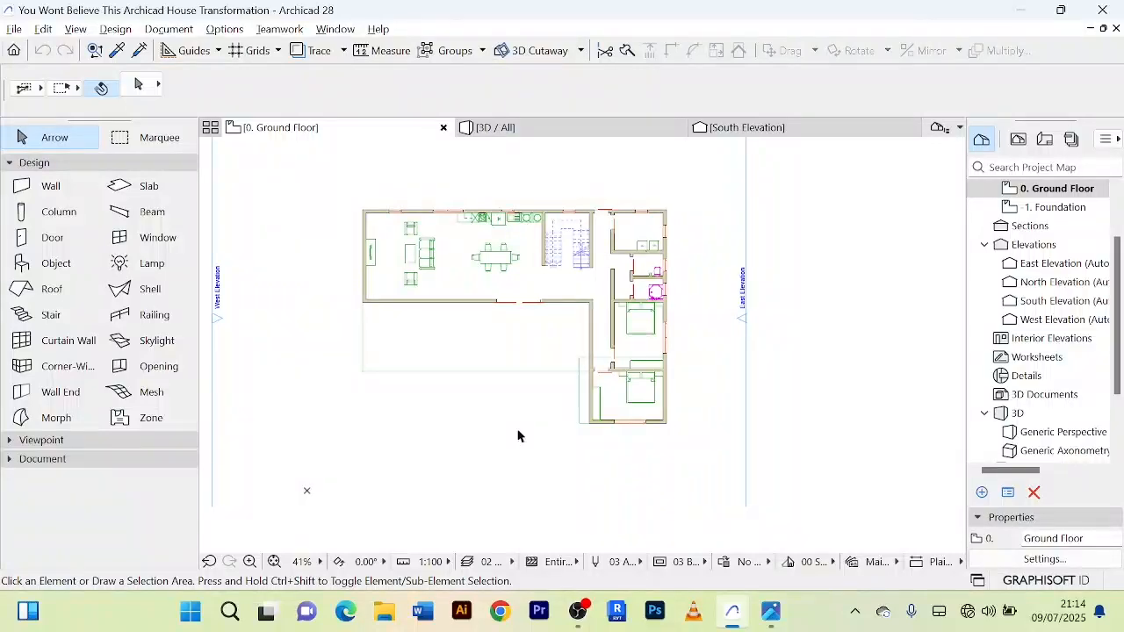
# Step: Examine the front of the house in the 3D view, including the entrance wall, terrace and upper-floor balconies
pyautogui.click(527, 128)
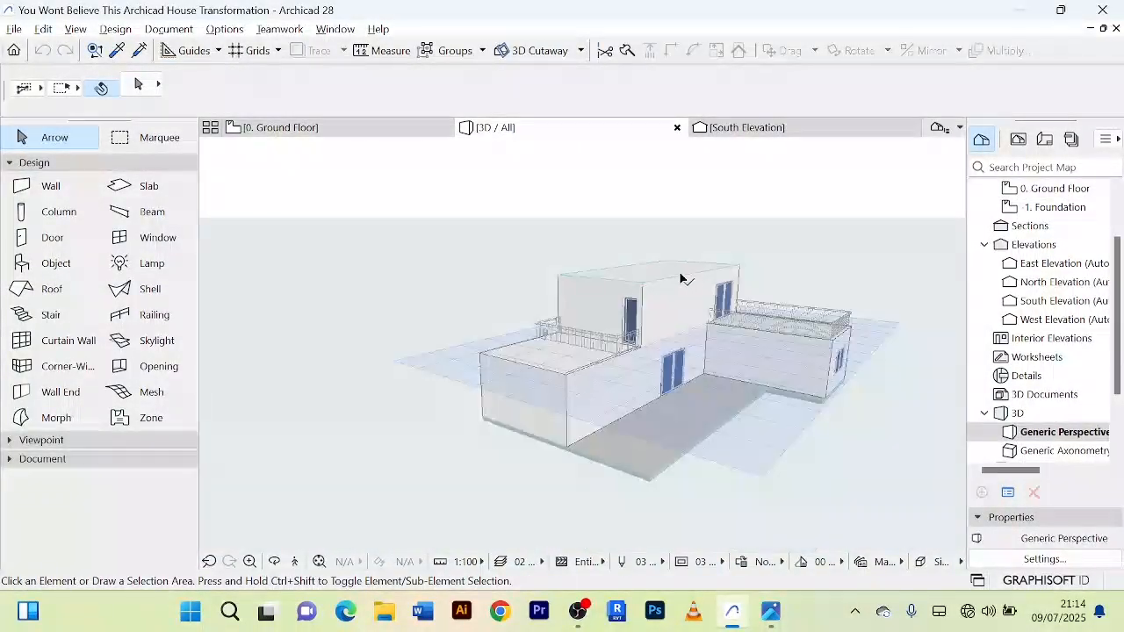
pyautogui.moveTo(681, 273); pyautogui.dragTo(602, 272, button='middle')
pyautogui.scroll(4, 600, 397)
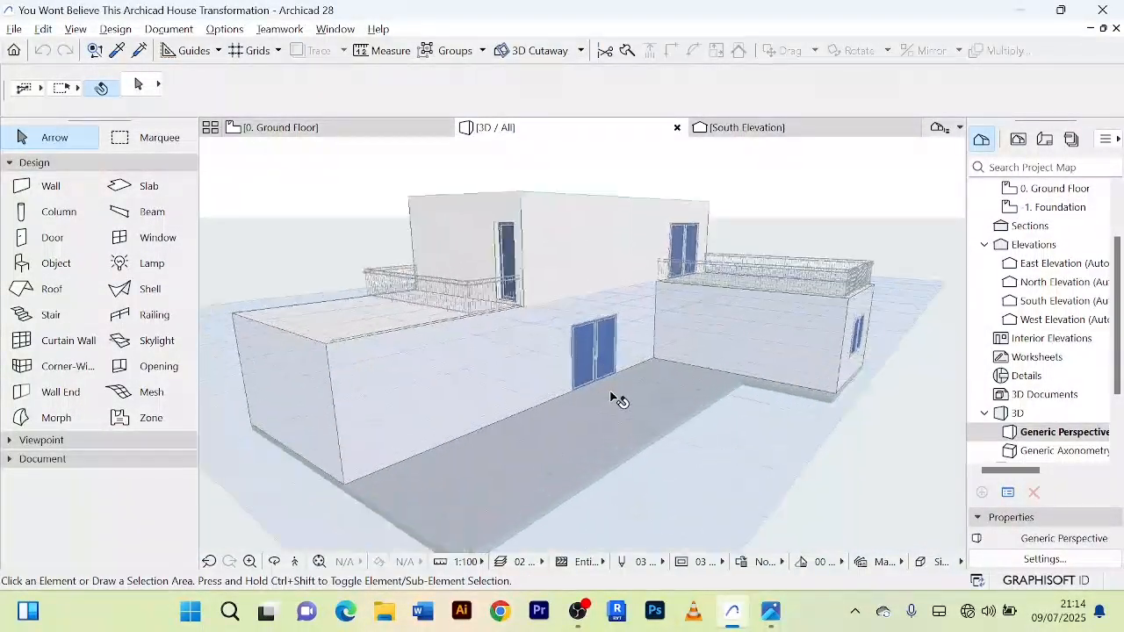
pyautogui.scroll(-3, 619, 400)
pyautogui.keyDown('shift'); pyautogui.moveTo(622, 397); pyautogui.dragTo(597, 395, button='middle'); pyautogui.keyUp('shift')
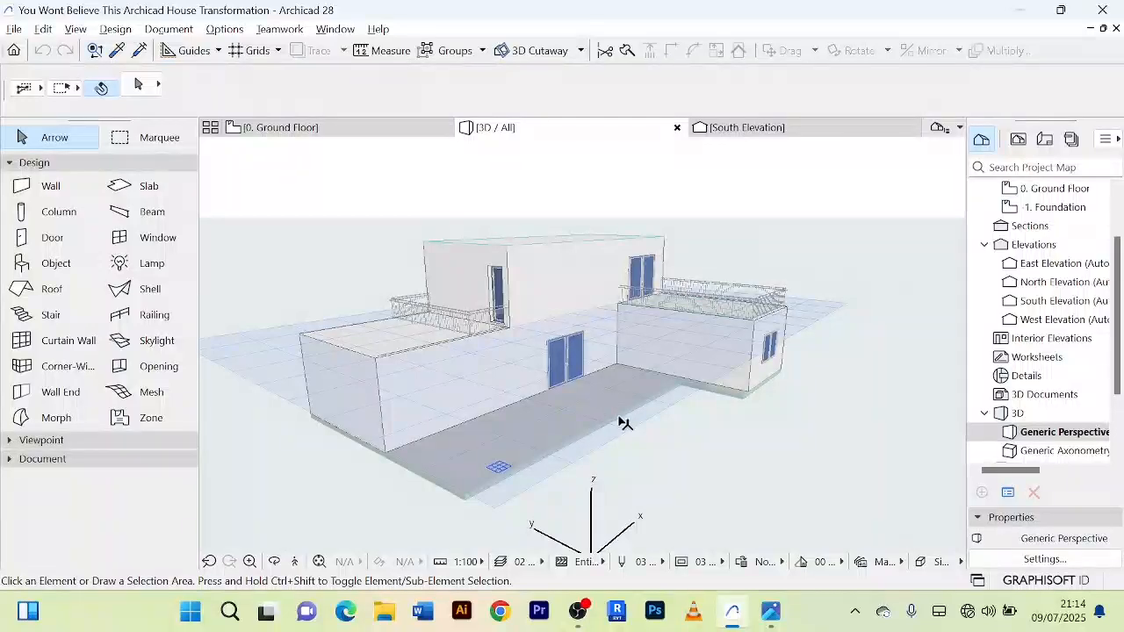
pyautogui.scroll(3, 623, 423)
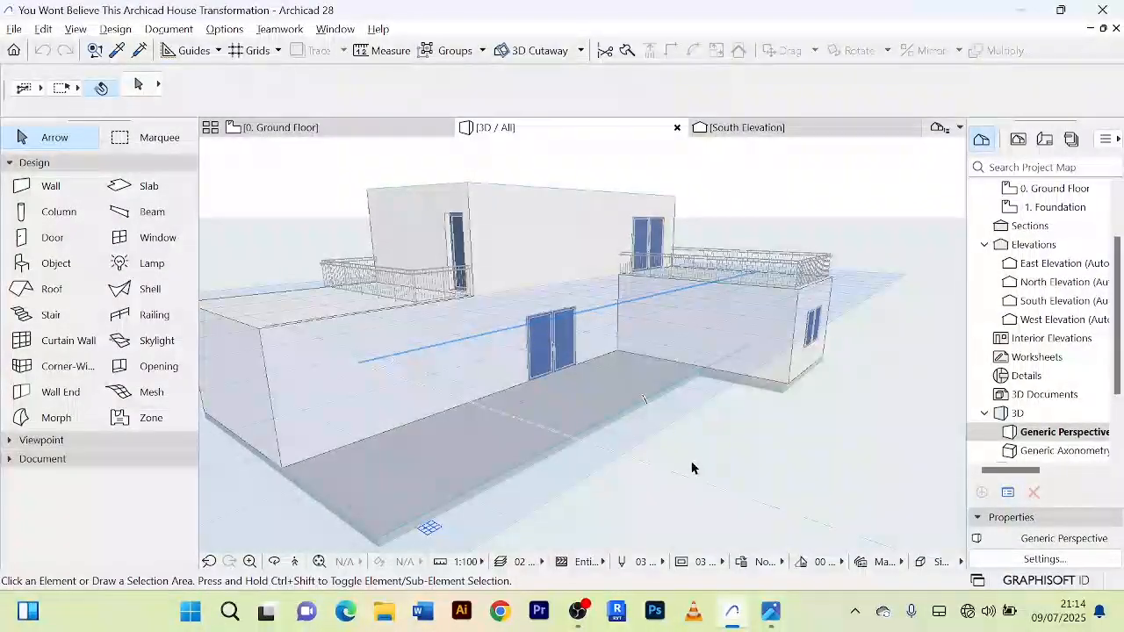
pyautogui.scroll(-3, 700, 451)
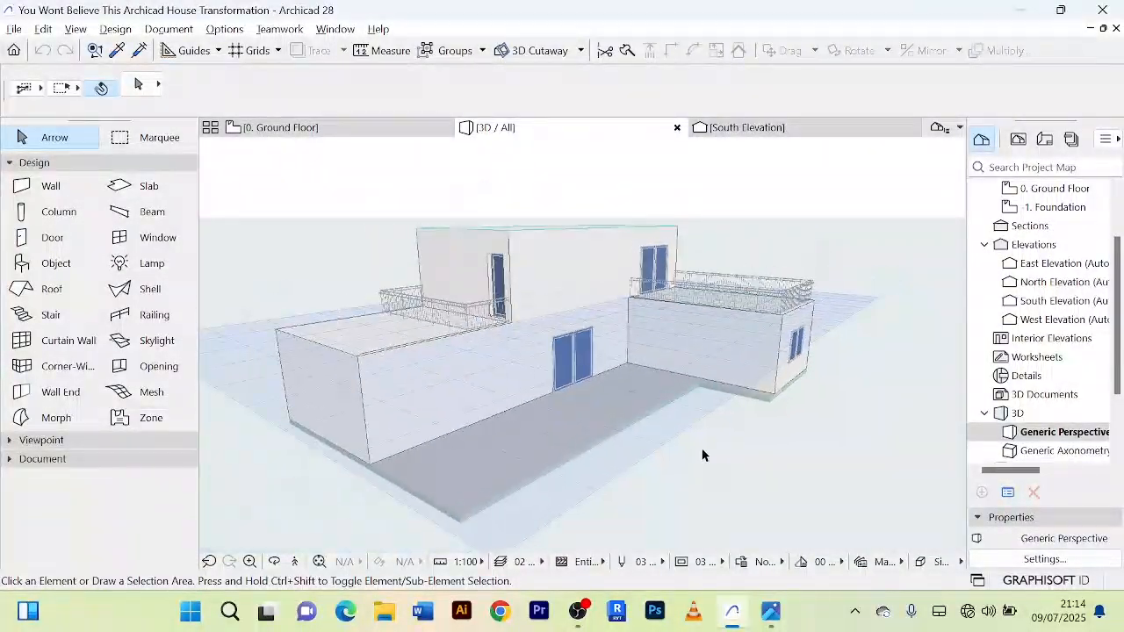
pyautogui.keyDown('shift'); pyautogui.moveTo(703, 451); pyautogui.dragTo(569, 457, button='middle'); pyautogui.keyUp('shift')
pyautogui.scroll(3, 630, 465)
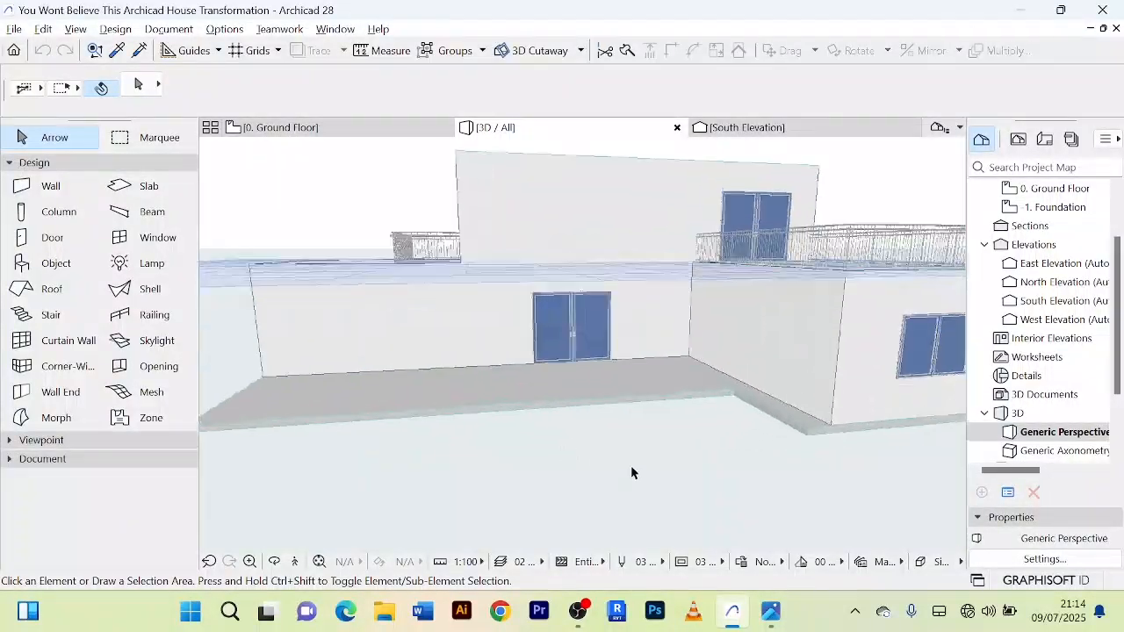
pyautogui.scroll(-5, 628, 465)
pyautogui.scroll(3, 619, 468)
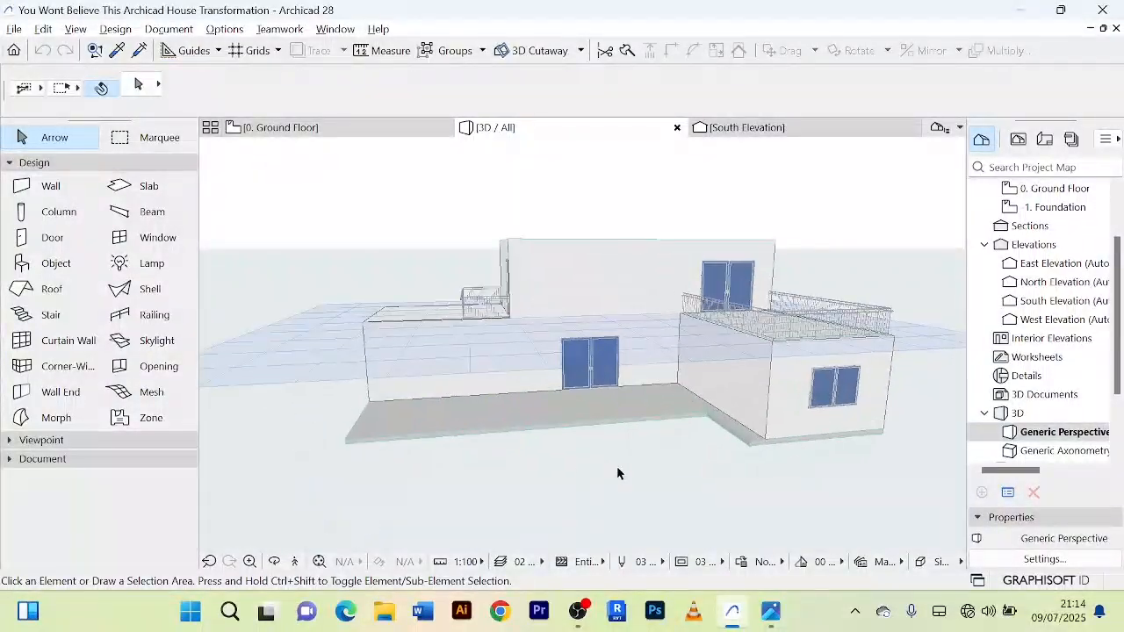
pyautogui.scroll(-3, 617, 467)
pyautogui.keyDown('shift'); pyautogui.moveTo(617, 474); pyautogui.dragTo(523, 439, button='middle'); pyautogui.keyUp('shift')
pyautogui.scroll(4, 528, 426)
pyautogui.scroll(-3, 528, 427)
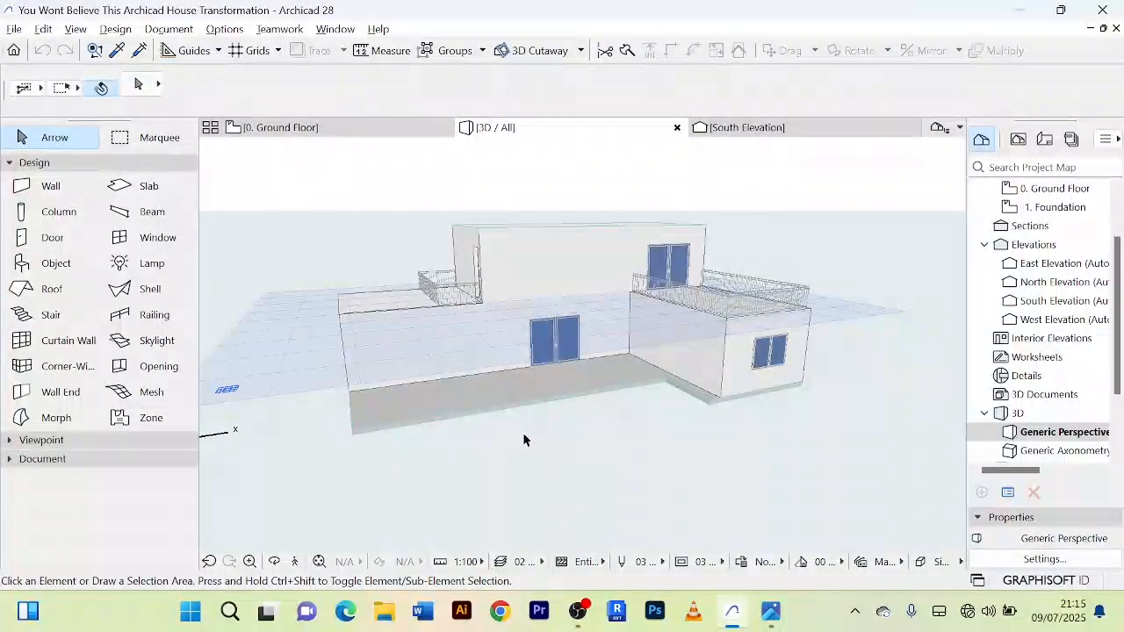
pyautogui.scroll(-2, 523, 430)
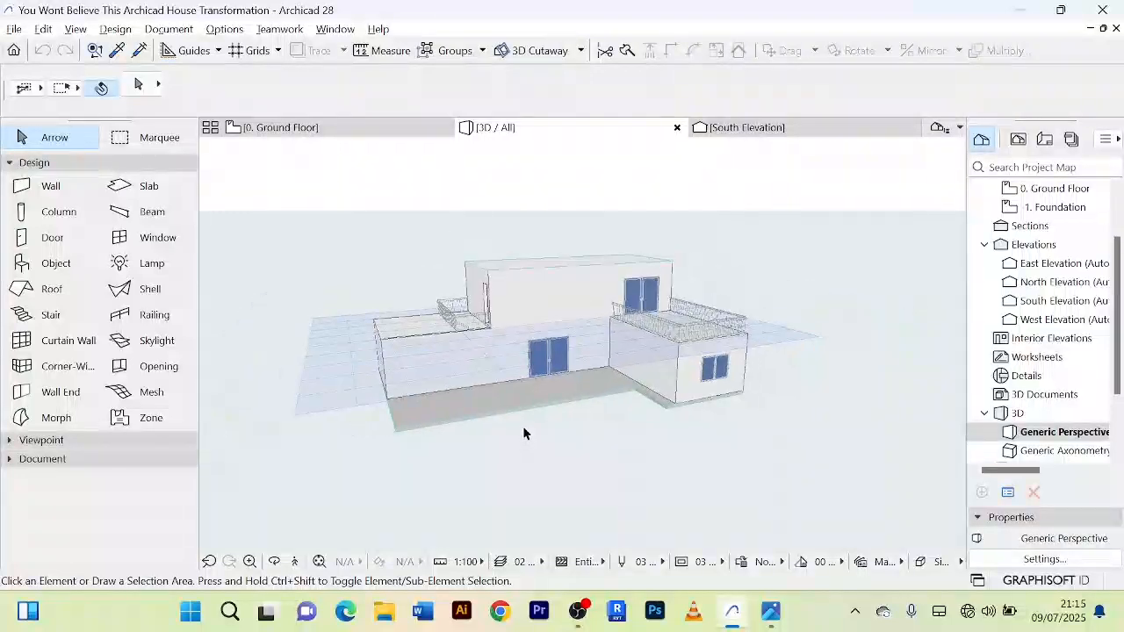
pyautogui.scroll(3, 534, 474)
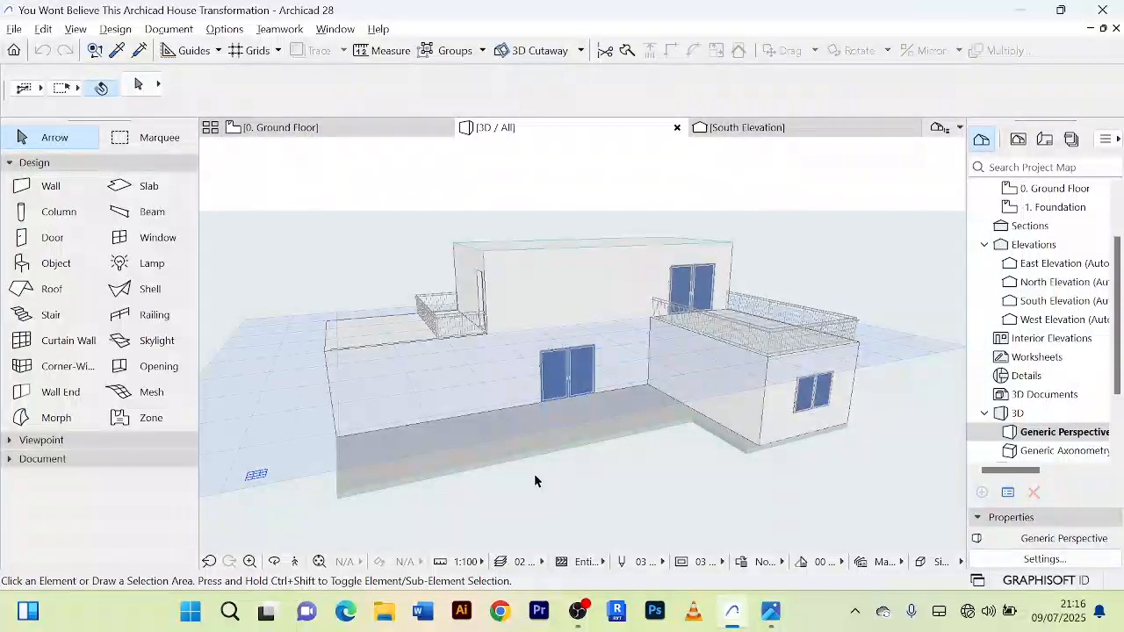
pyautogui.scroll(3, 534, 481)
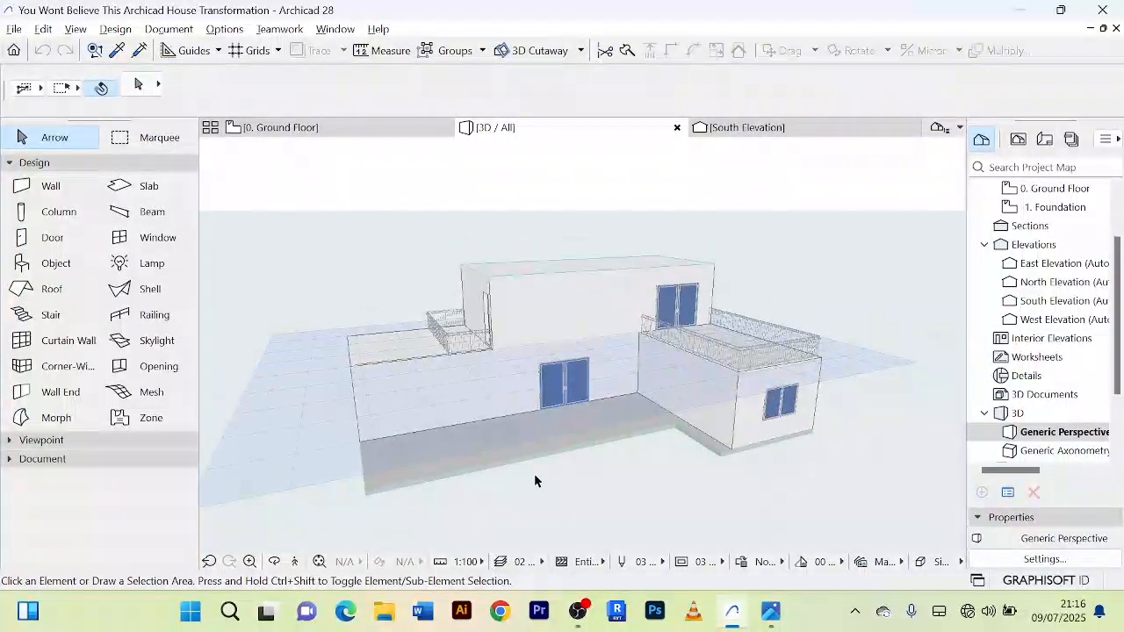
pyautogui.scroll(1, 535, 466)
pyautogui.scroll(-2, 535, 466)
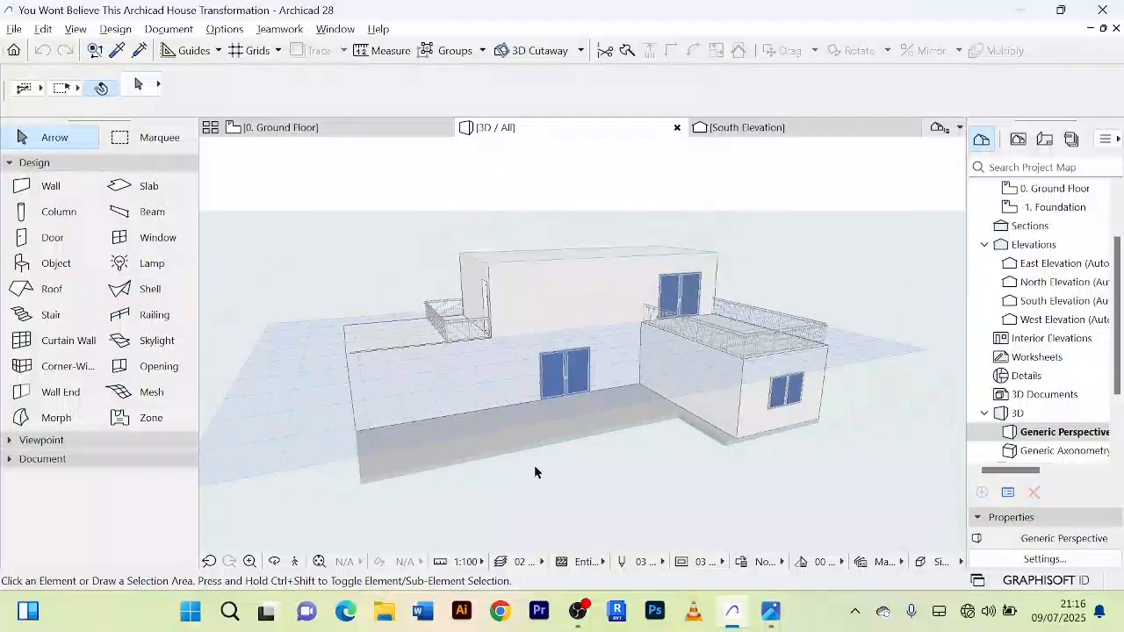
pyautogui.scroll(2, 535, 466)
pyautogui.scroll(2, 703, 416)
pyautogui.scroll(-2, 703, 416)
pyautogui.moveTo(688, 417); pyautogui.dragTo(602, 423, button='middle')
pyautogui.scroll(1, 623, 454)
pyautogui.scroll(-1, 623, 454)
pyautogui.scroll(-2, 623, 454)
pyautogui.scroll(2, 636, 431)
pyautogui.scroll(-2, 636, 432)
pyautogui.scroll(2, 579, 418)
pyautogui.scroll(4, 469, 384)
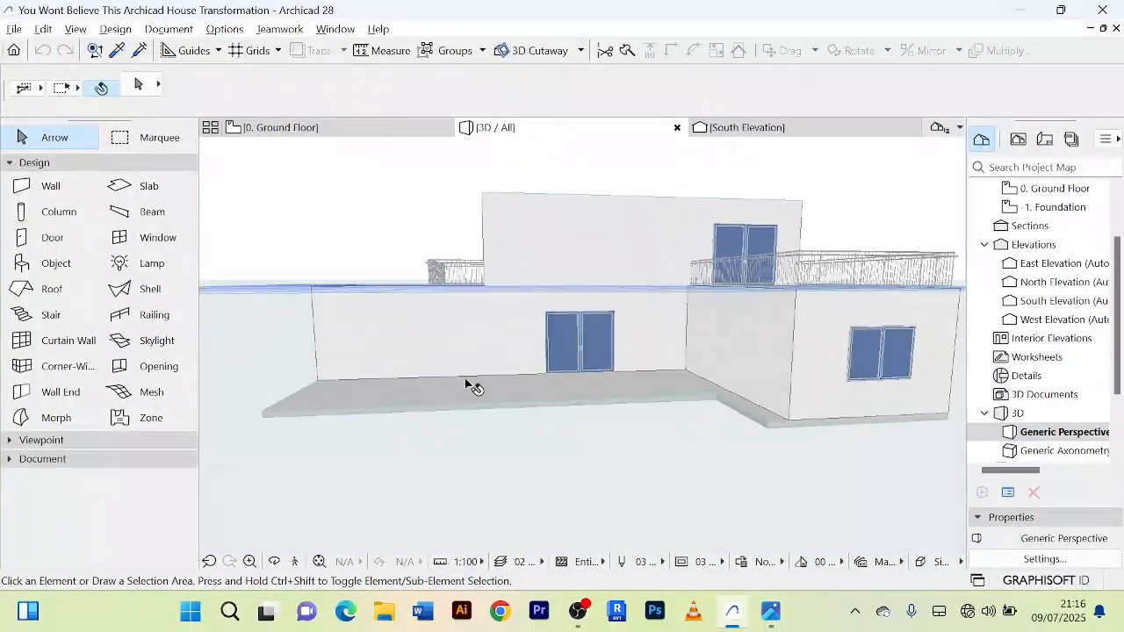
pyautogui.scroll(-4, 477, 395)
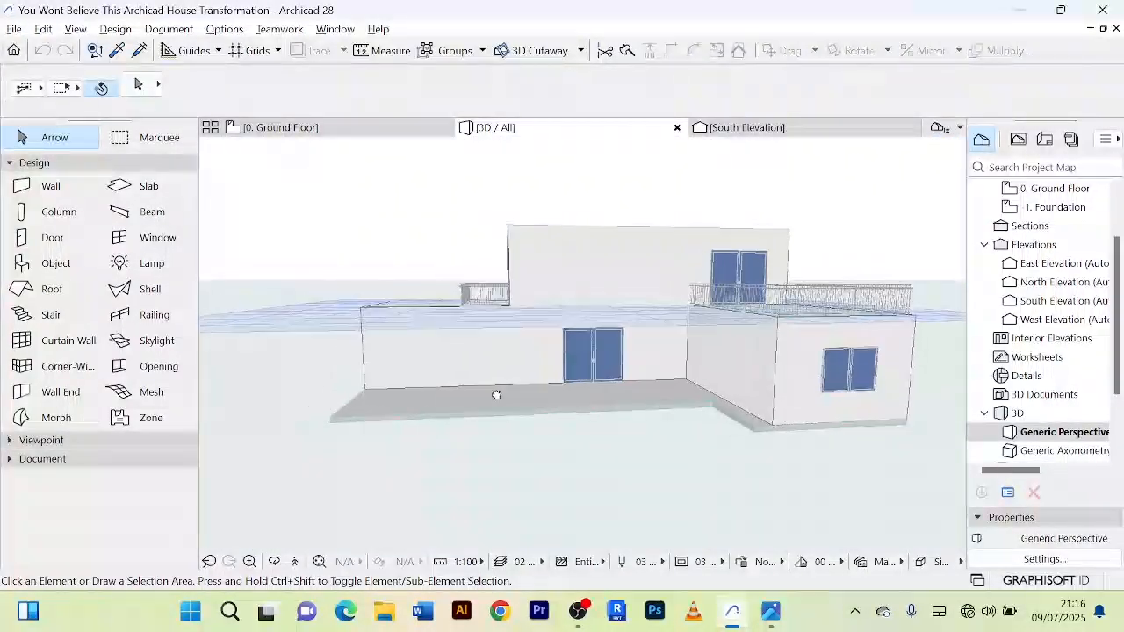
pyautogui.scroll(-2, 454, 389)
# Step: Examine the rear and side façades in 3D, and return to the ground-floor wall beside the double entrance door
pyautogui.keyDown('shift'); pyautogui.moveTo(454, 387); pyautogui.dragTo(597, 374, button='middle'); pyautogui.keyUp('shift')
pyautogui.scroll(2, 409, 395)
pyautogui.scroll(1, 409, 395)
pyautogui.scroll(-3, 419, 381)
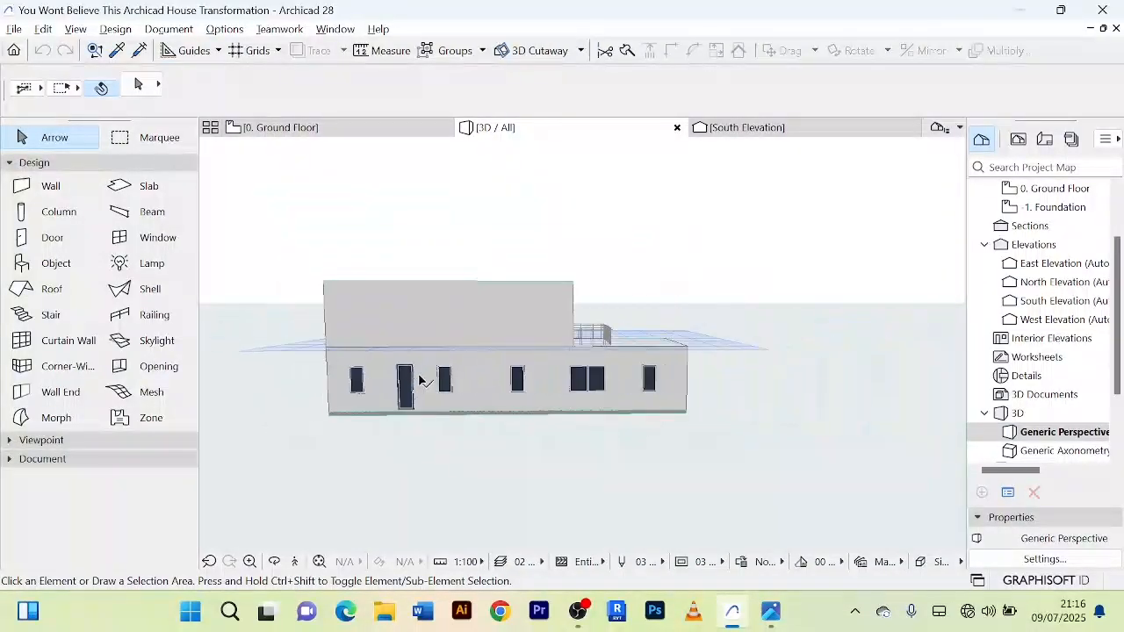
pyautogui.keyDown('shift'); pyautogui.moveTo(419, 381); pyautogui.dragTo(652, 336, button='middle'); pyautogui.keyUp('shift')
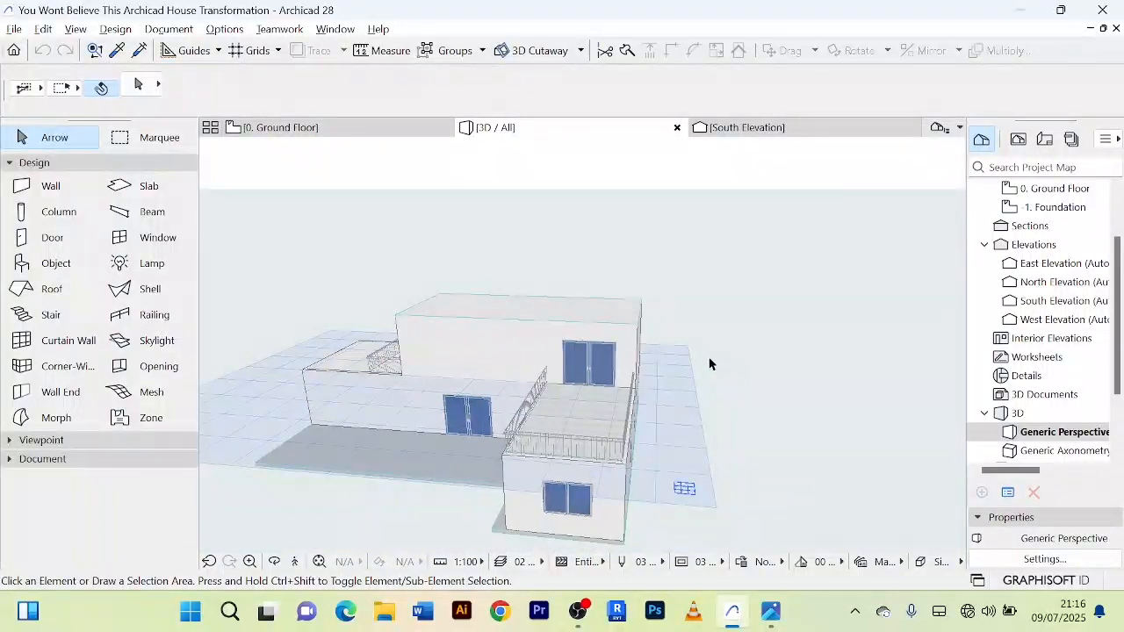
pyautogui.keyDown('shift'); pyautogui.moveTo(711, 363); pyautogui.dragTo(432, 456, button='middle'); pyautogui.keyUp('shift')
pyautogui.keyDown('shift'); pyautogui.moveTo(356, 471); pyautogui.dragTo(499, 446, button='middle'); pyautogui.keyUp('shift')
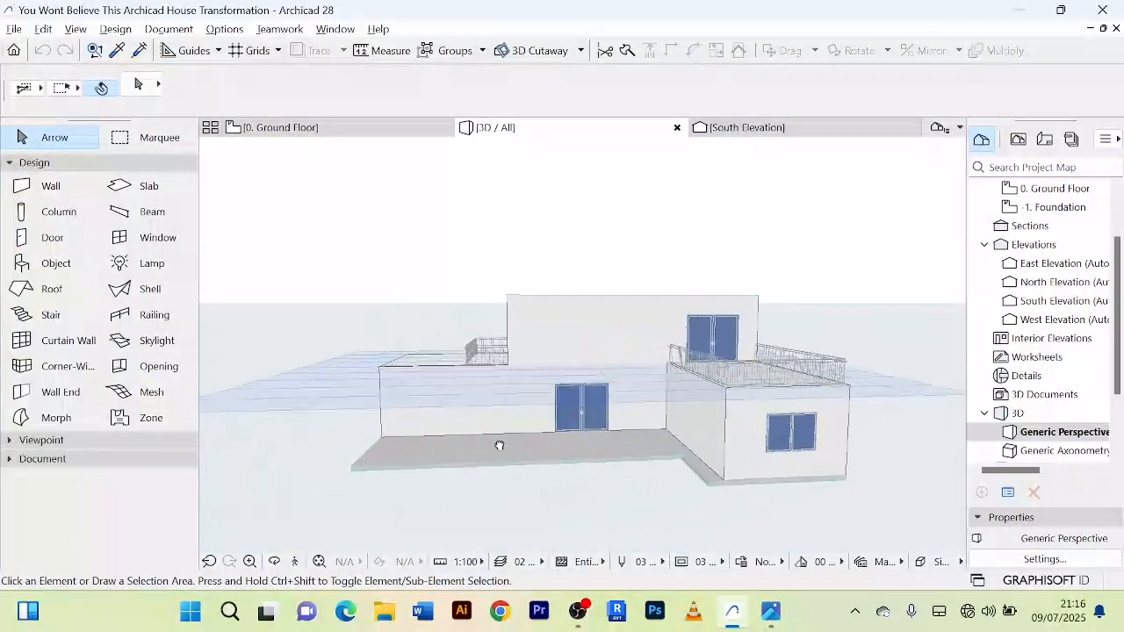
pyautogui.scroll(3, 489, 448)
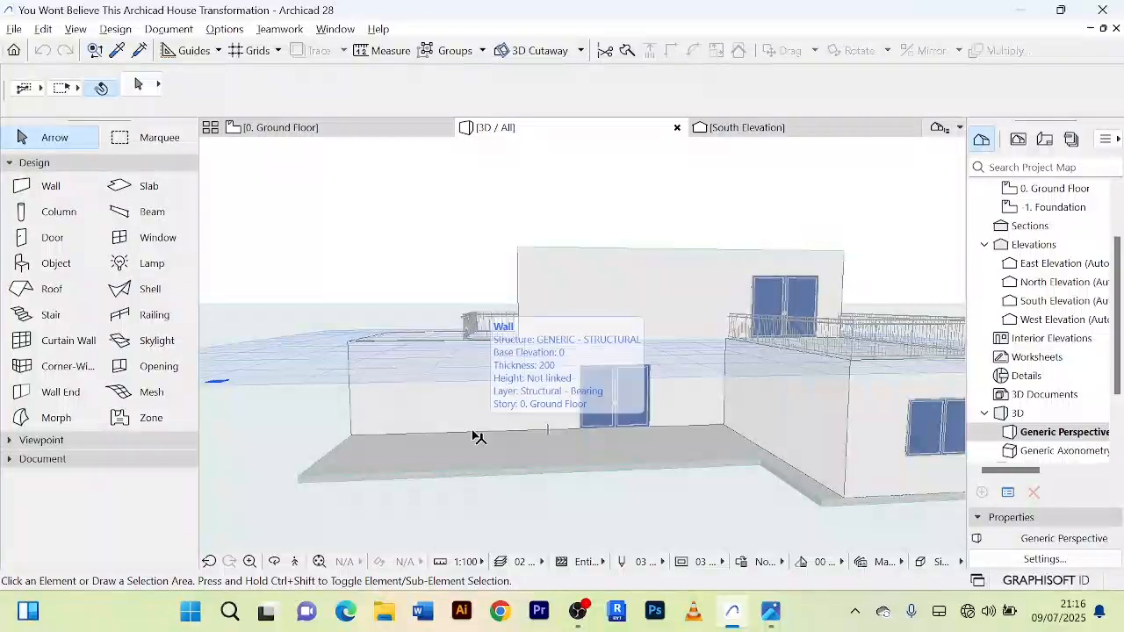
pyautogui.click(479, 436)
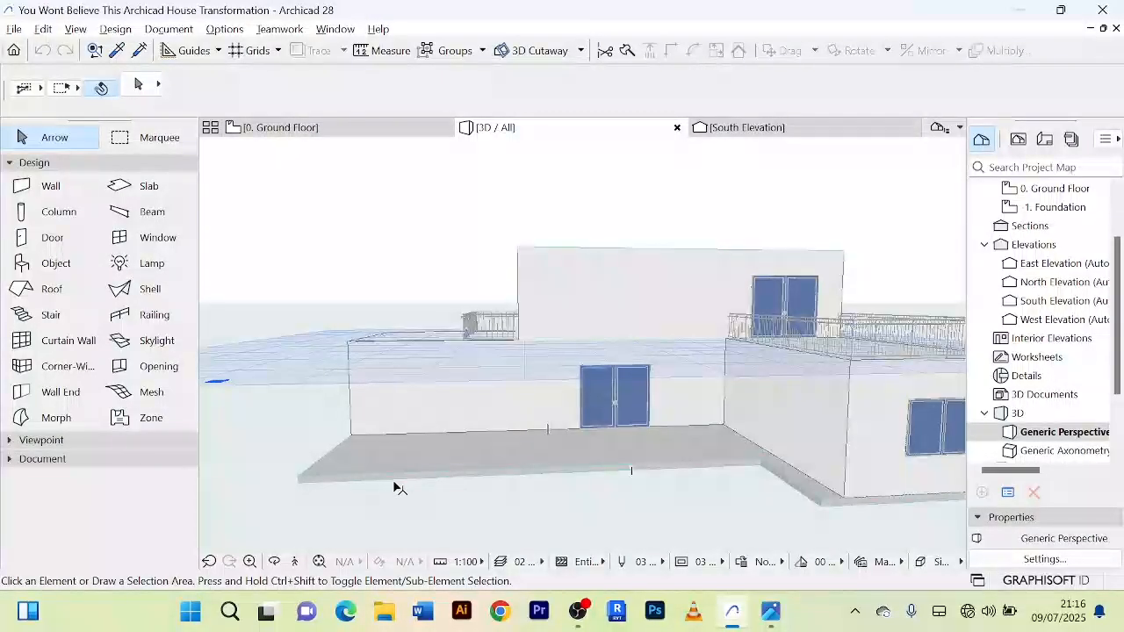
pyautogui.scroll(2, 417, 397)
pyautogui.scroll(-2, 416, 396)
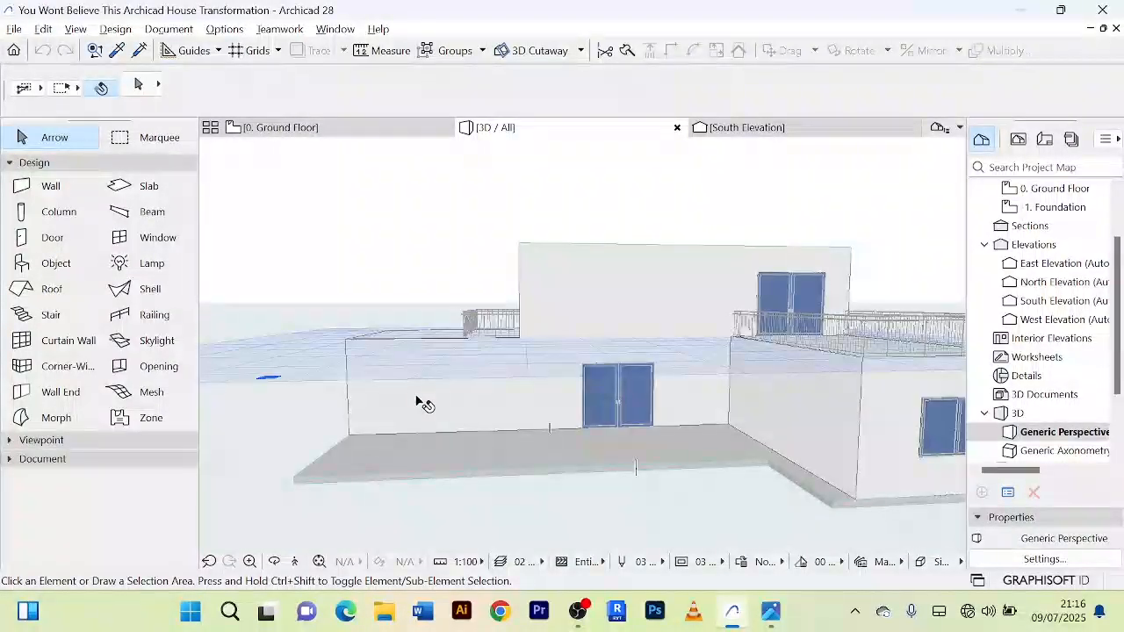
pyautogui.keyDown('shift'); pyautogui.moveTo(416, 396); pyautogui.dragTo(414, 360, button='middle'); pyautogui.keyUp('shift')
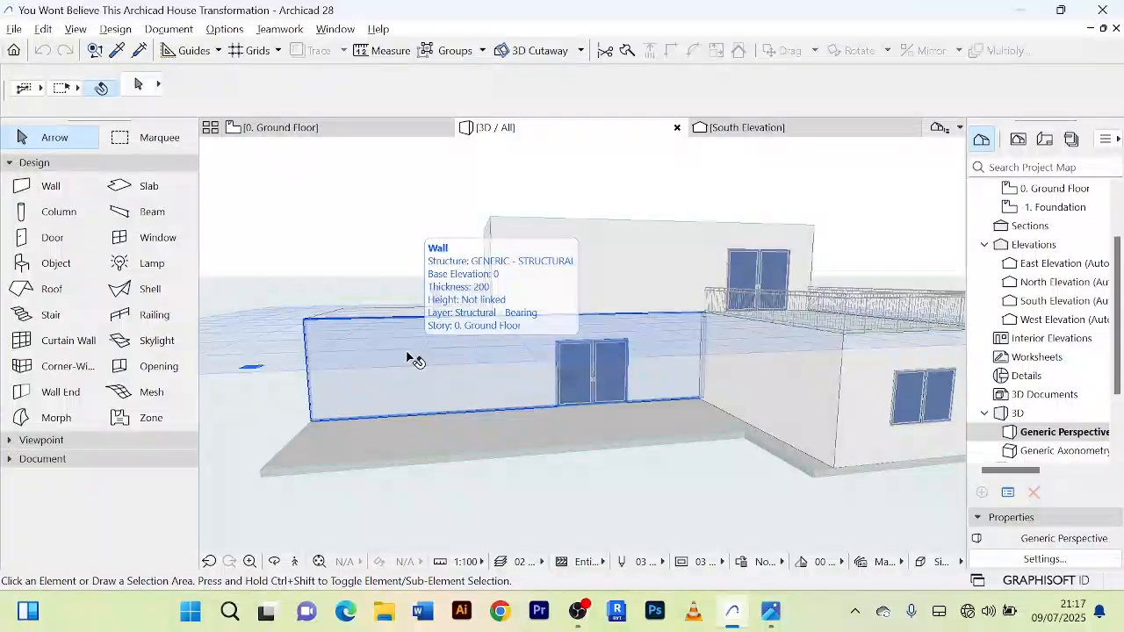
# Step: Inspect the living area's front wall and the adjoining terrace on the ground floor plan
pyautogui.click(337, 132)
pyautogui.scroll(5, 417, 311)
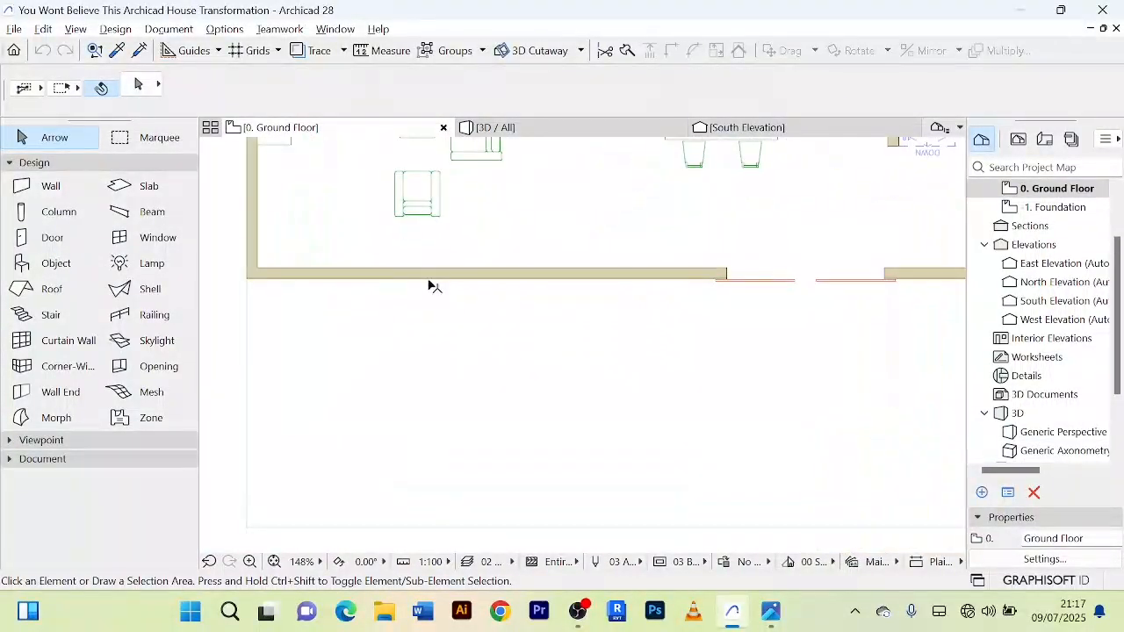
pyautogui.click(430, 279)
pyautogui.scroll(-5, 494, 338)
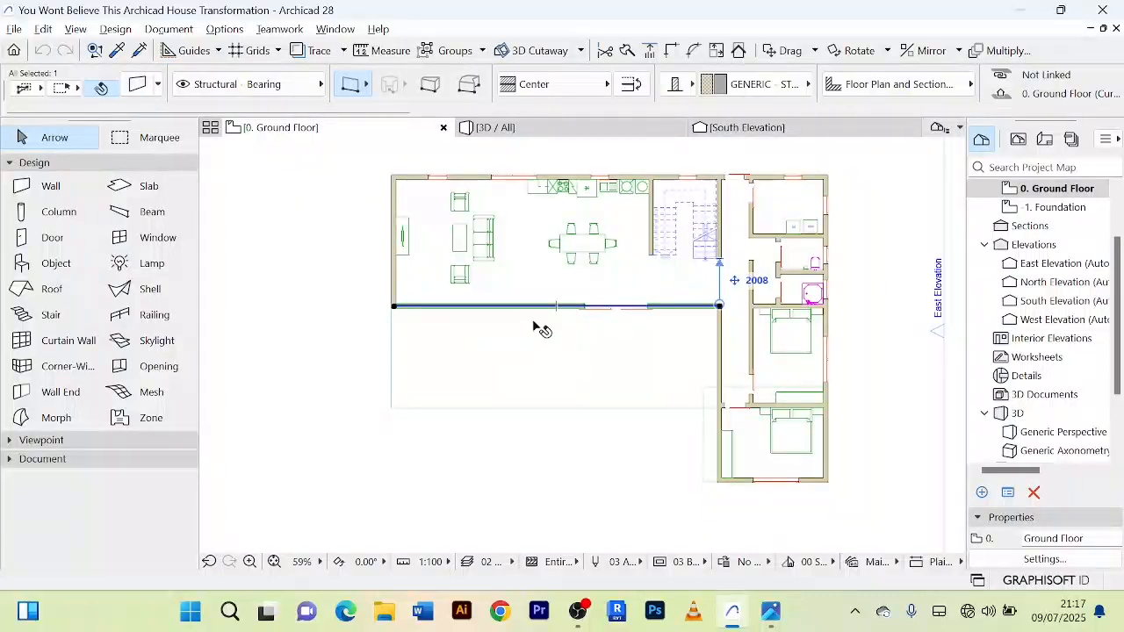
pyautogui.scroll(2, 532, 326)
pyautogui.scroll(-3, 536, 321)
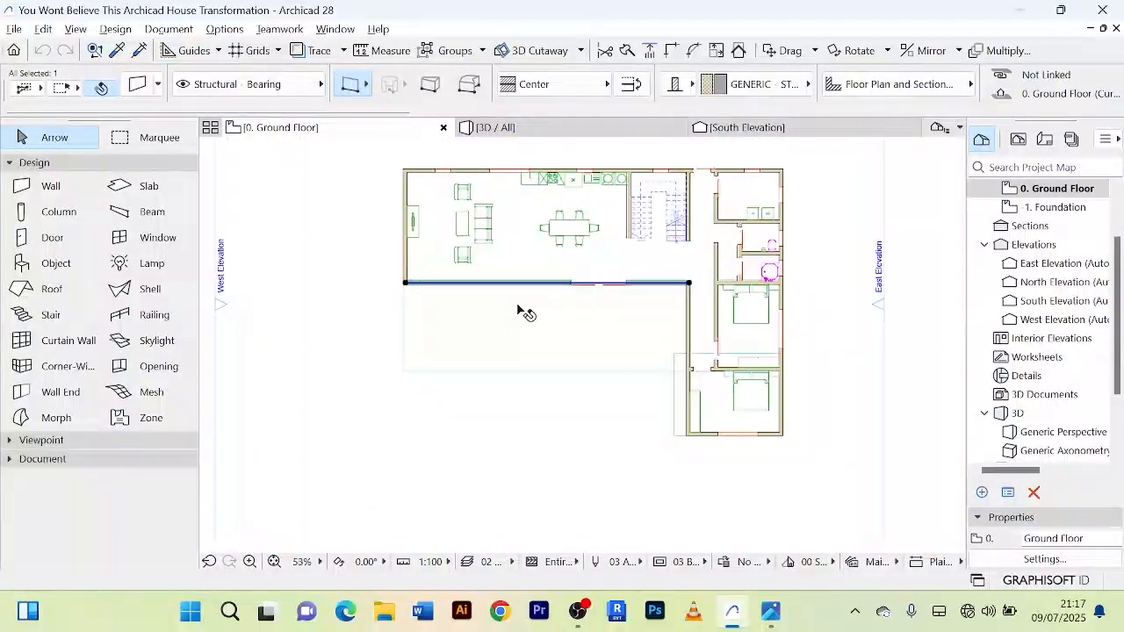
pyautogui.scroll(2, 525, 312)
pyautogui.click(301, 270)
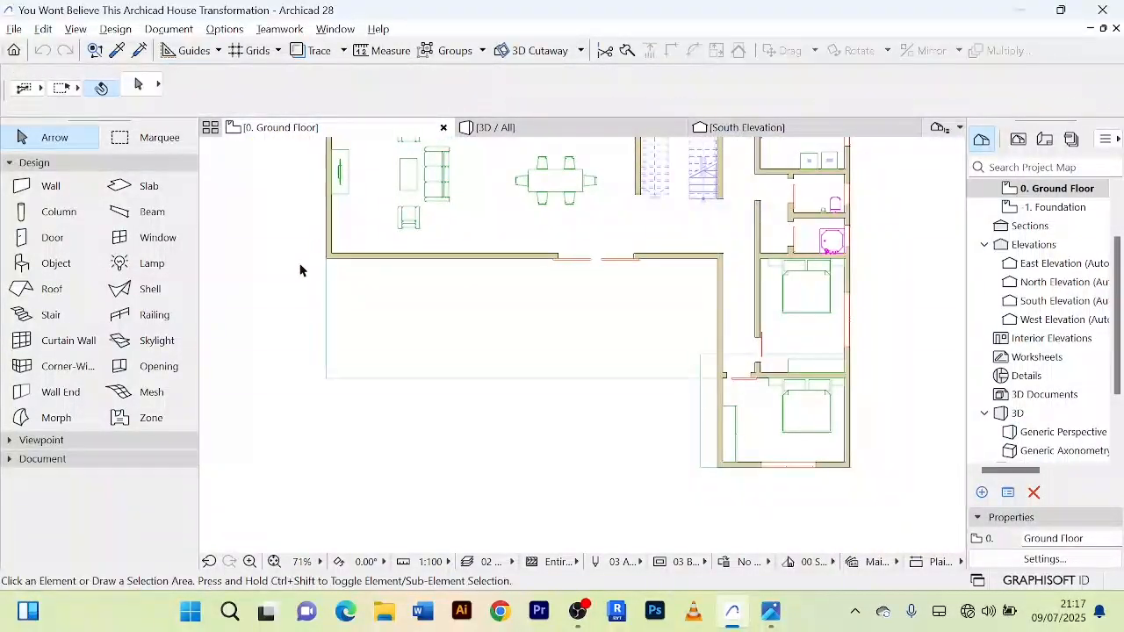
pyautogui.scroll(3, 451, 258)
pyautogui.scroll(-4, 460, 294)
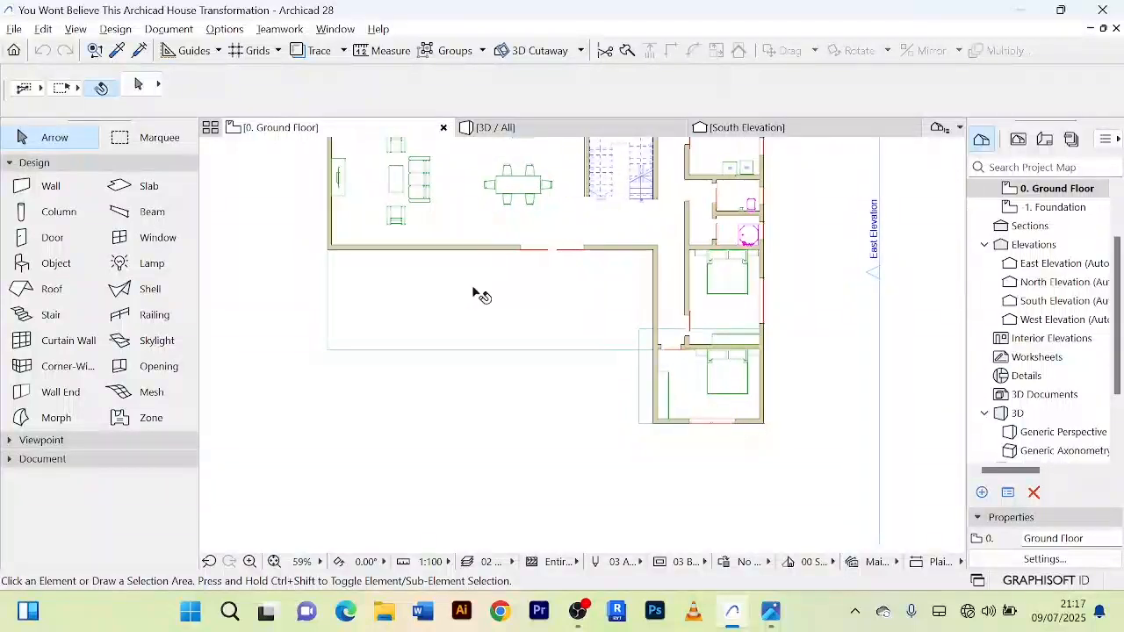
# Step: Draw a vertical 2D line from the midpoint of the living area's front wall outward past the terrace edge
pyautogui.click(7, 461)
pyautogui.scroll(-3, 77, 518)
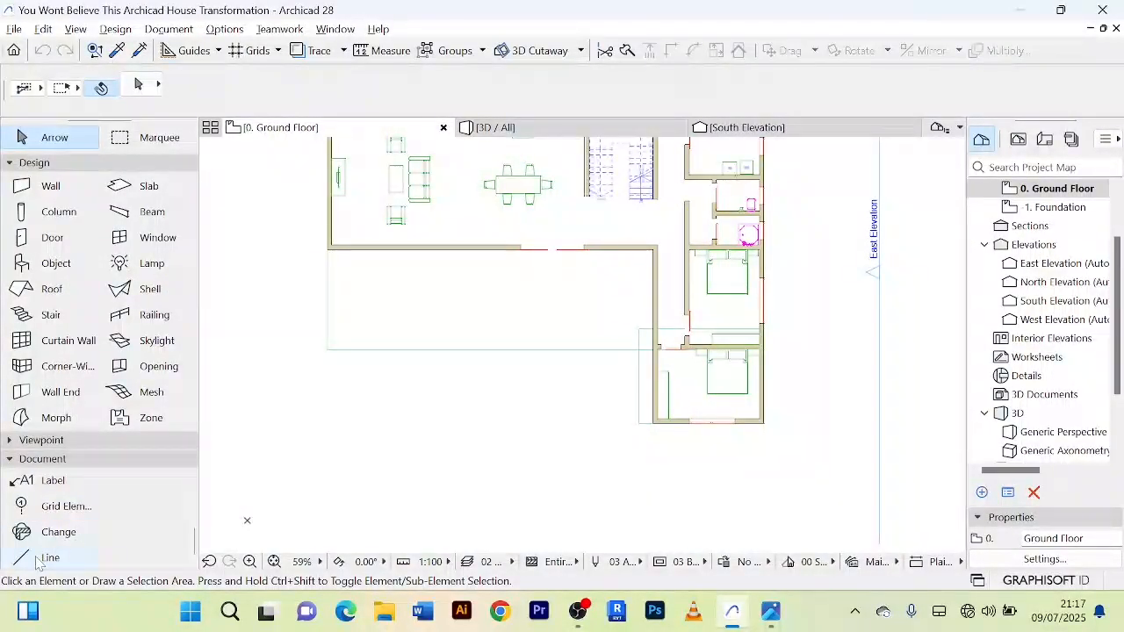
pyautogui.click(39, 558)
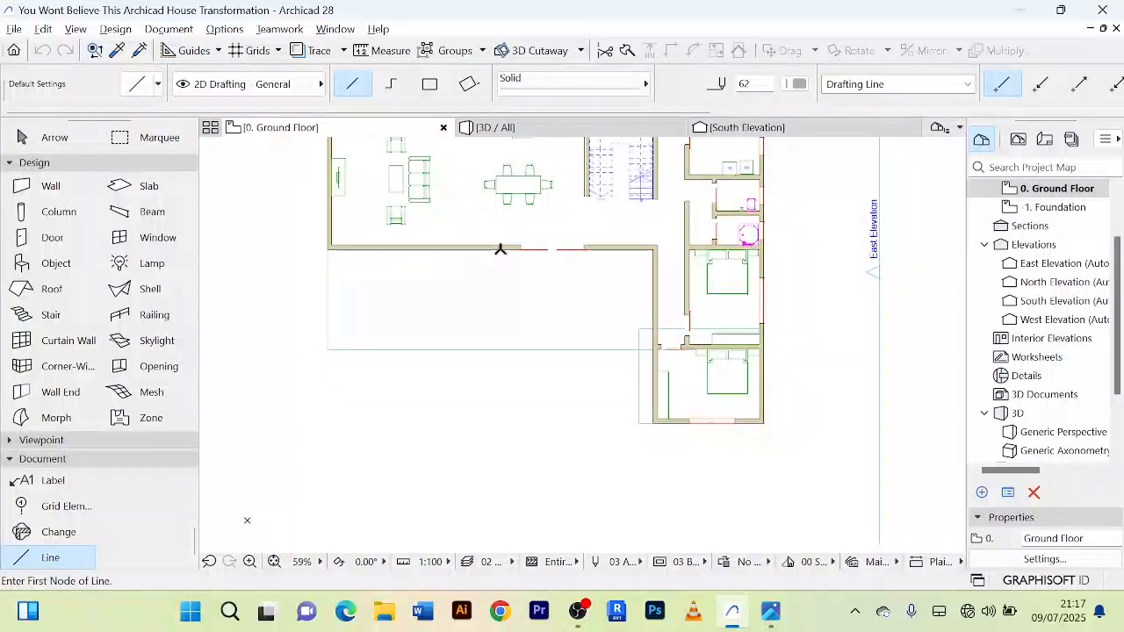
pyautogui.click(493, 248)
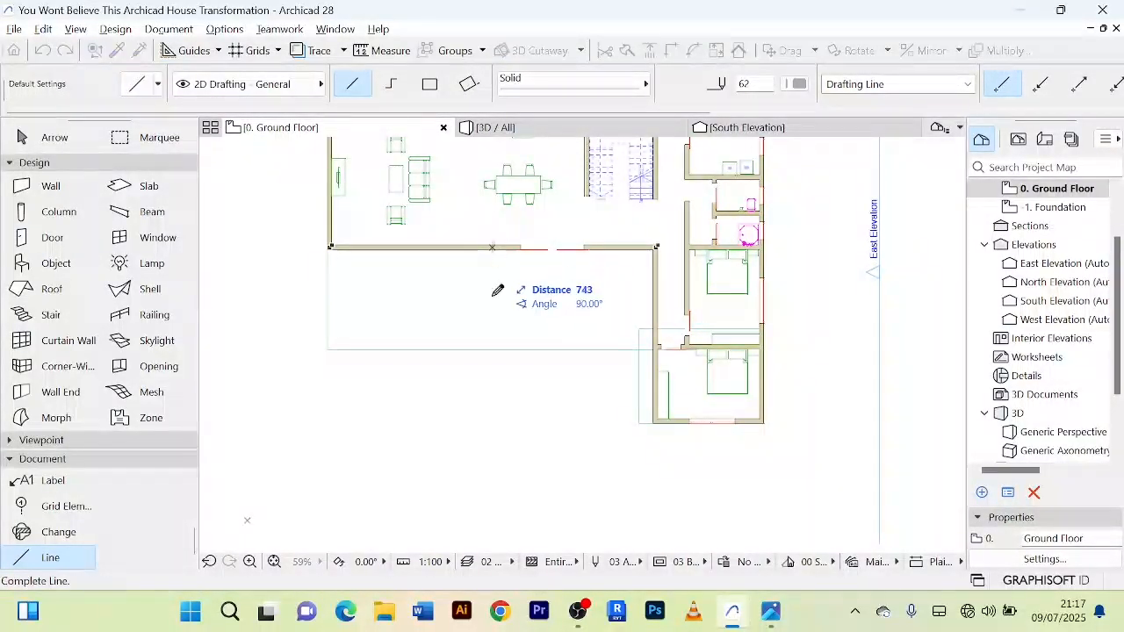
pyautogui.click(493, 489)
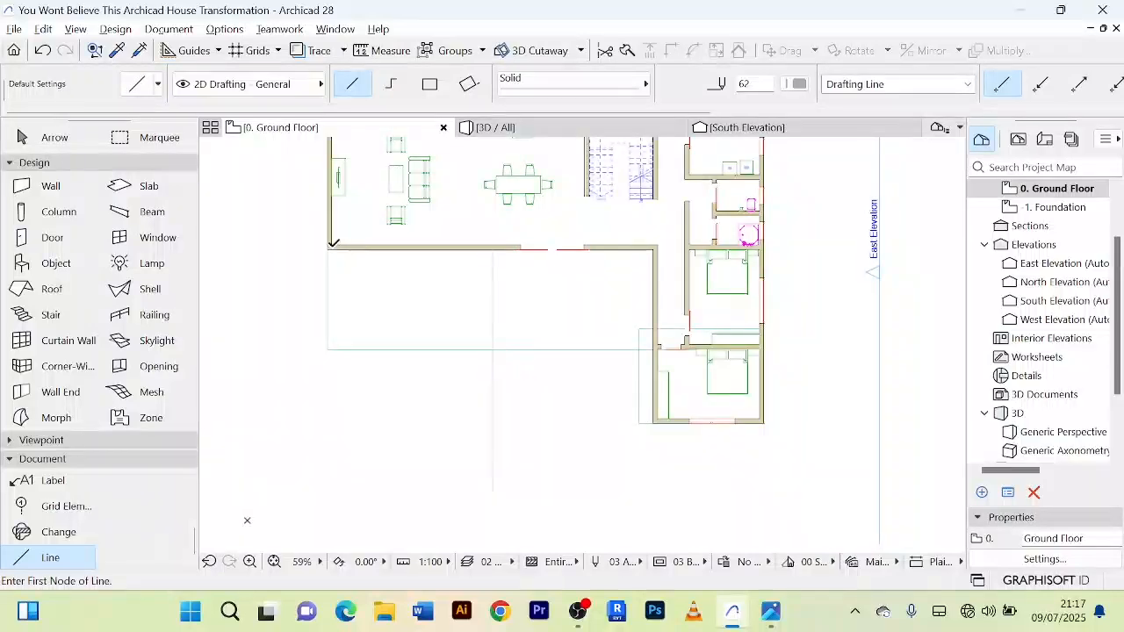
pyautogui.scroll(4, 332, 246)
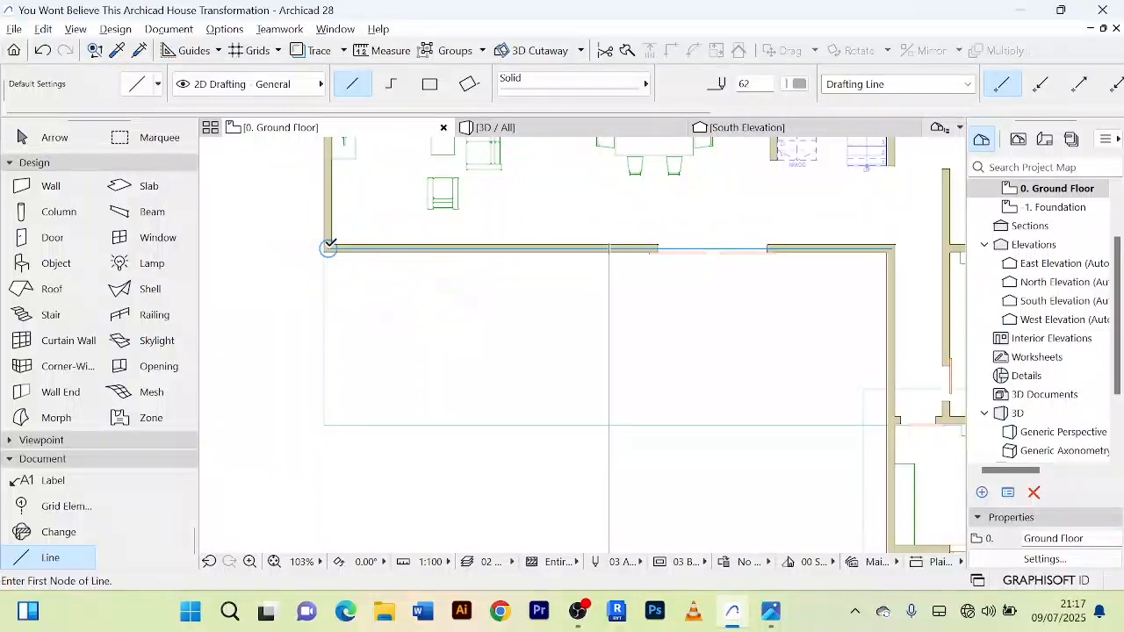
pyautogui.click(328, 248)
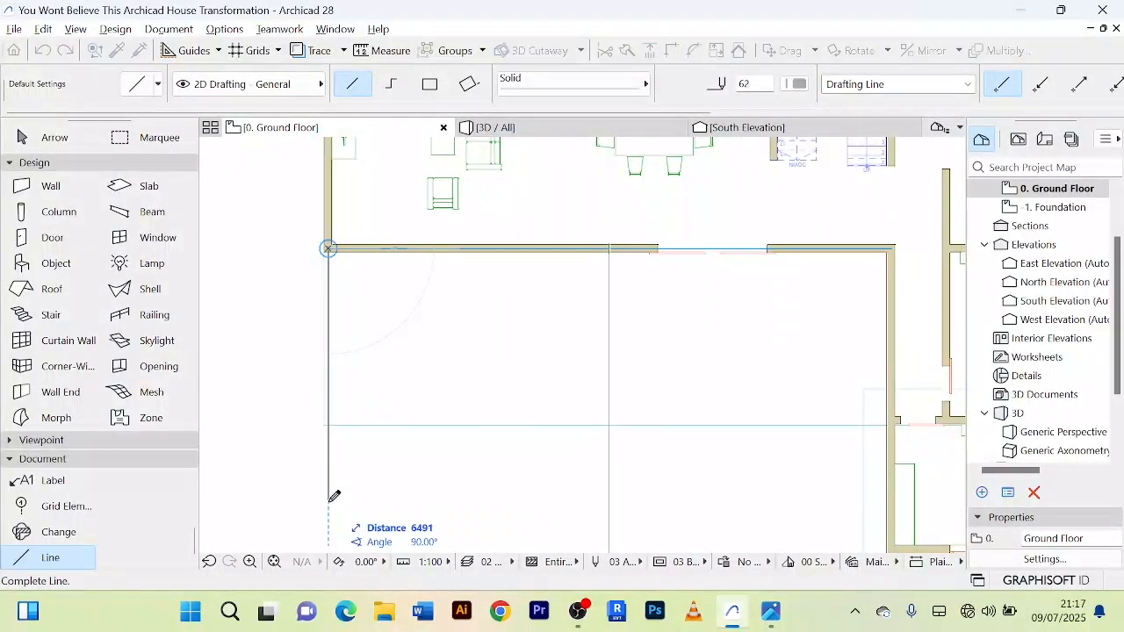
pyautogui.press('Escape')
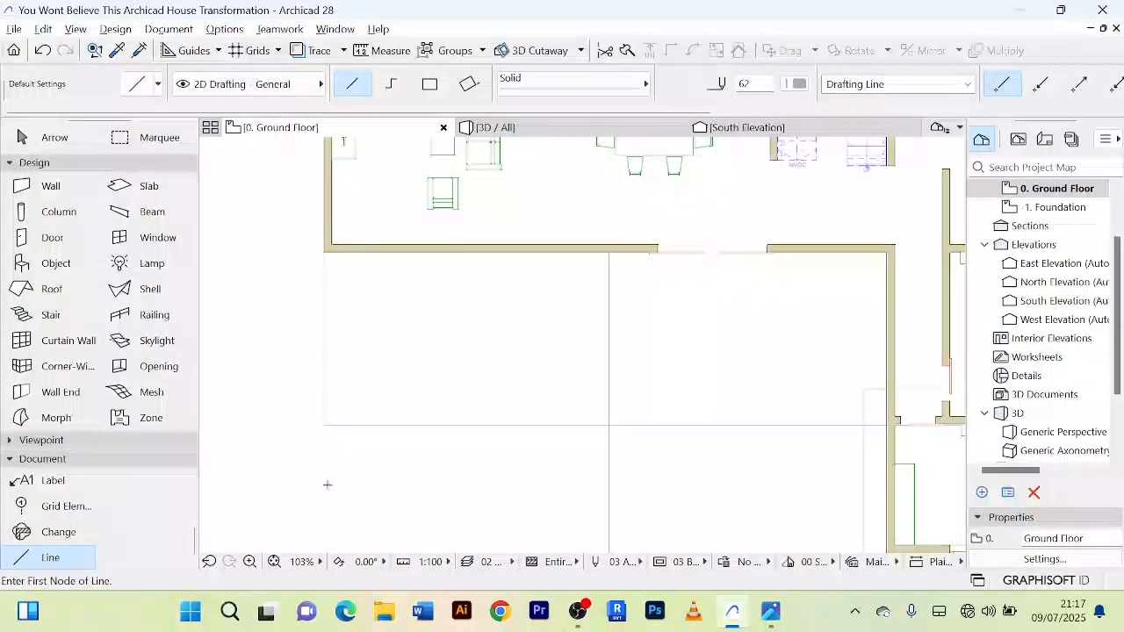
pyautogui.click(329, 247)
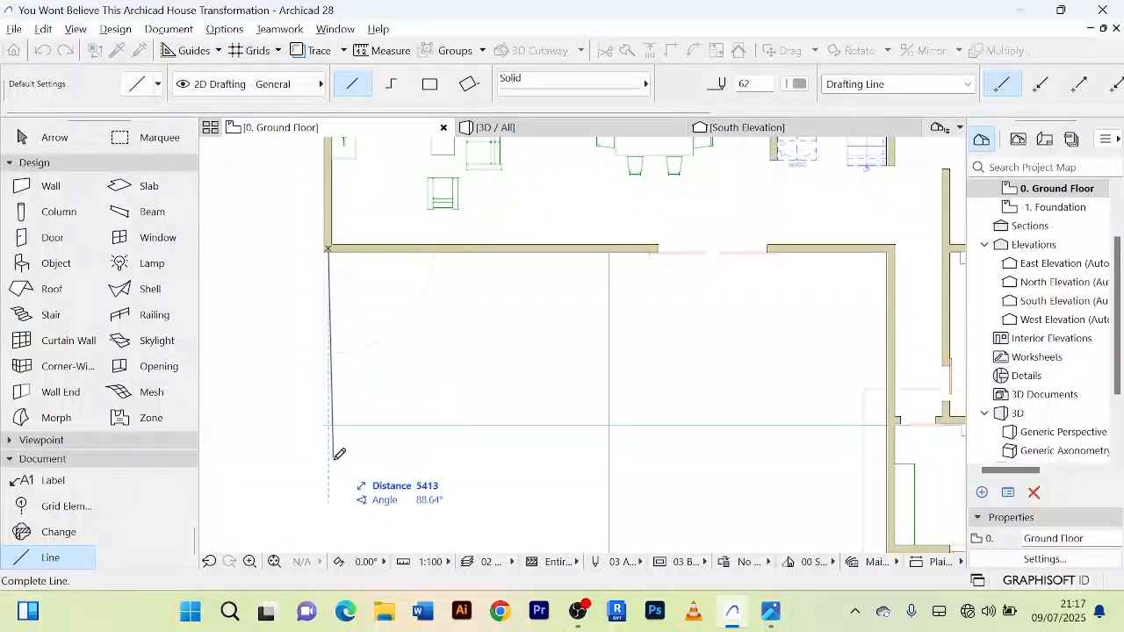
pyautogui.press('Escape')
pyautogui.scroll(3, 351, 316)
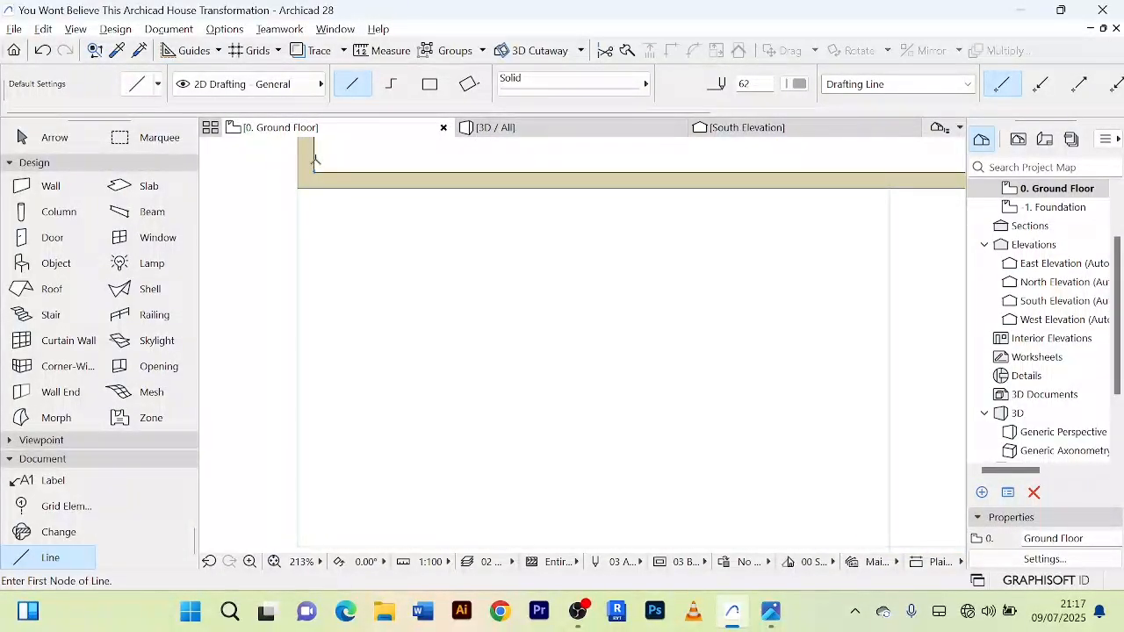
# Step: Draw a vertical 2D line from the living area's inner corner at the front wall outward past the terrace edge
pyautogui.click(315, 159)
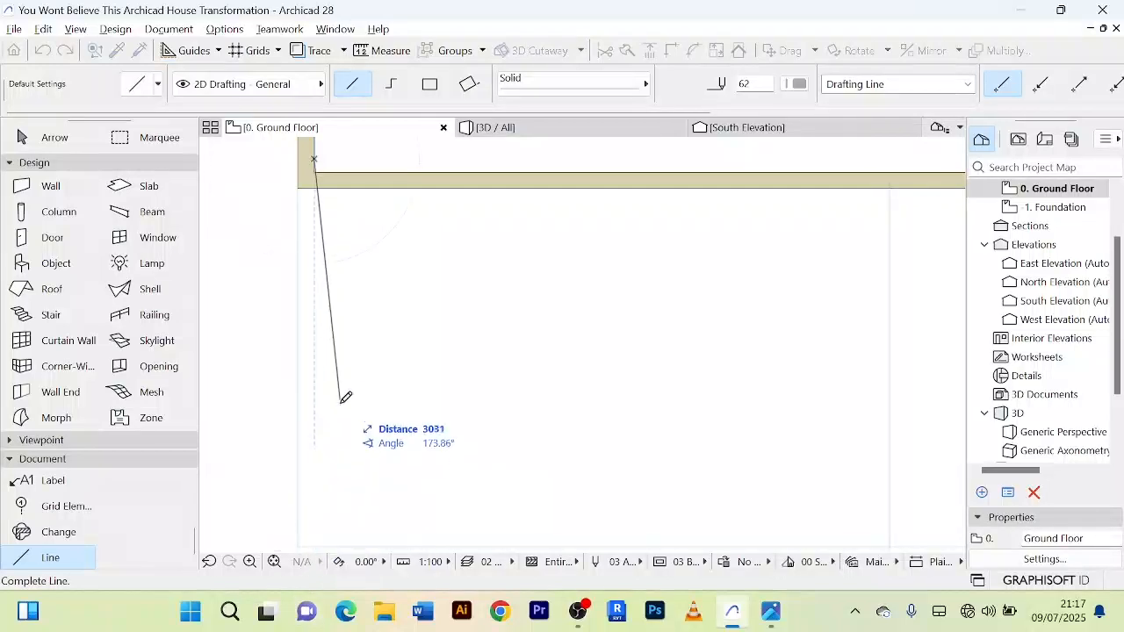
pyautogui.scroll(-4, 337, 412)
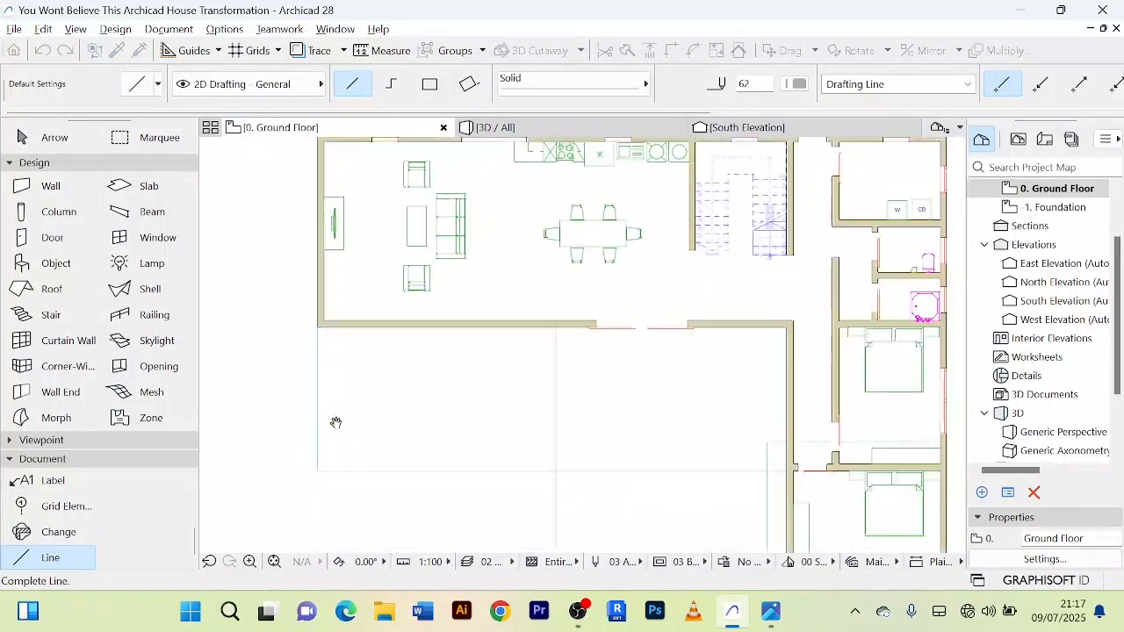
pyautogui.click(326, 514)
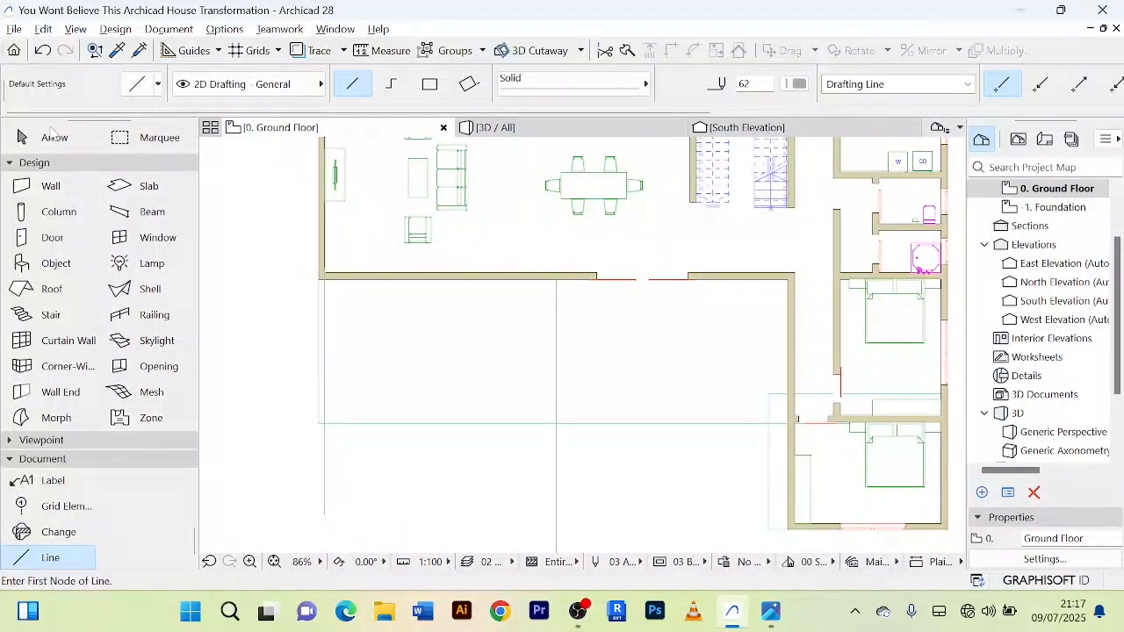
# Step: Move the new corner line 300 mm horizontally along the front wall, towards the entrance door
pyautogui.click(52, 137)
pyautogui.click(318, 462)
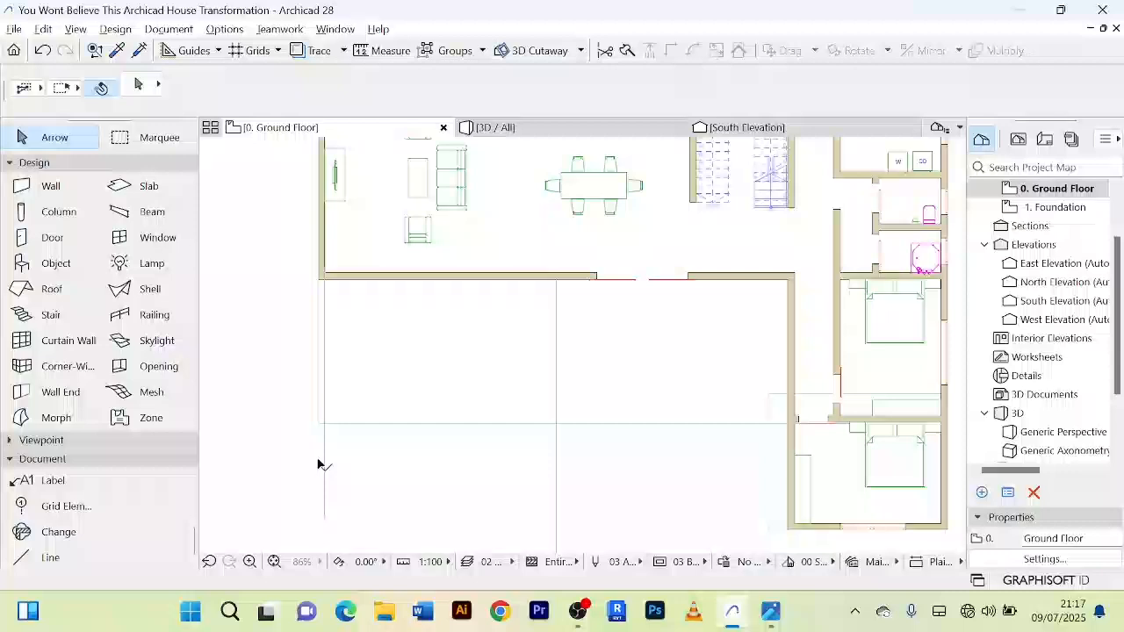
pyautogui.click(366, 485)
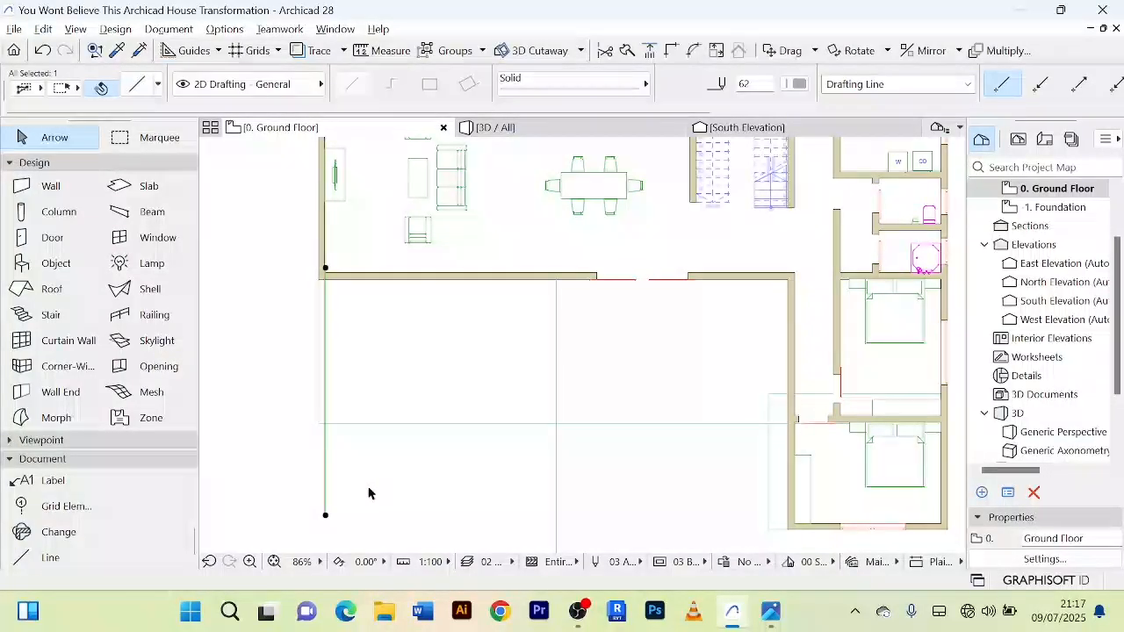
pyautogui.hotkey('ctrl', 'd')
pyautogui.click(325, 460)
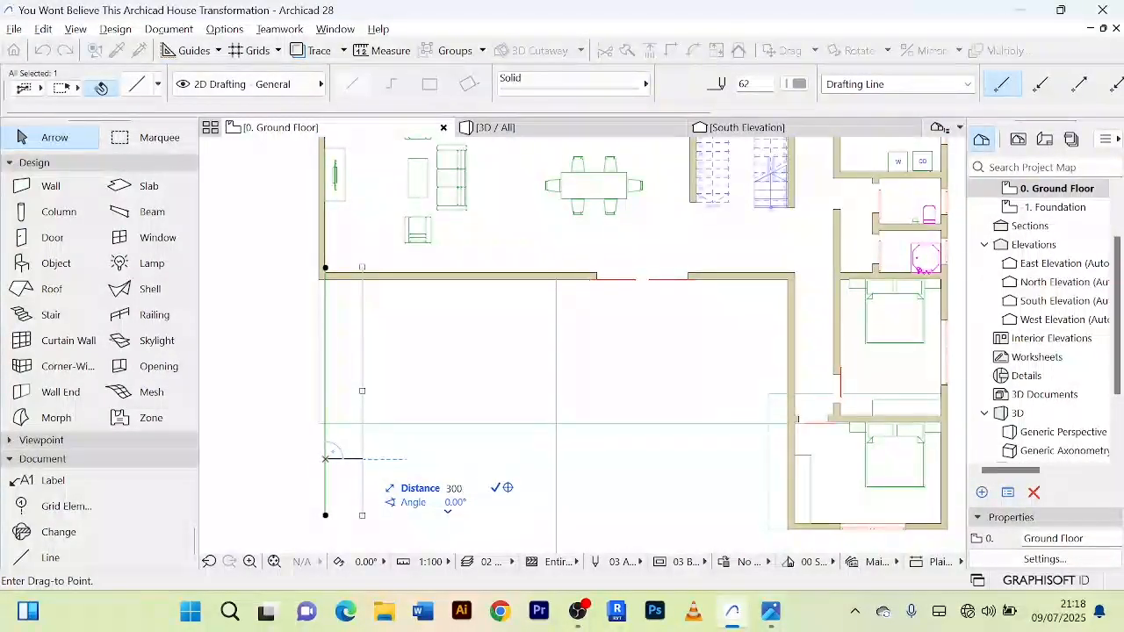
pyautogui.click(335, 463)
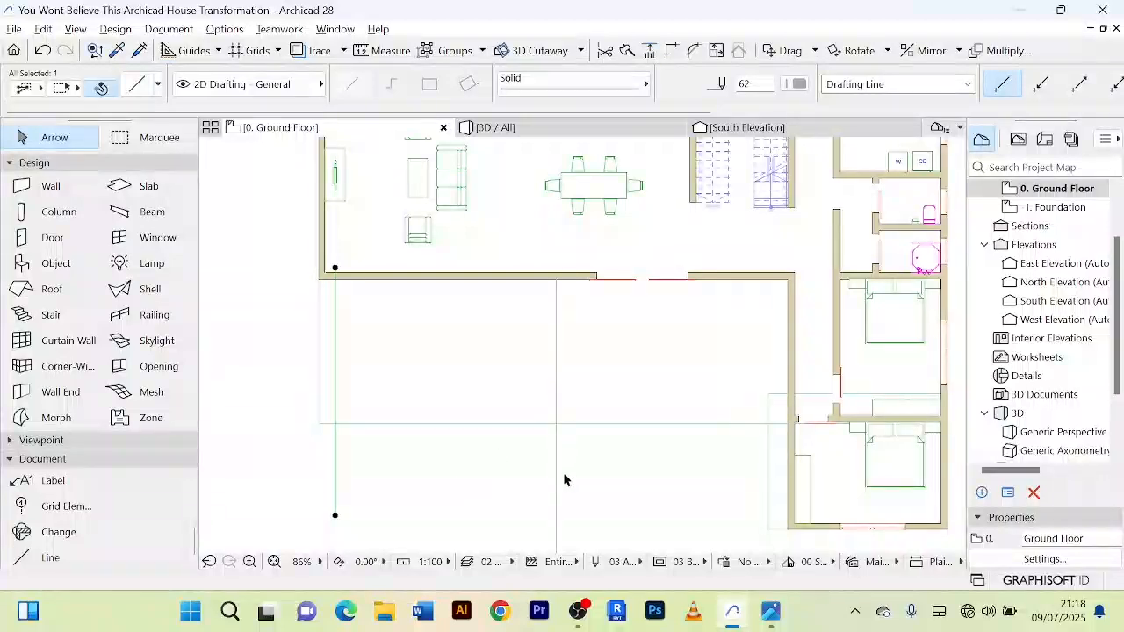
# Step: Split the living area's front wall along the construction line at its midpoint, near the entrance door
pyautogui.scroll(4, 484, 241)
pyautogui.click(463, 313)
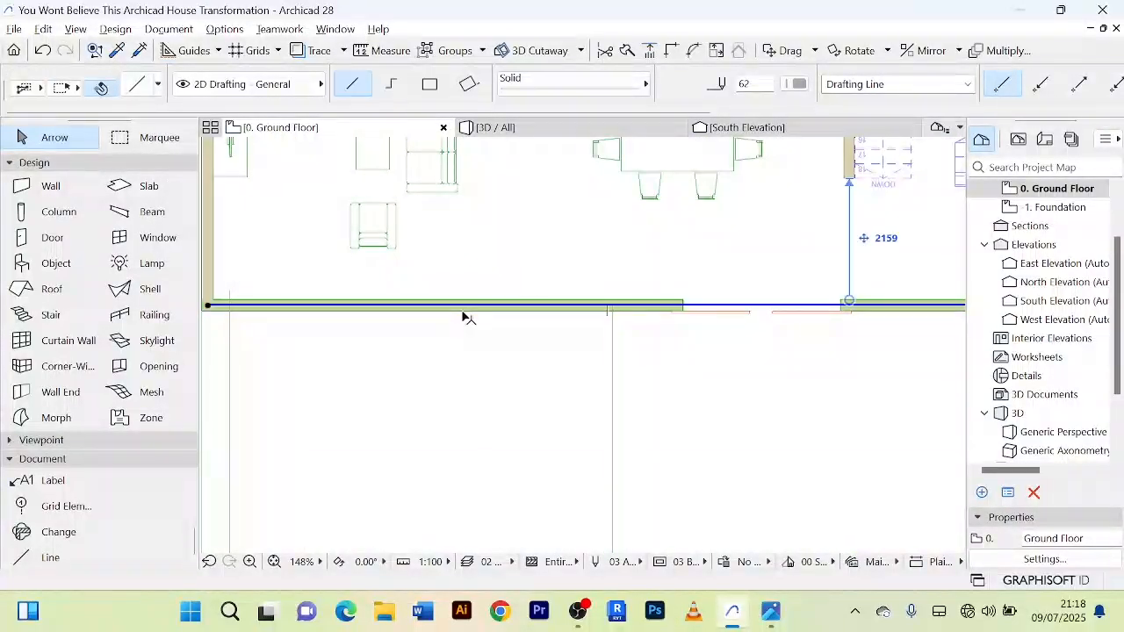
pyautogui.scroll(-3, 553, 263)
pyautogui.scroll(5, 511, 284)
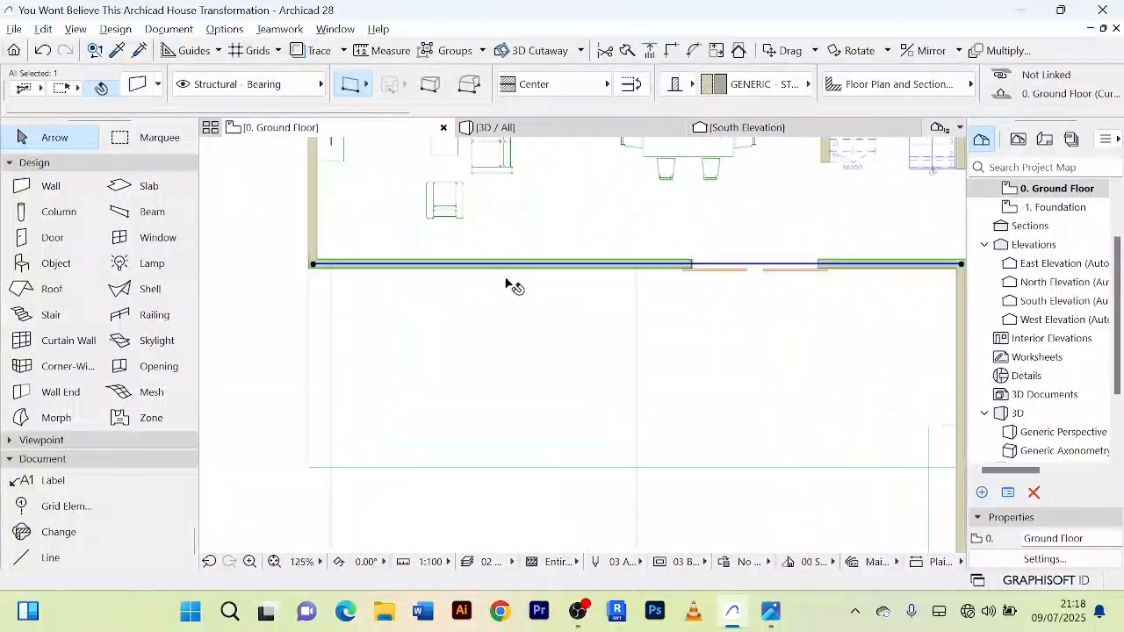
pyautogui.scroll(-4, 562, 272)
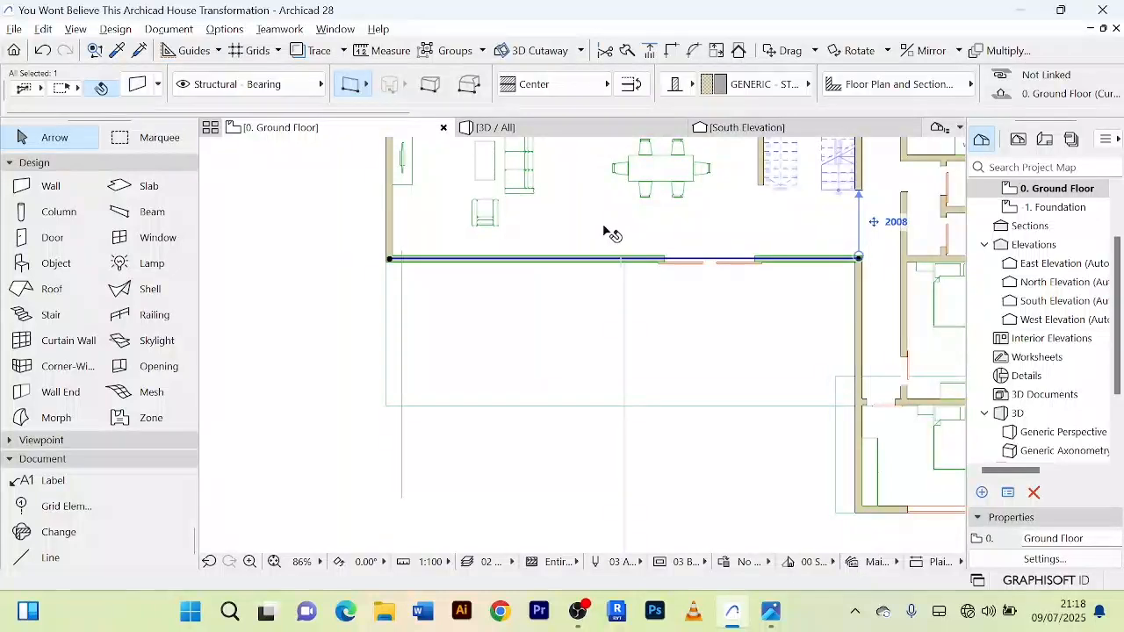
pyautogui.click(626, 52)
pyautogui.scroll(5, 625, 265)
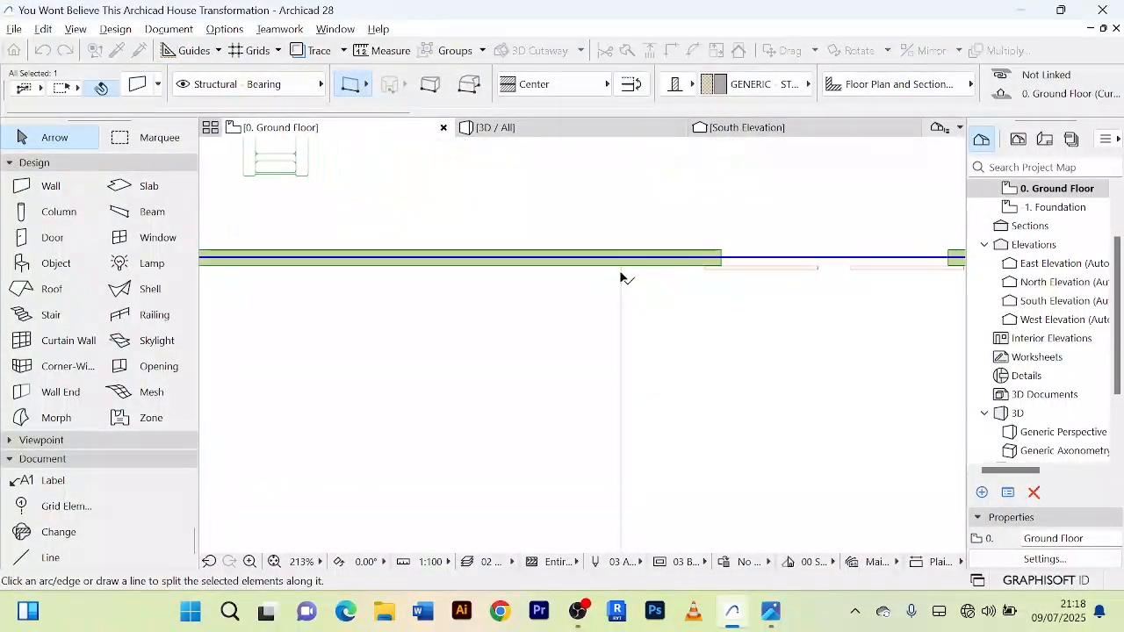
pyautogui.click(621, 263)
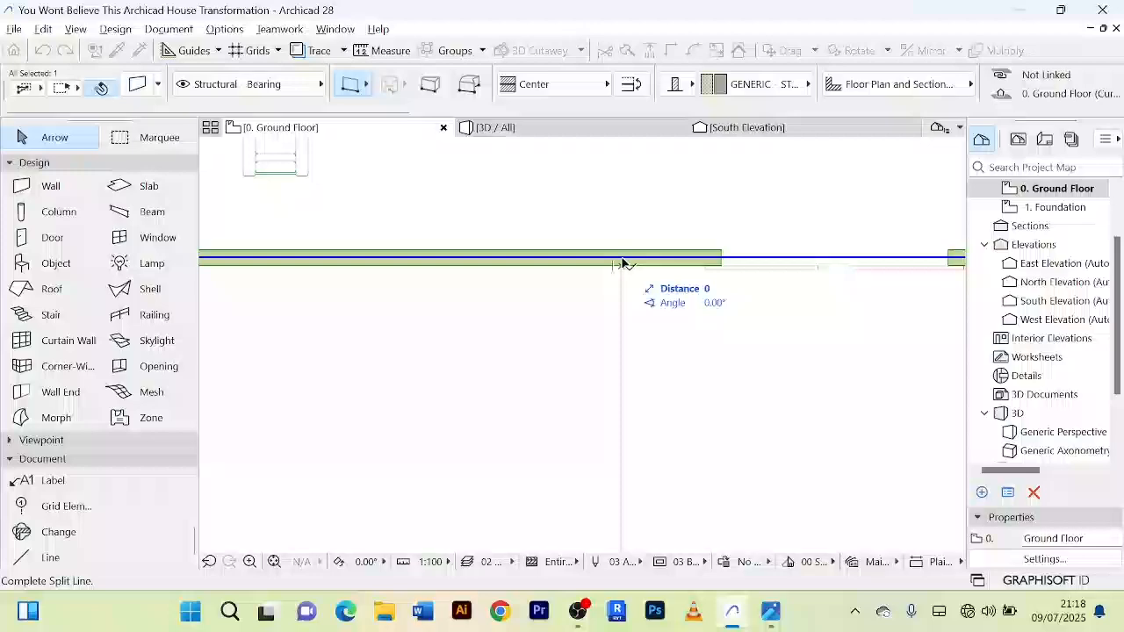
pyautogui.click(619, 214)
pyautogui.click(563, 256)
pyautogui.scroll(-5, 558, 234)
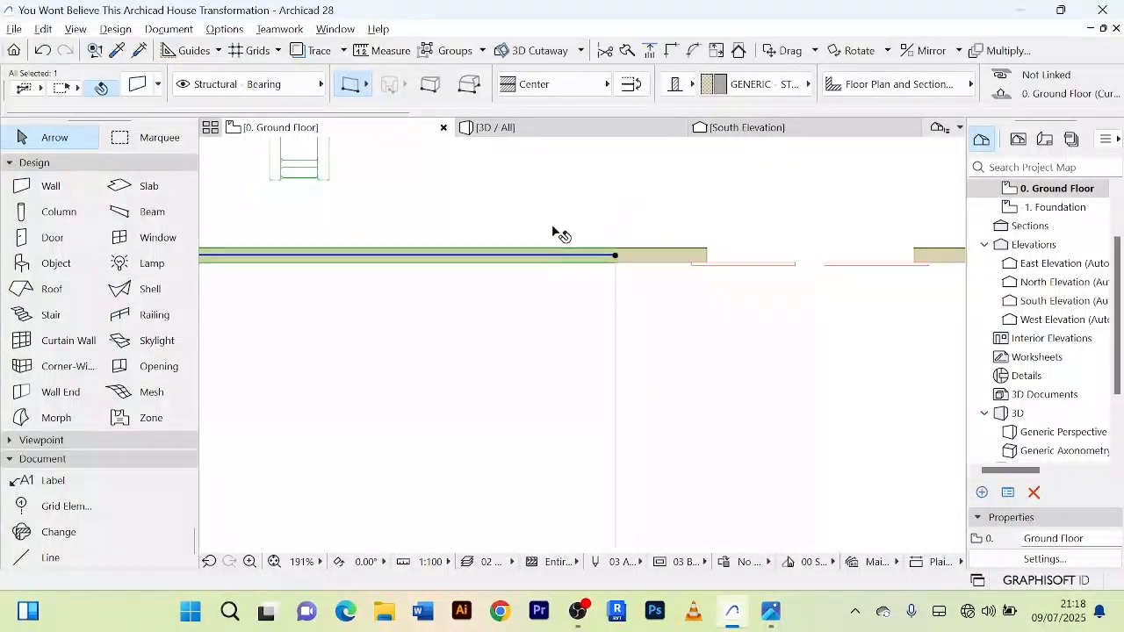
pyautogui.moveTo(558, 235); pyautogui.dragTo(652, 230, button='middle')
pyautogui.scroll(4, 460, 253)
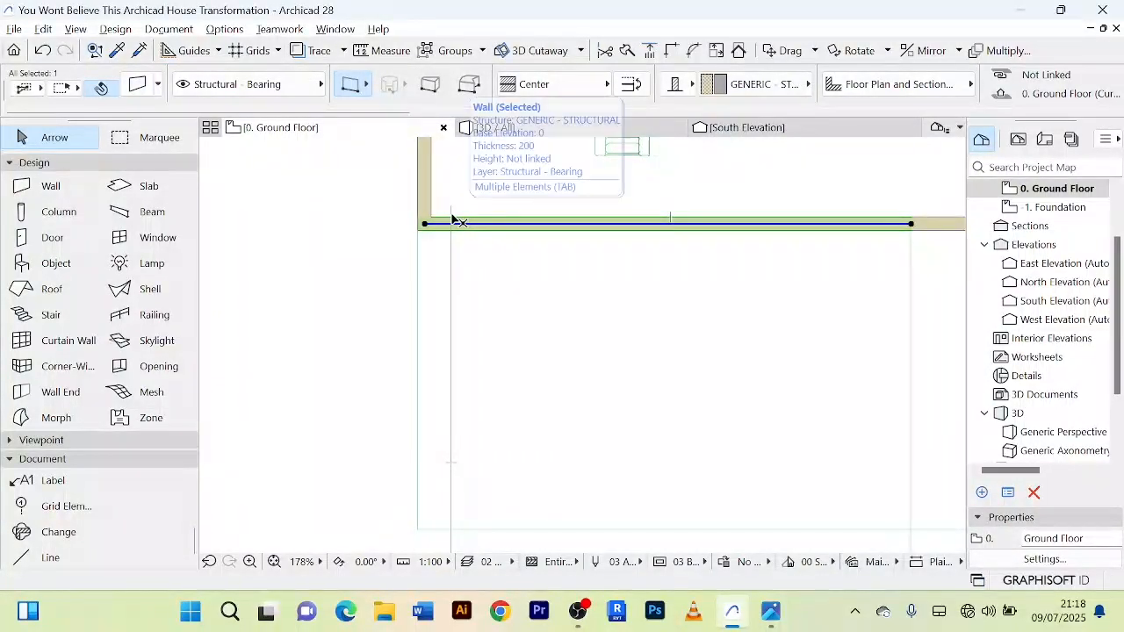
pyautogui.click(451, 219)
pyautogui.click(502, 291)
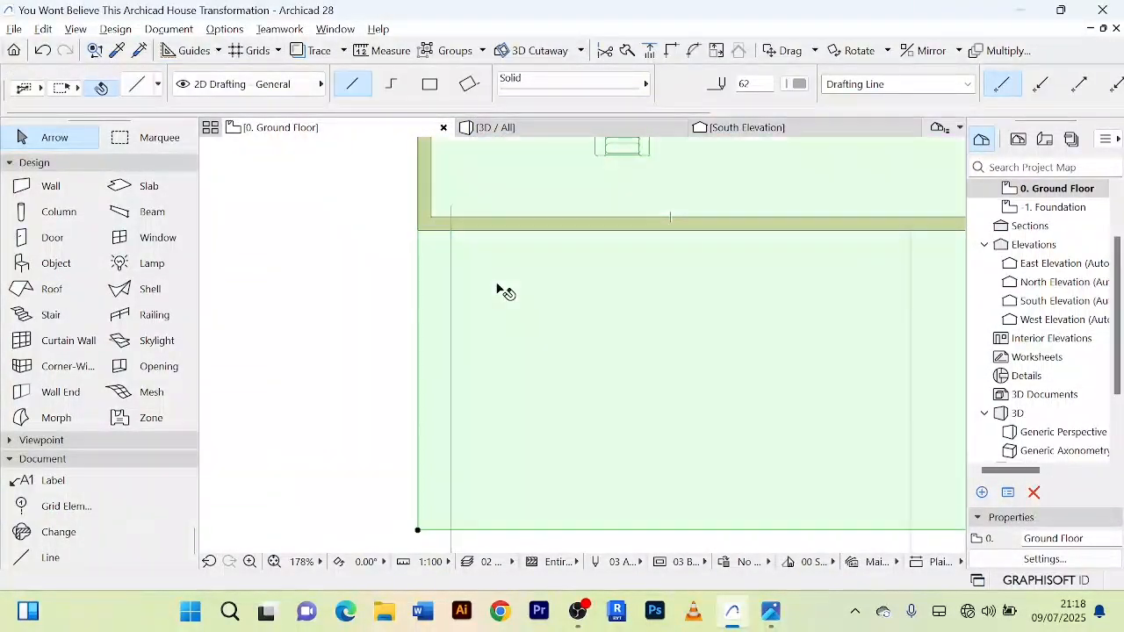
pyautogui.press('Escape')
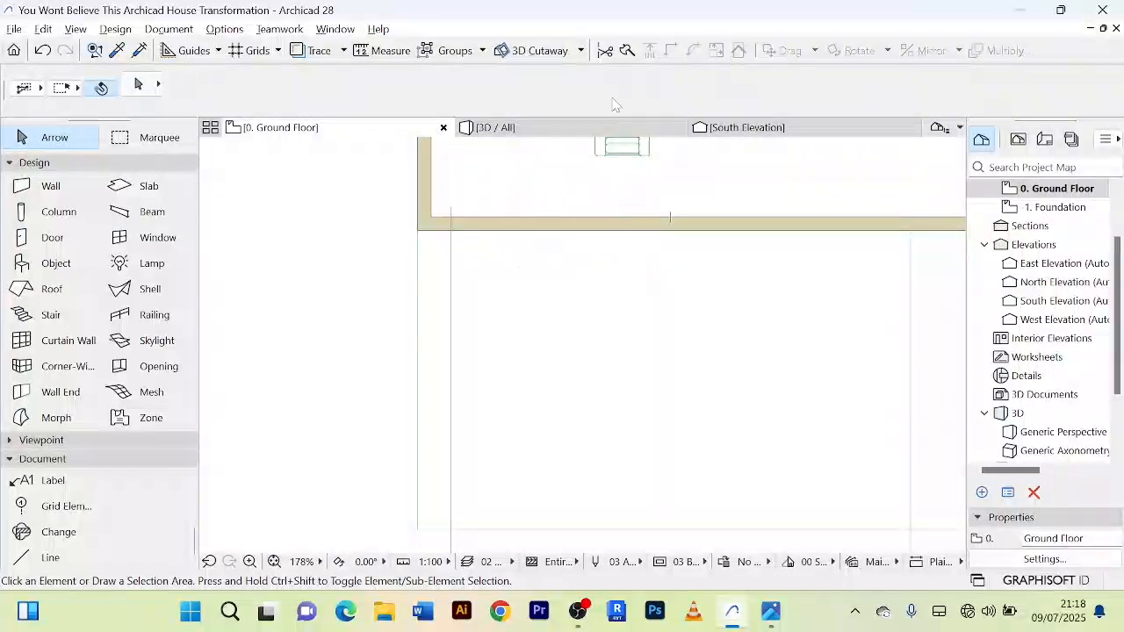
# Step: Split the outer portion of the front wall along the construction line near the living area's corner
pyautogui.click(596, 226)
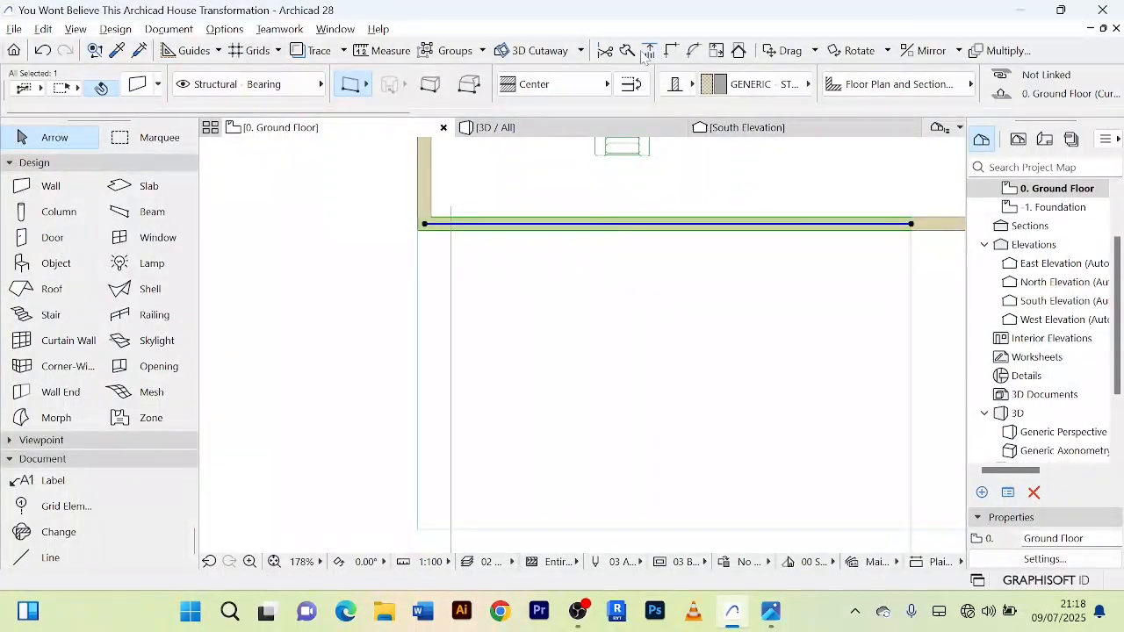
pyautogui.click(647, 52)
pyautogui.scroll(5, 453, 225)
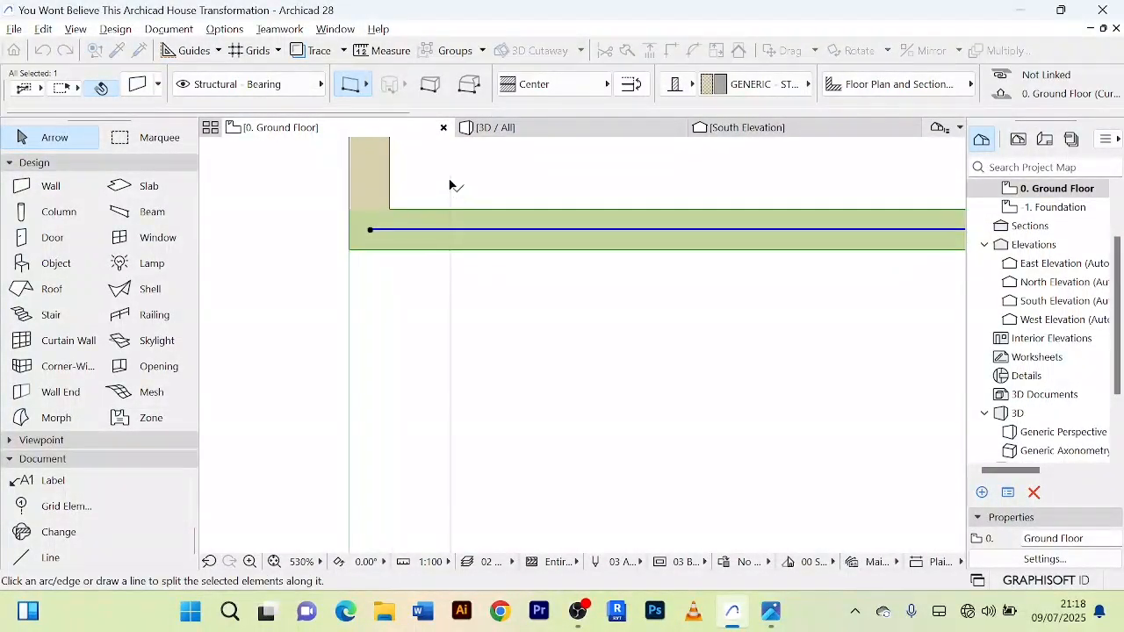
pyautogui.click(451, 177)
pyautogui.click(454, 363)
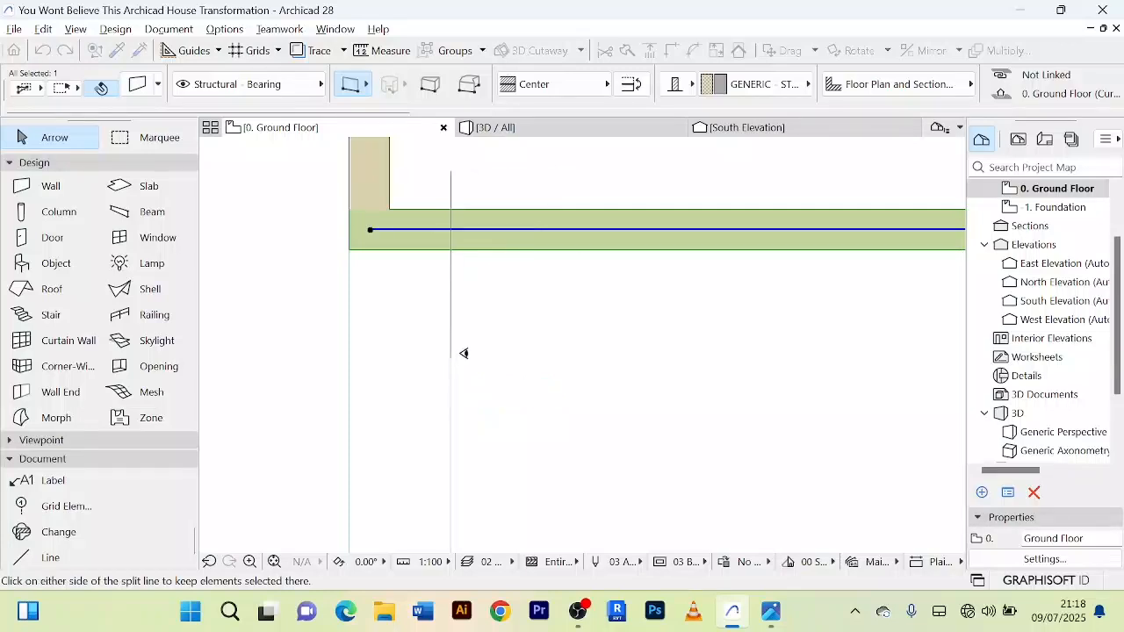
pyautogui.scroll(-3, 535, 286)
pyautogui.click(567, 313)
pyautogui.scroll(-3, 580, 318)
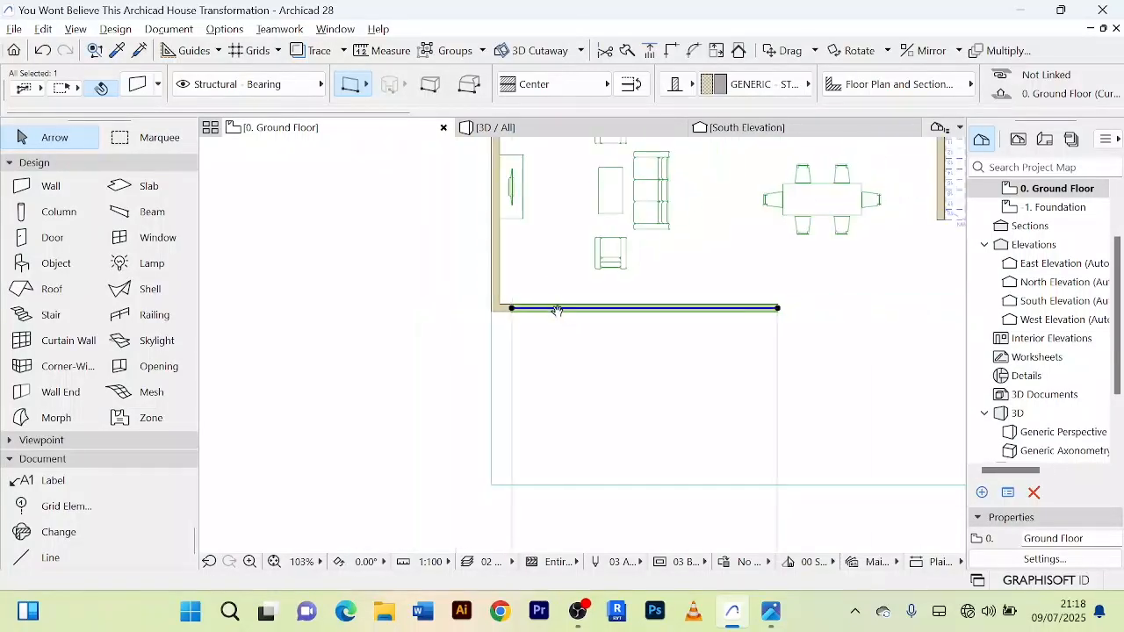
pyautogui.scroll(3, 589, 300)
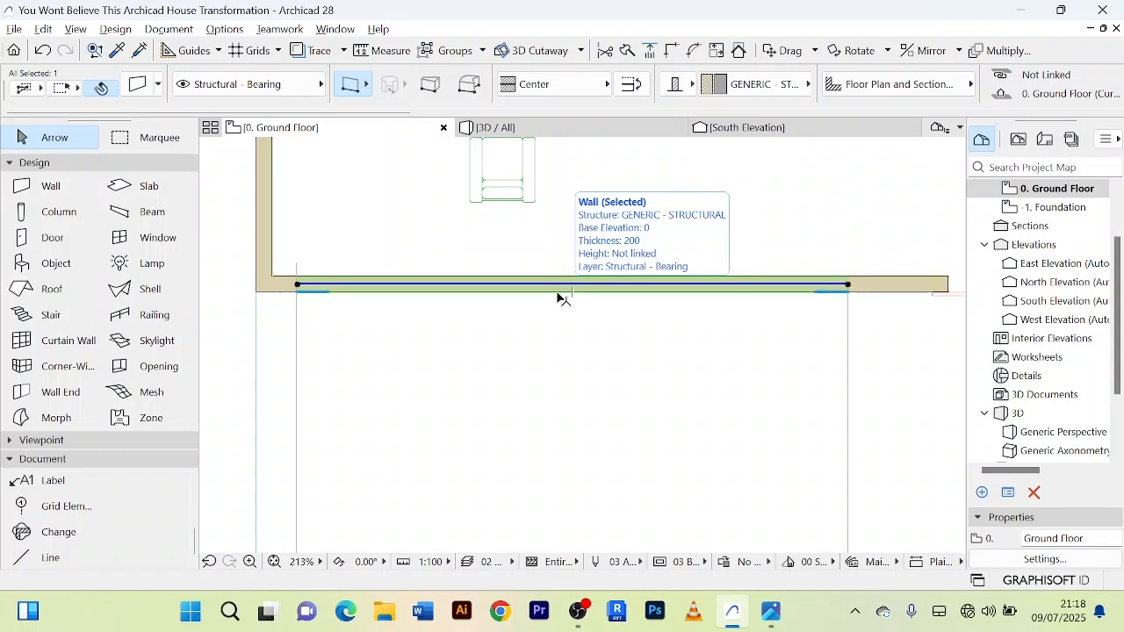
pyautogui.scroll(-3, 555, 297)
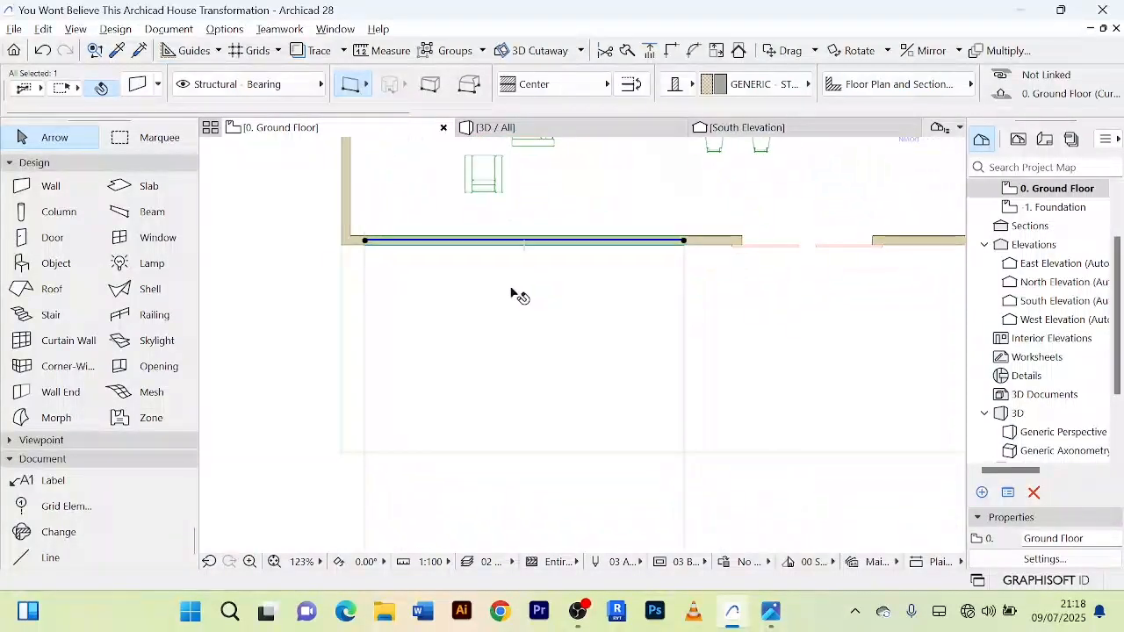
pyautogui.click(364, 326)
pyautogui.scroll(2, 364, 326)
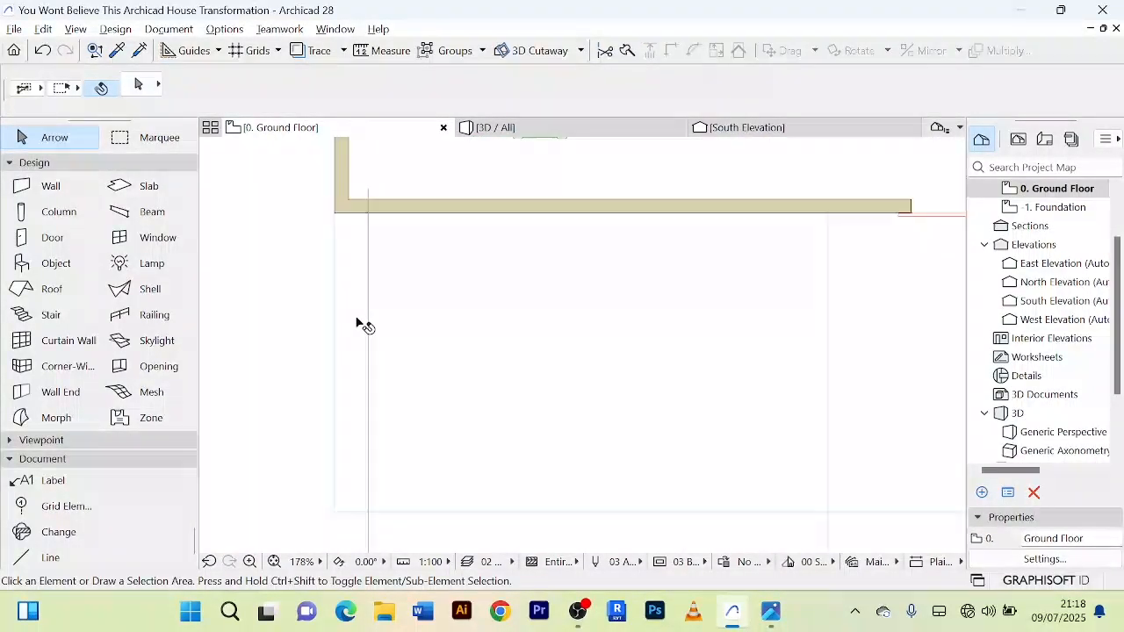
pyautogui.rightClick(273, 260)
pyautogui.click(250, 254)
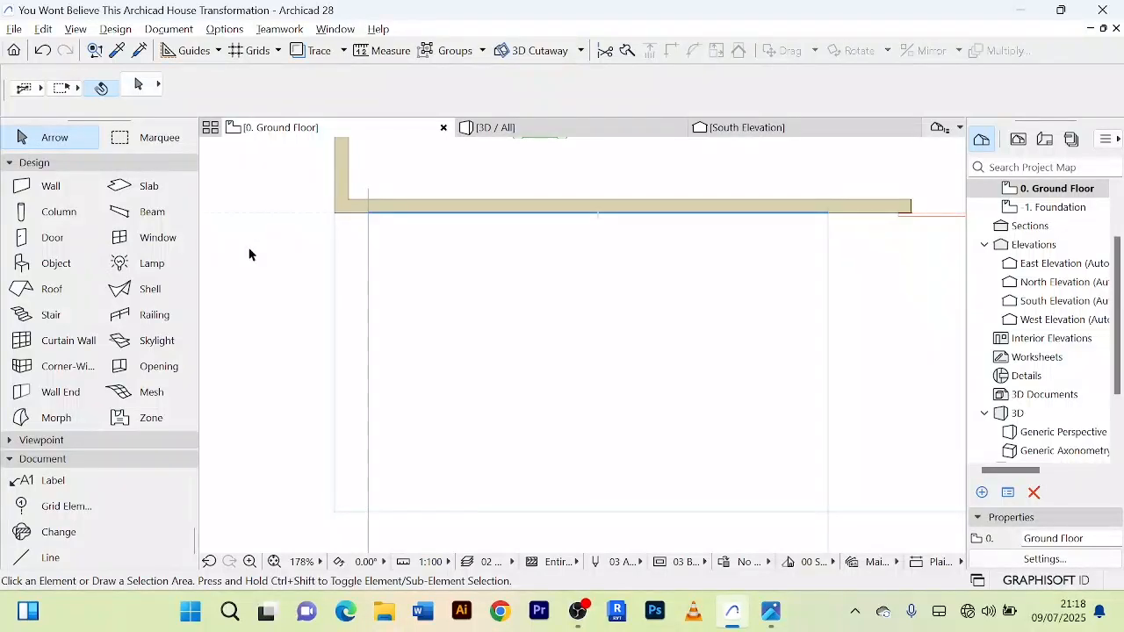
pyautogui.scroll(-1, 249, 319)
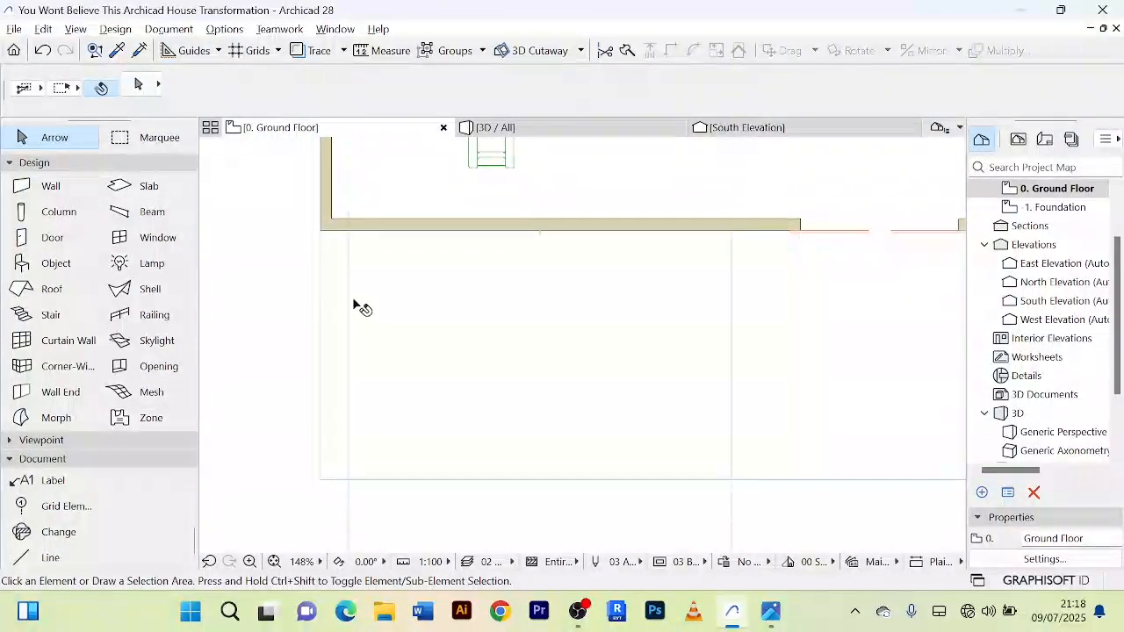
# Step: Copy the construction line near the corner 1000 mm horizontally towards the entrance door
pyautogui.click(350, 527)
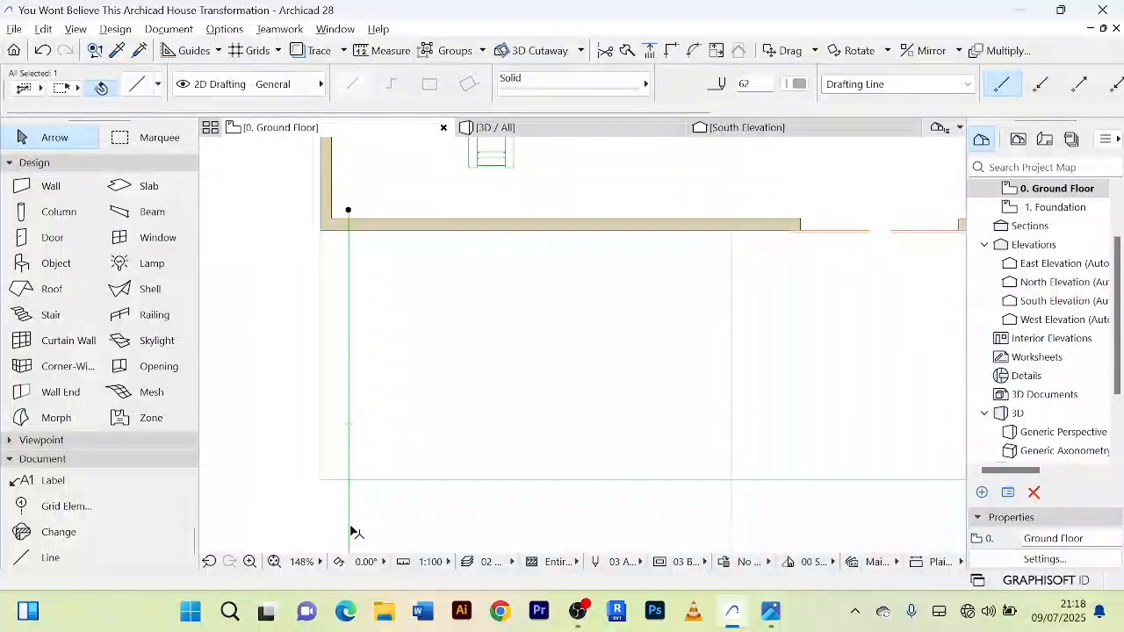
pyautogui.hotkey('ctrl', 'shift', 'd')
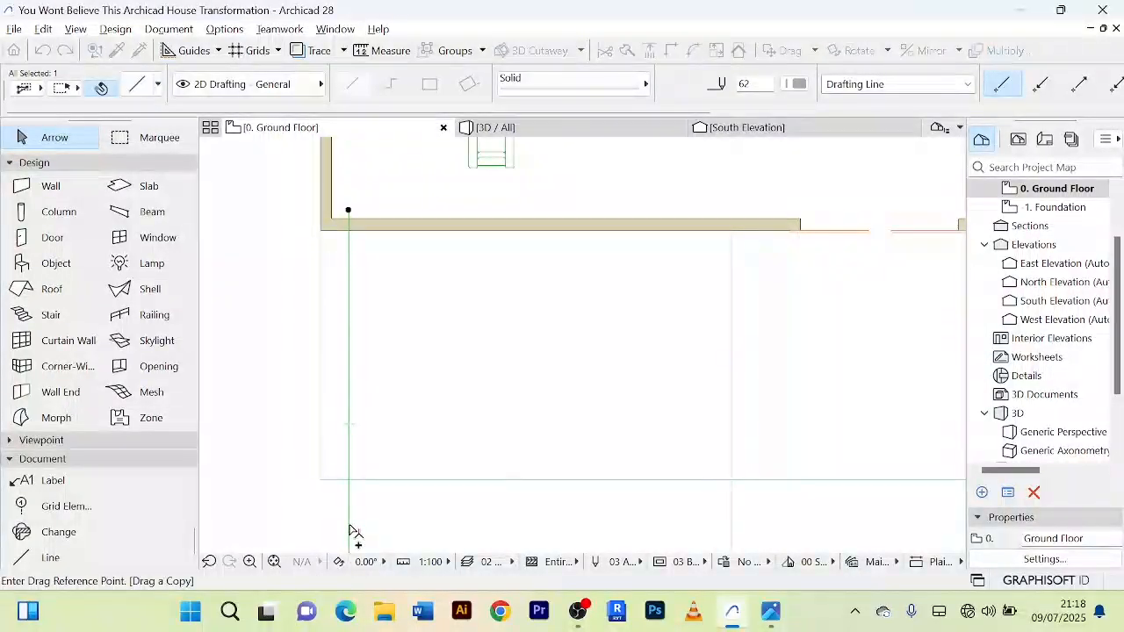
pyautogui.click(350, 525)
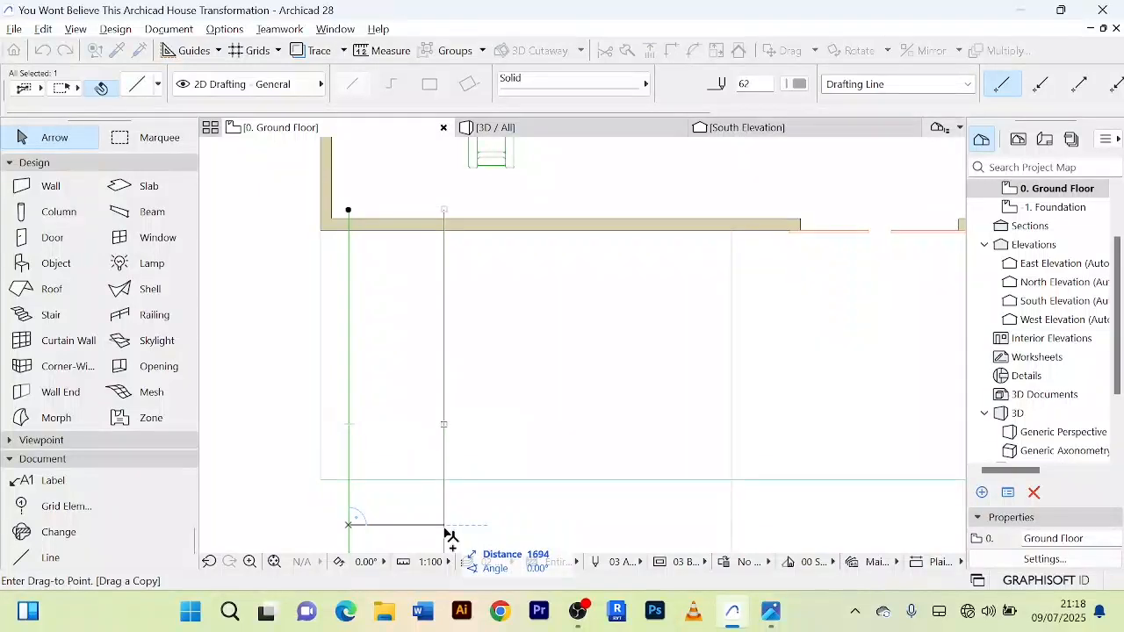
pyautogui.write('1000')
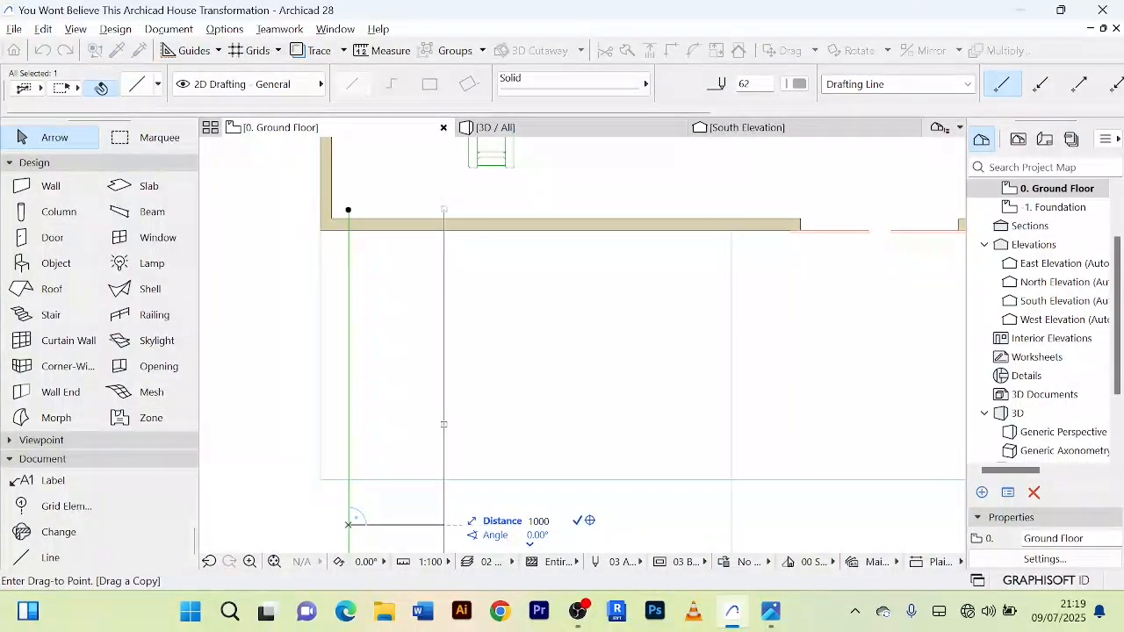
pyautogui.press('Return')
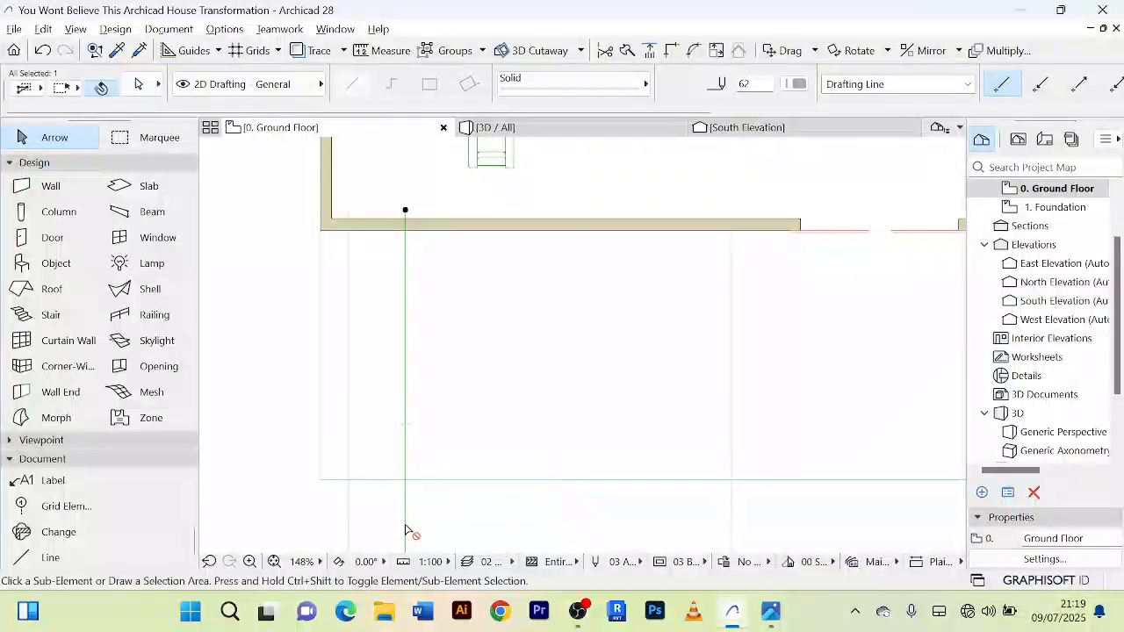
# Step: Copy the newly placed line another 100 mm horizontally in the same direction to form a closely spaced pair
pyautogui.hotkey('ctrl', 'shift', 'd')
pyautogui.click(406, 525)
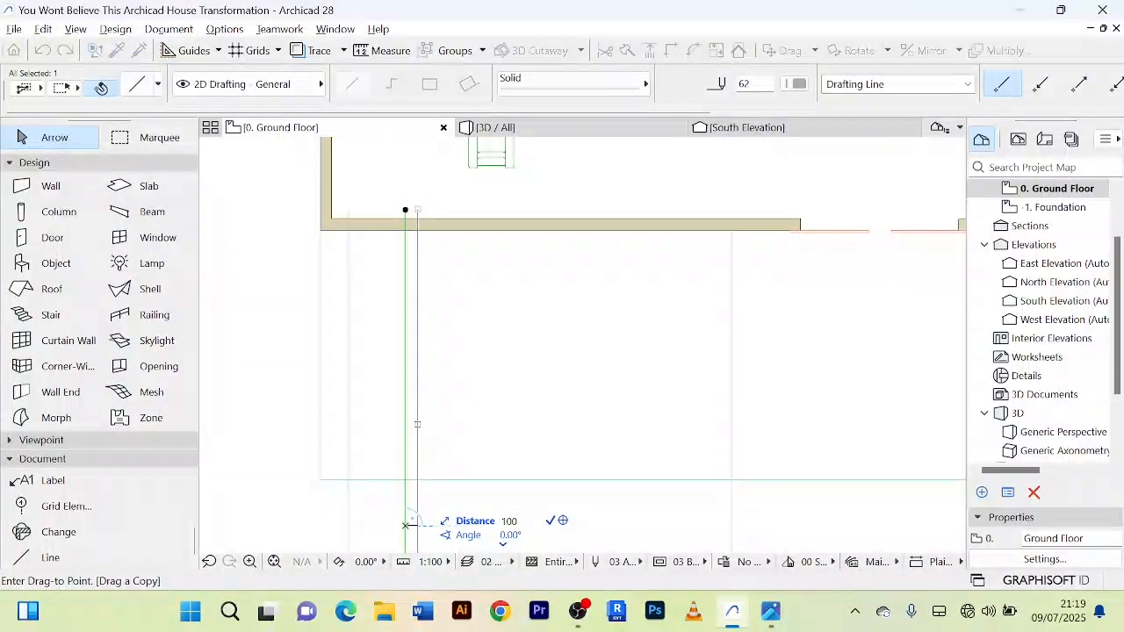
pyautogui.click(410, 527)
pyautogui.click(432, 527)
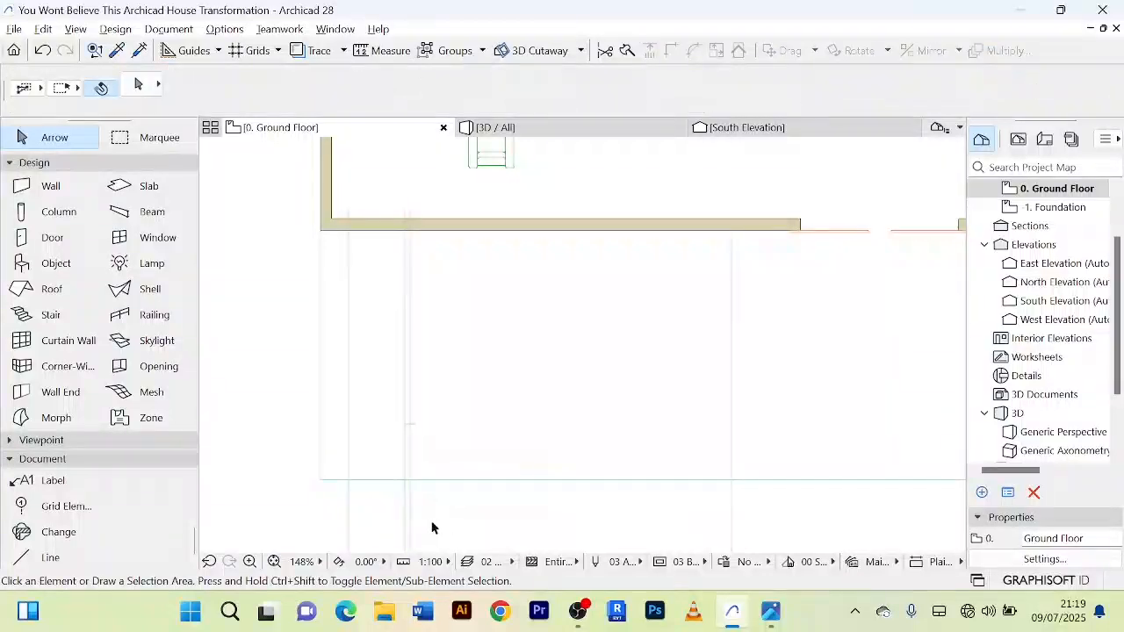
# Step: Copy the closely spaced pair of lines about 4466 mm horizontally towards the midpoint line near the entrance door
pyautogui.click(397, 511)
pyautogui.click(440, 531)
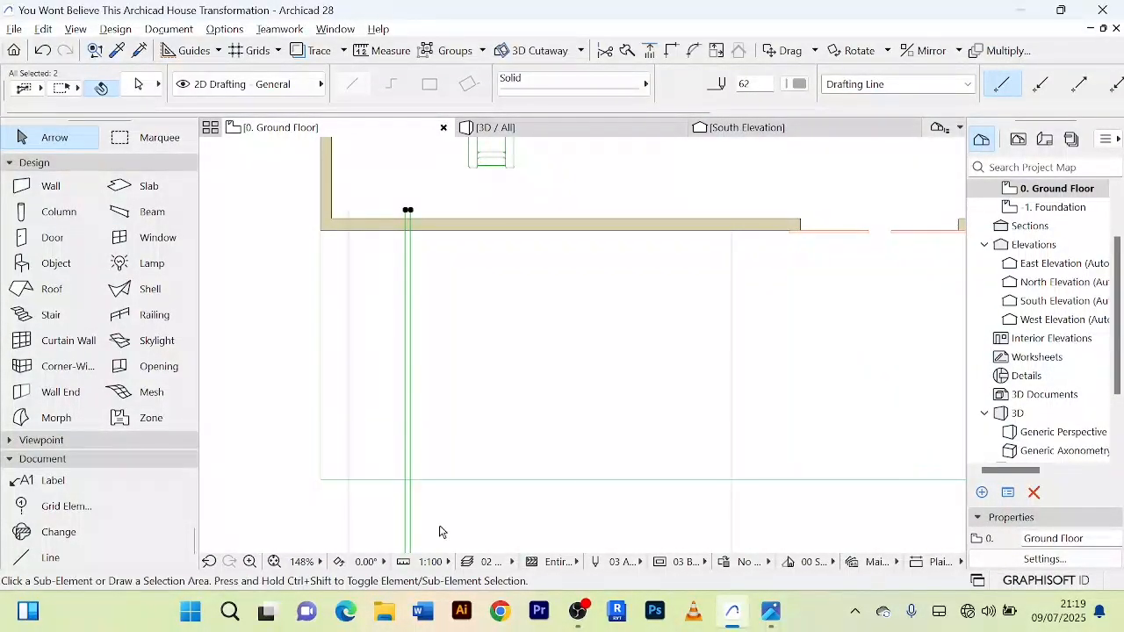
pyautogui.hotkey('ctrl', 'alt', 'd')
pyautogui.click(412, 518)
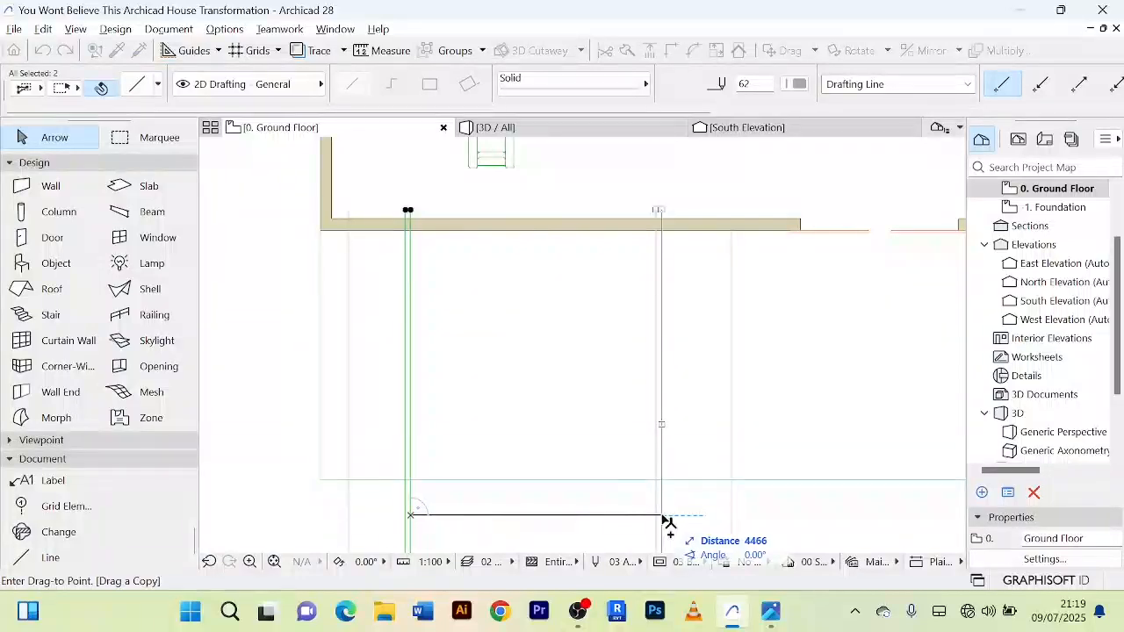
pyautogui.click(662, 517)
pyautogui.scroll(-5, 690, 515)
pyautogui.click(453, 468)
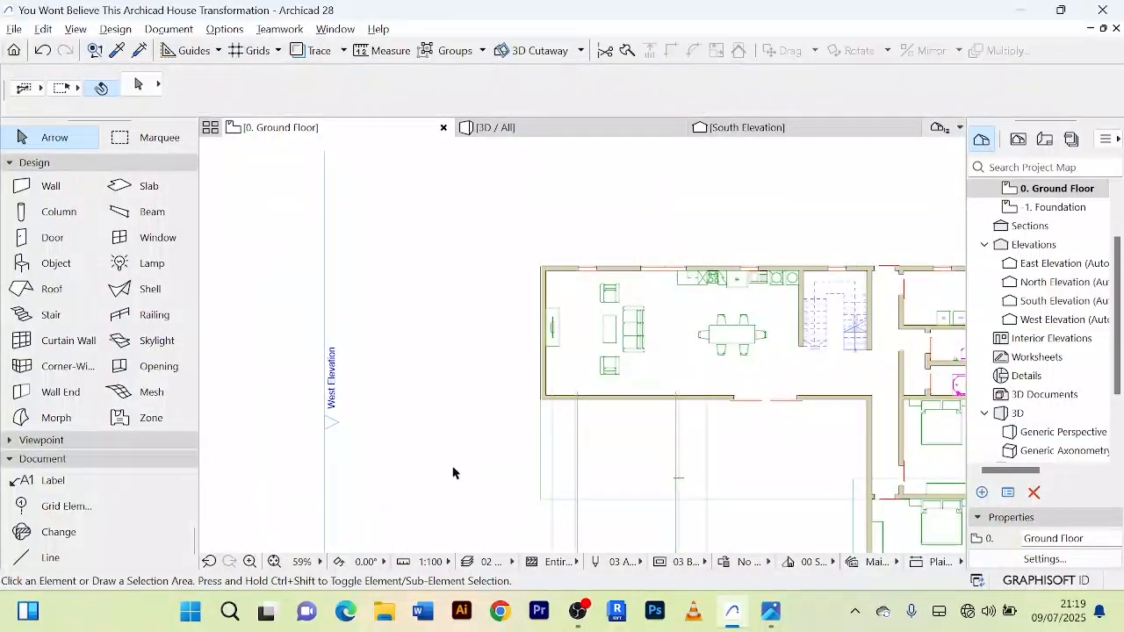
pyautogui.scroll(-1, 451, 467)
pyautogui.moveTo(450, 463); pyautogui.dragTo(401, 421, button='middle')
pyautogui.scroll(5, 619, 316)
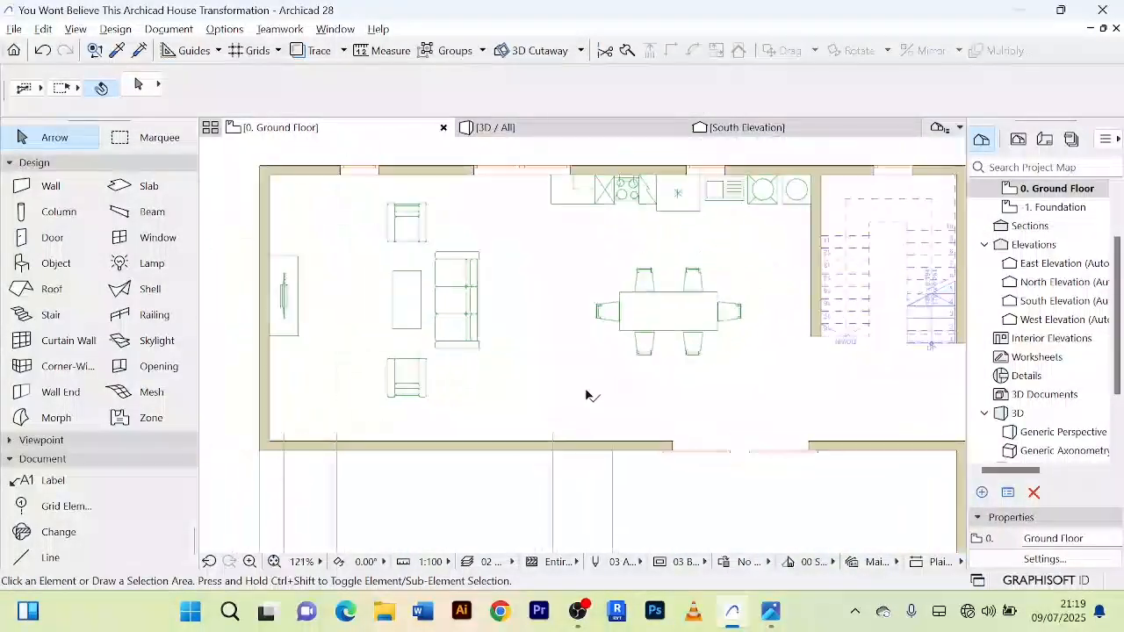
# Step: Split the front wall along the construction line of the closely spaced pair nearest the entrance door, keeping the living-area side selected
pyautogui.scroll(-1, 574, 445)
pyautogui.moveTo(570, 450); pyautogui.dragTo(570, 375, button='middle')
pyautogui.scroll(5, 575, 377)
pyautogui.click(599, 321)
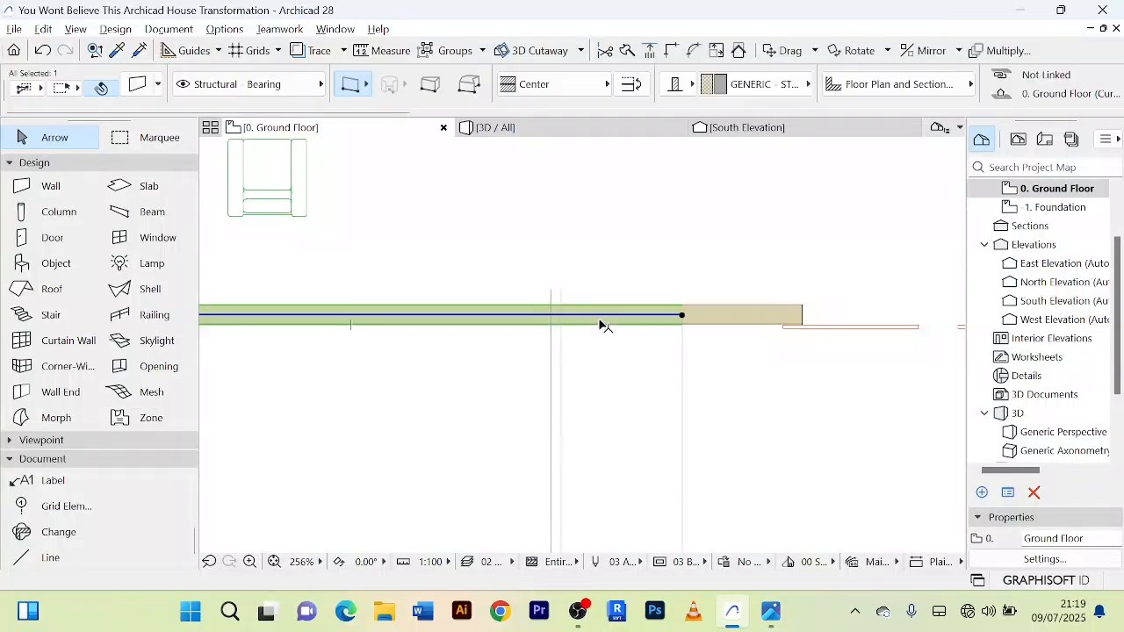
pyautogui.click(627, 51)
pyautogui.scroll(3, 546, 299)
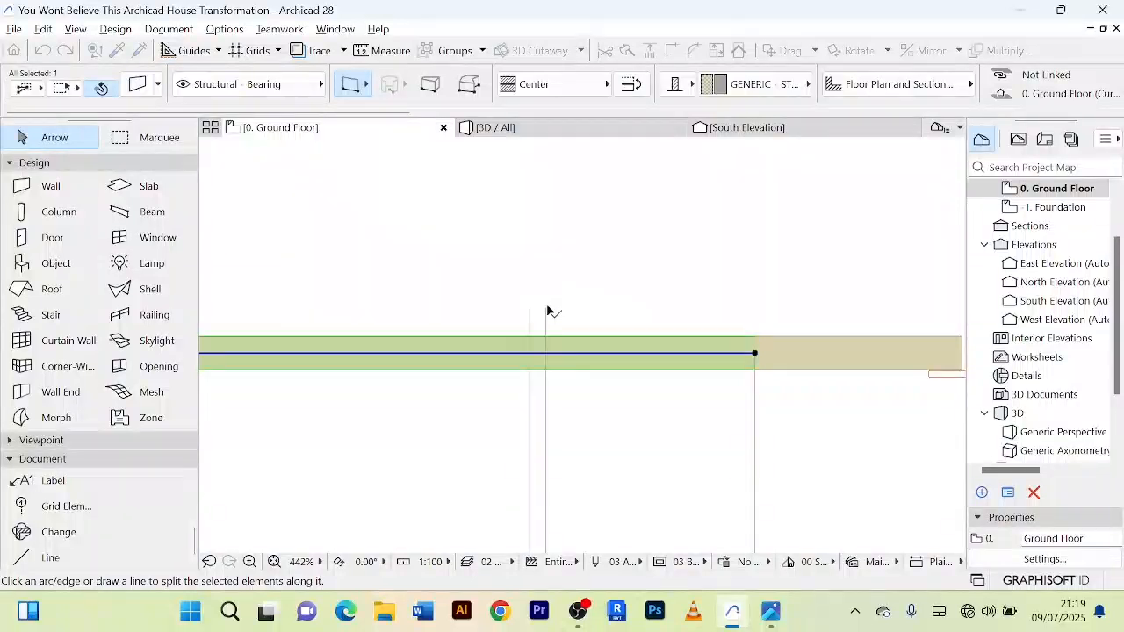
pyautogui.click(546, 310)
pyautogui.click(546, 462)
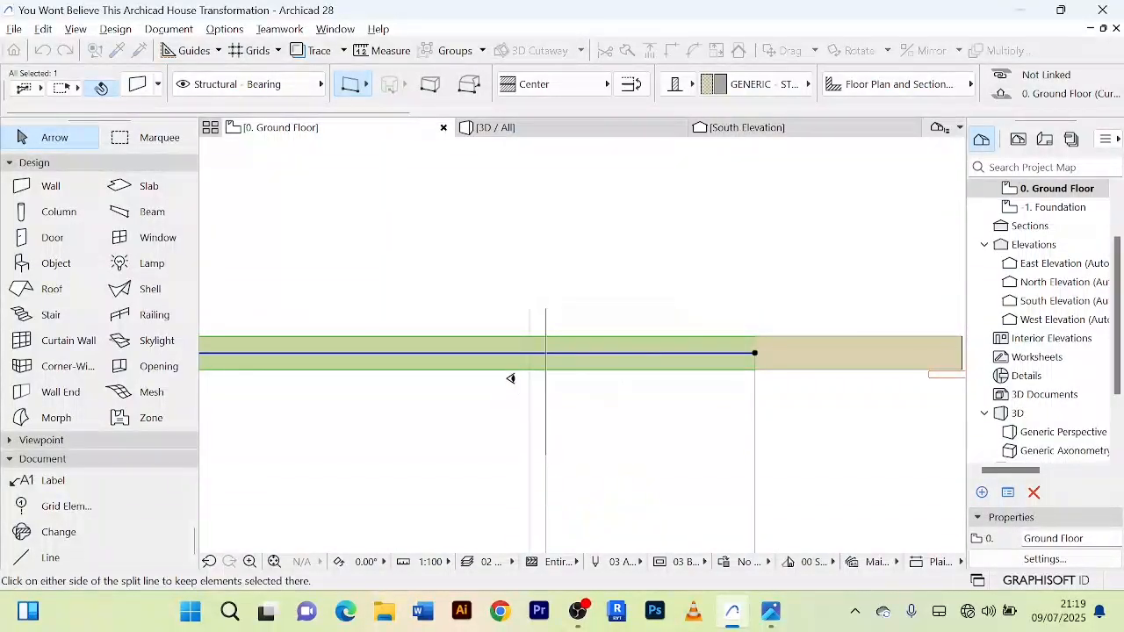
pyautogui.click(509, 348)
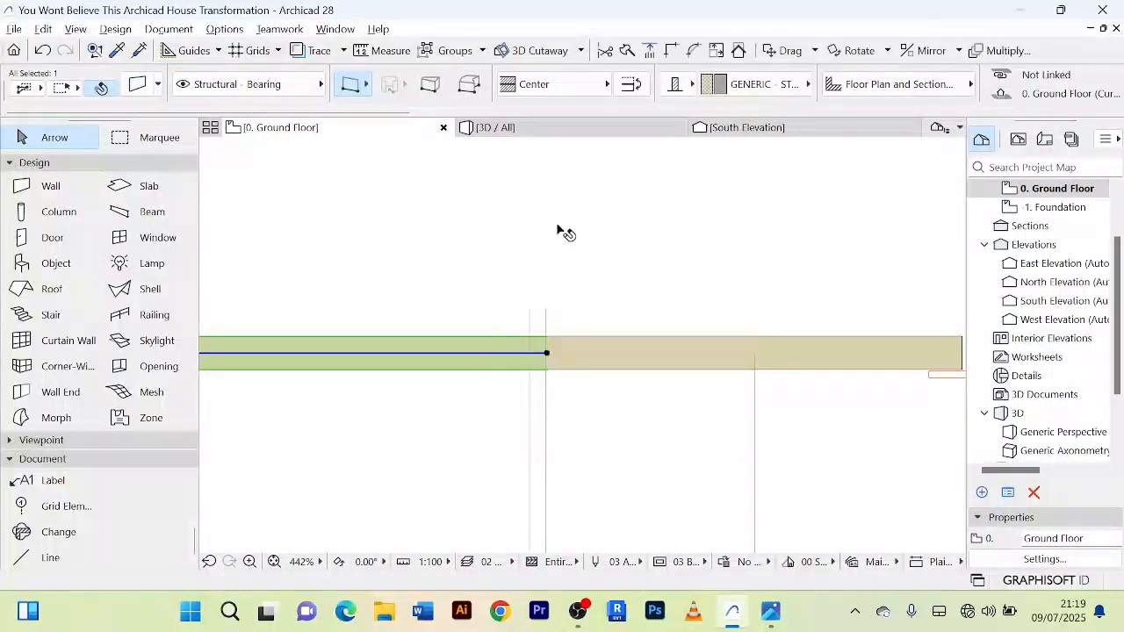
# Step: Split the selected wall again along the other line of the pair near the entrance, keeping the segment towards the corner selected
pyautogui.click(647, 51)
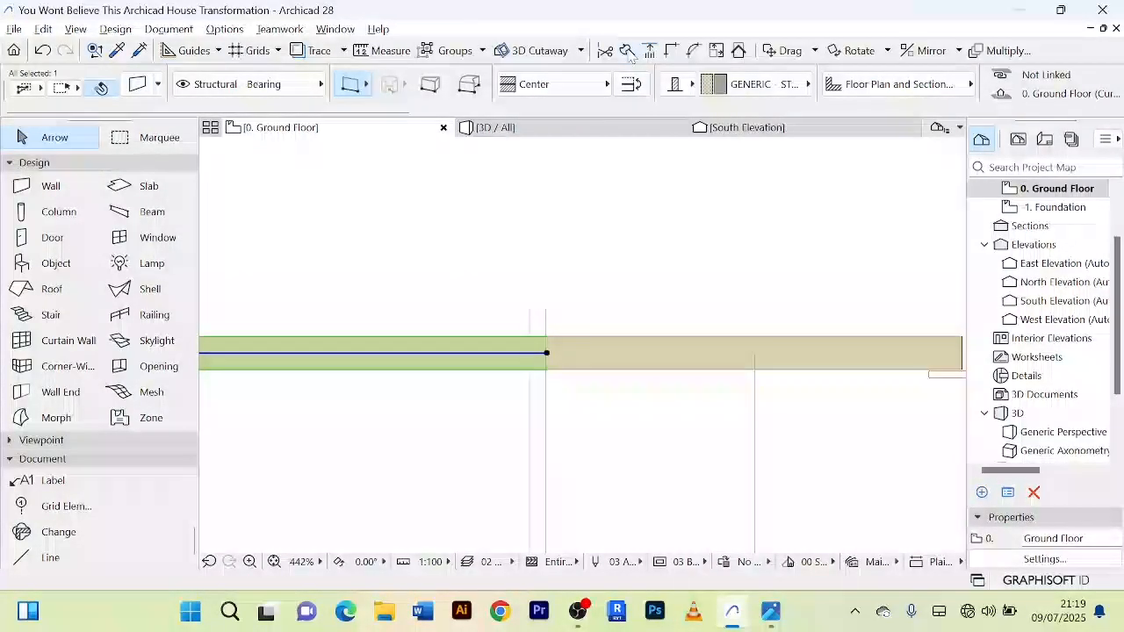
pyautogui.click(528, 303)
pyautogui.click(529, 453)
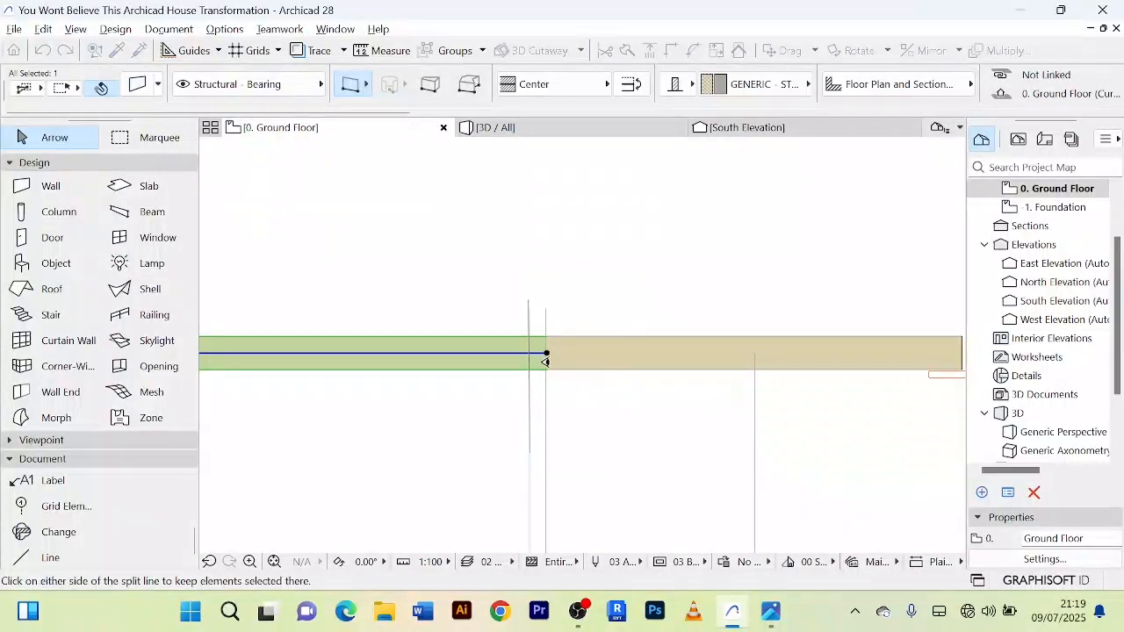
pyautogui.click(482, 347)
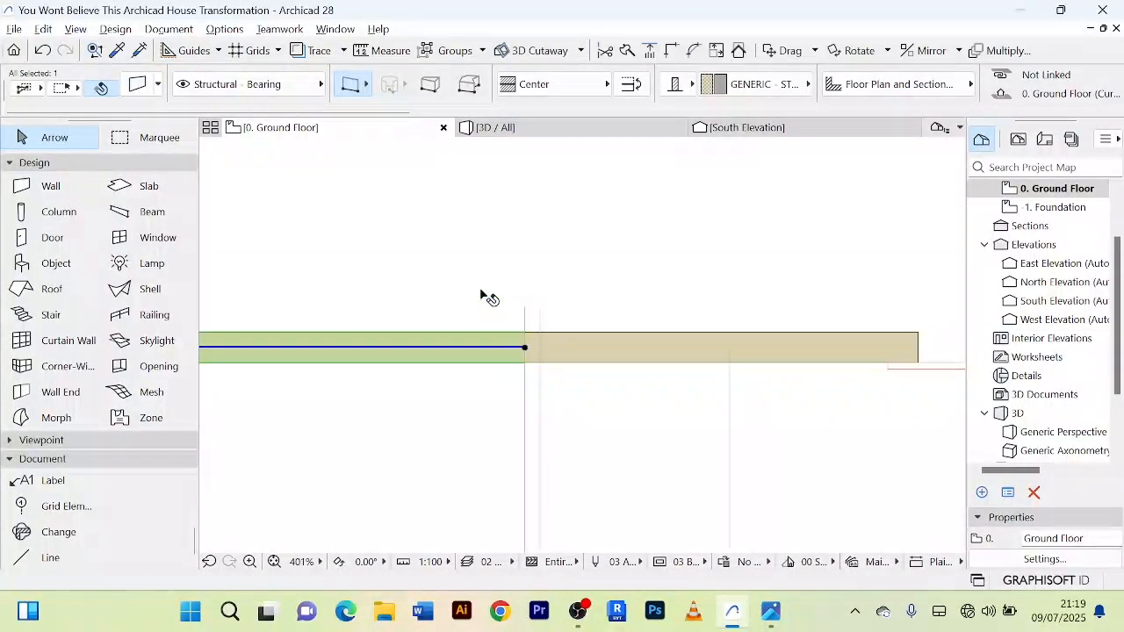
pyautogui.scroll(-2, 823, 266)
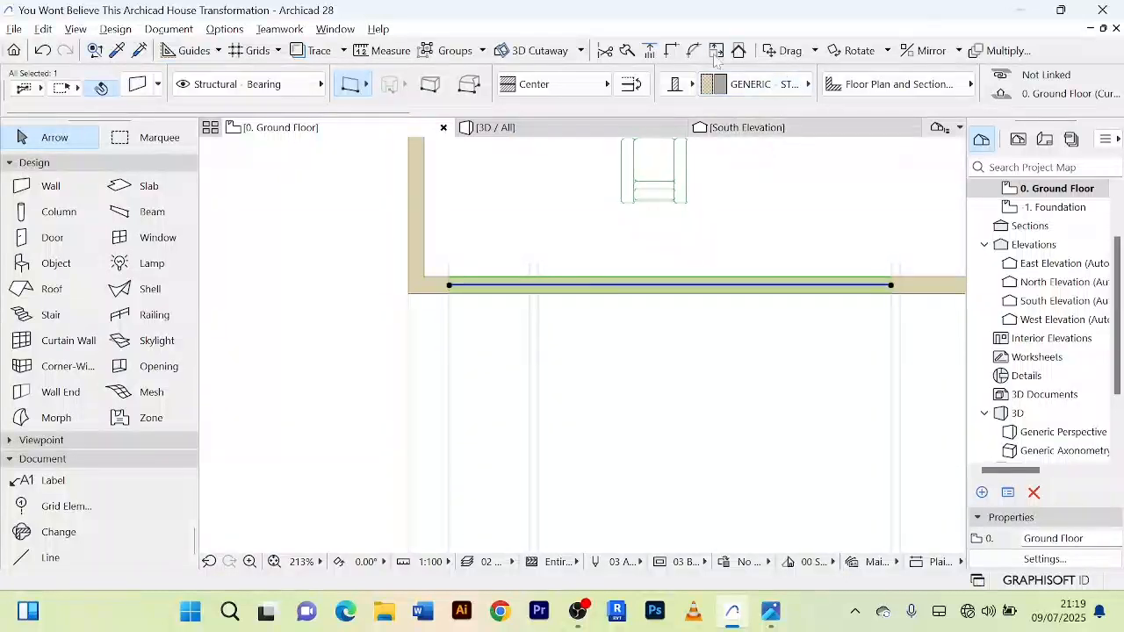
# Step: Split the selected wall along the line of the corner-side pair that lies farther from the corner, keeping the long middle segment selected
pyautogui.click(633, 51)
pyautogui.scroll(2, 556, 226)
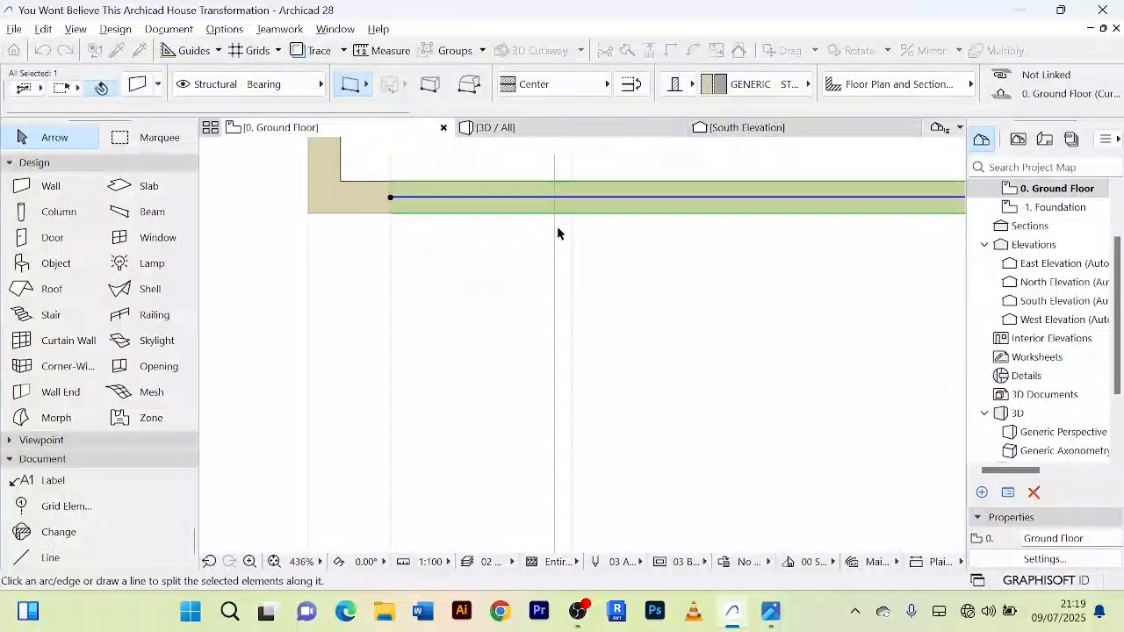
pyautogui.scroll(1, 577, 172)
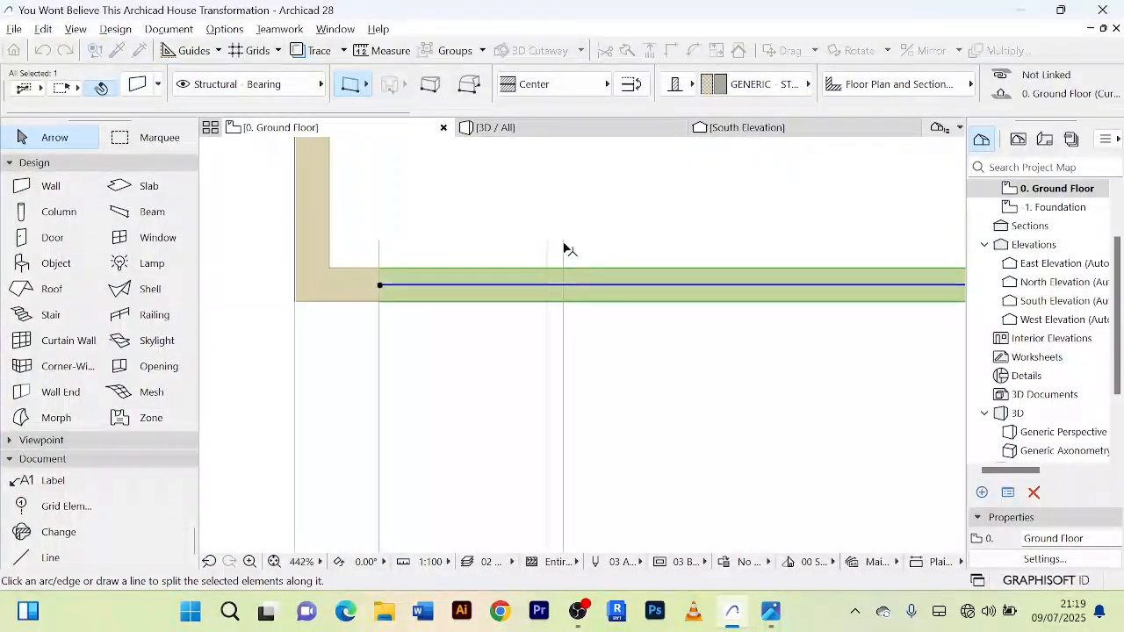
pyautogui.click(564, 241)
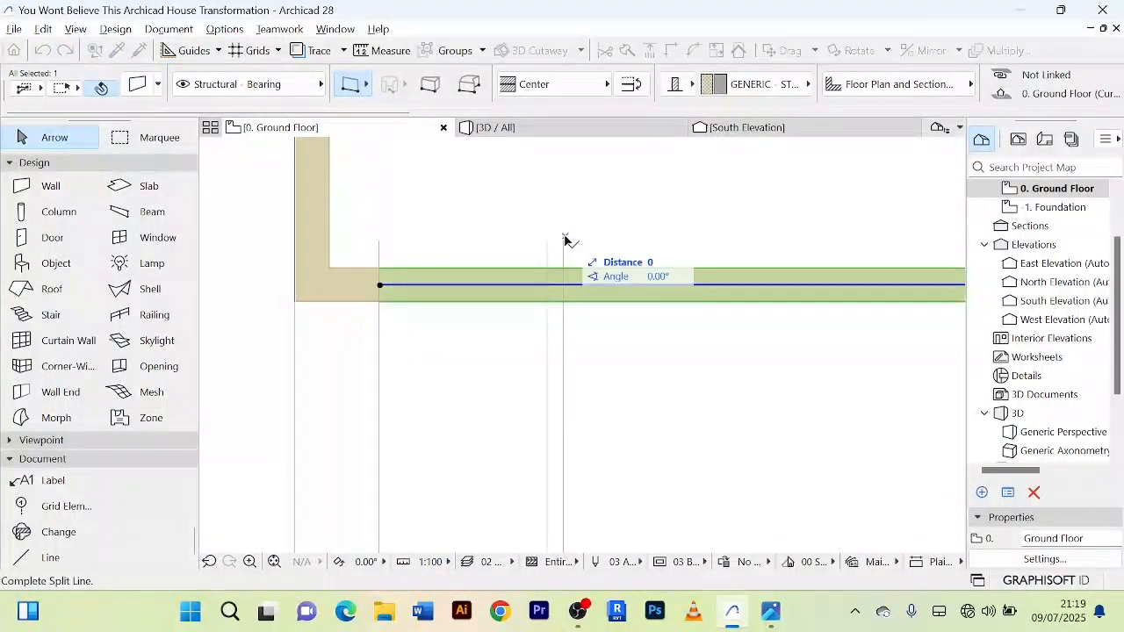
pyautogui.click(569, 437)
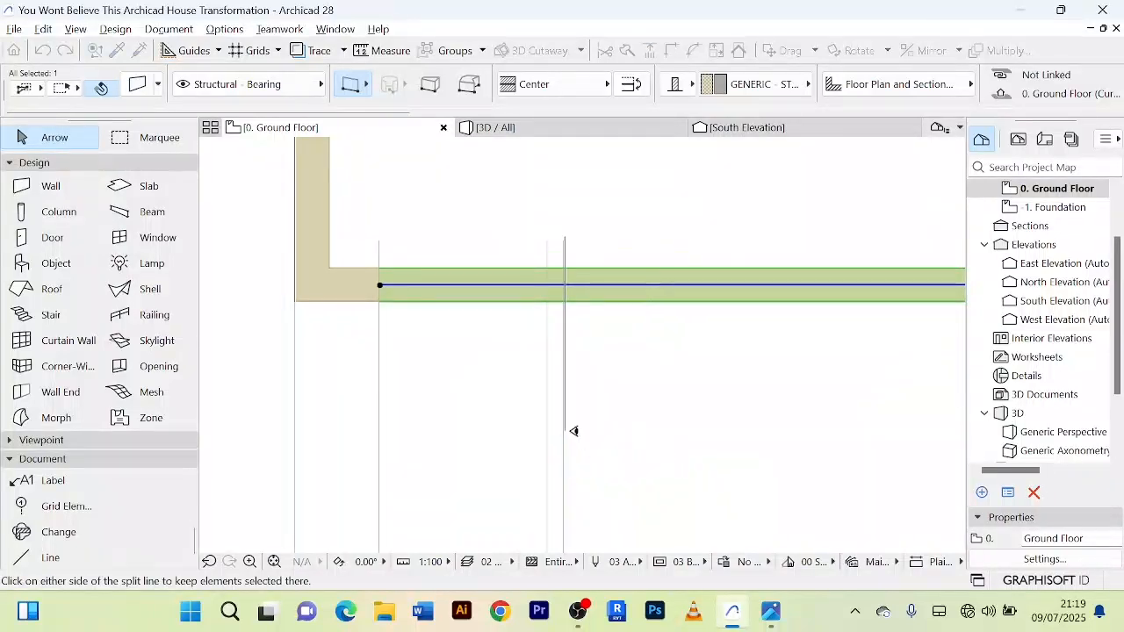
pyautogui.click(648, 273)
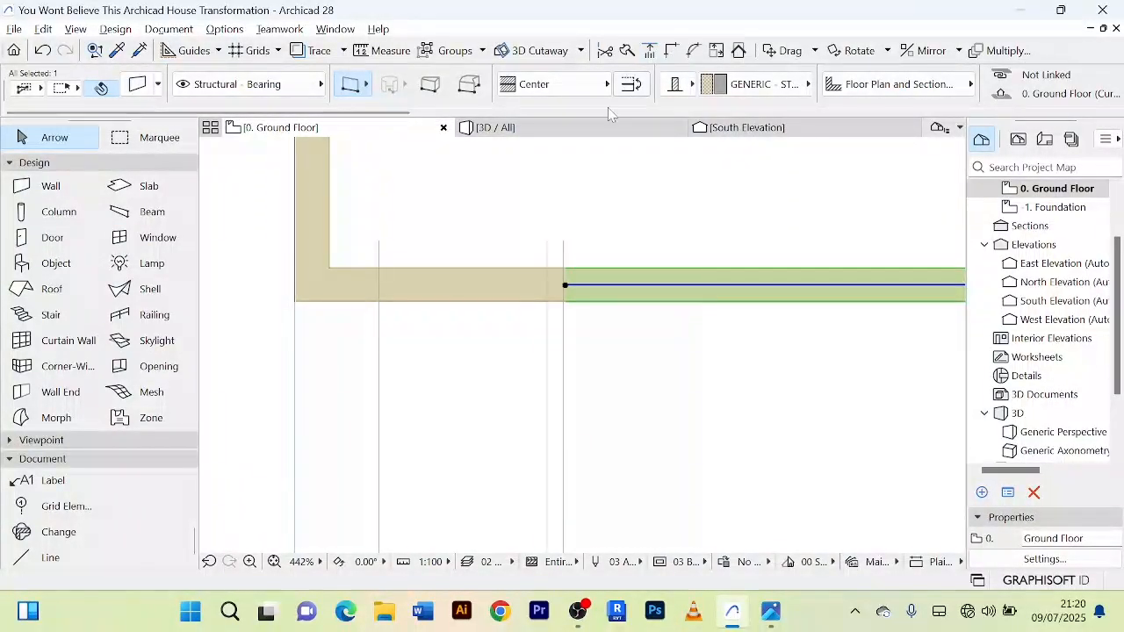
# Step: Split the short wall segment near the corner along the pair's other line, separating a narrow strip between the two lines
pyautogui.click(467, 291)
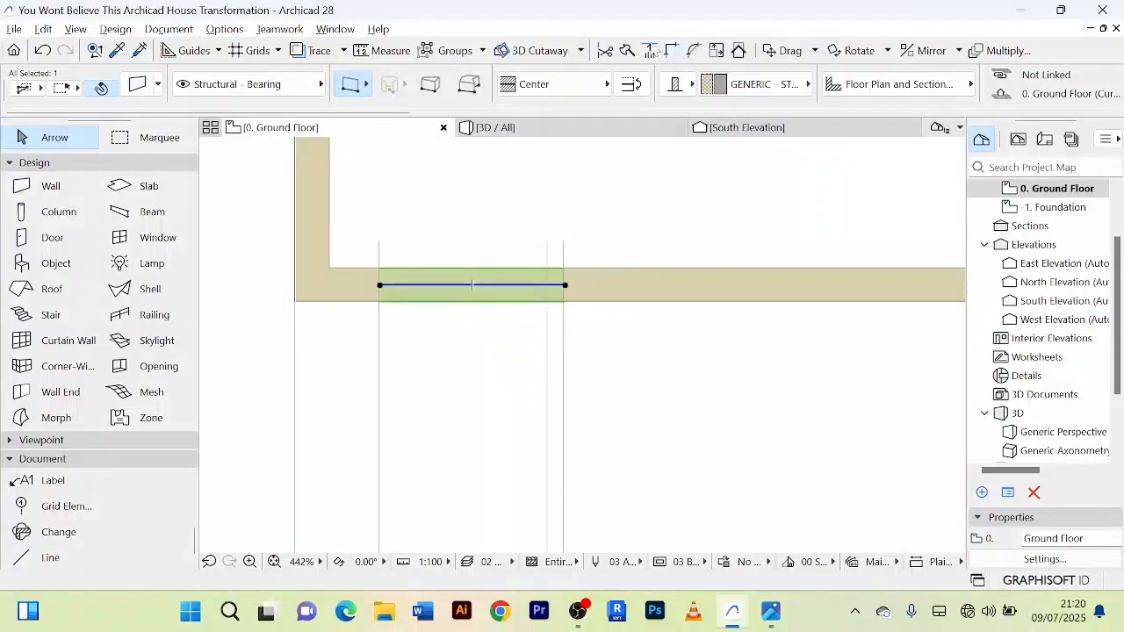
pyautogui.click(651, 50)
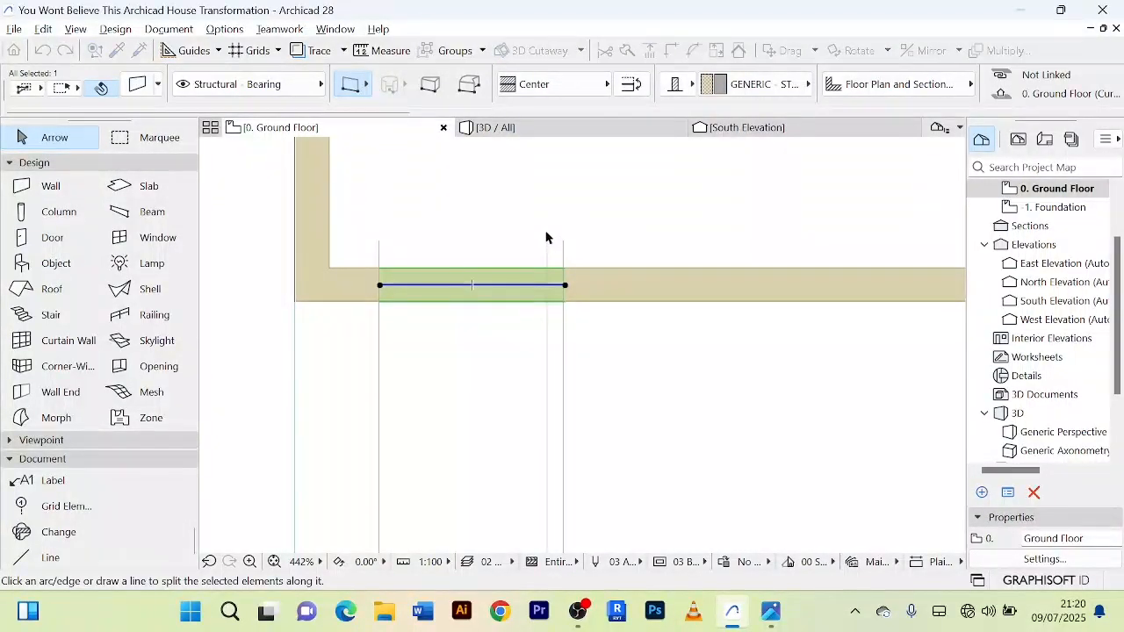
pyautogui.click(546, 235)
pyautogui.click(547, 378)
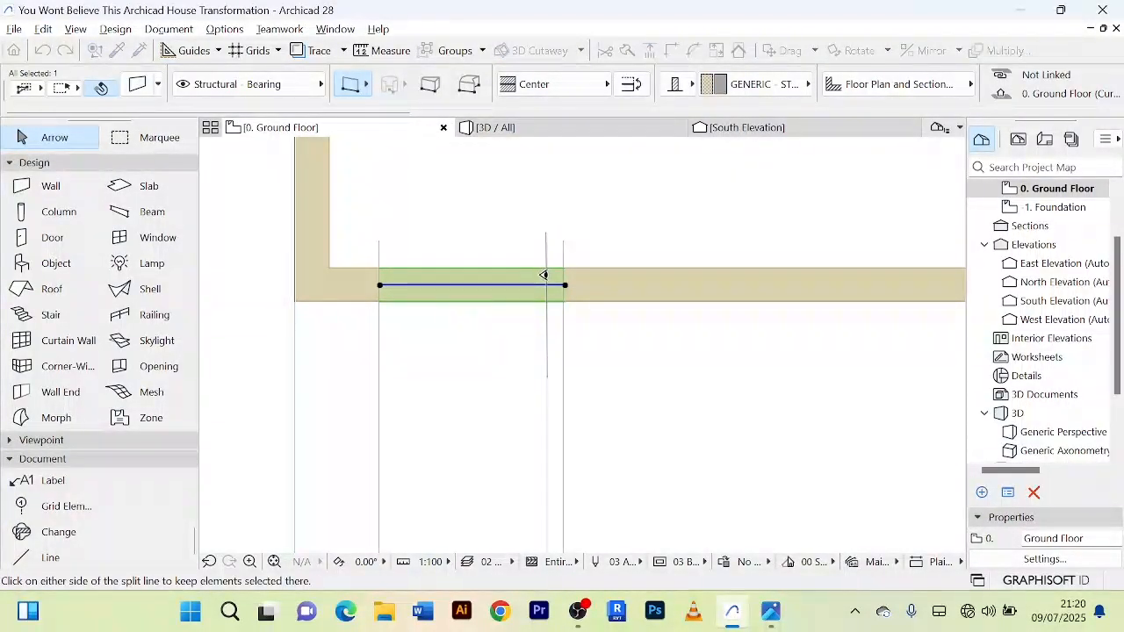
pyautogui.click(519, 280)
pyautogui.scroll(-1, 412, 450)
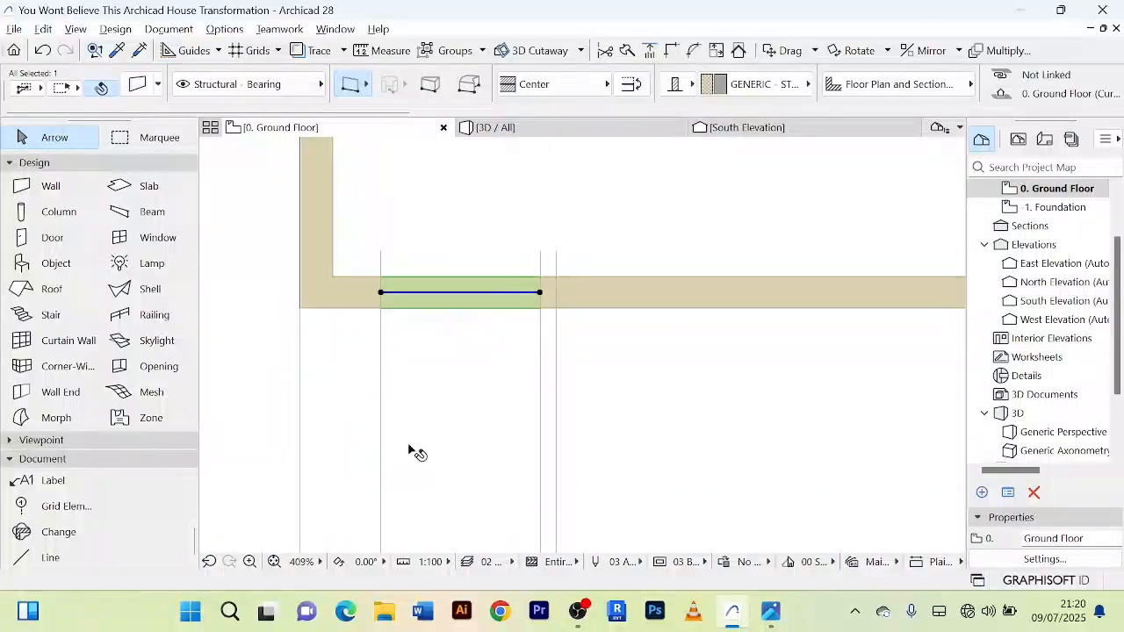
# Step: Inspect the front façade in the 3D view, and return to the living area's front wall on the ground floor plan
pyautogui.scroll(-2, 413, 450)
pyautogui.click(518, 128)
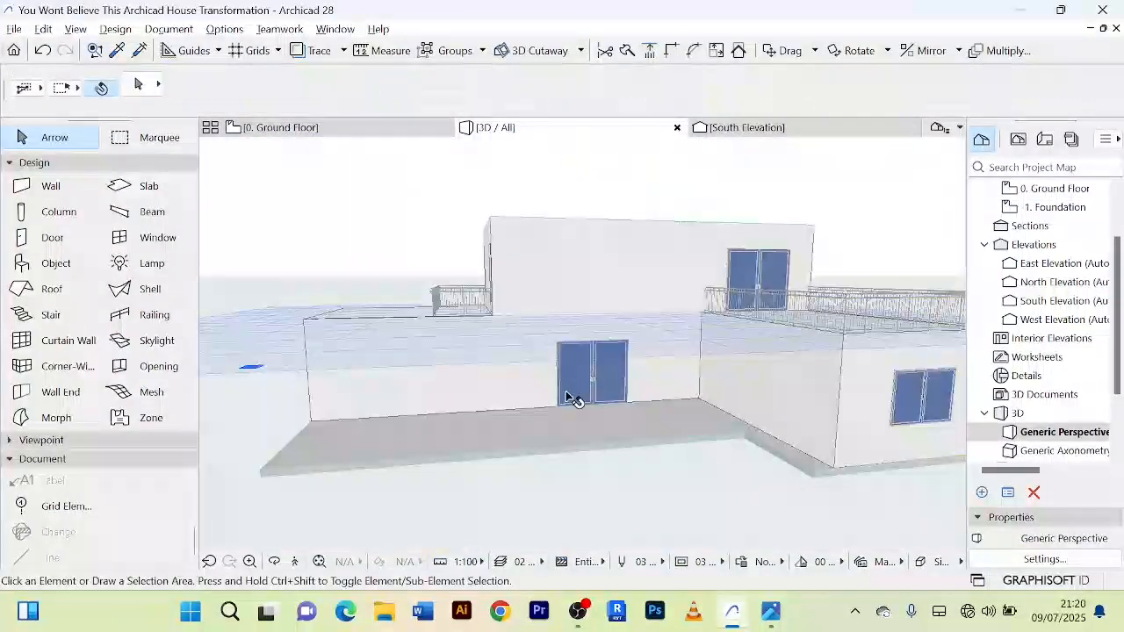
pyautogui.scroll(-1, 569, 397)
pyautogui.scroll(2, 470, 369)
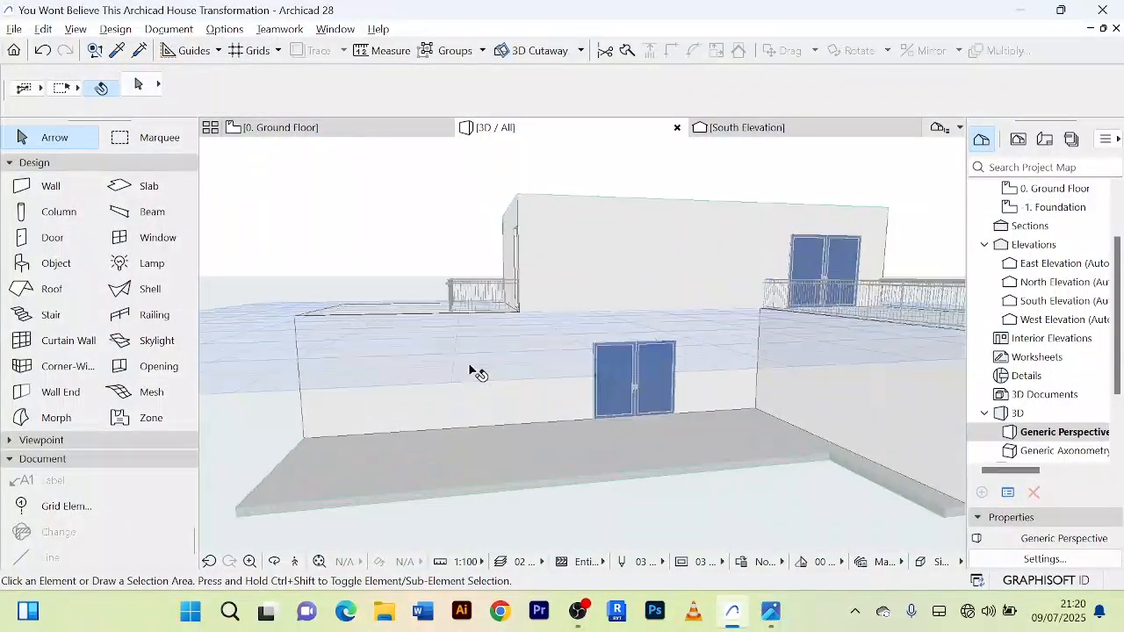
pyautogui.click(329, 130)
pyautogui.scroll(-2, 617, 439)
pyautogui.moveTo(618, 439); pyautogui.dragTo(465, 360, button='middle')
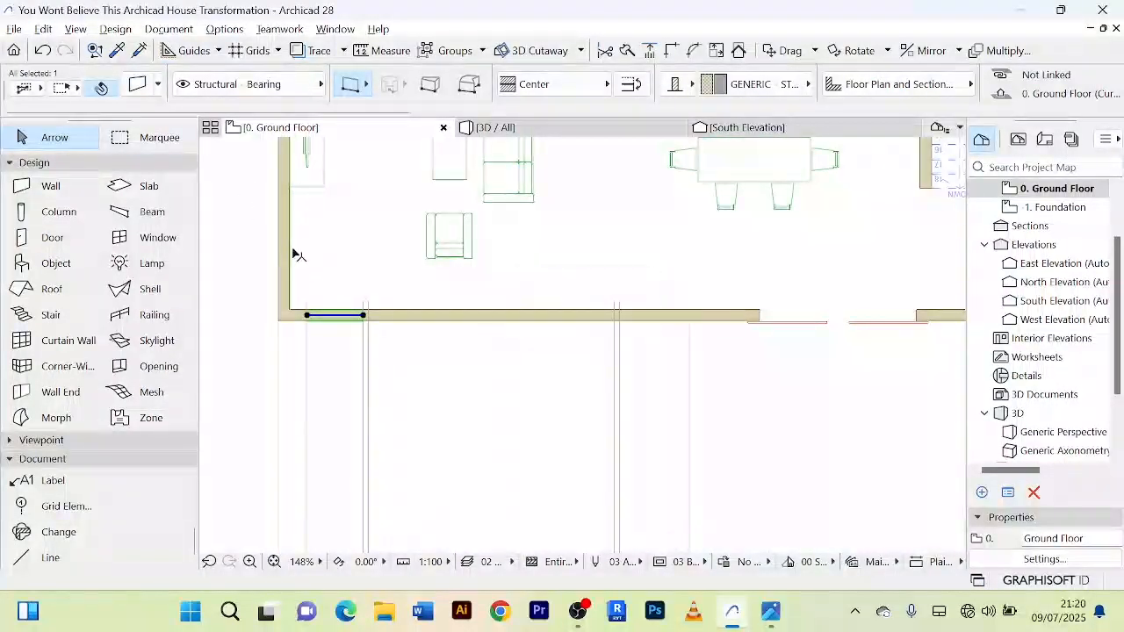
pyautogui.moveTo(252, 225); pyautogui.dragTo(256, 216, button='middle')
# Step: Override all surfaces of the selected short wall segment near the corner with Glass - Blue
pyautogui.scroll(5, 349, 298)
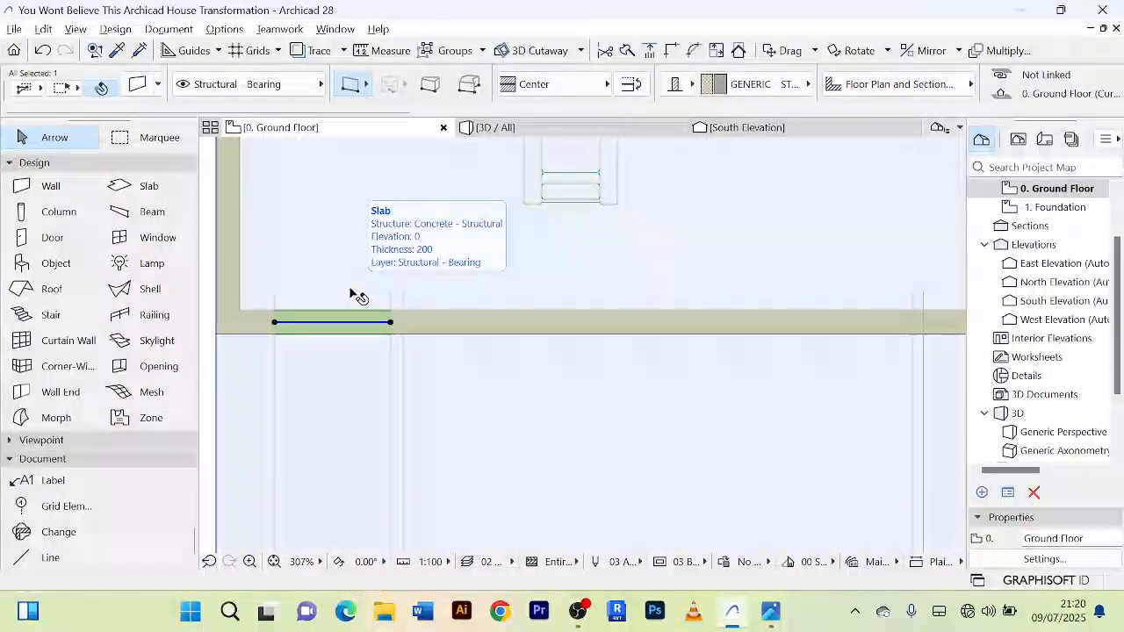
pyautogui.hotkey('ctrl', 't')
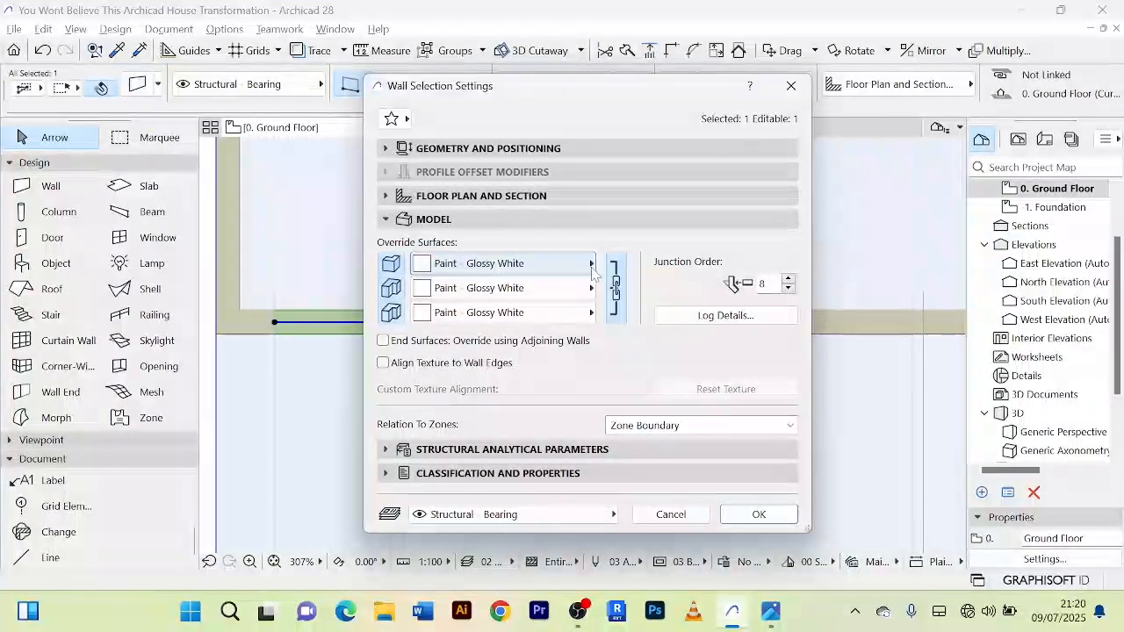
pyautogui.click(461, 264)
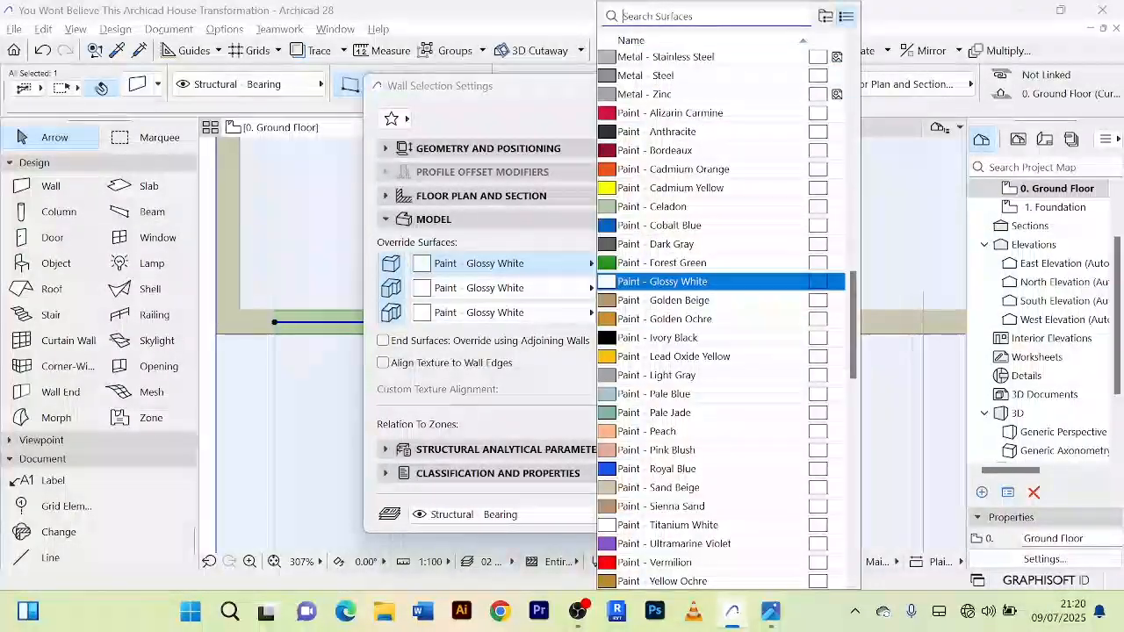
pyautogui.write('gl')
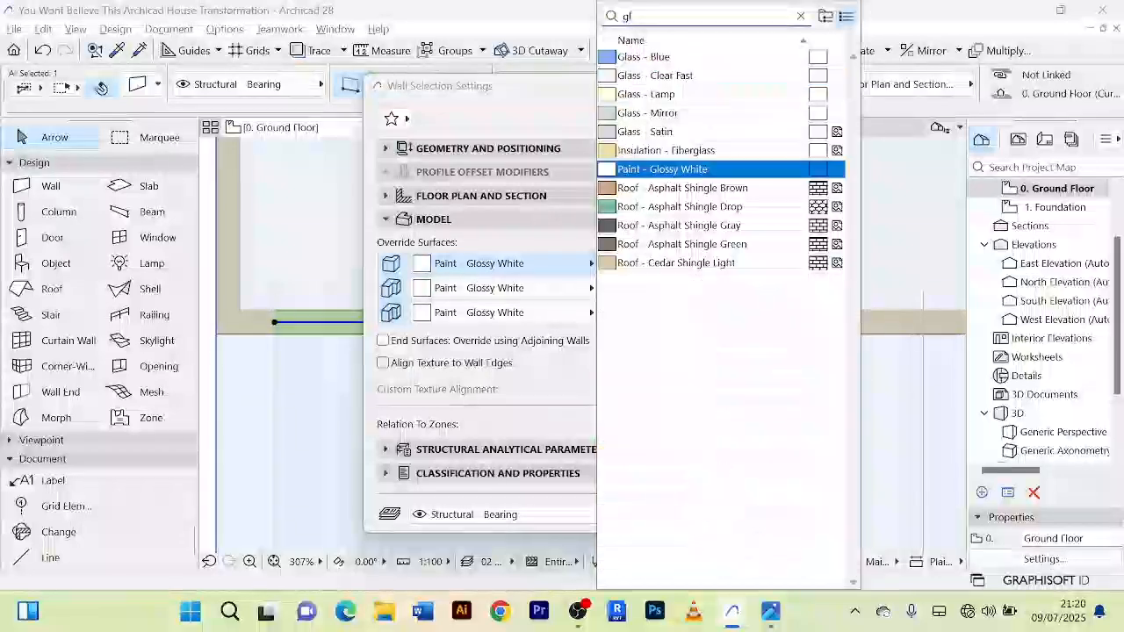
pyautogui.write('as')
pyautogui.click(720, 54)
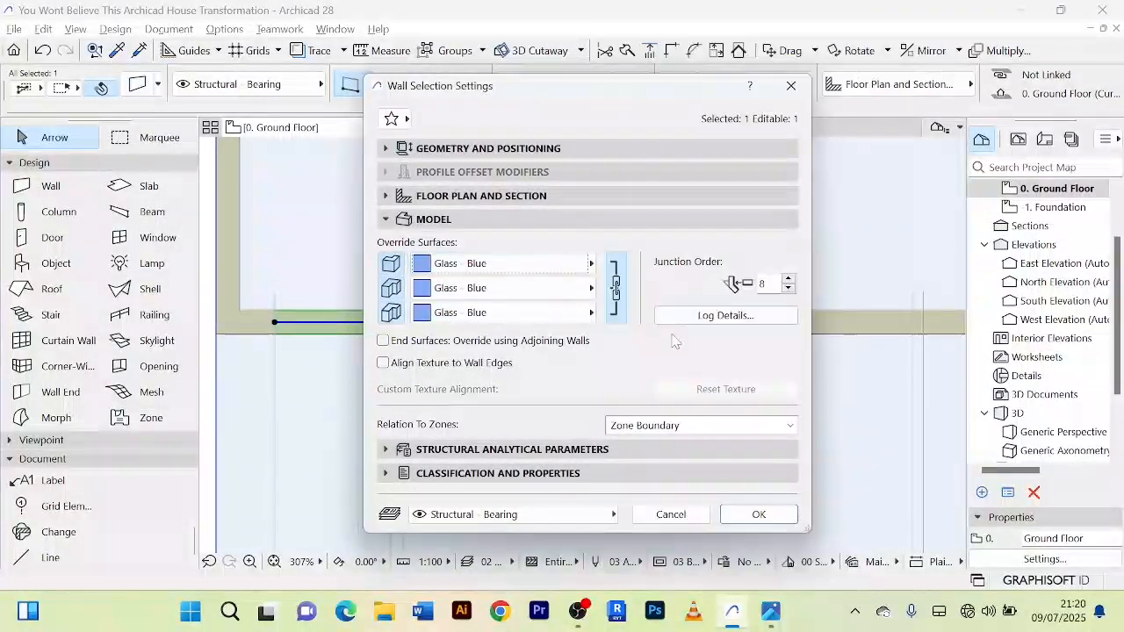
pyautogui.click(758, 514)
# Step: Override all surfaces of the narrow wall strip between the paired lines near the corner with Metal - Stainless Steel
pyautogui.scroll(3, 394, 327)
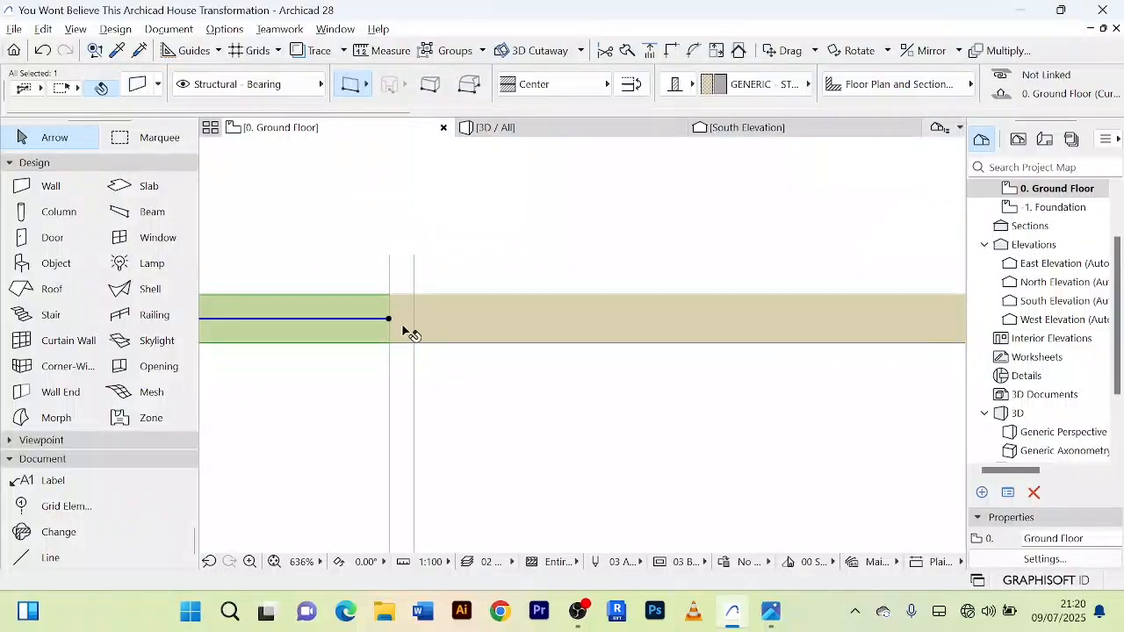
pyautogui.click(405, 331)
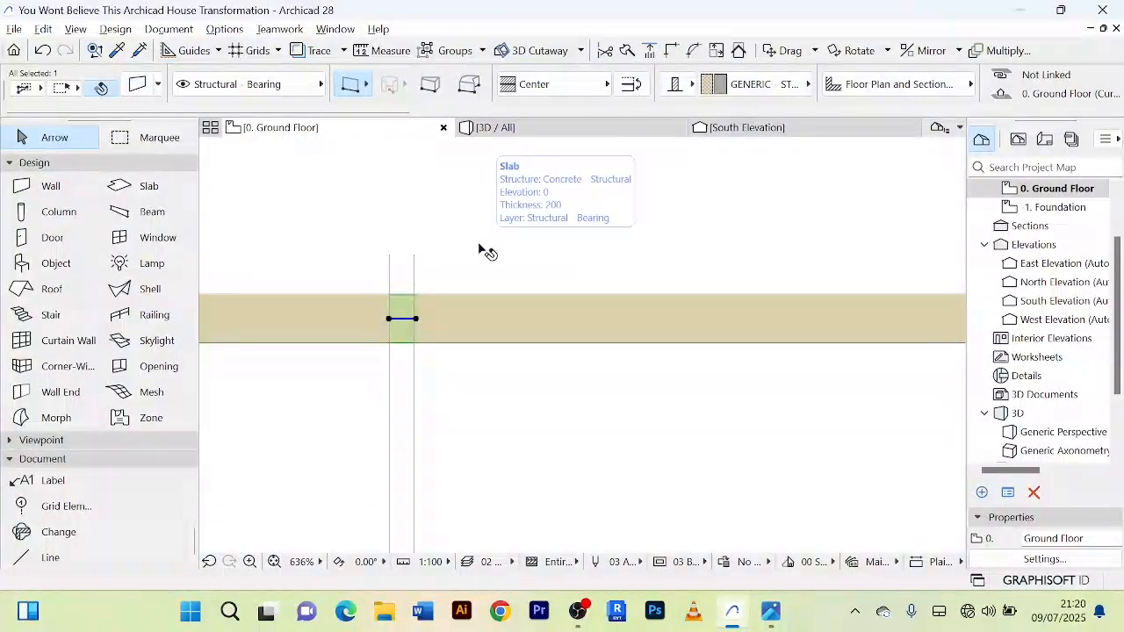
pyautogui.hotkey('ctrl', 't')
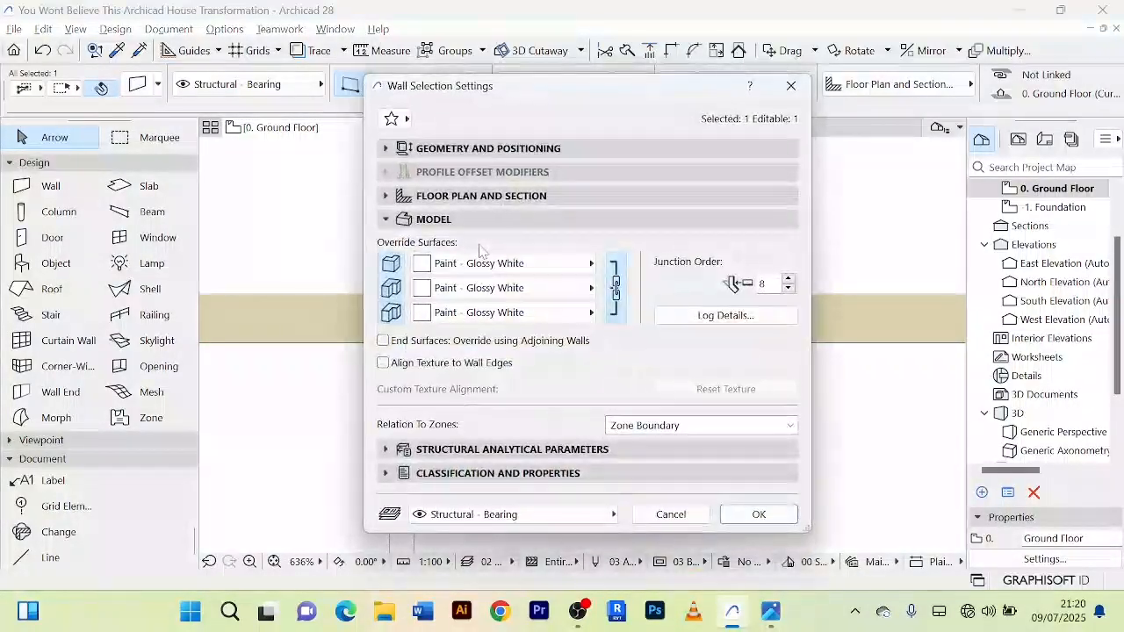
pyautogui.click(591, 265)
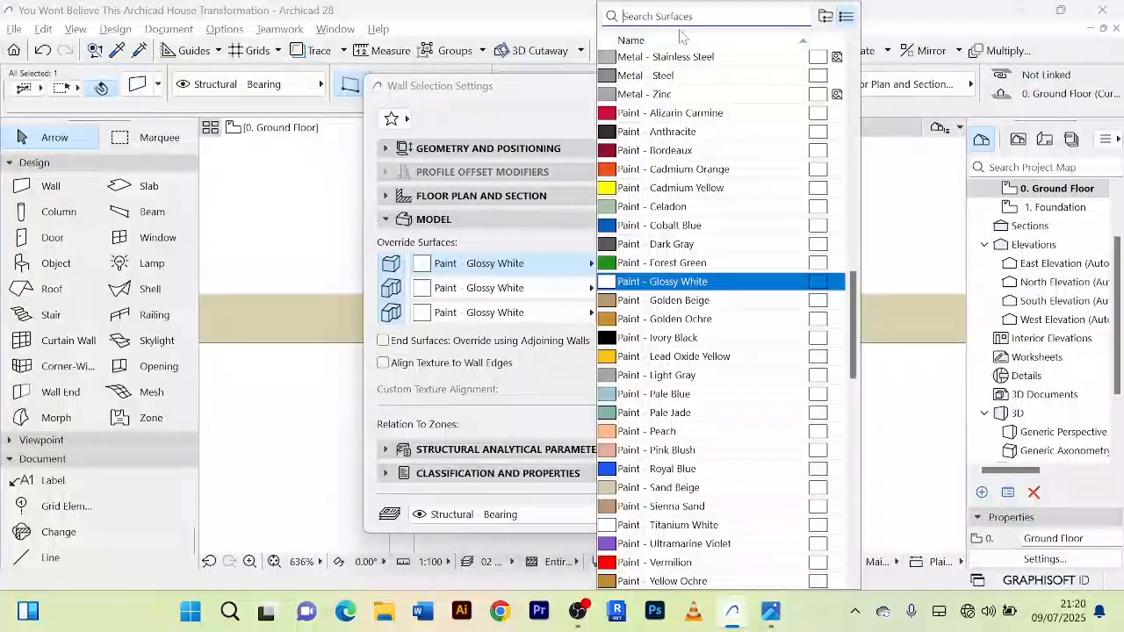
pyautogui.click(665, 57)
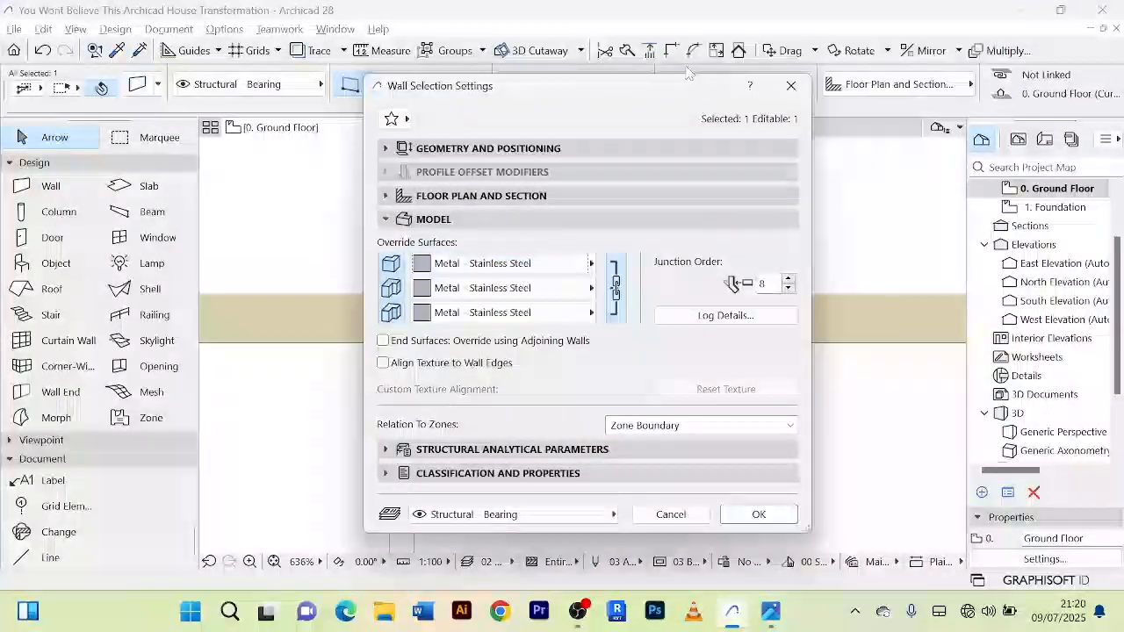
pyautogui.click(758, 515)
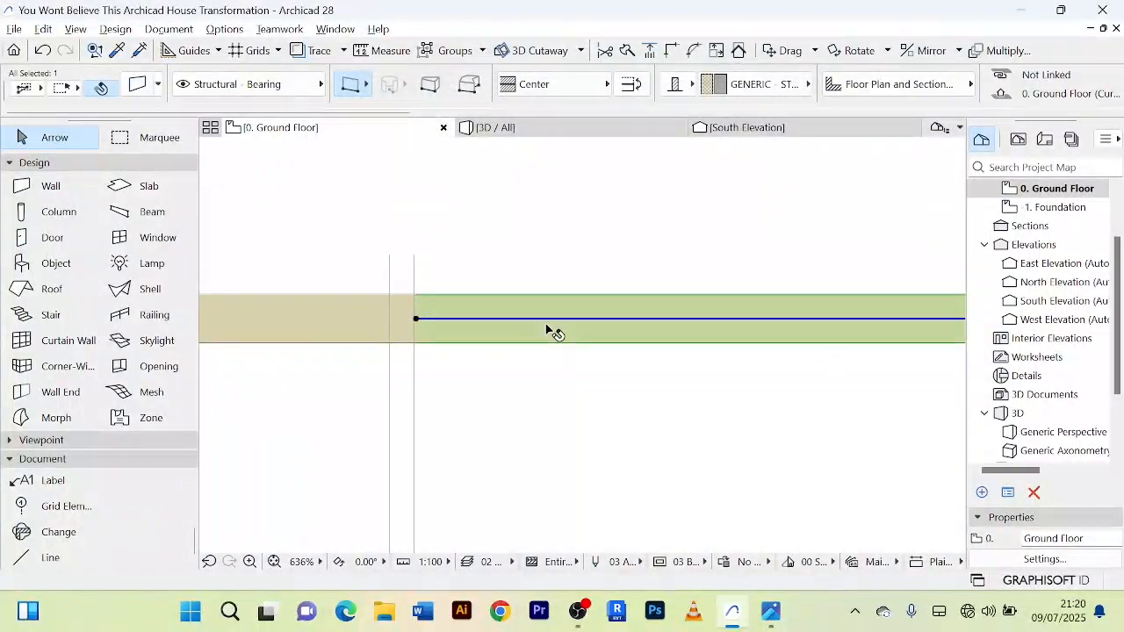
# Step: Override all surfaces of the selected long wall segment between the two pairs of lines with Glass - Blue
pyautogui.scroll(-3, 552, 327)
pyautogui.hotkey('ctrl', 't')
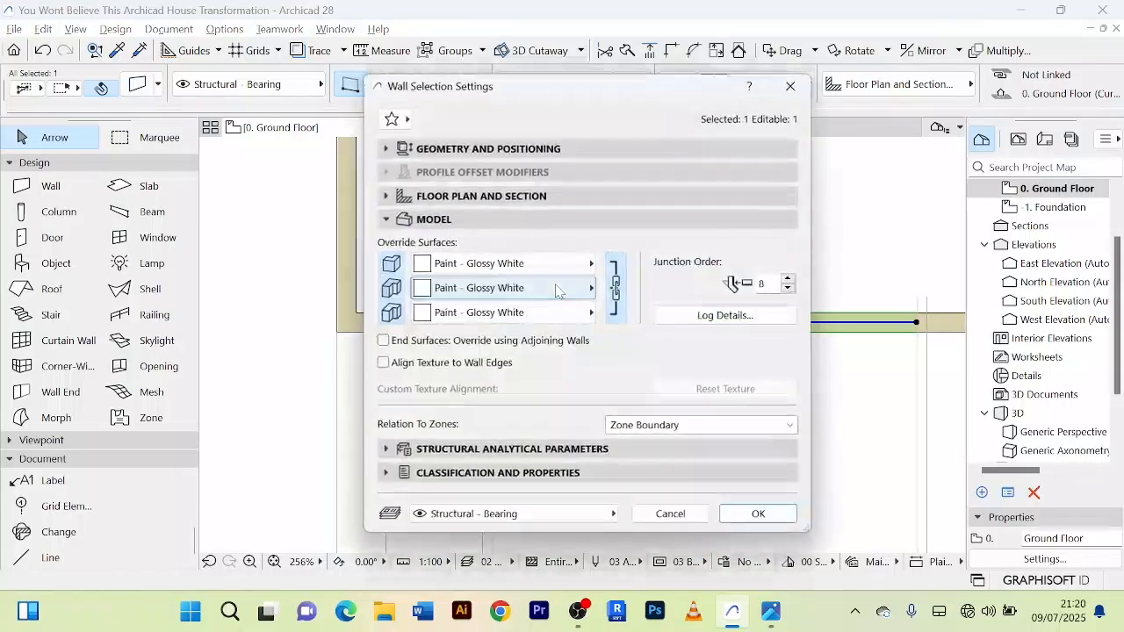
pyautogui.click(590, 264)
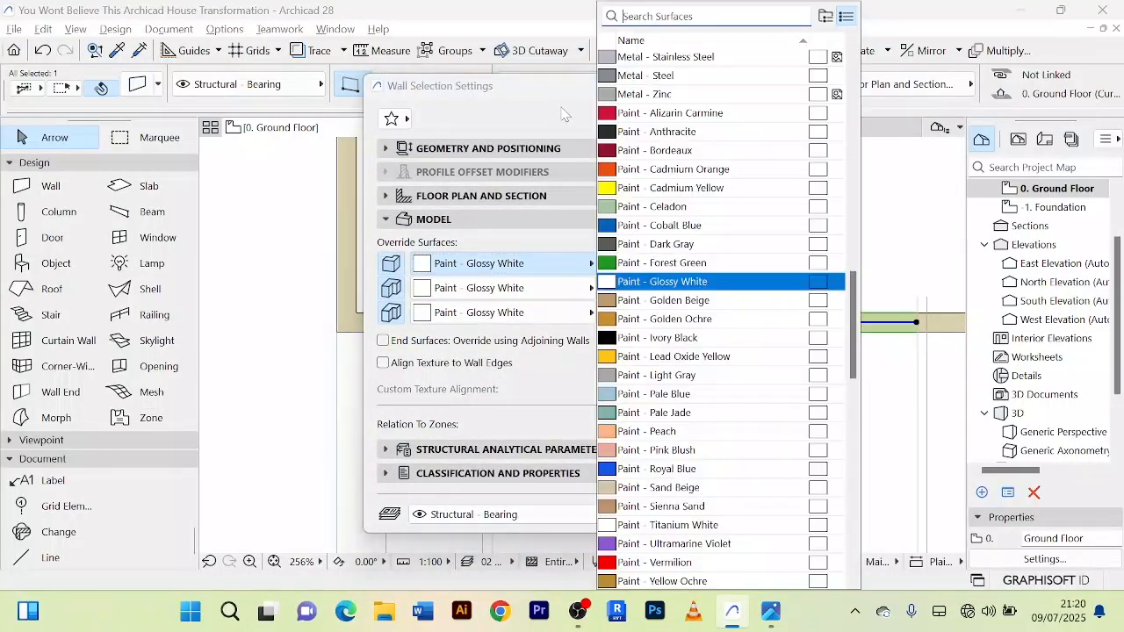
pyautogui.write('gla')
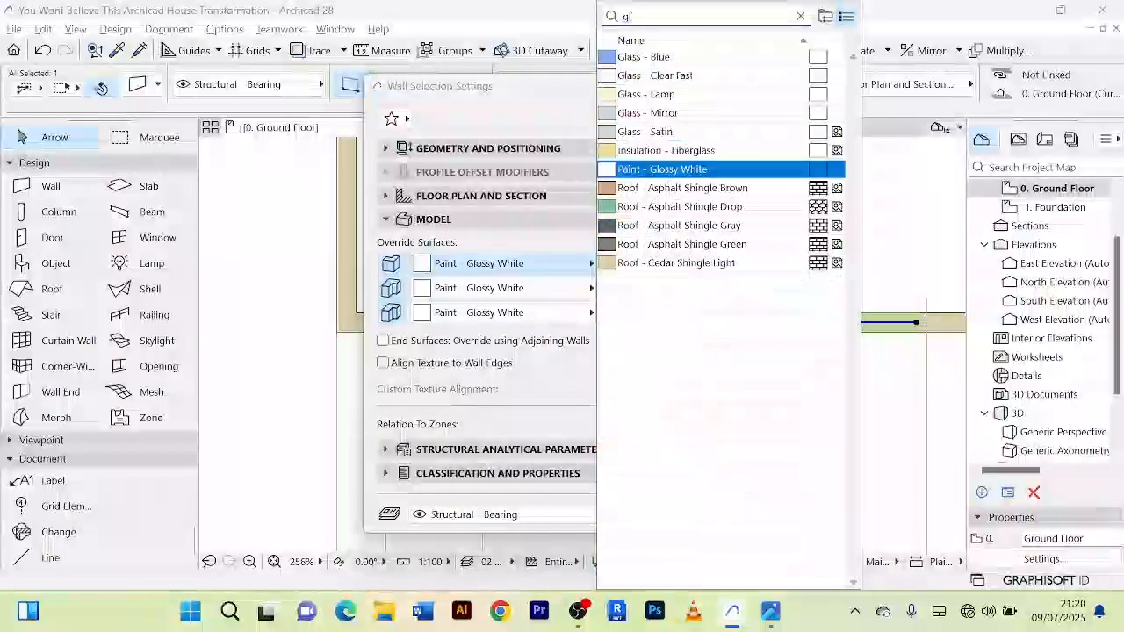
pyautogui.click(765, 55)
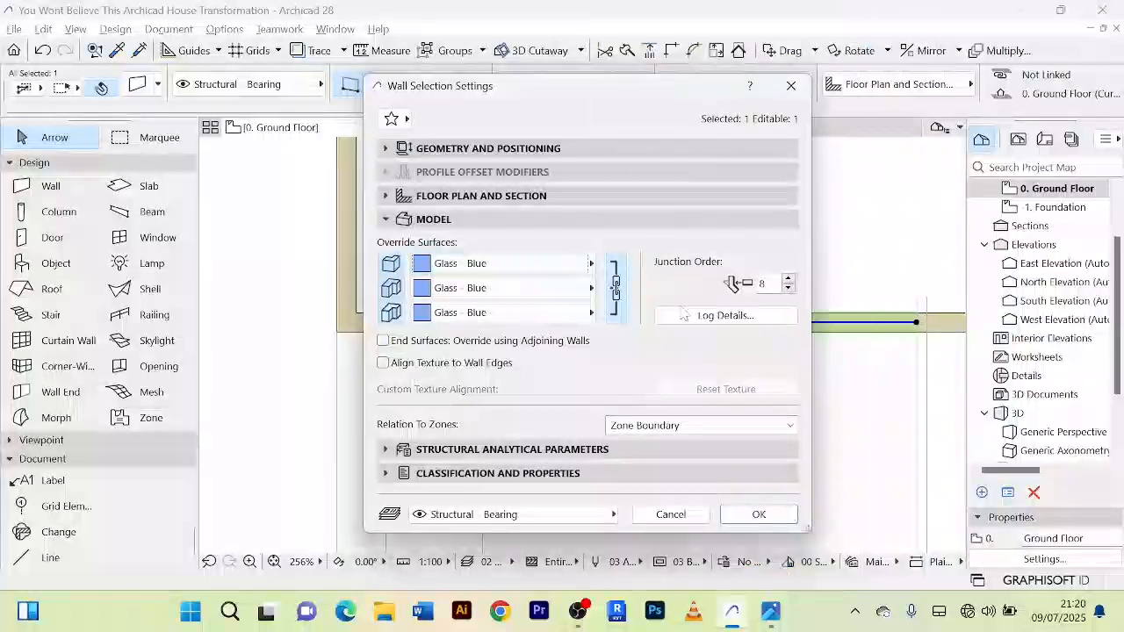
pyautogui.click(756, 513)
# Step: Override all surfaces of the narrow wall strip at the far end of the long glass segment with Metal - Stainless Steel
pyautogui.scroll(-2, 576, 419)
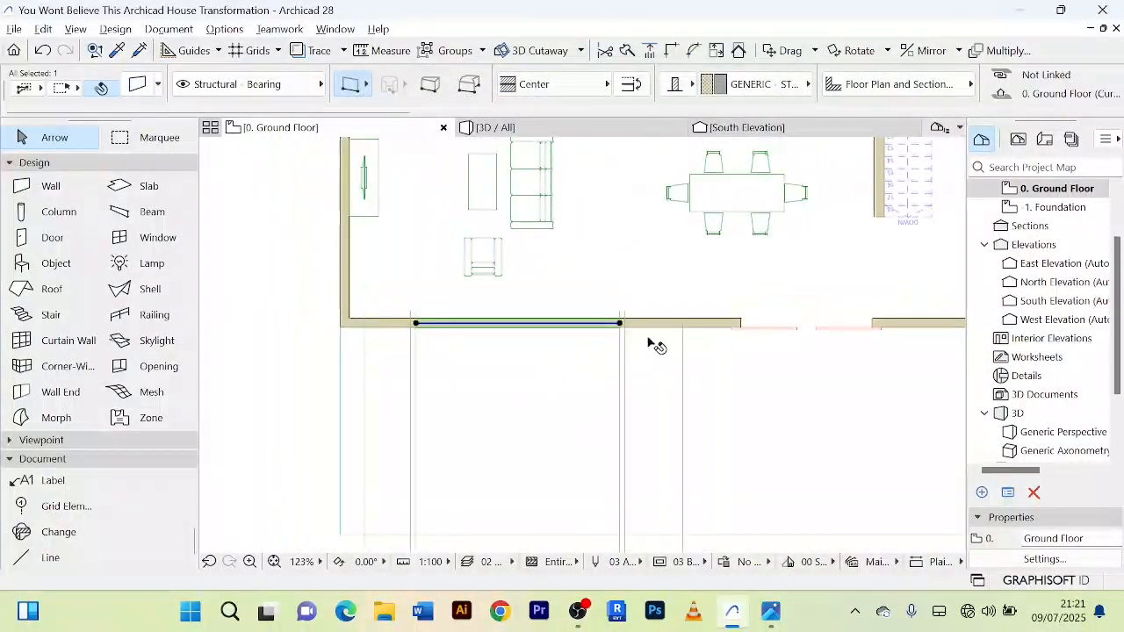
pyautogui.scroll(5, 652, 343)
pyautogui.scroll(1, 594, 328)
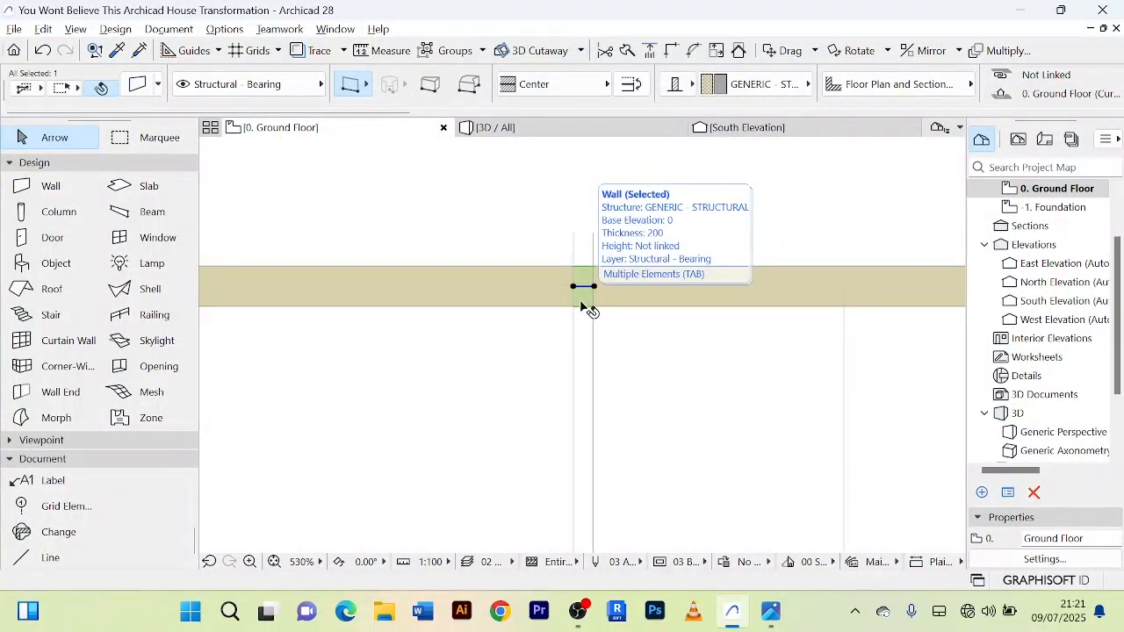
pyautogui.doubleClick(581, 306)
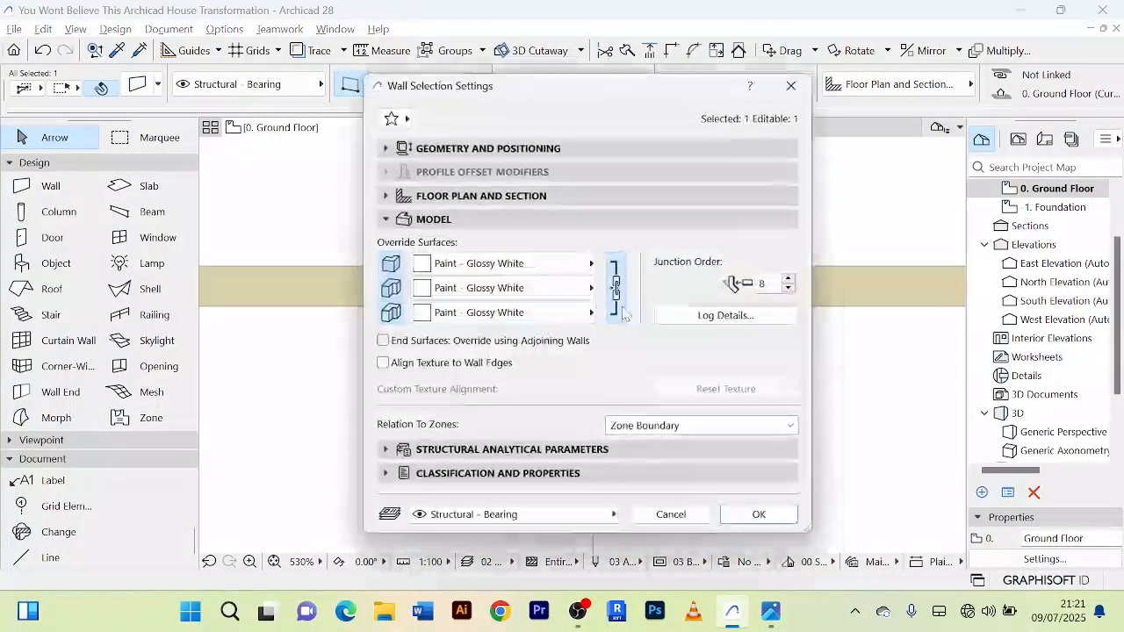
pyautogui.click(590, 263)
pyautogui.click(677, 56)
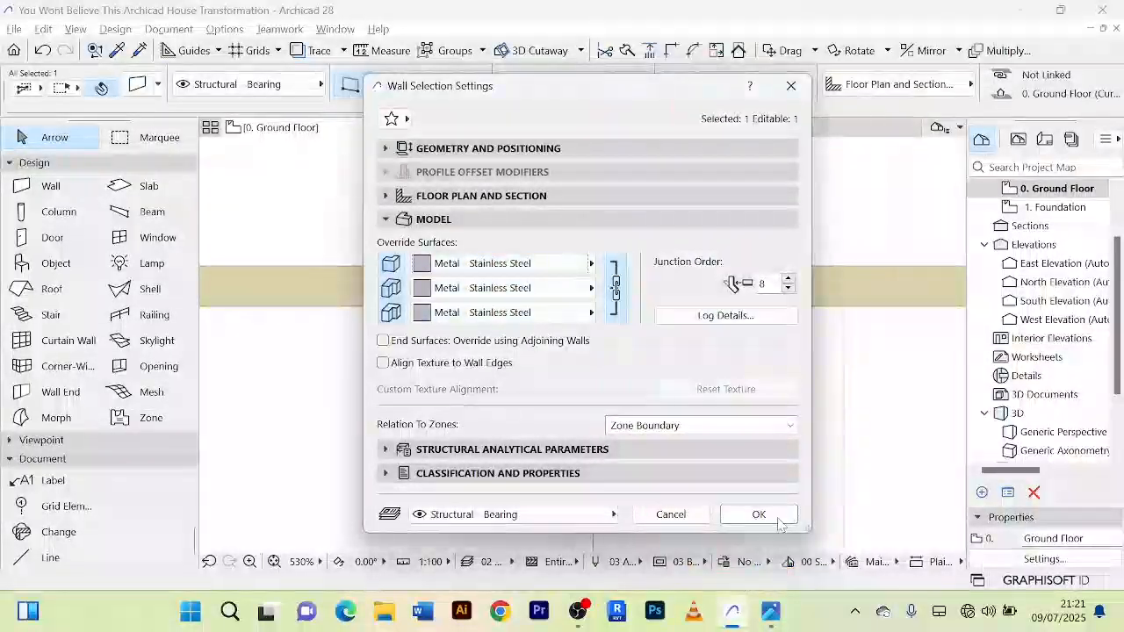
pyautogui.click(759, 514)
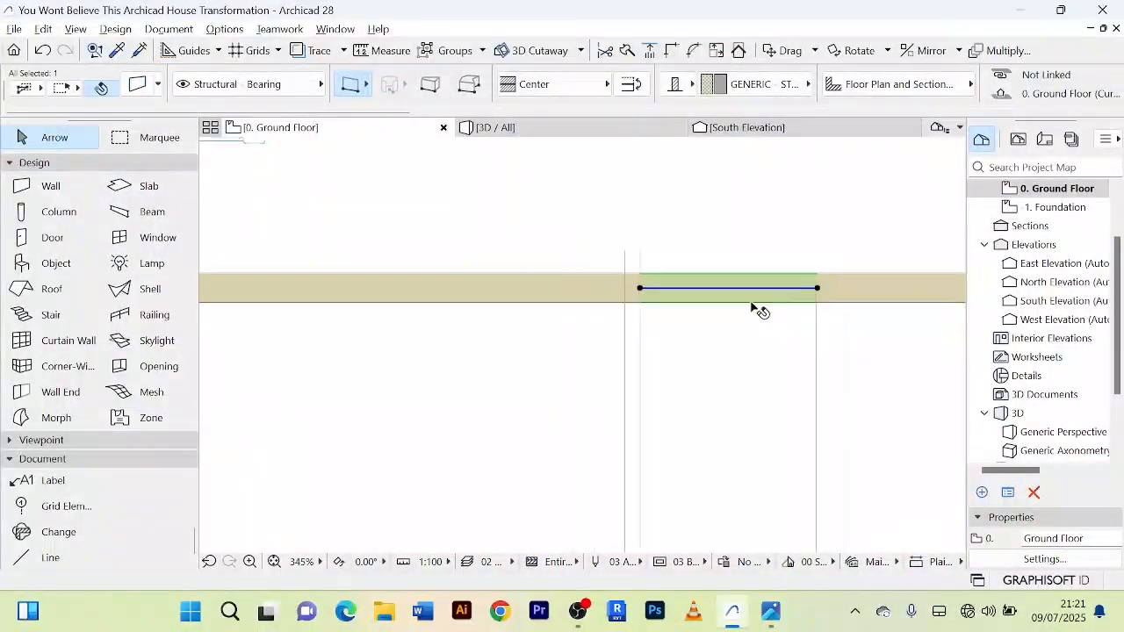
# Step: Override all surfaces of the short wall segment between the second metal strip and the single line with Glass - Blue
pyautogui.scroll(-3, 755, 307)
pyautogui.hotkey('ctrl', 't')
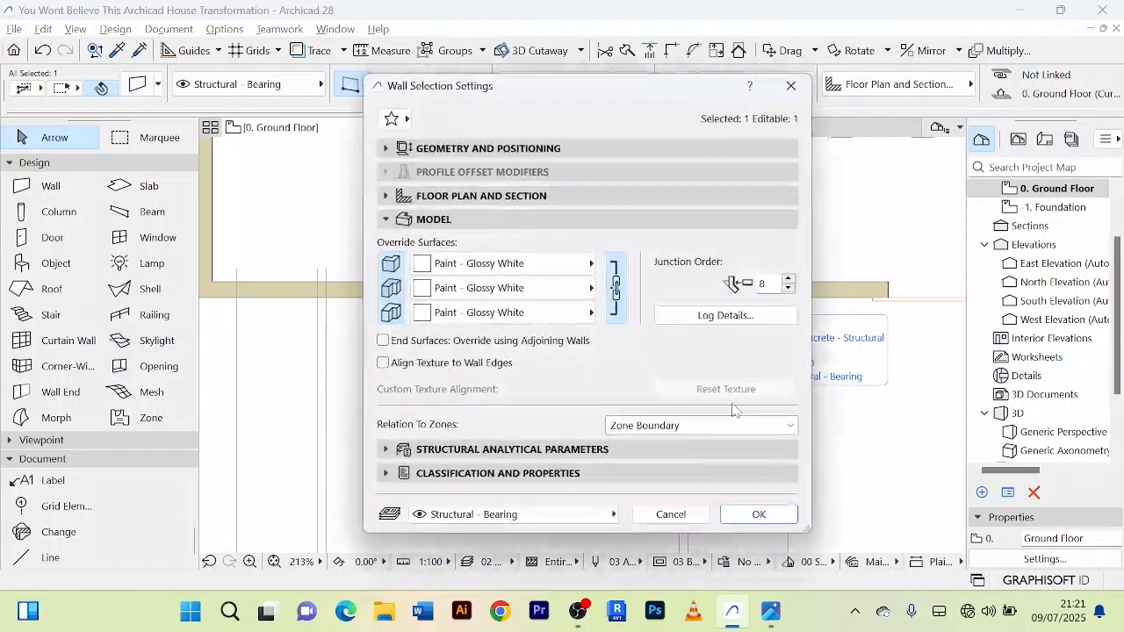
pyautogui.click(590, 267)
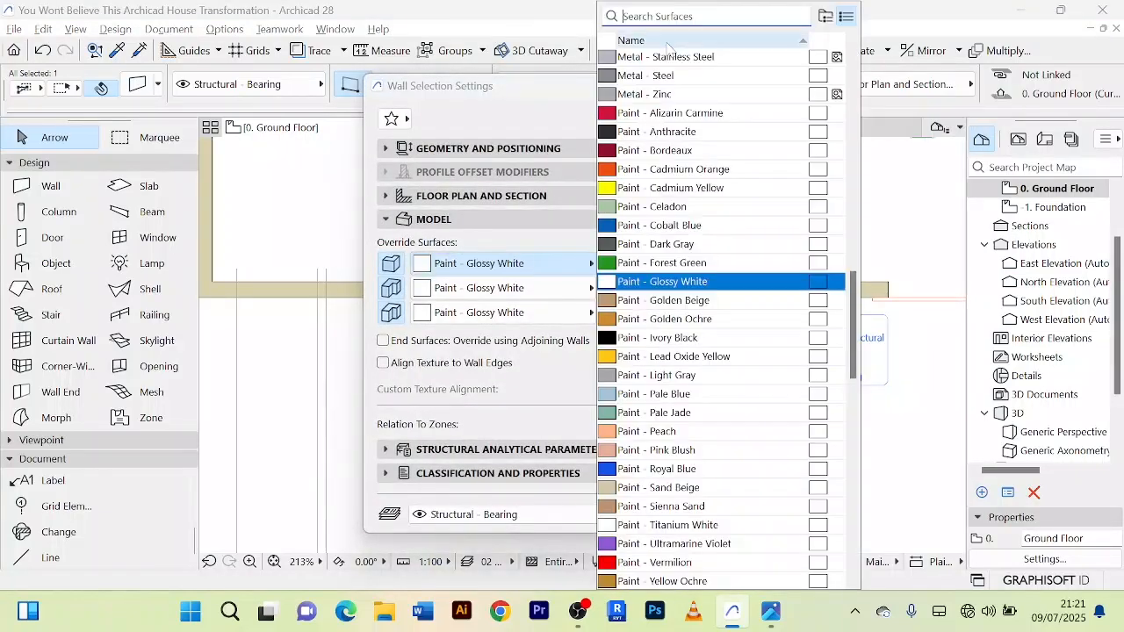
pyautogui.write('glasa')
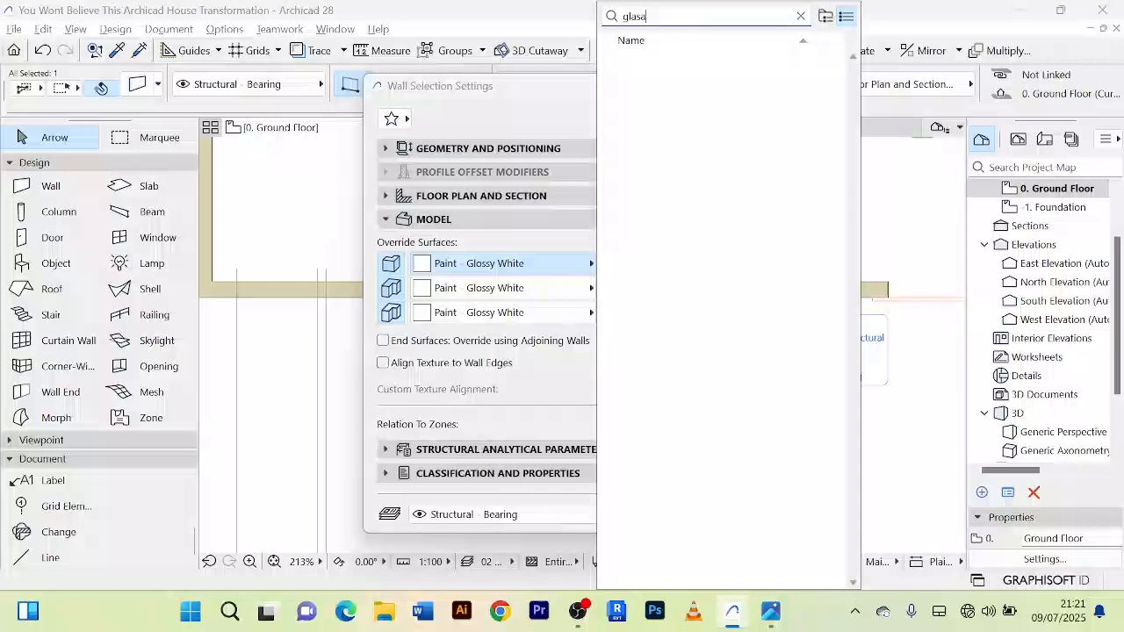
pyautogui.press('BackSpace')
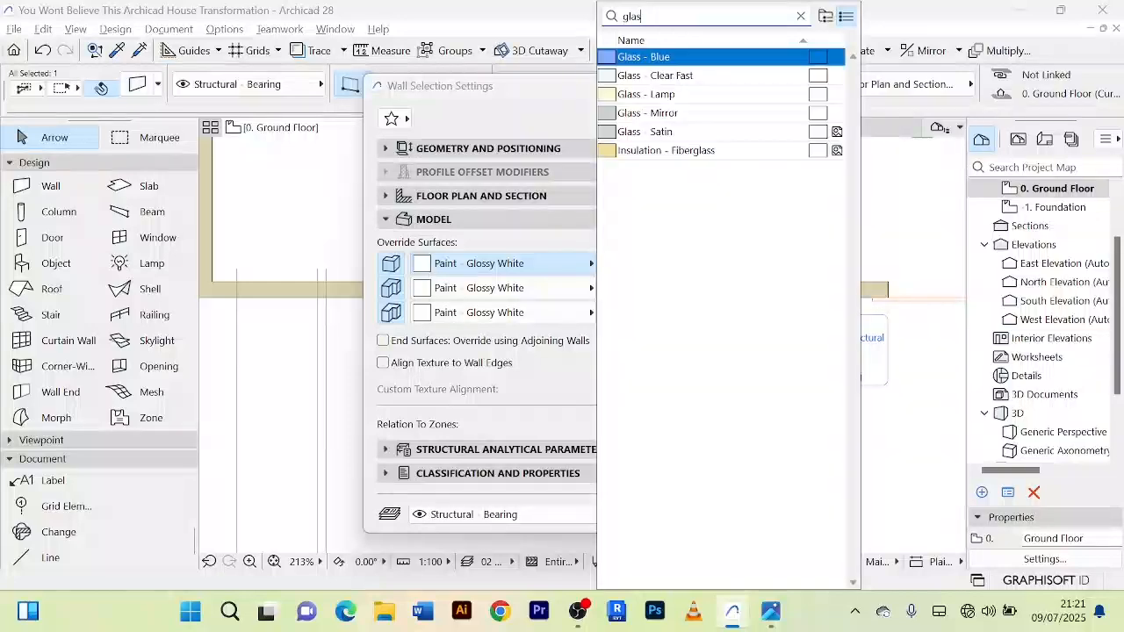
pyautogui.click(695, 58)
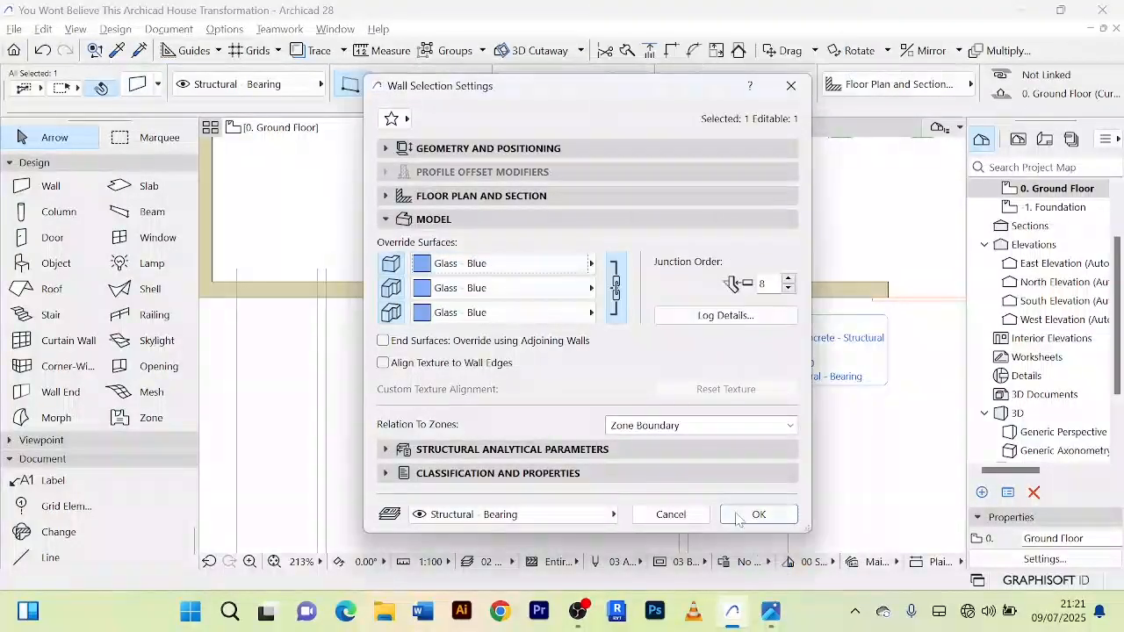
pyautogui.click(752, 514)
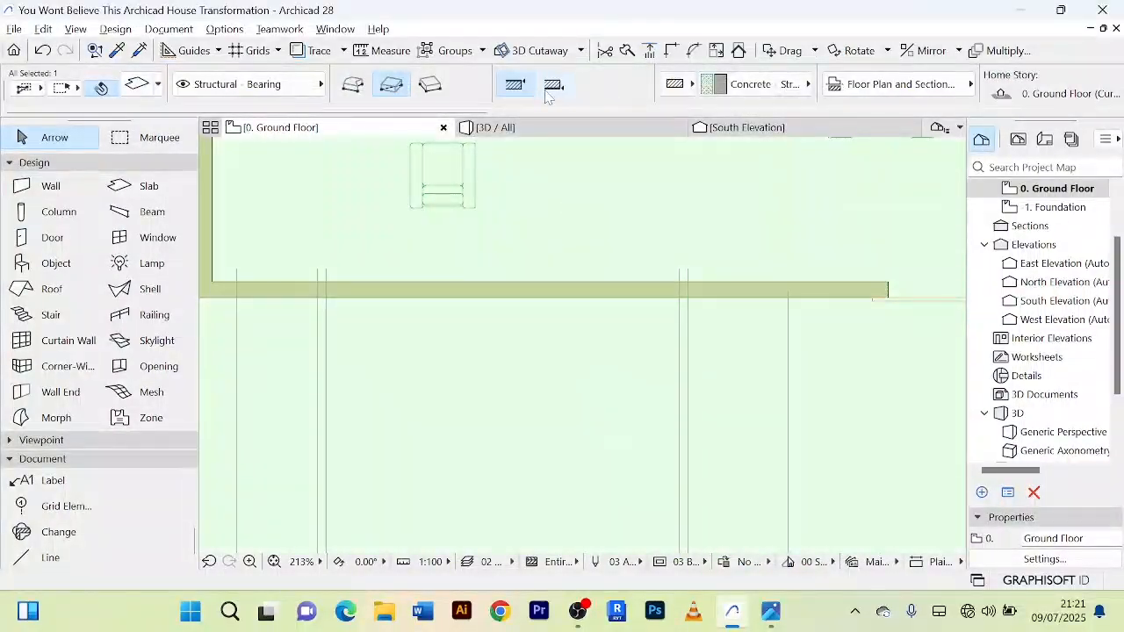
# Step: Inspect the glass and metal front façade from several angles in the 3D view, and return to the ground floor plan
pyautogui.click(496, 128)
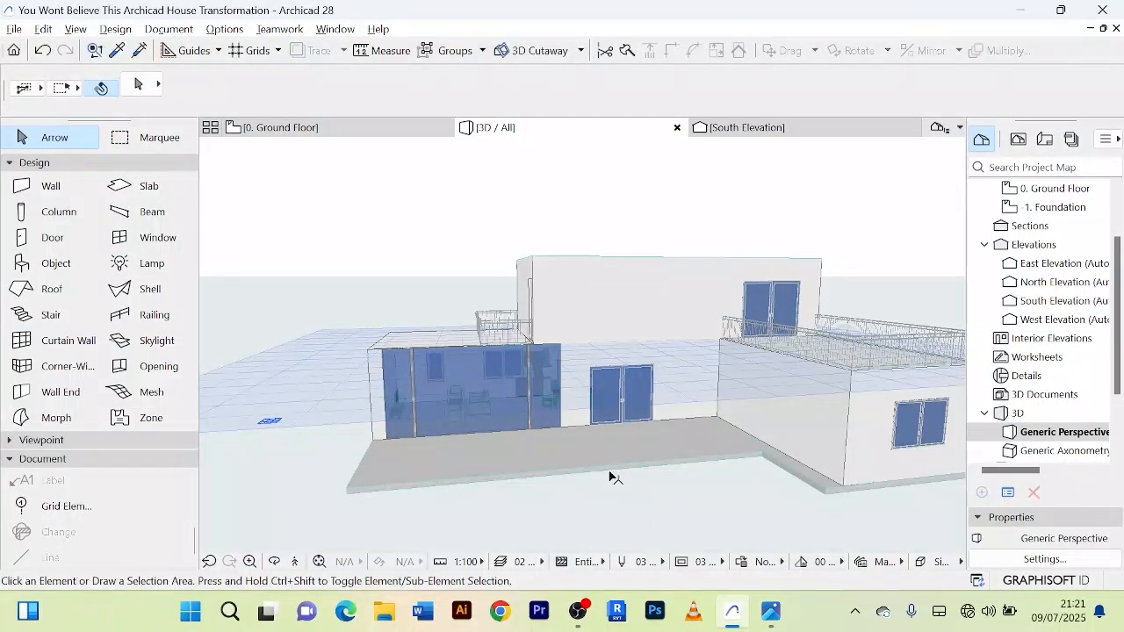
pyautogui.keyDown('shift'); pyautogui.moveTo(329, 298); pyautogui.dragTo(430, 316, button='middle'); pyautogui.keyUp('shift')
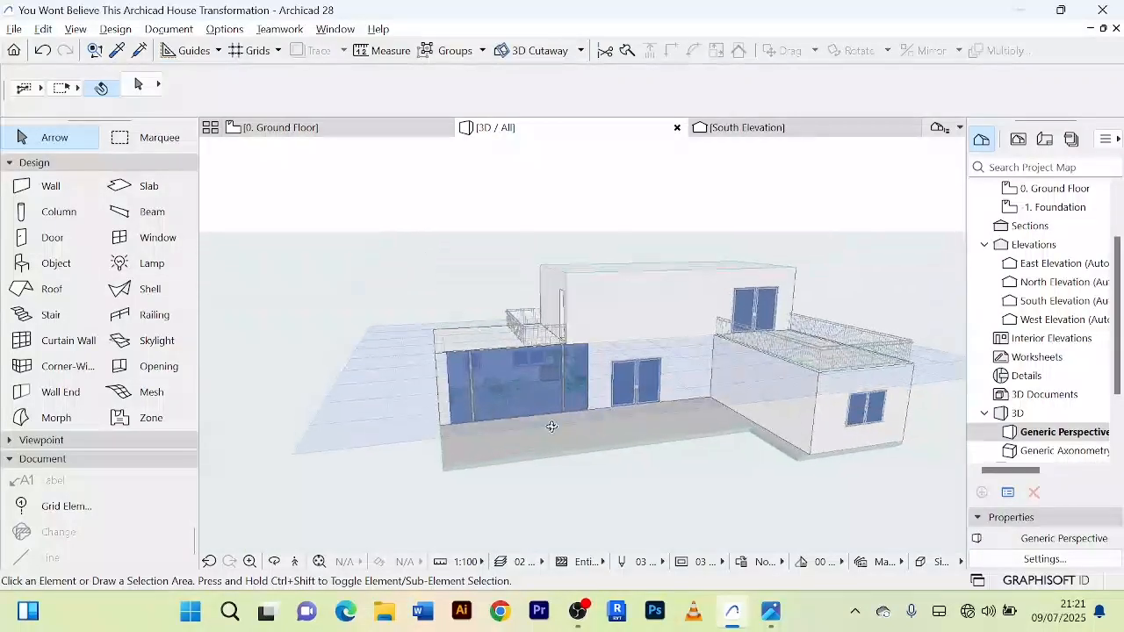
pyautogui.scroll(3, 567, 437)
pyautogui.keyDown('shift'); pyautogui.moveTo(569, 432); pyautogui.dragTo(544, 443, button='middle'); pyautogui.keyUp('shift')
pyautogui.scroll(2, 576, 436)
pyautogui.scroll(-4, 576, 437)
pyautogui.click(322, 131)
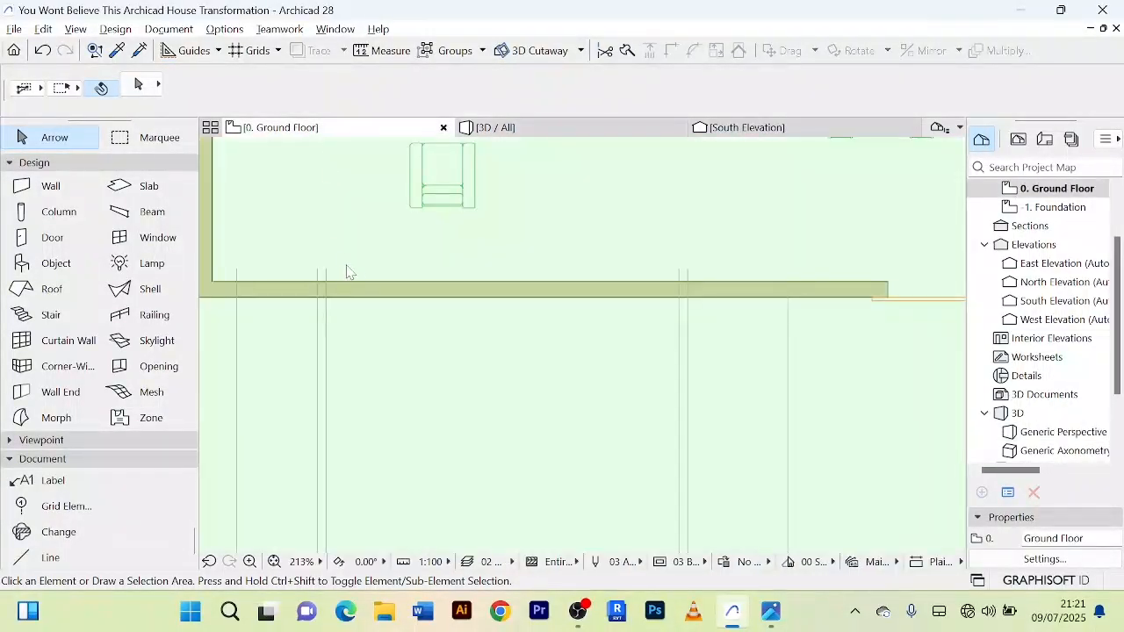
# Step: Draw a straight curtain wall on the ground floor plan, outside the terrace and parallel to the living area's front wall
pyautogui.click(536, 281)
pyautogui.scroll(-5, 534, 289)
pyautogui.click(413, 312)
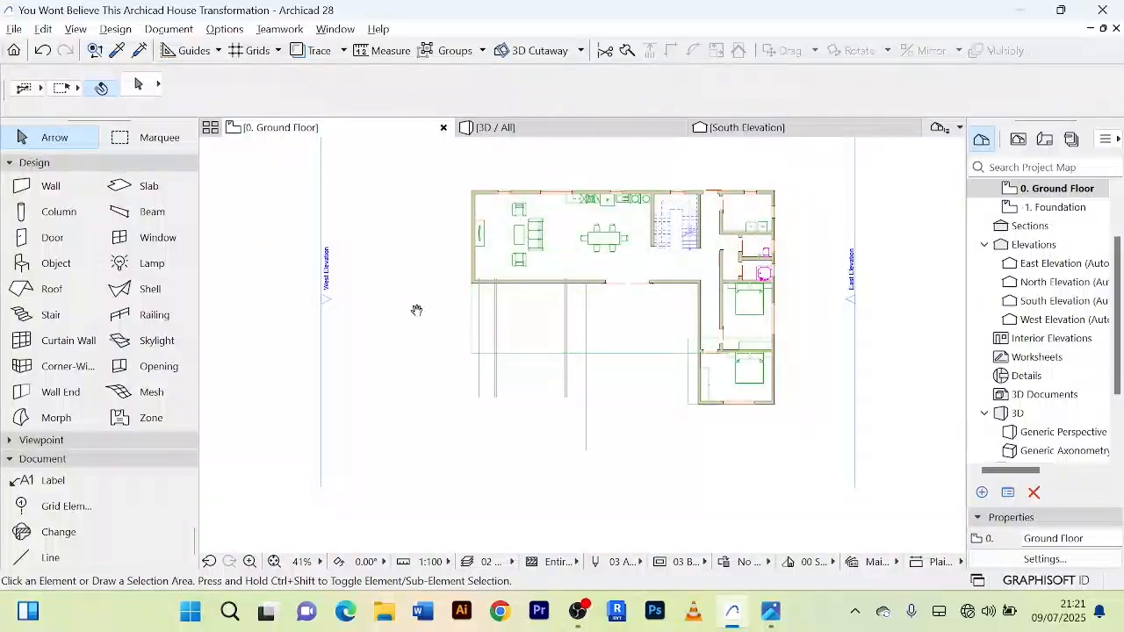
pyautogui.moveTo(413, 312); pyautogui.dragTo(369, 271, button='middle')
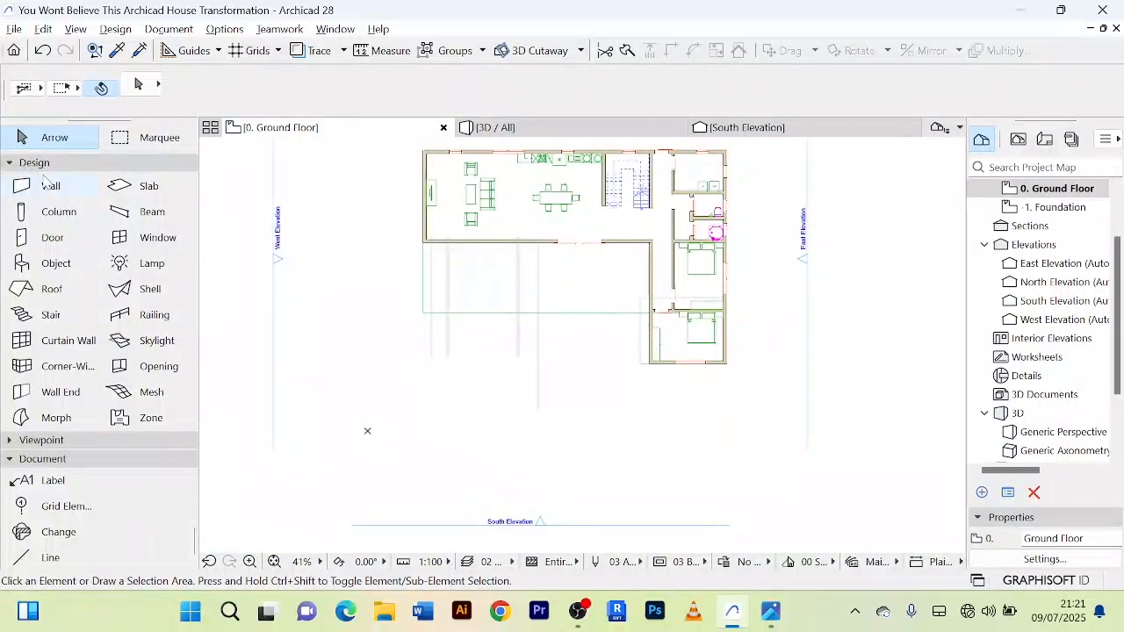
pyautogui.click(79, 347)
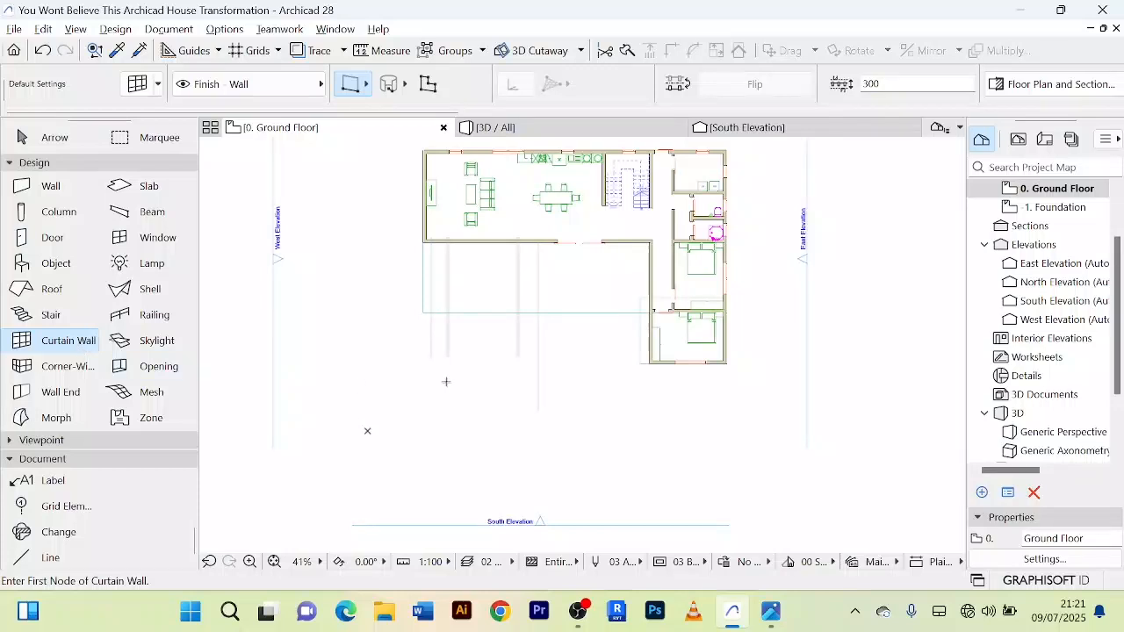
pyautogui.scroll(3, 446, 381)
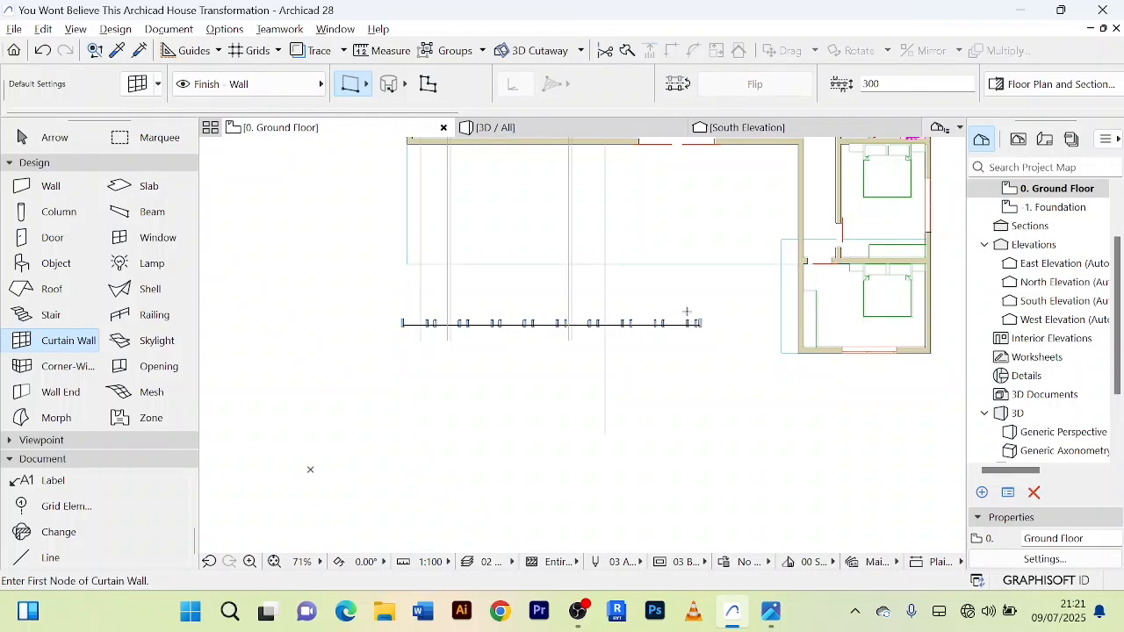
pyautogui.click(44, 140)
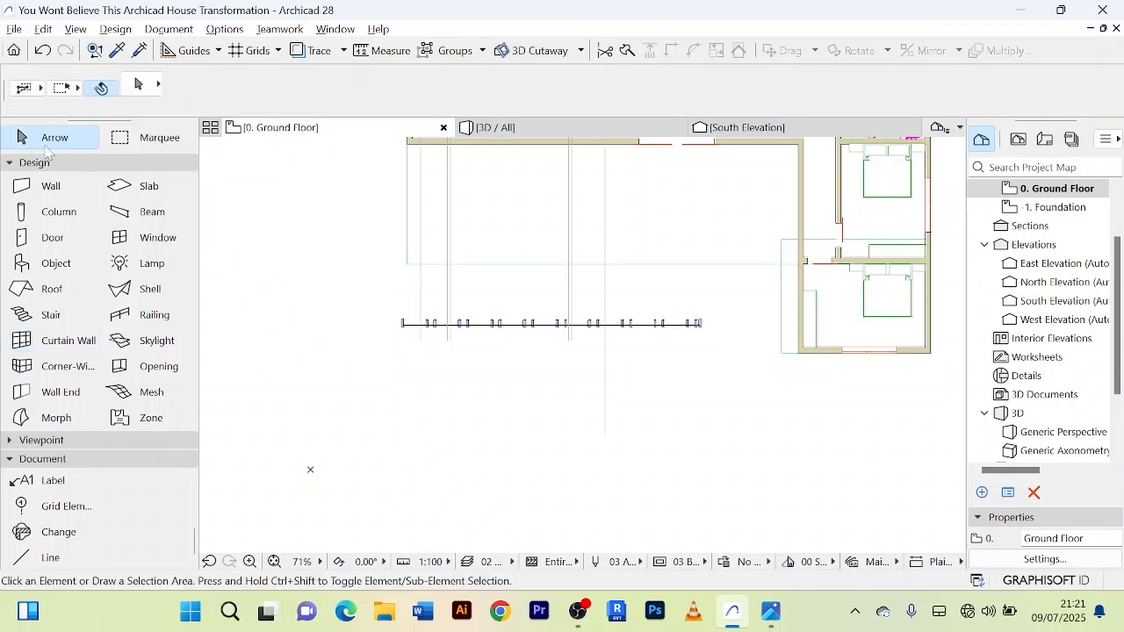
# Step: Examine the new curtain wall in the 3D view, comparing its frames and panels with the glass-surfaced wall behind it
pyautogui.click(555, 133)
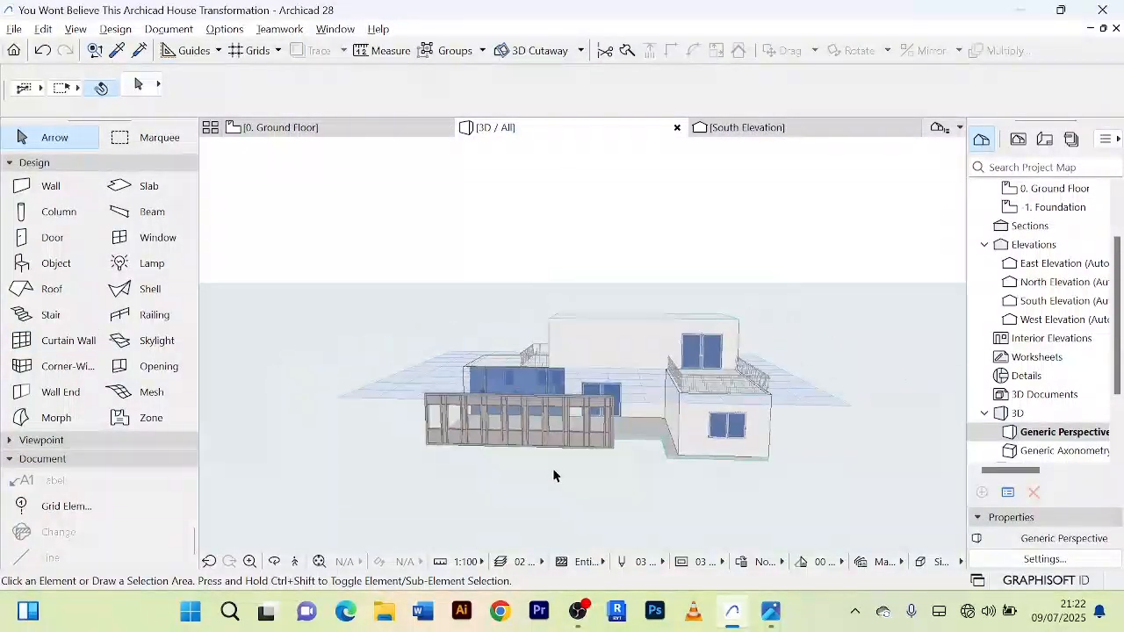
pyautogui.moveTo(553, 476); pyautogui.dragTo(575, 478, button='middle')
pyautogui.scroll(6, 576, 476)
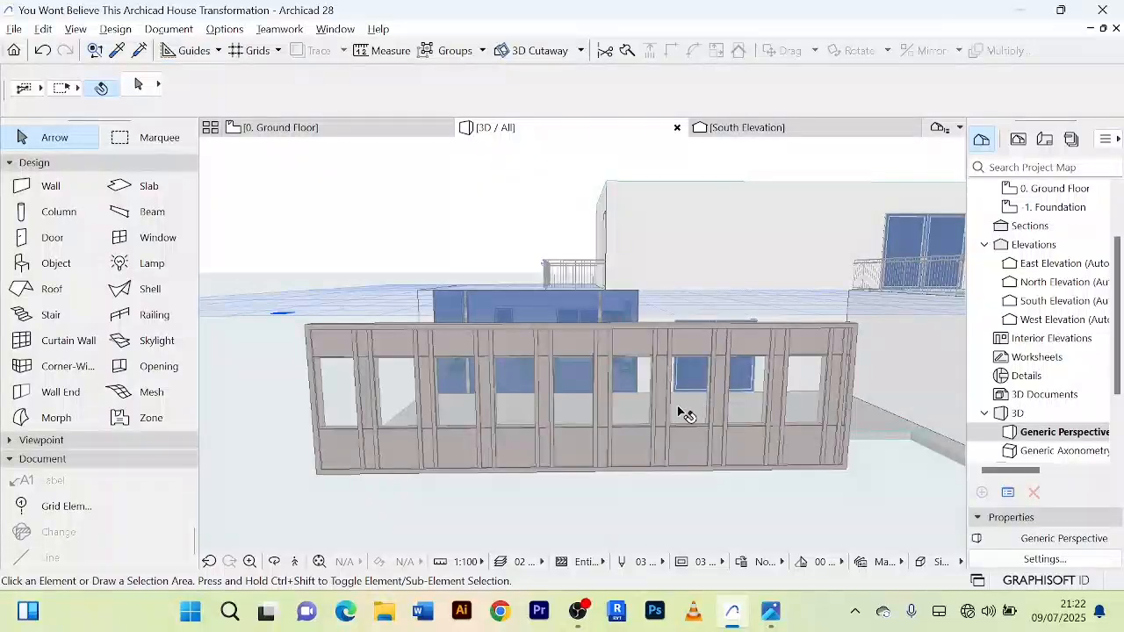
pyautogui.click(605, 404)
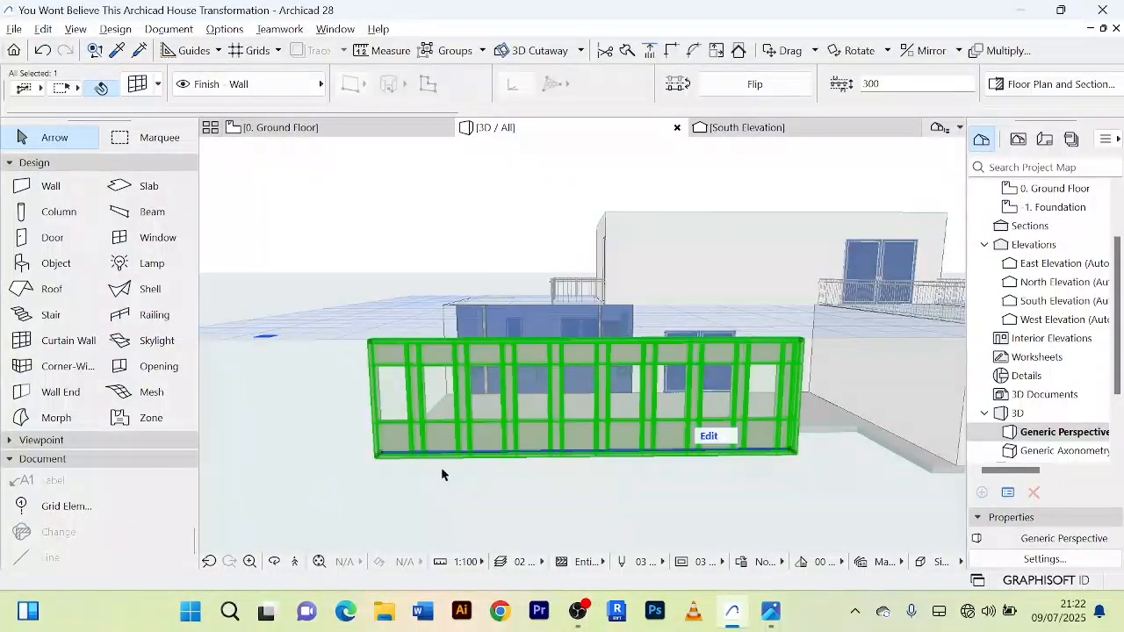
pyautogui.keyDown('shift'); pyautogui.moveTo(444, 462); pyautogui.dragTo(539, 484, button='middle'); pyautogui.keyUp('shift')
pyautogui.scroll(2, 498, 388)
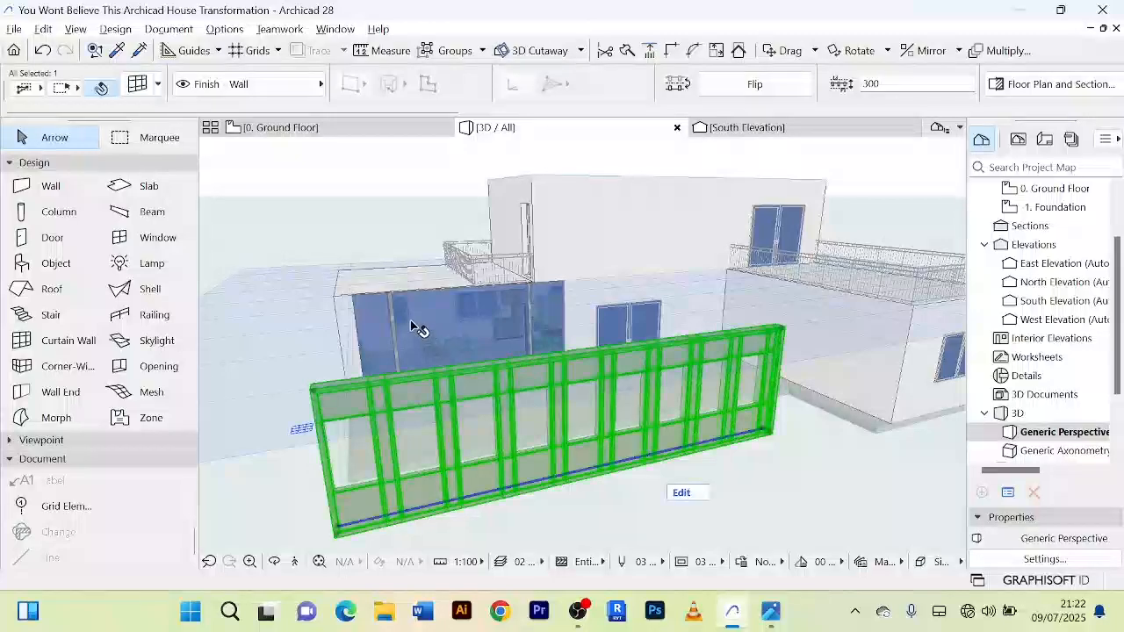
pyautogui.scroll(4, 416, 324)
pyautogui.keyDown('shift'); pyautogui.moveTo(417, 325); pyautogui.dragTo(410, 354, button='middle'); pyautogui.keyUp('shift')
pyautogui.scroll(2, 478, 316)
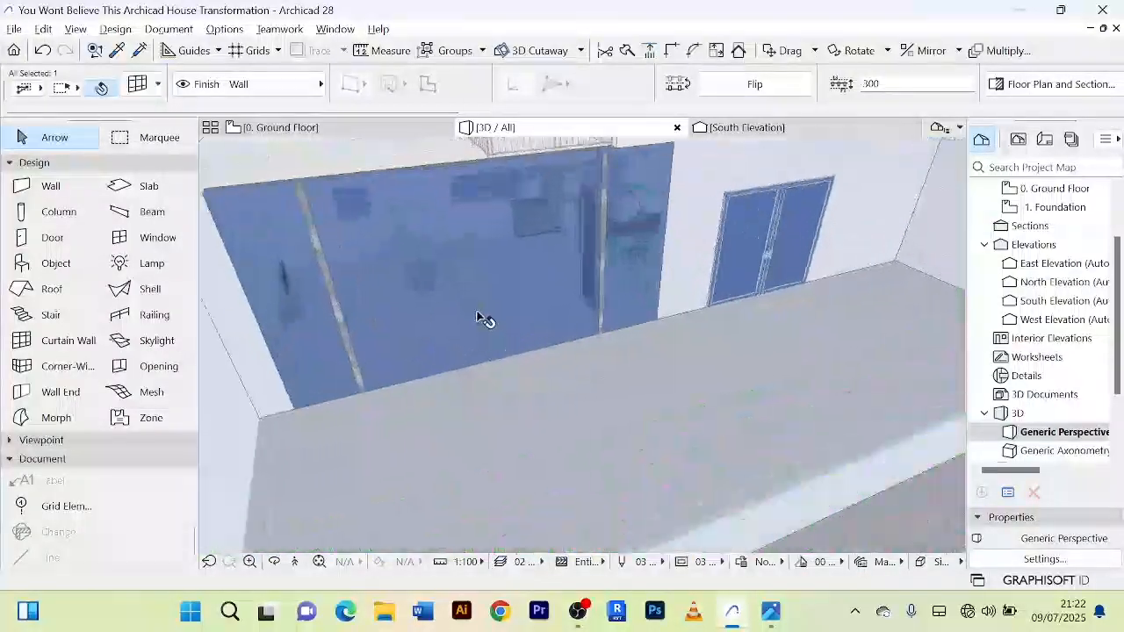
pyautogui.scroll(-4, 475, 315)
pyautogui.keyDown('shift'); pyautogui.moveTo(685, 482); pyautogui.dragTo(573, 450, button='middle'); pyautogui.keyUp('shift')
pyautogui.scroll(-2, 575, 449)
pyautogui.keyDown('shift'); pyautogui.moveTo(616, 513); pyautogui.dragTo(609, 417, button='middle'); pyautogui.keyUp('shift')
pyautogui.scroll(3, 609, 418)
pyautogui.scroll(-2, 609, 421)
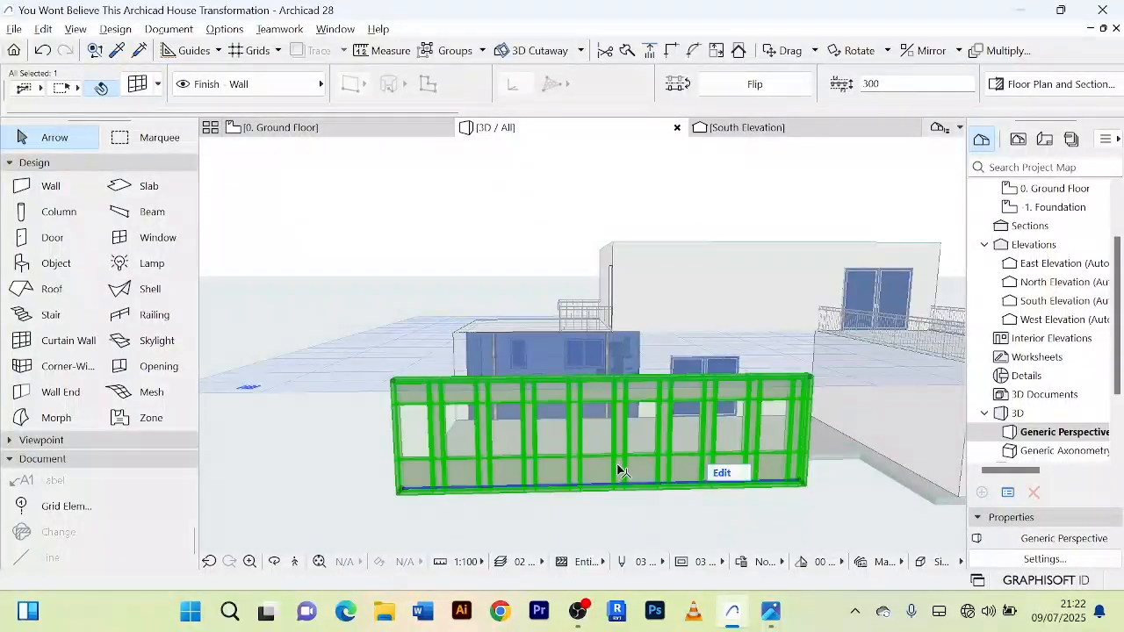
pyautogui.scroll(2, 623, 469)
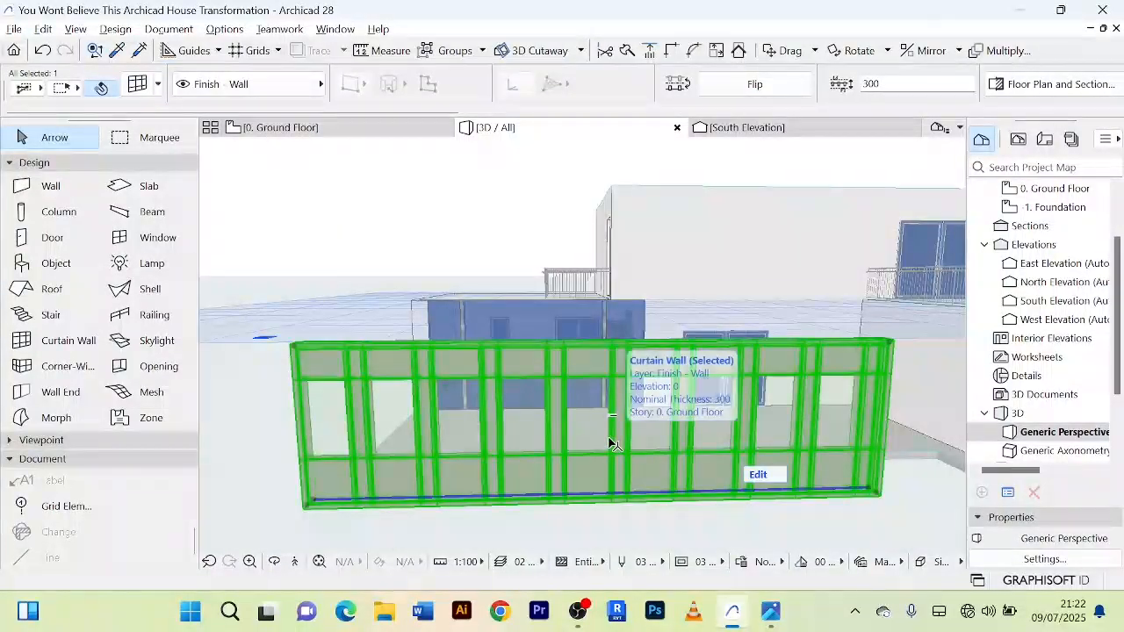
# Step: Override all three surfaces of the curtain wall's Main Panel class with Glass - Blue, keeping Glass as its building material
pyautogui.doubleClick(612, 444)
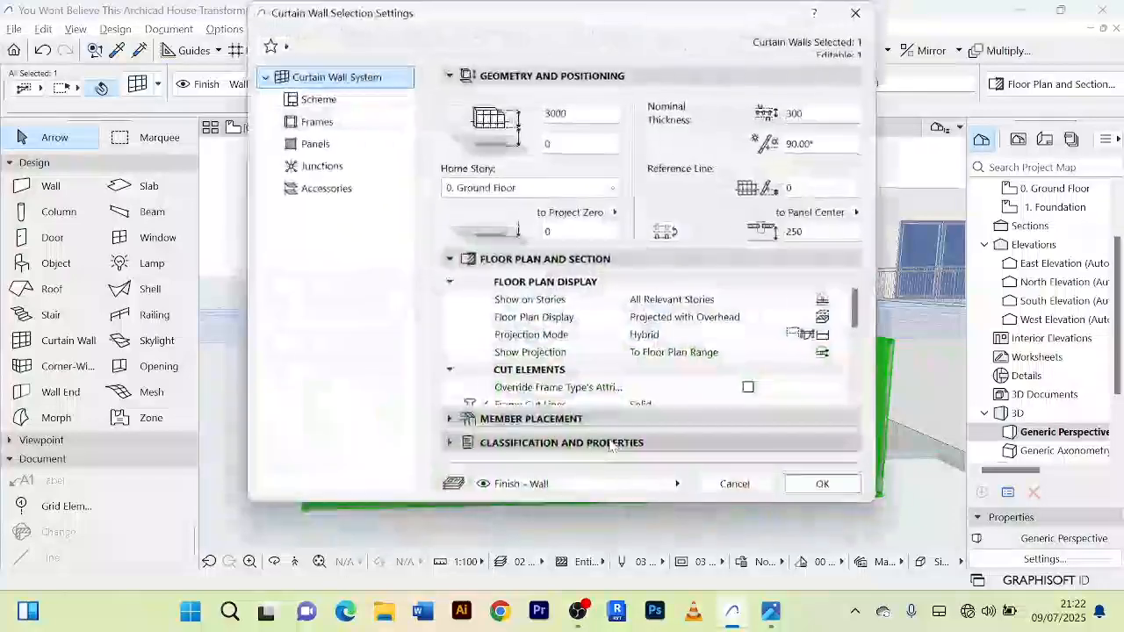
pyautogui.click(317, 103)
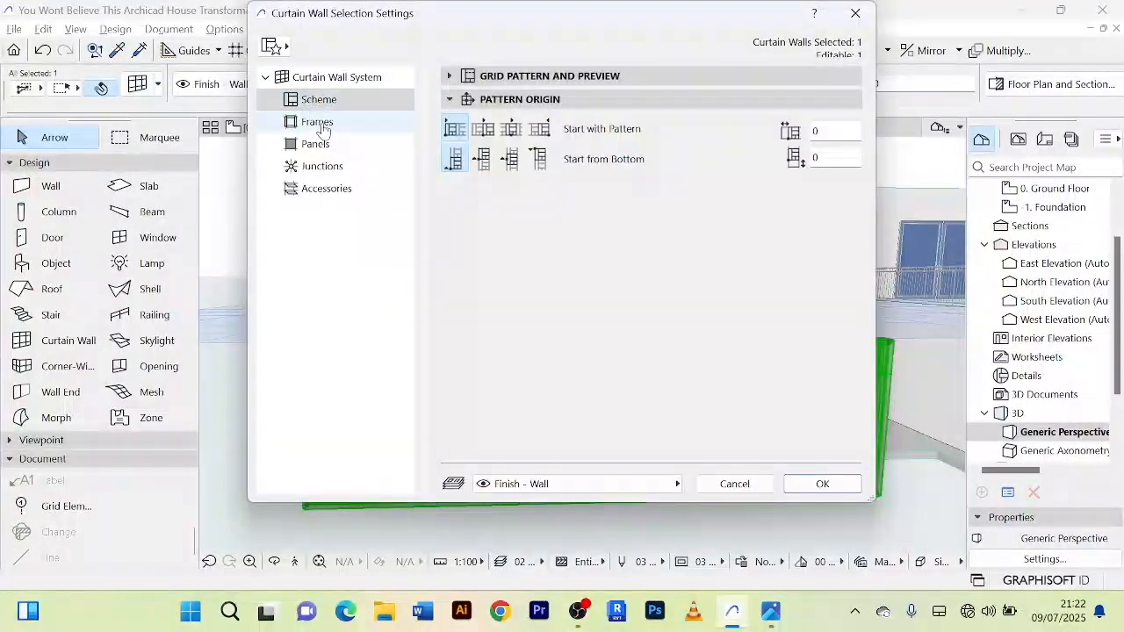
pyautogui.click(321, 129)
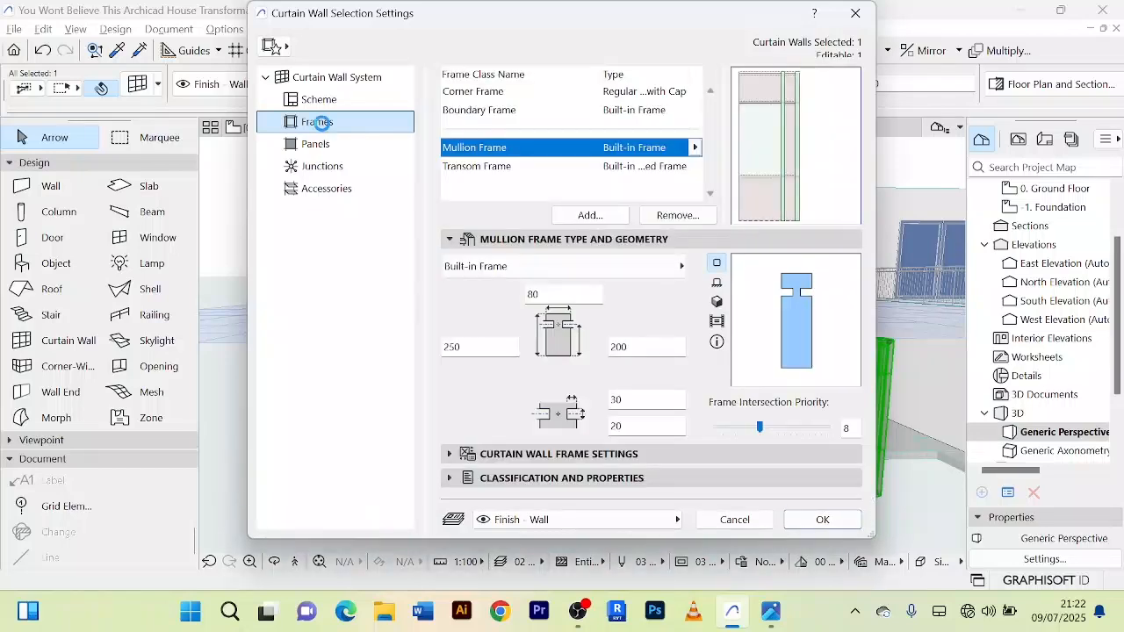
pyautogui.click(765, 124)
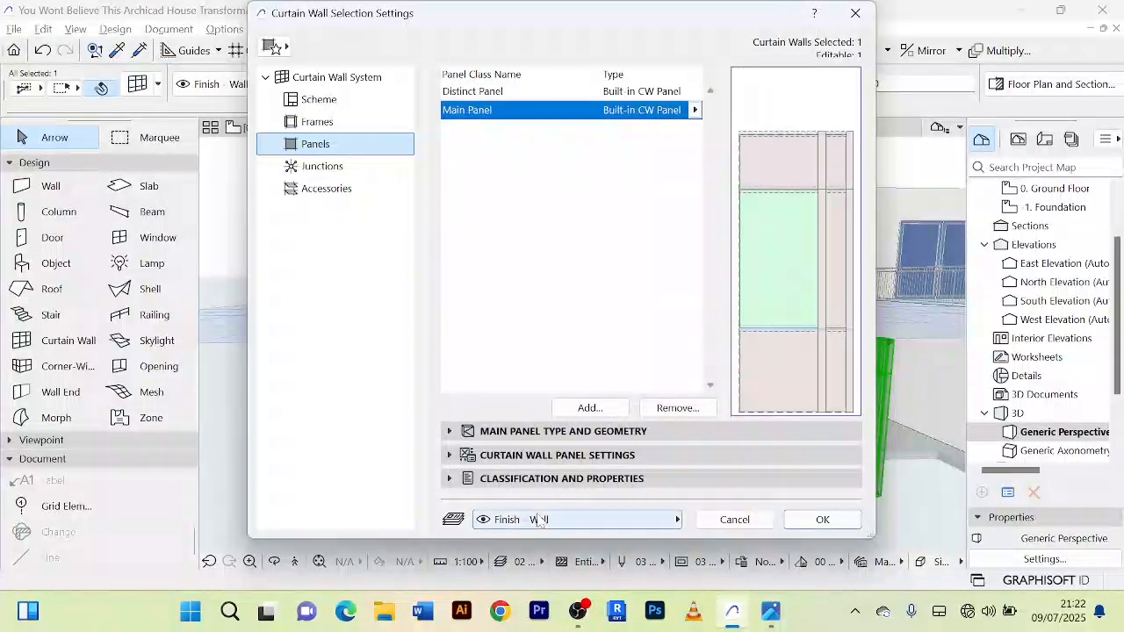
pyautogui.click(448, 431)
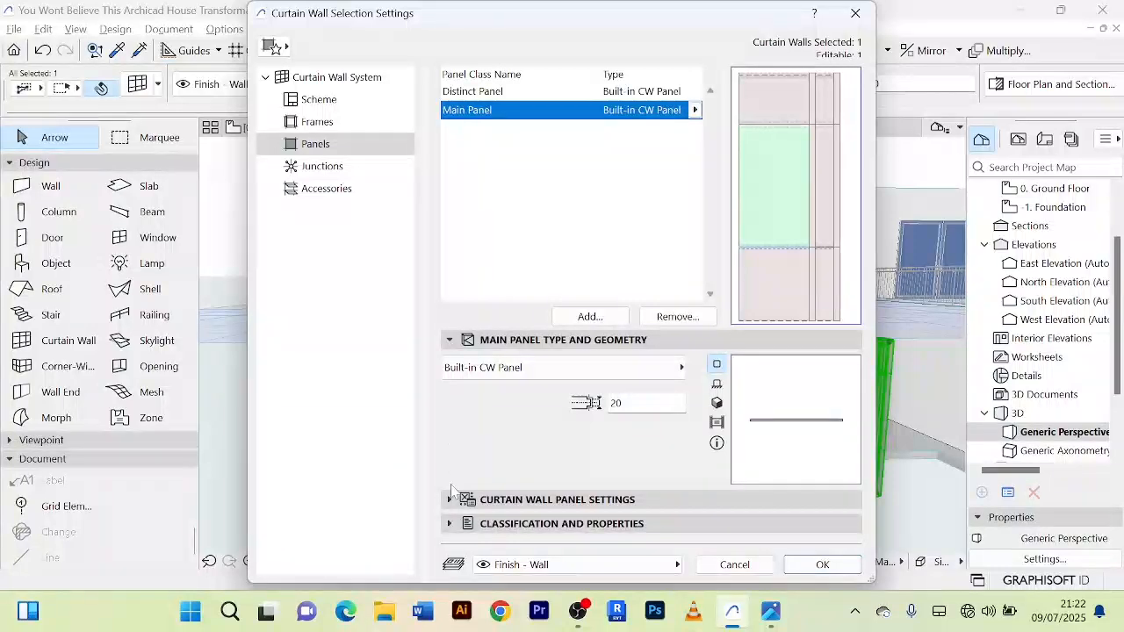
pyautogui.click(451, 498)
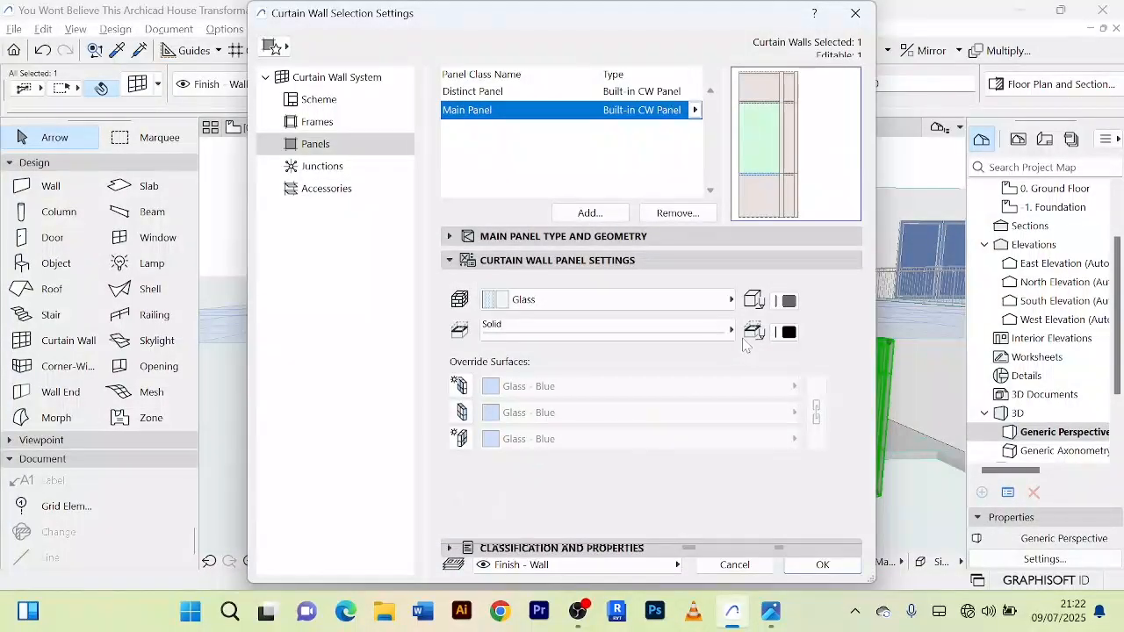
pyautogui.click(732, 300)
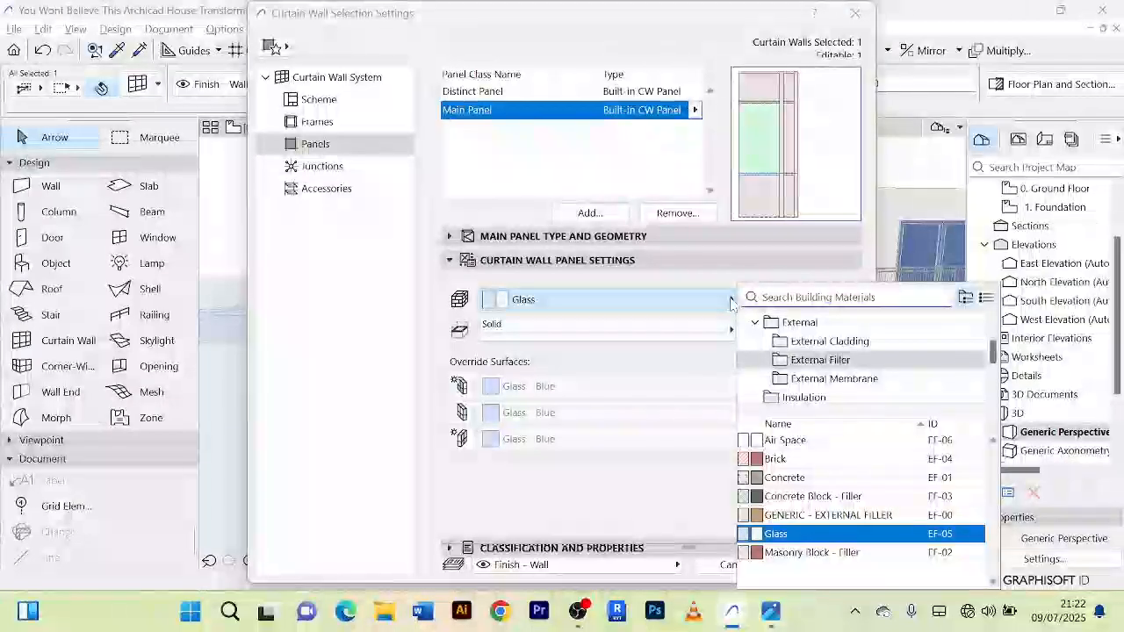
pyautogui.click(562, 380)
pyautogui.click(464, 387)
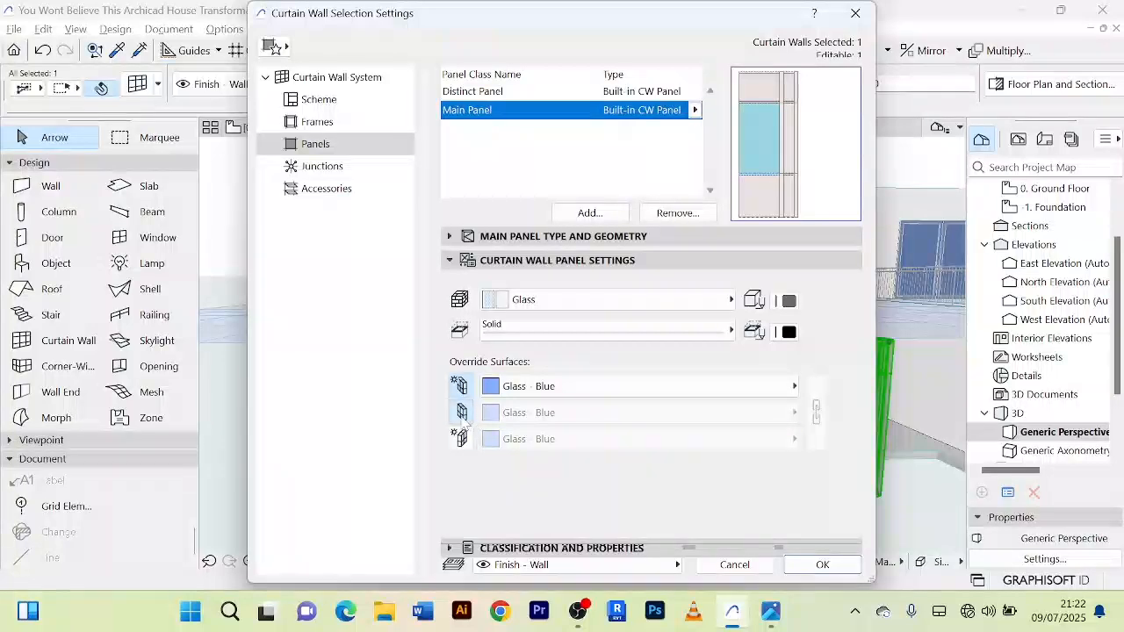
pyautogui.click(460, 438)
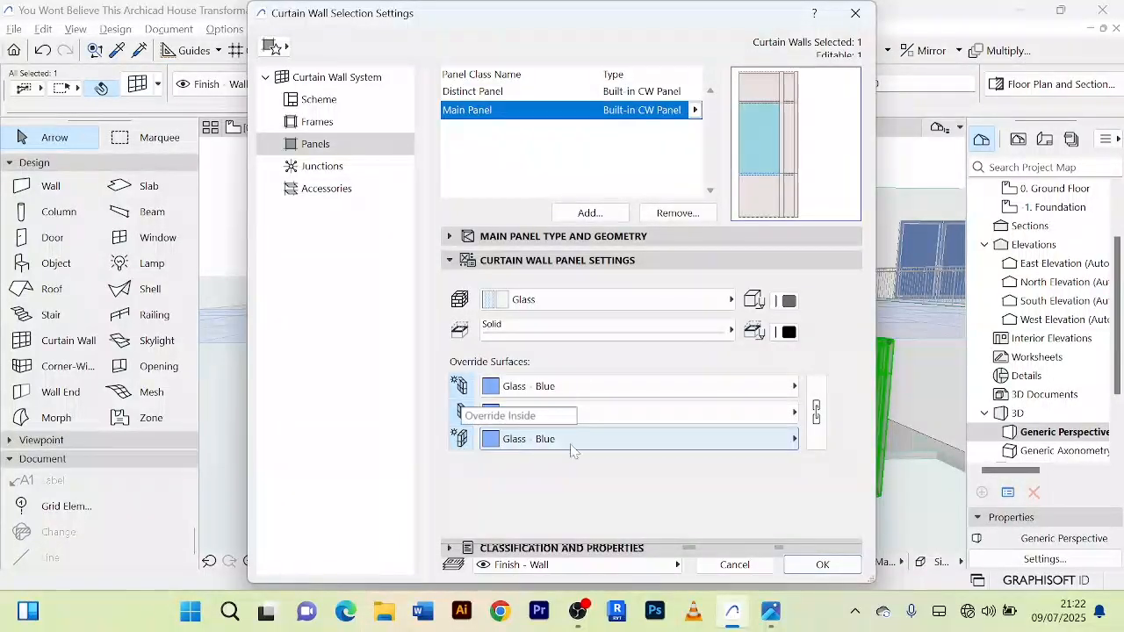
pyautogui.click(822, 564)
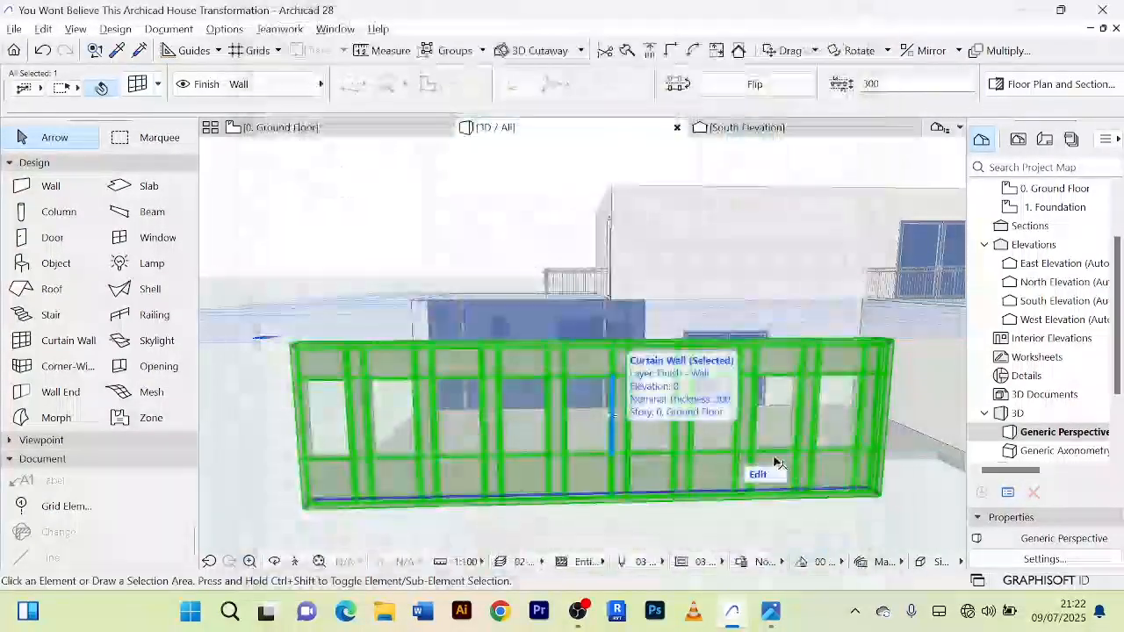
pyautogui.press('Escape')
# Step: Examine the blue main panels in the 3D view, and check the mullion frame's geometry and material in the curtain wall's settings
pyautogui.scroll(5, 377, 430)
pyautogui.scroll(2, 363, 406)
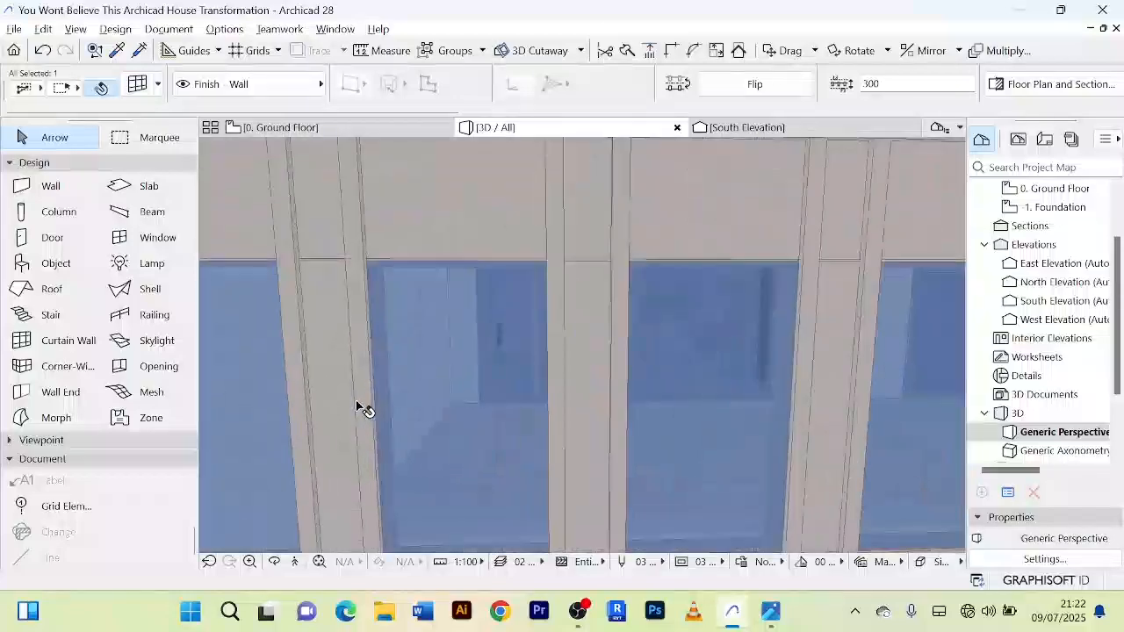
pyautogui.scroll(-4, 401, 409)
pyautogui.keyDown('shift'); pyautogui.moveTo(408, 383); pyautogui.dragTo(451, 335, button='middle'); pyautogui.keyUp('shift')
pyautogui.click(450, 335)
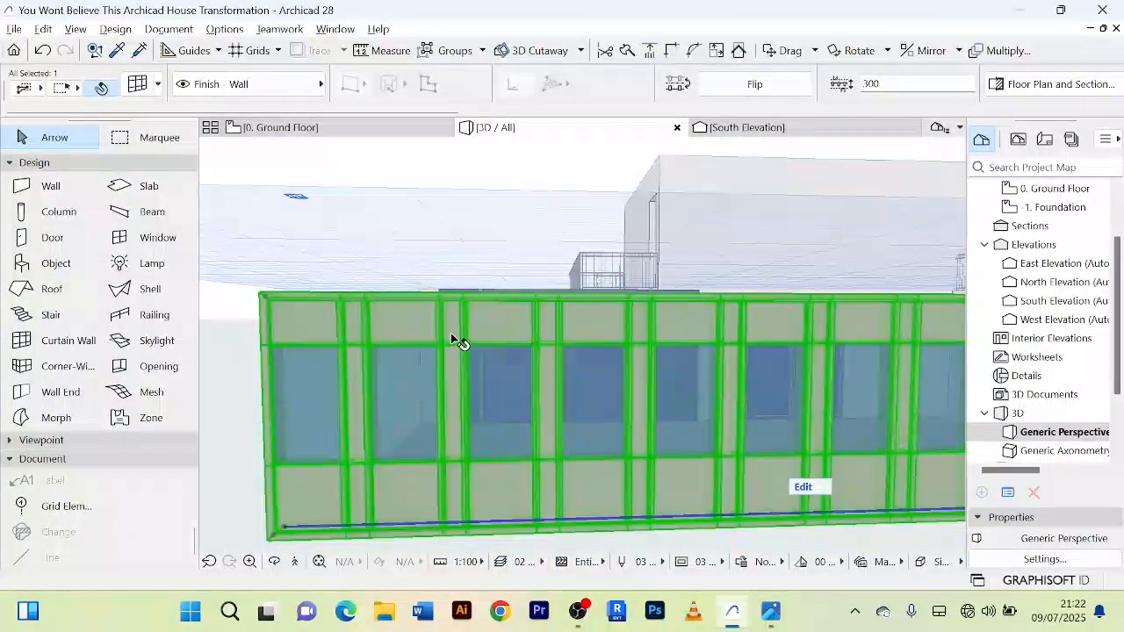
pyautogui.doubleClick(453, 339)
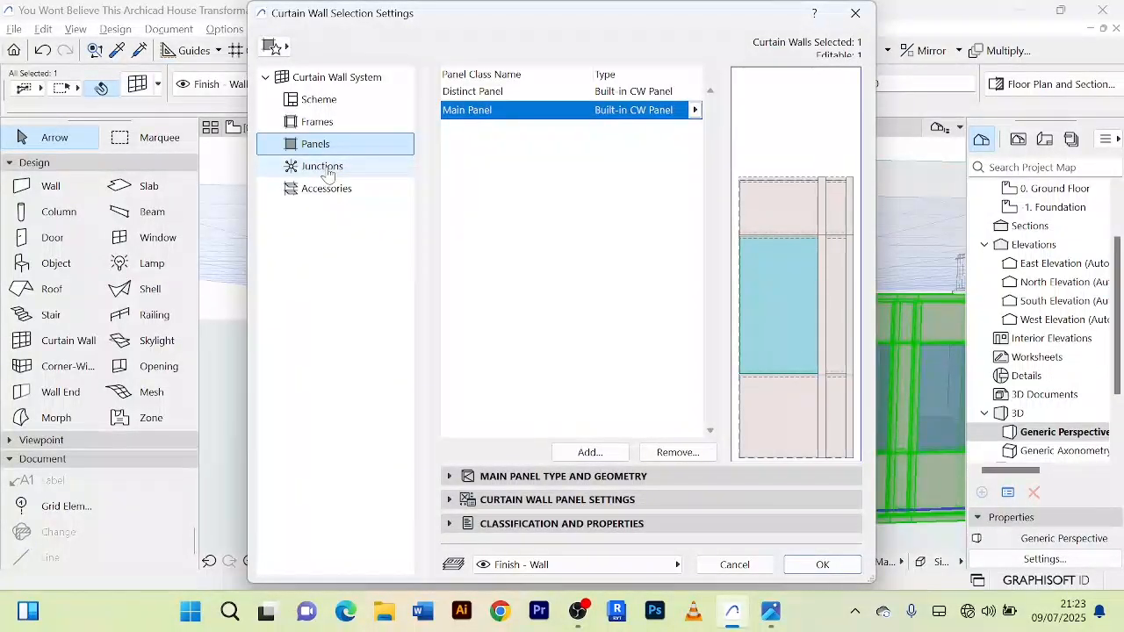
pyautogui.click(318, 123)
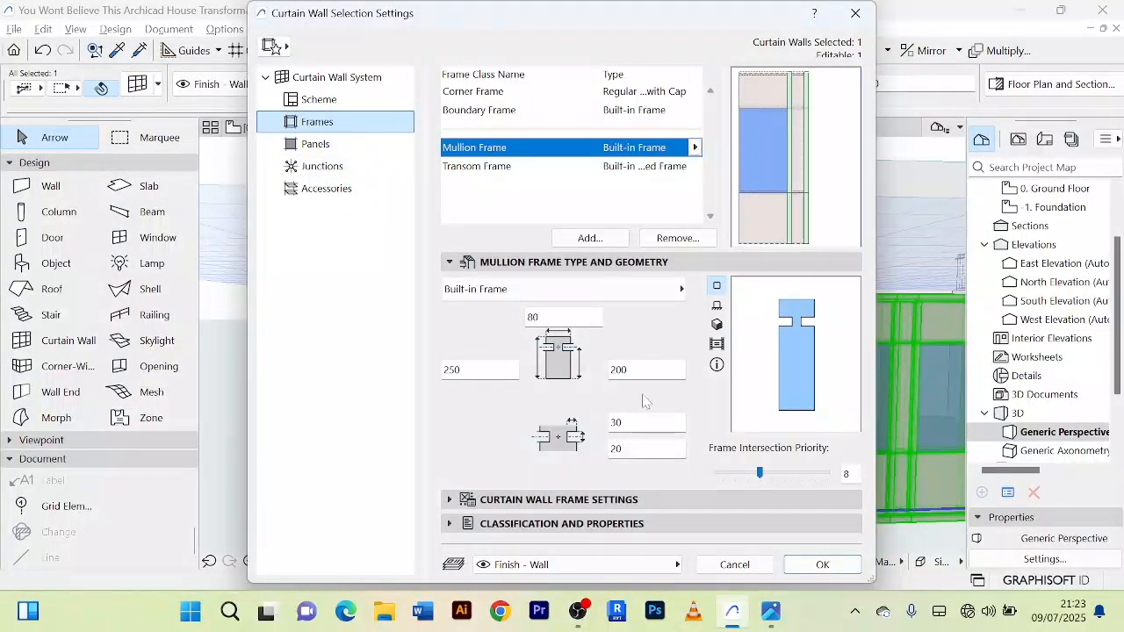
pyautogui.click(449, 499)
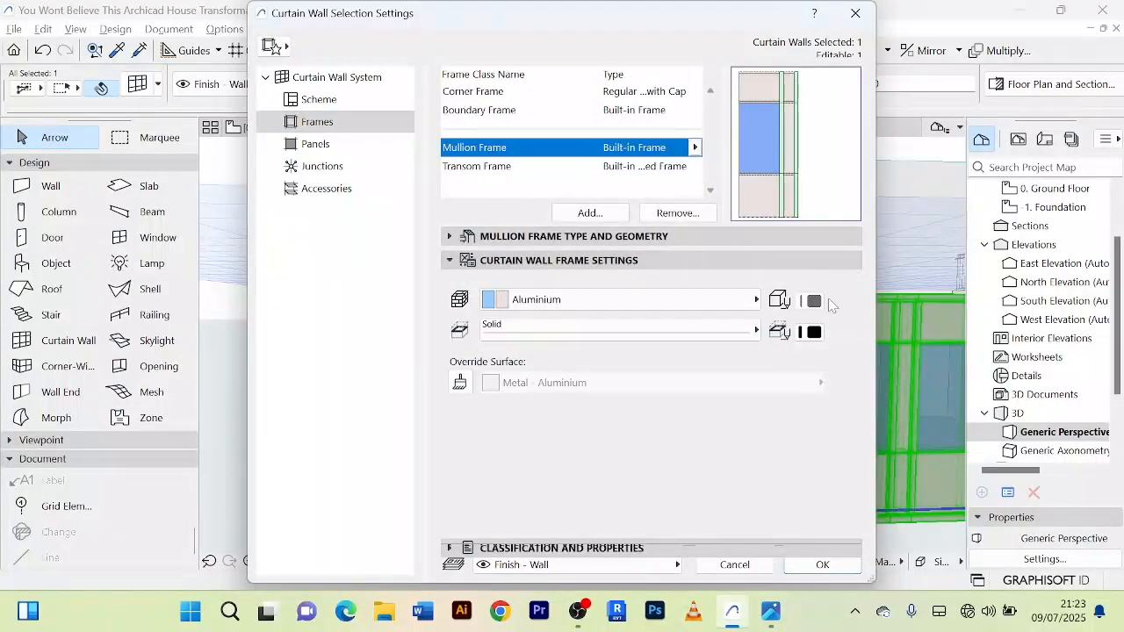
# Step: Enable all three surface overrides for the curtain wall's Distinct Panel class and set its outer surface to Glass - Blue
pyautogui.click(302, 145)
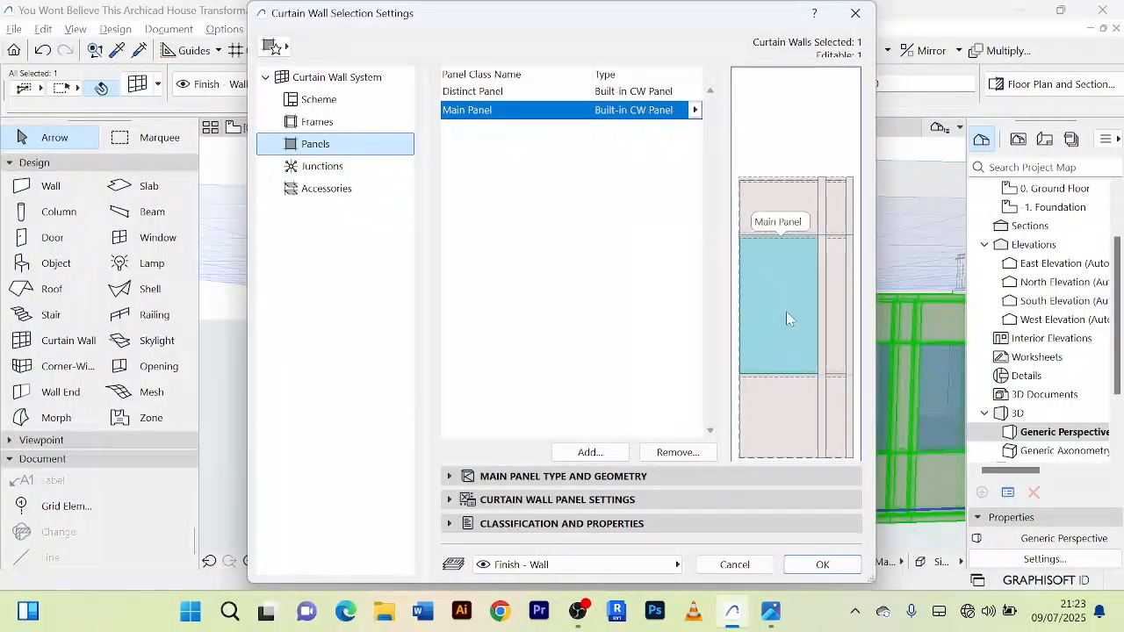
pyautogui.click(799, 216)
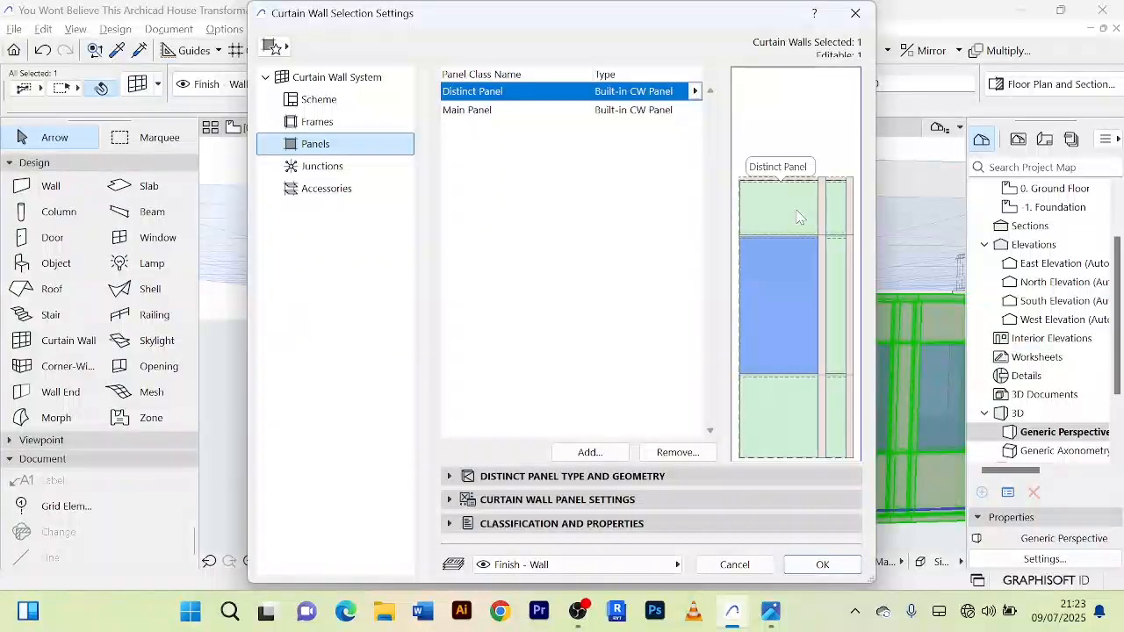
pyautogui.click(453, 500)
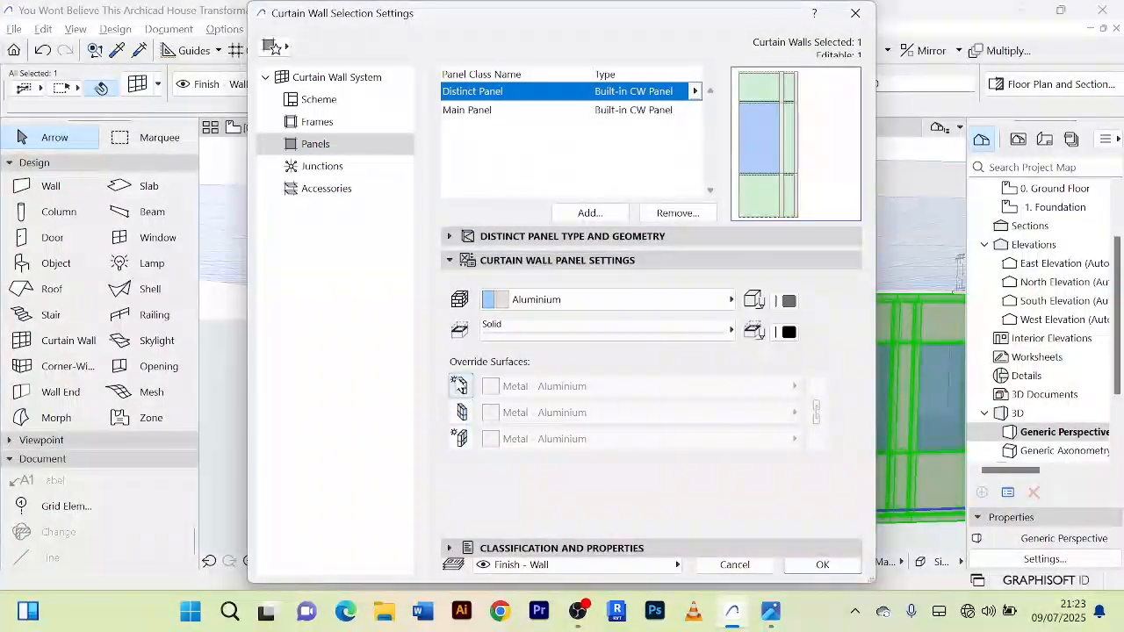
pyautogui.click(461, 438)
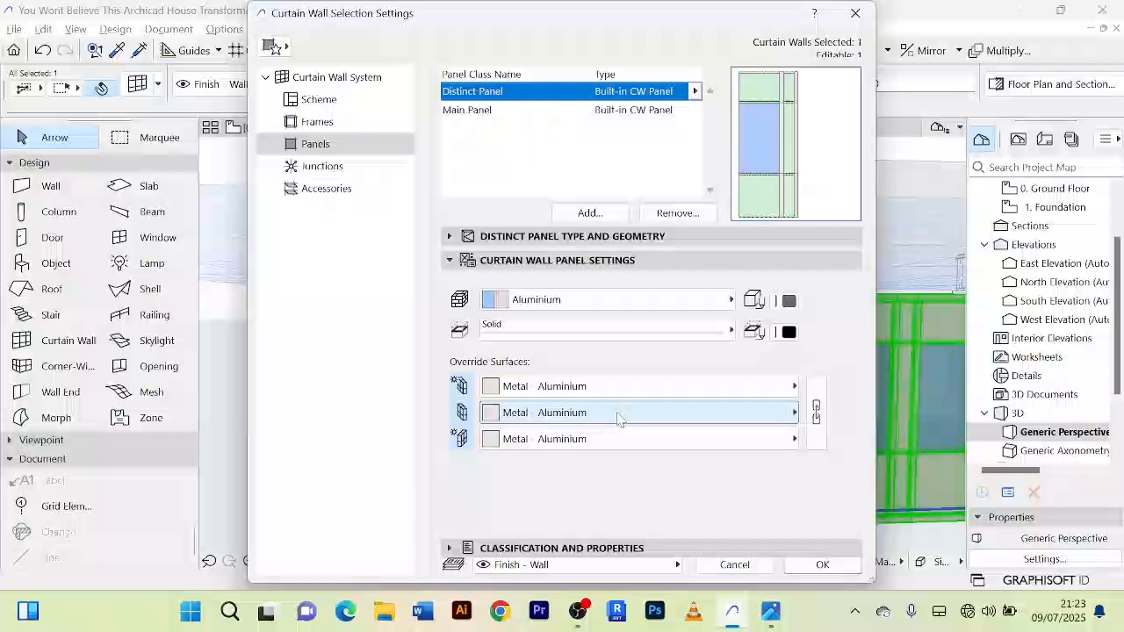
pyautogui.click(795, 387)
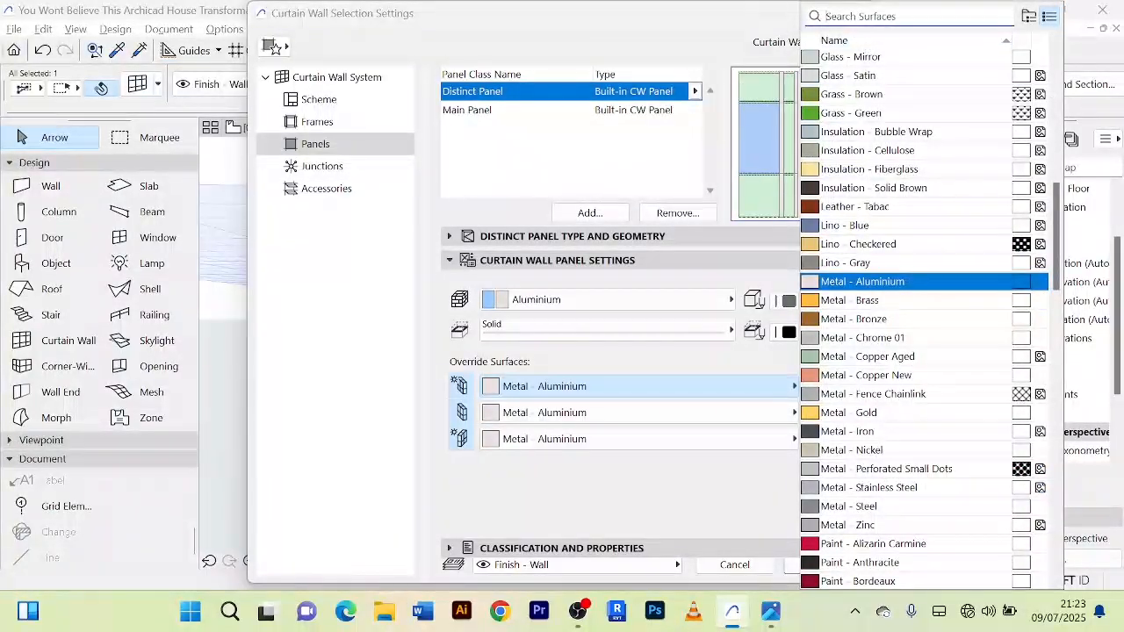
pyautogui.write('glas')
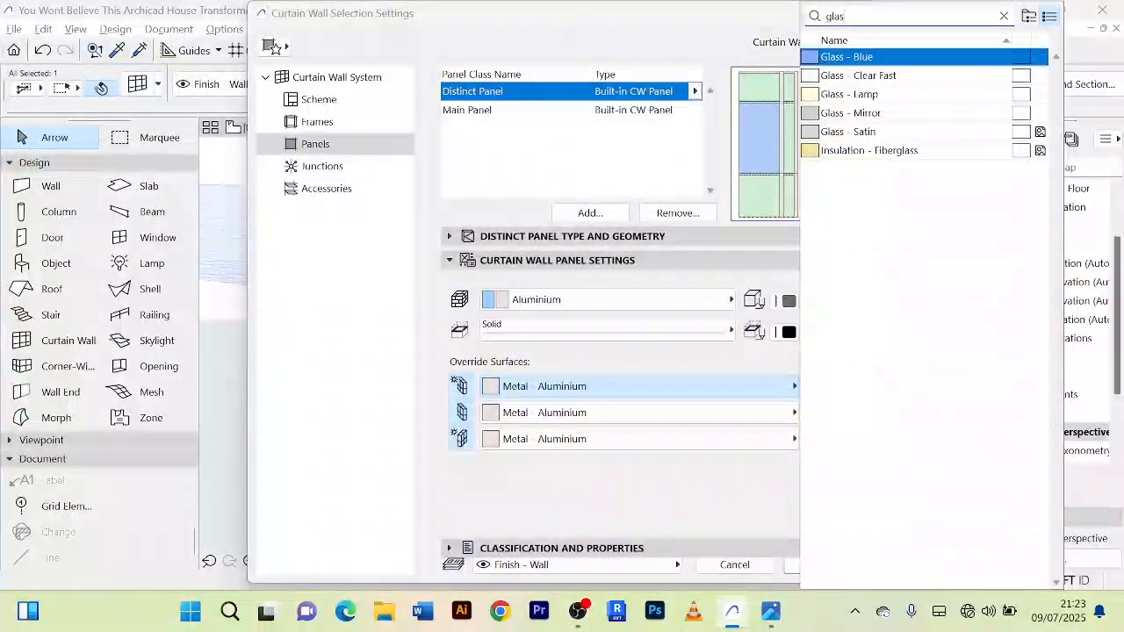
pyautogui.click(892, 56)
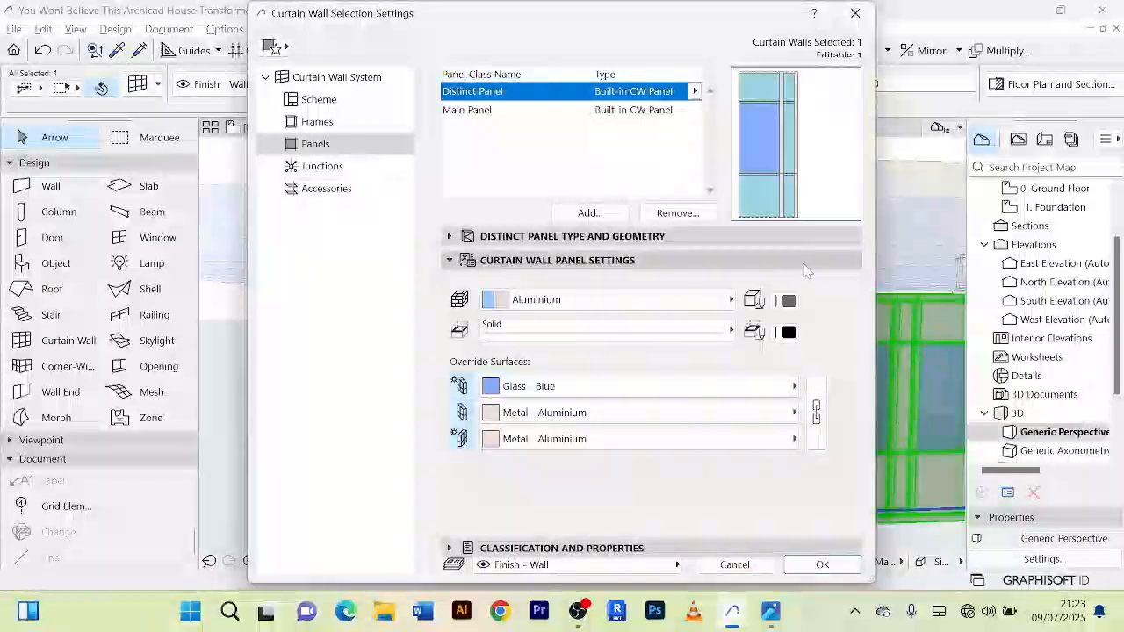
# Step: Set the Distinct Panel class's building material to Glass and apply the curtain wall settings
pyautogui.click(732, 301)
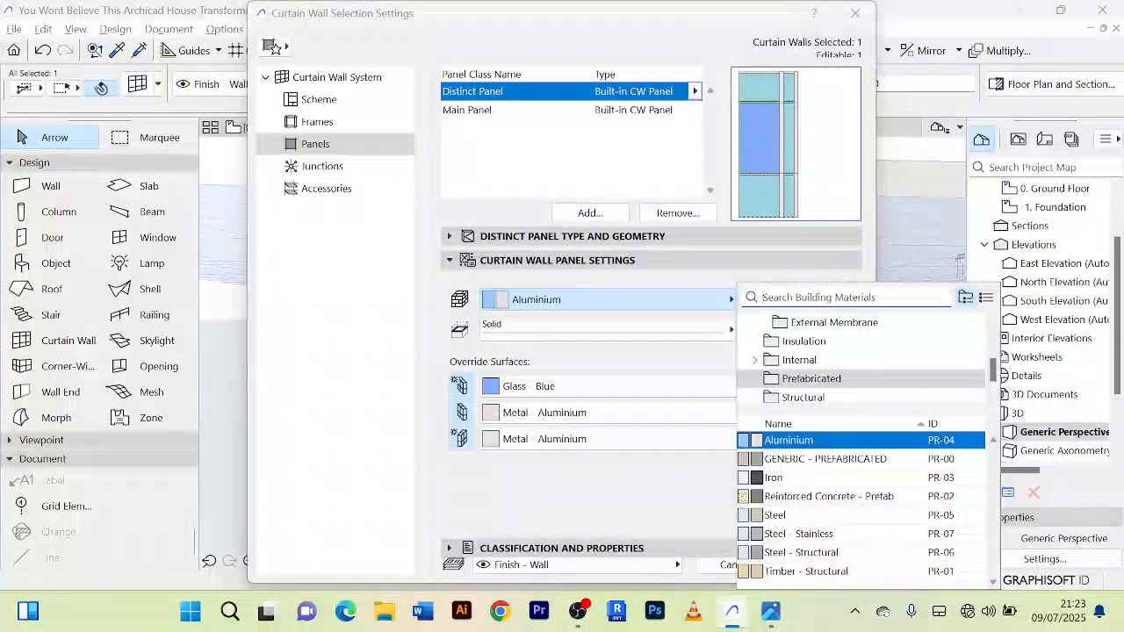
pyautogui.write('gl')
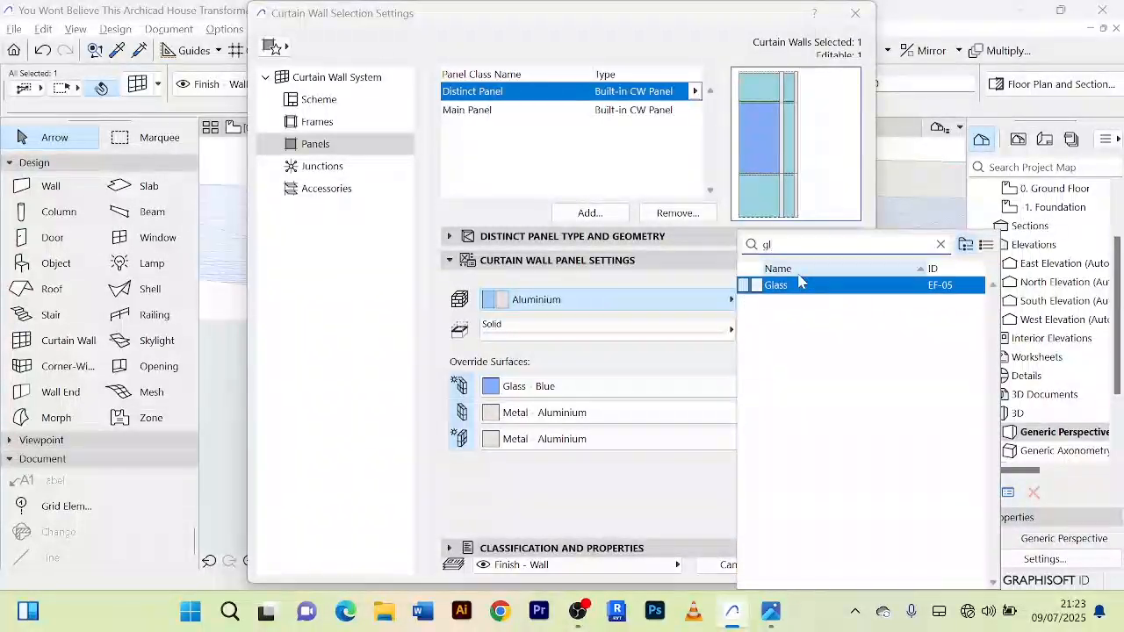
pyautogui.click(880, 293)
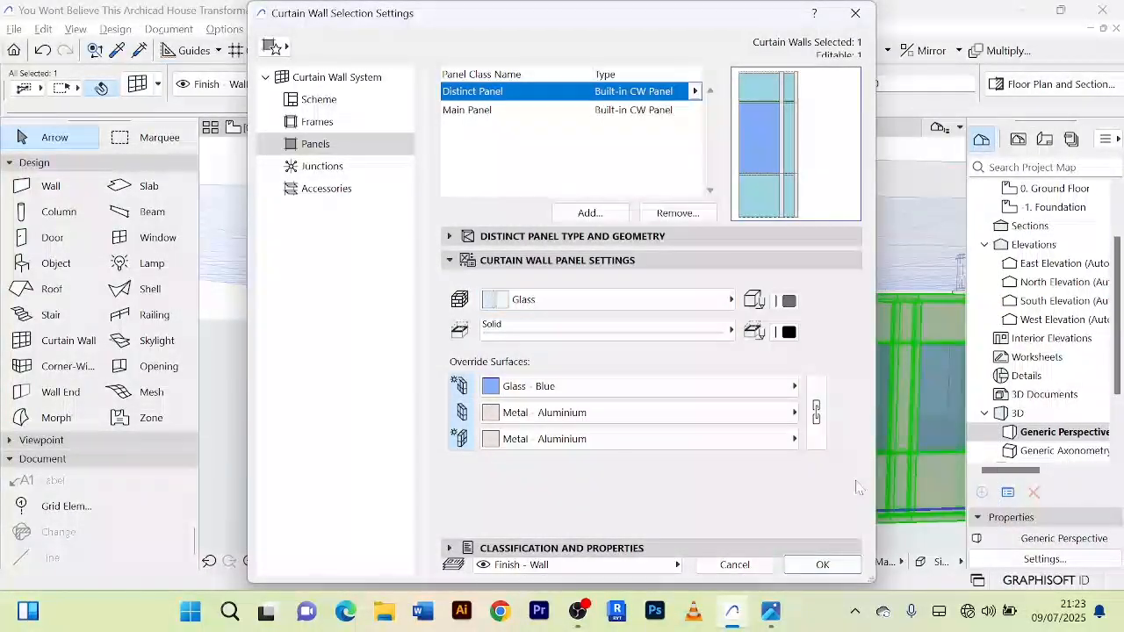
pyautogui.click(825, 565)
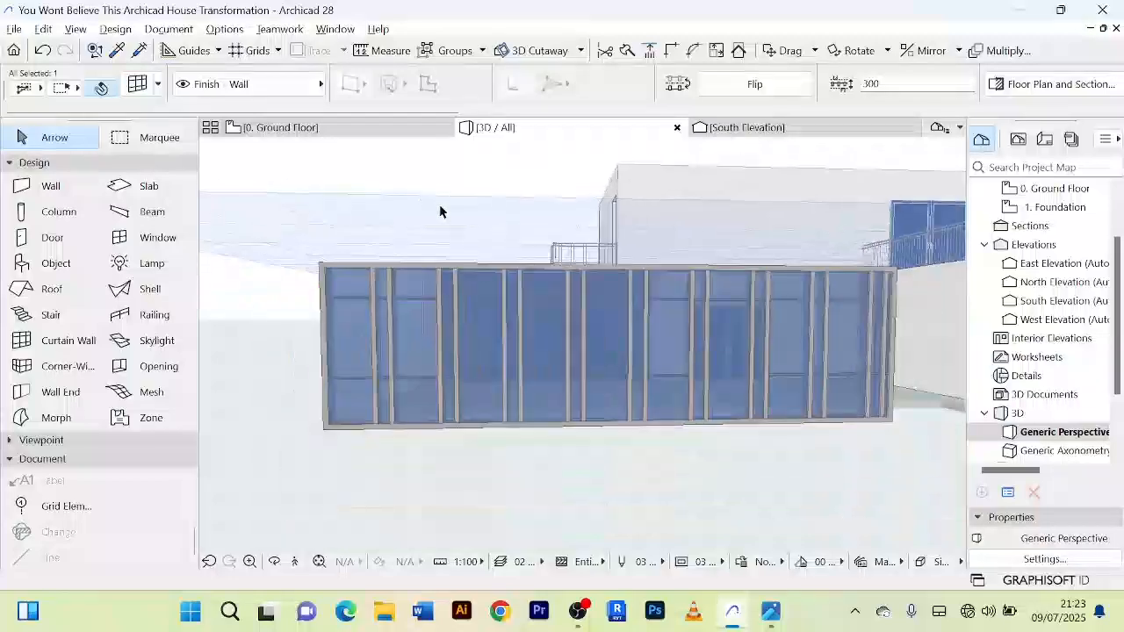
# Step: Examine the fully glazed curtain wall and its frames from the front, above and one end in the 3D view
pyautogui.click(460, 477)
pyautogui.scroll(-2, 459, 477)
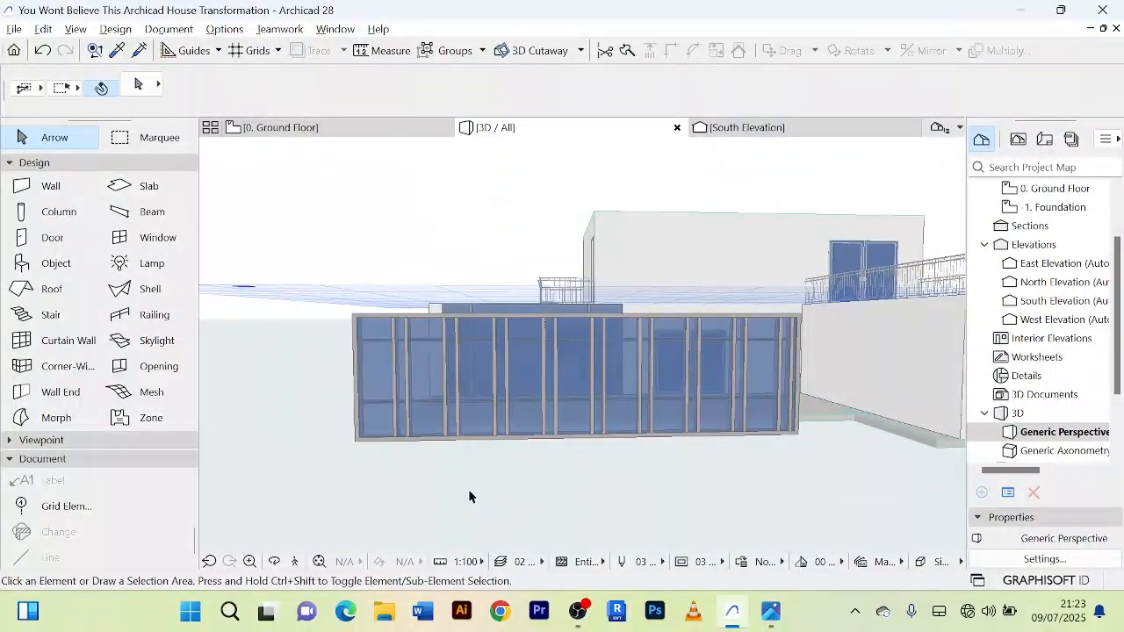
pyautogui.keyDown('shift'); pyautogui.moveTo(469, 496); pyautogui.dragTo(569, 521, button='middle'); pyautogui.keyUp('shift')
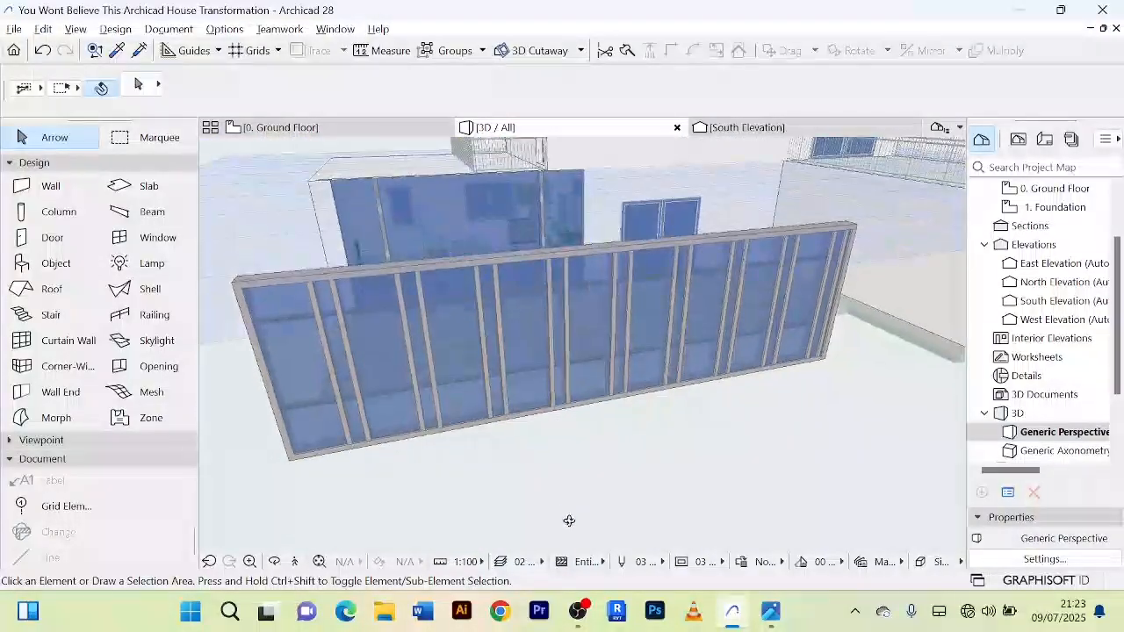
pyautogui.scroll(2, 606, 501)
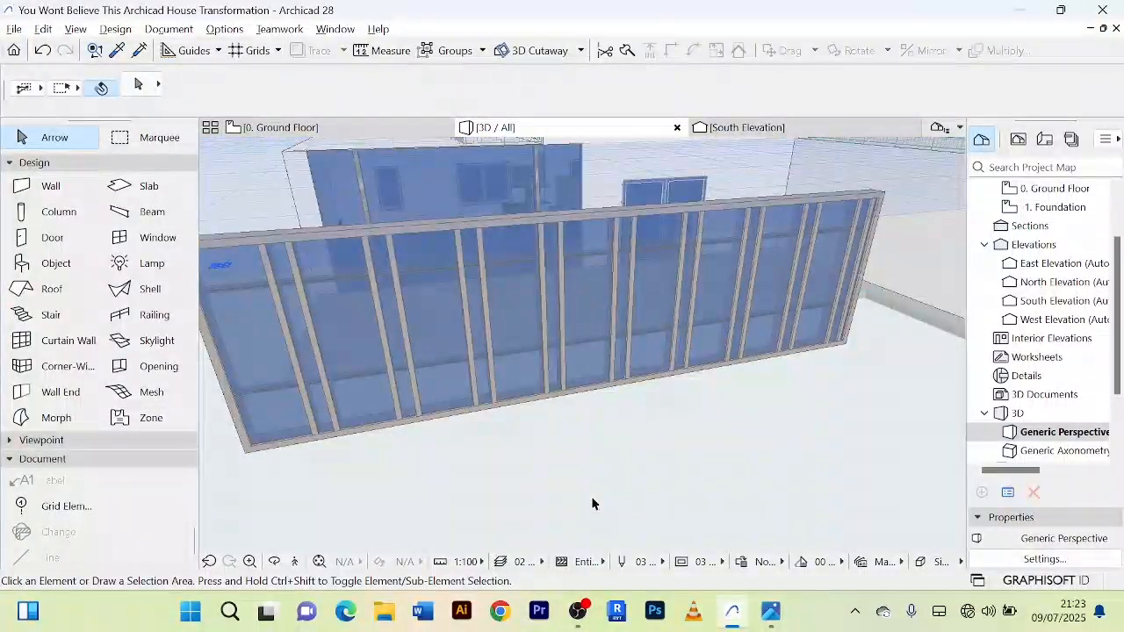
pyautogui.scroll(-2, 590, 502)
pyautogui.keyDown('shift'); pyautogui.moveTo(589, 501); pyautogui.dragTo(882, 458, button='middle'); pyautogui.keyUp('shift')
pyautogui.scroll(3, 556, 404)
pyautogui.scroll(-3, 555, 404)
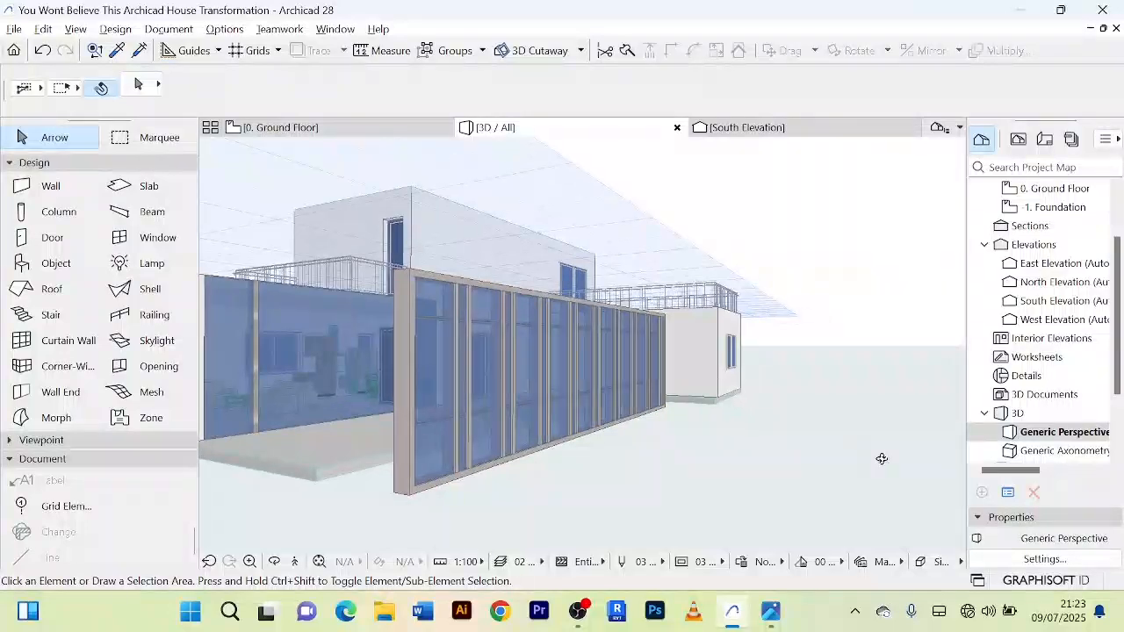
pyautogui.scroll(-5, 653, 458)
pyautogui.keyDown('shift'); pyautogui.moveTo(645, 456); pyautogui.dragTo(526, 506, button='middle'); pyautogui.keyUp('shift')
# Step: Compare the glass-surfaced front wall and its metal strips with the curtain wall in front of it from several angles
pyautogui.scroll(3, 380, 428)
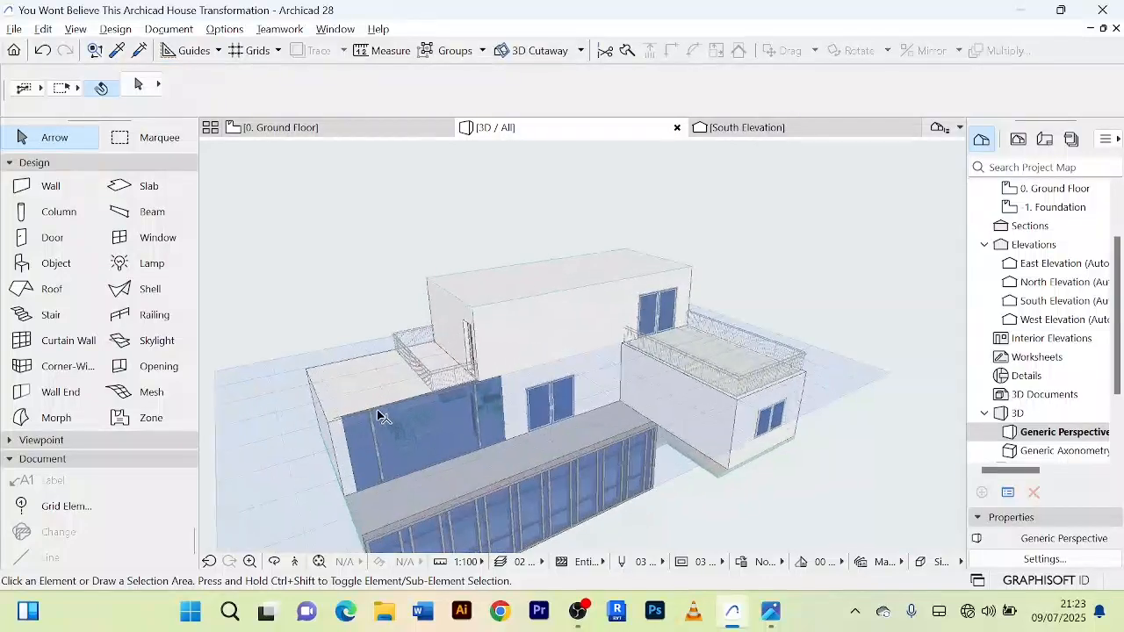
pyautogui.scroll(5, 380, 427)
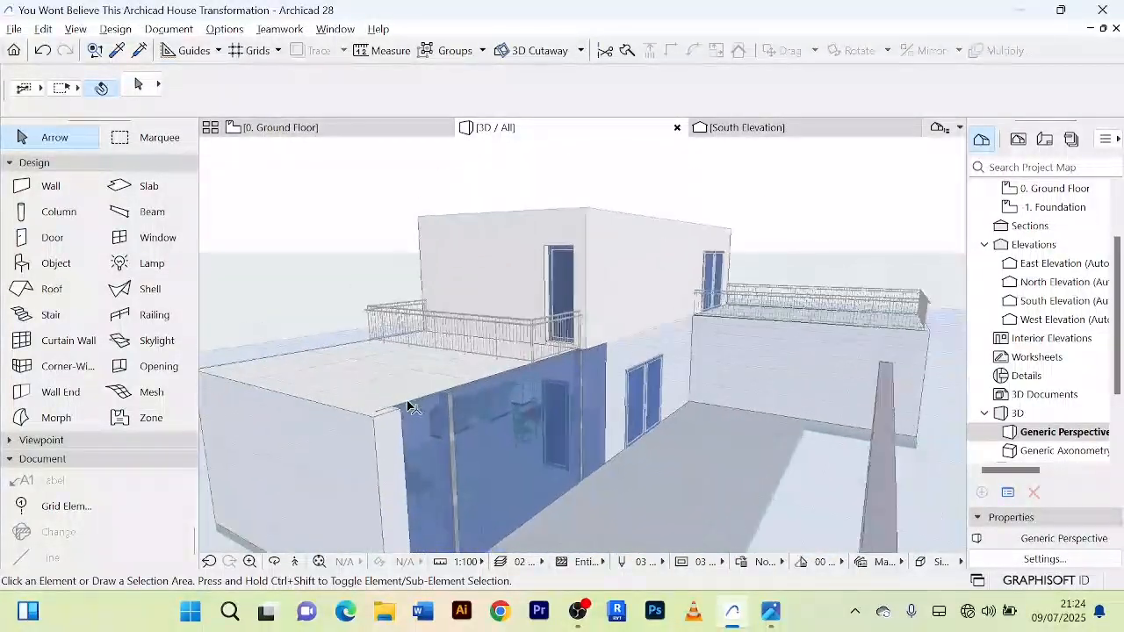
pyautogui.keyDown('shift'); pyautogui.moveTo(401, 404); pyautogui.dragTo(388, 444, button='middle'); pyautogui.keyUp('shift')
pyautogui.scroll(-4, 386, 441)
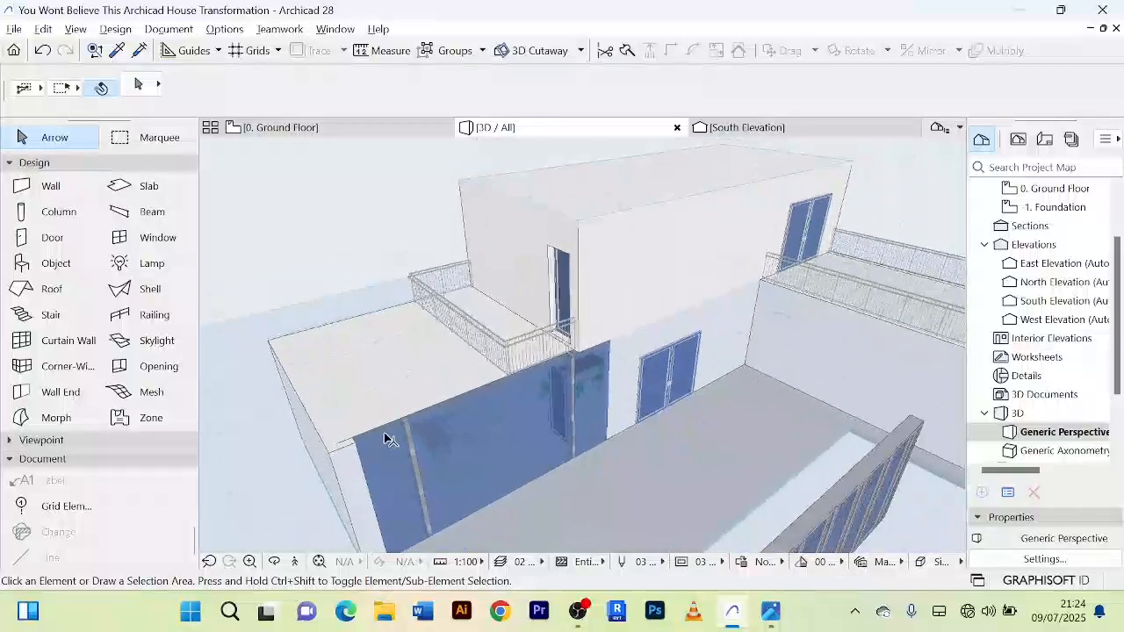
pyautogui.scroll(-2, 387, 431)
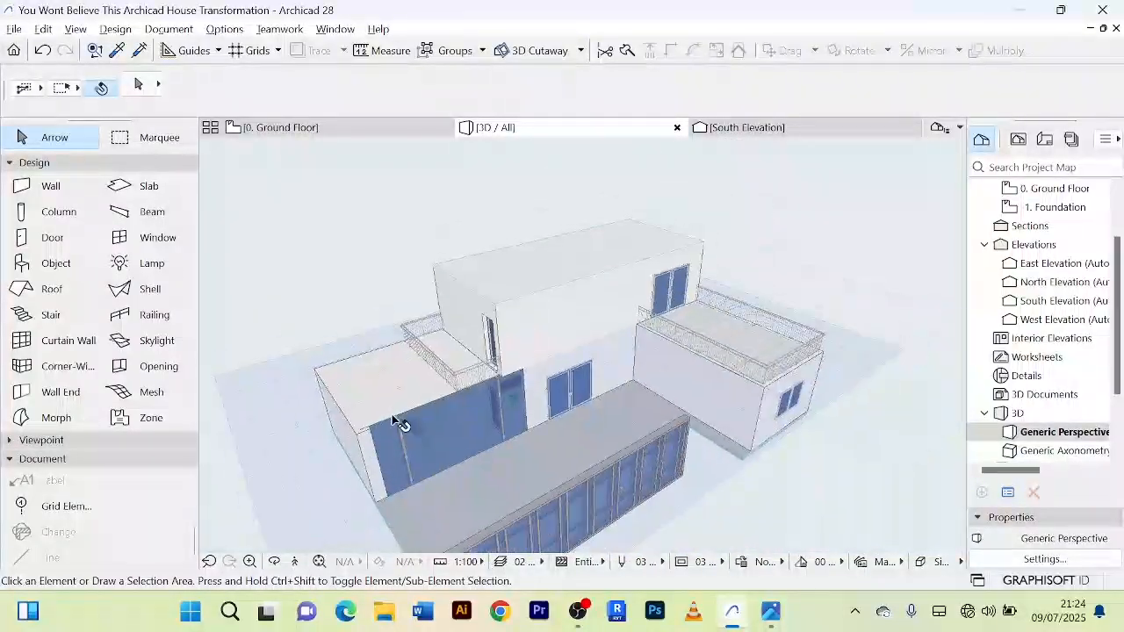
pyautogui.keyDown('shift'); pyautogui.moveTo(698, 515); pyautogui.dragTo(542, 372, button='middle'); pyautogui.keyUp('shift')
pyautogui.scroll(2, 541, 371)
pyautogui.scroll(3, 522, 293)
pyautogui.scroll(-2, 520, 293)
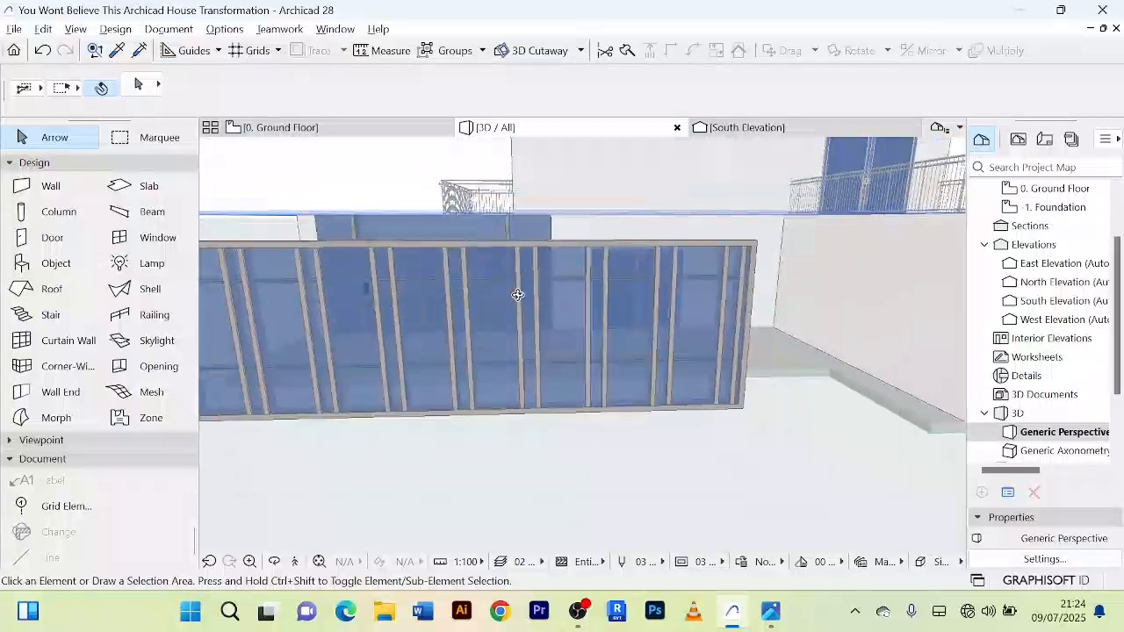
# Step: Examine the blue-glazed curtain wall and its vertical frames from the front, one end and farther away in the 3D view
pyautogui.keyDown('shift'); pyautogui.moveTo(519, 293); pyautogui.dragTo(442, 262, button='middle'); pyautogui.keyUp('shift')
pyautogui.keyDown('shift'); pyautogui.moveTo(571, 261); pyautogui.dragTo(563, 389, button='middle'); pyautogui.keyUp('shift')
pyautogui.moveTo(765, 394); pyautogui.dragTo(349, 295)
pyautogui.scroll(5, 349, 295)
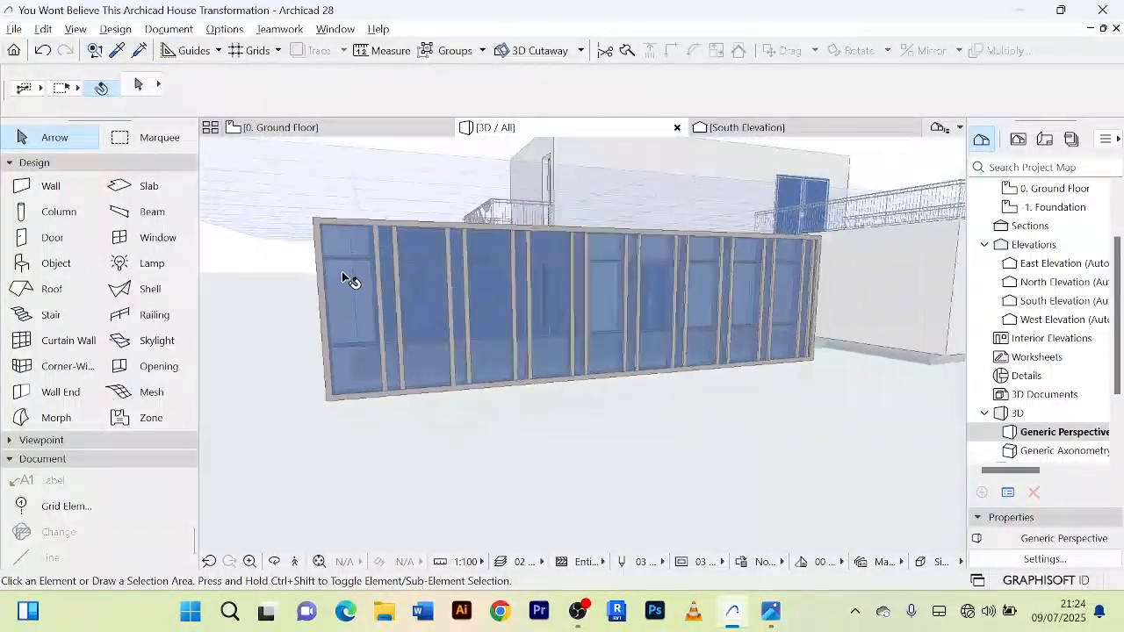
pyautogui.scroll(-5, 338, 274)
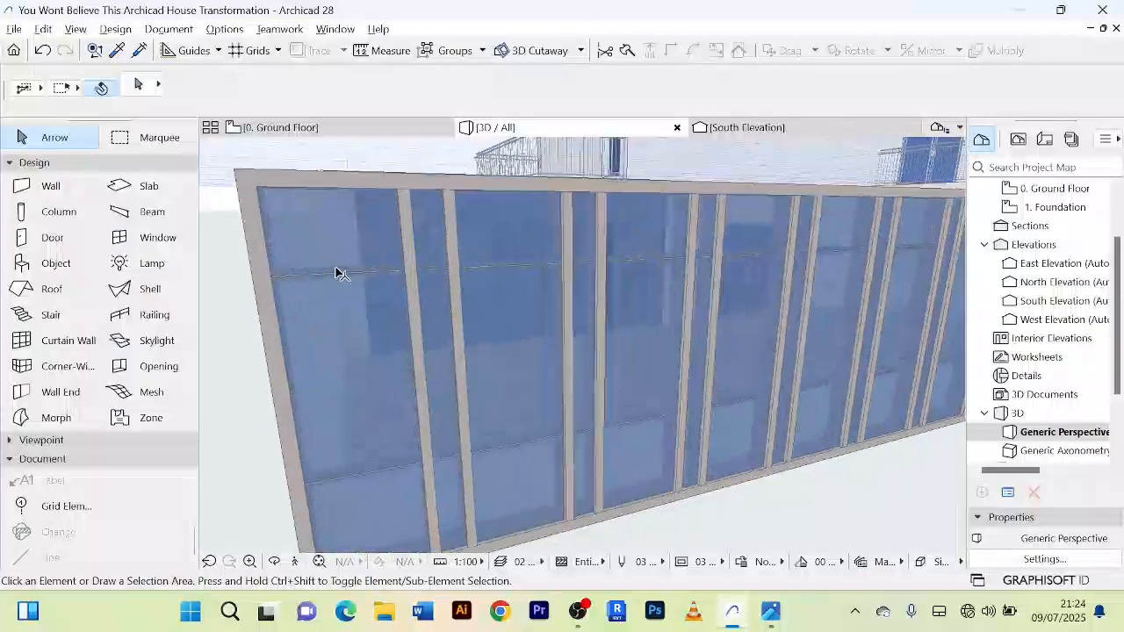
pyautogui.scroll(-3, 539, 359)
pyautogui.moveTo(641, 418); pyautogui.dragTo(612, 424)
pyautogui.scroll(-5, 609, 424)
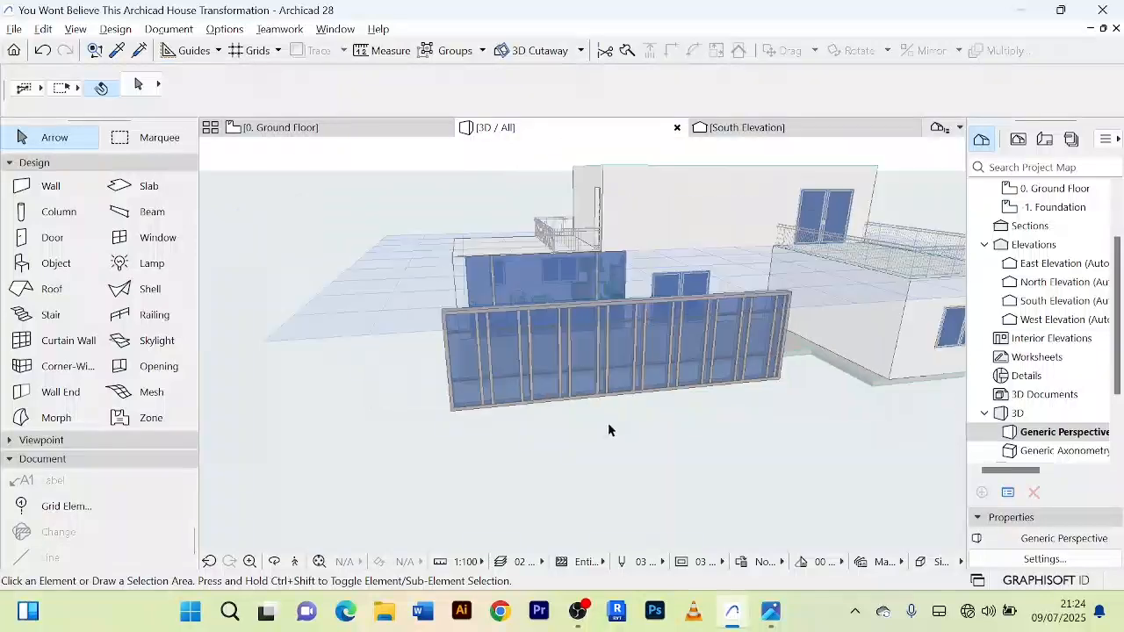
pyautogui.moveTo(607, 423); pyautogui.dragTo(549, 410, button='middle')
pyautogui.scroll(4, 555, 356)
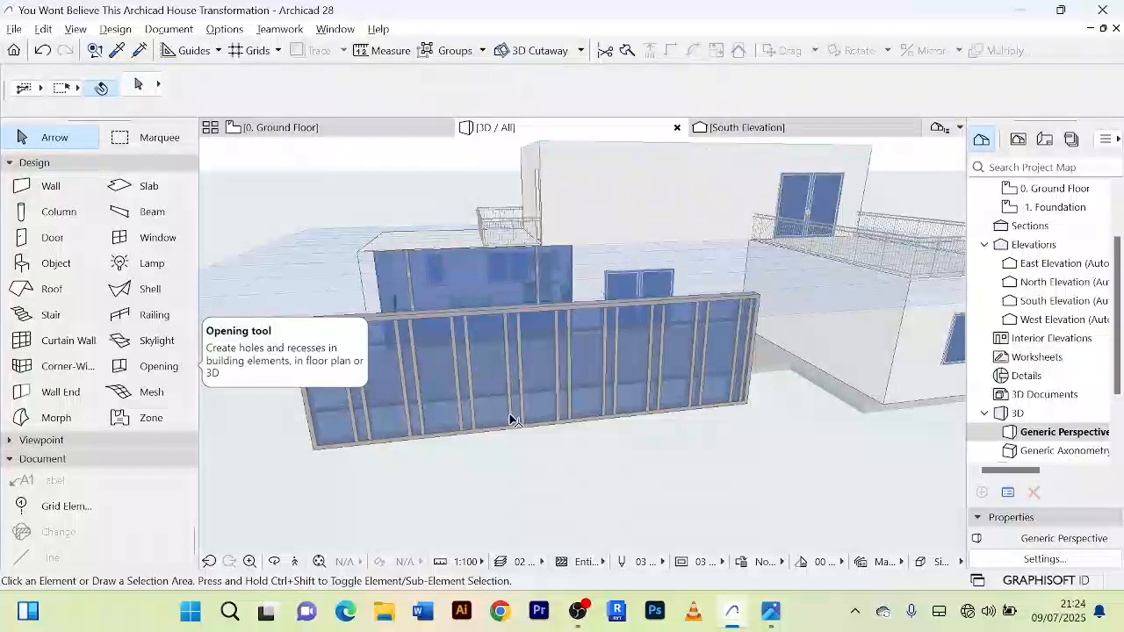
# Step: On the ground floor plan, flip the front curtain wall to its opposite side and back again
pyautogui.click(290, 127)
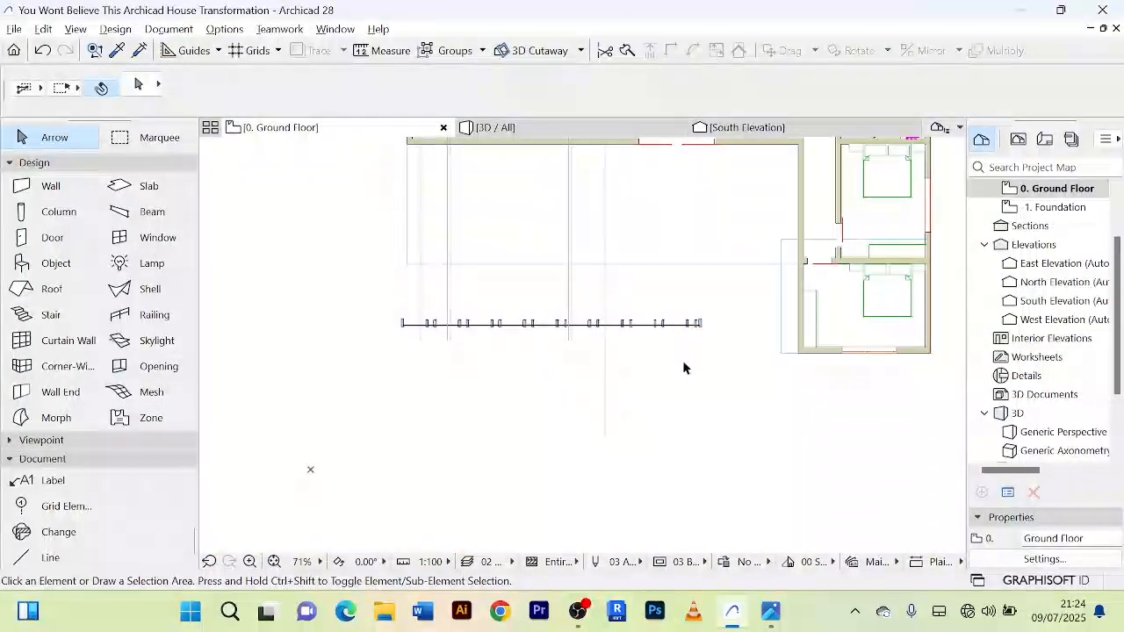
pyautogui.moveTo(685, 351); pyautogui.dragTo(633, 360, button='middle')
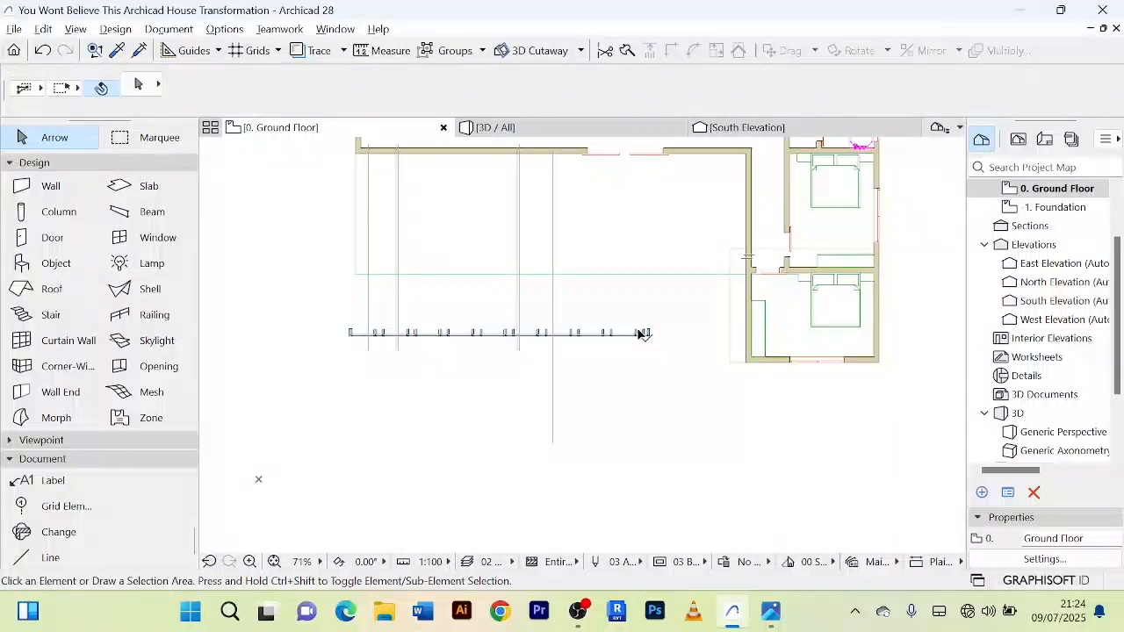
pyautogui.click(575, 332)
pyautogui.scroll(3, 634, 388)
pyautogui.scroll(-3, 634, 388)
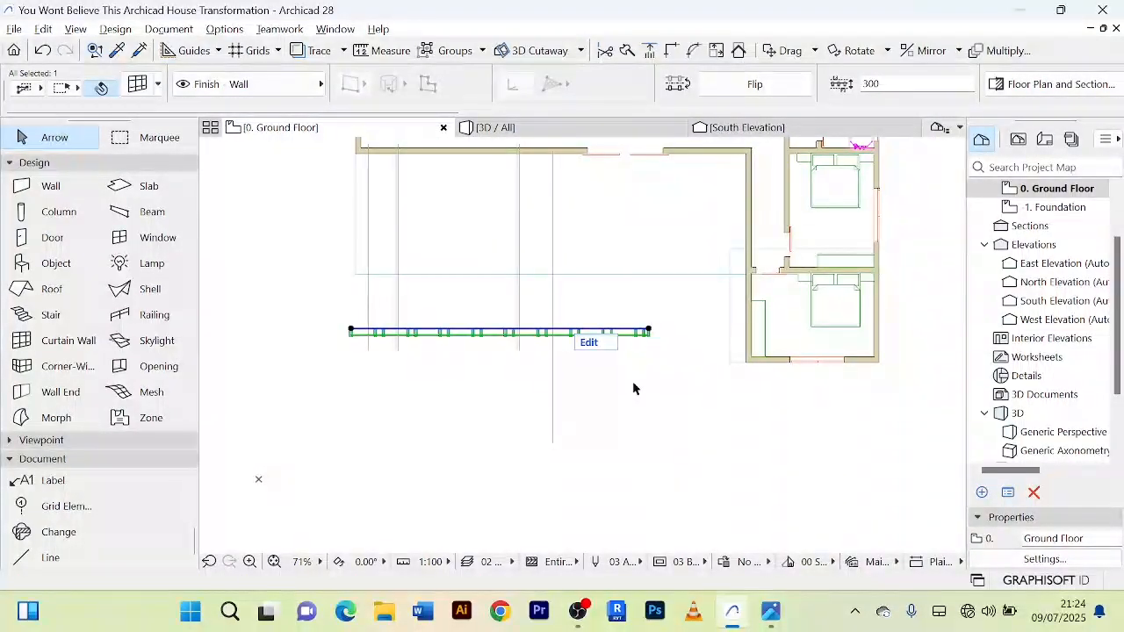
pyautogui.click(776, 86)
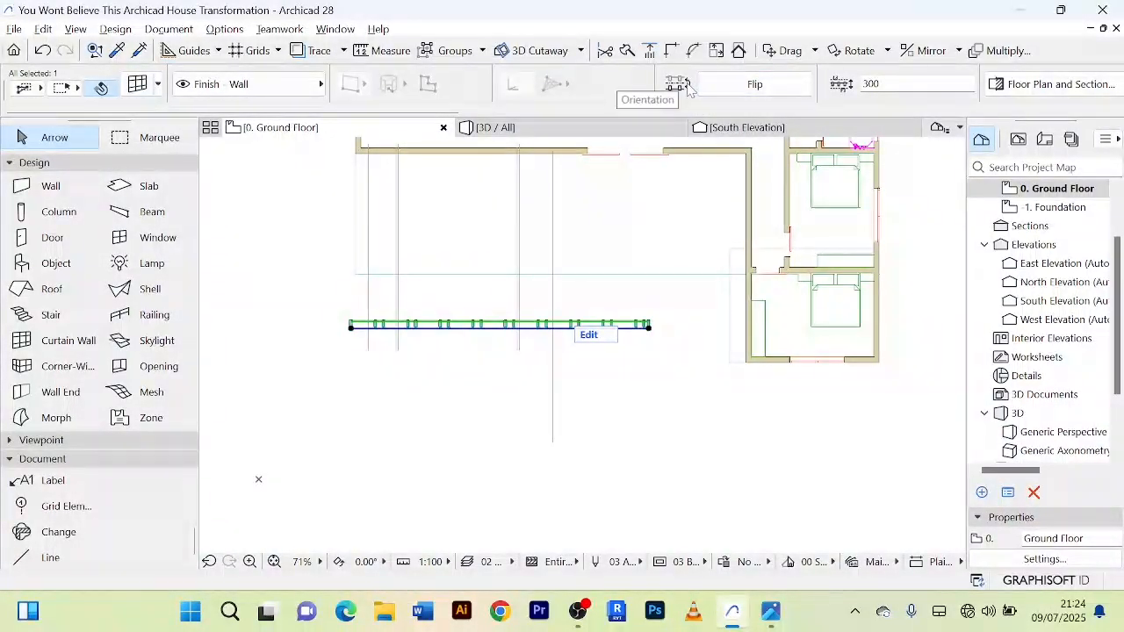
pyautogui.click(790, 88)
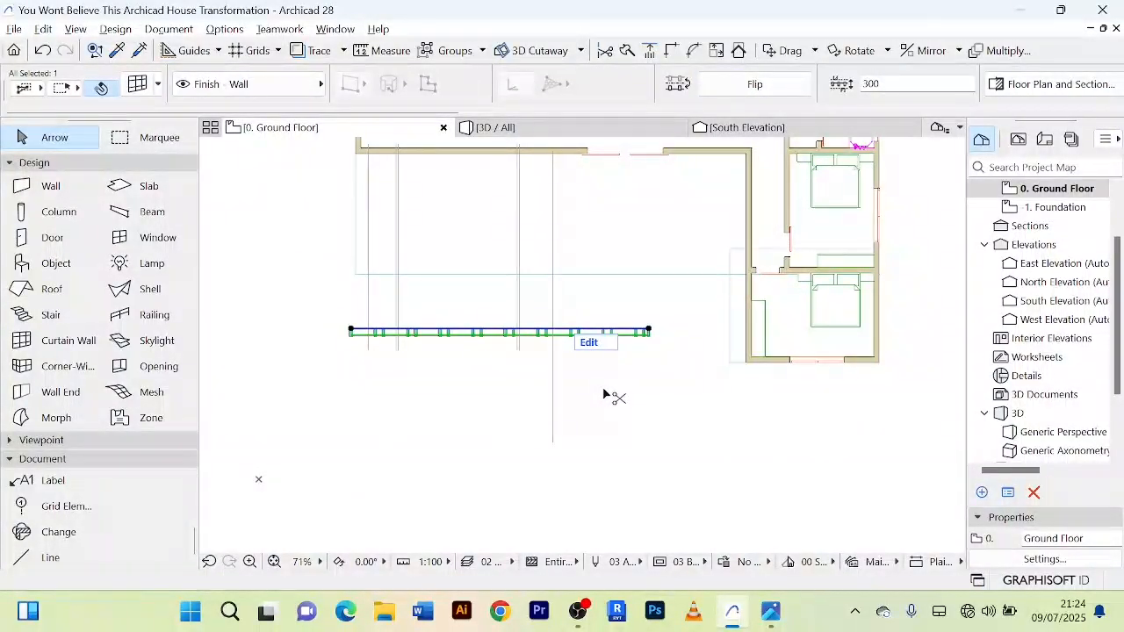
# Step: Rotate the curtain wall 90° clockwise about its end nearest the bedroom wing, so it runs parallel to the wing's side wall
pyautogui.hotkey('ctrl', 'e')
pyautogui.click(648, 330)
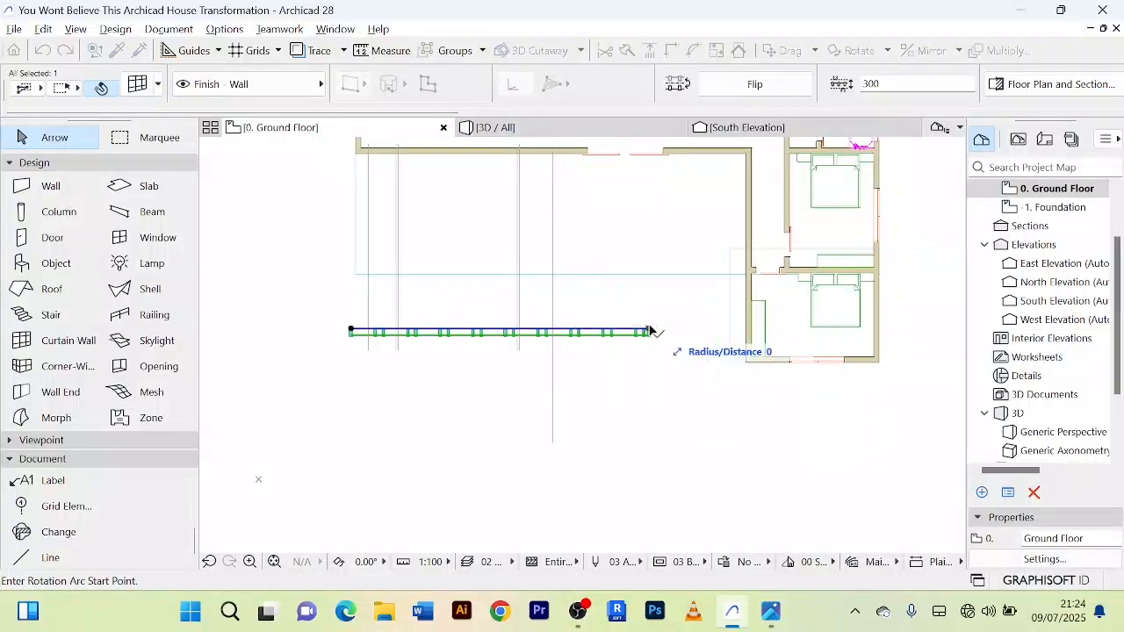
pyautogui.click(651, 455)
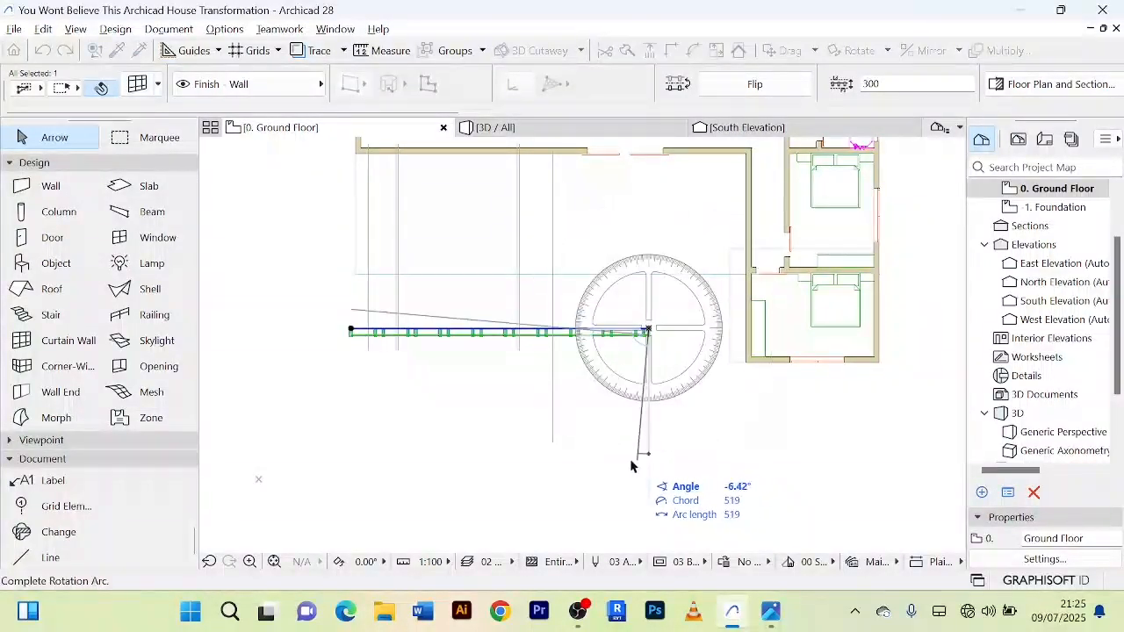
pyautogui.click(464, 332)
pyautogui.scroll(-3, 697, 369)
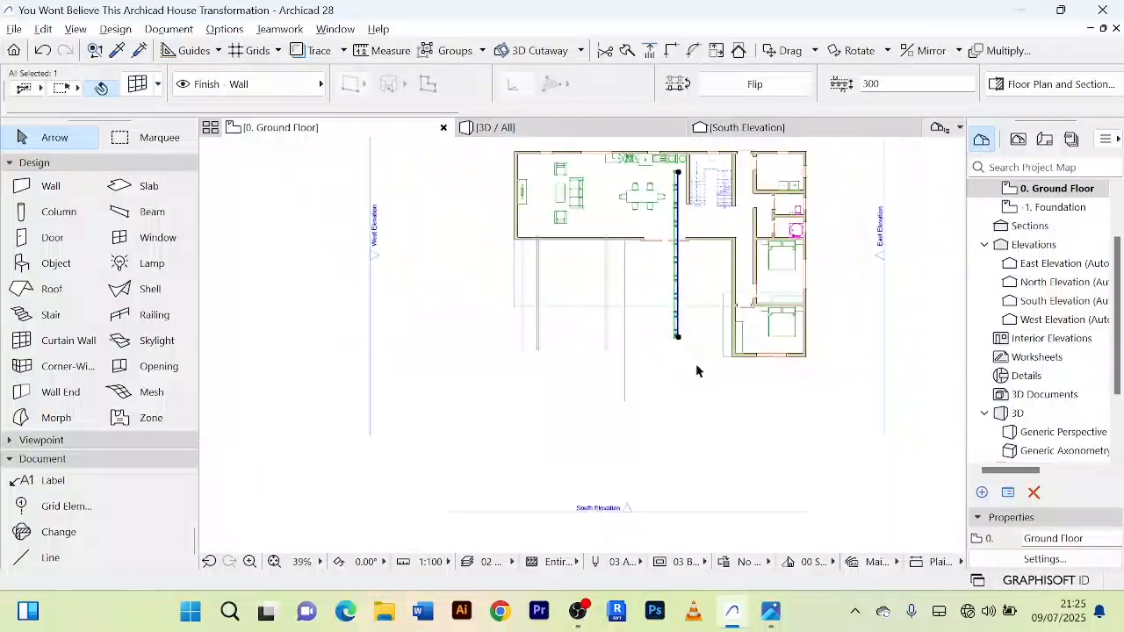
# Step: Move the rotated curtain wall onto the side wall of the bedroom wing, with its inner end at the house's front wall
pyautogui.scroll(5, 639, 334)
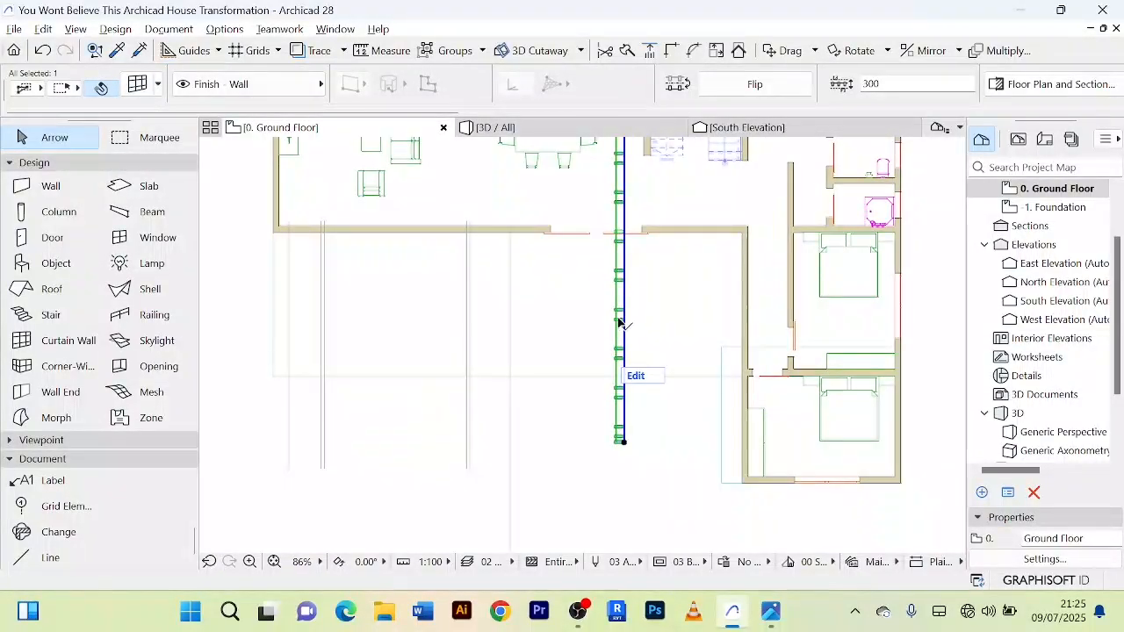
pyautogui.hotkey('ctrl', 'd')
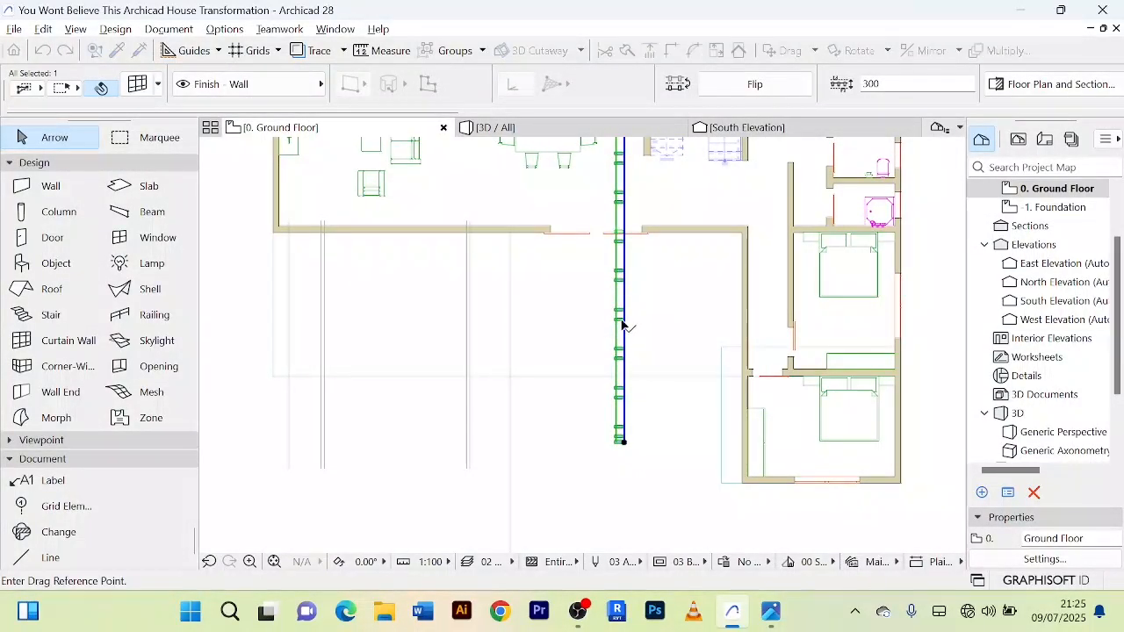
pyautogui.click(619, 318)
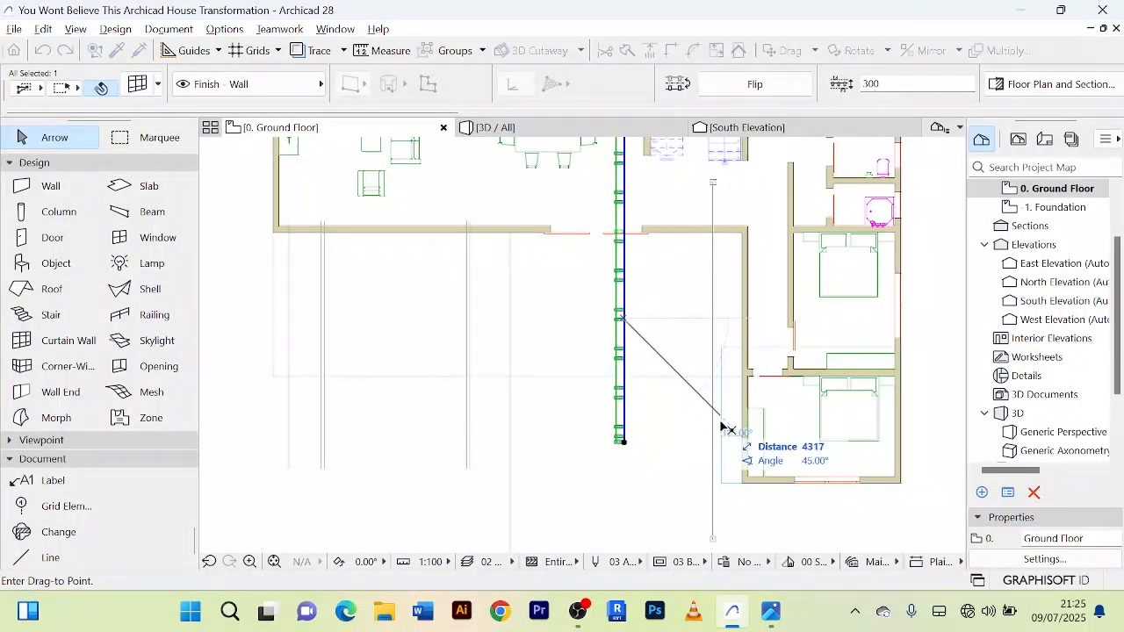
pyautogui.click(750, 472)
pyautogui.scroll(4, 628, 453)
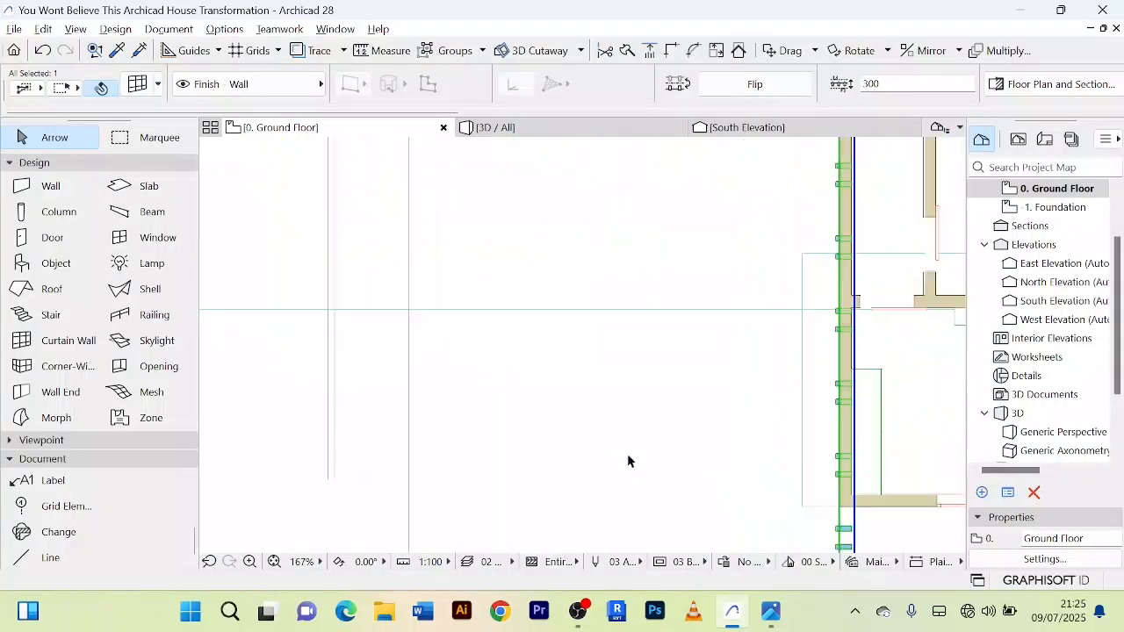
# Step: Shift the curtain wall about 600 mm outward from the bedroom wing's side wall, and delete that side wall
pyautogui.scroll(-5, 712, 284)
pyautogui.scroll(7, 715, 217)
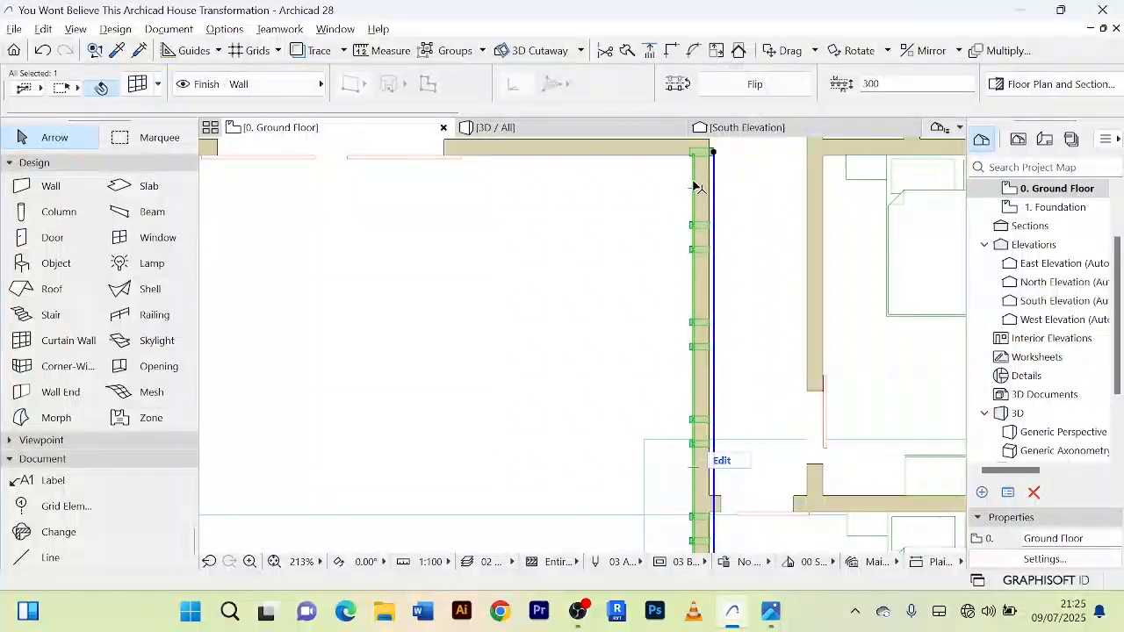
pyautogui.click(702, 231)
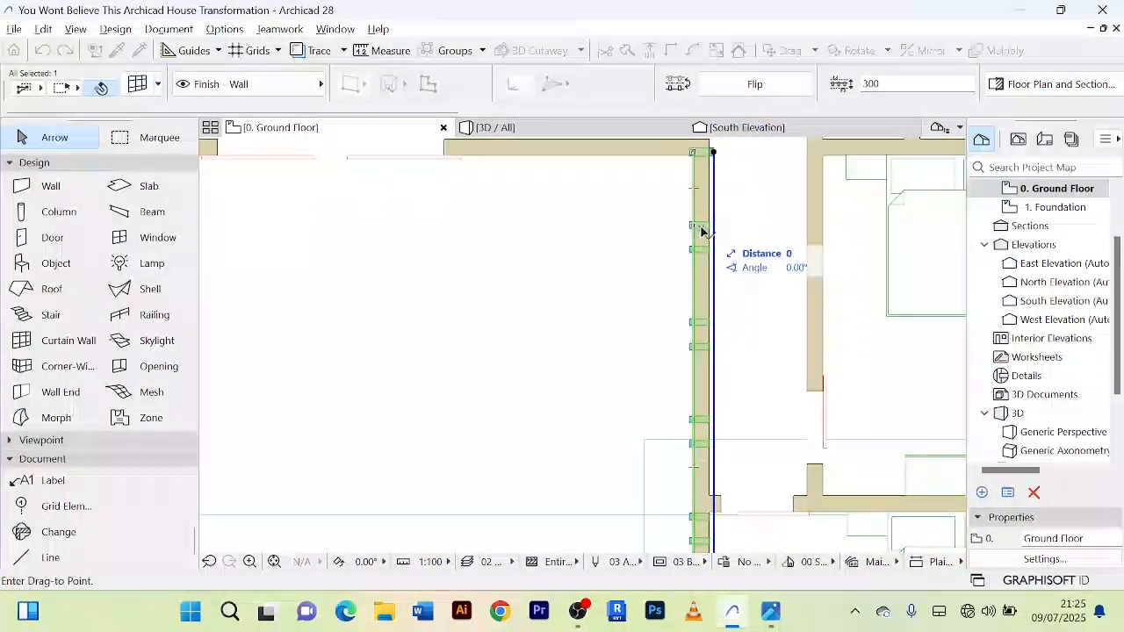
pyautogui.click(656, 235)
pyautogui.click(708, 222)
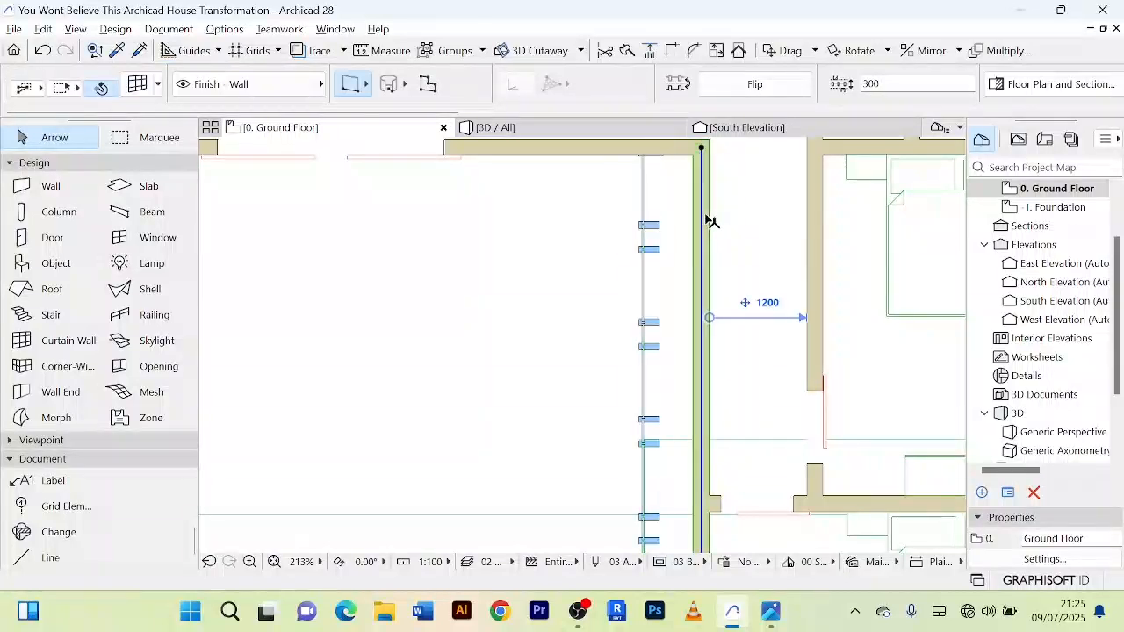
pyautogui.press('Delete')
pyautogui.scroll(-1, 712, 222)
pyautogui.scroll(2, 694, 225)
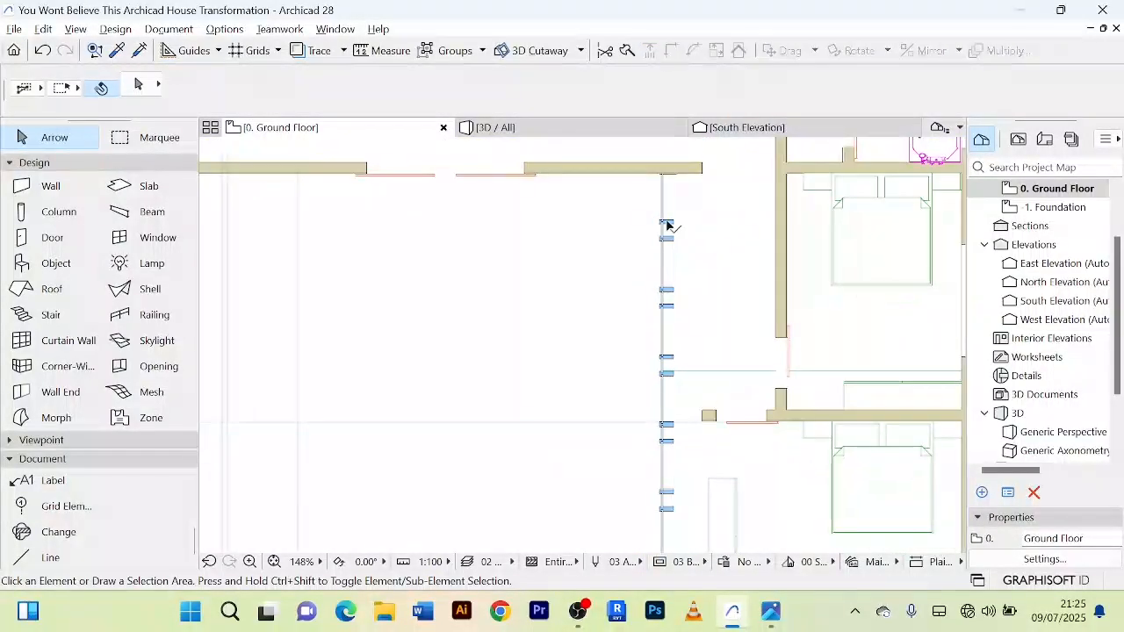
# Step: Move the curtain wall about 690 mm back toward the bedroom wing, to the open end of the remaining front wall
pyautogui.click(670, 226)
pyautogui.scroll(2, 672, 226)
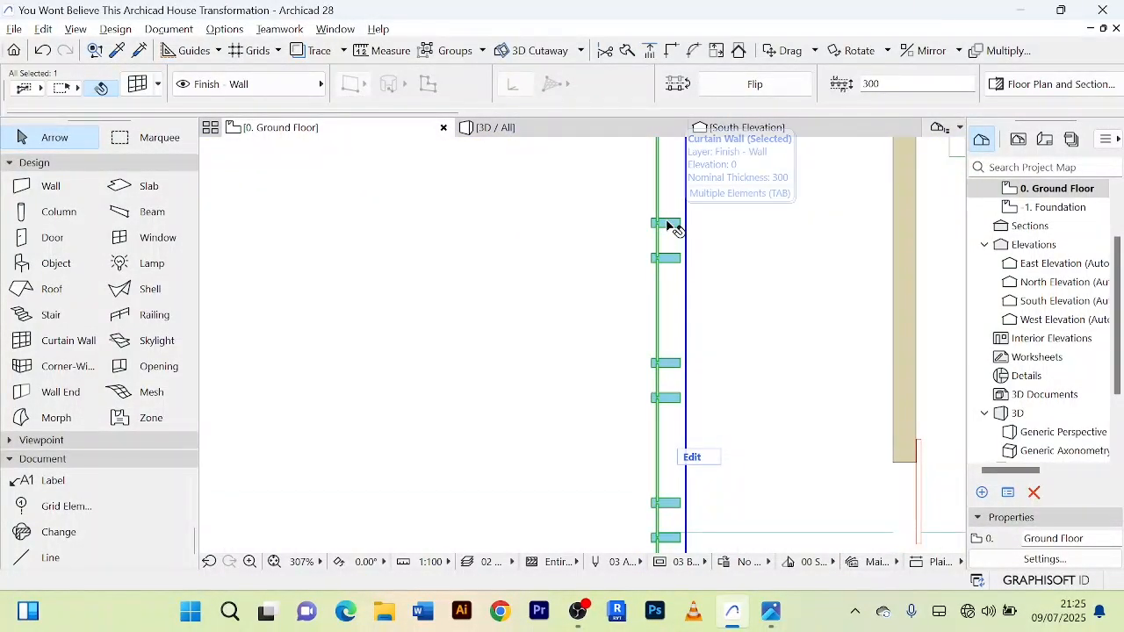
pyautogui.hotkey('ctrl', 'd')
pyautogui.scroll(-3, 670, 226)
pyautogui.moveTo(707, 228); pyautogui.dragTo(708, 302, button='middle')
pyautogui.scroll(-1, 687, 289)
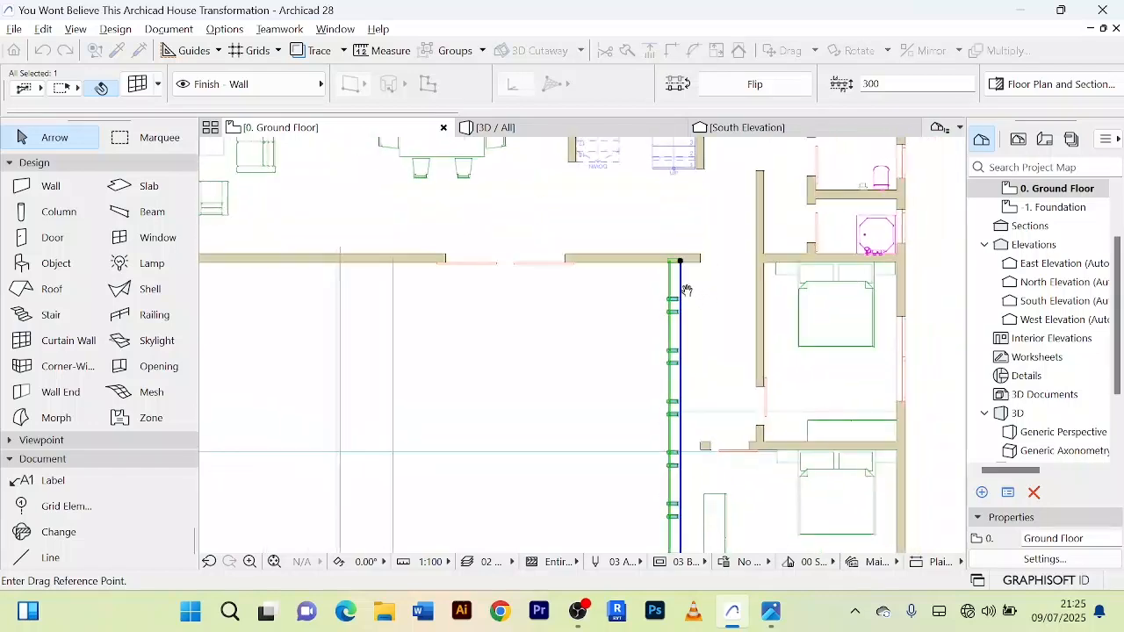
pyautogui.scroll(6, 681, 281)
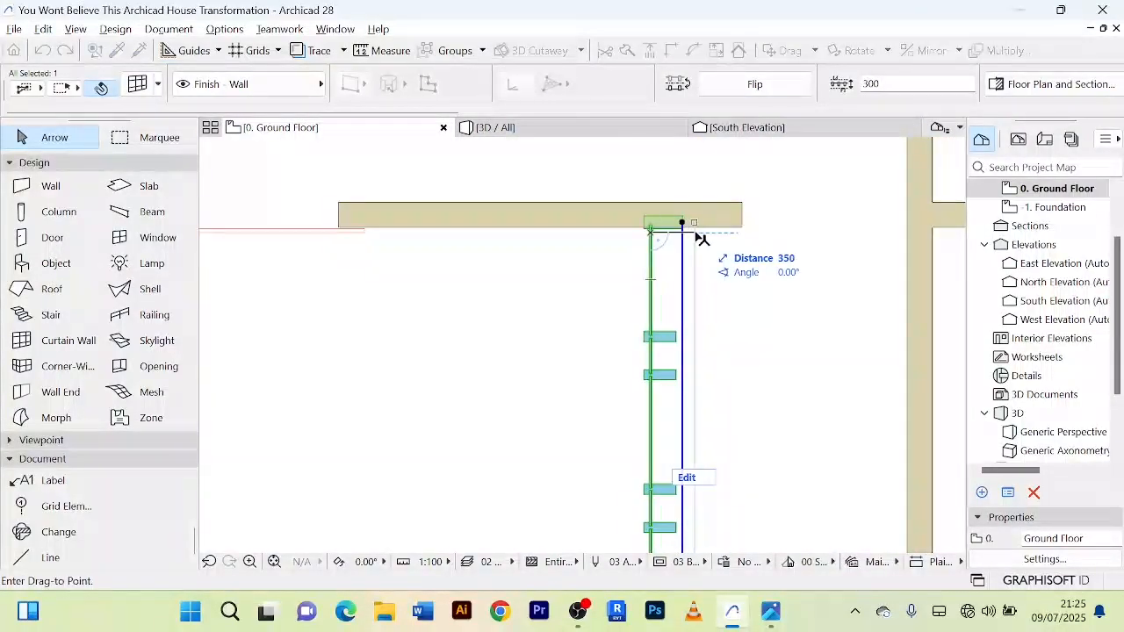
pyautogui.click(745, 239)
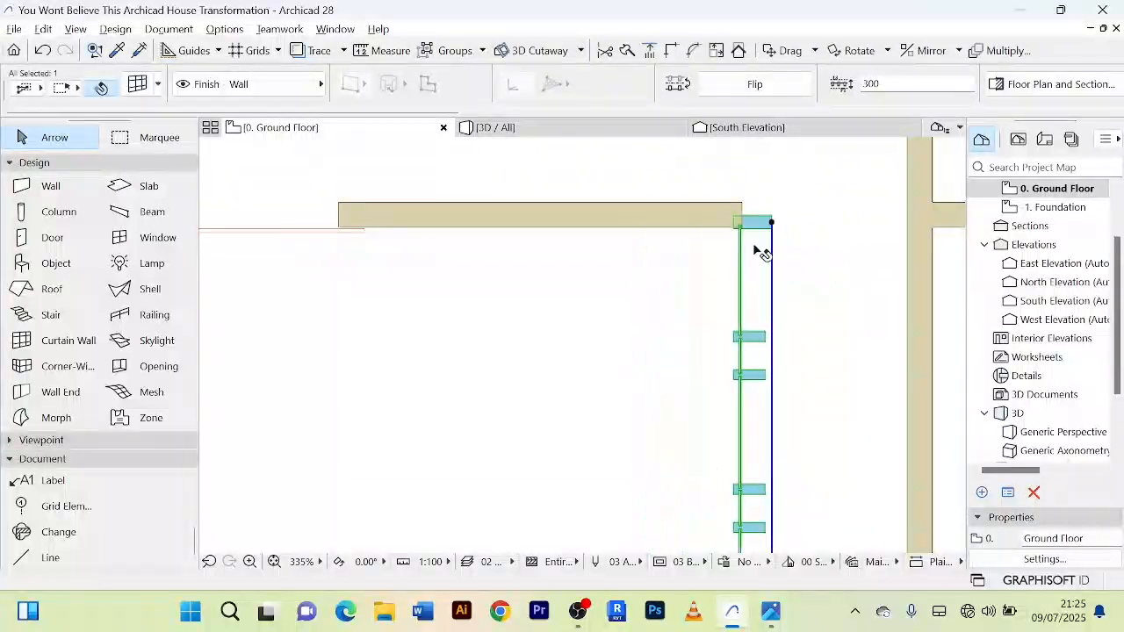
# Step: Move the curtain wall slightly back so its end frame overlaps the end of the front wall
pyautogui.scroll(-4, 765, 259)
pyautogui.scroll(4, 755, 246)
pyautogui.scroll(2, 752, 244)
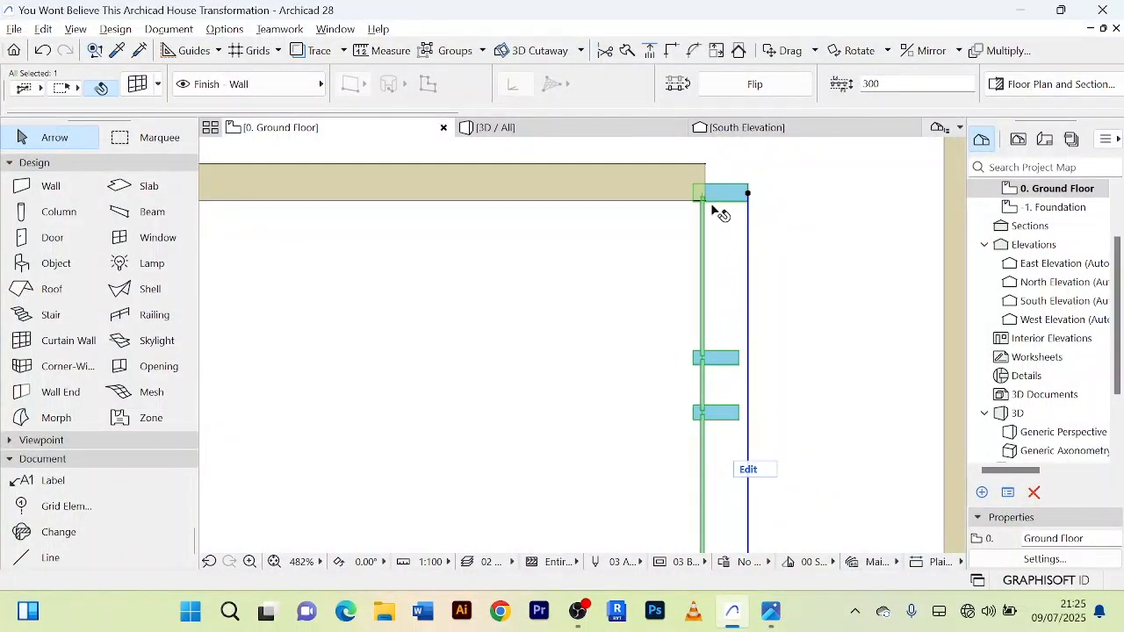
pyautogui.hotkey('ctrl', 'd')
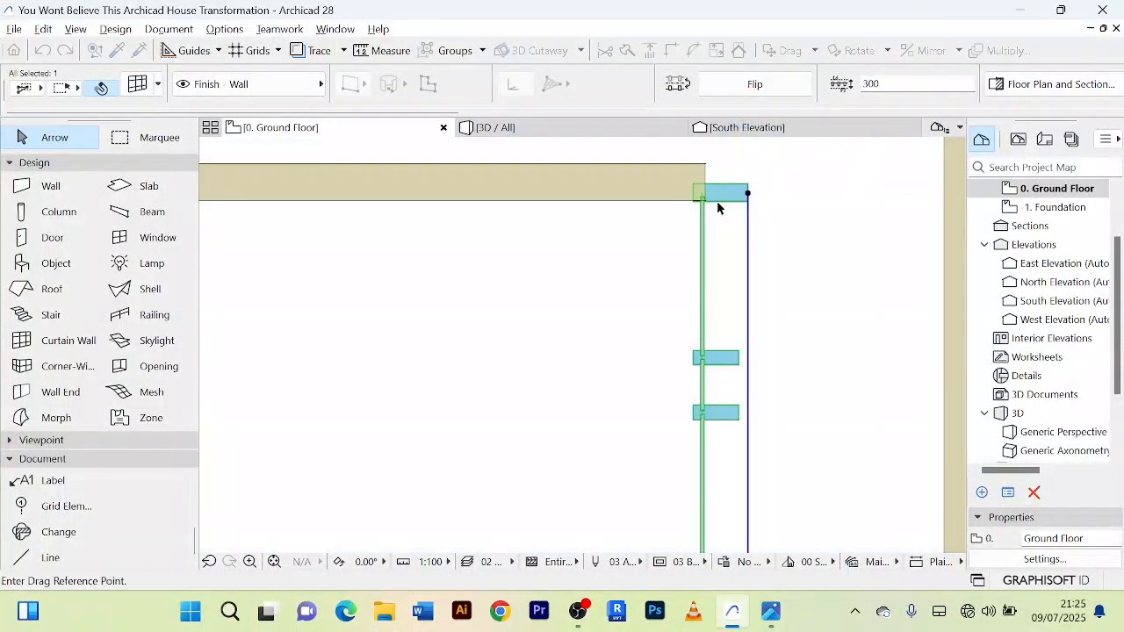
pyautogui.click(702, 214)
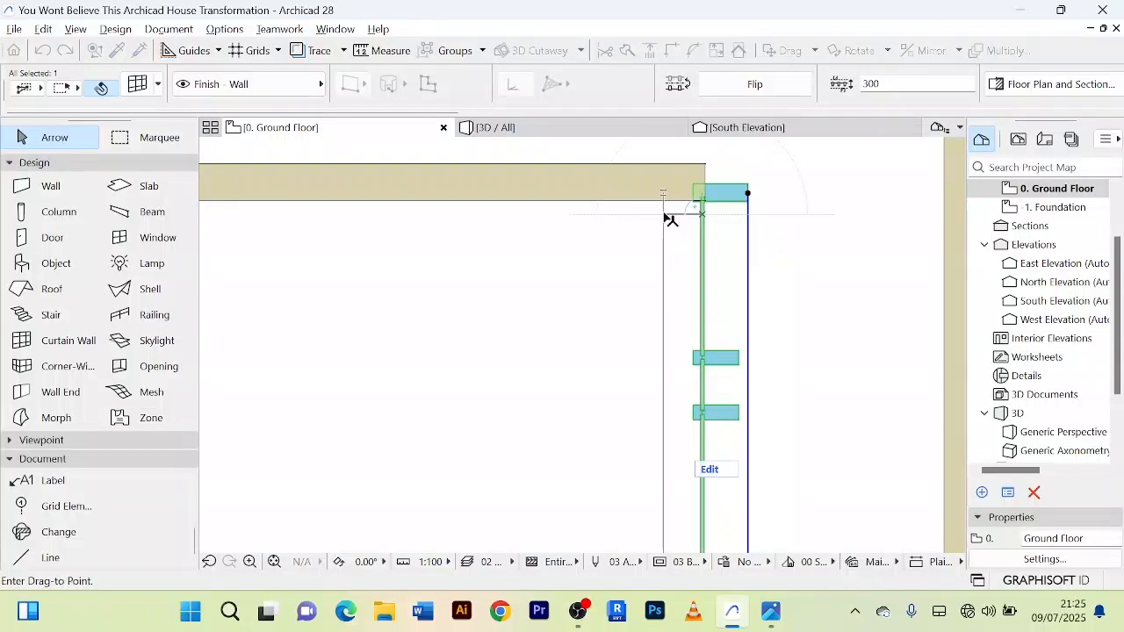
pyautogui.click(666, 216)
# Step: Fine-align the curtain wall so its reference line meets the end face of the front wall
pyautogui.scroll(3, 665, 214)
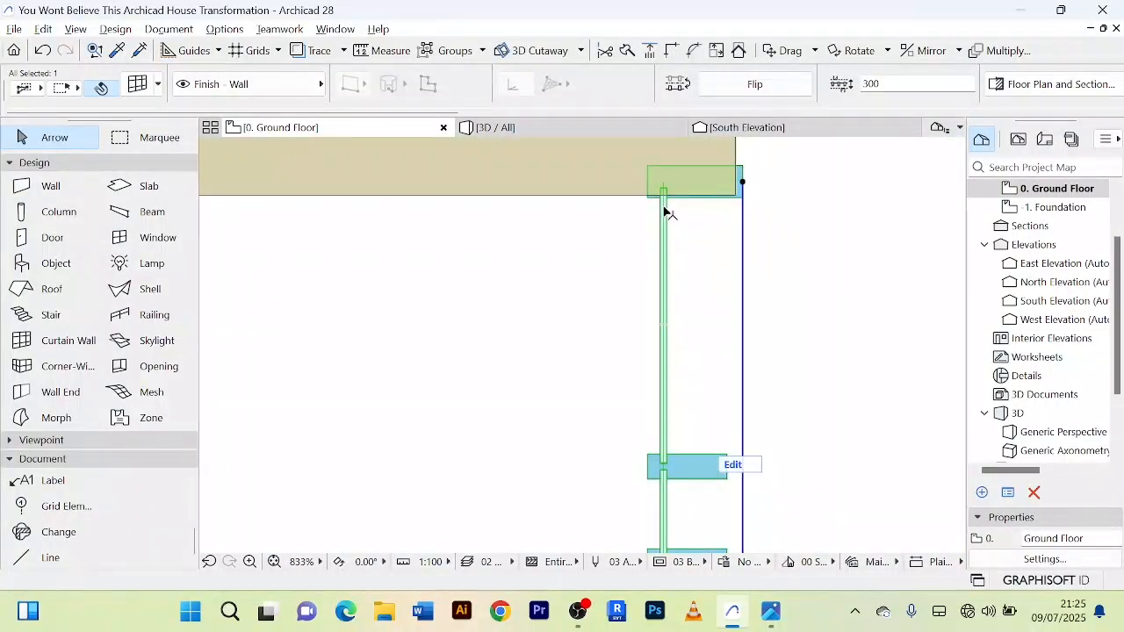
pyautogui.hotkey('ctrl', 'd')
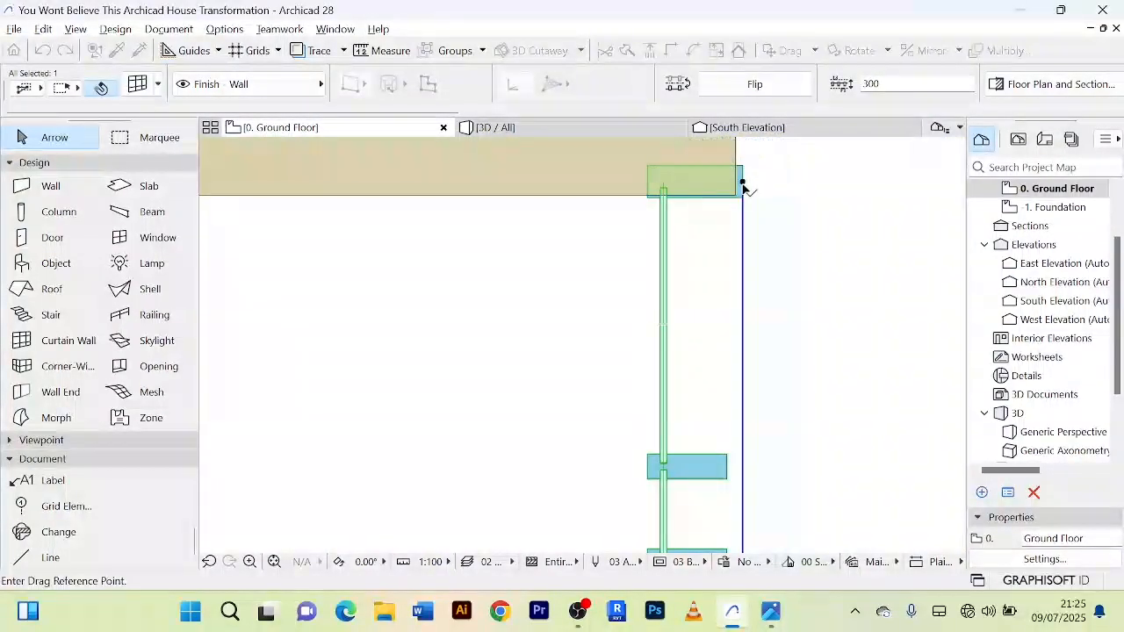
pyautogui.click(744, 186)
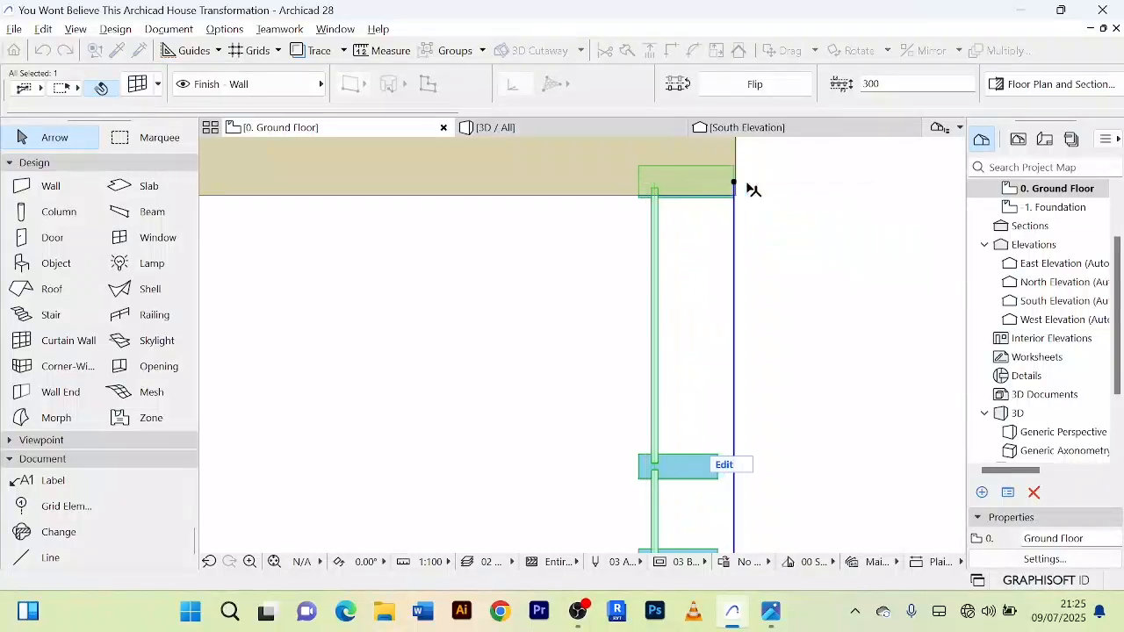
pyautogui.scroll(-9, 765, 193)
pyautogui.scroll(-3, 765, 182)
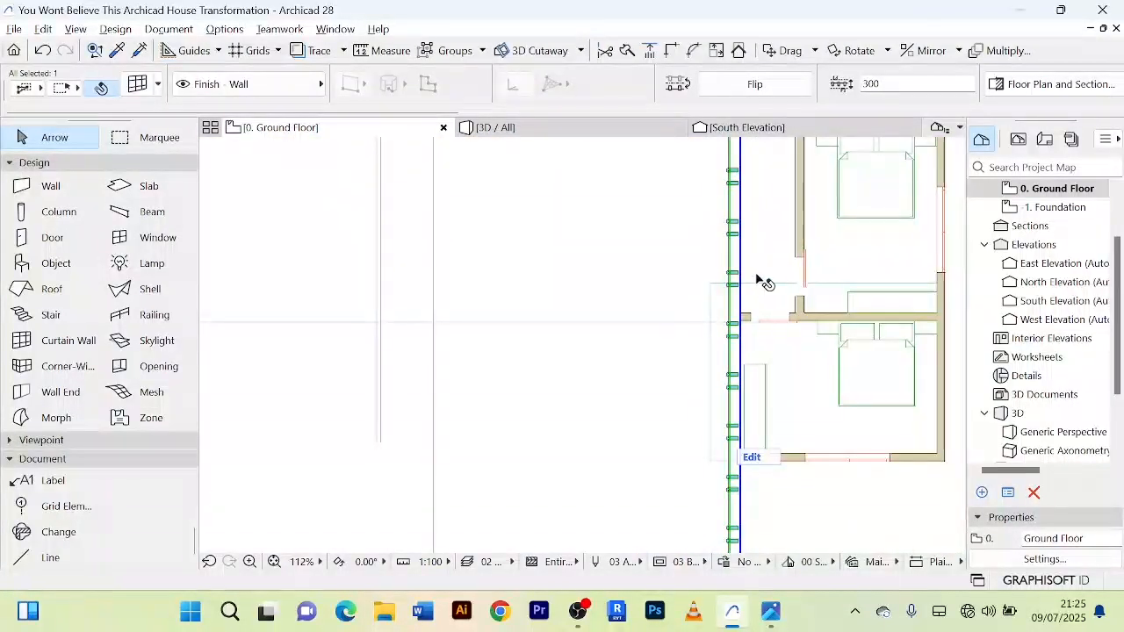
# Step: Shorten the curtain wall by moving its overhanging lower end node about 3300 mm back to the bedroom wing's front wall
pyautogui.moveTo(756, 279); pyautogui.dragTo(763, 173, button='middle')
pyautogui.scroll(-3, 763, 173)
pyautogui.scroll(5, 760, 336)
pyautogui.moveTo(755, 296); pyautogui.dragTo(686, 328, button='middle')
pyautogui.scroll(4, 748, 323)
pyautogui.scroll(-5, 746, 320)
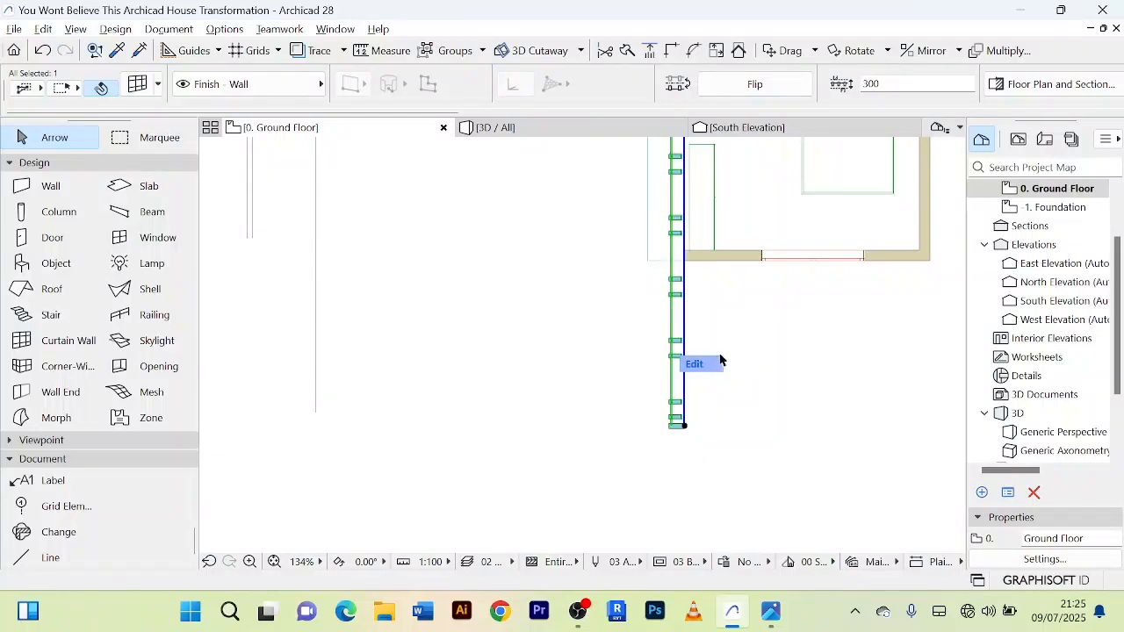
pyautogui.scroll(1, 773, 337)
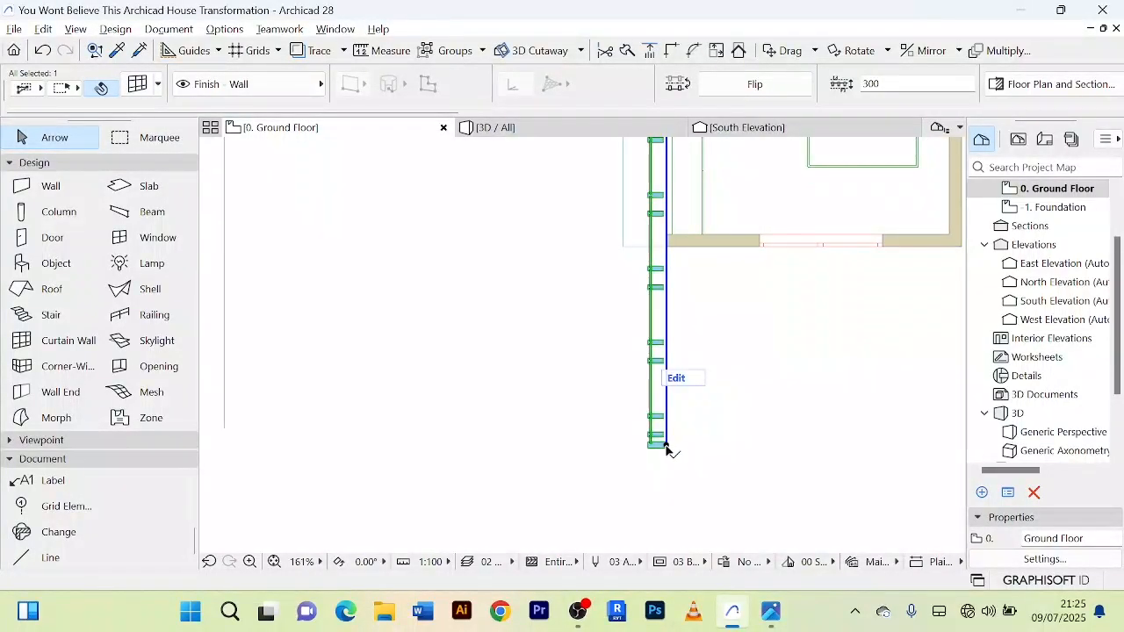
pyautogui.click(665, 446)
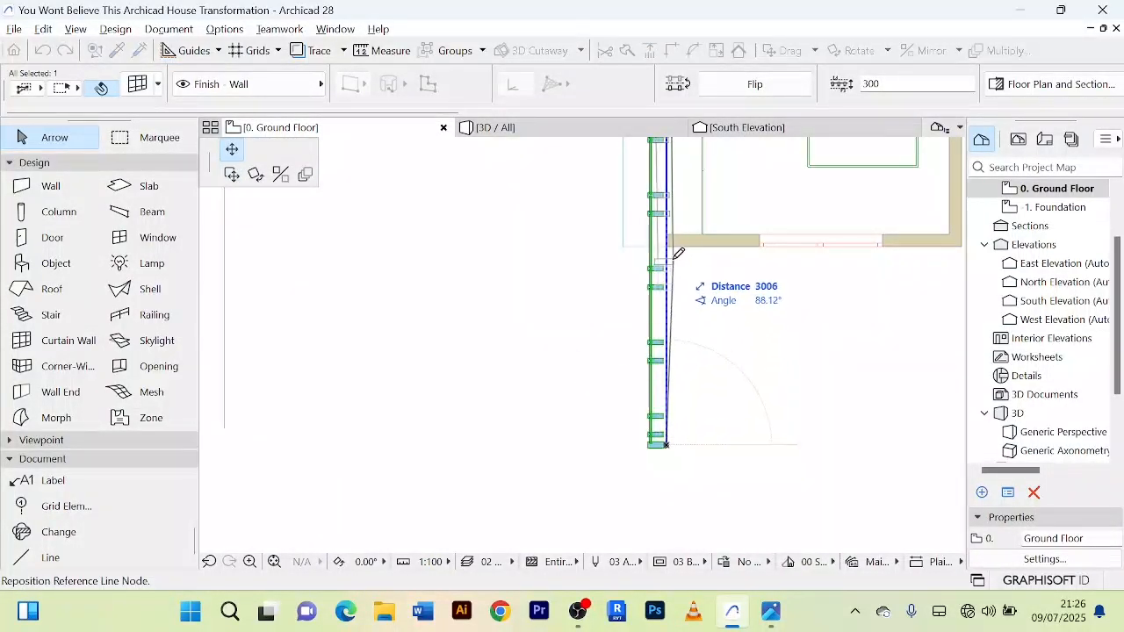
pyautogui.scroll(5, 674, 235)
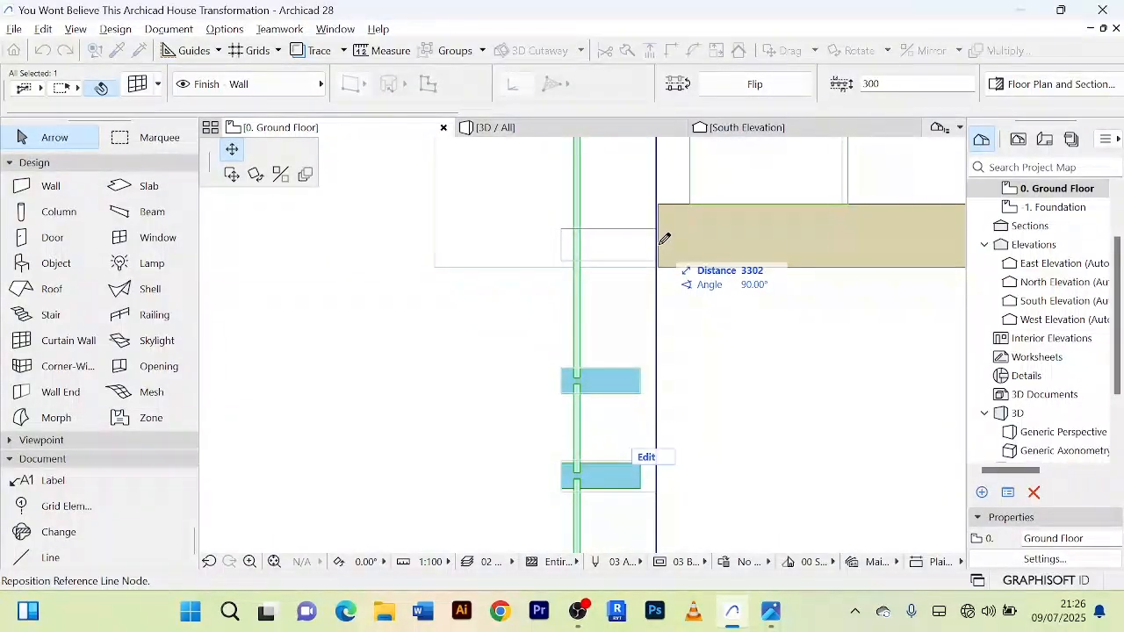
pyautogui.click(660, 248)
pyautogui.scroll(-10, 664, 318)
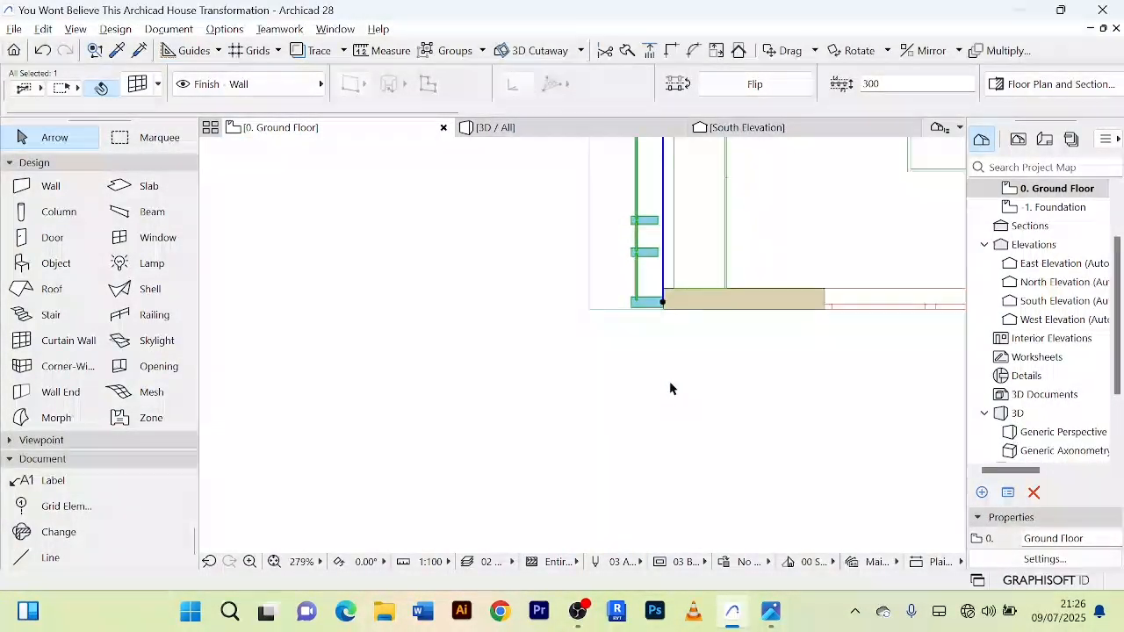
pyautogui.click(631, 428)
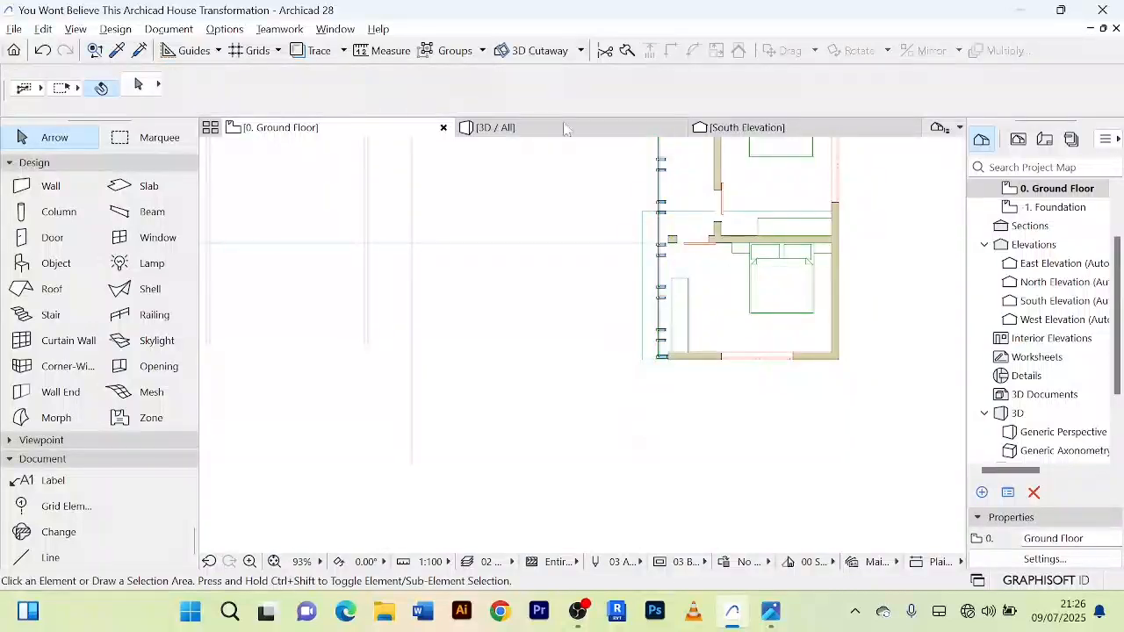
# Step: Inspect the shortened curtain wall and its fit against the bedroom wing in the 3D view
pyautogui.click(554, 132)
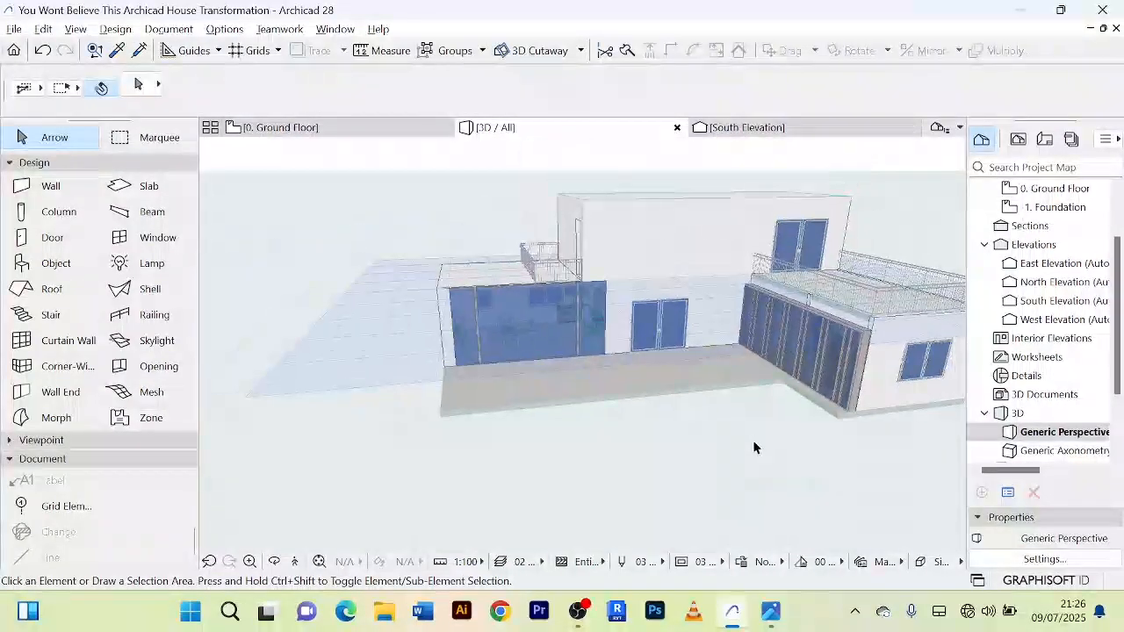
pyautogui.keyDown('shift'); pyautogui.moveTo(754, 442); pyautogui.dragTo(953, 449, button='middle'); pyautogui.keyUp('shift')
pyautogui.scroll(6, 746, 326)
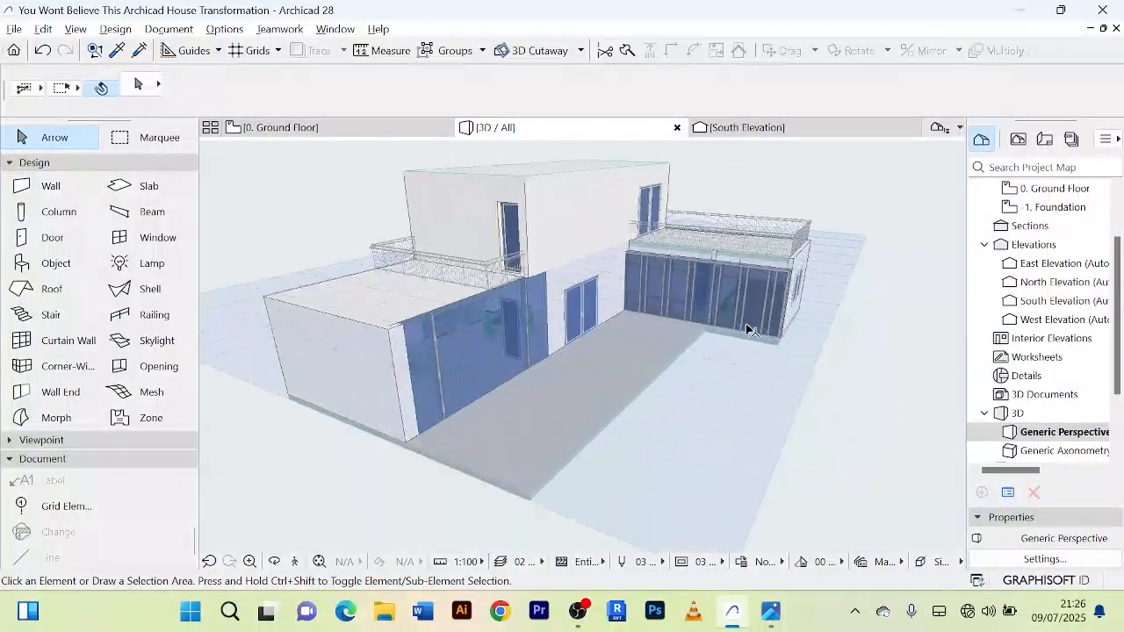
pyautogui.scroll(3, 740, 297)
pyautogui.scroll(-2, 738, 291)
pyautogui.keyDown('shift'); pyautogui.moveTo(738, 288); pyautogui.dragTo(606, 251, button='middle'); pyautogui.keyUp('shift')
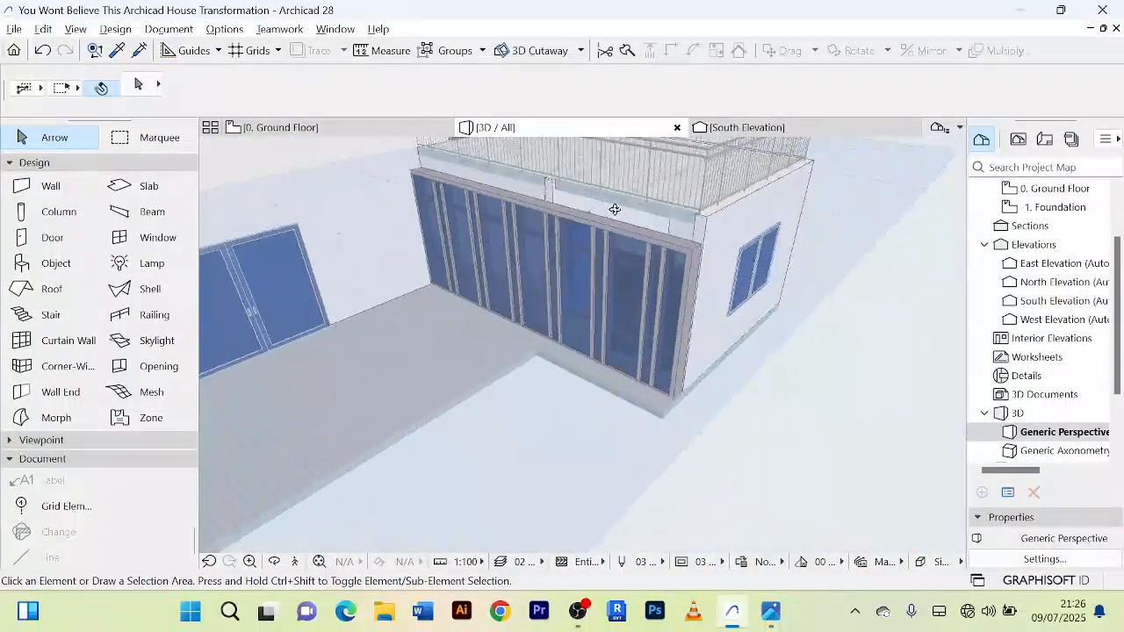
# Step: On the ground floor plan, draw a 7800 mm wall along the curtain wall, from the living area's front wall to the bedroom wing's front wall
pyautogui.click(347, 129)
pyautogui.scroll(-4, 661, 290)
pyautogui.moveTo(627, 379); pyautogui.dragTo(562, 343, button='middle')
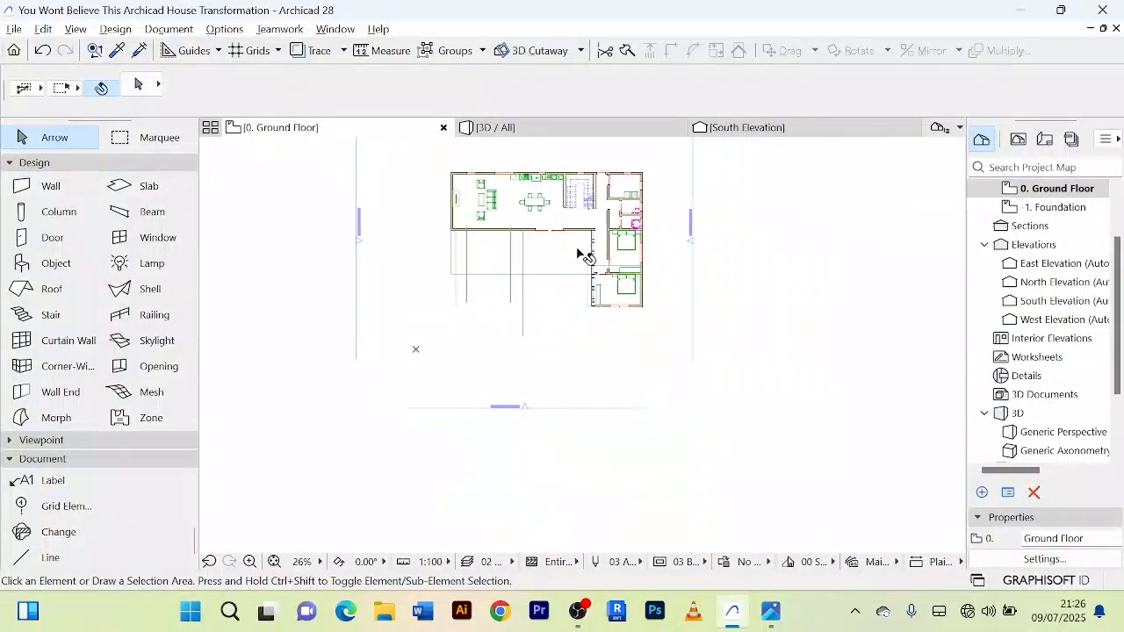
pyautogui.scroll(4, 579, 250)
pyautogui.scroll(-1, 580, 250)
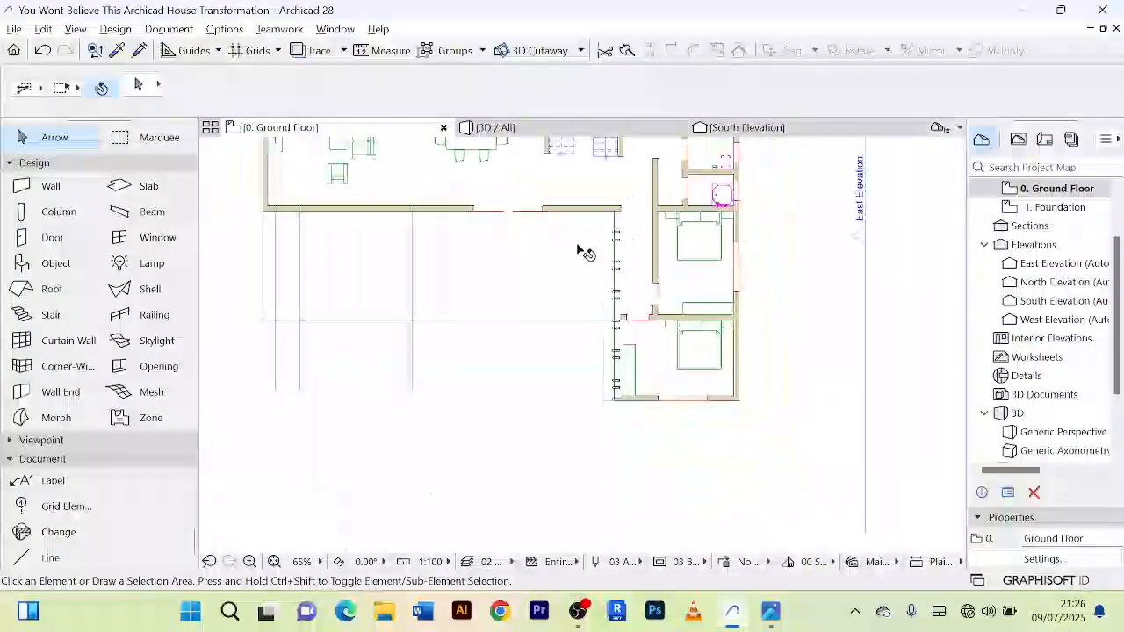
pyautogui.click(53, 186)
pyautogui.scroll(3, 610, 191)
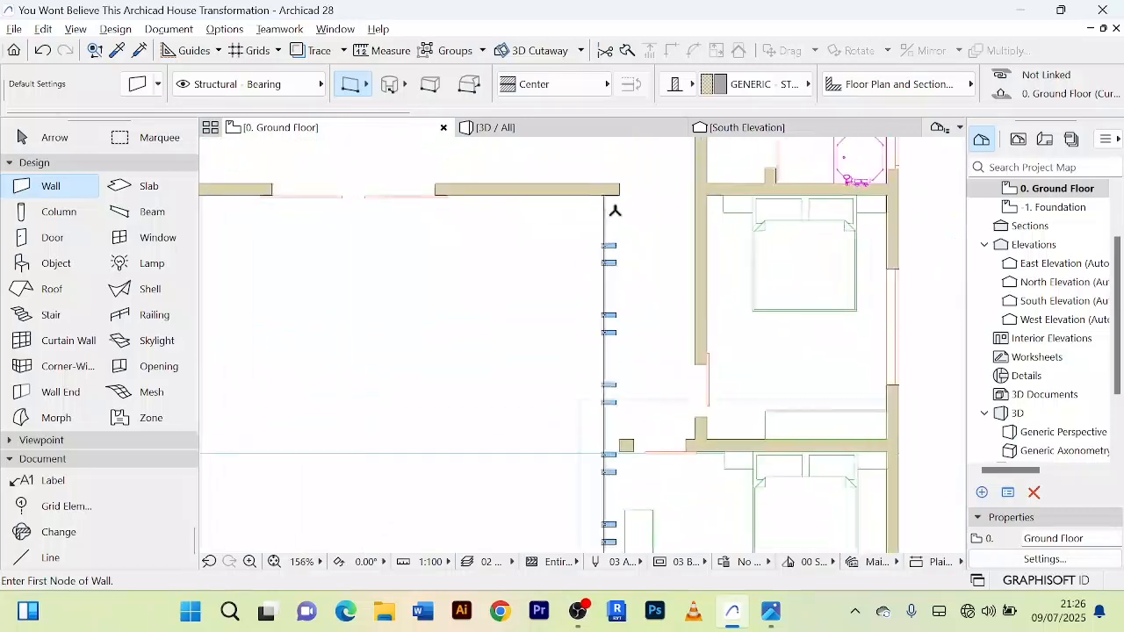
pyautogui.click(610, 191)
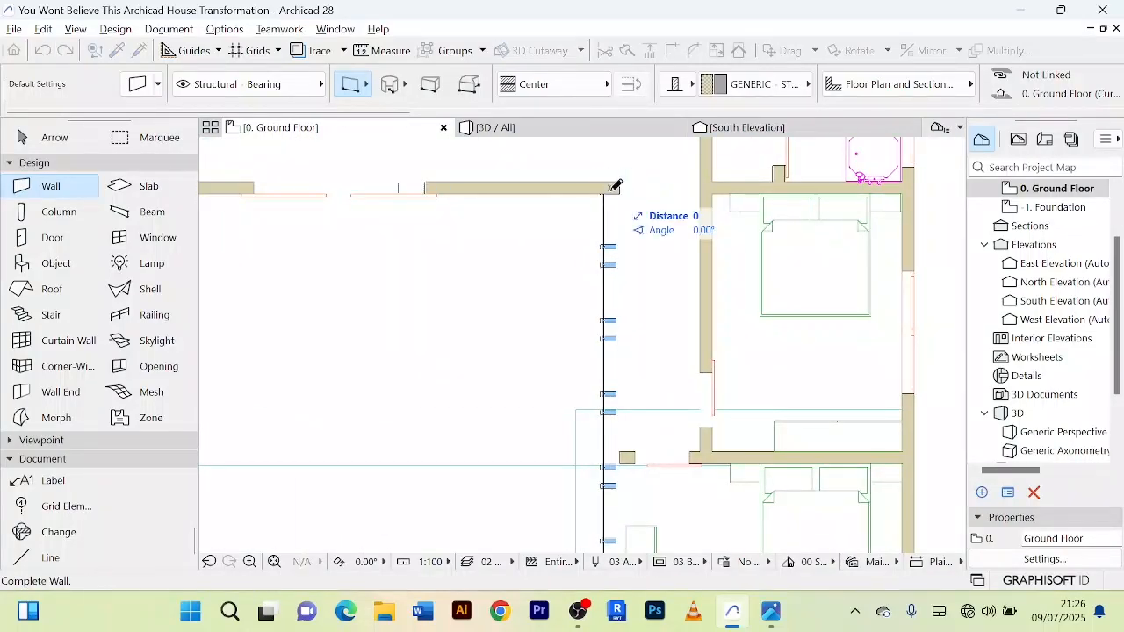
pyautogui.moveTo(614, 426); pyautogui.dragTo(622, 251, button='middle')
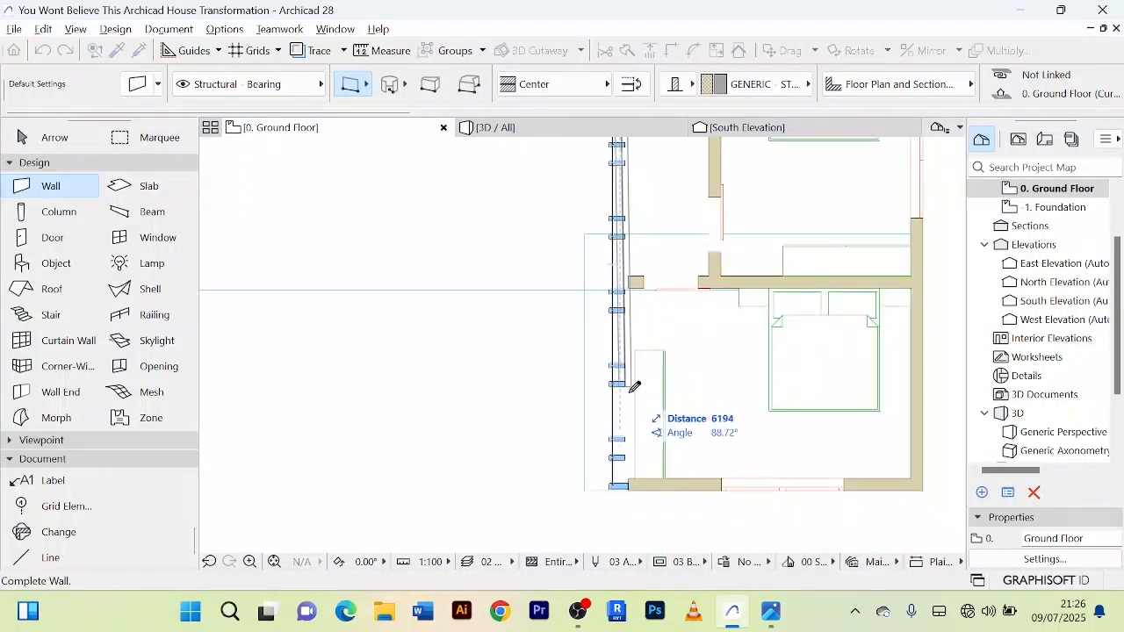
pyautogui.click(622, 489)
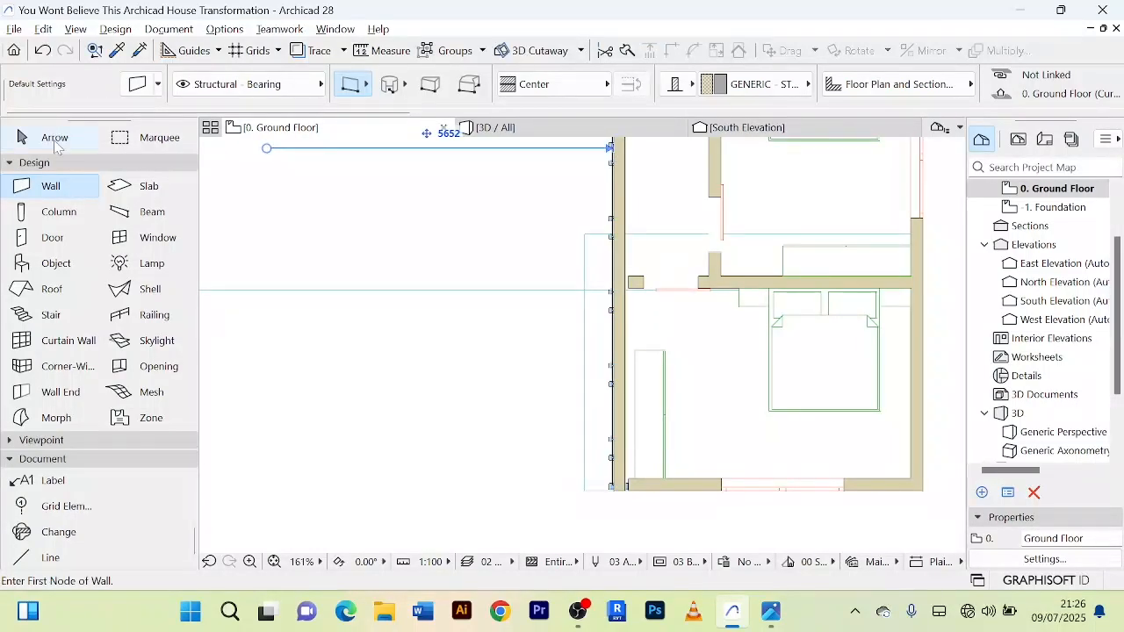
# Step: Join the new side wall to the bedroom wing's front wall with Intersect
pyautogui.click(54, 138)
pyautogui.click(628, 333)
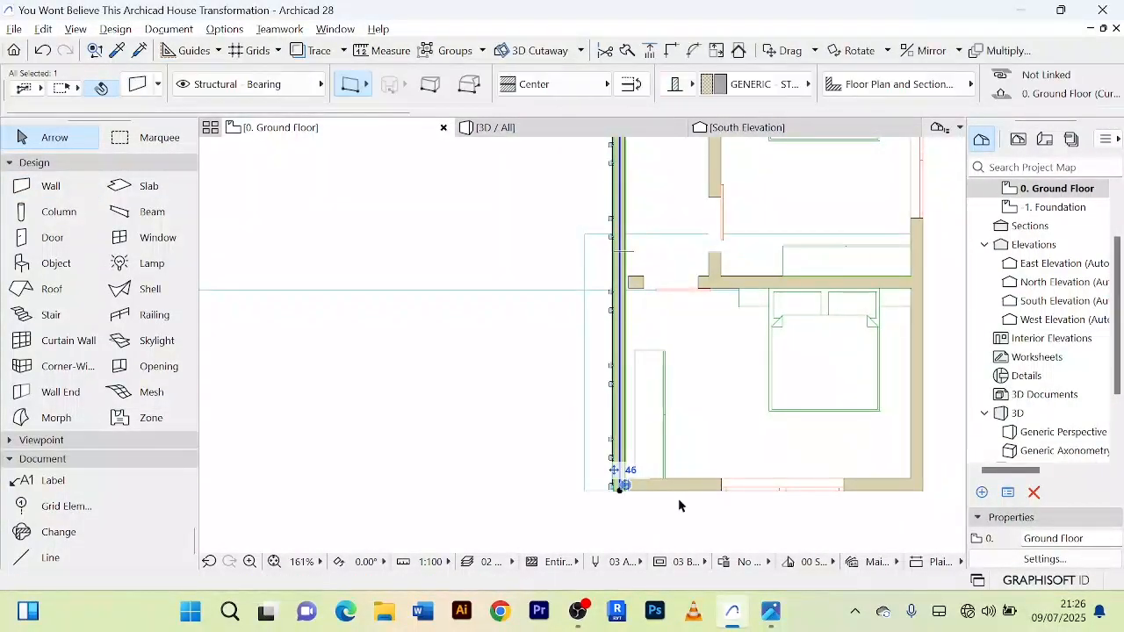
pyautogui.scroll(3, 676, 498)
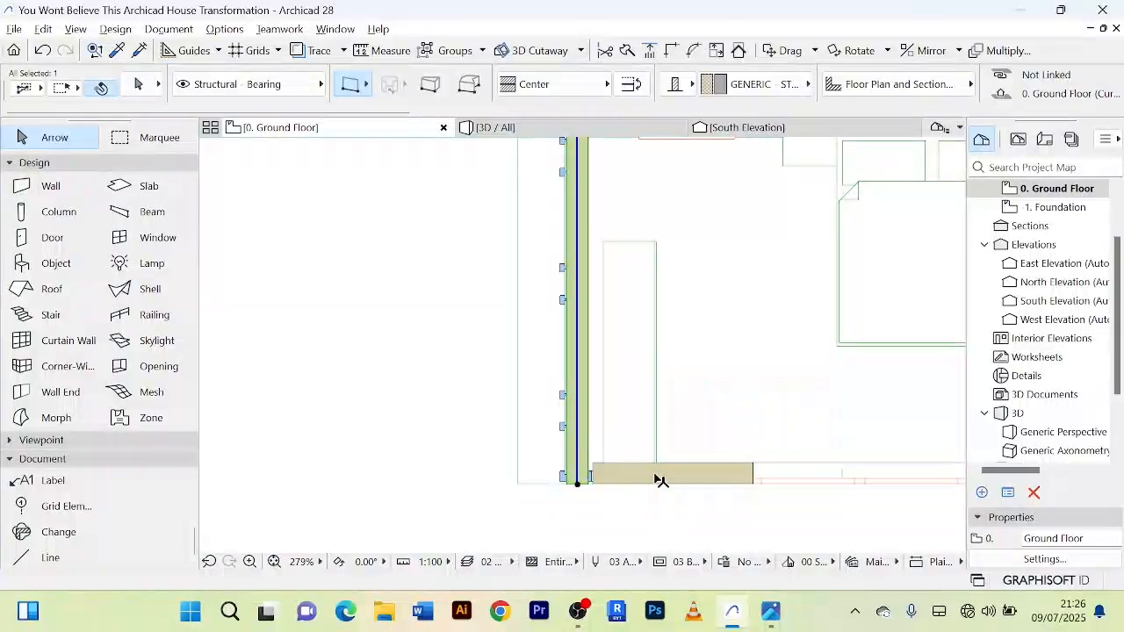
pyautogui.keyDown('shift'); pyautogui.click(659, 478); pyautogui.keyUp('shift')
pyautogui.scroll(-5, 570, 317)
pyautogui.moveTo(569, 317); pyautogui.dragTo(643, 372, button='middle')
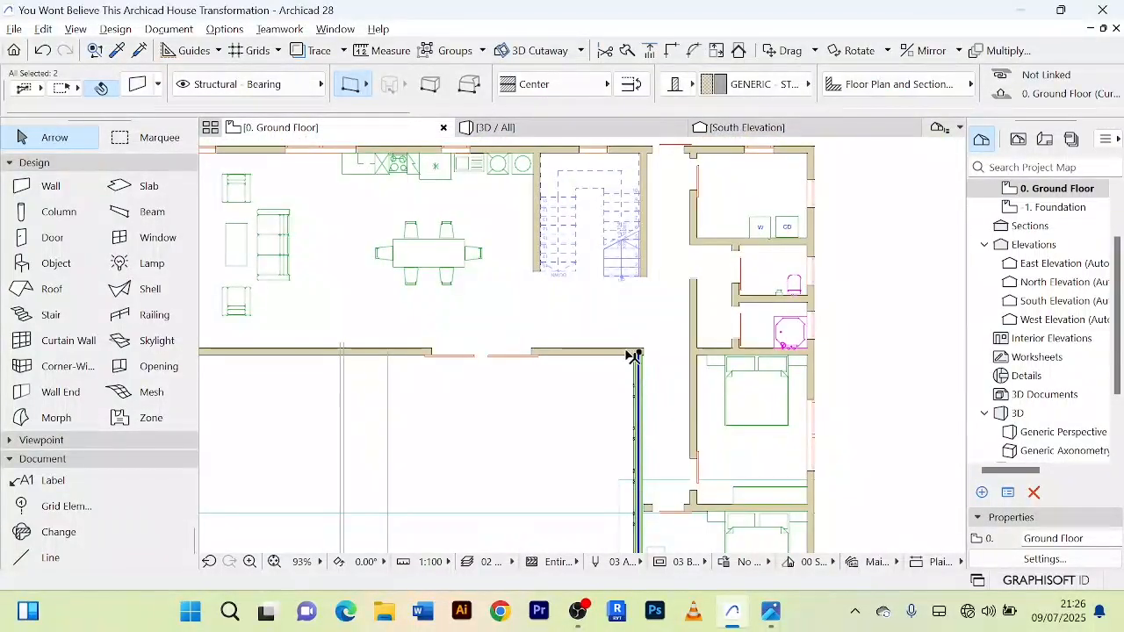
pyautogui.scroll(-2, 689, 140)
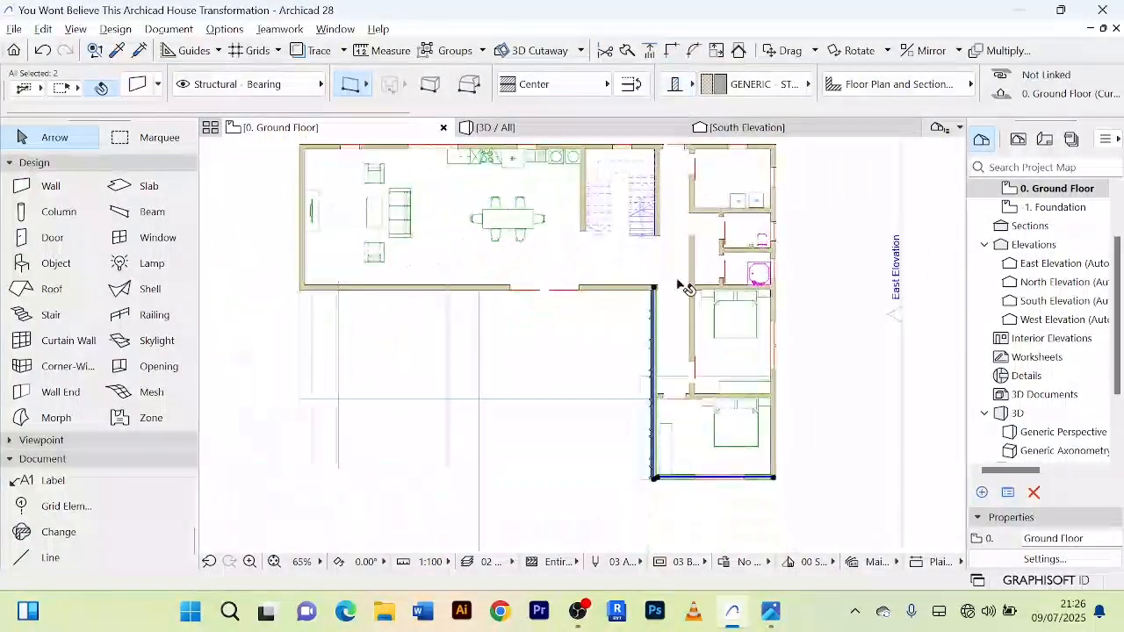
pyautogui.moveTo(682, 288); pyautogui.dragTo(670, 170, button='middle')
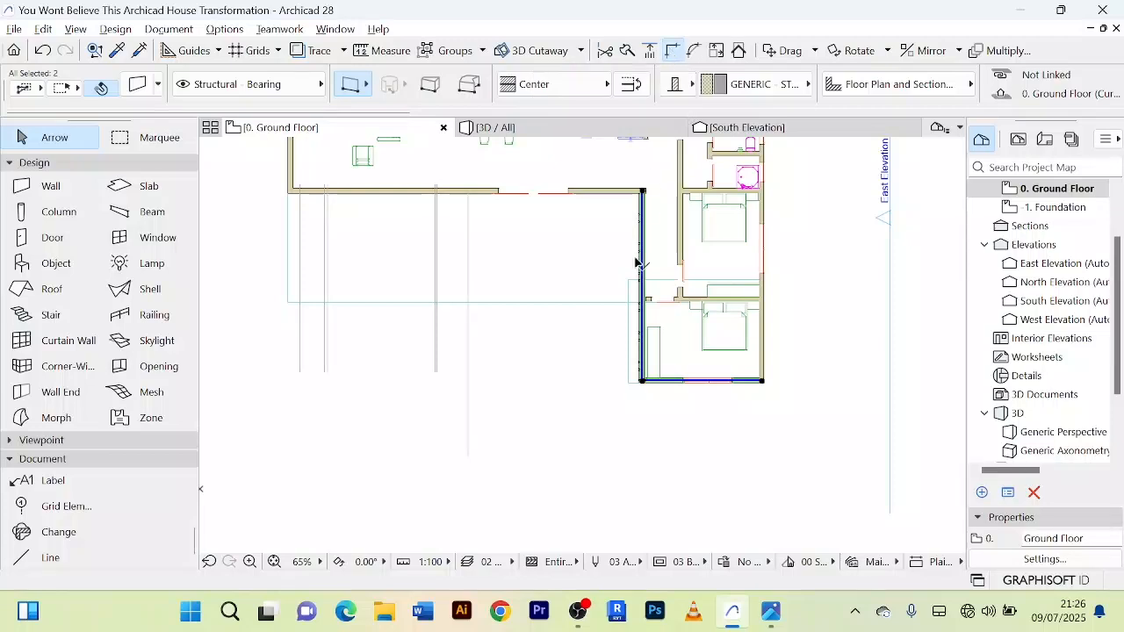
# Step: Intersect the new side wall with the living area's front wall to close the corner, and clear the selection
pyautogui.scroll(5, 643, 264)
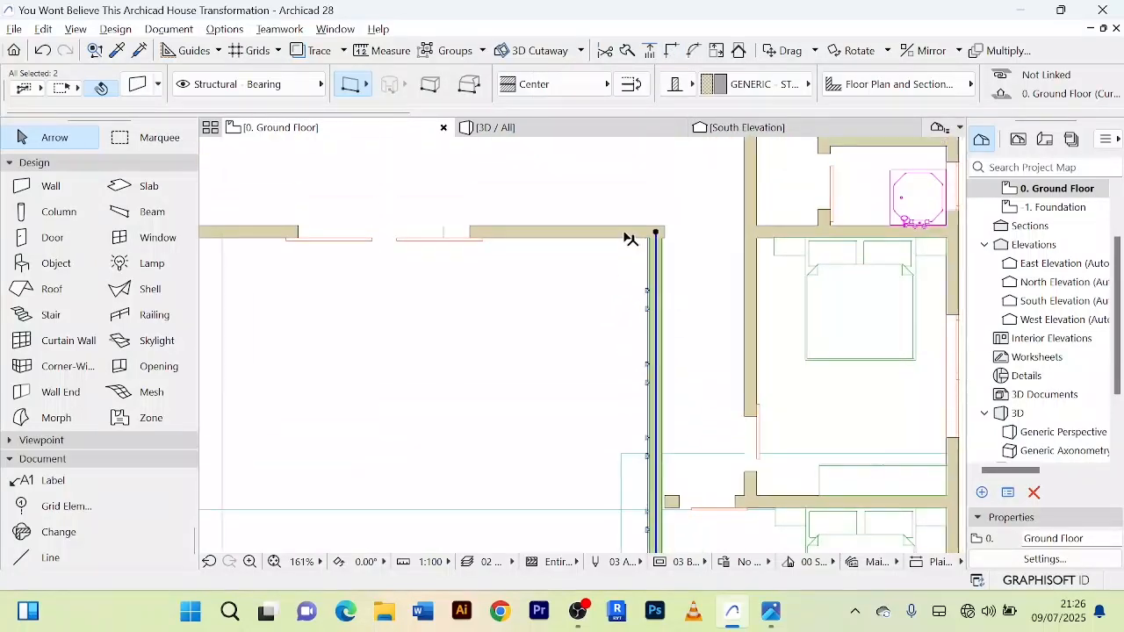
pyautogui.click(626, 235)
pyautogui.keyDown('shift'); pyautogui.click(661, 273); pyautogui.keyUp('shift')
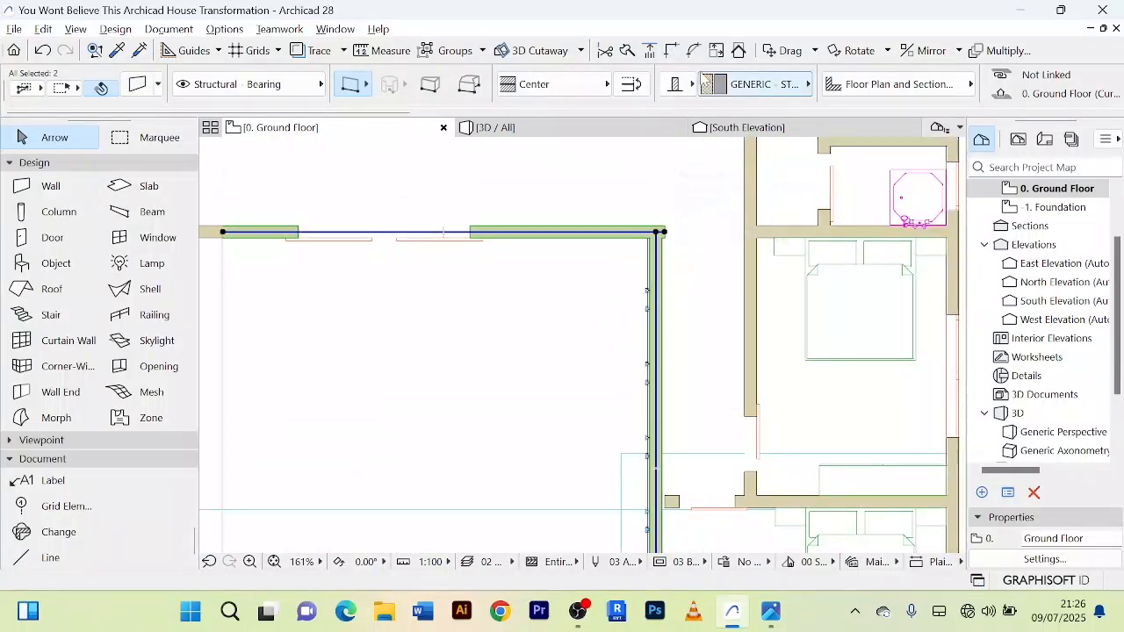
pyautogui.click(657, 212)
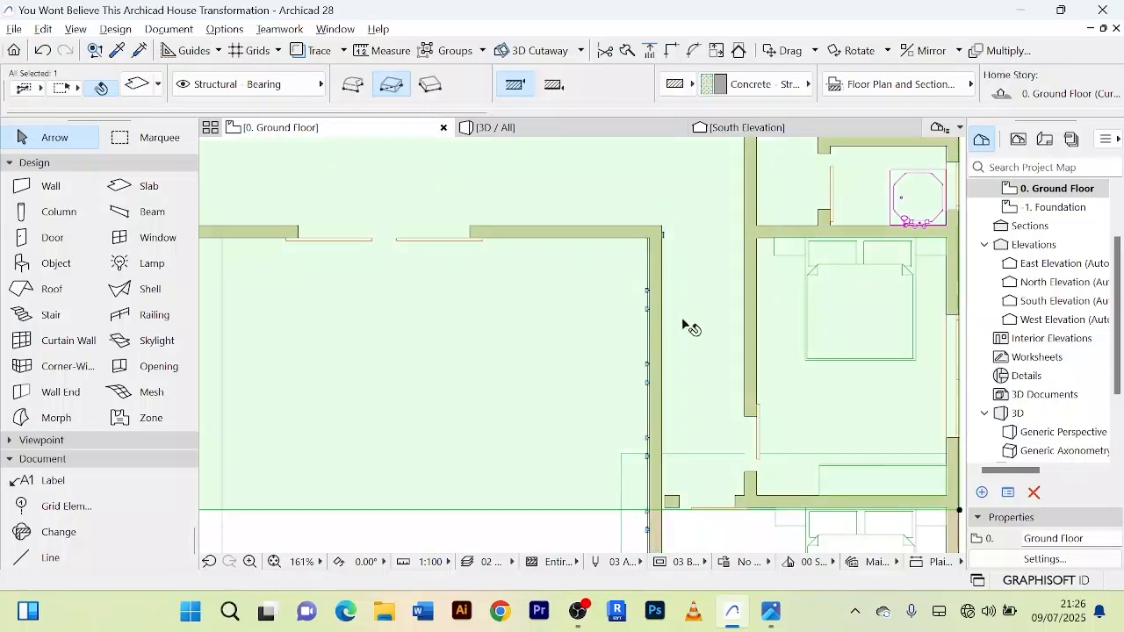
pyautogui.scroll(-5, 740, 340)
pyautogui.moveTo(740, 341); pyautogui.dragTo(615, 246, button='middle')
pyautogui.click(787, 308)
pyautogui.scroll(7, 605, 290)
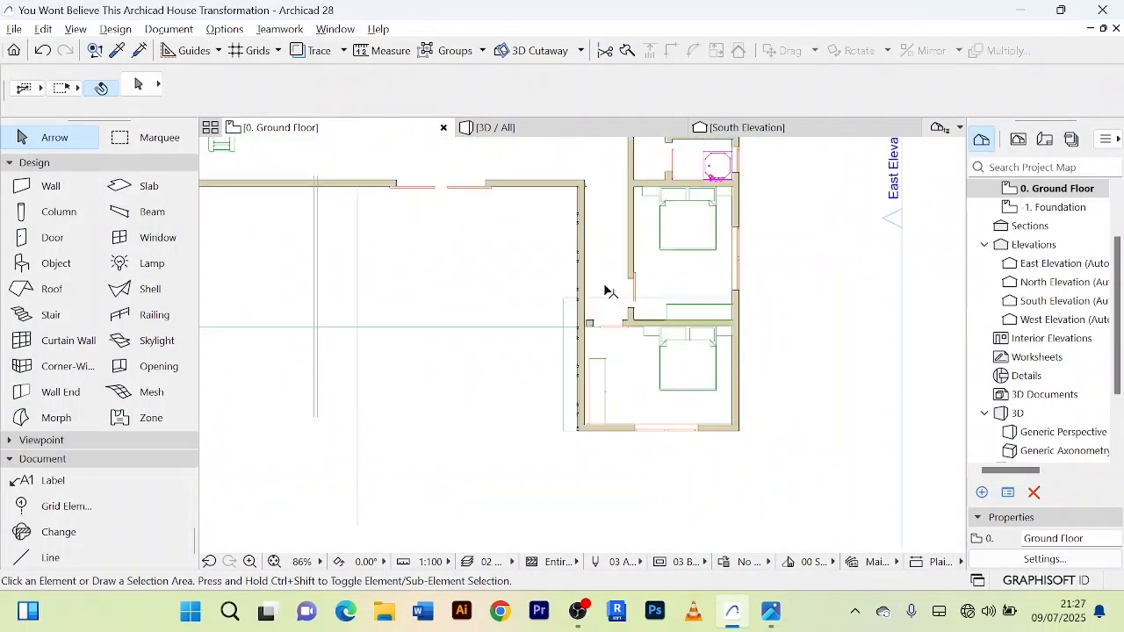
# Step: Check the new side wall's corner with the living area's front wall on the plan, and open the 3D view
pyautogui.click(559, 235)
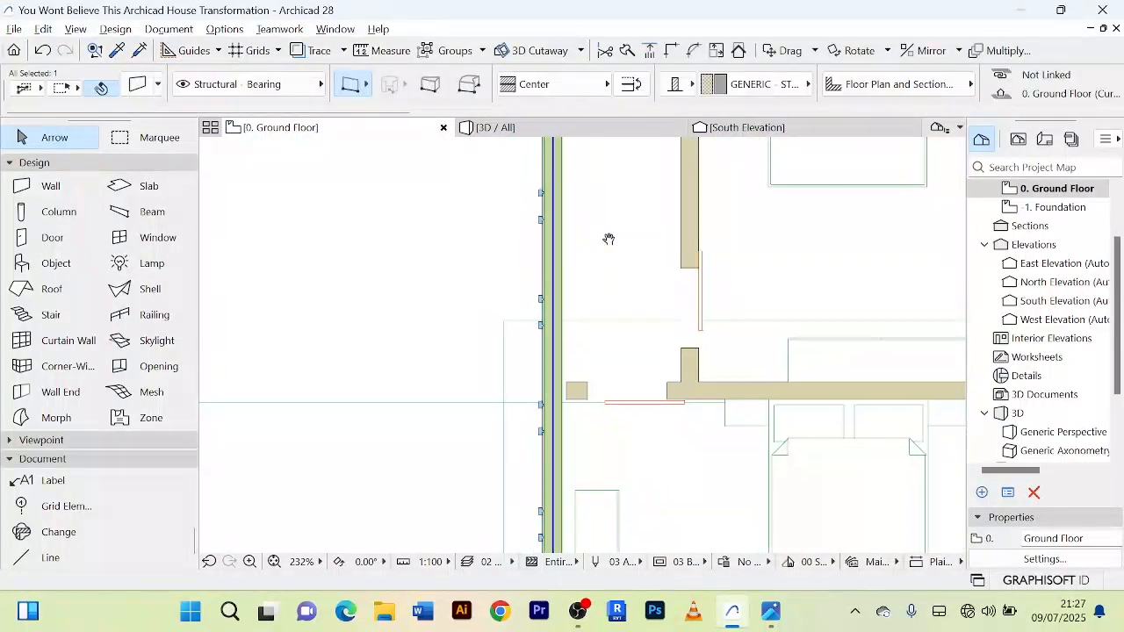
pyautogui.moveTo(607, 238); pyautogui.dragTo(717, 388, button='middle')
pyautogui.scroll(-3, 719, 329)
pyautogui.scroll(3, 693, 231)
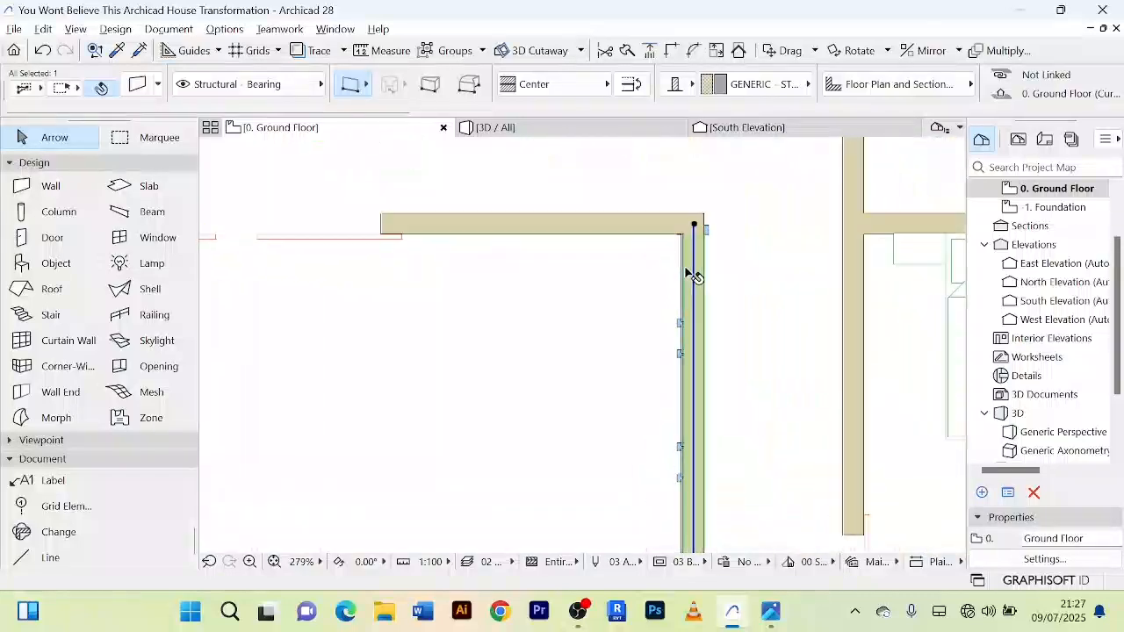
pyautogui.scroll(2, 699, 272)
pyautogui.scroll(-1, 713, 260)
pyautogui.press('F3')
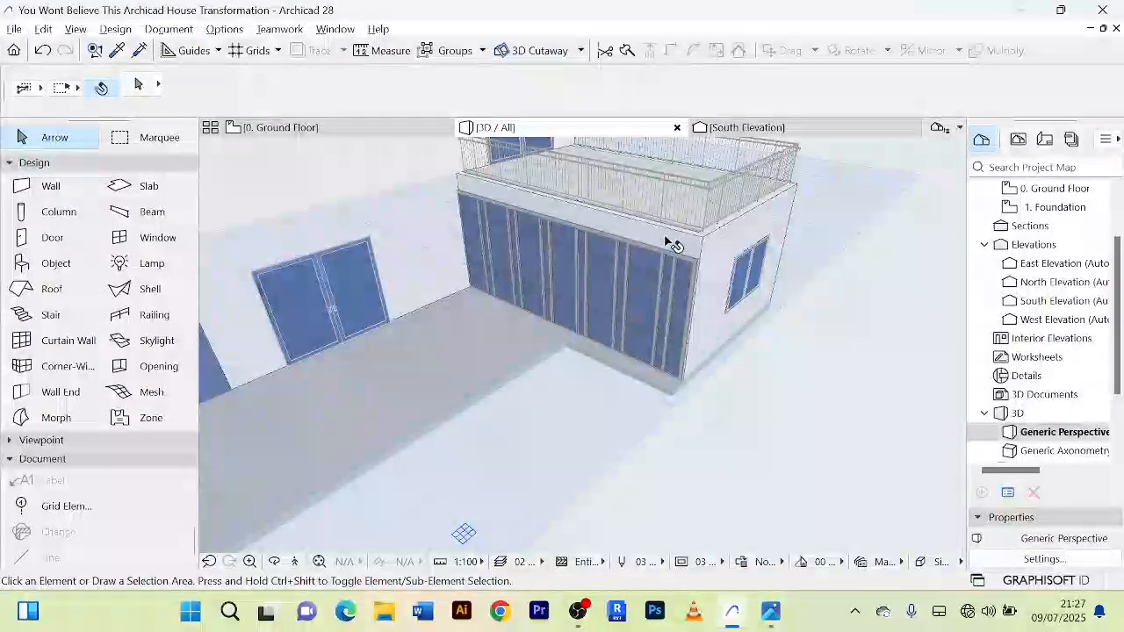
# Step: Raise the new side wall above the curtain wall by setting its offset to the home story to 3200 mm
pyautogui.keyDown('shift'); pyautogui.moveTo(833, 405); pyautogui.dragTo(904, 387, button='middle'); pyautogui.keyUp('shift')
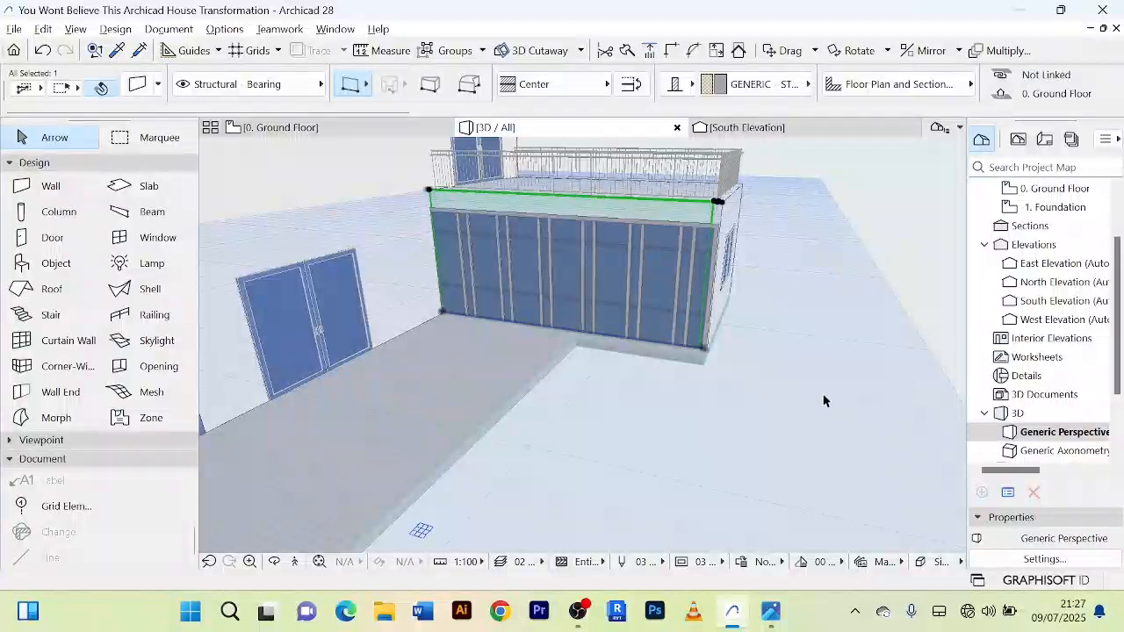
pyautogui.keyDown('shift'); pyautogui.moveTo(823, 400); pyautogui.dragTo(798, 451, button='middle'); pyautogui.keyUp('shift')
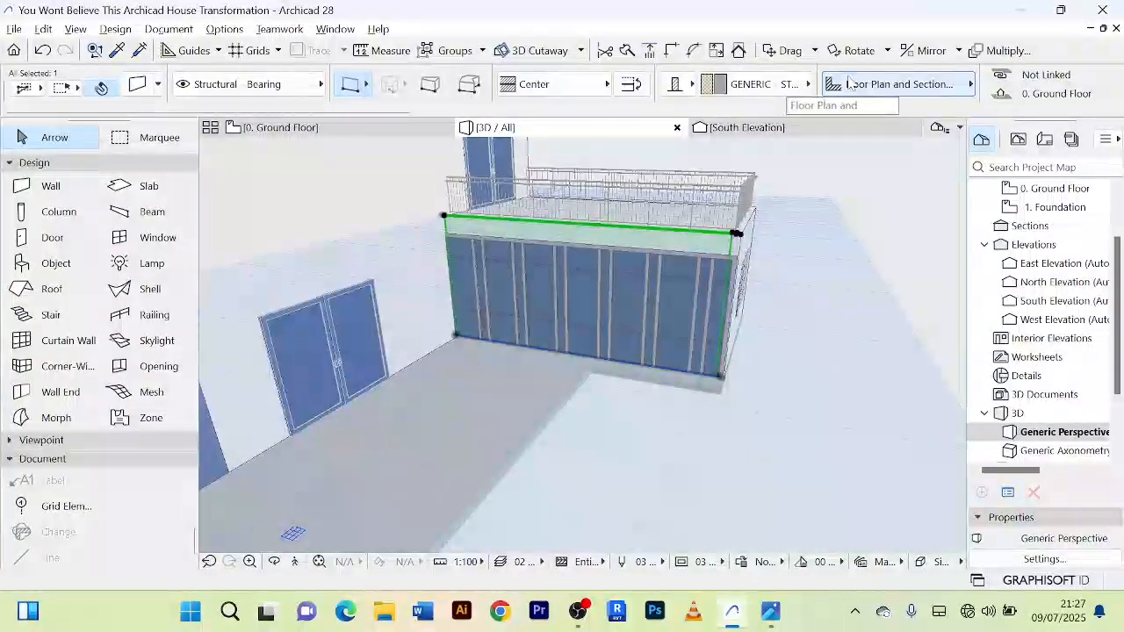
pyautogui.scroll(-2, 849, 88)
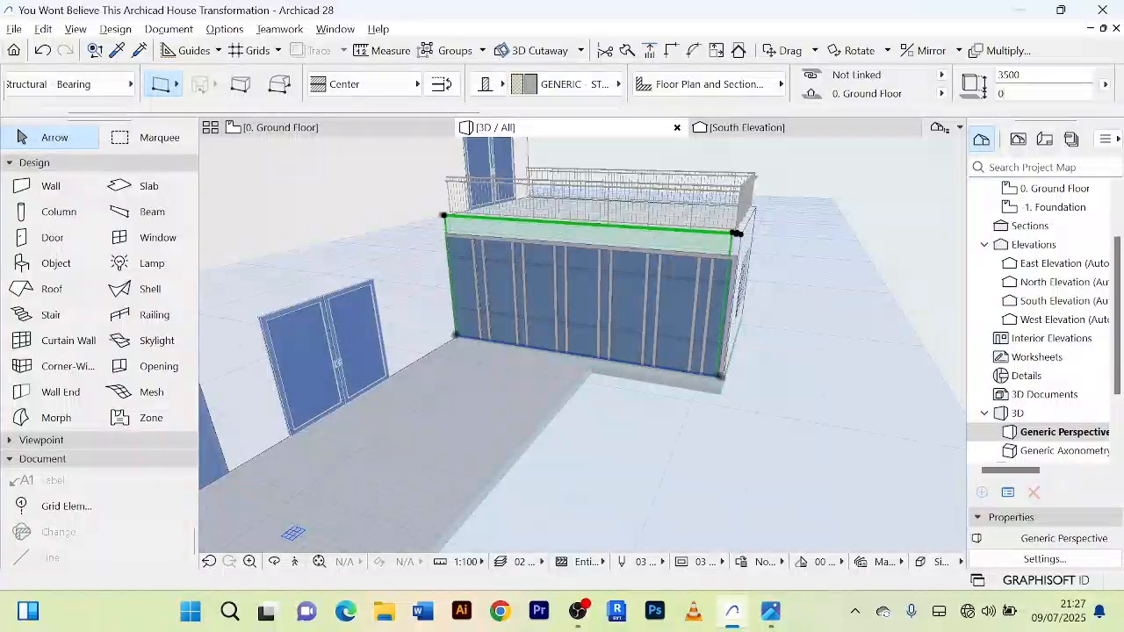
pyautogui.click(990, 93)
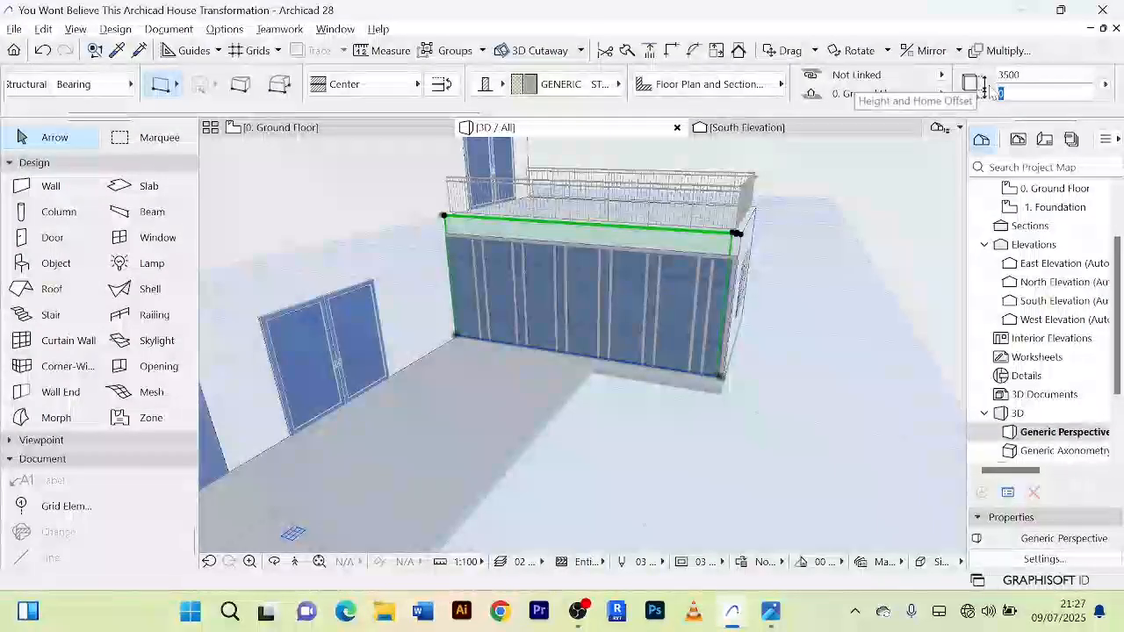
pyautogui.write('32')
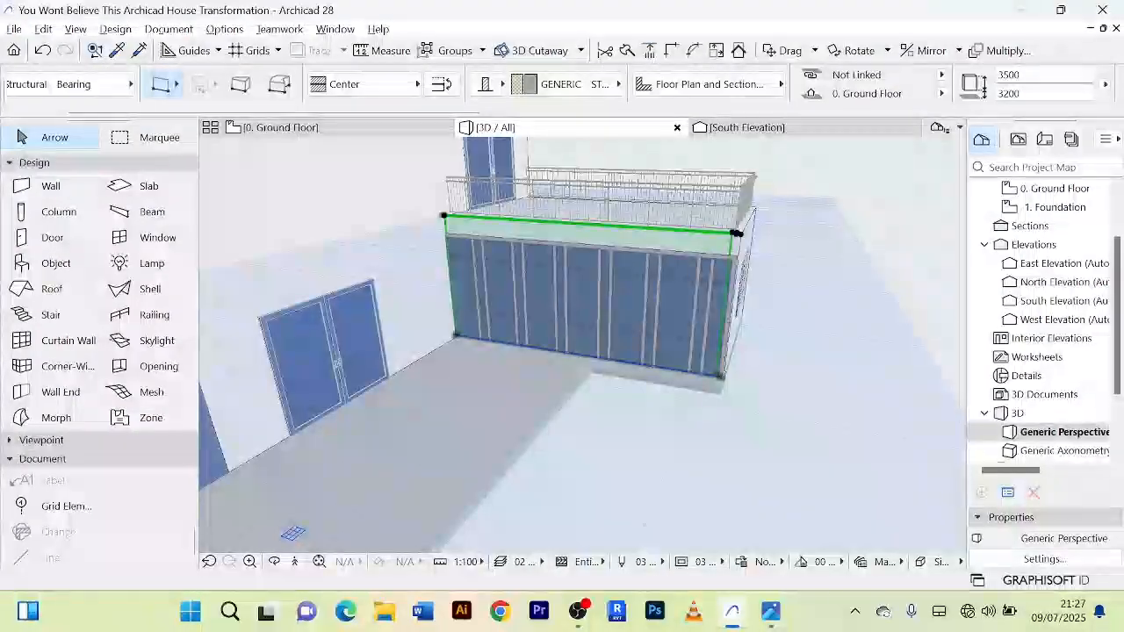
pyautogui.write('00')
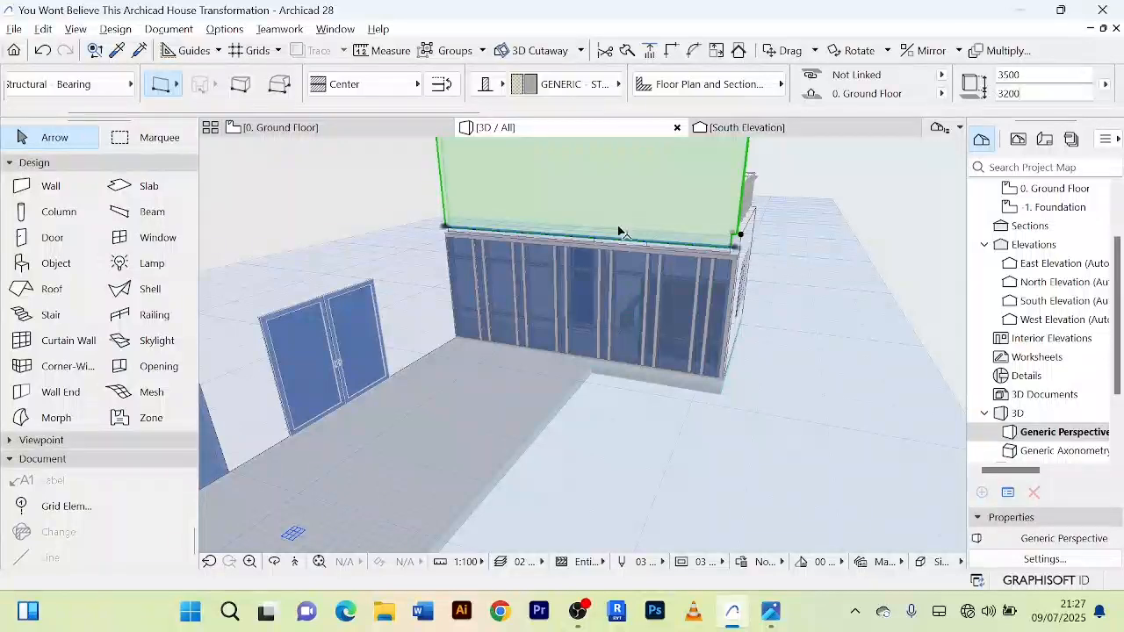
pyautogui.press('Return')
pyautogui.scroll(3, 698, 234)
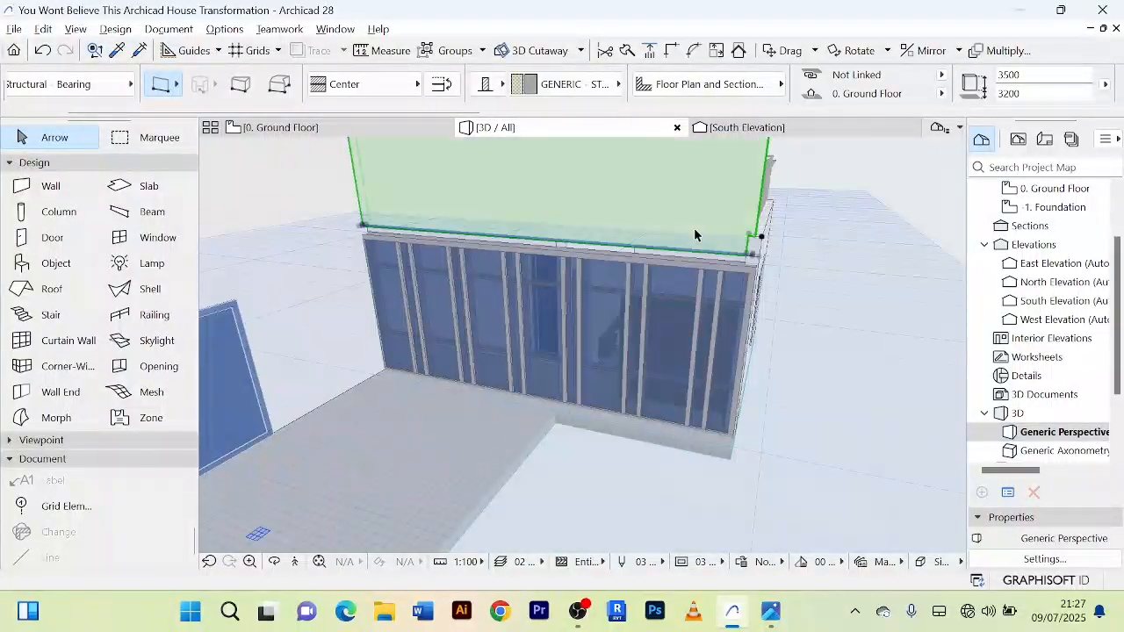
pyautogui.keyDown('shift'); pyautogui.moveTo(695, 235); pyautogui.dragTo(680, 213, button='middle'); pyautogui.keyUp('shift')
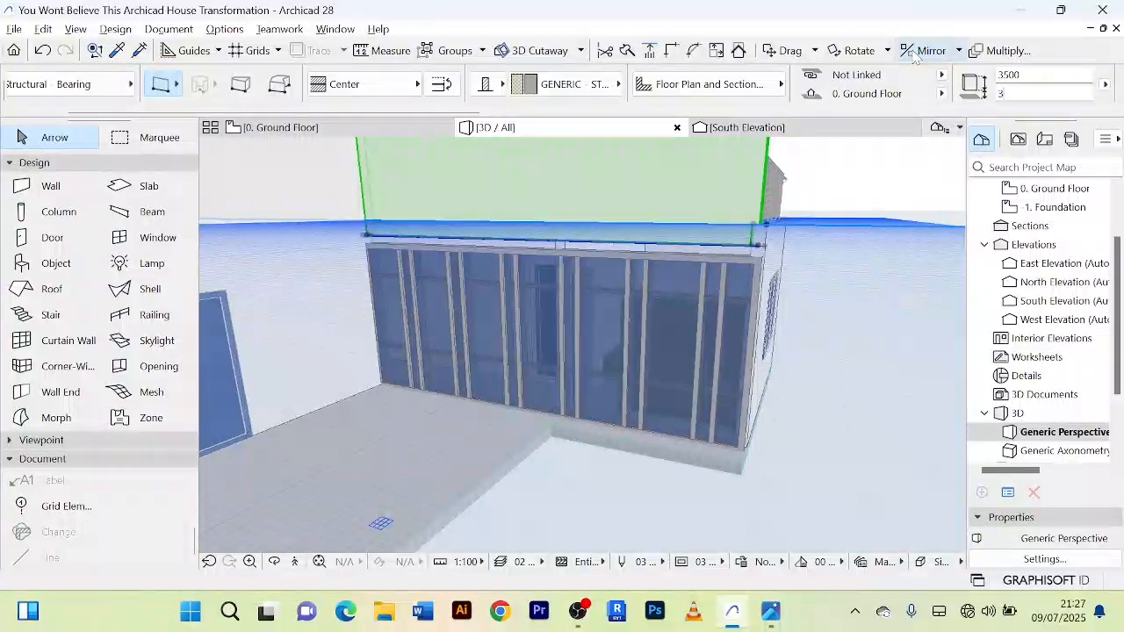
# Step: Set the new side wall's offset to the home story to 3000 mm and its height to 500 mm, and clear the selection
pyautogui.press('Return')
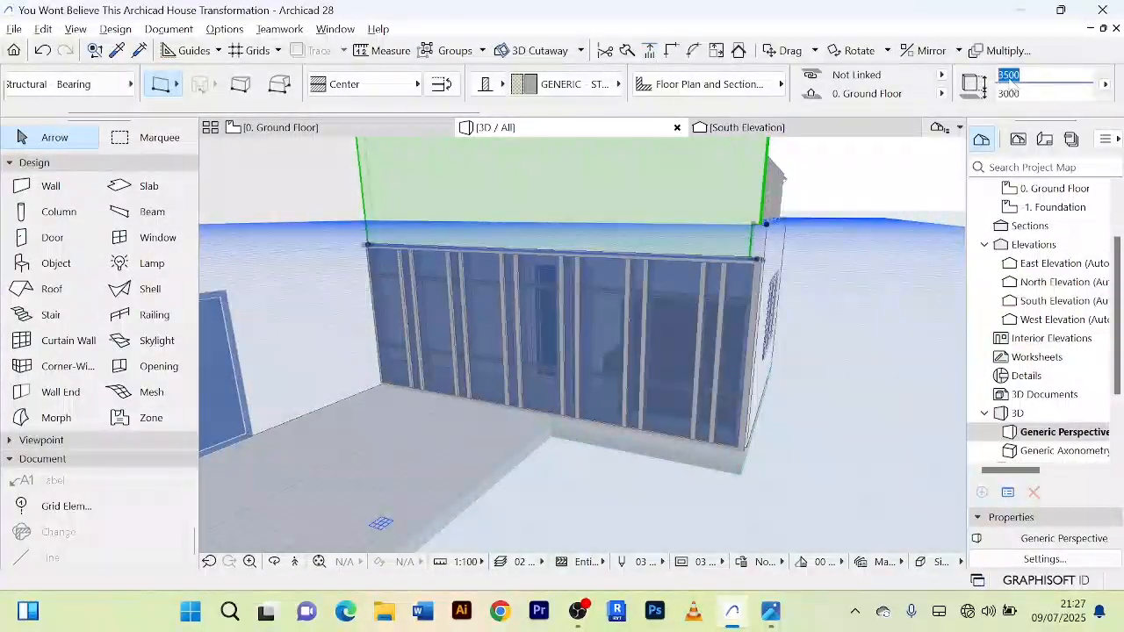
pyautogui.write('5')
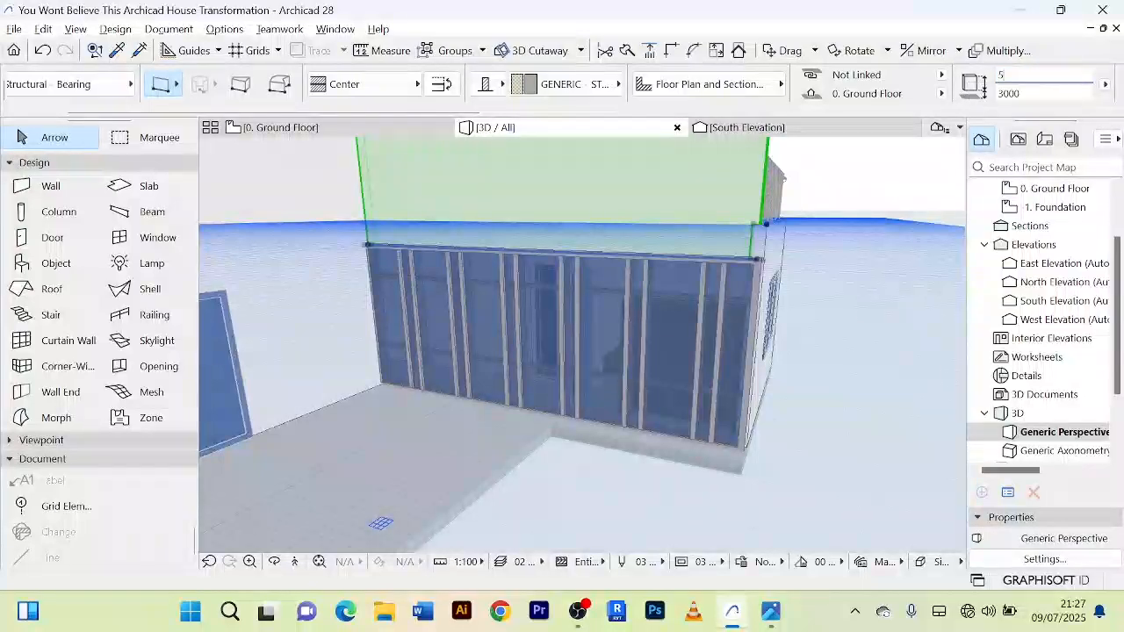
pyautogui.write('00')
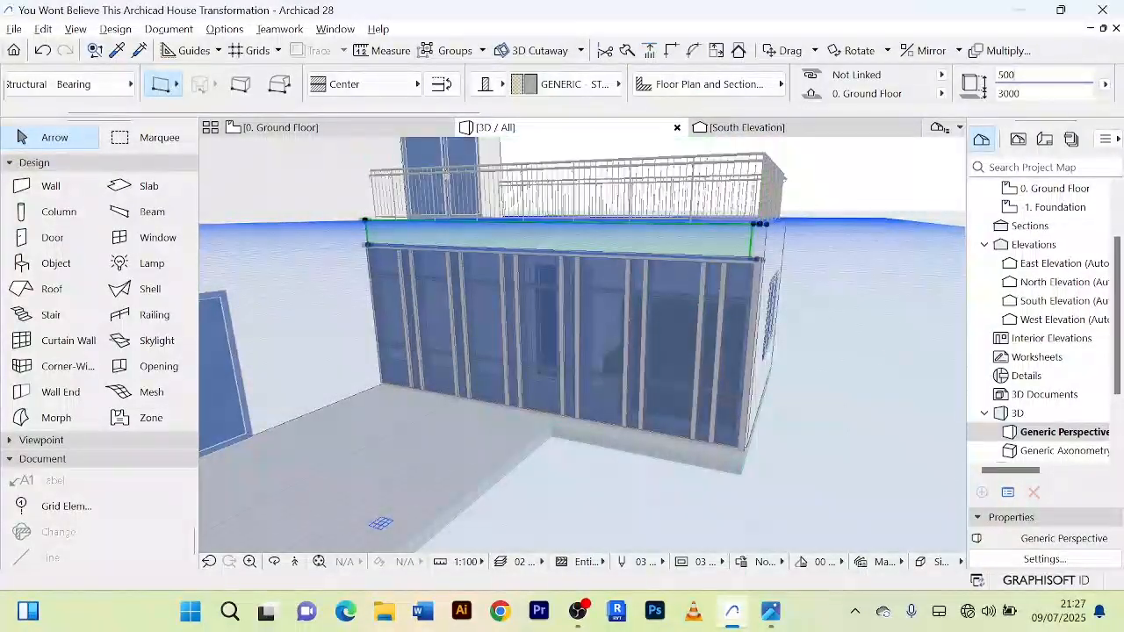
pyautogui.press('Return')
pyautogui.press('Escape')
pyautogui.scroll(4, 645, 246)
pyautogui.scroll(-4, 706, 219)
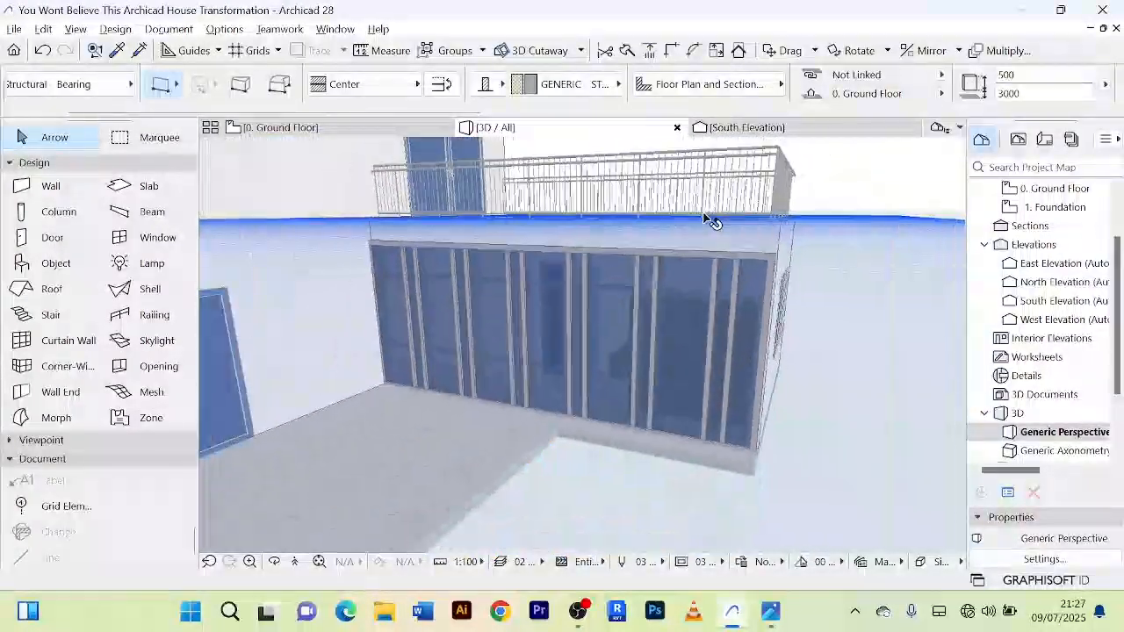
pyautogui.scroll(-5, 708, 218)
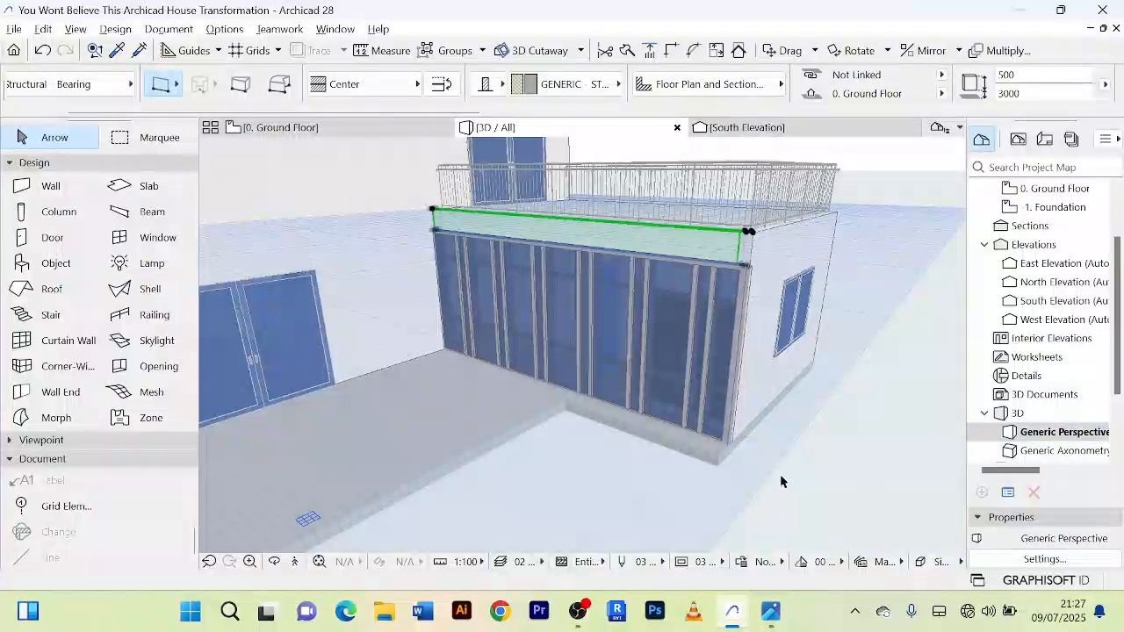
pyautogui.keyDown('shift'); pyautogui.moveTo(781, 481); pyautogui.dragTo(524, 163, button='middle'); pyautogui.keyUp('shift')
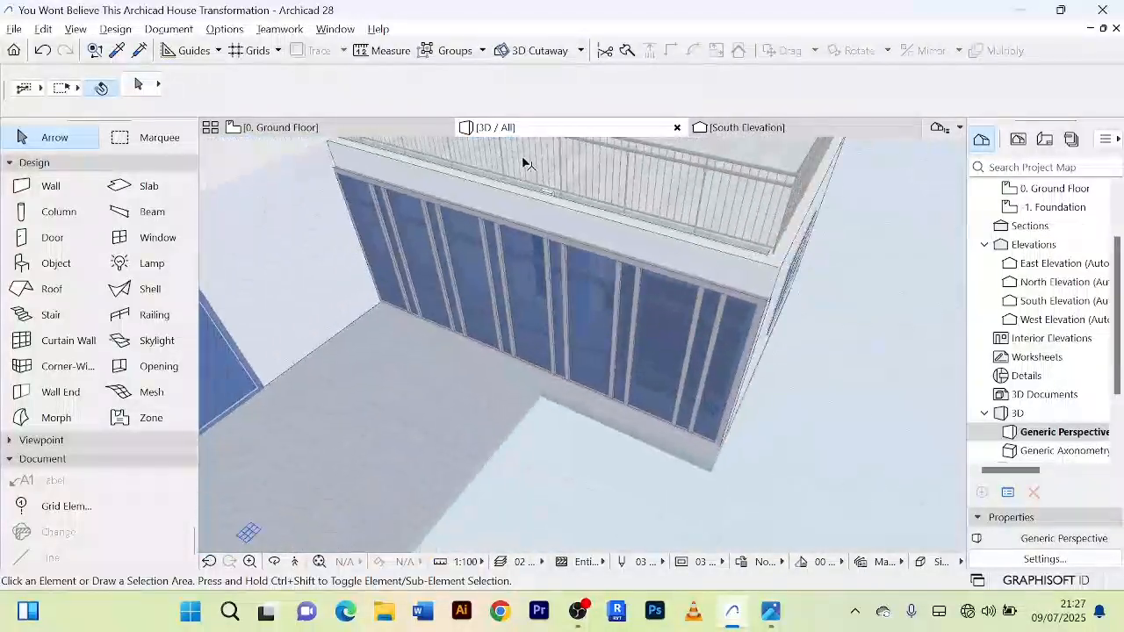
# Step: Move the bedroom wing's side curtain wall about 13 mm horizontally towards the bedrooms on the ground floor plan, and return to 3D
pyautogui.click(307, 132)
pyautogui.scroll(3, 605, 373)
pyautogui.scroll(-5, 626, 358)
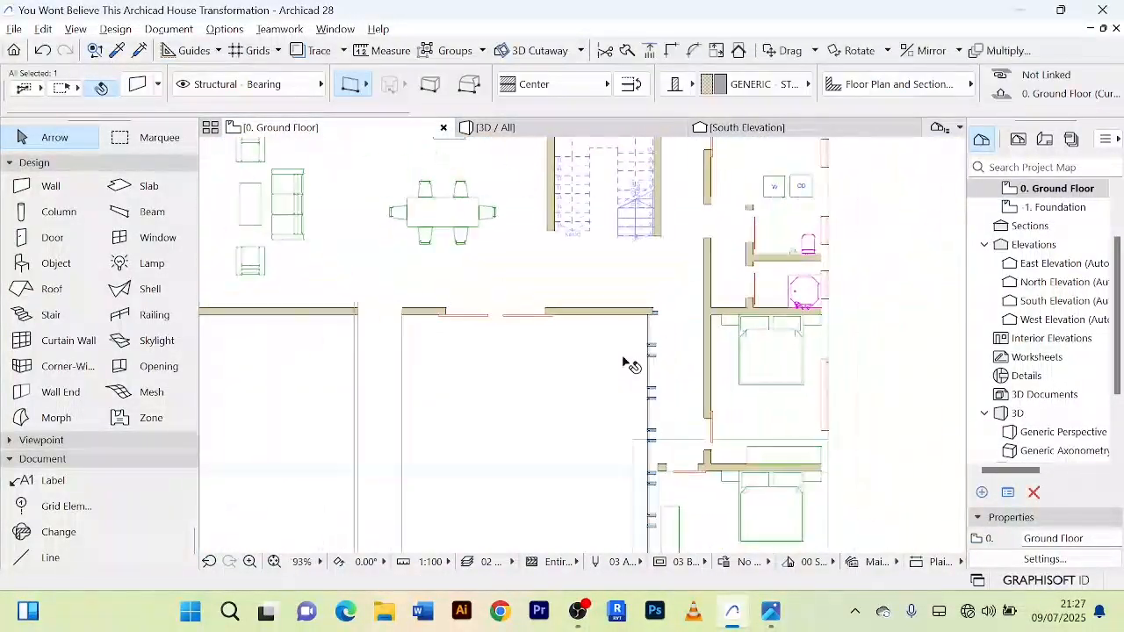
pyautogui.moveTo(626, 358); pyautogui.dragTo(613, 314, button='middle')
pyautogui.scroll(6, 653, 247)
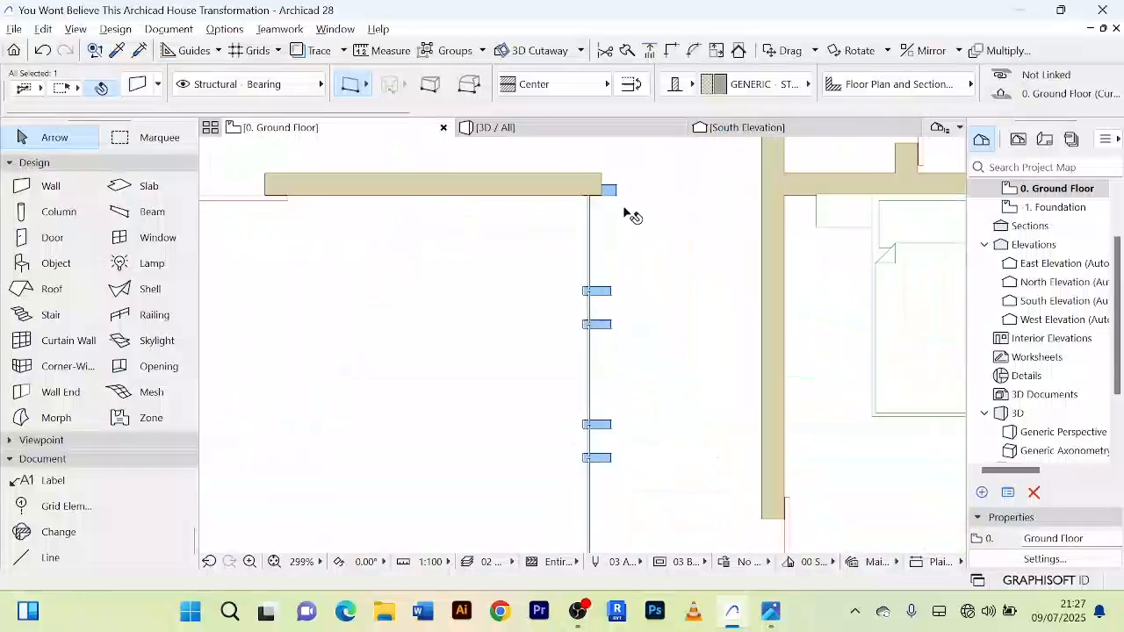
pyautogui.click(614, 191)
pyautogui.scroll(4, 612, 193)
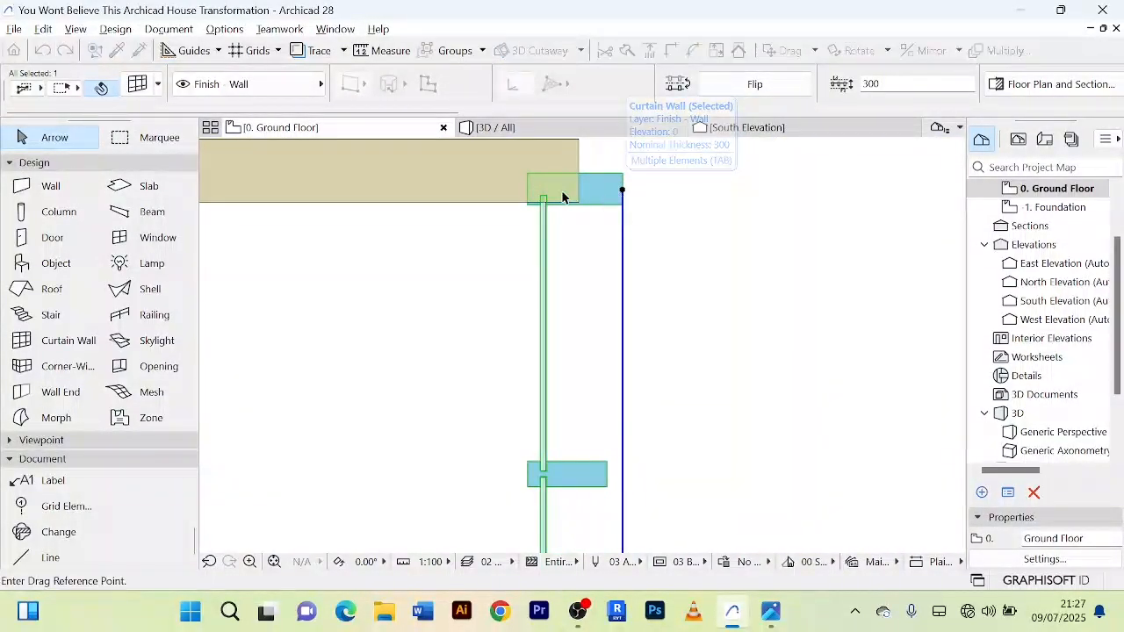
pyautogui.scroll(4, 562, 197)
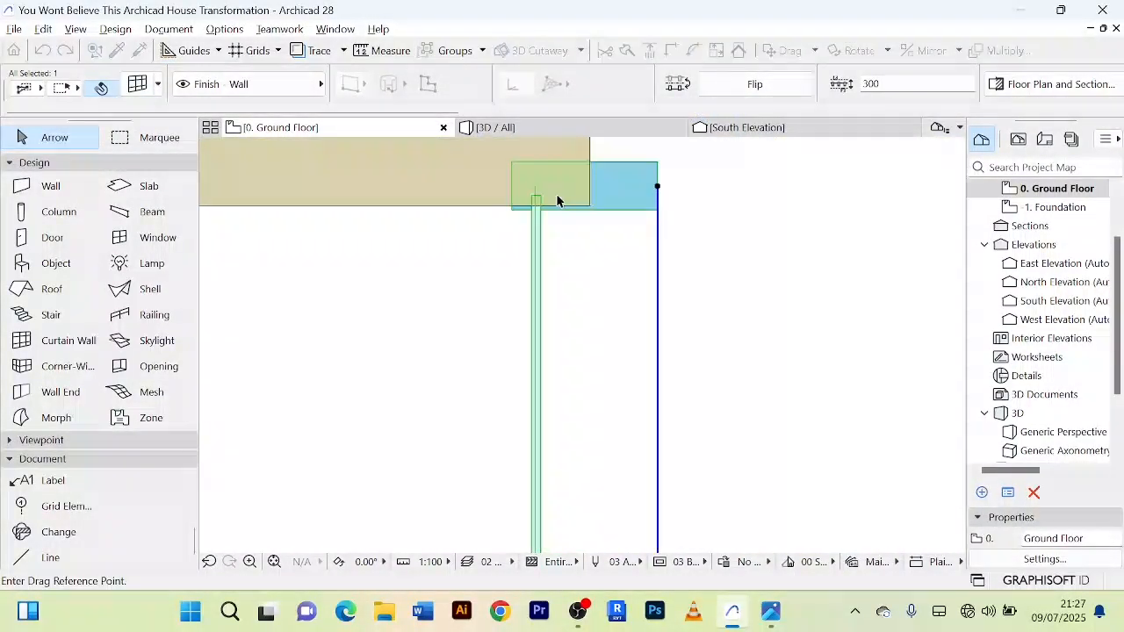
pyautogui.click(534, 248)
pyautogui.click(520, 131)
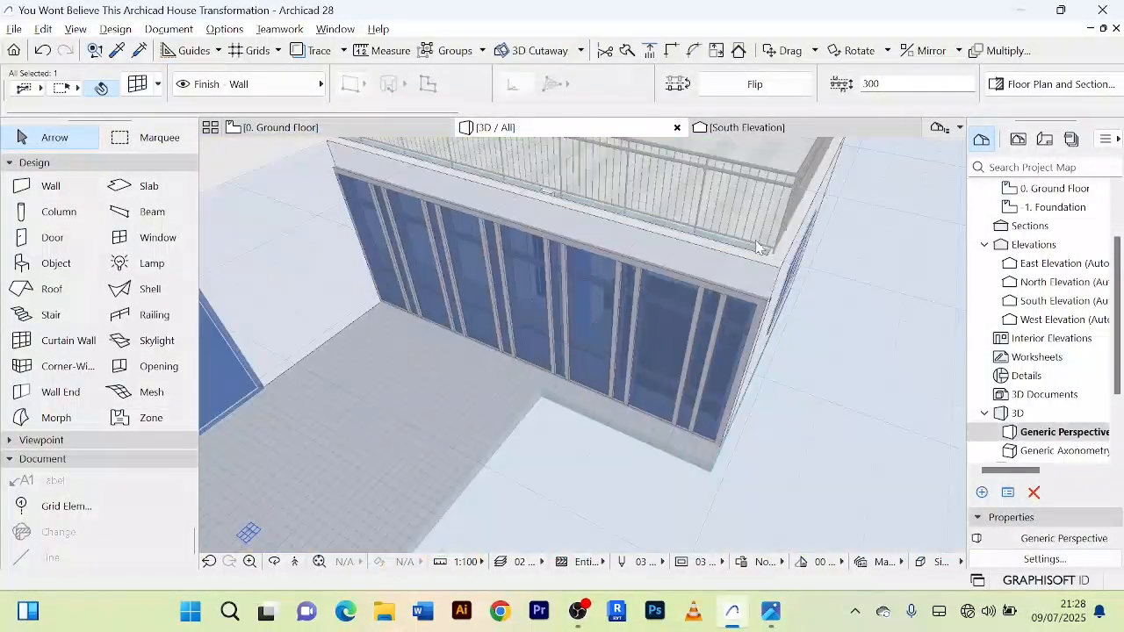
# Step: Check the curtain wall's front corner in 3D and move the curtain wall about 17 mm further towards the bedrooms on the plan
pyautogui.moveTo(808, 346); pyautogui.dragTo(571, 289)
pyautogui.keyDown('shift'); pyautogui.moveTo(571, 289); pyautogui.dragTo(574, 301, button='middle'); pyautogui.keyUp('shift')
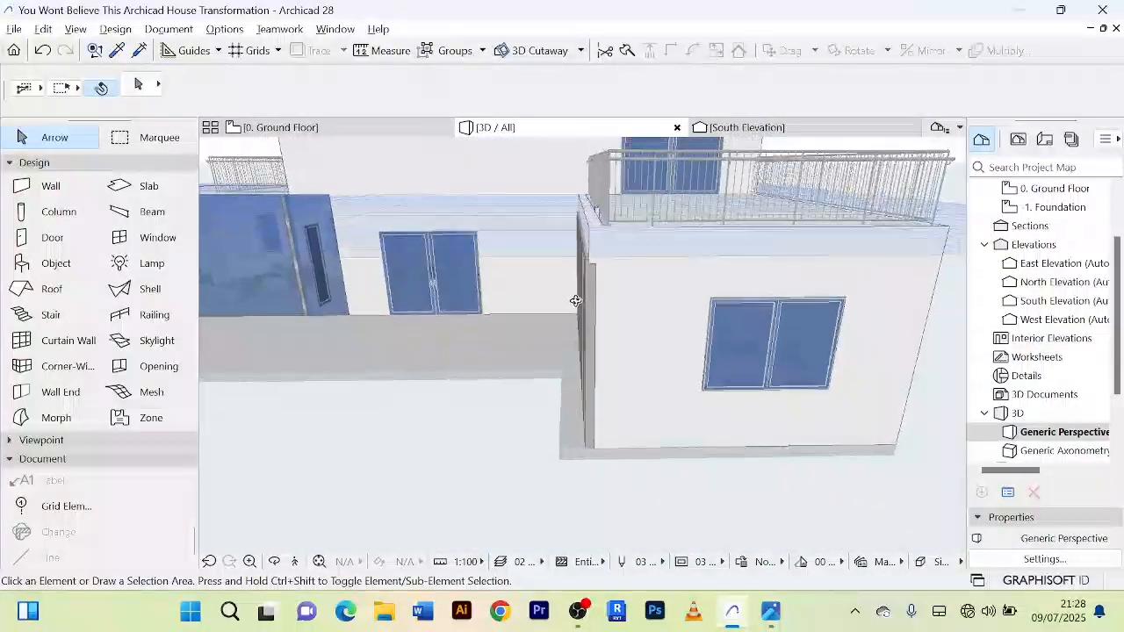
pyautogui.scroll(4, 586, 254)
pyautogui.scroll(-2, 587, 254)
pyautogui.scroll(-2, 588, 255)
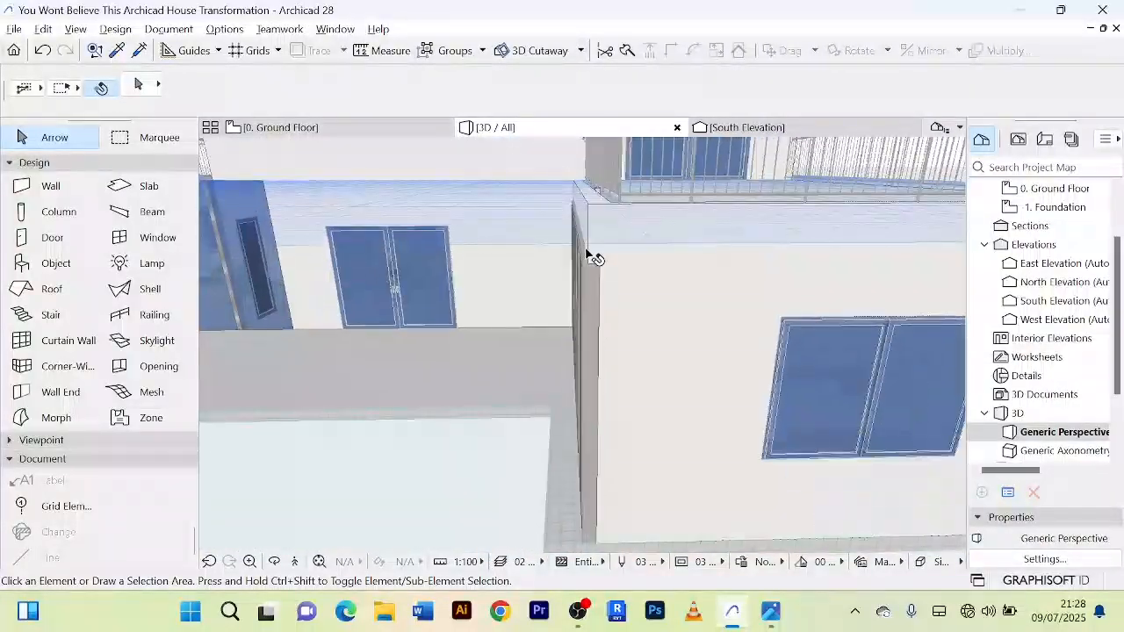
pyautogui.click(367, 129)
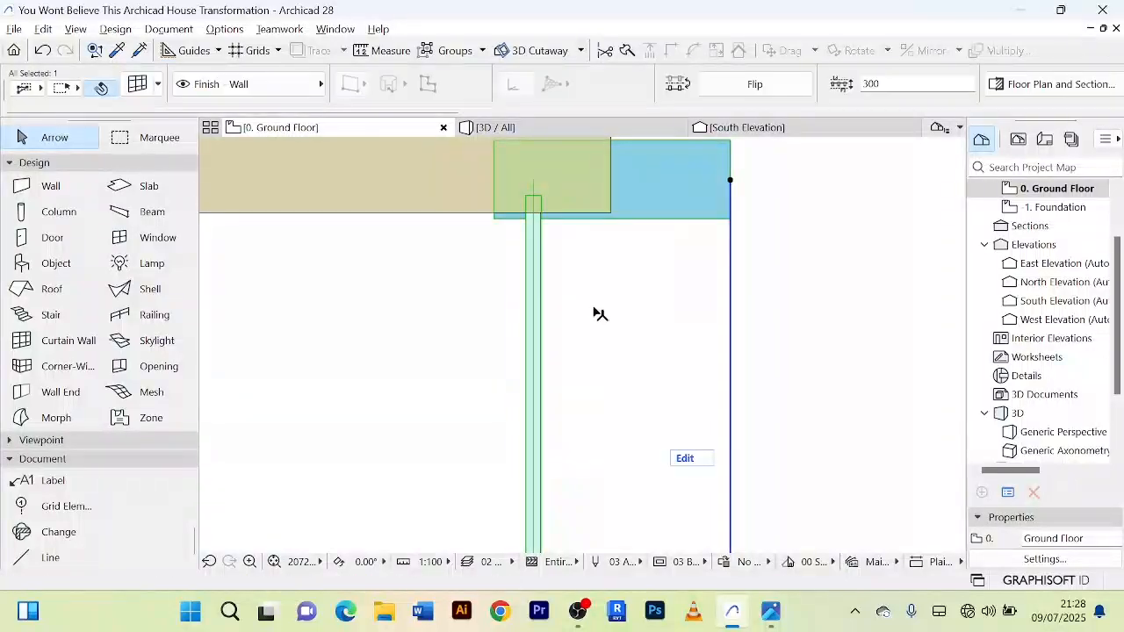
pyautogui.click(539, 275)
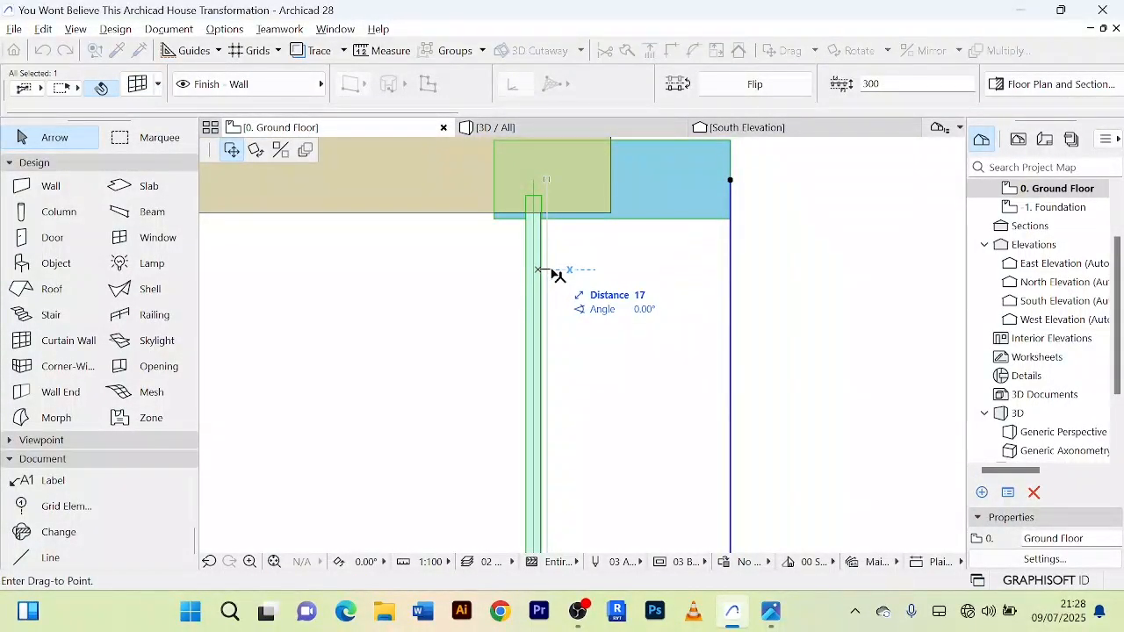
pyautogui.click(552, 271)
# Step: Inspect the front corner in 3D again and shift the curtain wall a little deeper into the bedroom wing on the plan
pyautogui.click(516, 131)
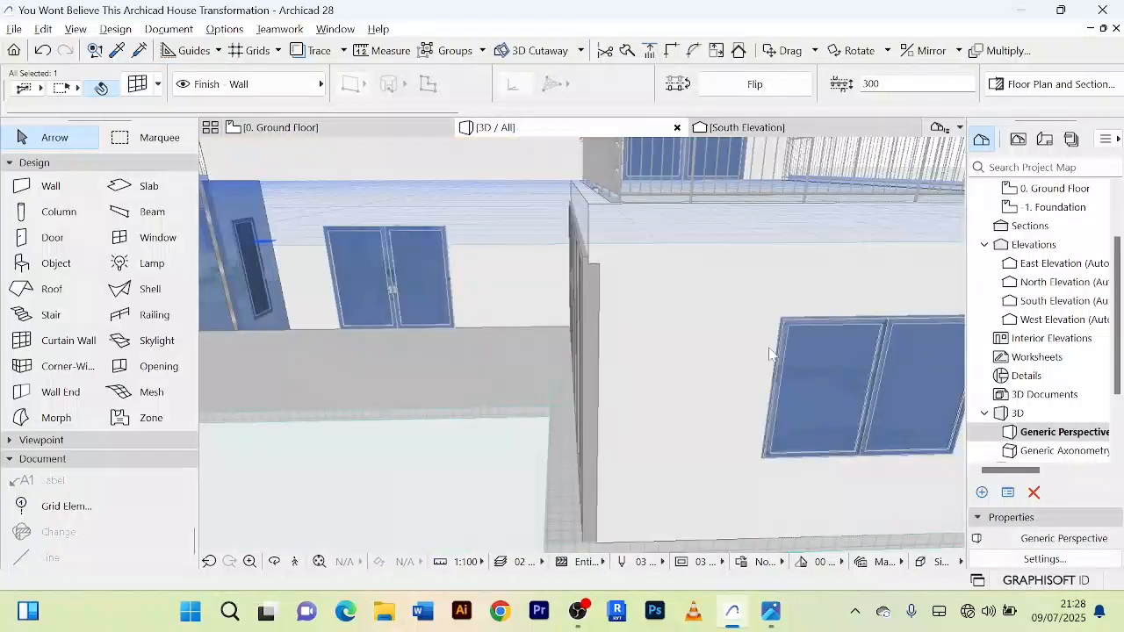
pyautogui.press('Escape')
pyautogui.scroll(-3, 680, 345)
pyautogui.keyDown('shift'); pyautogui.moveTo(677, 343); pyautogui.dragTo(656, 244, button='middle'); pyautogui.keyUp('shift')
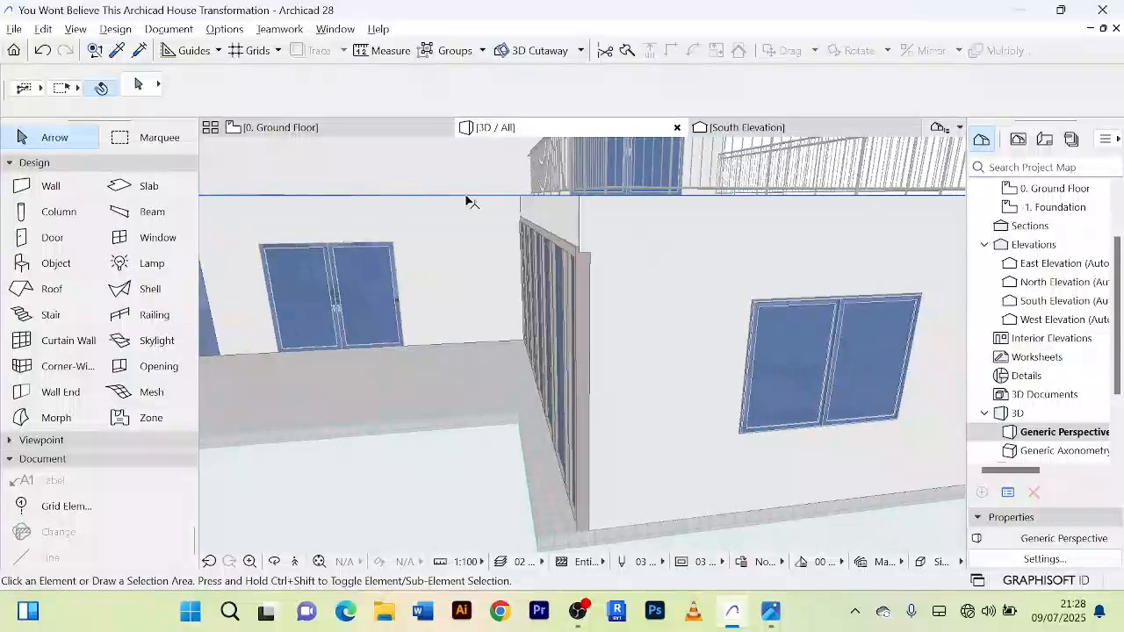
pyautogui.press('F2')
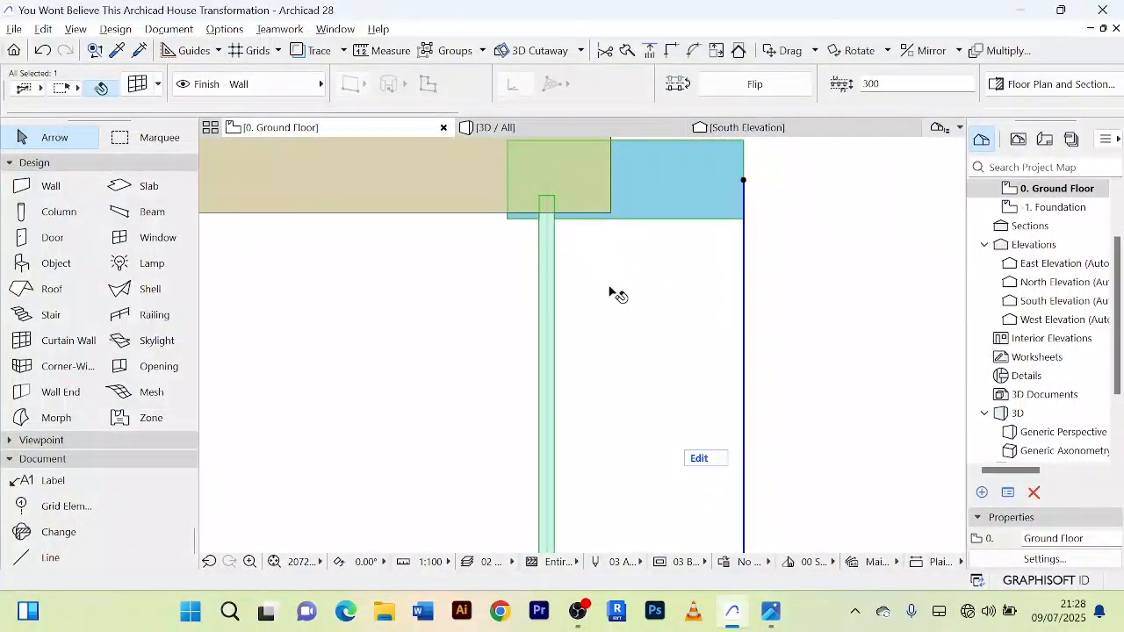
pyautogui.hotkey('ctrl', 'd')
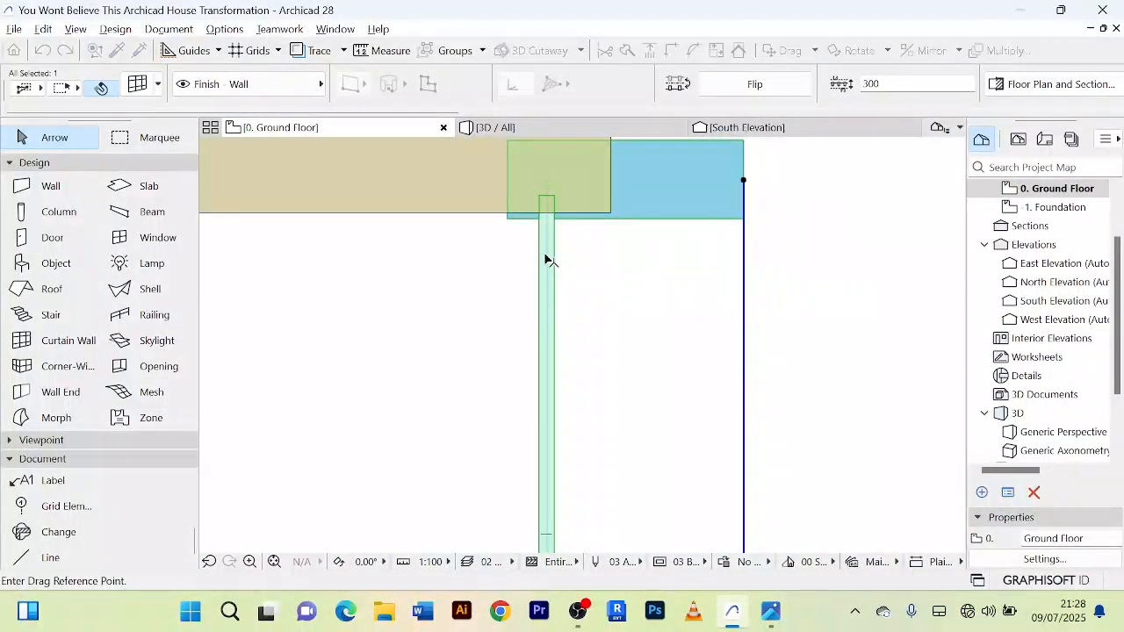
pyautogui.click(562, 256)
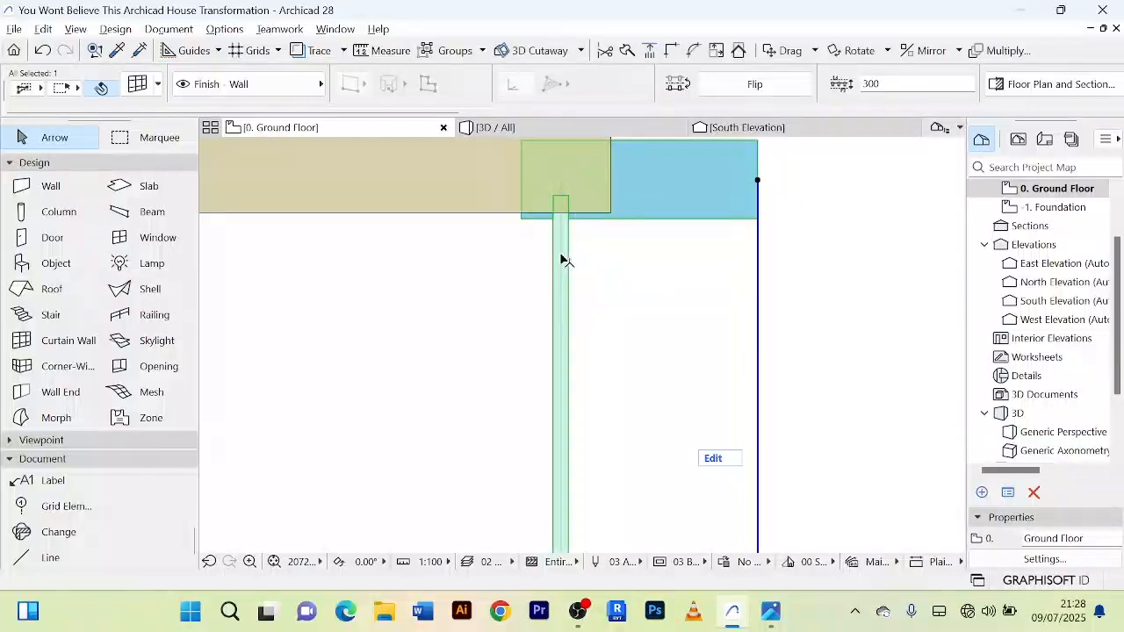
# Step: Recheck the corner in 3D and give the curtain wall one more slight shift towards the bedrooms on the plan
pyautogui.click(528, 133)
pyautogui.keyDown('shift'); pyautogui.moveTo(677, 308); pyautogui.dragTo(571, 252, button='middle'); pyautogui.keyUp('shift')
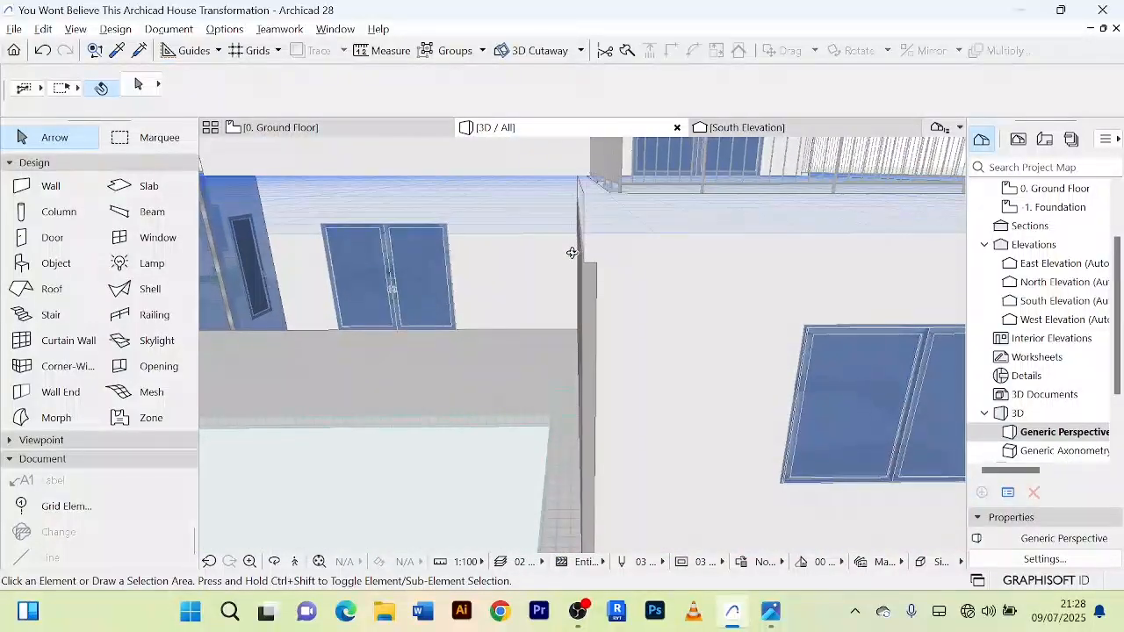
pyautogui.click(372, 132)
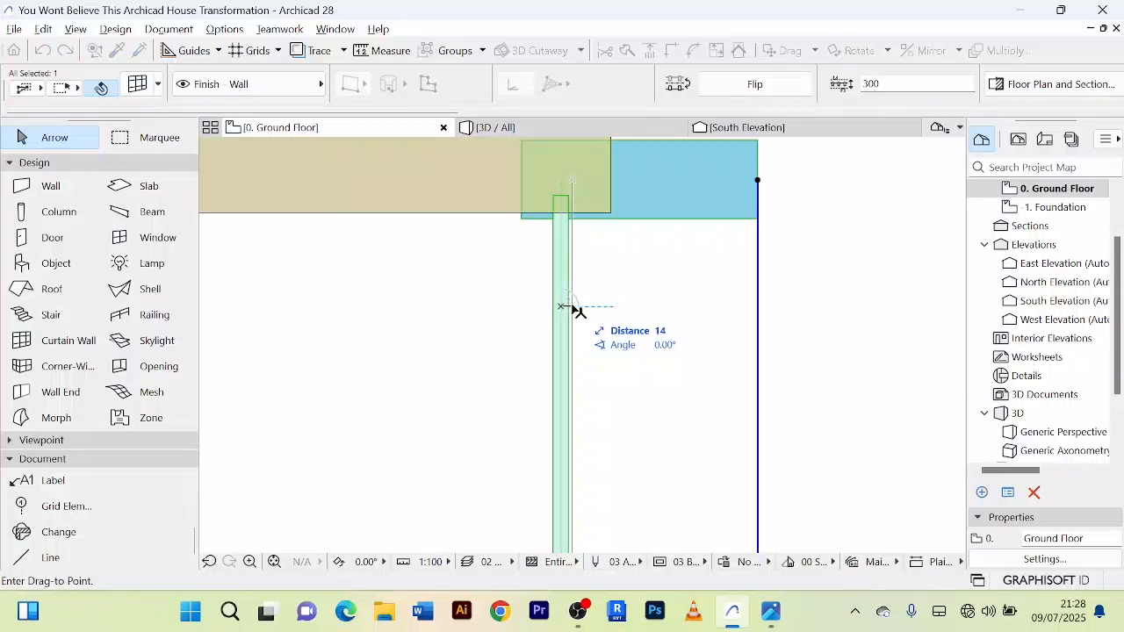
pyautogui.click(575, 308)
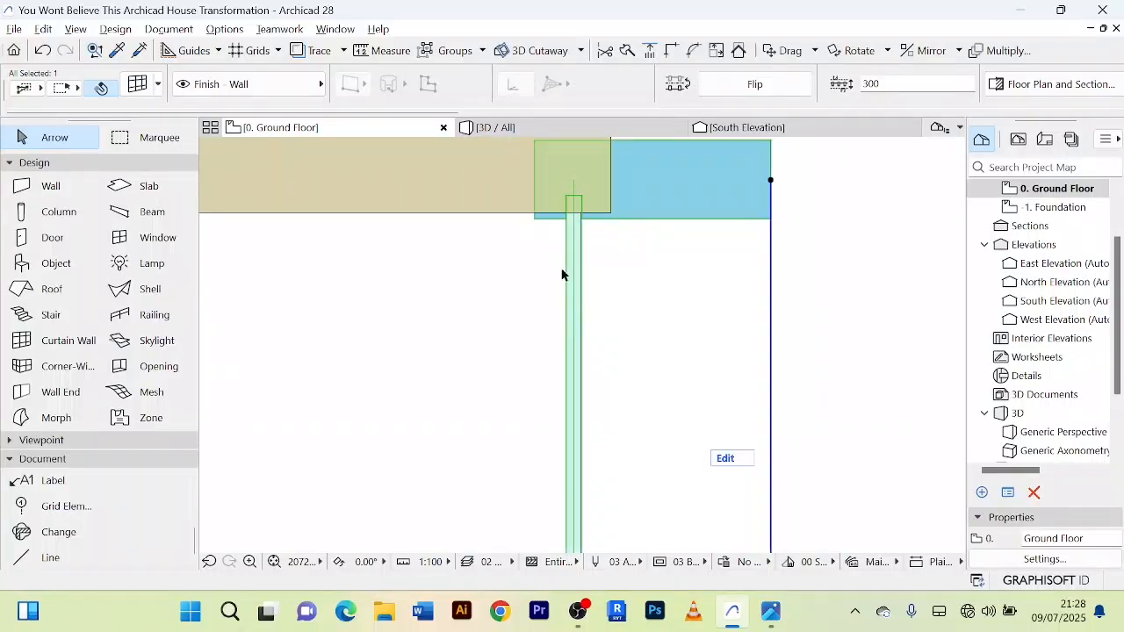
# Step: Check in 3D how the shifted curtain wall lines up with the wall strip above and the bedroom wing's front wall
pyautogui.click(514, 130)
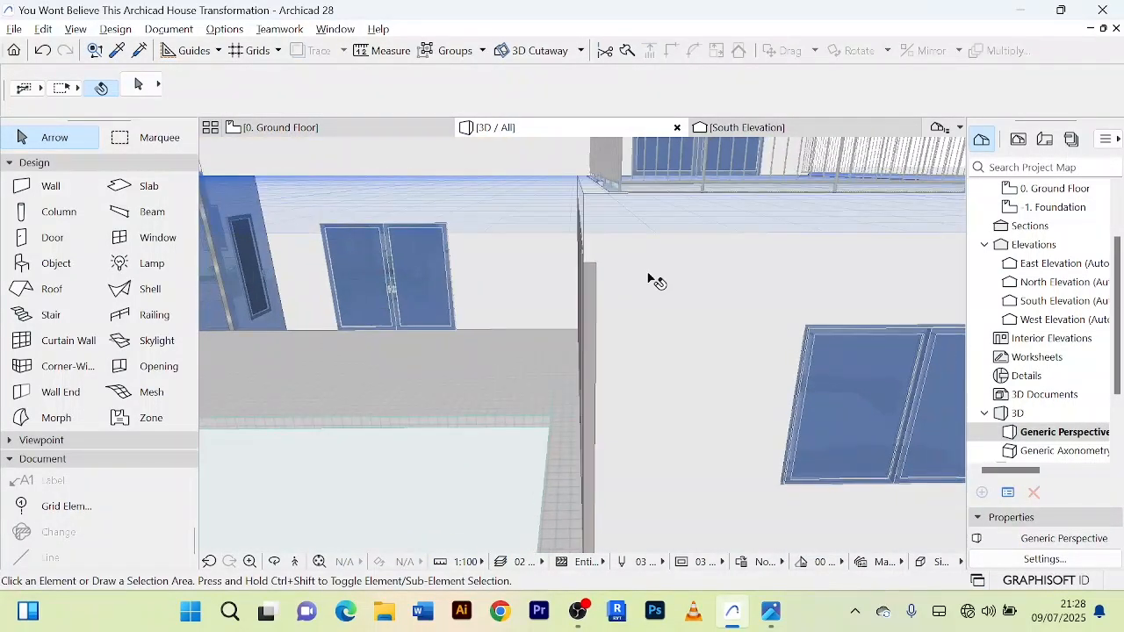
pyautogui.keyDown('shift'); pyautogui.moveTo(648, 274); pyautogui.dragTo(769, 279, button='middle'); pyautogui.keyUp('shift')
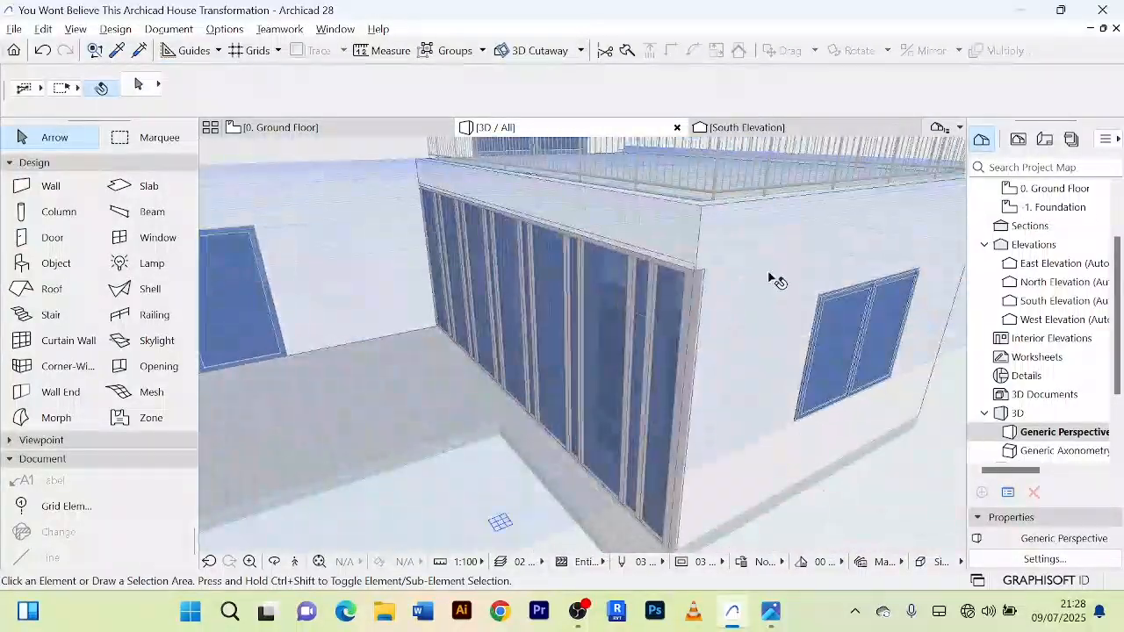
pyautogui.scroll(-5, 763, 289)
pyautogui.keyDown('shift'); pyautogui.moveTo(684, 446); pyautogui.dragTo(540, 457, button='middle'); pyautogui.keyUp('shift')
pyautogui.scroll(-2, 752, 437)
pyautogui.scroll(-4, 749, 437)
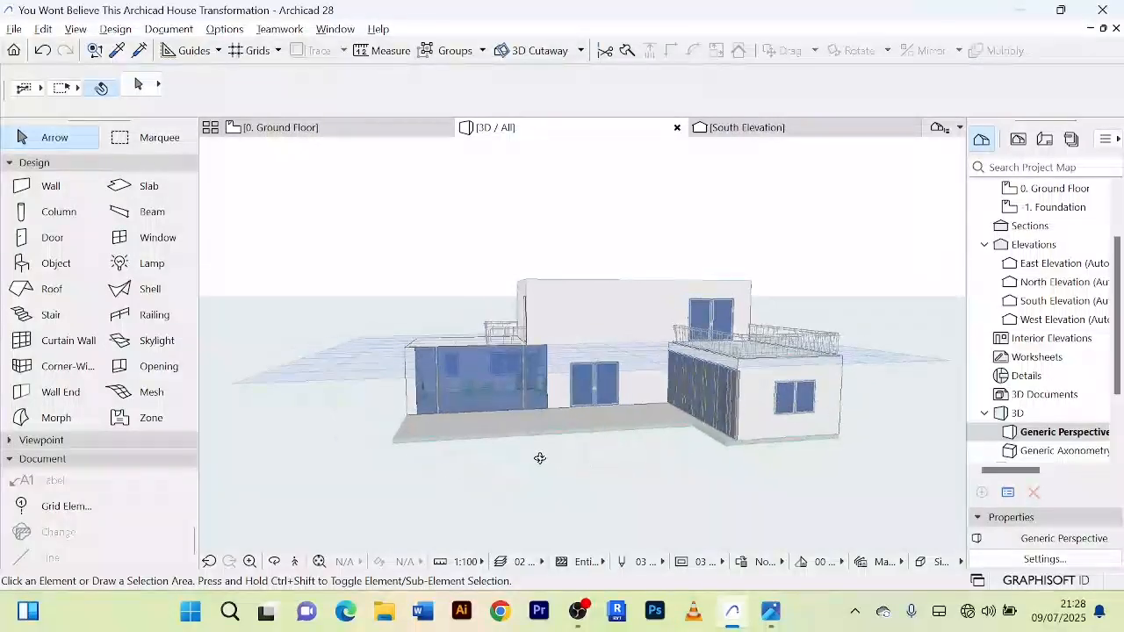
# Step: Examine the living area's glass front and its vertical metal frames in 3D
pyautogui.scroll(8, 441, 372)
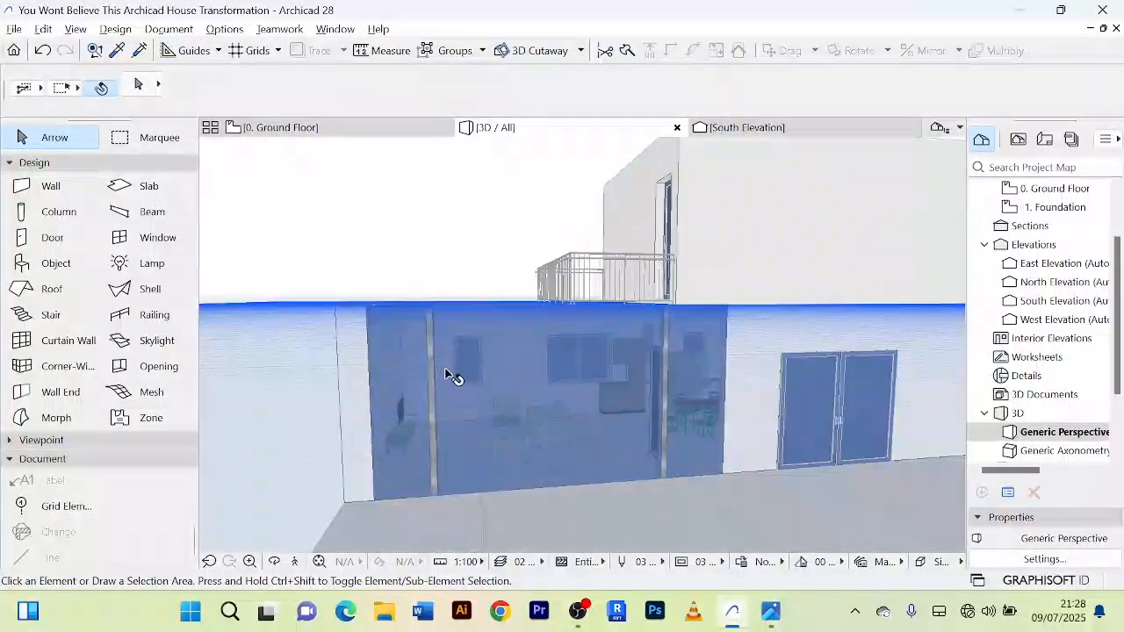
pyautogui.scroll(-5, 457, 370)
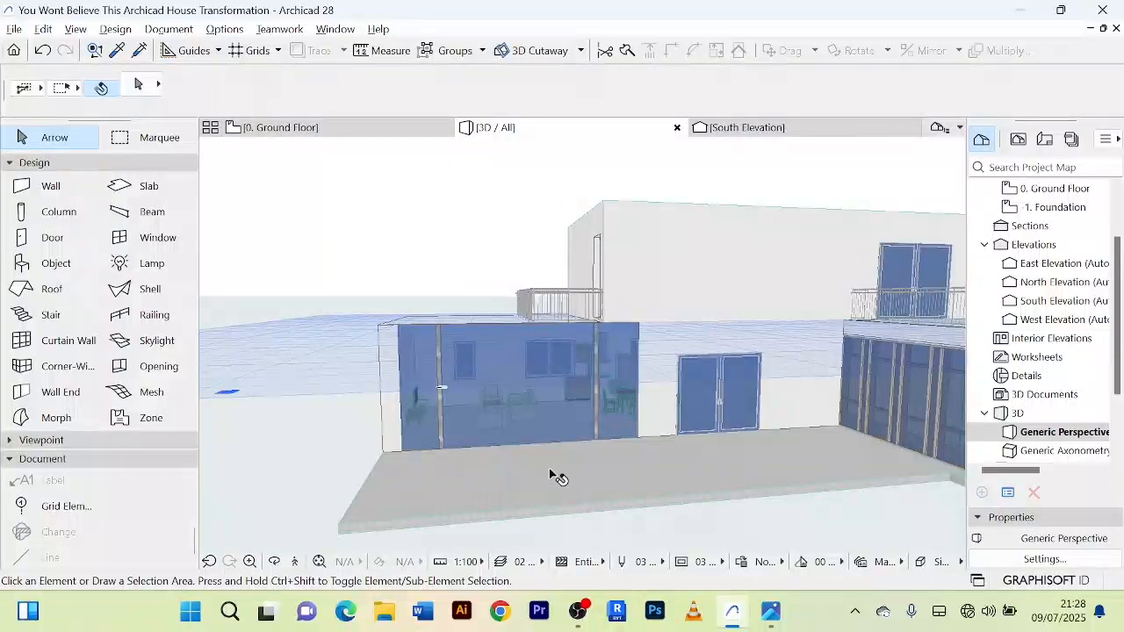
pyautogui.scroll(-3, 556, 474)
pyautogui.scroll(5, 503, 430)
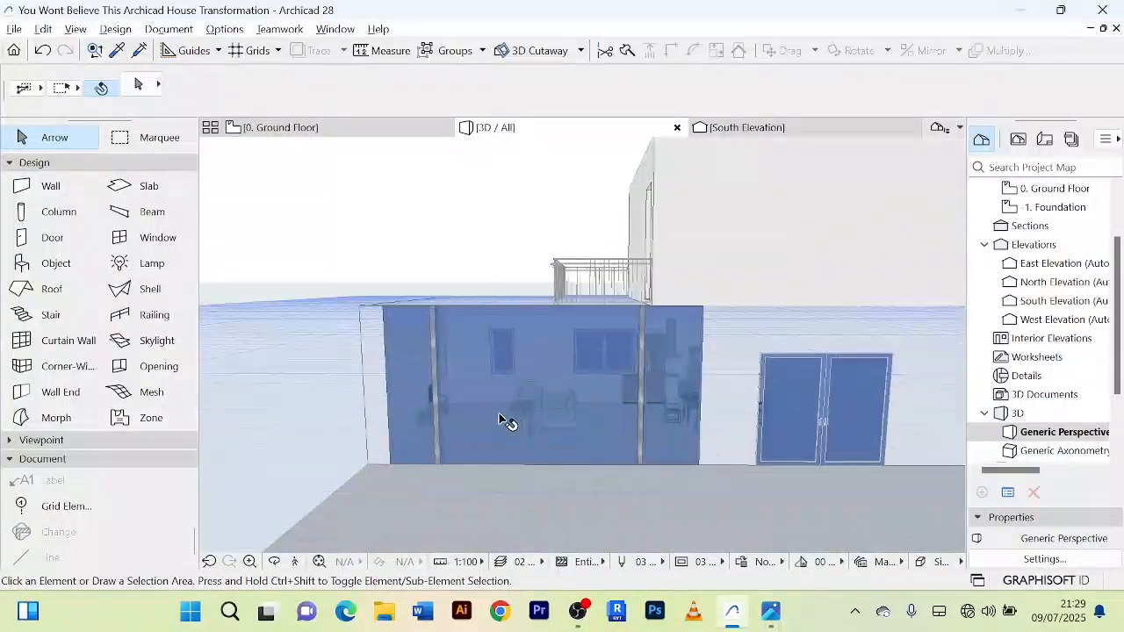
pyautogui.scroll(-3, 503, 420)
pyautogui.scroll(-1, 514, 439)
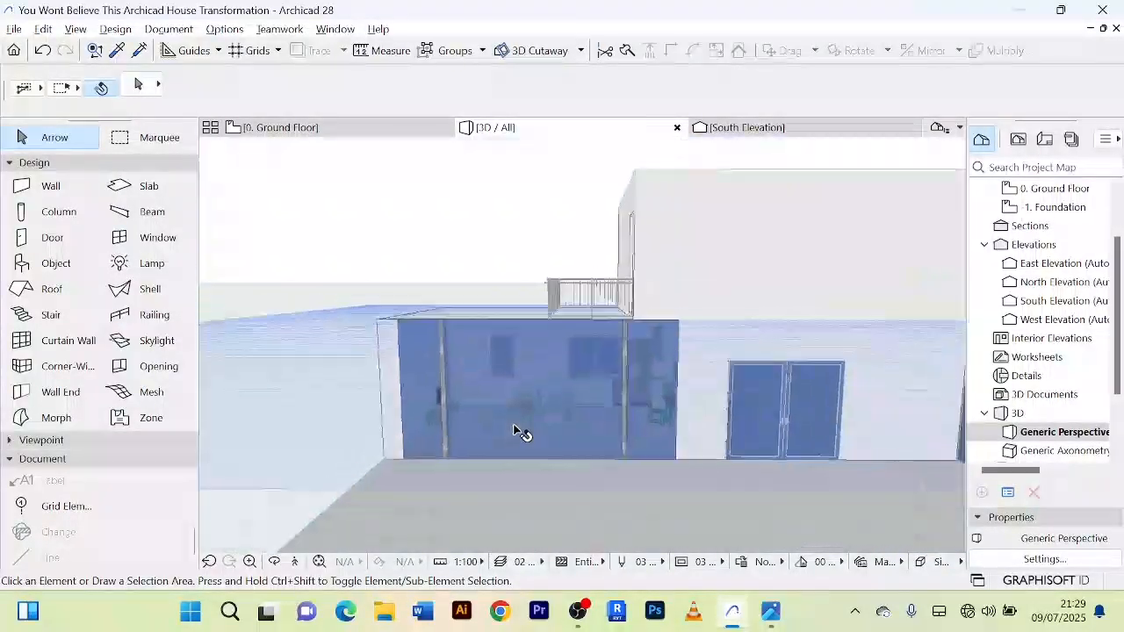
pyautogui.scroll(6, 496, 443)
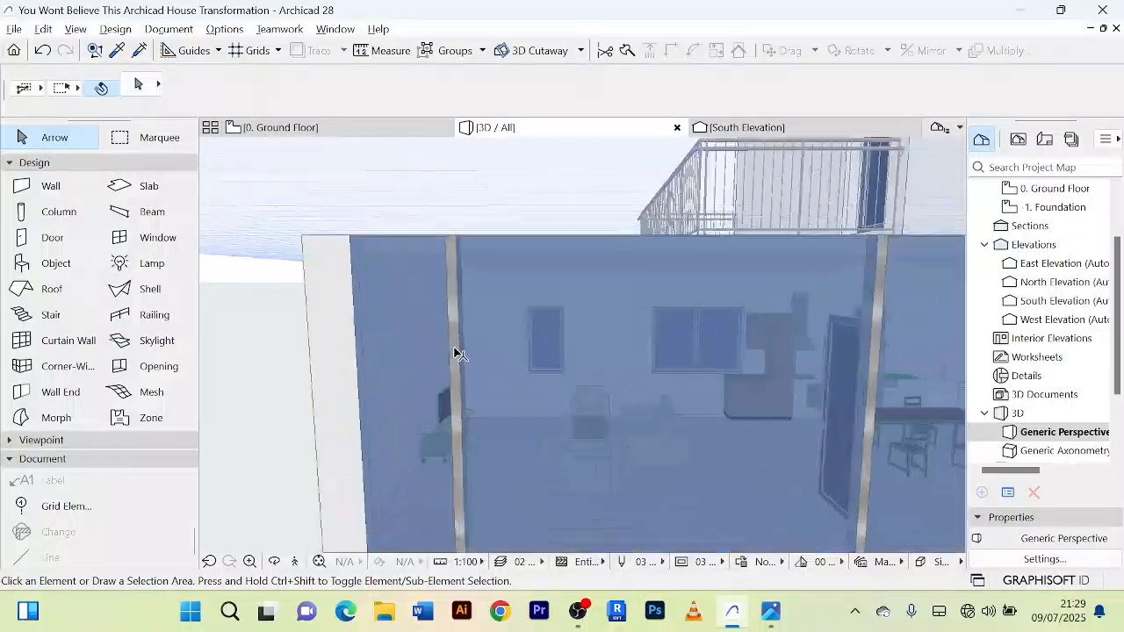
pyautogui.scroll(-5, 465, 355)
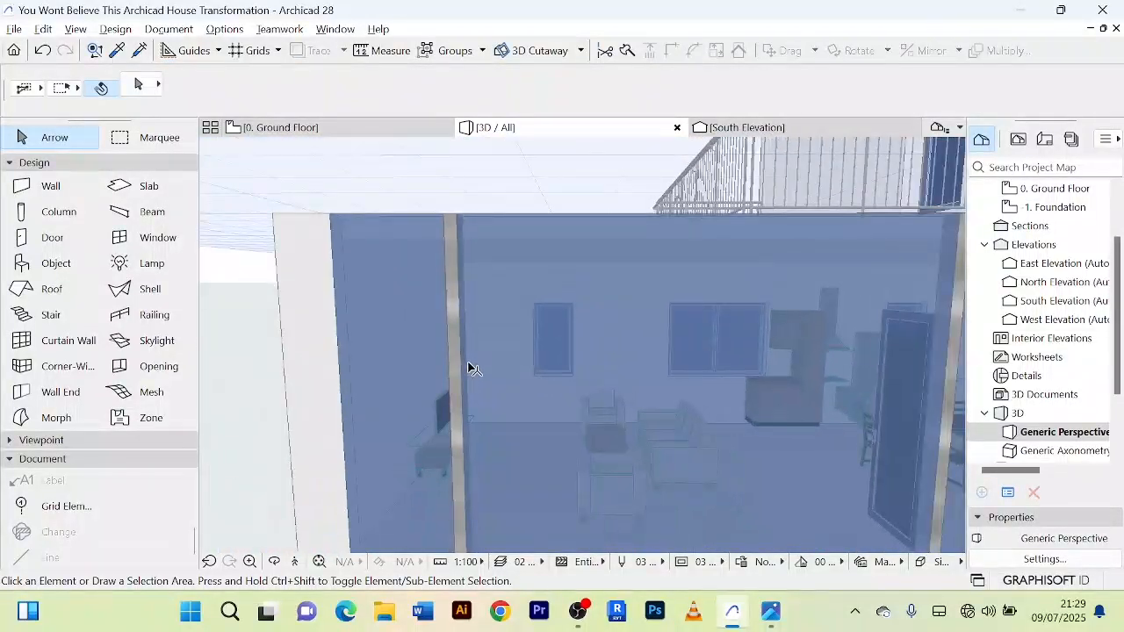
pyautogui.scroll(-2, 483, 377)
# Step: Review the house's exterior in 3D, comparing the bedroom wing's curtain wall with the living area's glazing from several angles
pyautogui.keyDown('shift'); pyautogui.moveTo(491, 389); pyautogui.dragTo(821, 466, button='middle'); pyautogui.keyUp('shift')
pyautogui.scroll(5, 723, 321)
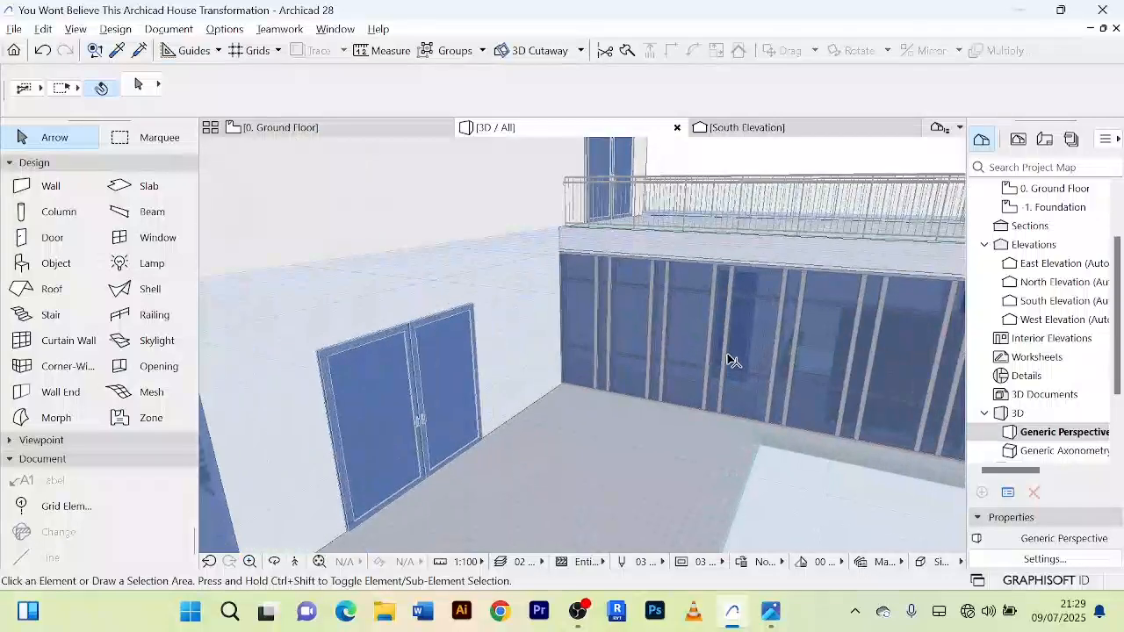
pyautogui.scroll(-6, 724, 355)
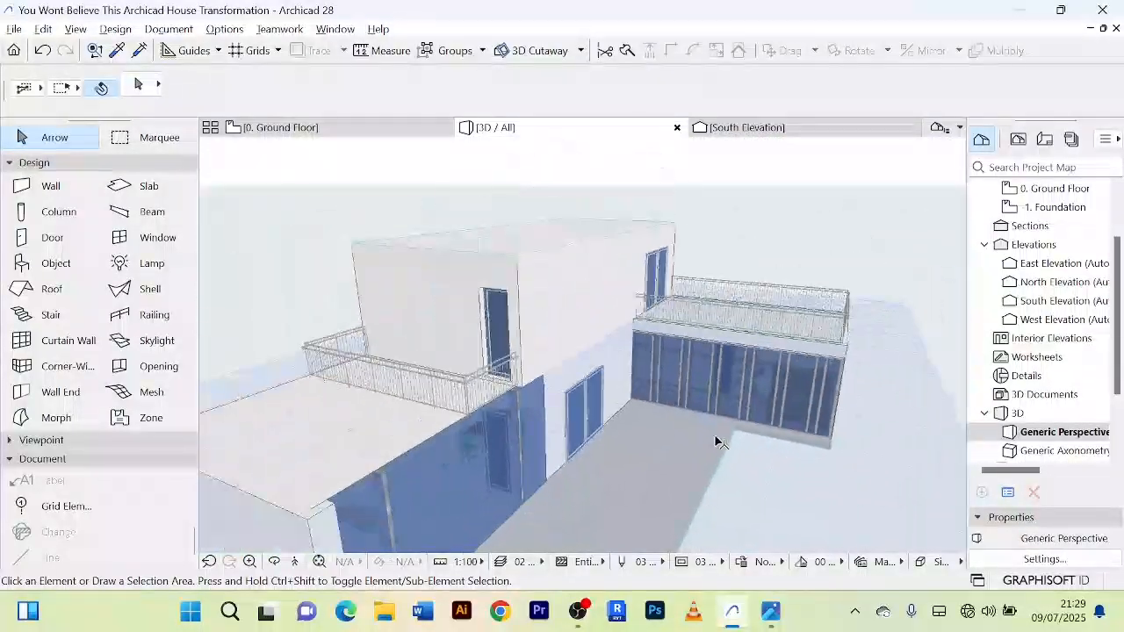
pyautogui.keyDown('shift'); pyautogui.moveTo(733, 460); pyautogui.dragTo(723, 419, button='middle'); pyautogui.keyUp('shift')
pyautogui.scroll(4, 676, 412)
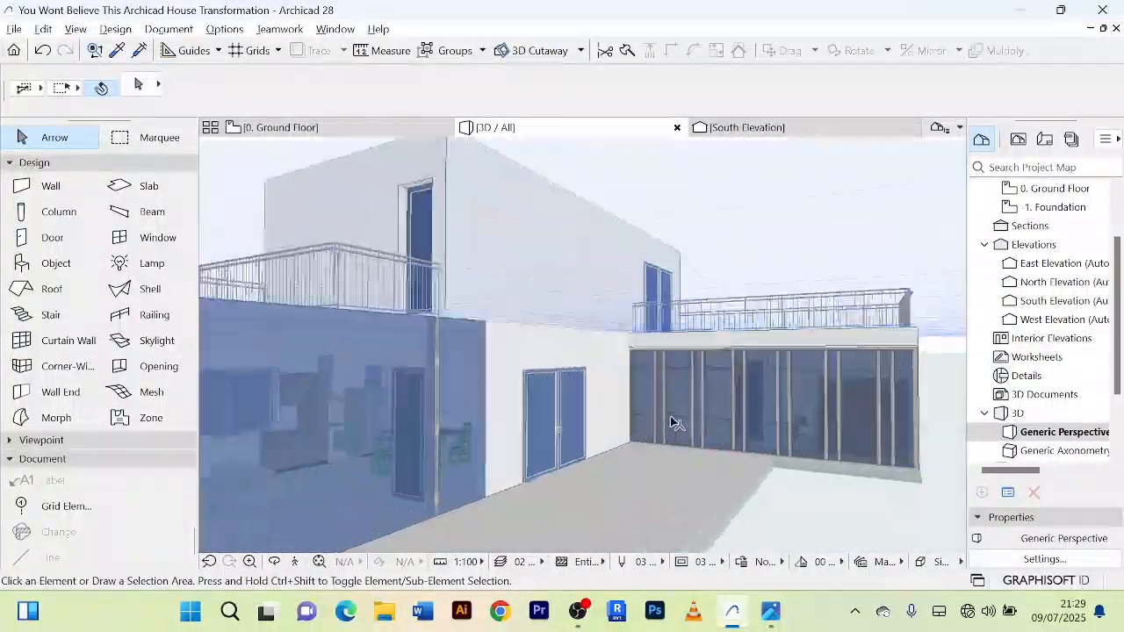
pyautogui.scroll(-6, 689, 404)
pyautogui.keyDown('shift'); pyautogui.moveTo(757, 466); pyautogui.dragTo(553, 469, button='middle'); pyautogui.keyUp('shift')
pyautogui.scroll(5, 773, 386)
pyautogui.scroll(2, 541, 480)
pyautogui.scroll(-3, 546, 482)
pyautogui.scroll(-3, 542, 490)
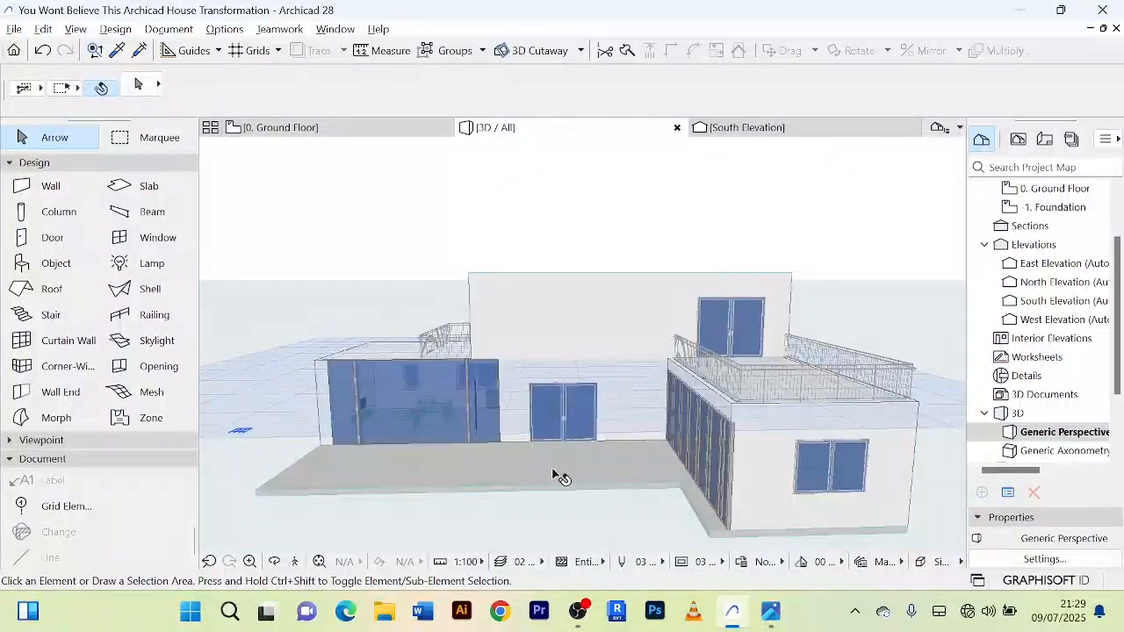
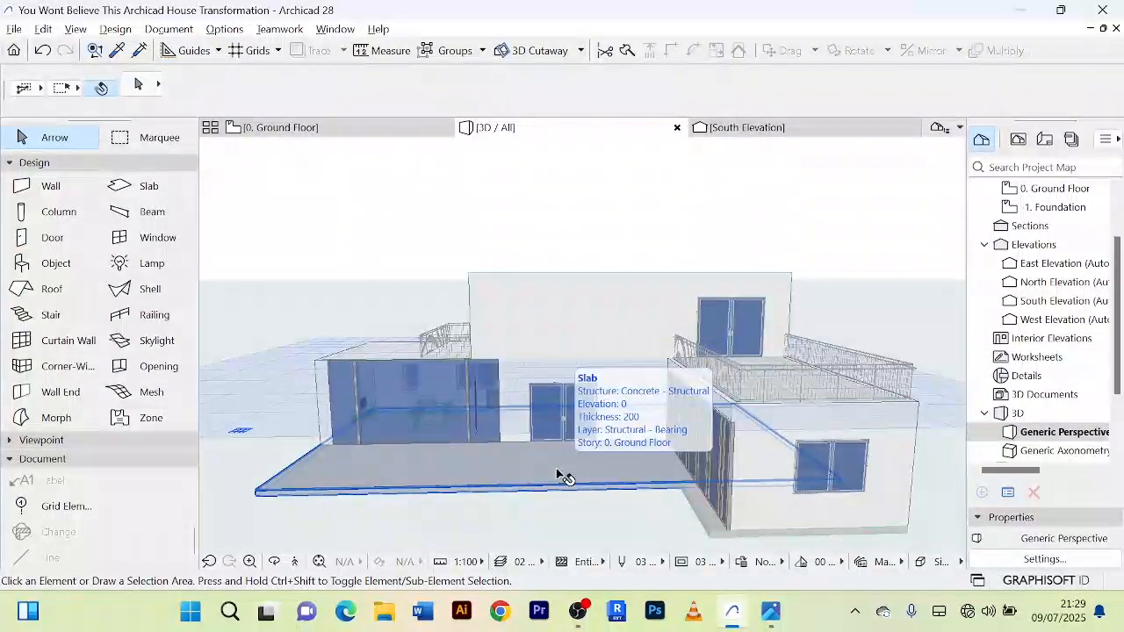
# Step: Place a copy of the bedroom wing's curtain wall in the open area in front of the house on the ground floor plan
pyautogui.scroll(2, 313, 323)
pyautogui.scroll(-1, 313, 323)
pyautogui.moveTo(314, 323); pyautogui.dragTo(342, 280, button='middle')
pyautogui.scroll(2, 696, 373)
pyautogui.click(334, 130)
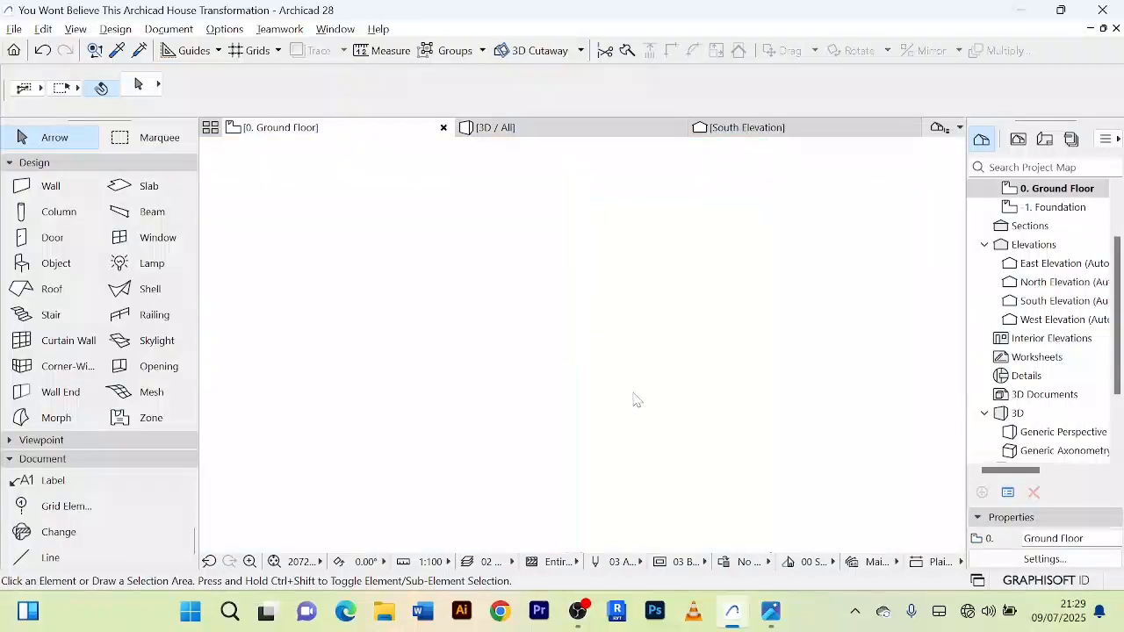
pyautogui.scroll(2, 673, 314)
pyautogui.scroll(-5, 589, 394)
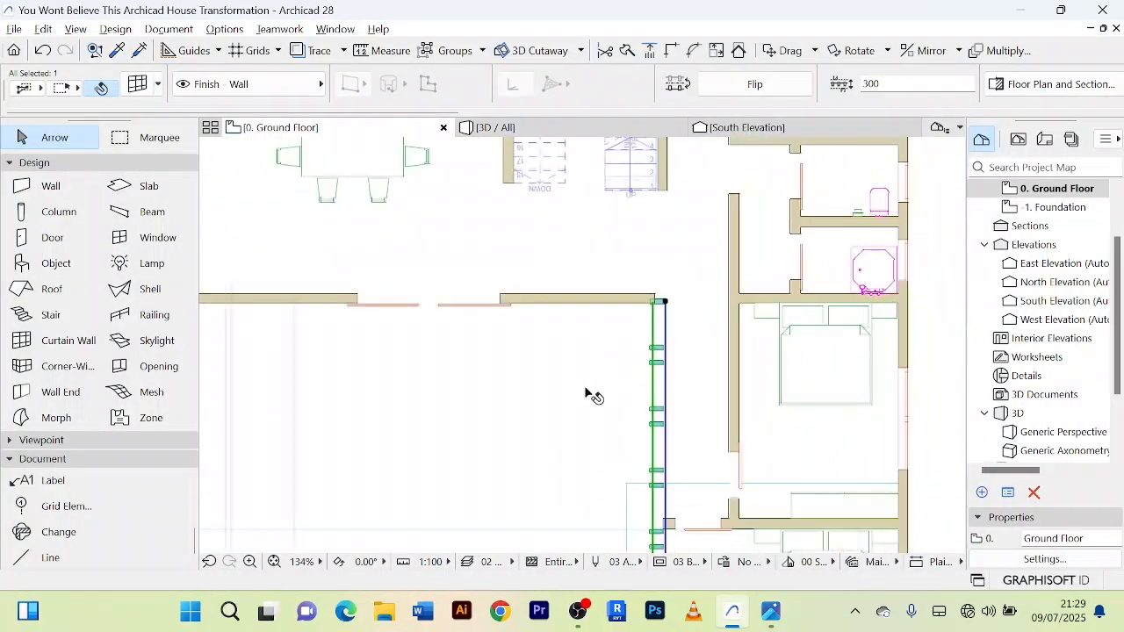
pyautogui.scroll(1, 594, 334)
pyautogui.scroll(-2, 593, 334)
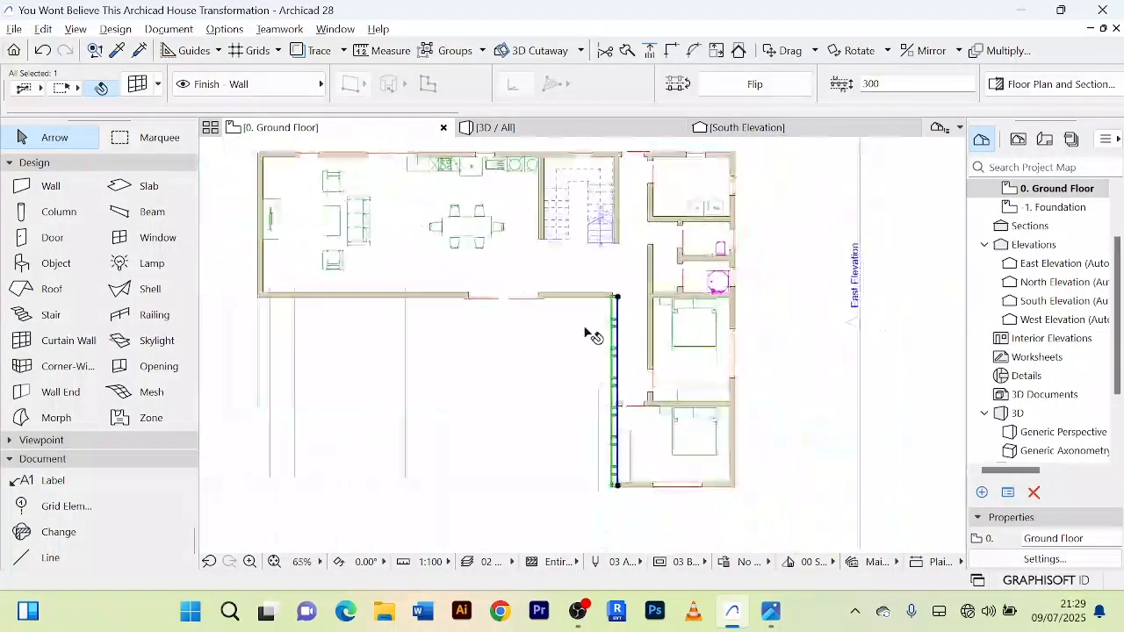
pyautogui.scroll(4, 615, 344)
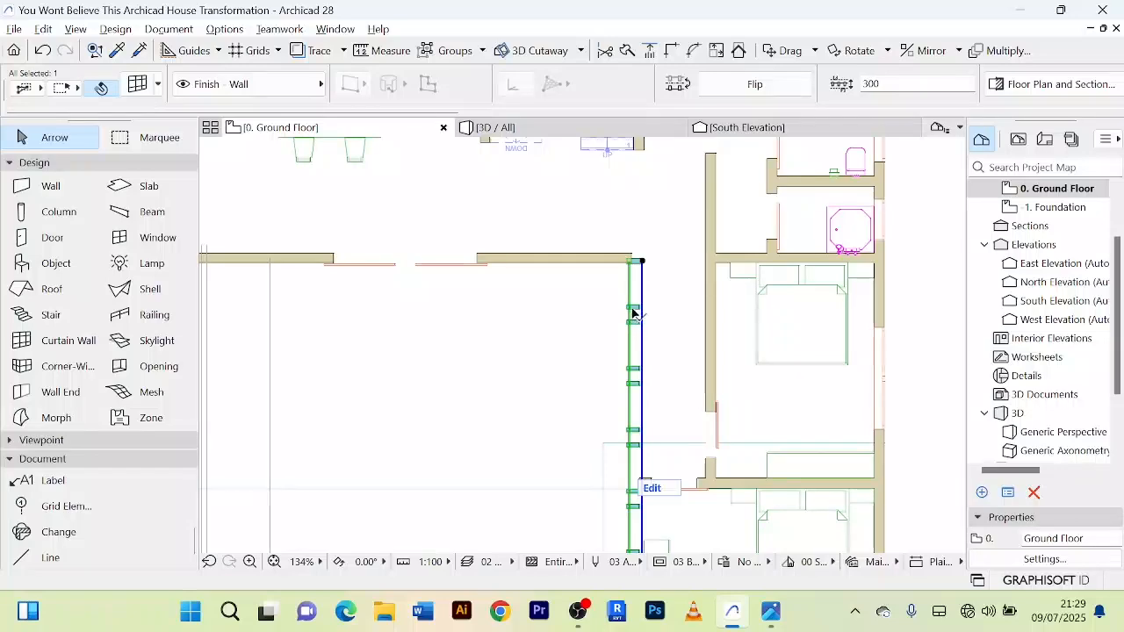
pyautogui.scroll(-4, 625, 323)
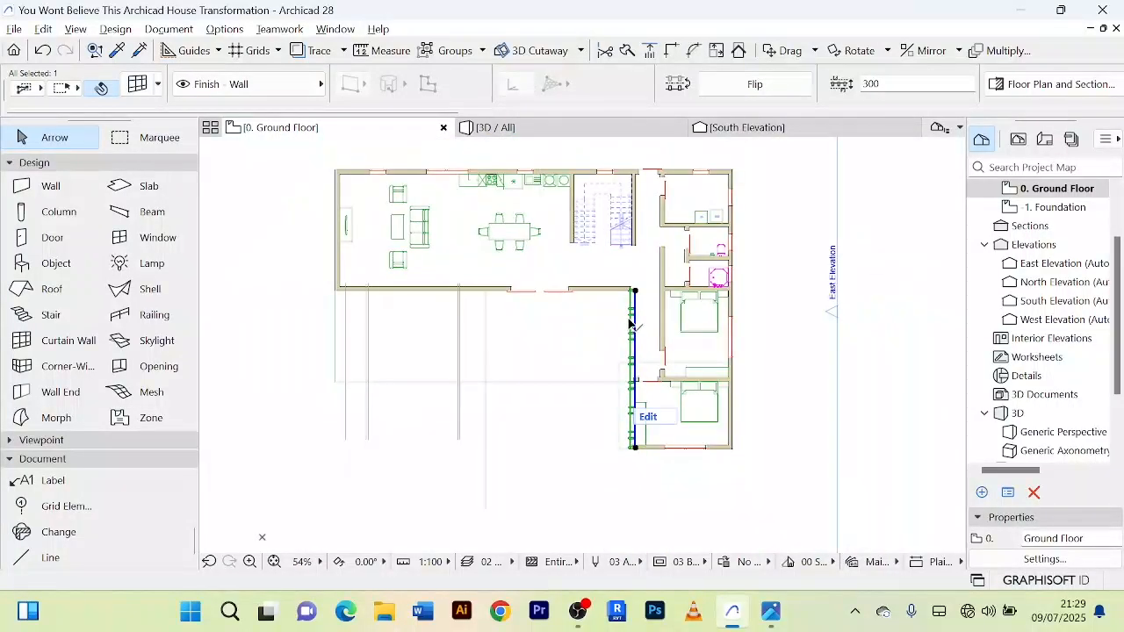
pyautogui.scroll(3, 632, 311)
pyautogui.scroll(-1, 633, 316)
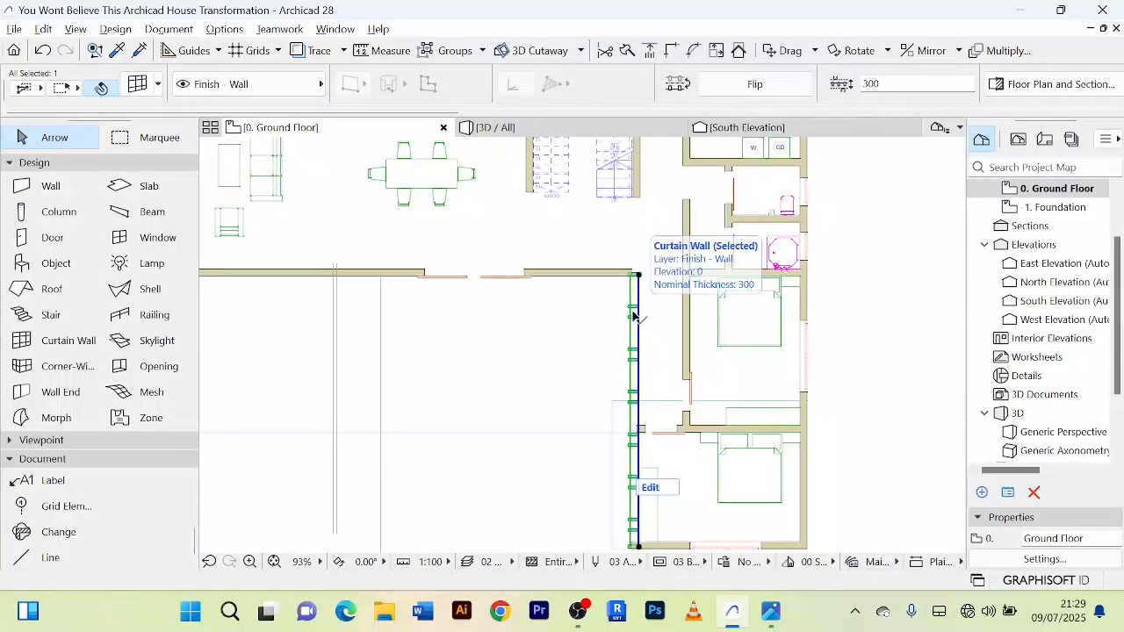
pyautogui.hotkey('ctrl', 'd')
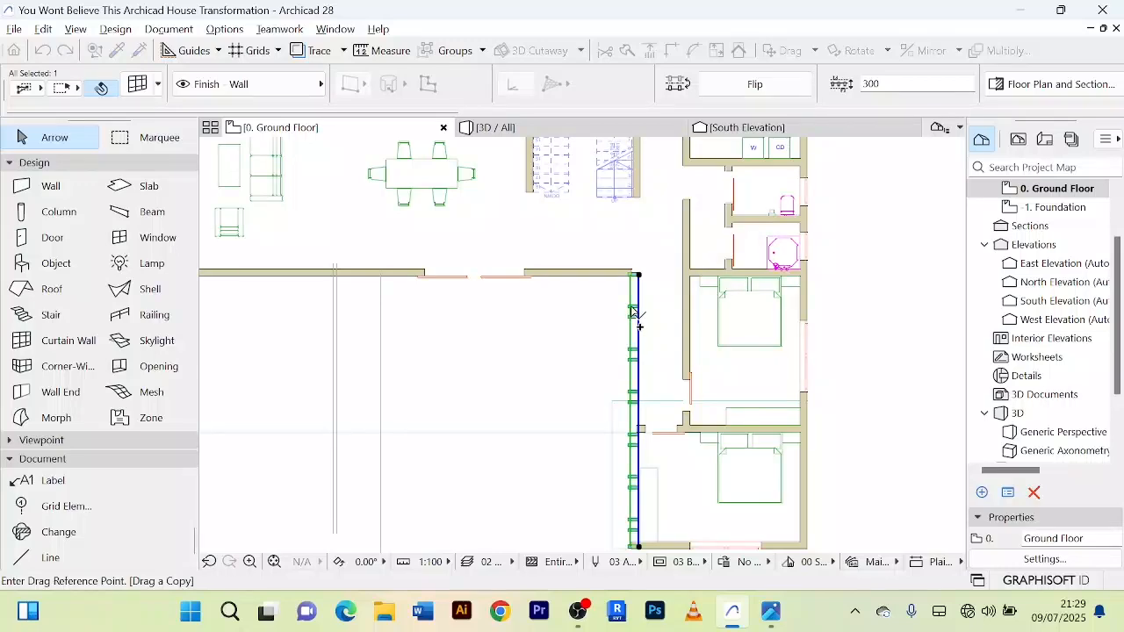
pyautogui.scroll(-3, 426, 373)
pyautogui.scroll(2, 550, 256)
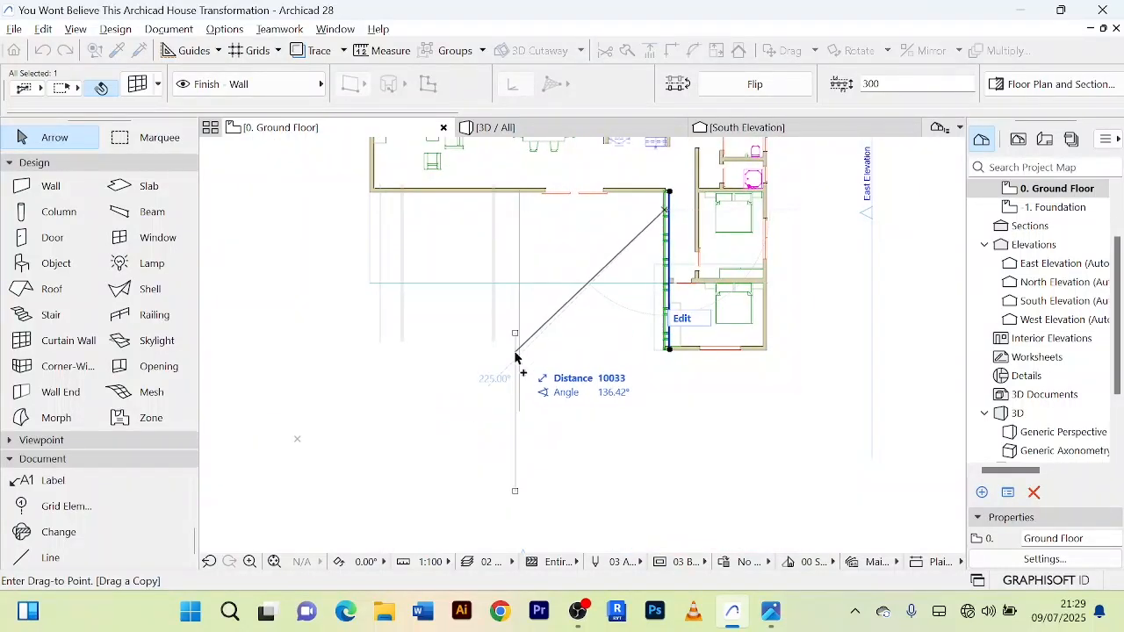
pyautogui.click(542, 343)
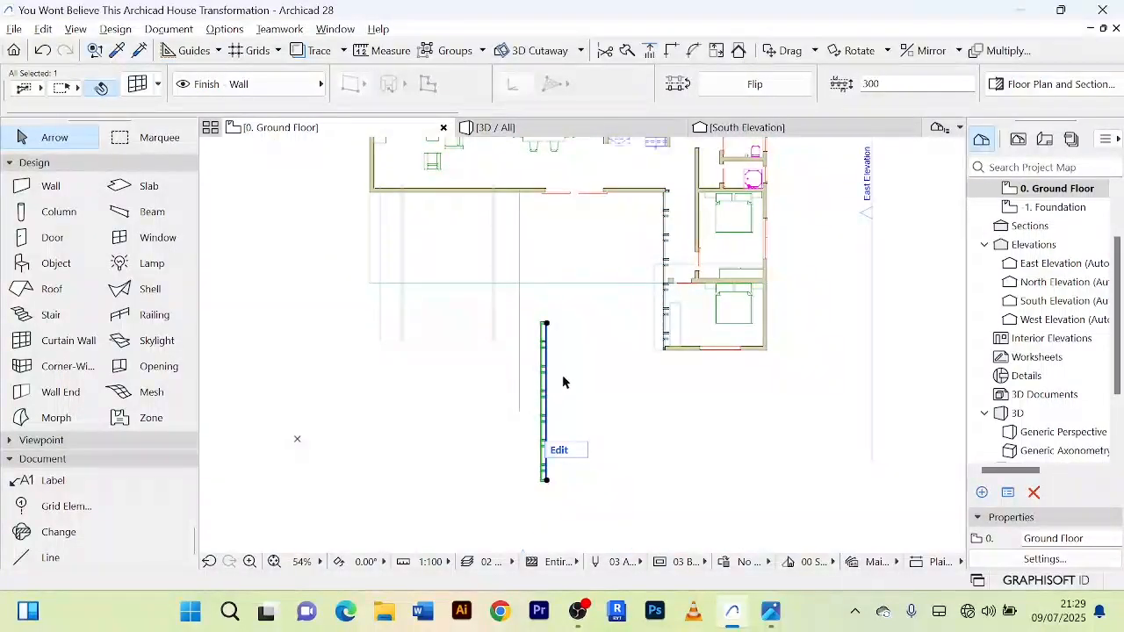
# Step: Examine the curtain wall copy and the upper storey's front and side walls in 3D, selecting each upper wall in turn
pyautogui.scroll(-3, 563, 382)
pyautogui.scroll(3, 545, 289)
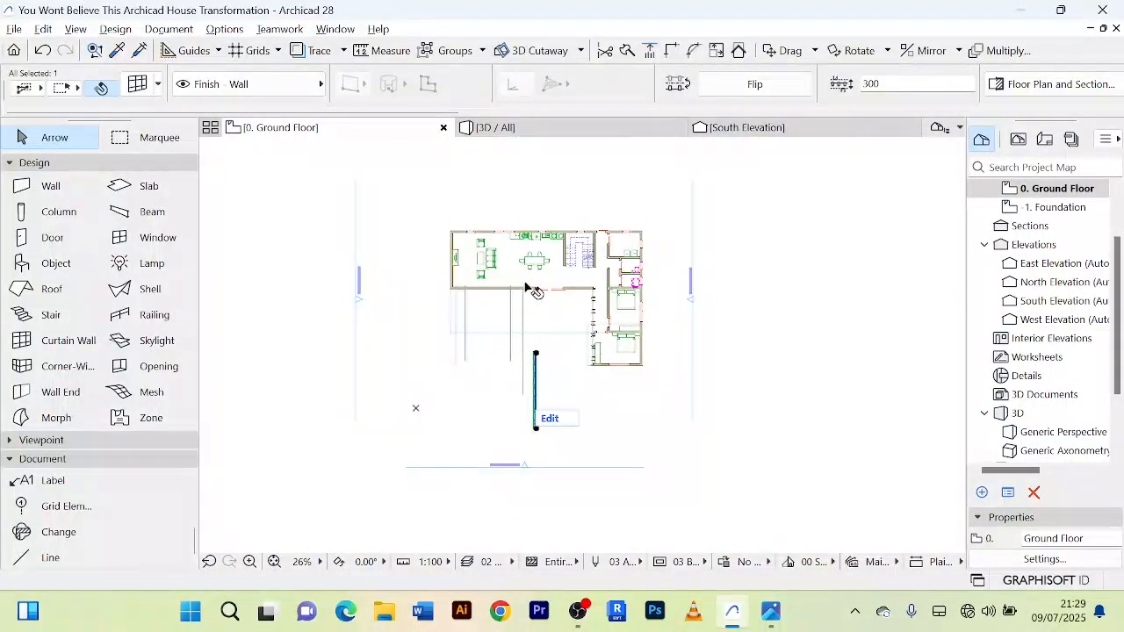
pyautogui.click(584, 130)
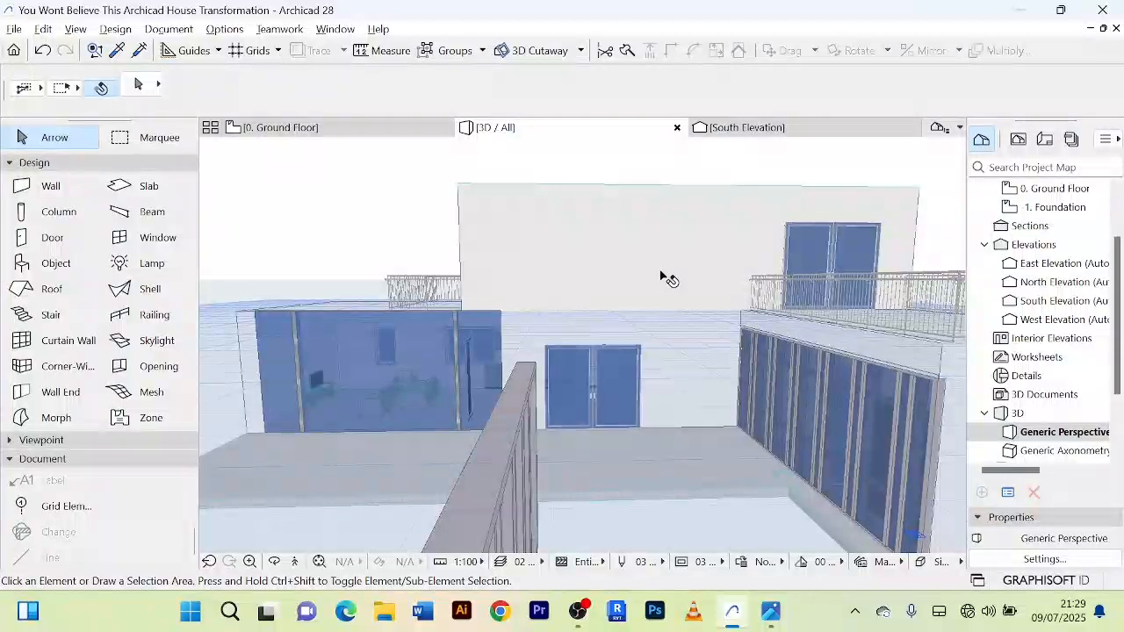
pyautogui.moveTo(640, 235); pyautogui.dragTo(617, 239)
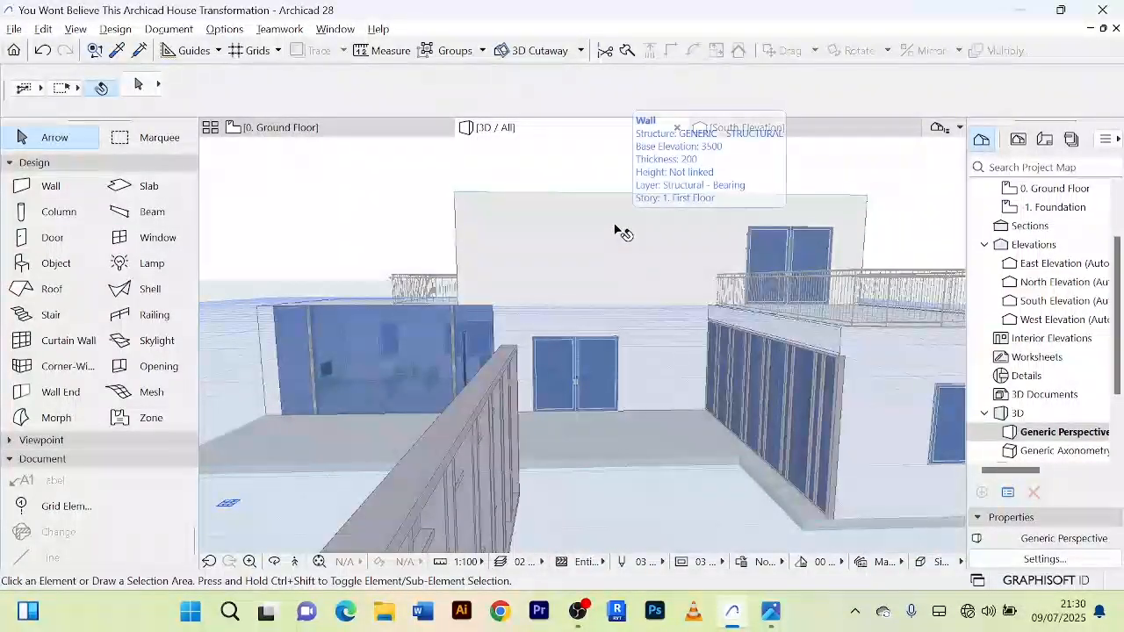
pyautogui.click(618, 232)
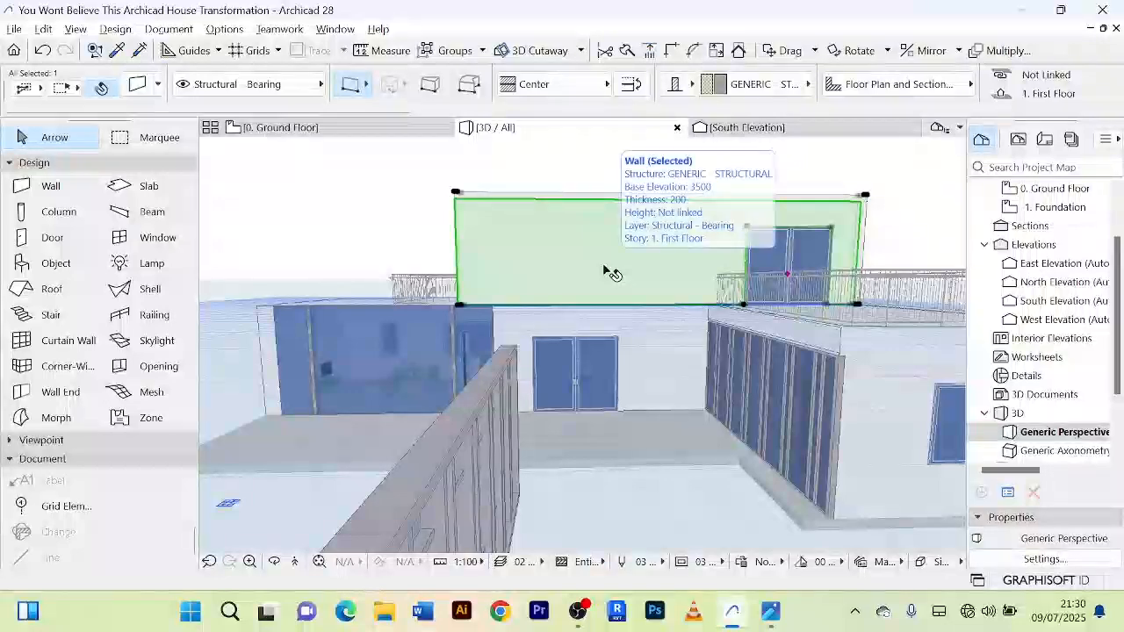
pyautogui.scroll(4, 639, 219)
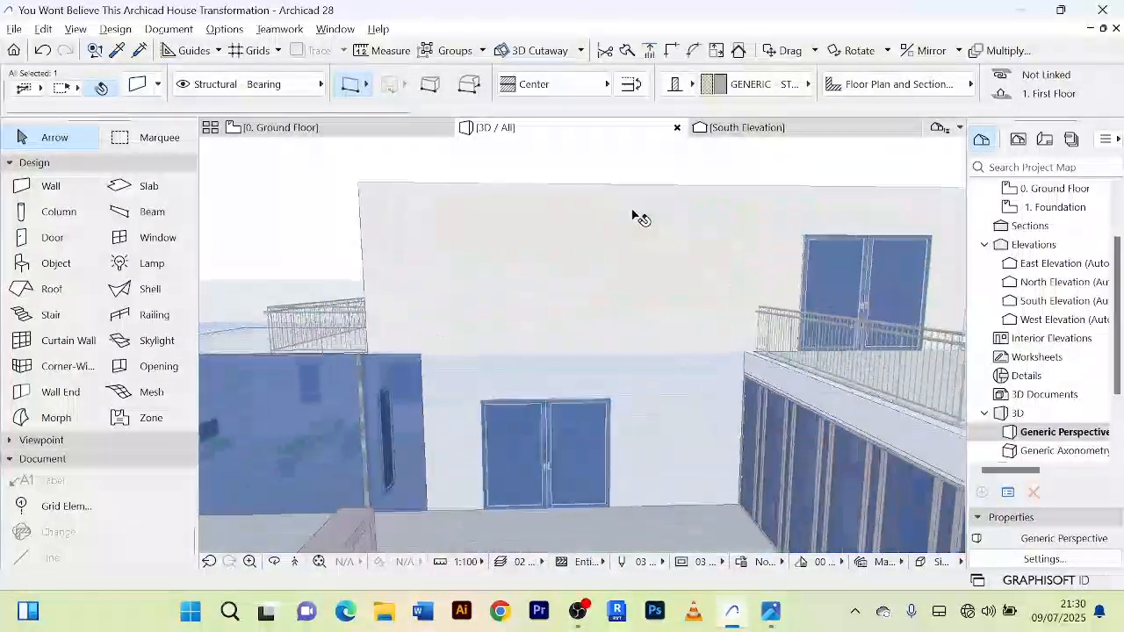
pyautogui.scroll(-3, 622, 225)
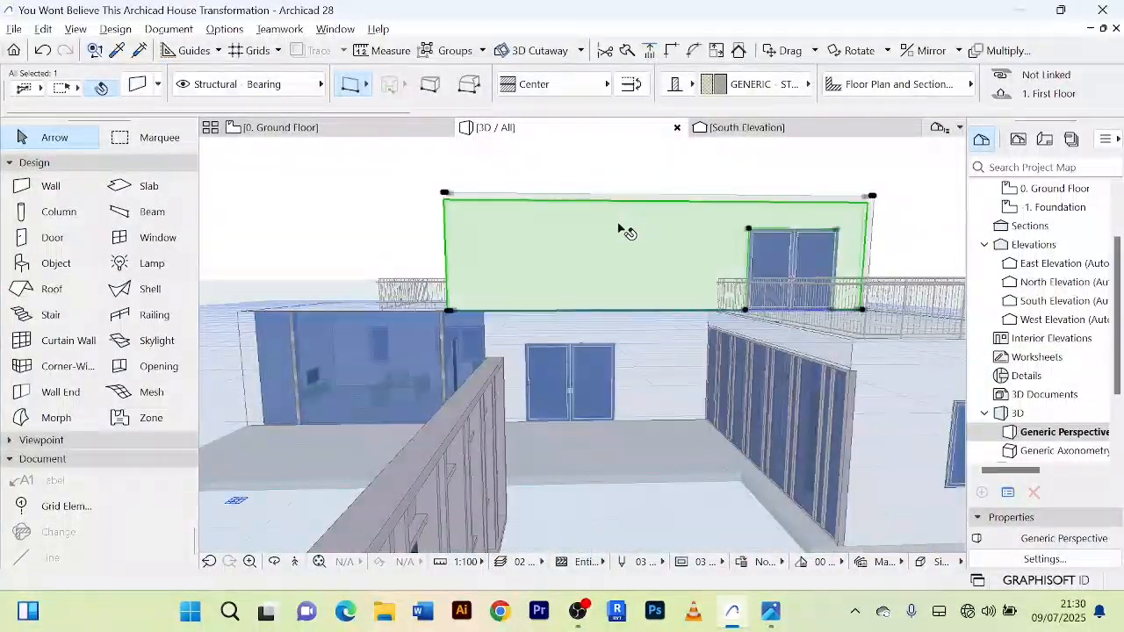
pyautogui.scroll(-3, 622, 226)
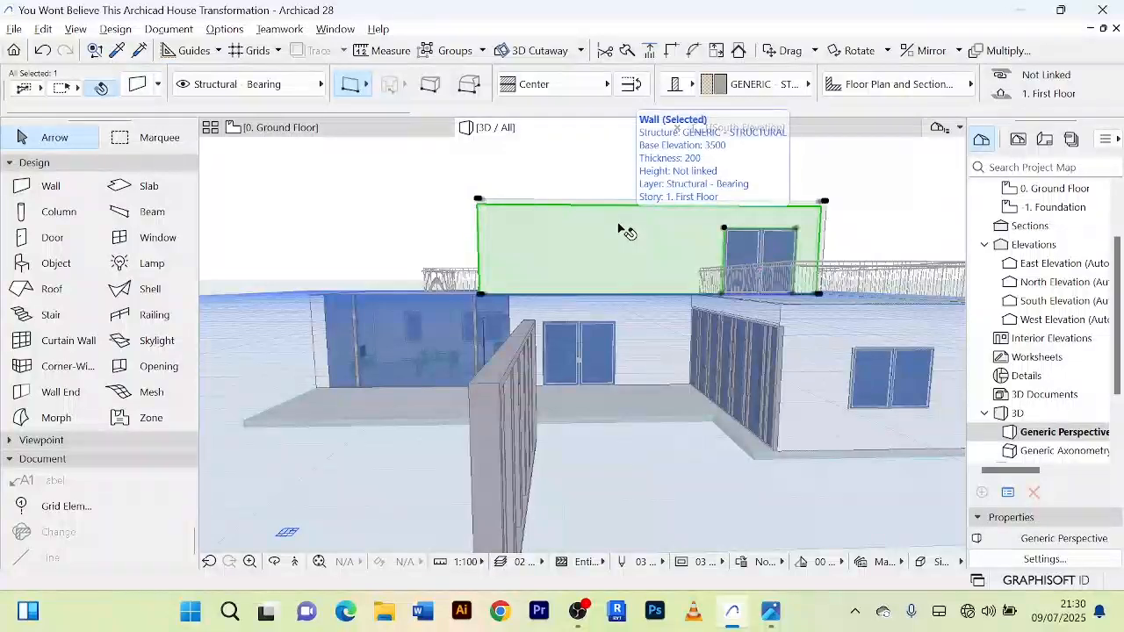
pyautogui.scroll(-2, 619, 229)
pyautogui.keyDown('shift'); pyautogui.moveTo(622, 230); pyautogui.dragTo(835, 258, button='middle'); pyautogui.keyUp('shift')
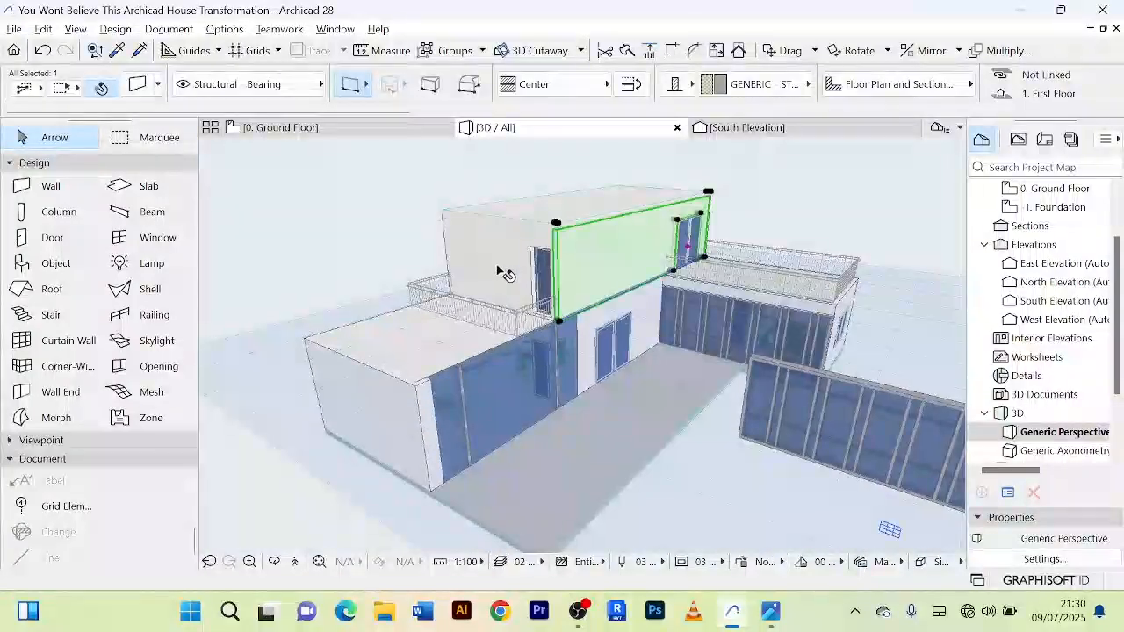
pyautogui.keyDown('shift'); pyautogui.moveTo(497, 266); pyautogui.dragTo(478, 253, button='middle'); pyautogui.keyUp('shift')
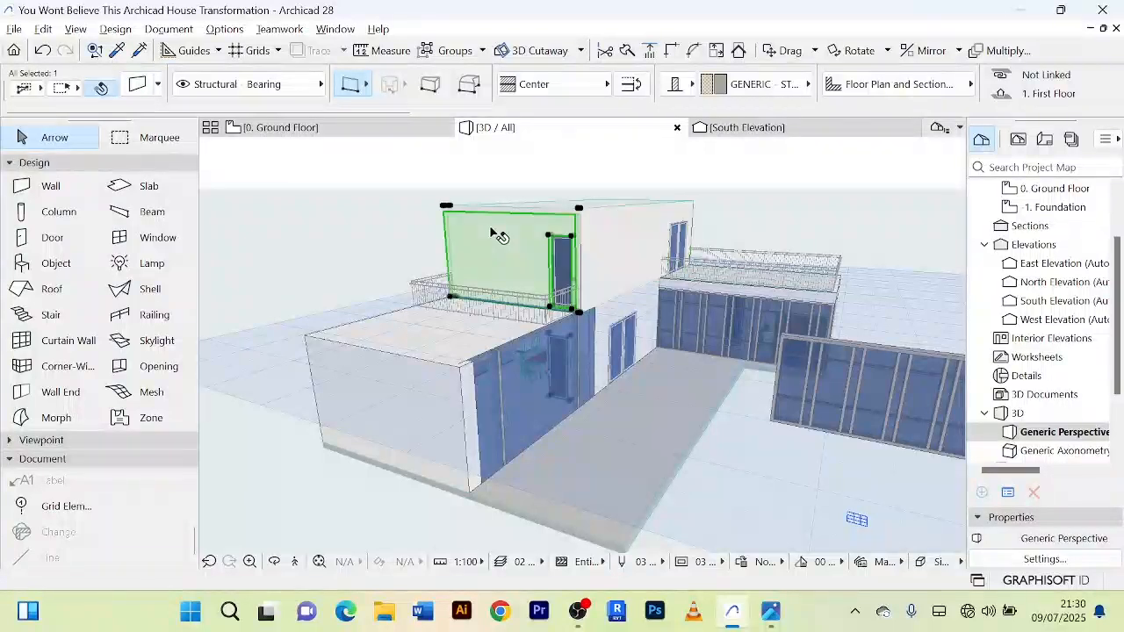
# Step: Check the copied curtain wall on the ground floor plan and look over the first floor plan's walls
pyautogui.press('F2')
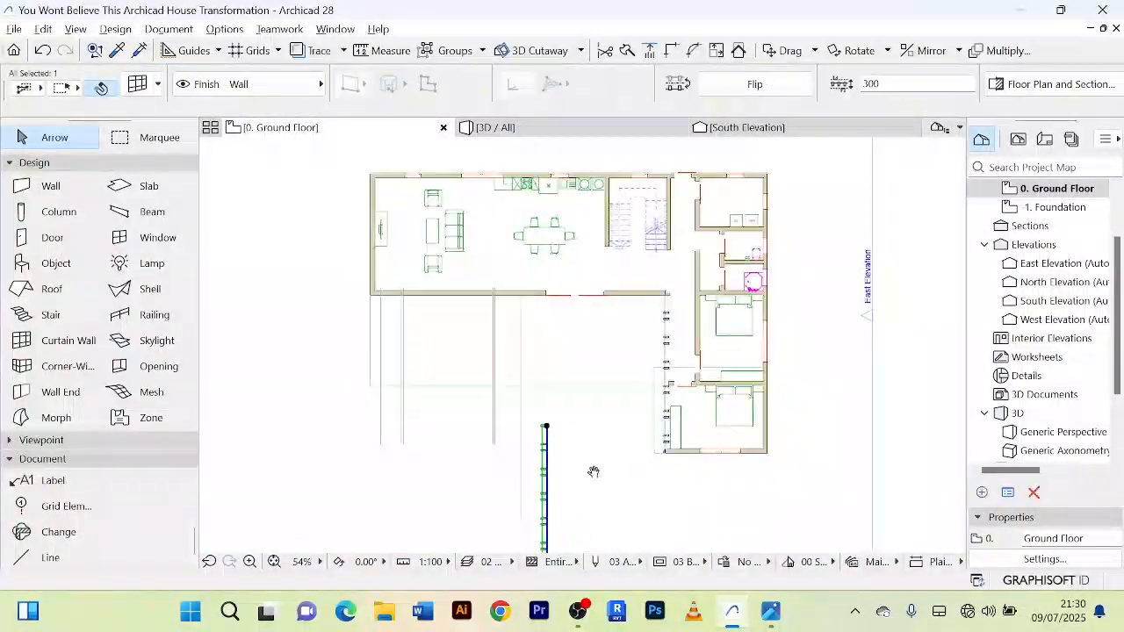
pyautogui.moveTo(593, 471); pyautogui.dragTo(593, 357, button='middle')
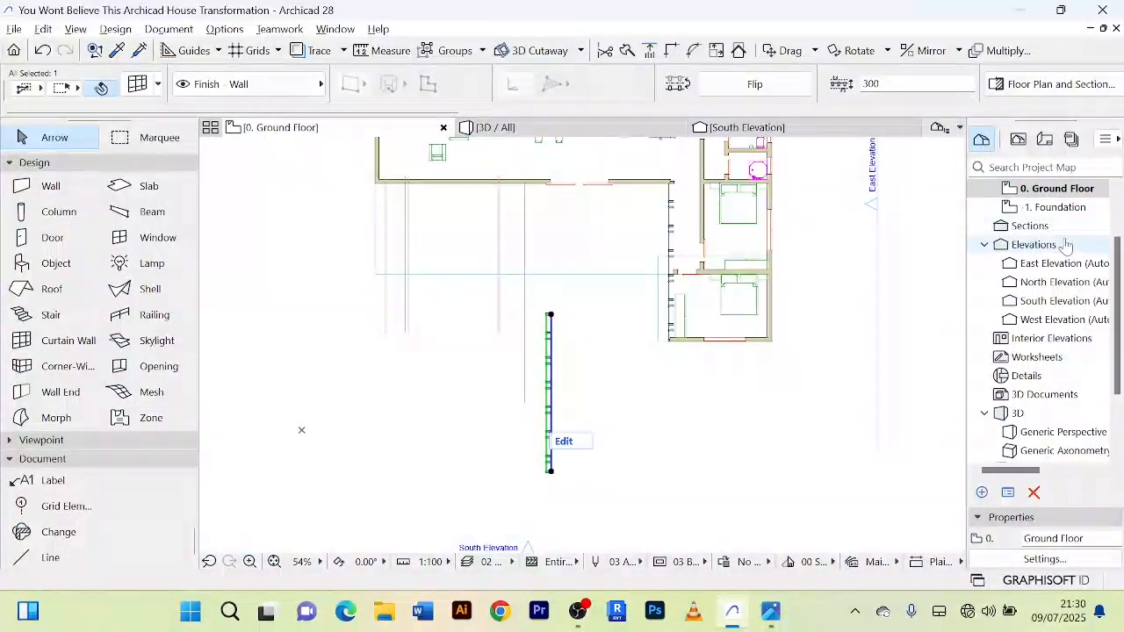
pyautogui.scroll(2, 1065, 244)
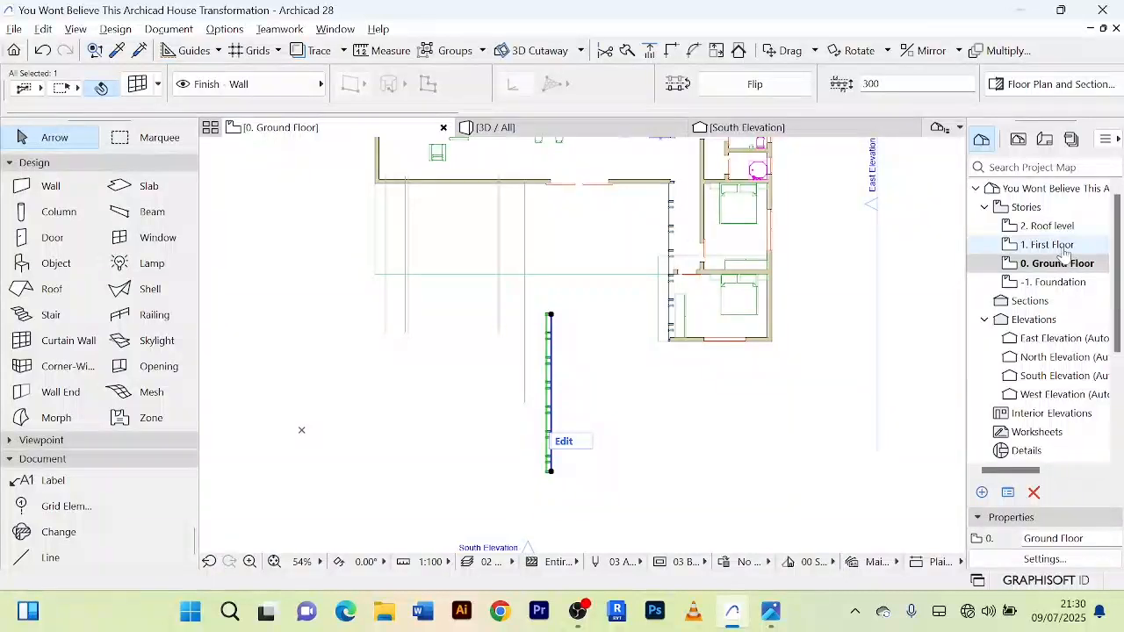
pyautogui.doubleClick(1058, 245)
pyautogui.scroll(-3, 626, 324)
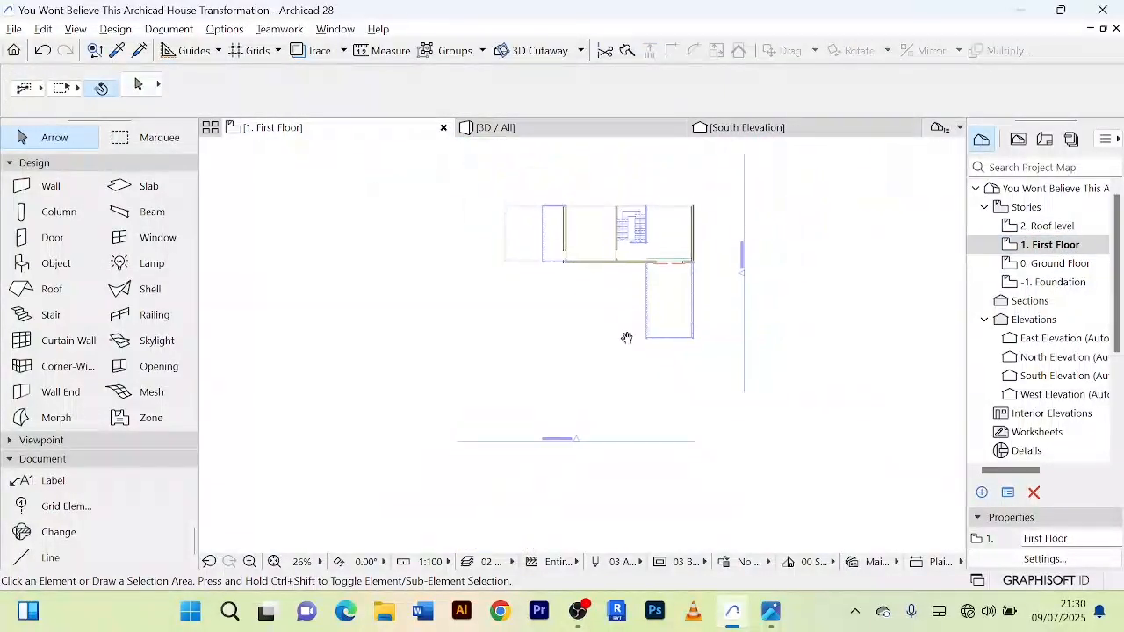
pyautogui.scroll(2, 611, 313)
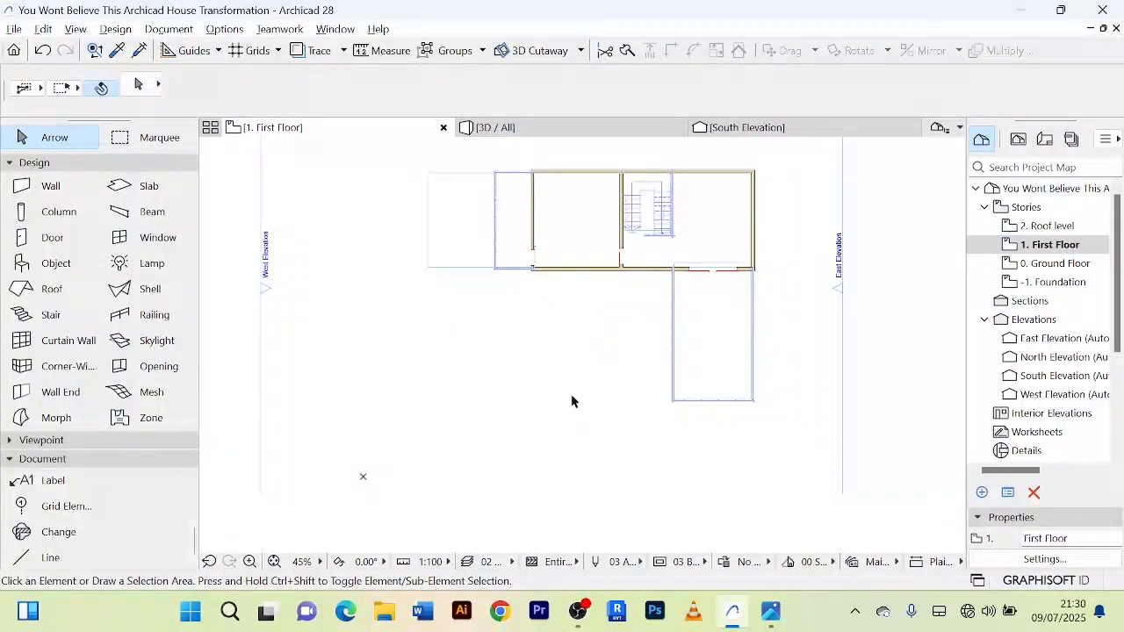
pyautogui.scroll(-2, 441, 337)
pyautogui.scroll(-1, 434, 292)
# Step: Select the freestanding curtain wall copy in 3D and open the settings of its Distinct Panel class
pyautogui.click(513, 128)
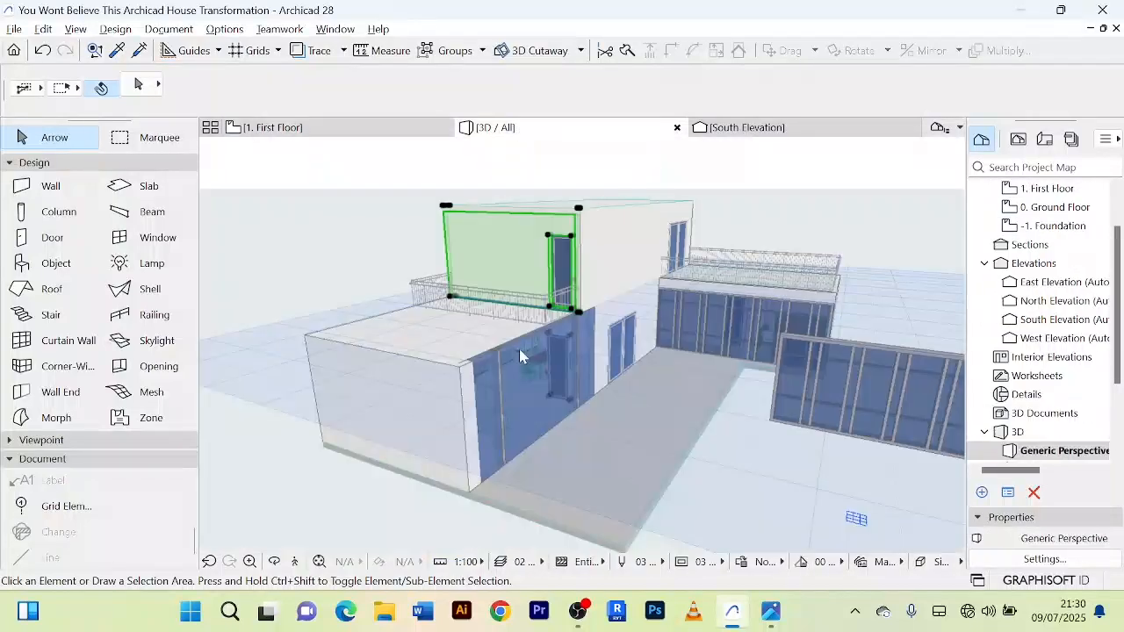
pyautogui.keyDown('shift'); pyautogui.moveTo(671, 423); pyautogui.dragTo(741, 332, button='middle'); pyautogui.keyUp('shift')
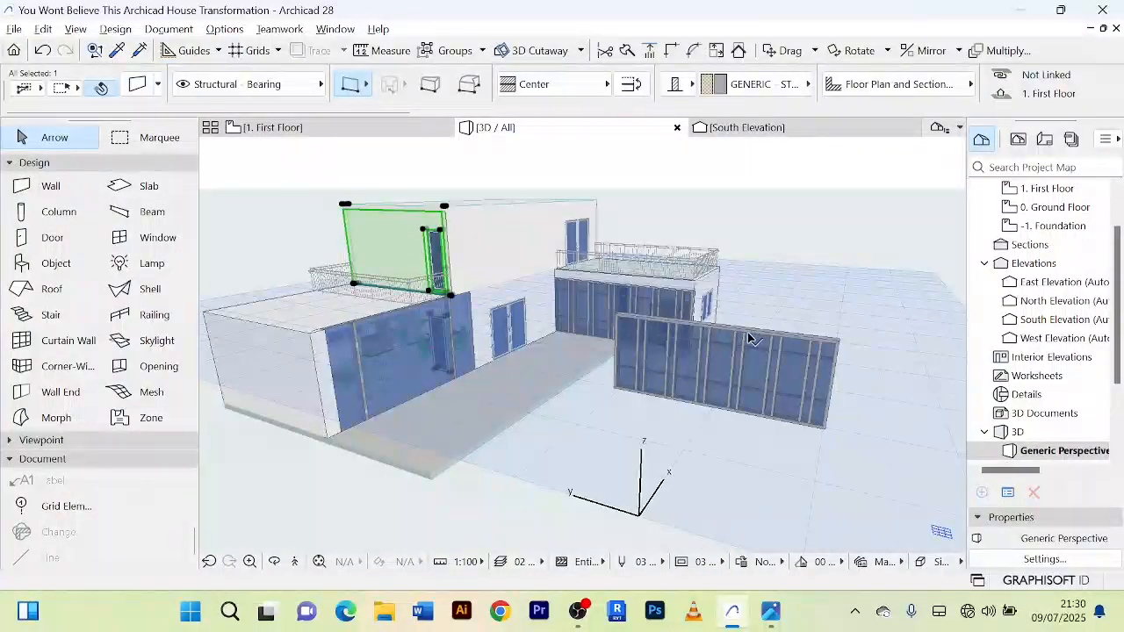
pyautogui.click(748, 338)
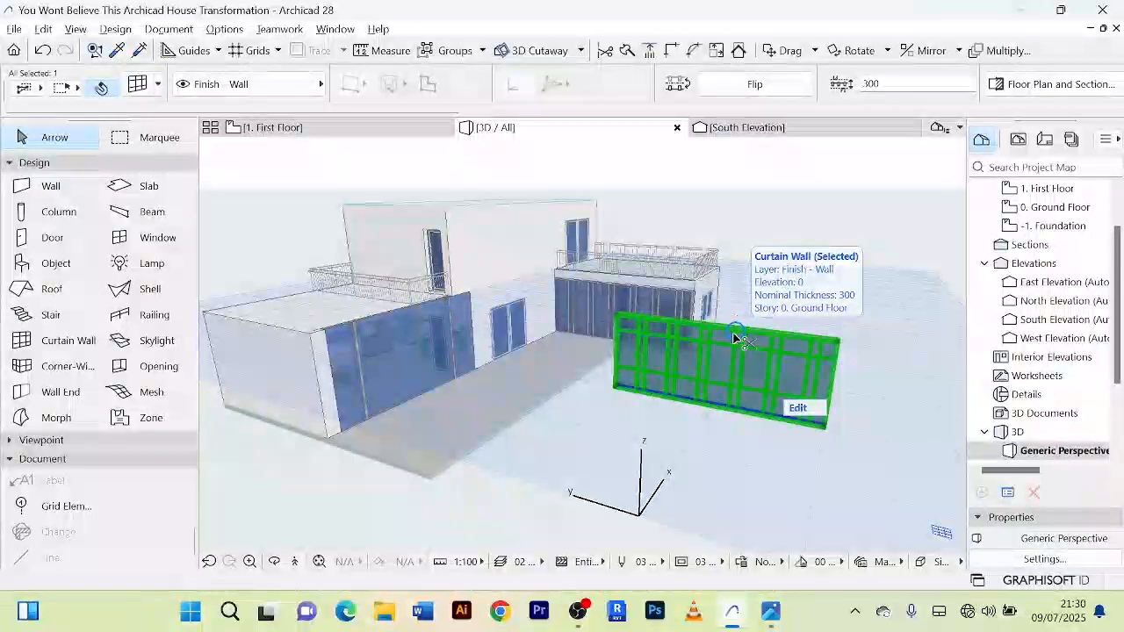
pyautogui.doubleClick(736, 338)
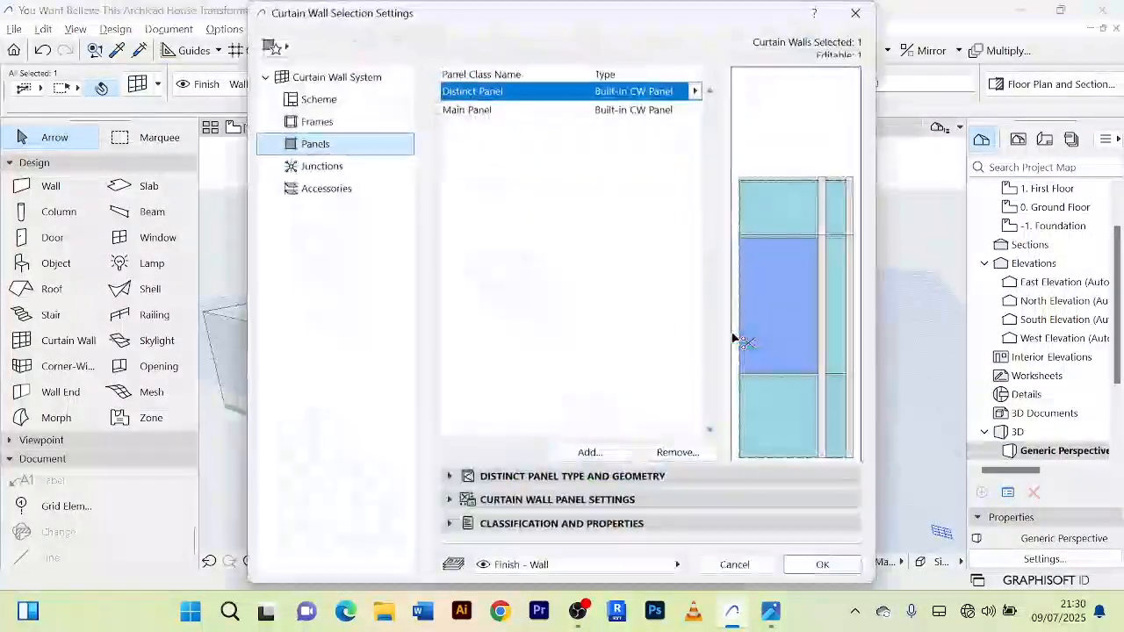
# Step: Link the Distinct Panel's three override surfaces so they all use Glass - Blue, and apply the curtain wall settings
pyautogui.click(452, 477)
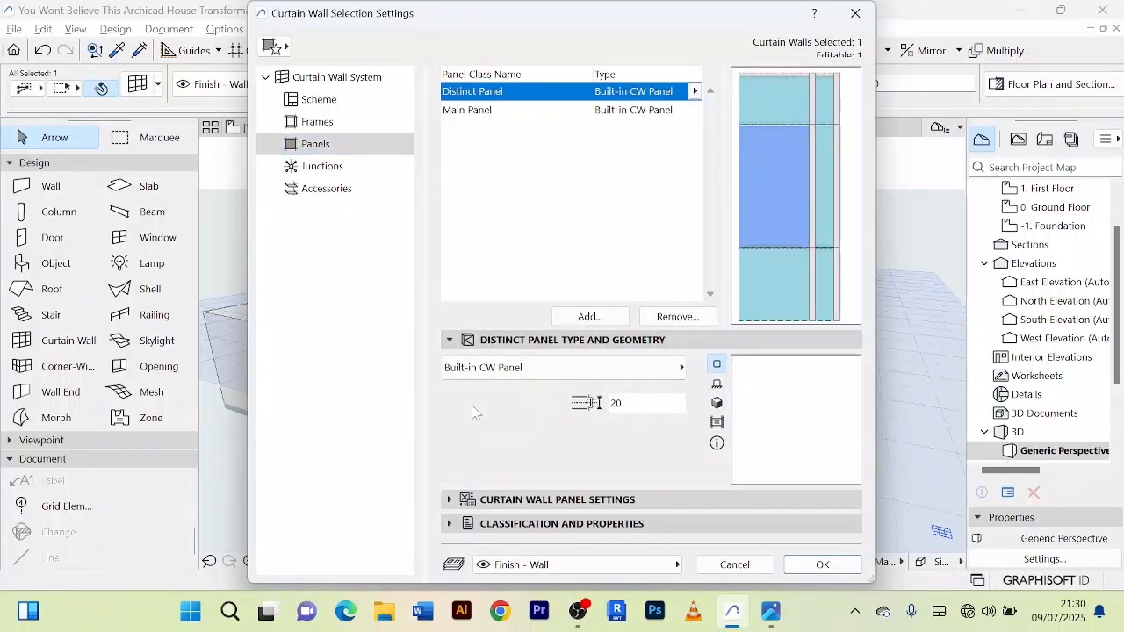
pyautogui.click(447, 342)
pyautogui.click(448, 342)
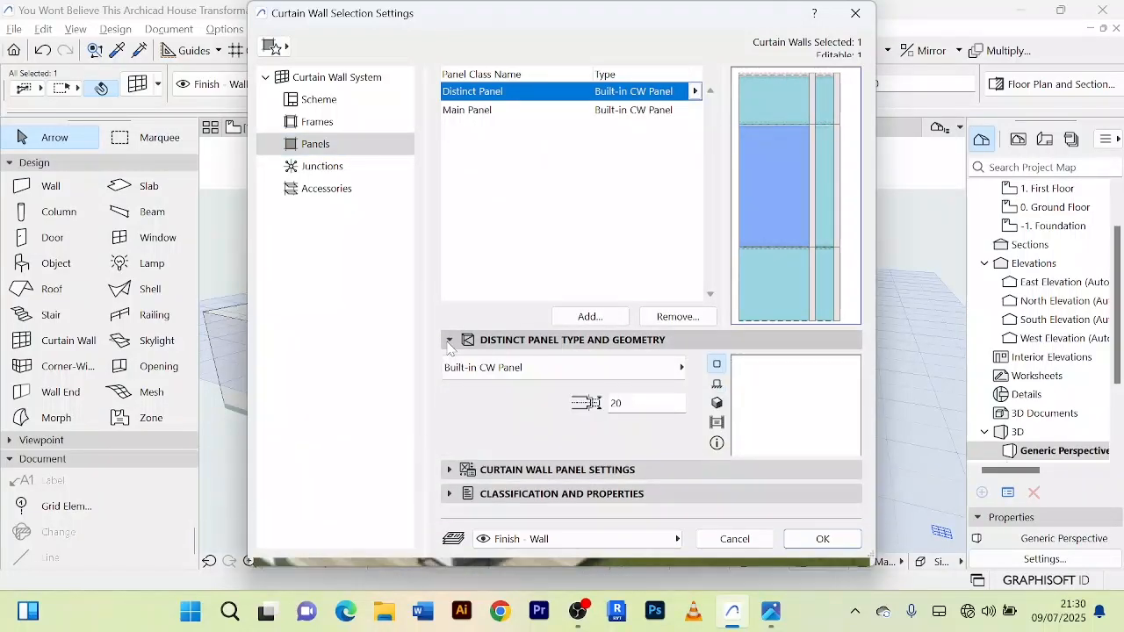
pyautogui.click(447, 342)
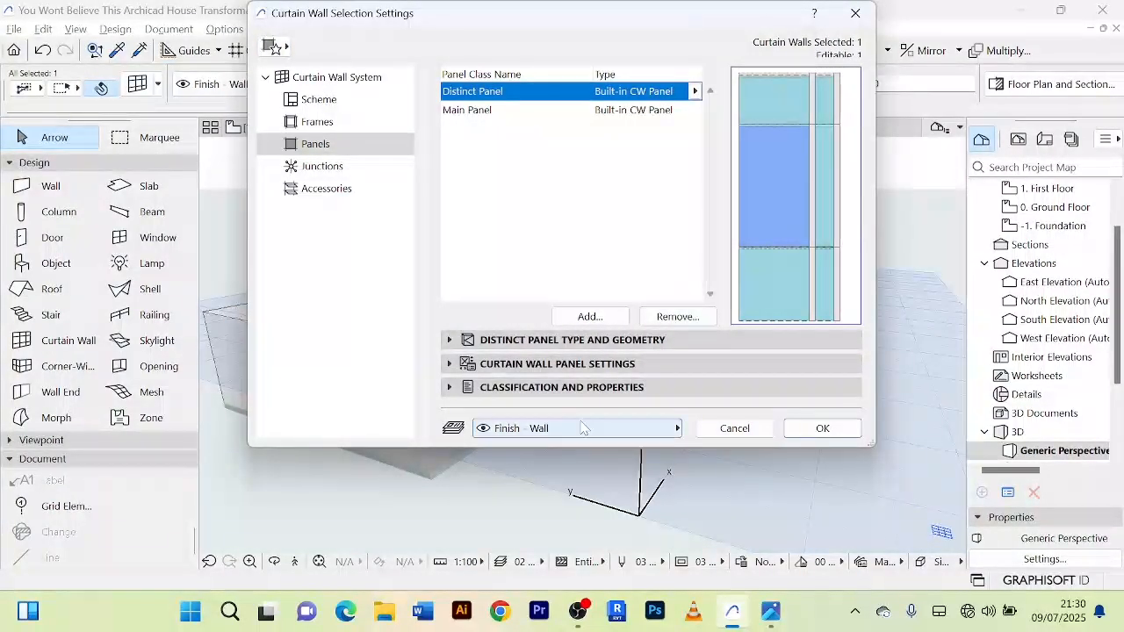
pyautogui.click(449, 387)
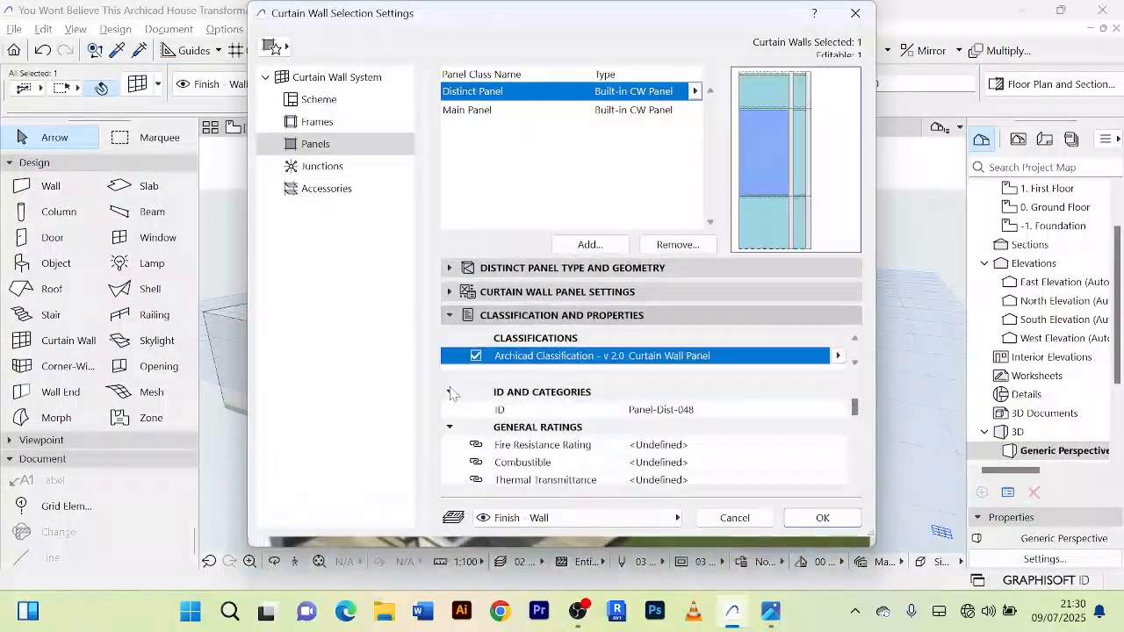
pyautogui.click(448, 316)
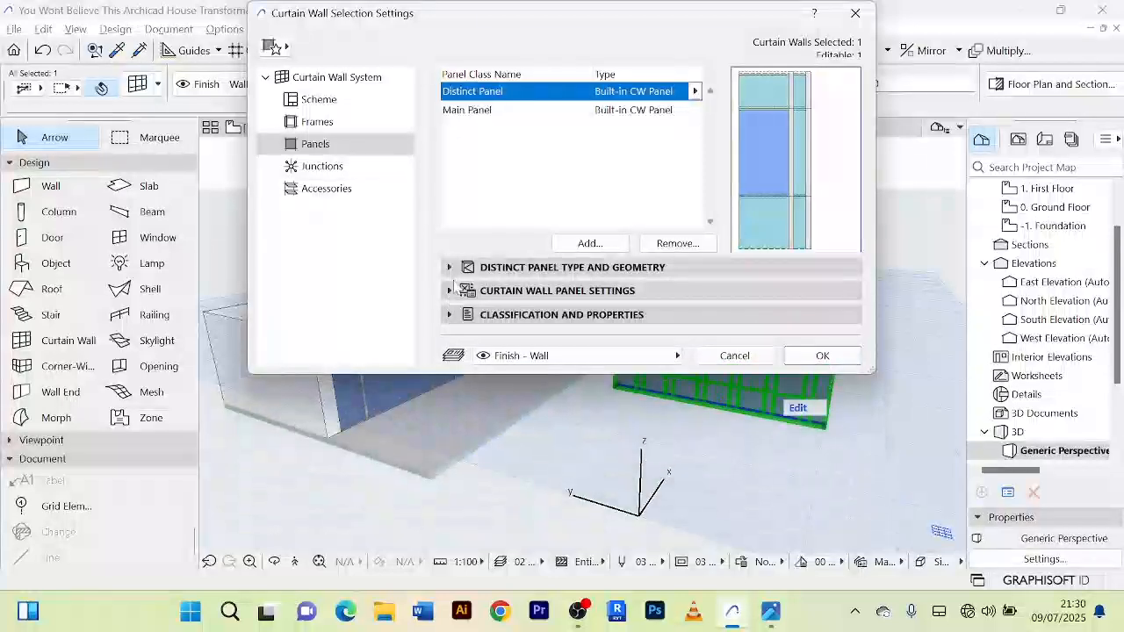
pyautogui.click(450, 291)
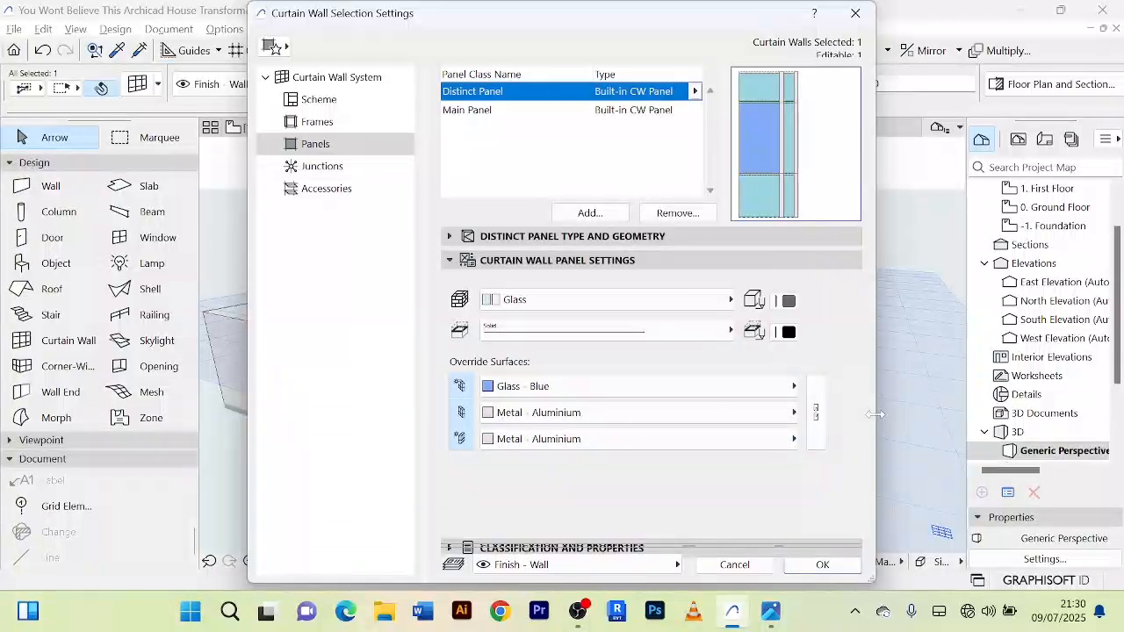
pyautogui.click(815, 413)
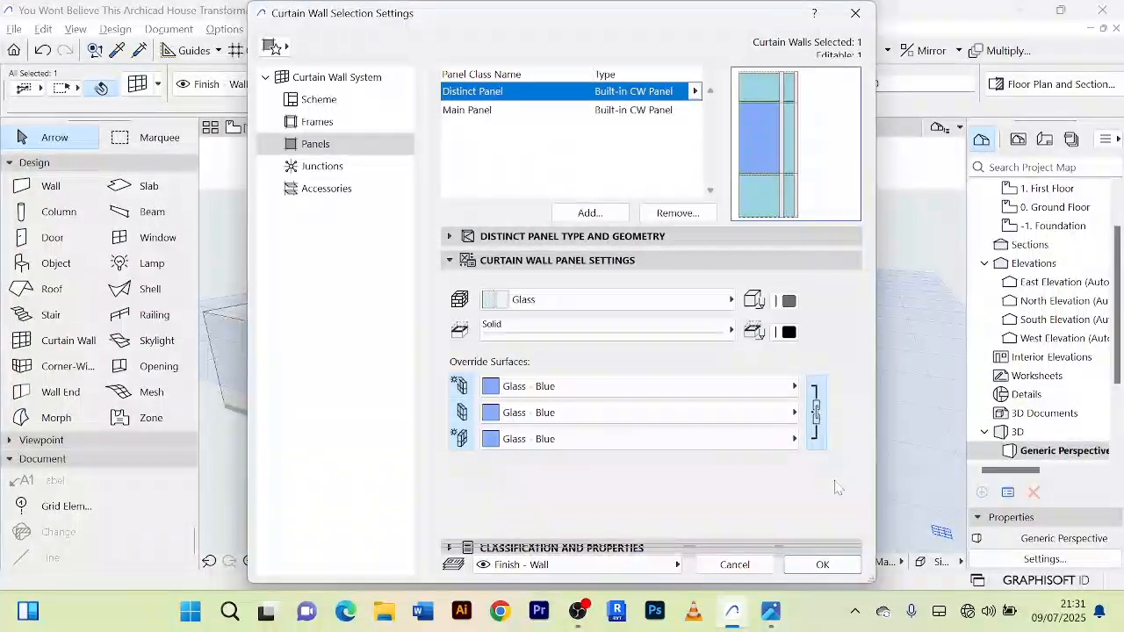
pyautogui.click(839, 564)
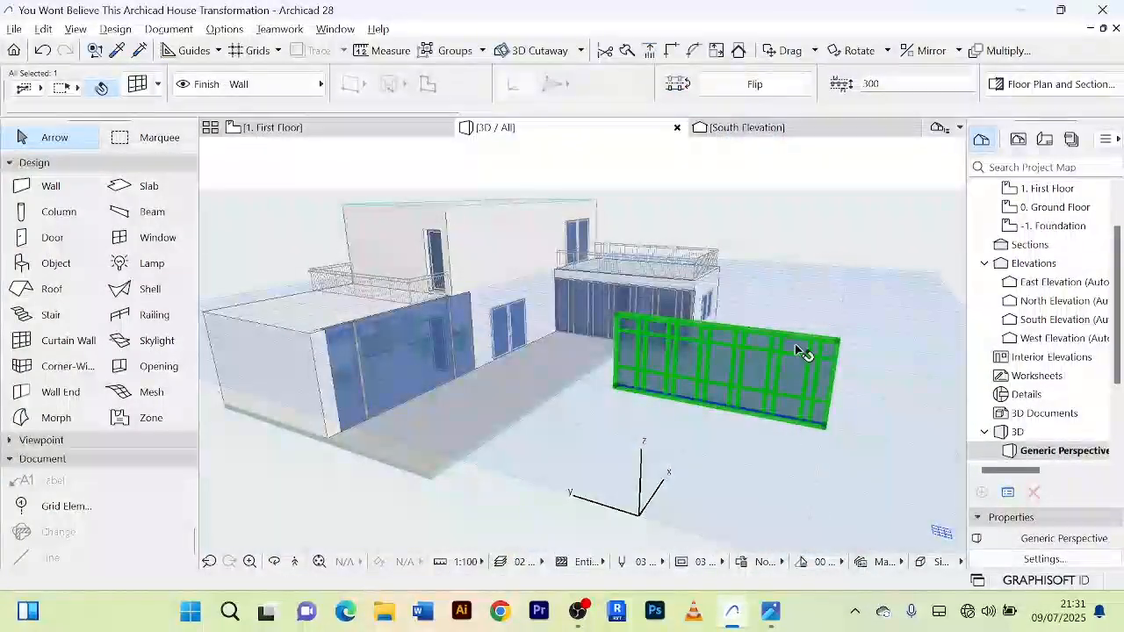
# Step: Set the freestanding curtain wall's home story to 1. First Floor
pyautogui.scroll(5, 795, 358)
pyautogui.scroll(-2, 789, 352)
pyautogui.keyDown('shift'); pyautogui.moveTo(788, 353); pyautogui.dragTo(745, 334, button='middle'); pyautogui.keyUp('shift')
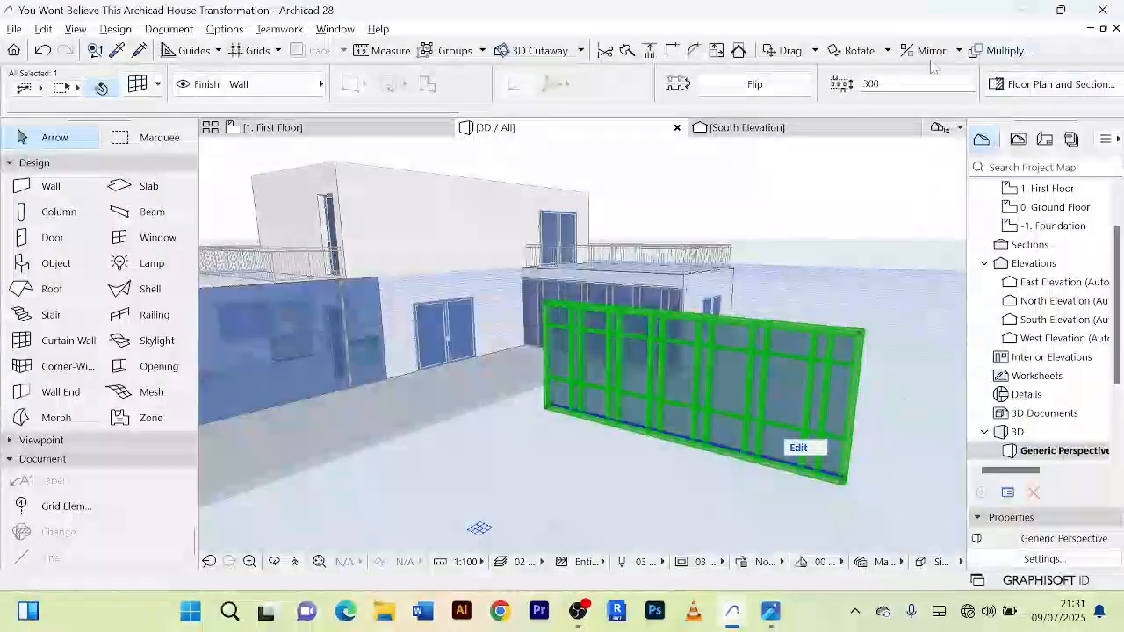
pyautogui.scroll(-2, 899, 85)
pyautogui.scroll(-2, 992, 88)
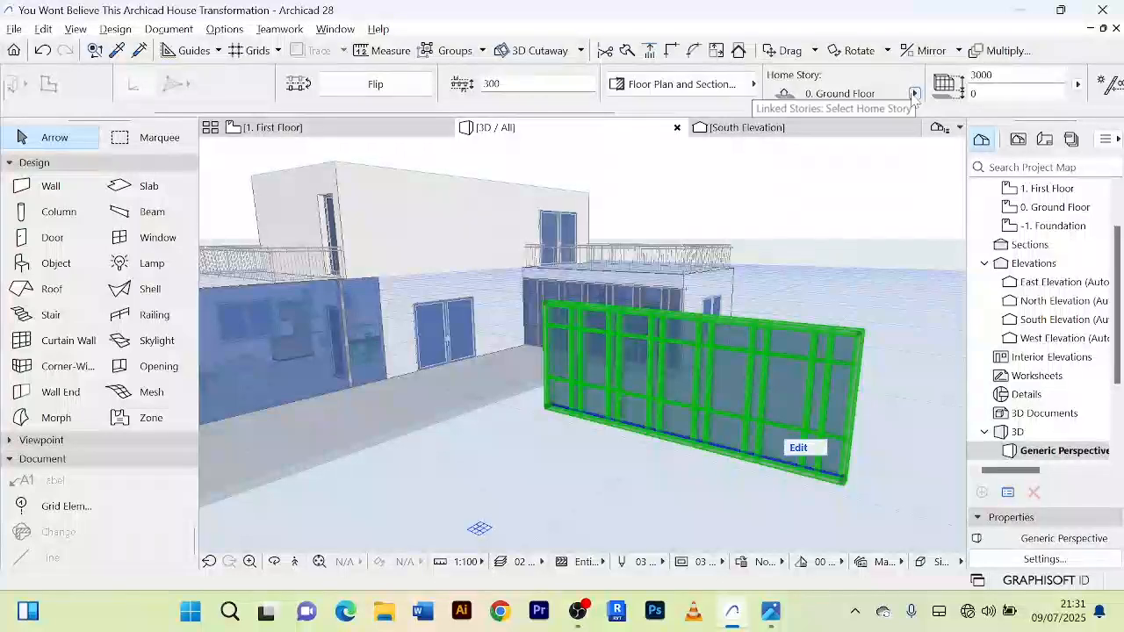
pyautogui.click(914, 93)
pyautogui.click(968, 105)
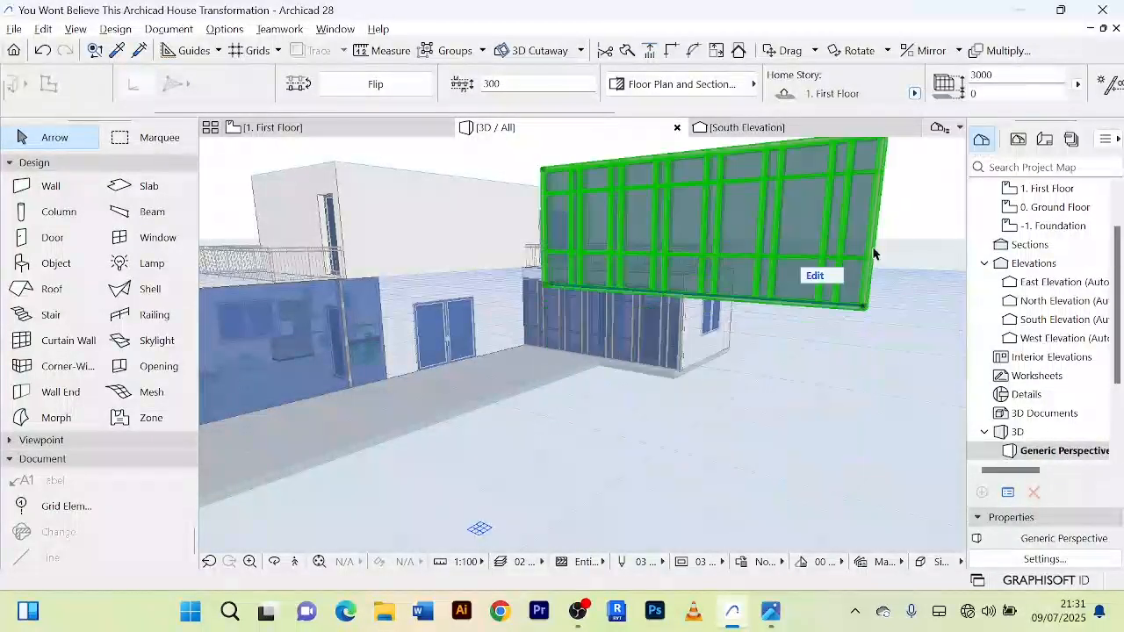
pyautogui.scroll(-2, 815, 377)
pyautogui.moveTo(811, 381)
pyautogui.keyDown('shift'); pyautogui.mouseDown(button='middle')
pyautogui.moveTo(861, 369)
pyautogui.moveTo(830, 371)
pyautogui.mouseUp(button='middle'); pyautogui.keyUp('shift')
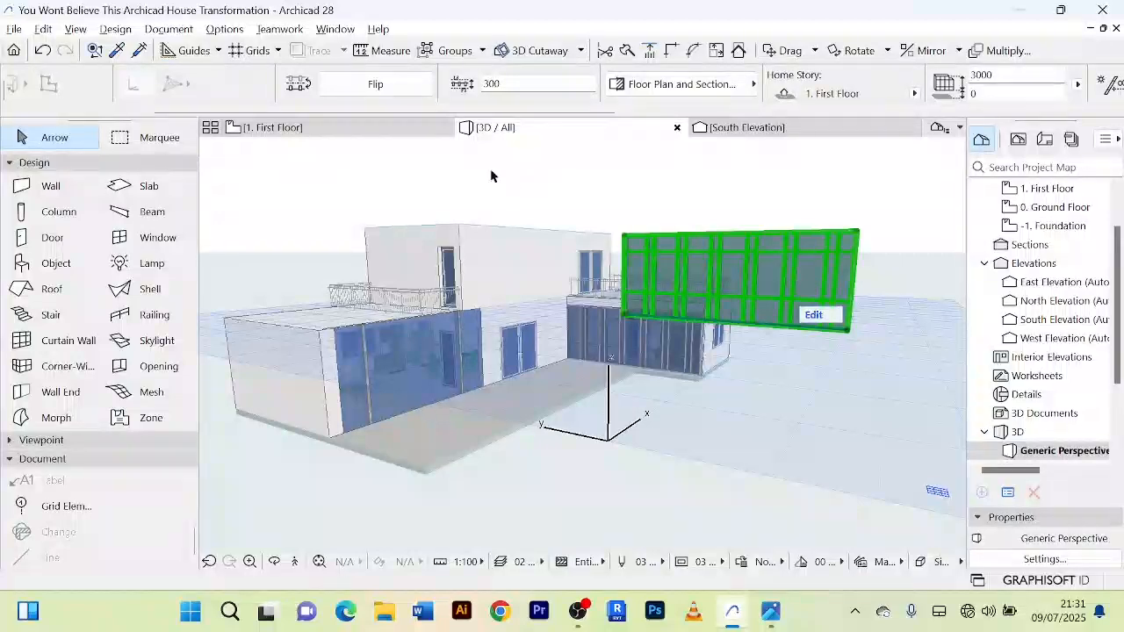
# Step: Check the freestanding curtain wall on the first floor plan and its home story assignment in 3D
pyautogui.click(279, 127)
pyautogui.scroll(2, 509, 355)
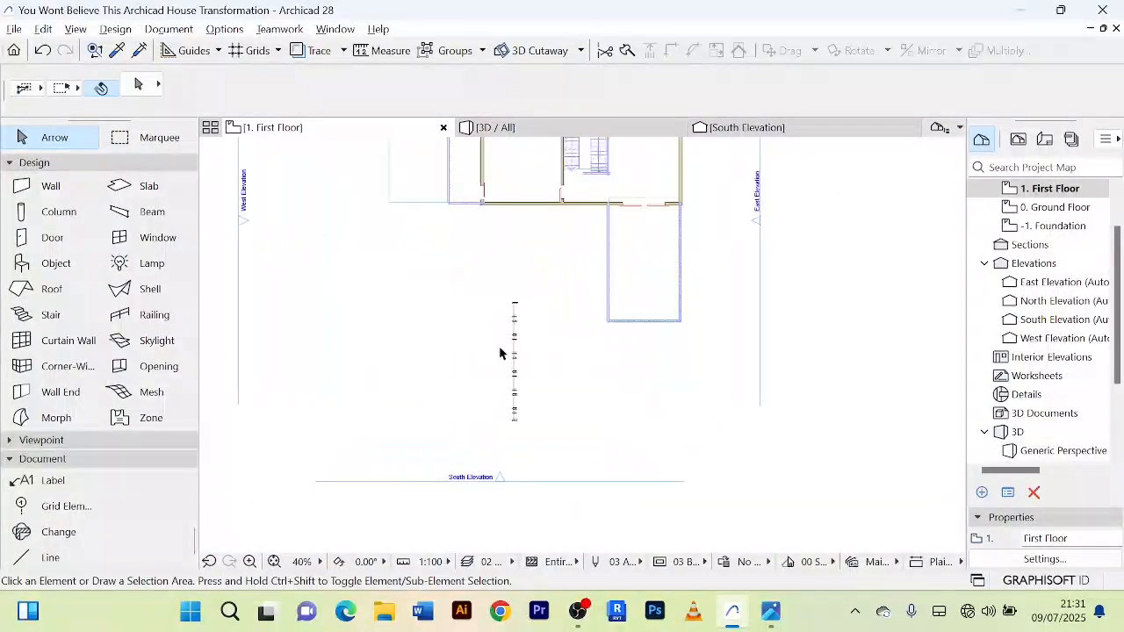
pyautogui.scroll(2, 500, 353)
pyautogui.click(542, 330)
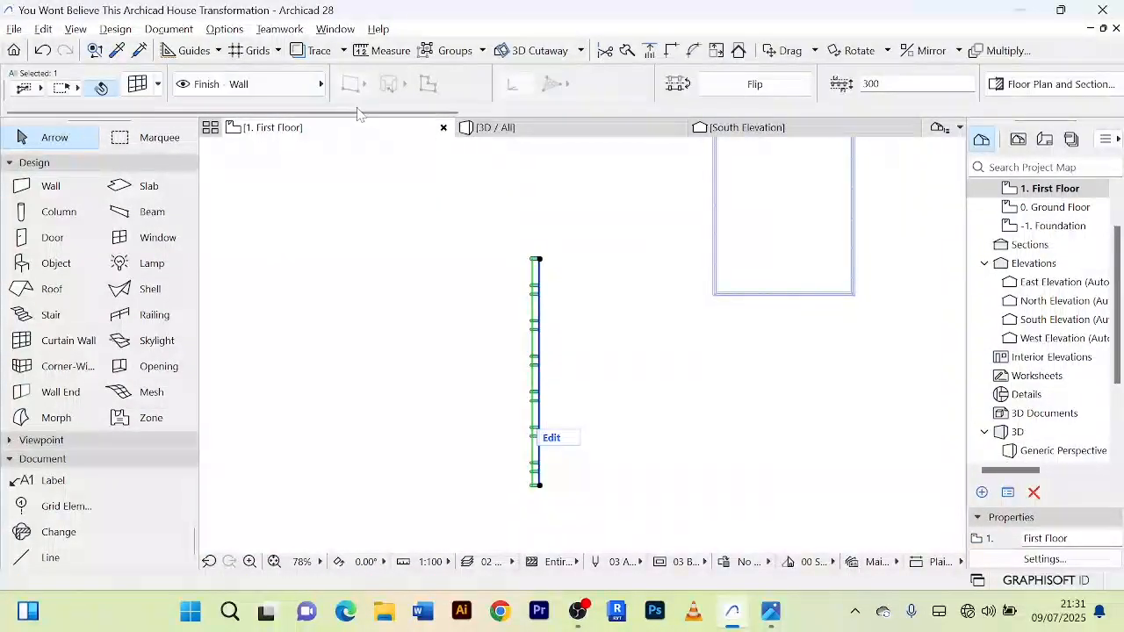
pyautogui.click(496, 127)
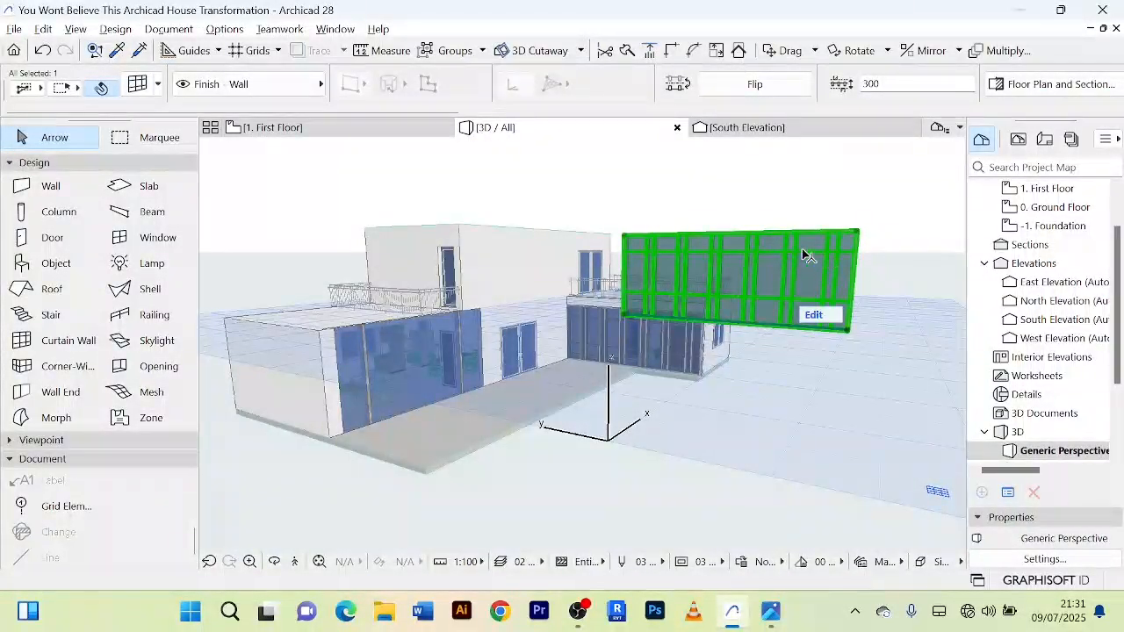
pyautogui.scroll(-4, 611, 97)
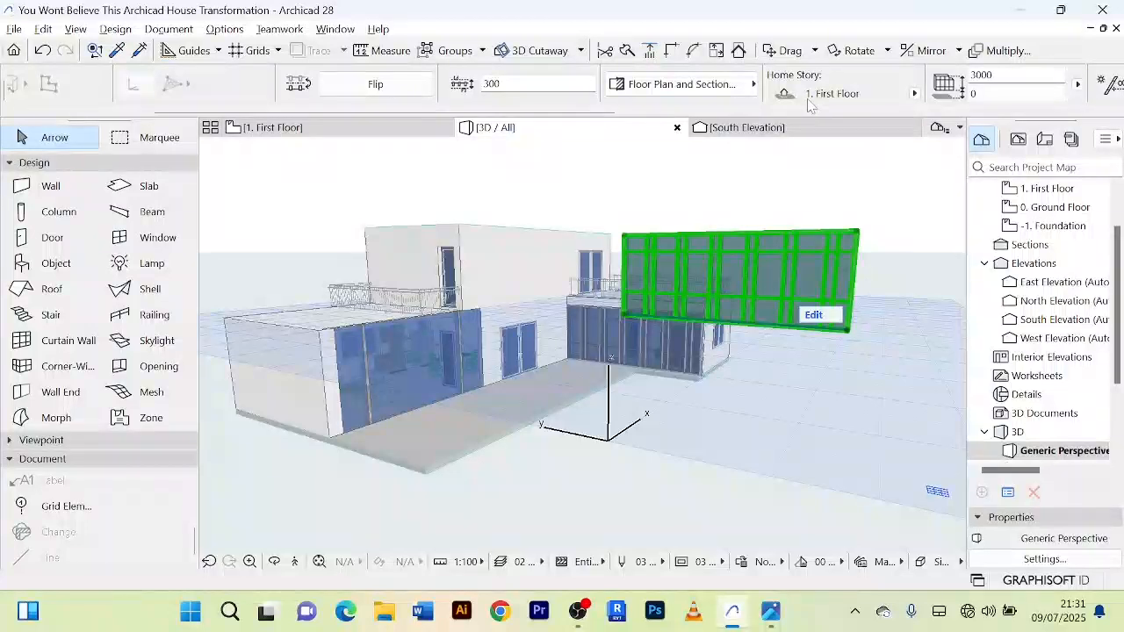
pyautogui.click(913, 93)
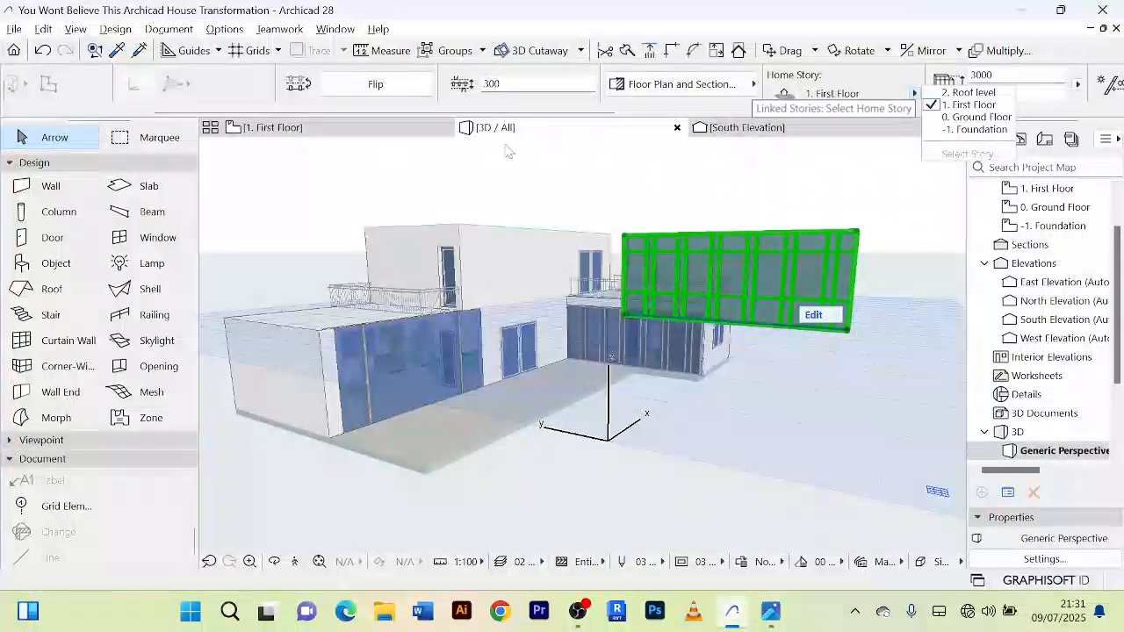
pyautogui.click(294, 131)
pyautogui.scroll(2, 1056, 249)
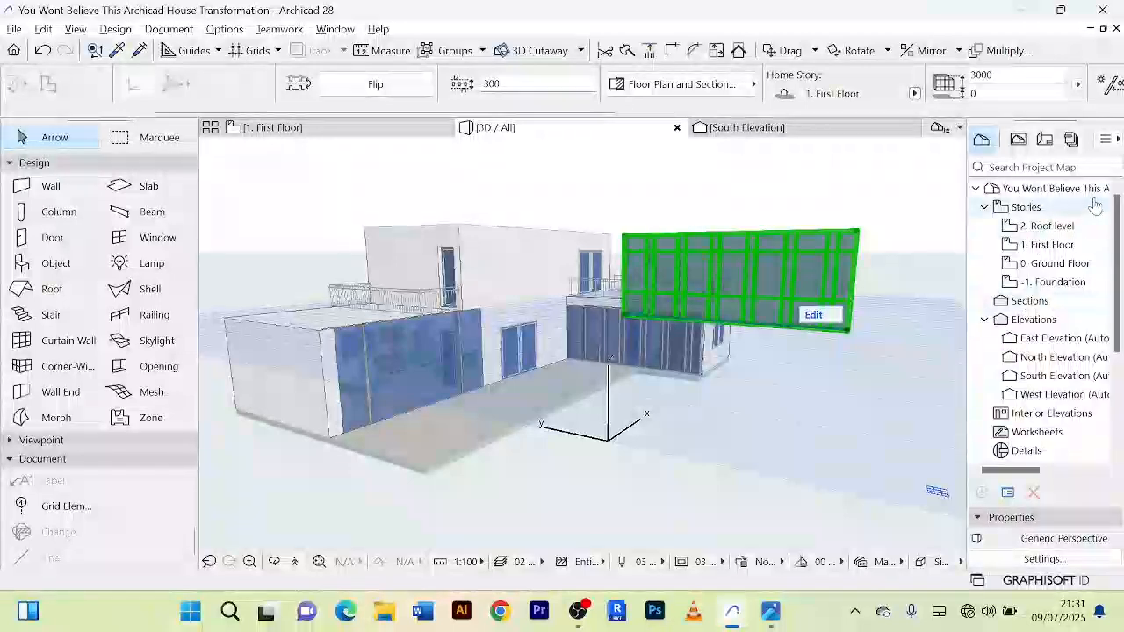
pyautogui.click(350, 132)
pyautogui.scroll(-4, 607, 373)
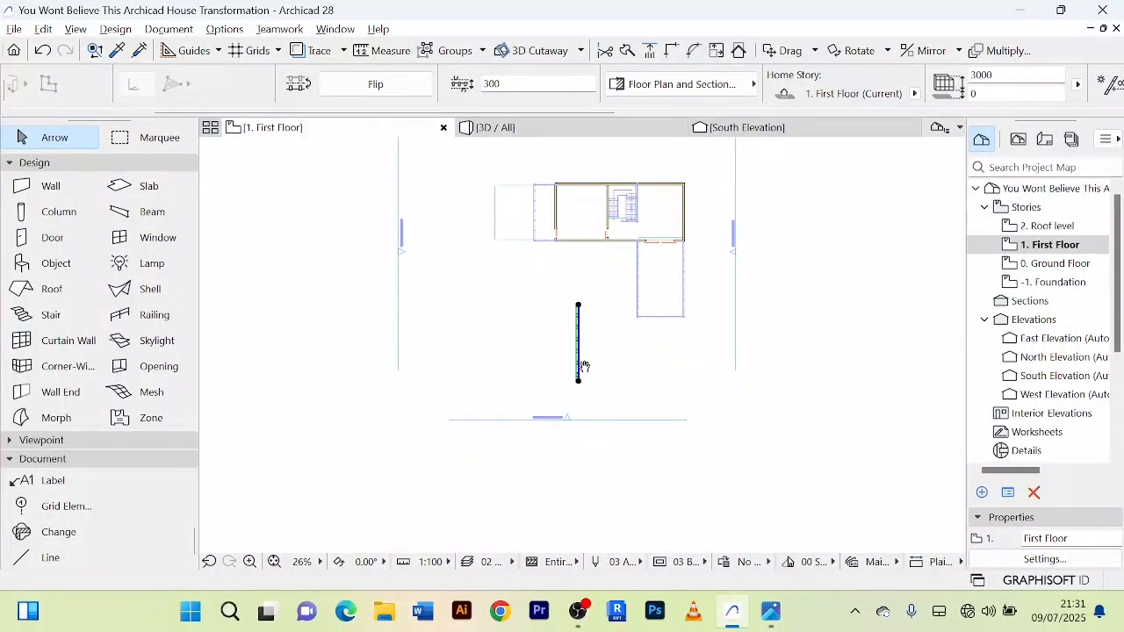
# Step: Place a dragged copy of the freestanding curtain wall just outside the first floor's west wall
pyautogui.scroll(4, 597, 342)
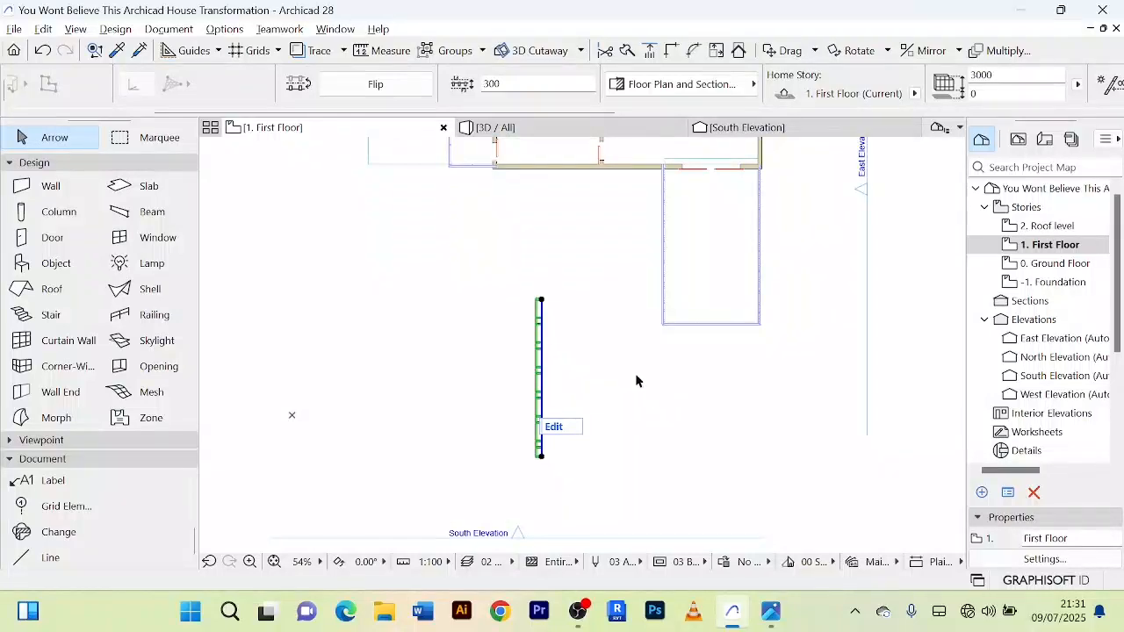
pyautogui.scroll(-2, 635, 375)
pyautogui.moveTo(635, 374); pyautogui.dragTo(637, 437, button='middle')
pyautogui.scroll(2, 578, 436)
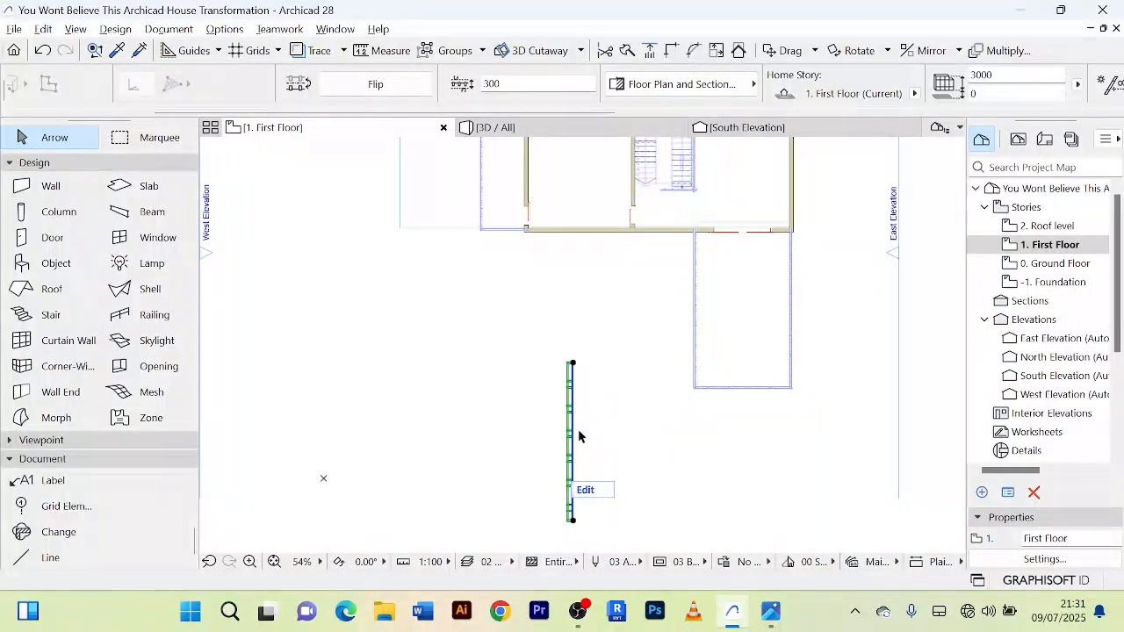
pyautogui.hotkey('ctrl', 'shift', 'd')
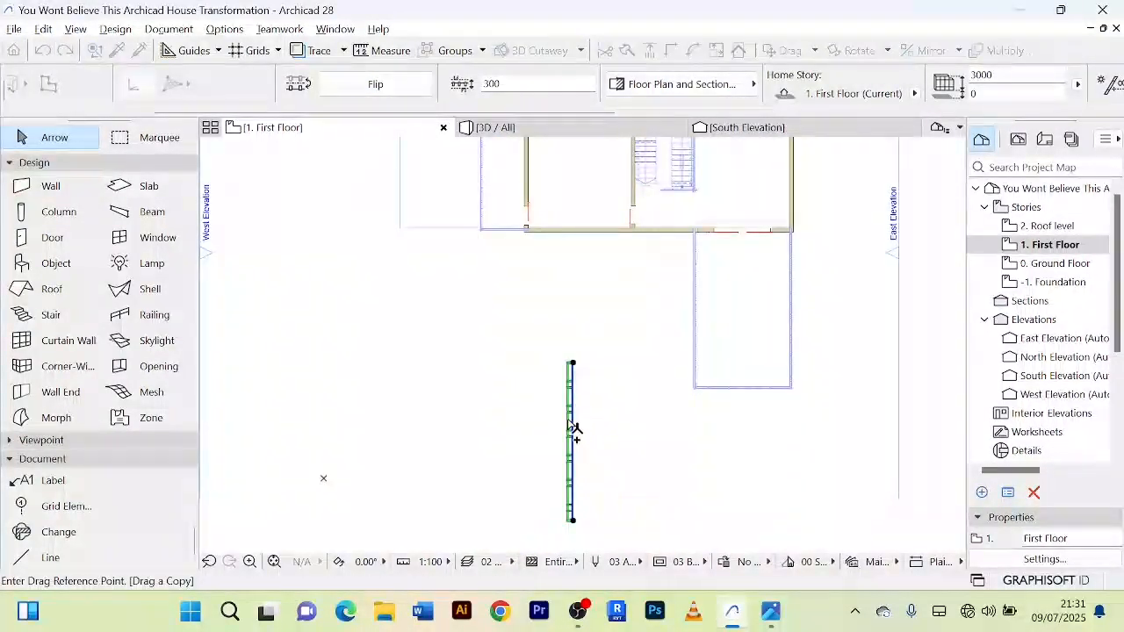
pyautogui.click(573, 430)
pyautogui.moveTo(536, 254); pyautogui.dragTo(520, 482, button='middle')
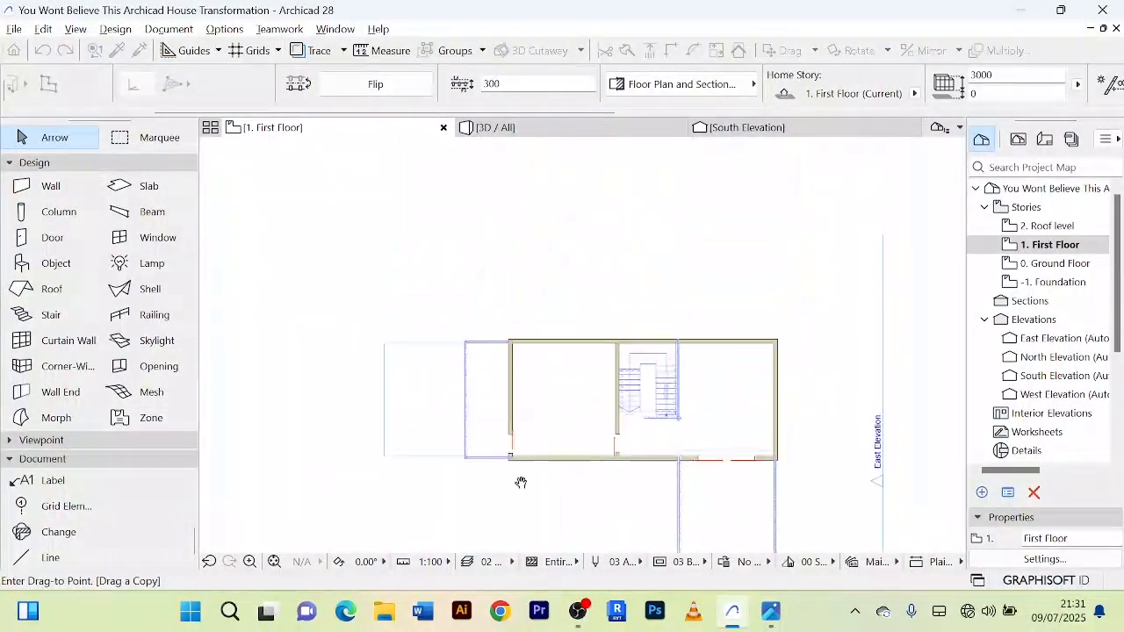
pyautogui.click(504, 409)
pyautogui.click(544, 291)
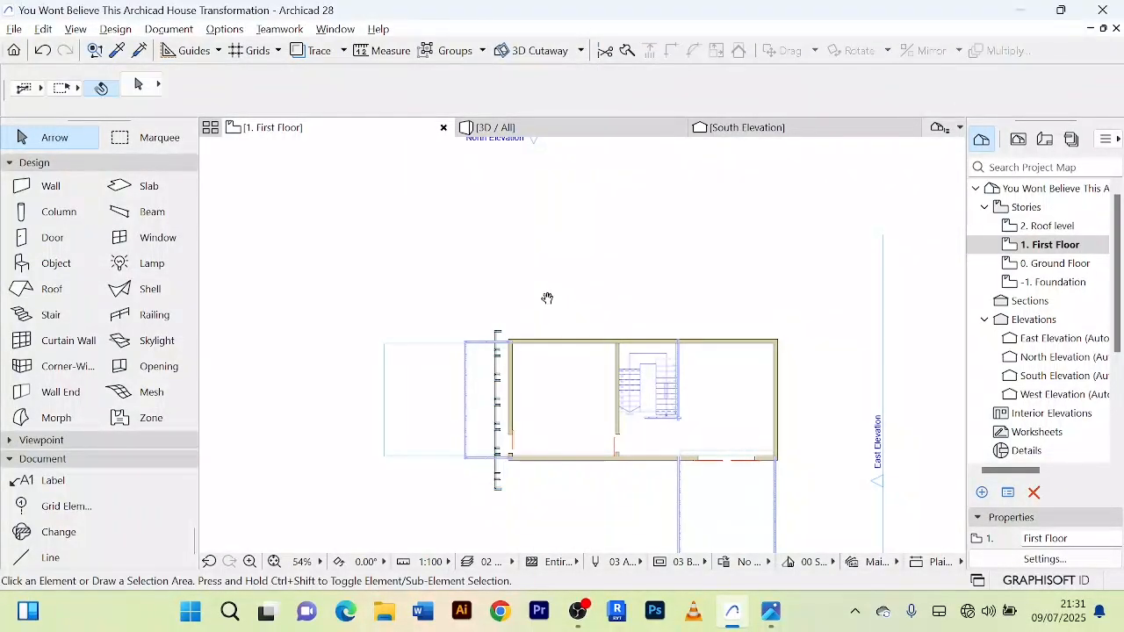
# Step: Split the first floor's west wall just north of its door opening and delete the long northern part
pyautogui.scroll(3, 536, 306)
pyautogui.click(511, 349)
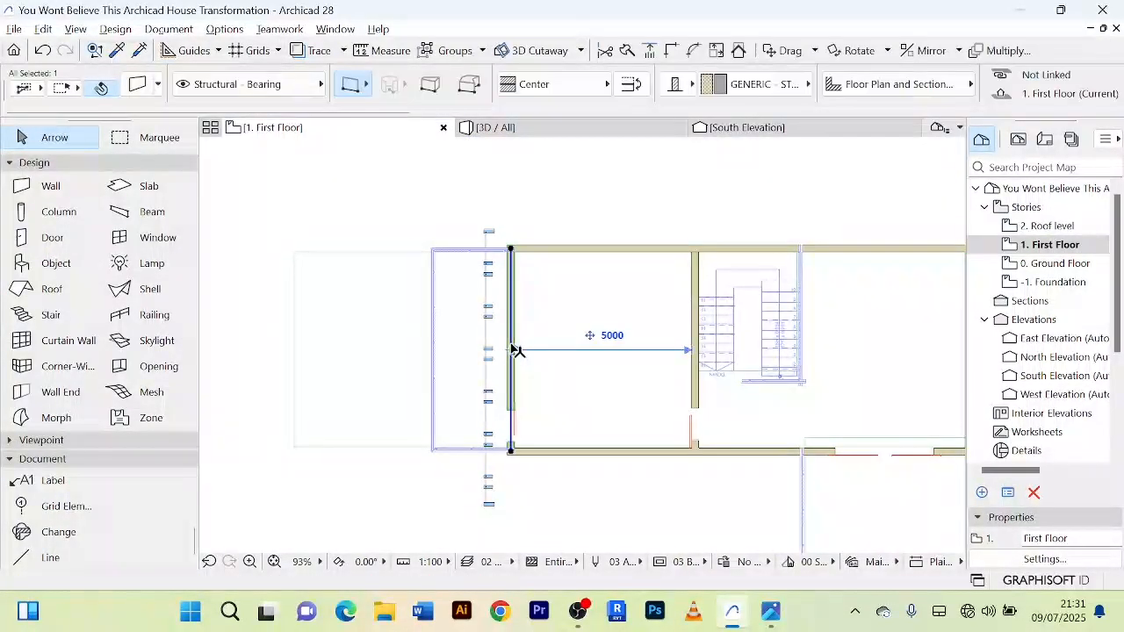
pyautogui.scroll(3, 513, 349)
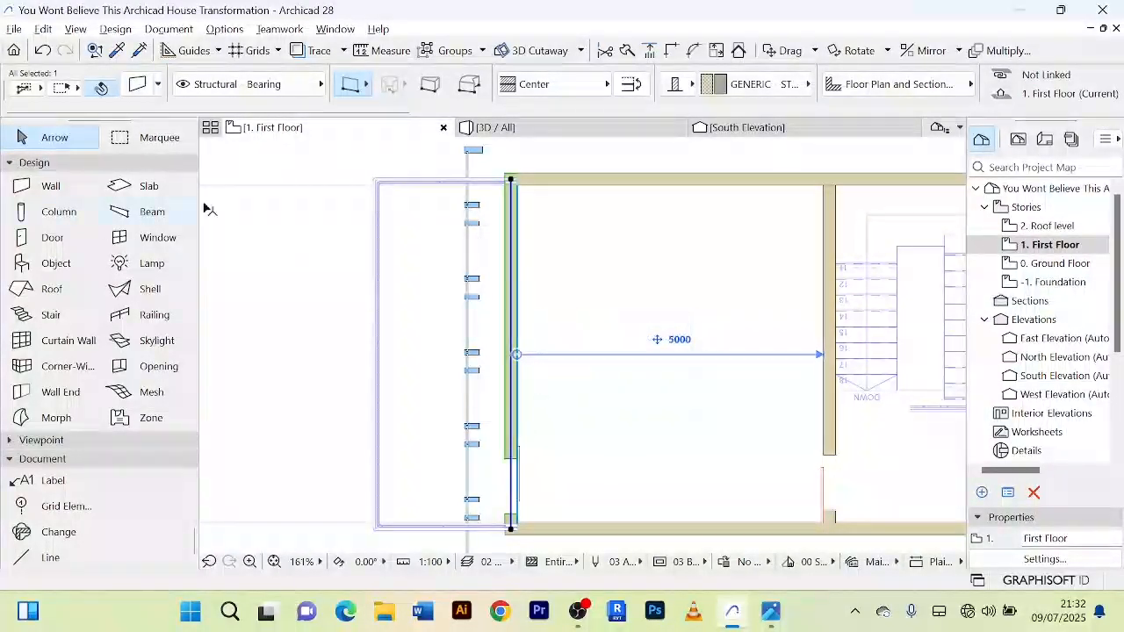
pyautogui.click(637, 53)
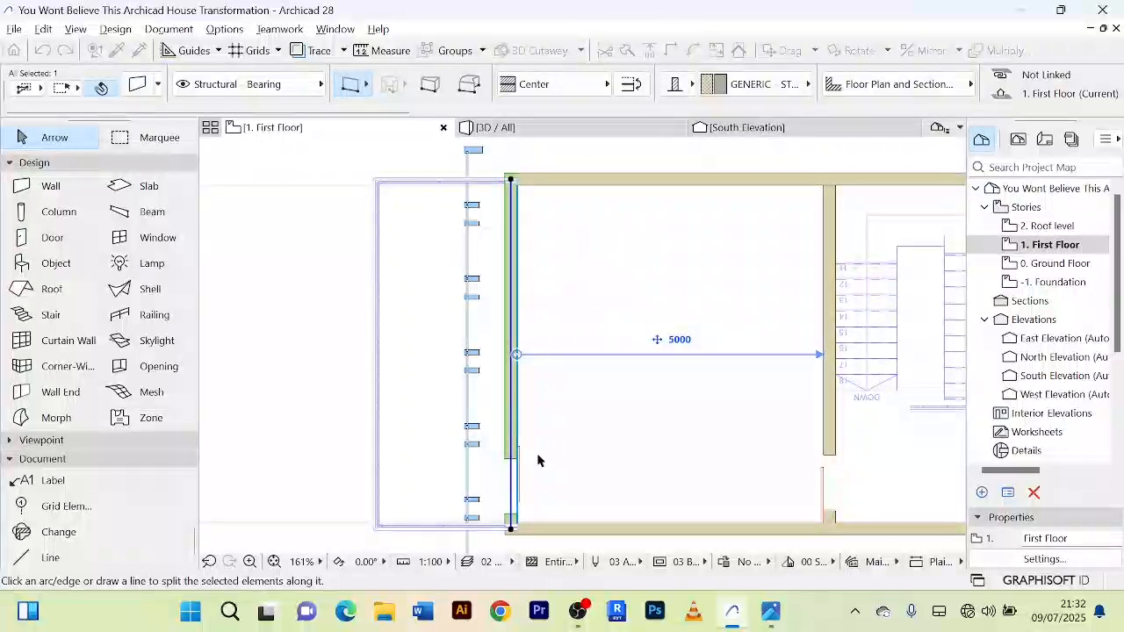
pyautogui.click(528, 418)
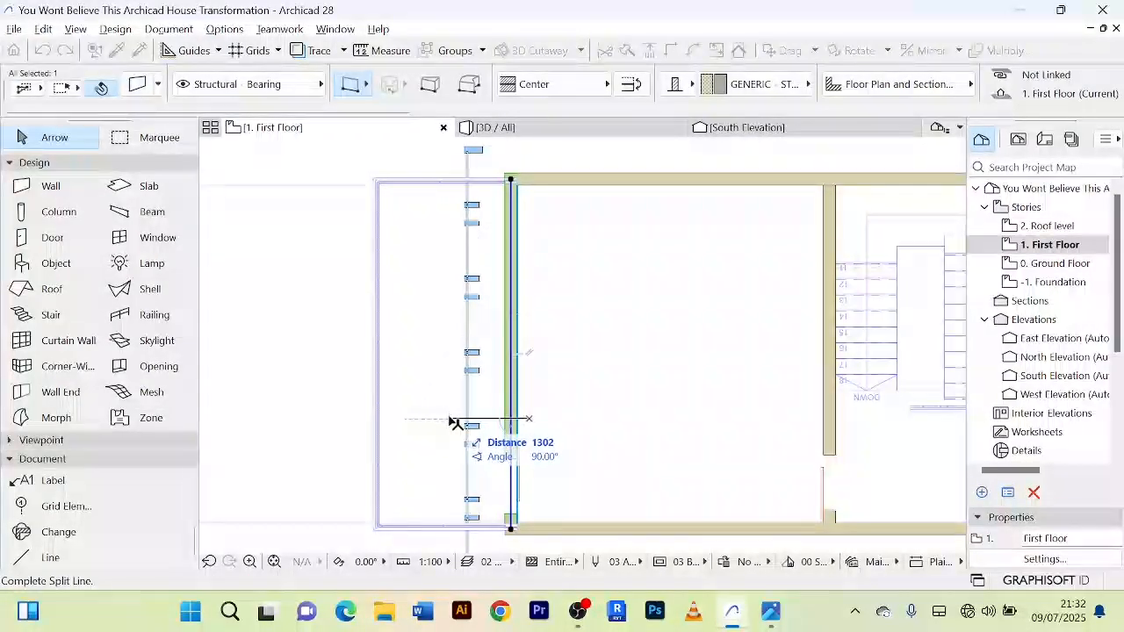
pyautogui.click(518, 245)
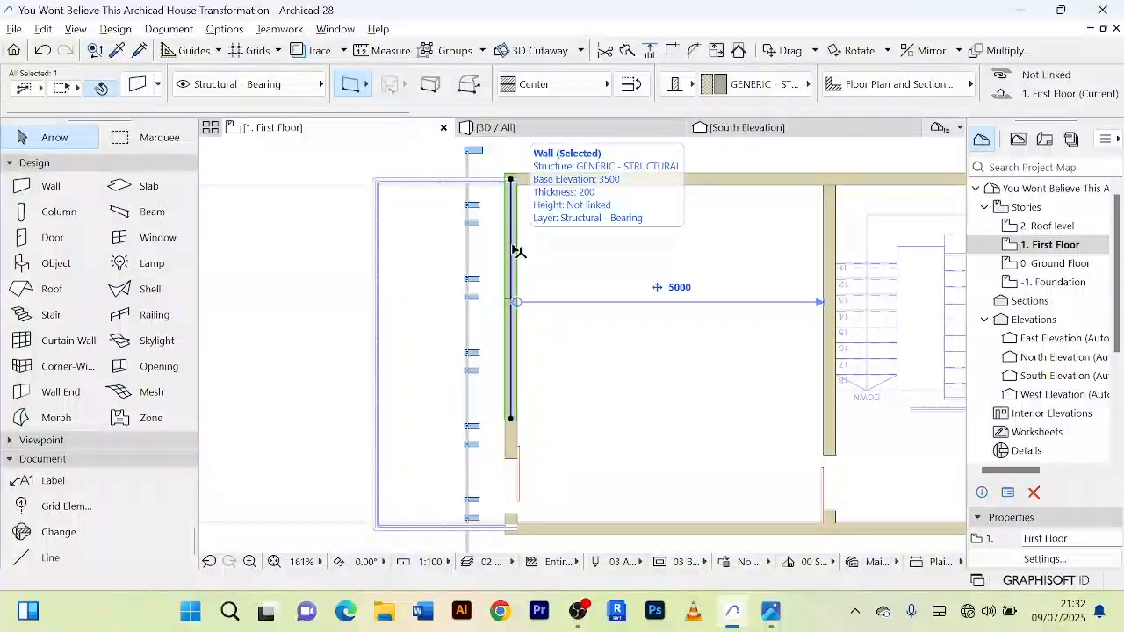
pyautogui.press('Delete')
# Step: Move the copied curtain wall so its southern end meets the end of the remaining west wall piece
pyautogui.click(469, 211)
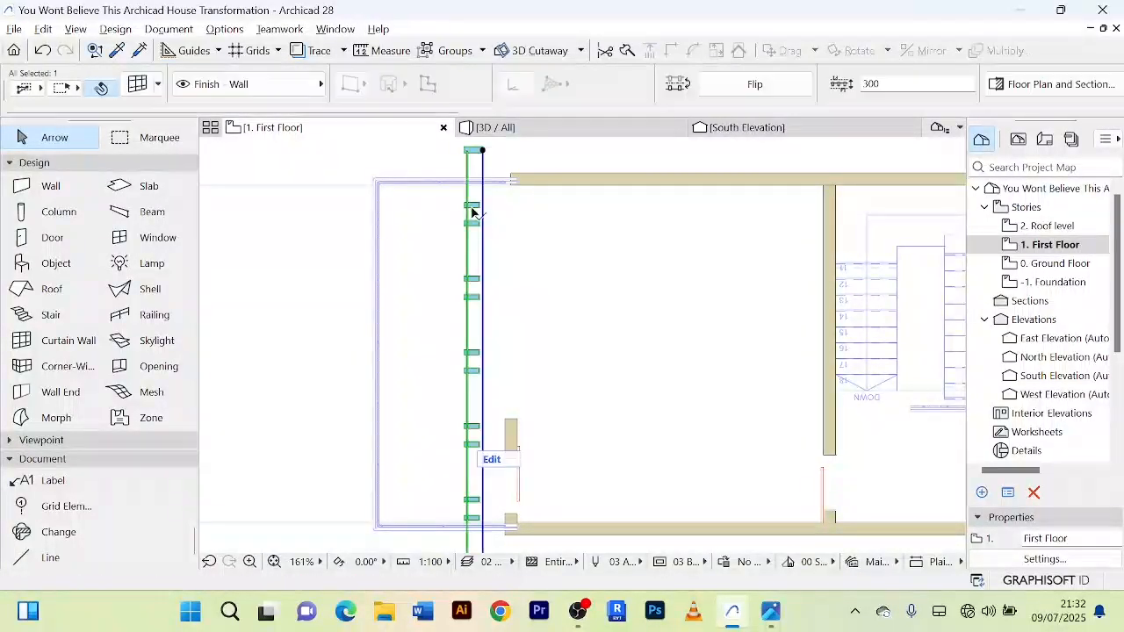
pyautogui.scroll(-3, 533, 255)
pyautogui.moveTo(534, 247); pyautogui.dragTo(517, 213, button='middle')
pyautogui.scroll(4, 493, 394)
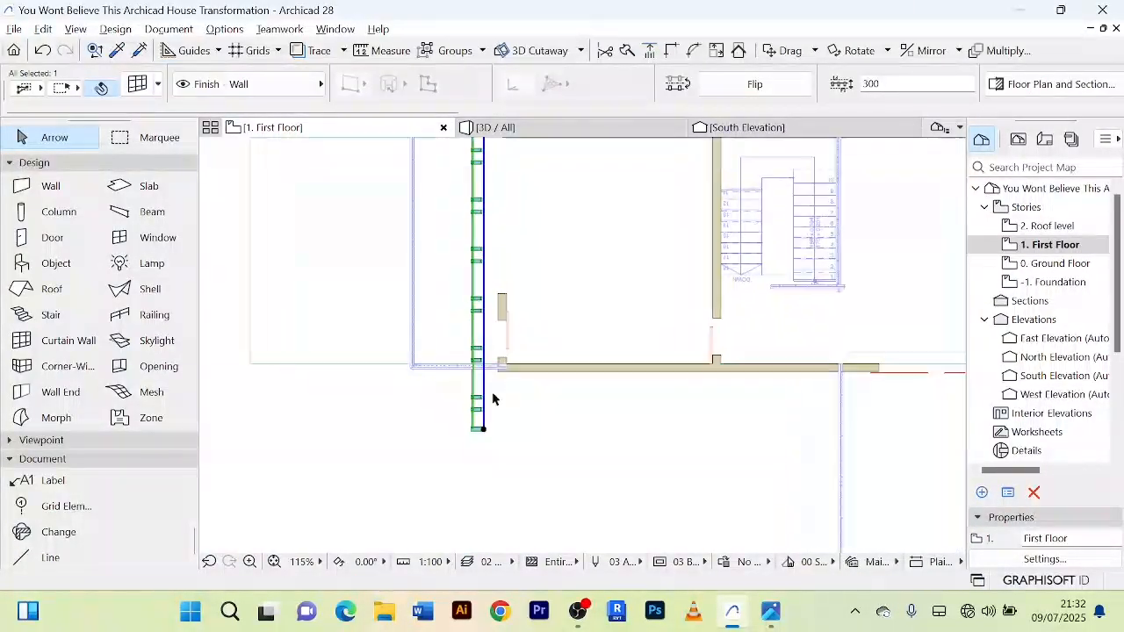
pyautogui.hotkey('ctrl', 'd')
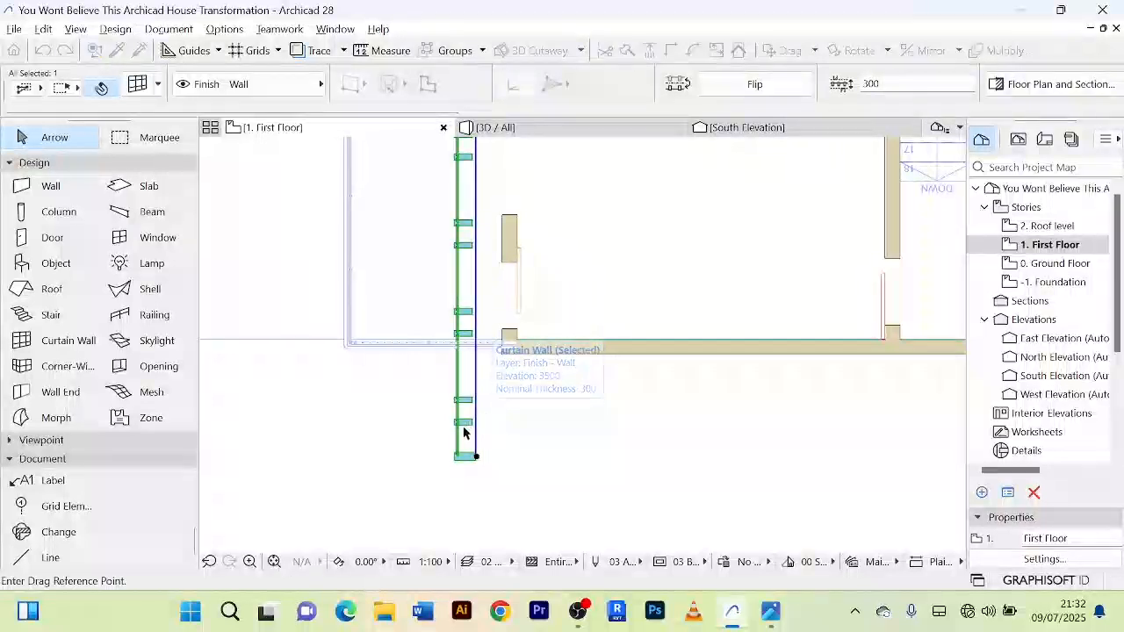
pyautogui.scroll(1, 518, 212)
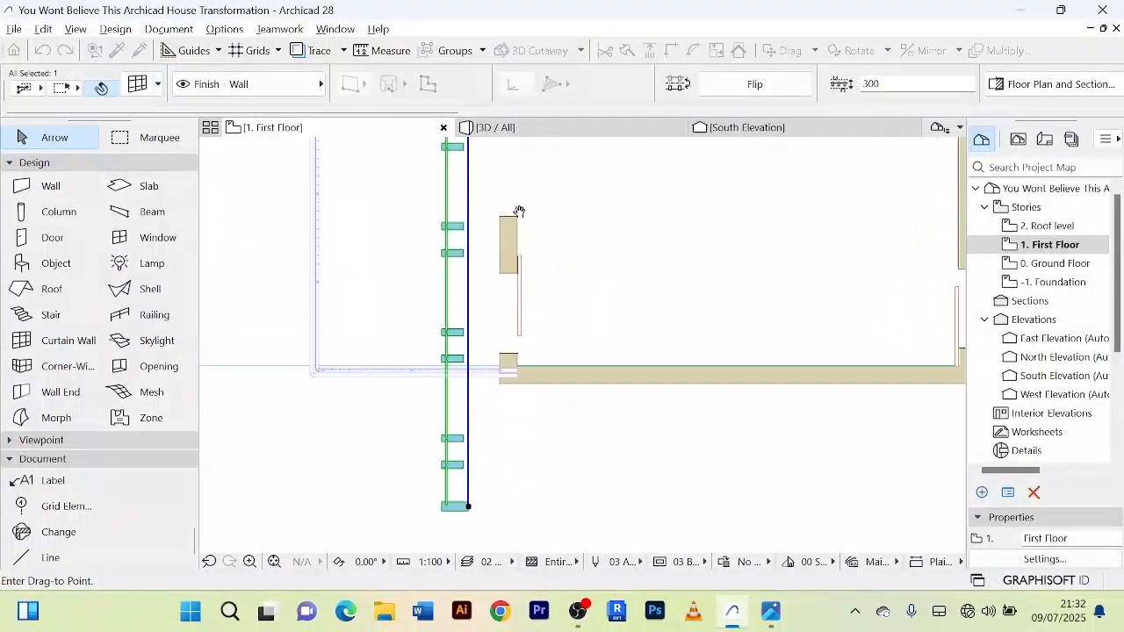
pyautogui.moveTo(519, 211); pyautogui.dragTo(525, 316, button='middle')
pyautogui.scroll(2, 524, 318)
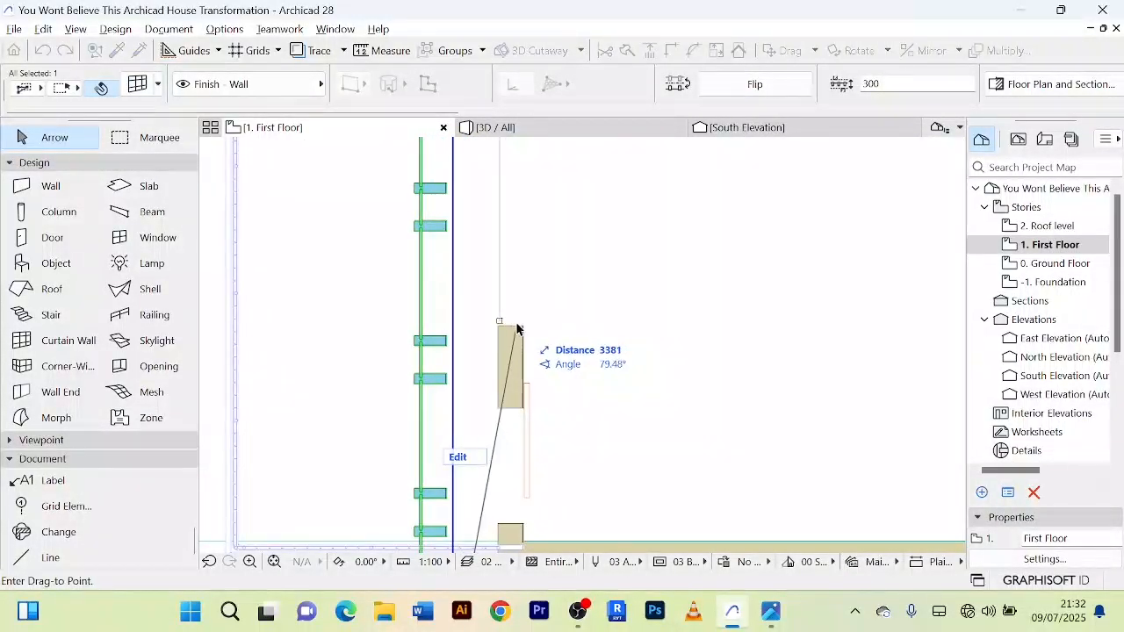
pyautogui.click(520, 328)
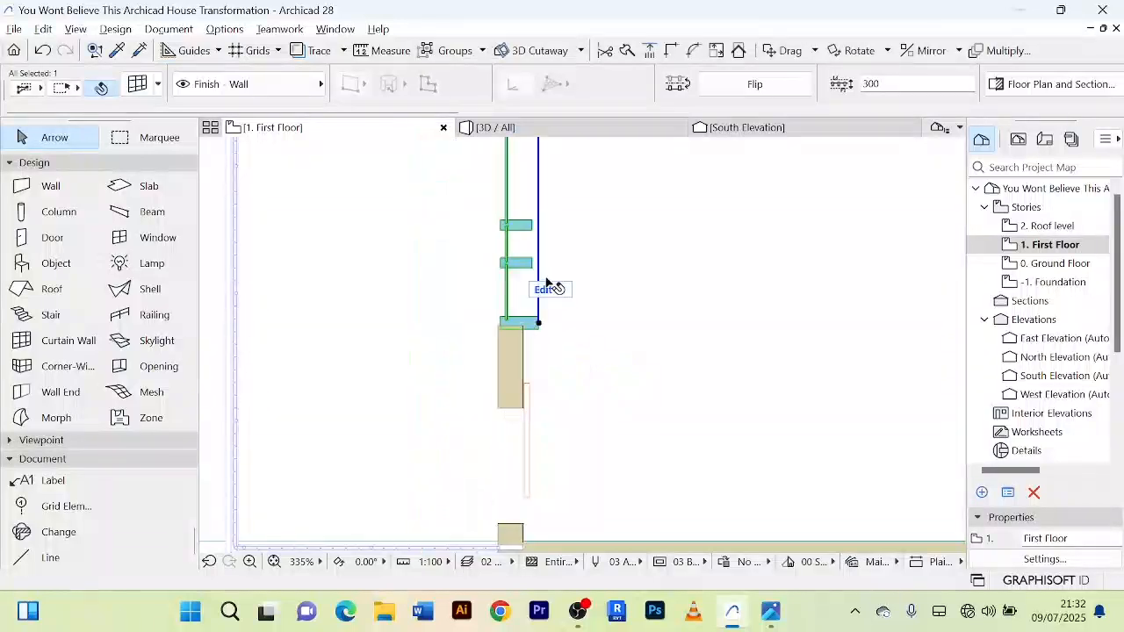
# Step: Shift the curtain wall slightly west so it sits across the end of the remaining wall piece
pyautogui.scroll(-5, 527, 342)
pyautogui.scroll(5, 553, 351)
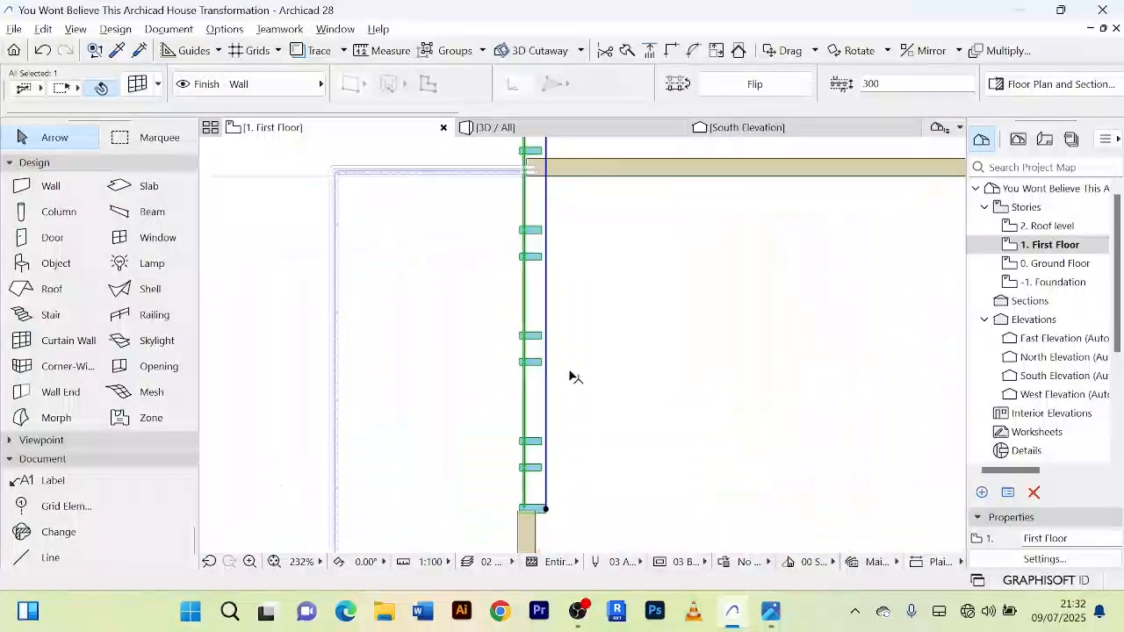
pyautogui.scroll(3, 568, 322)
pyautogui.scroll(3, 543, 349)
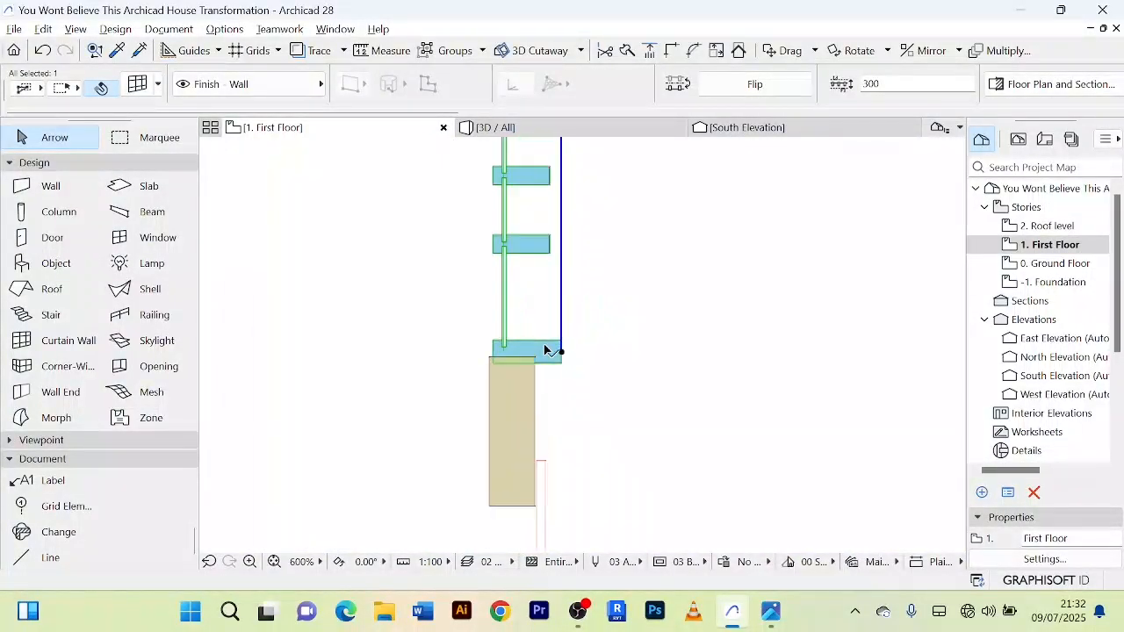
pyautogui.hotkey('ctrl', 'd')
pyautogui.scroll(2, 501, 351)
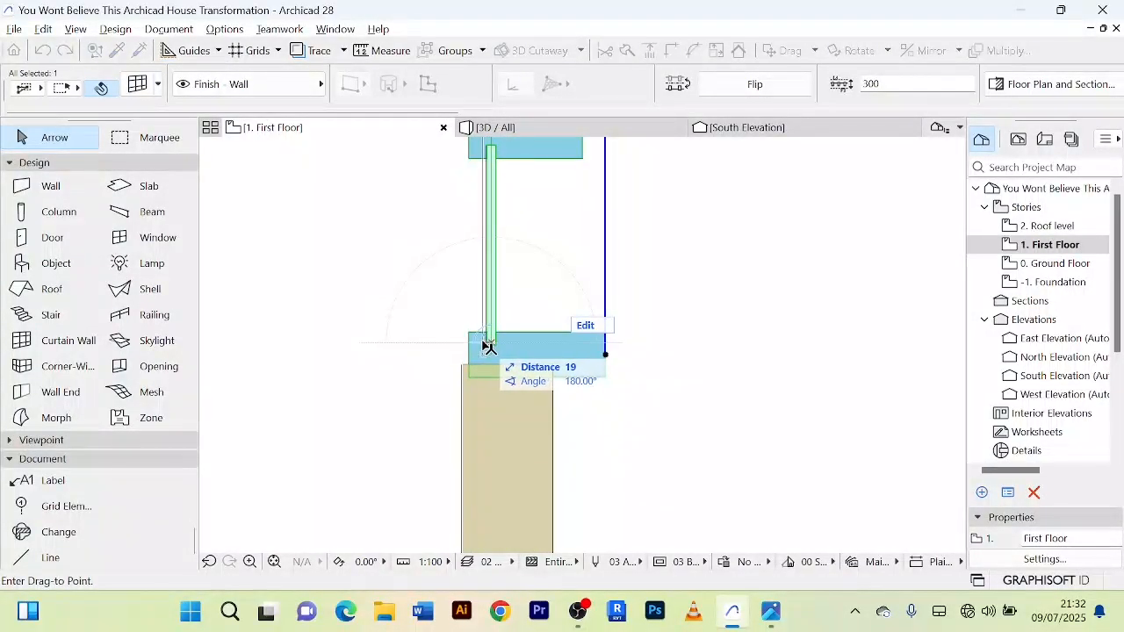
pyautogui.click(480, 348)
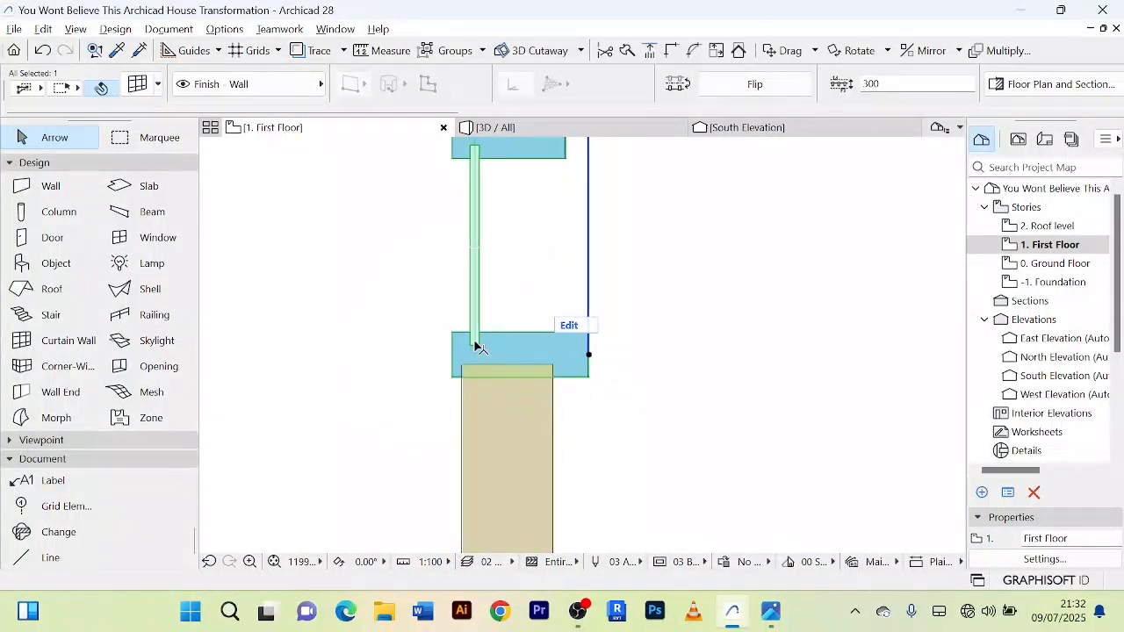
# Step: Move the curtain wall about 22 mm east, aligning its end frame's outer edge with the wall's outer face
pyautogui.scroll(4, 498, 349)
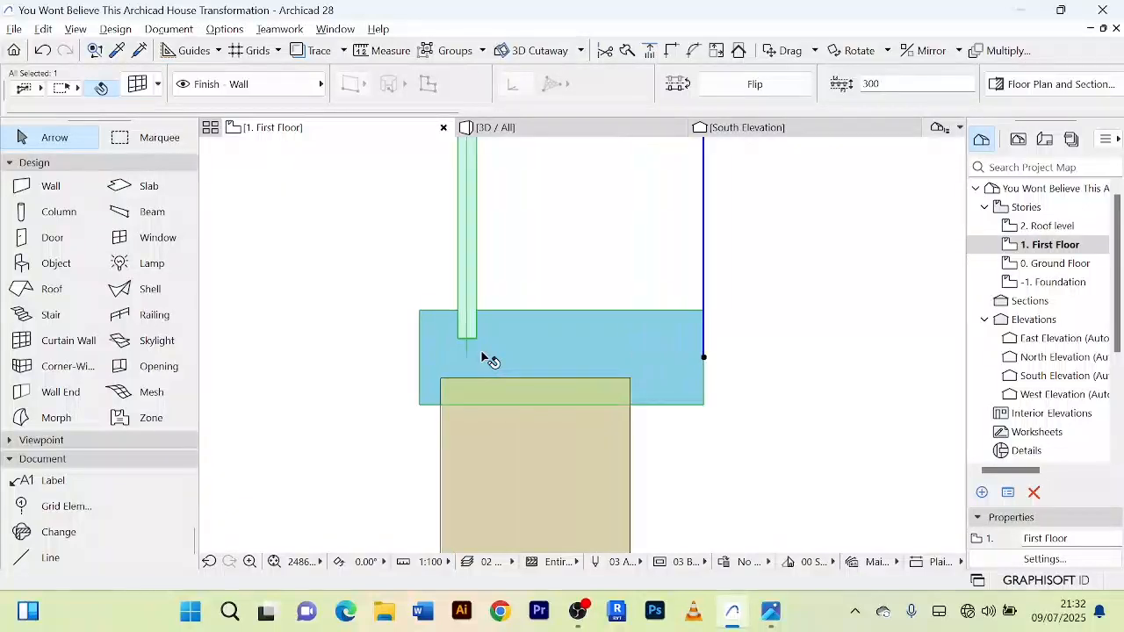
pyautogui.hotkey('ctrl', 'd')
pyautogui.scroll(5, 425, 406)
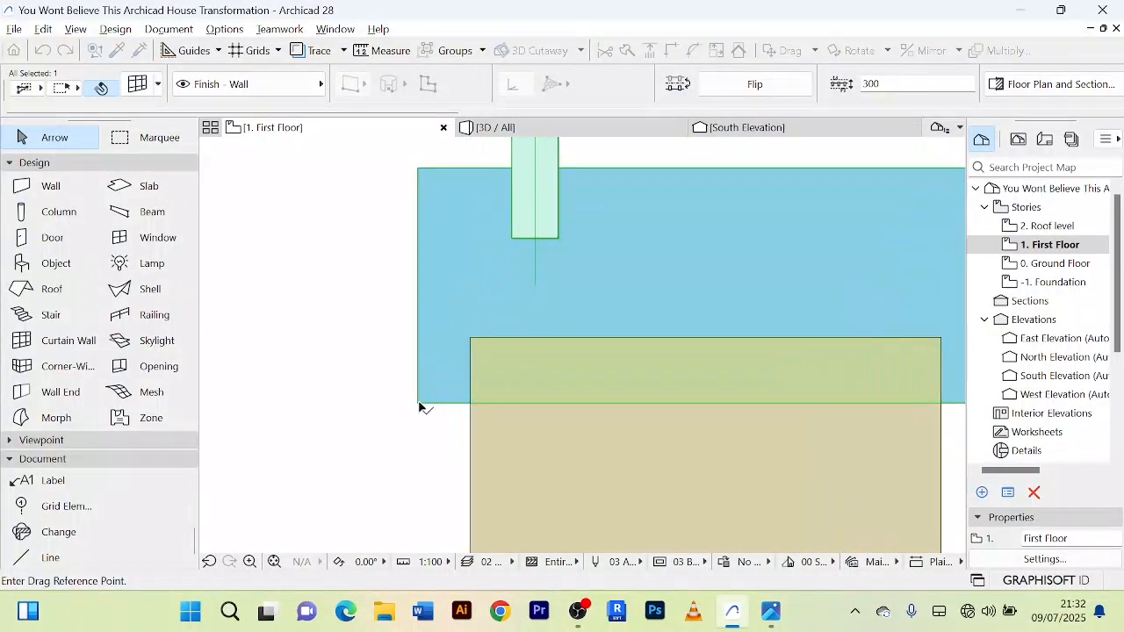
pyautogui.click(418, 404)
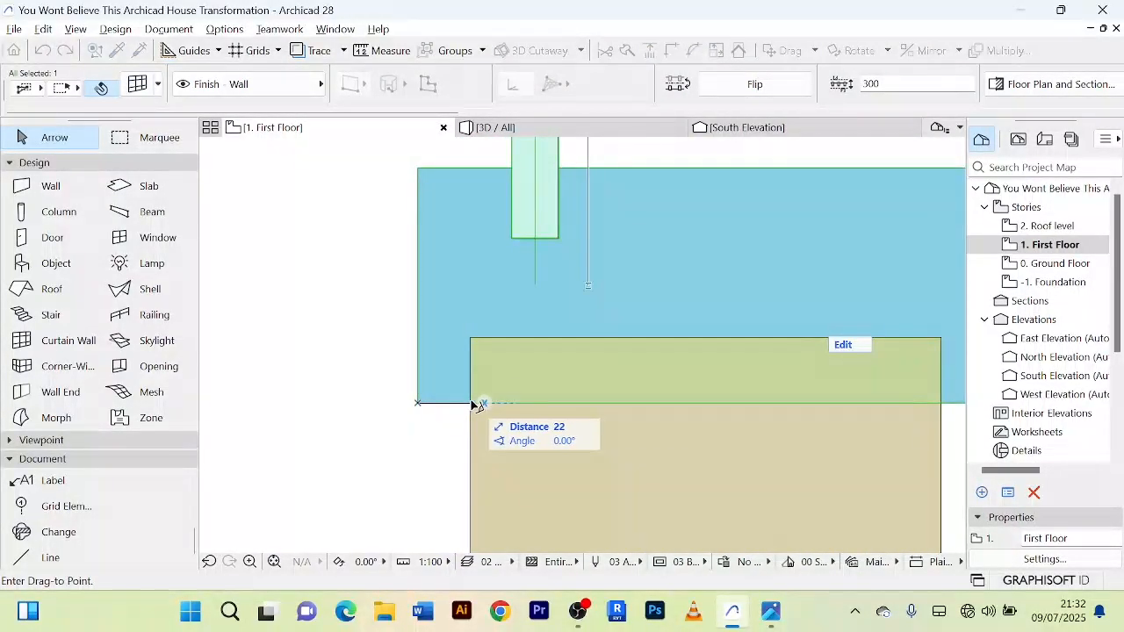
pyautogui.click(474, 404)
pyautogui.scroll(-12, 564, 351)
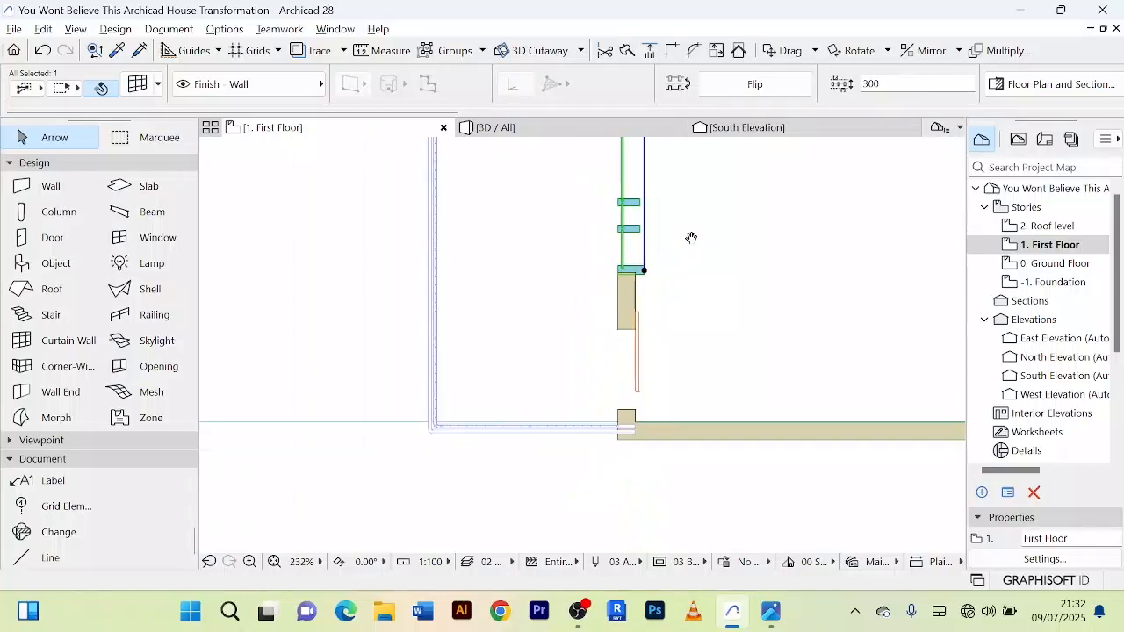
# Step: Shorten the copied curtain wall by pulling its northern end back south so it ends within the first floor's north wall
pyautogui.moveTo(692, 237); pyautogui.dragTo(652, 444, button='middle')
pyautogui.scroll(-4, 661, 344)
pyautogui.moveTo(652, 330); pyautogui.dragTo(605, 479, button='middle')
pyautogui.scroll(4, 587, 367)
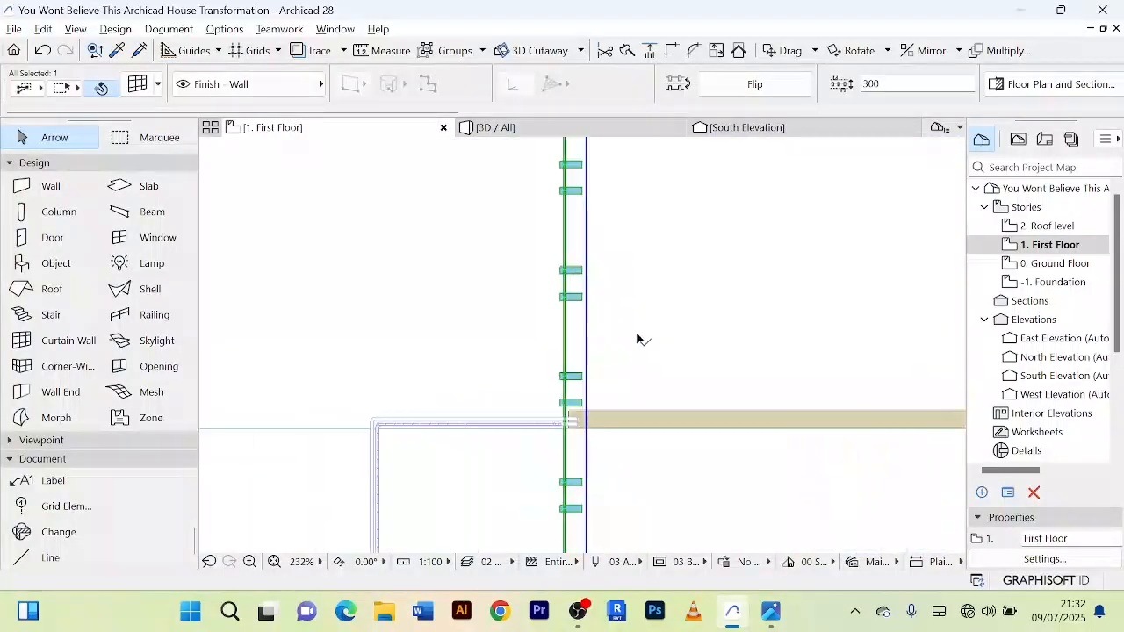
pyautogui.scroll(-3, 637, 340)
pyautogui.scroll(2, 595, 177)
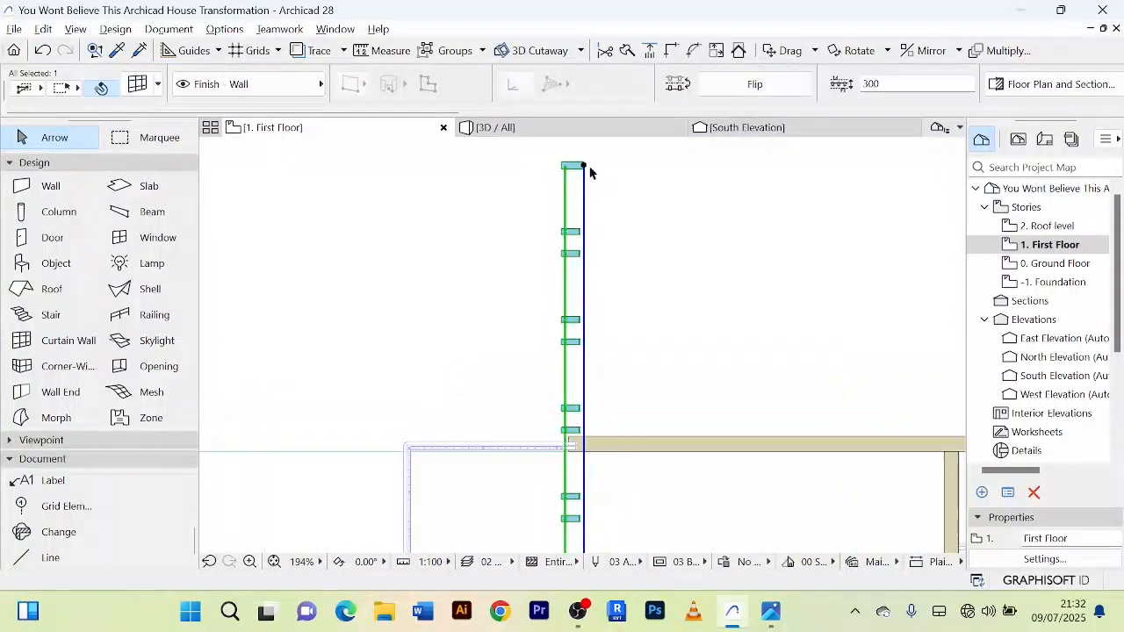
pyautogui.click(587, 167)
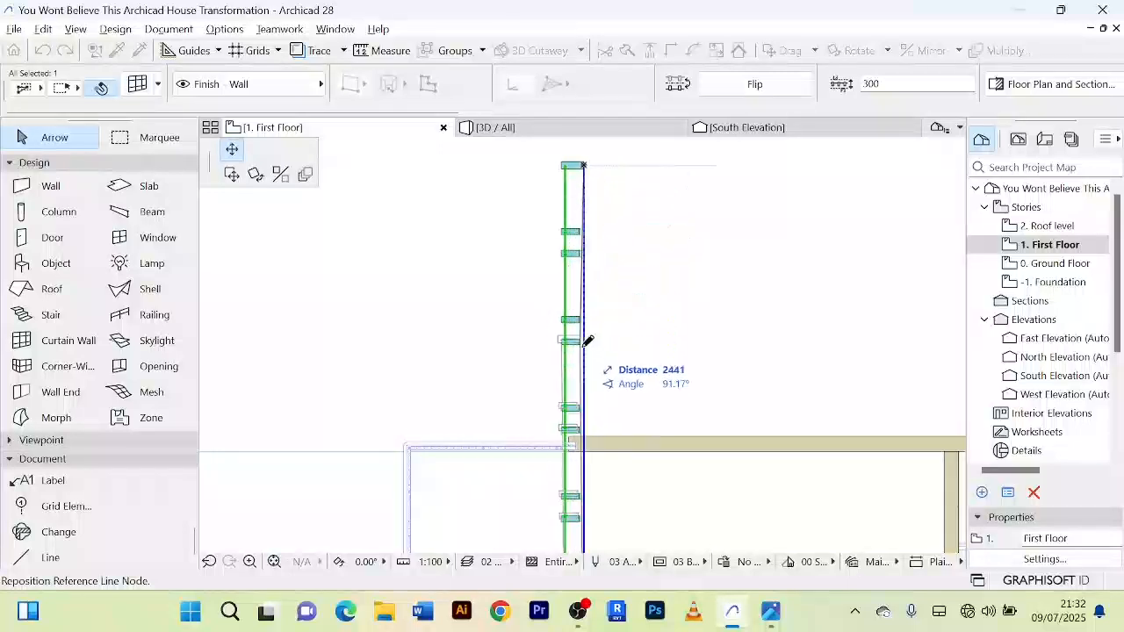
pyautogui.moveTo(589, 414); pyautogui.dragTo(579, 299, button='middle')
pyautogui.scroll(4, 581, 344)
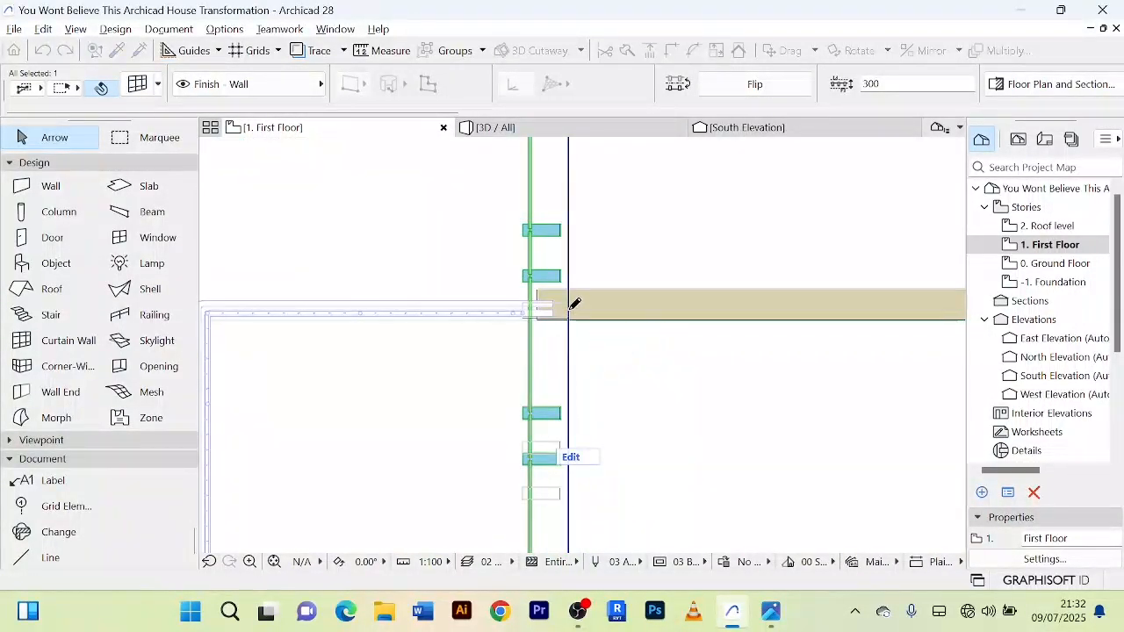
pyautogui.click(575, 304)
pyautogui.scroll(-3, 630, 248)
# Step: Examine the shortened curtain wall in 3D, checking the gap above it and its corner junction with the north wall
pyautogui.click(496, 127)
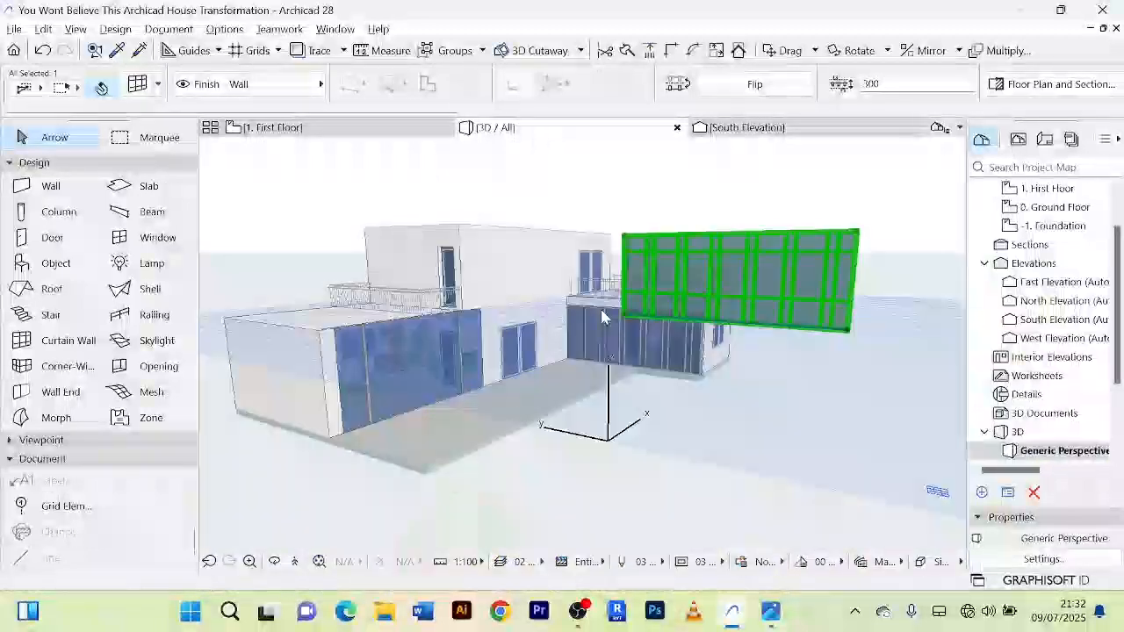
pyautogui.keyDown('shift'); pyautogui.moveTo(507, 256); pyautogui.dragTo(539, 256, button='middle'); pyautogui.keyUp('shift')
pyautogui.scroll(3, 451, 269)
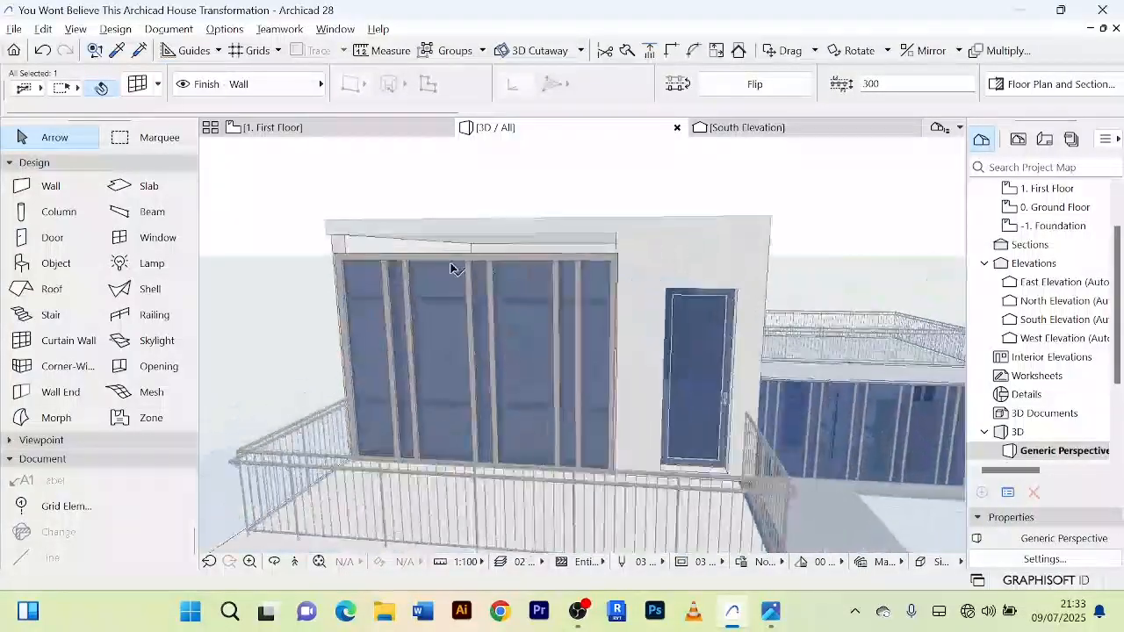
pyautogui.scroll(3, 449, 272)
pyautogui.scroll(-2, 491, 263)
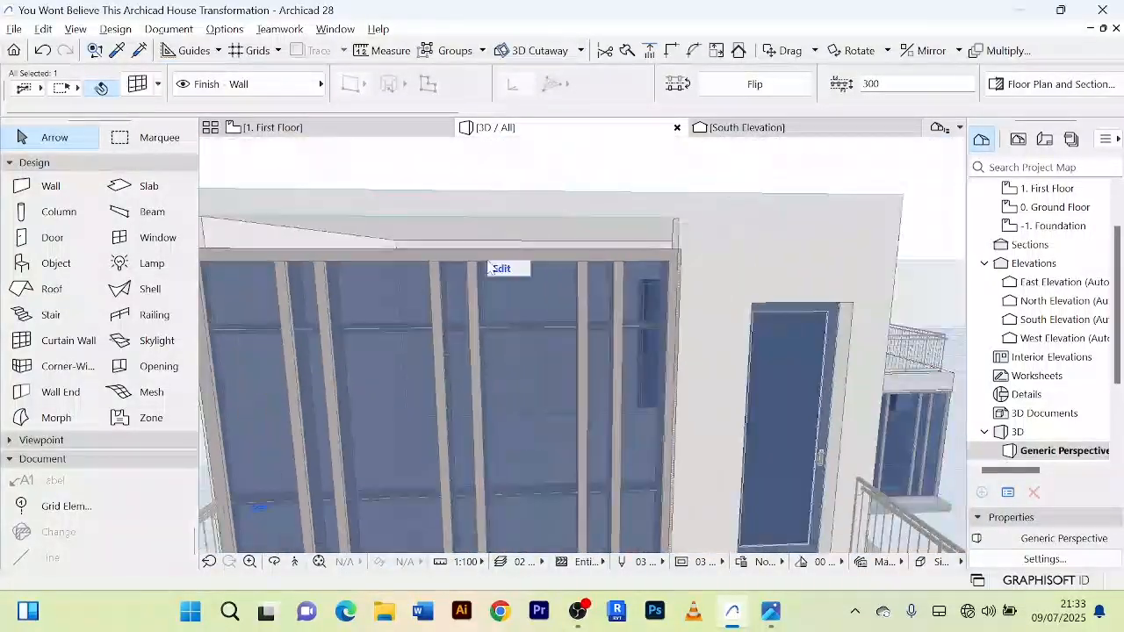
pyautogui.scroll(-3, 399, 254)
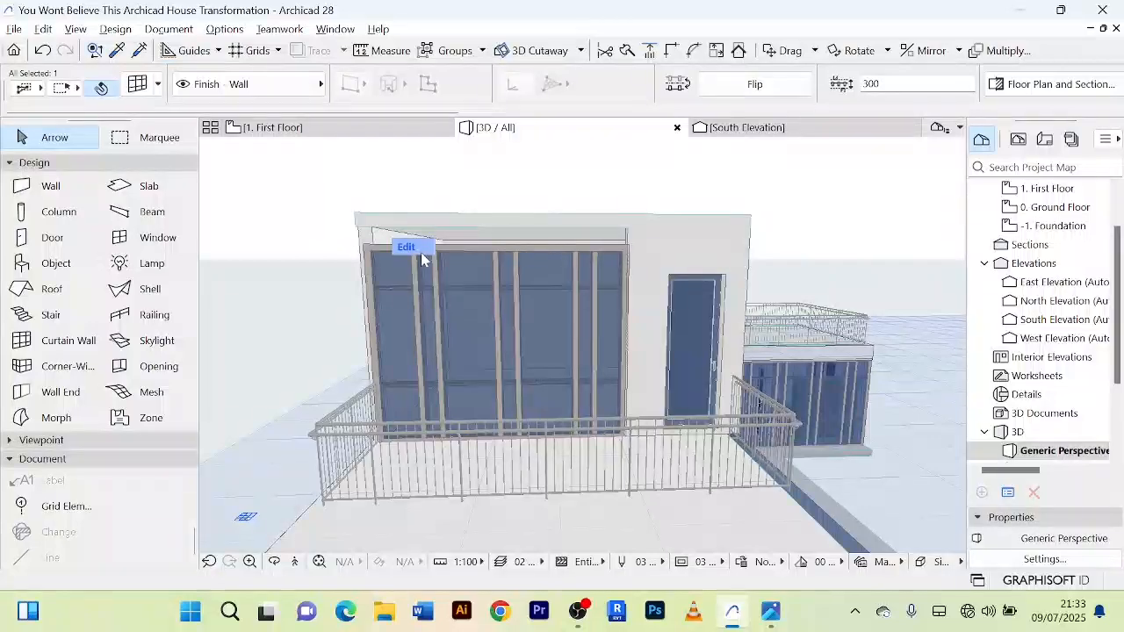
pyautogui.scroll(5, 421, 252)
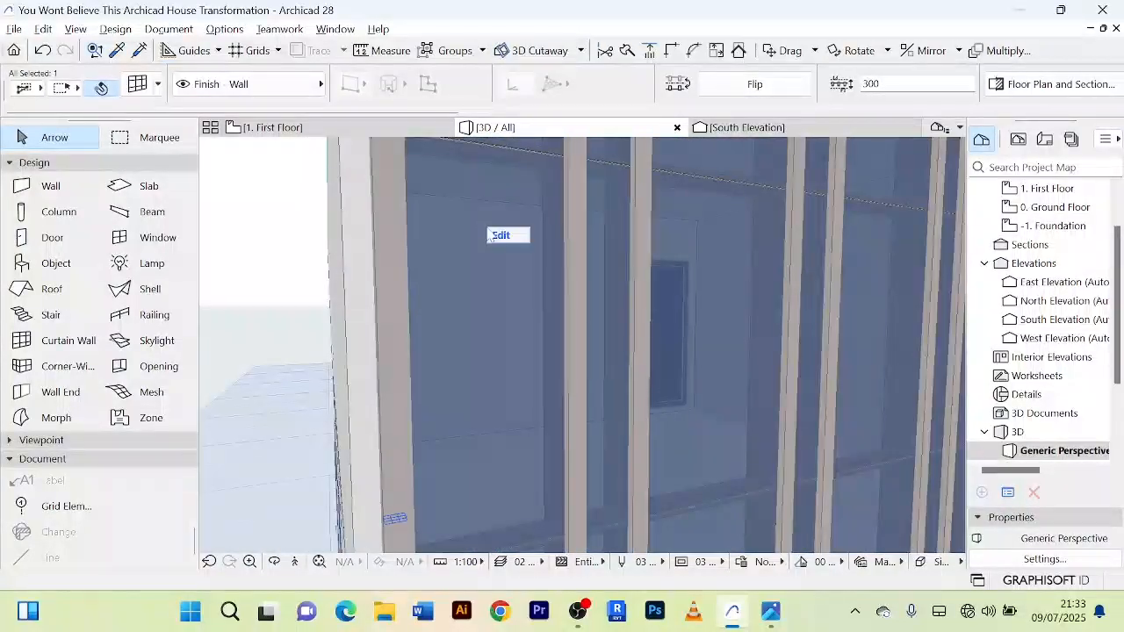
pyautogui.scroll(-5, 465, 255)
pyautogui.scroll(3, 447, 281)
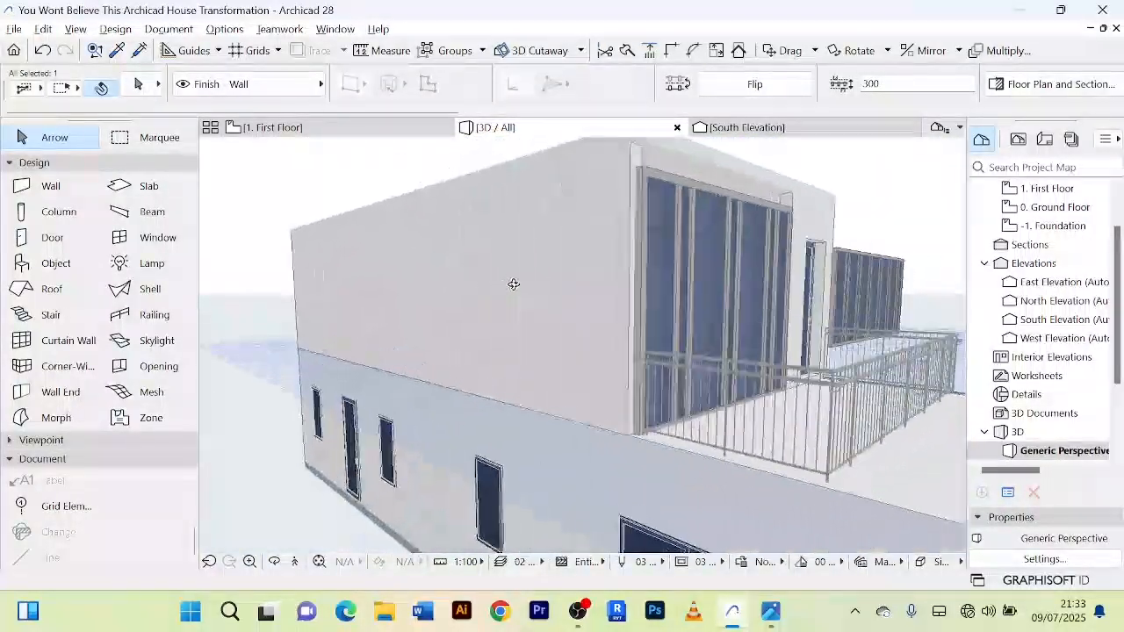
pyautogui.keyDown('shift'); pyautogui.moveTo(514, 283); pyautogui.dragTo(532, 292, button='middle'); pyautogui.keyUp('shift')
pyautogui.keyDown('shift'); pyautogui.moveTo(768, 250); pyautogui.dragTo(742, 249, button='middle'); pyautogui.keyUp('shift')
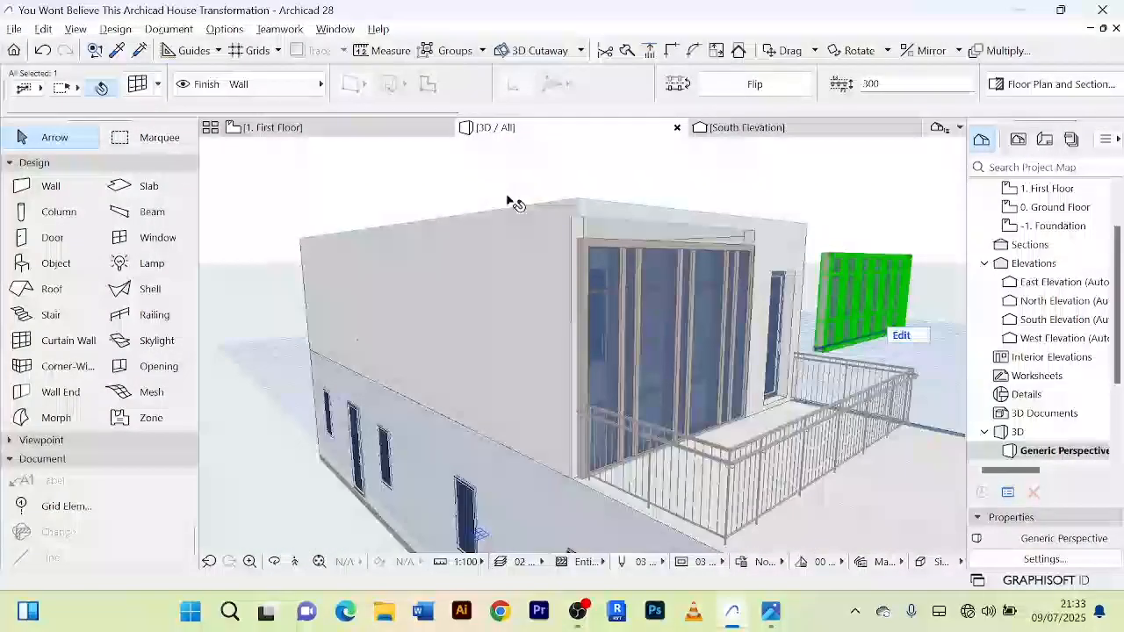
# Step: Extend the first floor's north wall west to the outer edge of the curtain wall's frame
pyautogui.click(388, 132)
pyautogui.scroll(-2, 625, 252)
pyautogui.scroll(4, 625, 252)
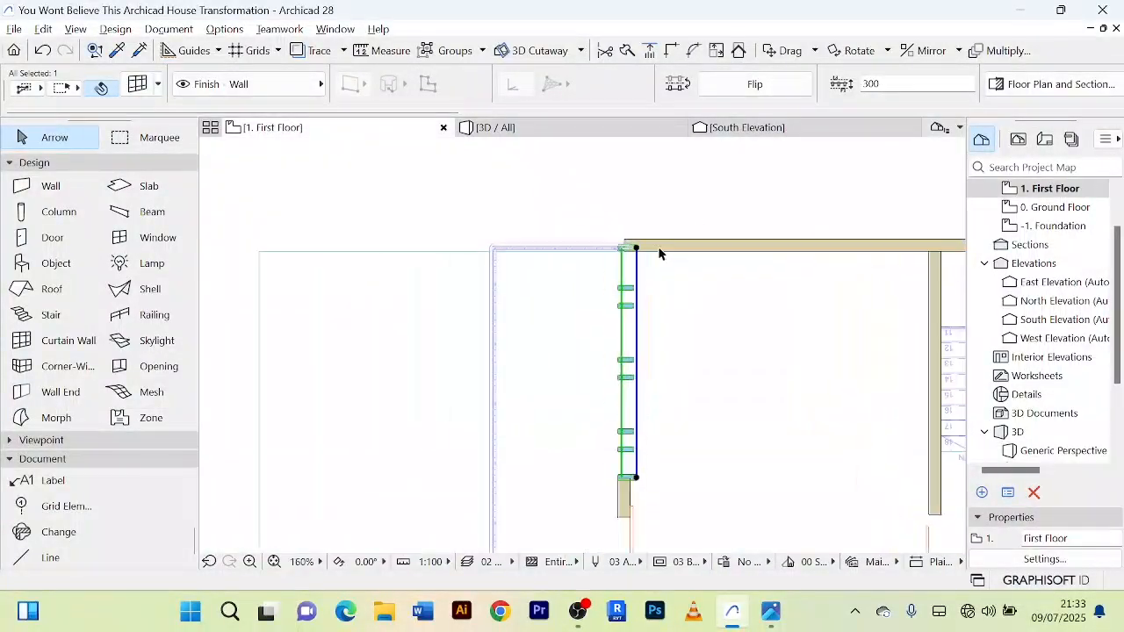
pyautogui.click(584, 250)
pyautogui.scroll(8, 584, 250)
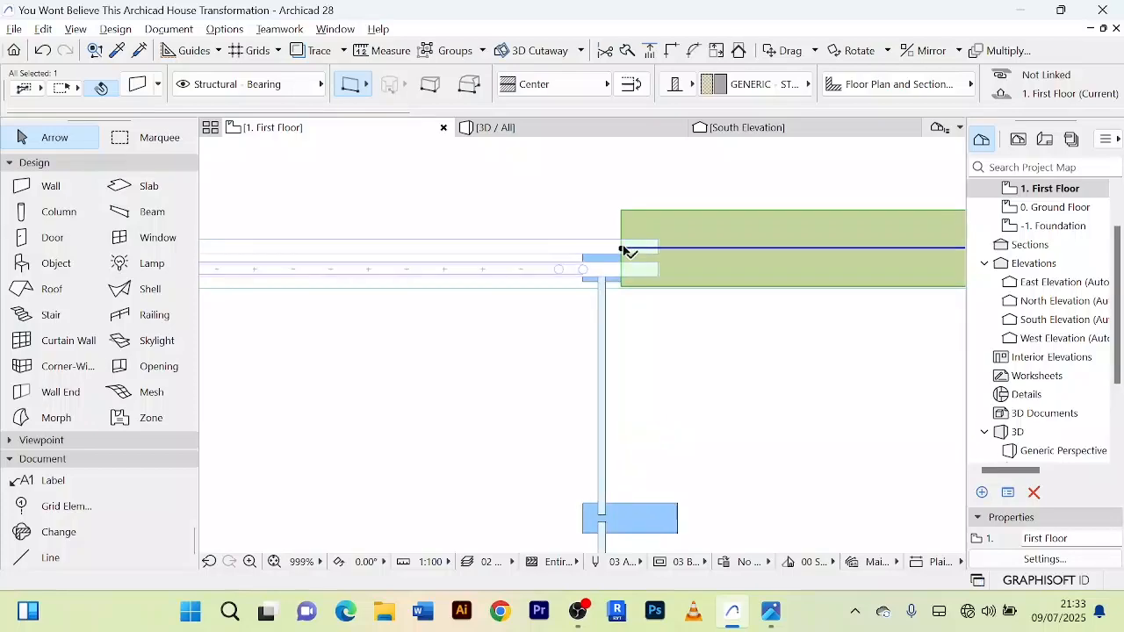
pyautogui.click(622, 248)
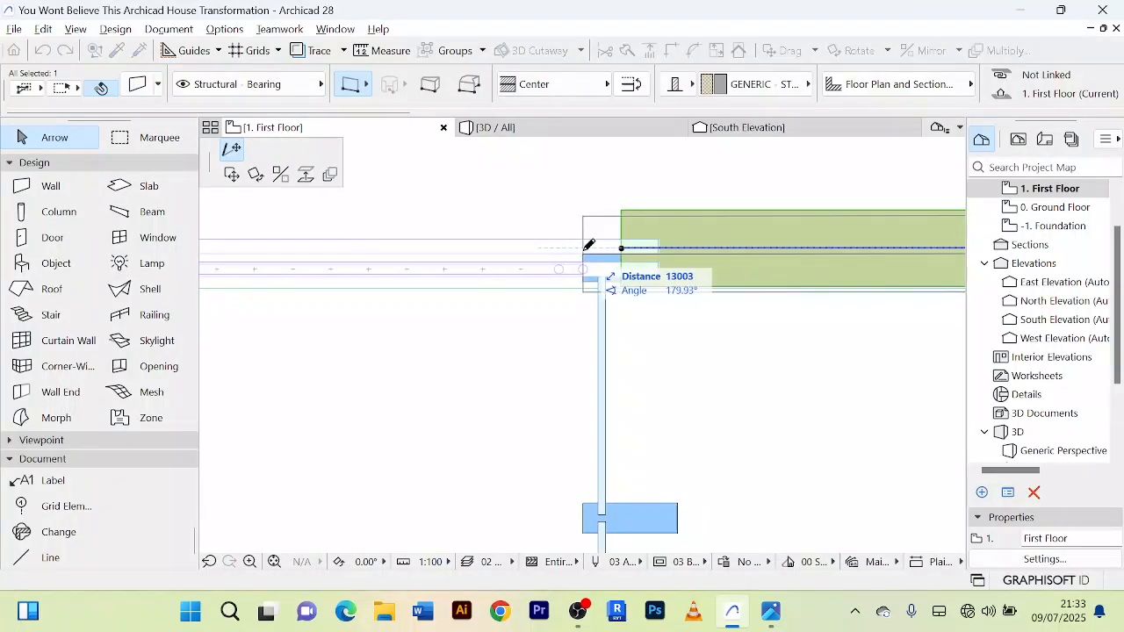
pyautogui.press('Escape')
pyautogui.click(505, 127)
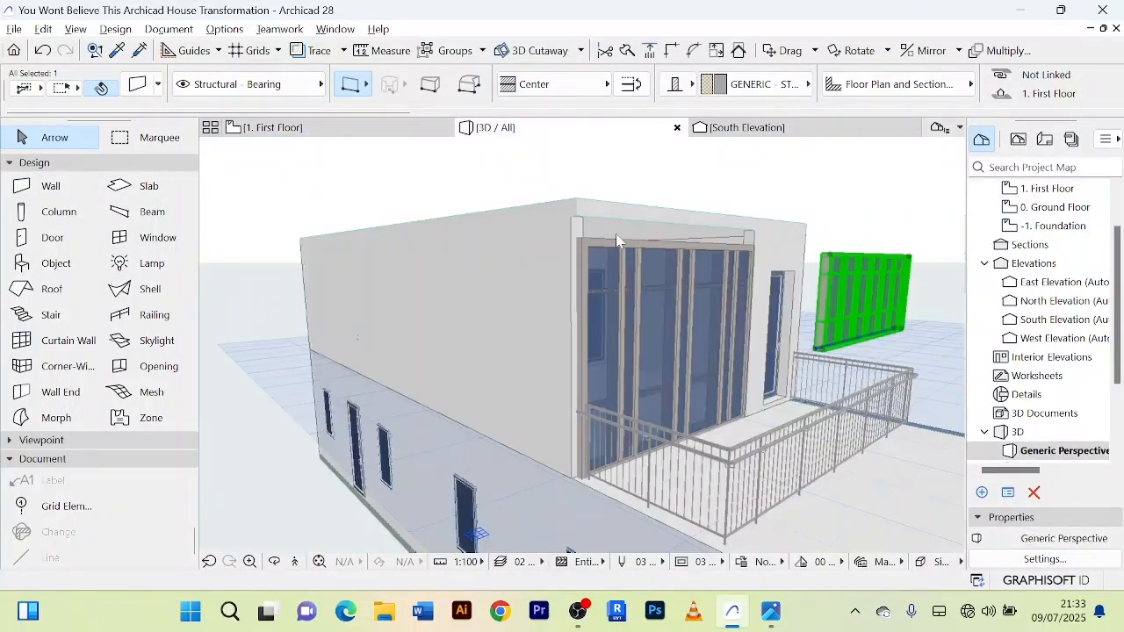
# Step: Extend the north wall's west end slightly past the curtain wall frame and review the corner in 3D
pyautogui.click(395, 132)
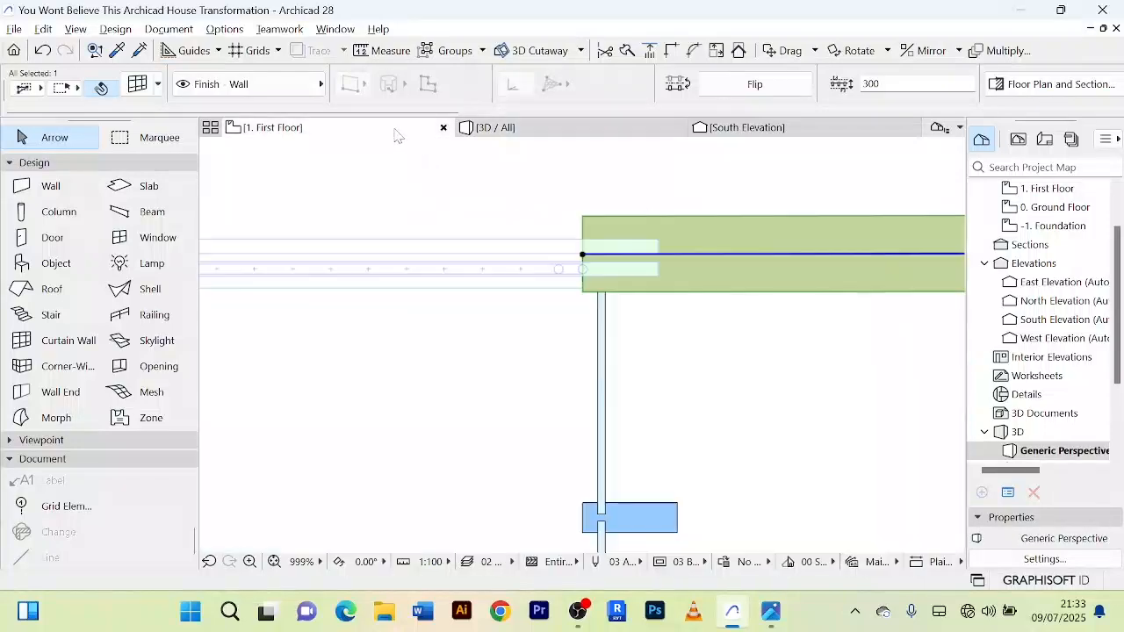
pyautogui.scroll(4, 588, 254)
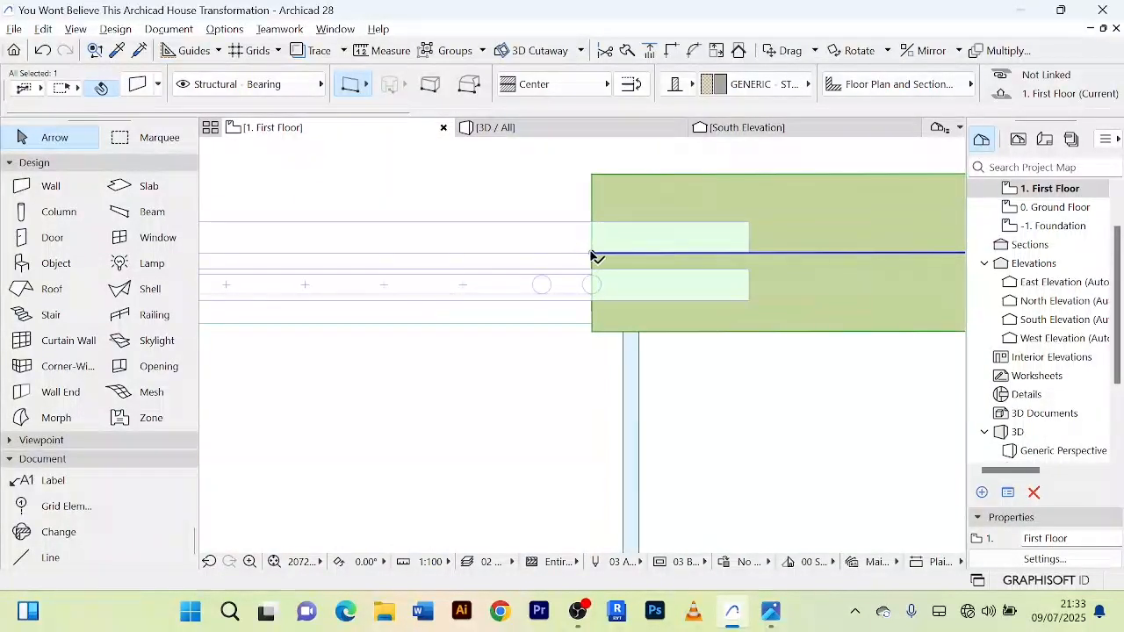
pyautogui.click(590, 254)
pyautogui.click(566, 254)
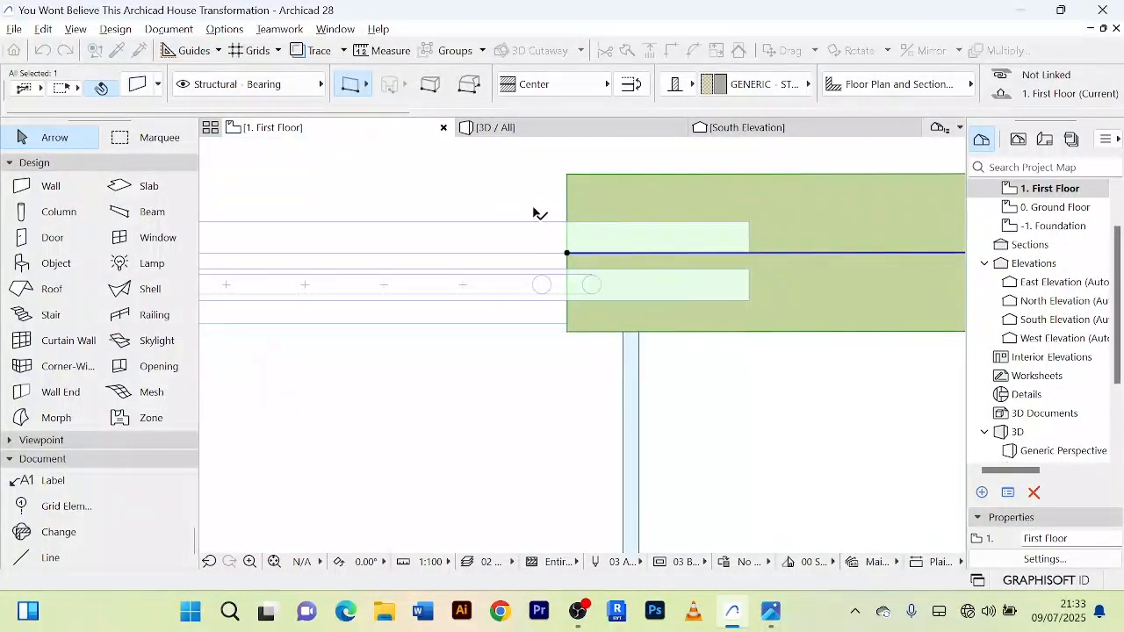
pyautogui.click(506, 133)
pyautogui.scroll(-3, 627, 208)
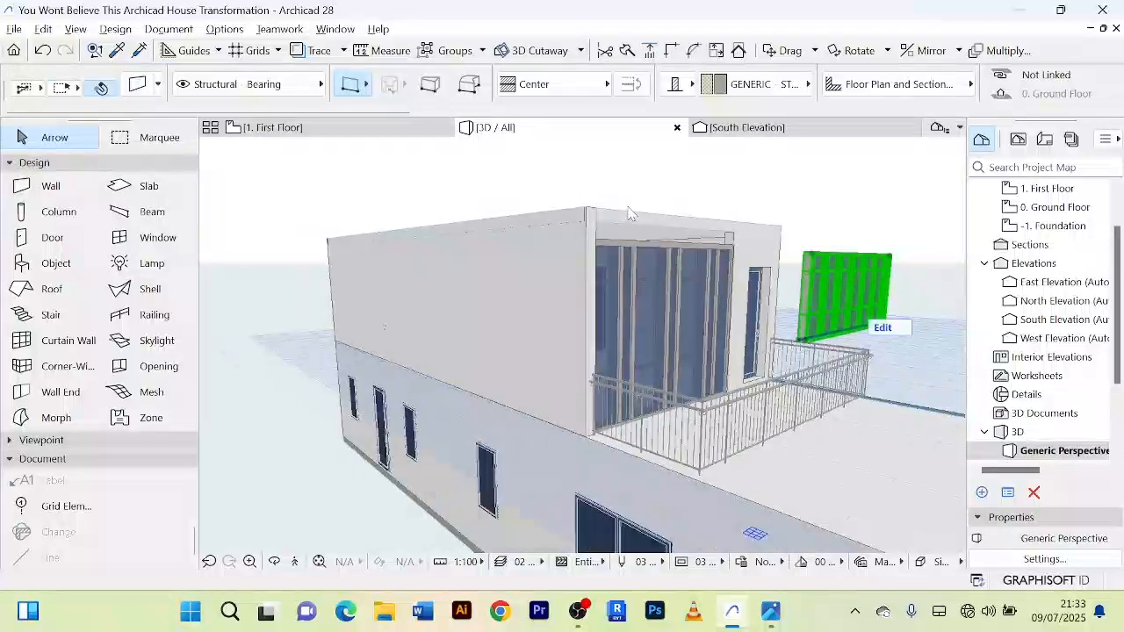
pyautogui.keyDown('shift'); pyautogui.moveTo(626, 210); pyautogui.dragTo(496, 221, button='middle'); pyautogui.keyUp('shift')
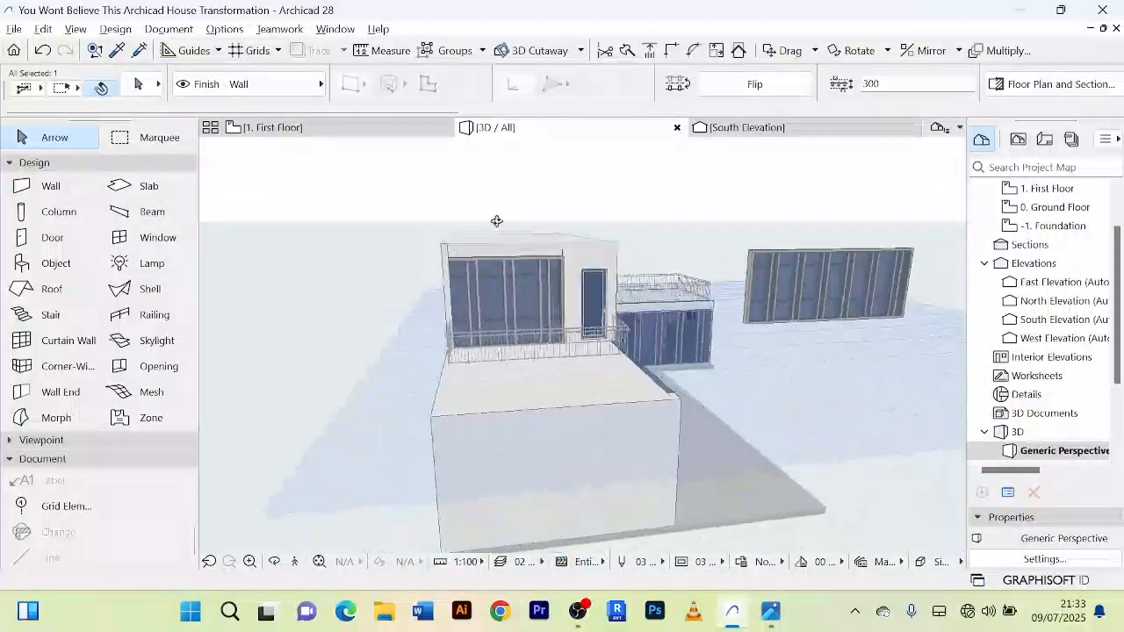
pyautogui.scroll(4, 504, 272)
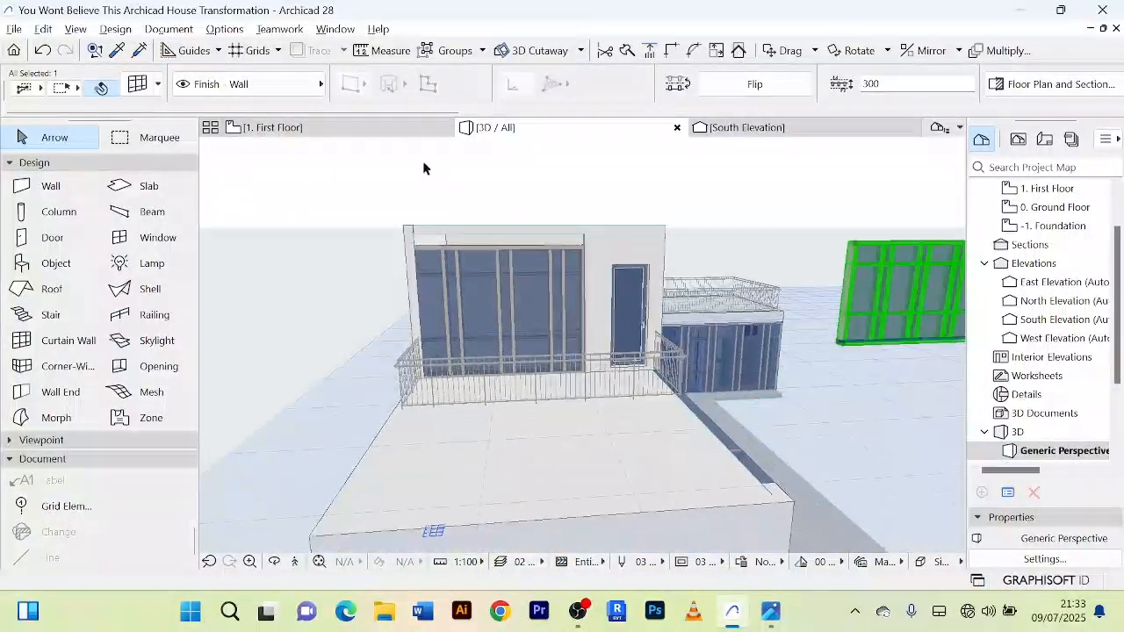
# Step: Draw a centred structural wall about 3934 mm long over the curtain wall, from the north wall's west end to the remaining west wall piece
pyautogui.click(384, 134)
pyautogui.scroll(3, 670, 338)
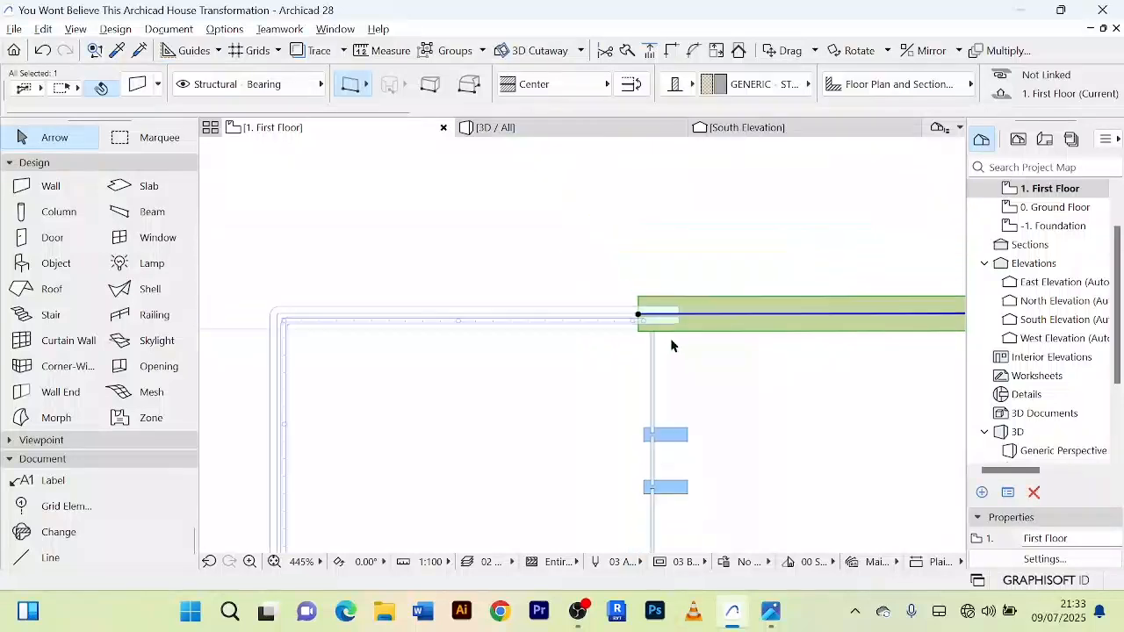
pyautogui.moveTo(689, 334); pyautogui.dragTo(599, 212, button='middle')
pyautogui.click(47, 191)
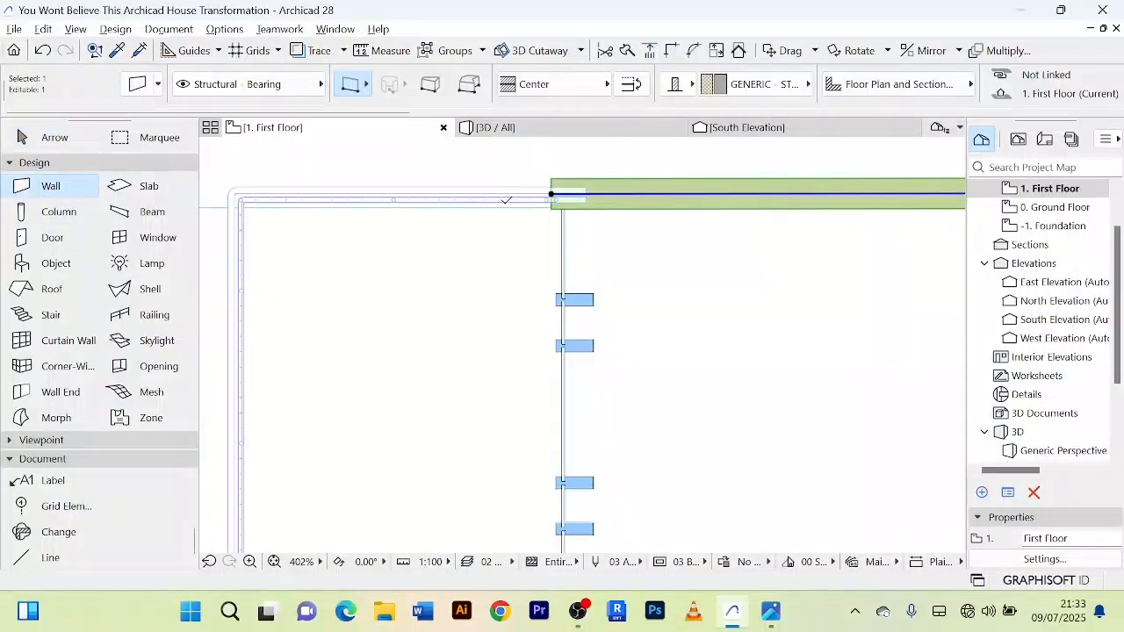
pyautogui.click(557, 192)
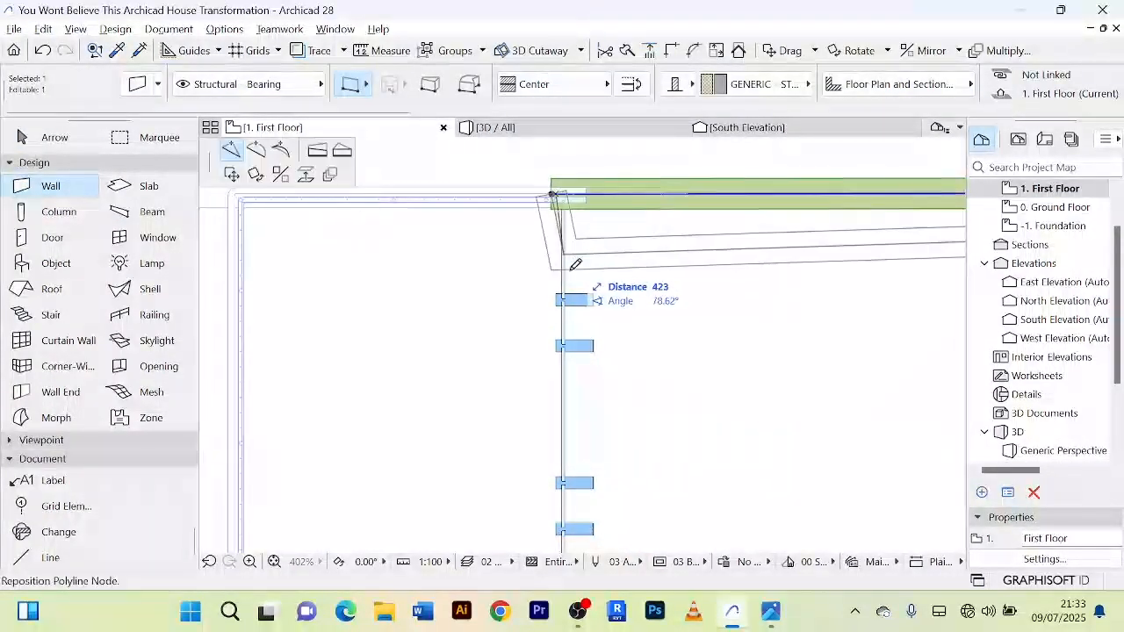
pyautogui.press('Escape')
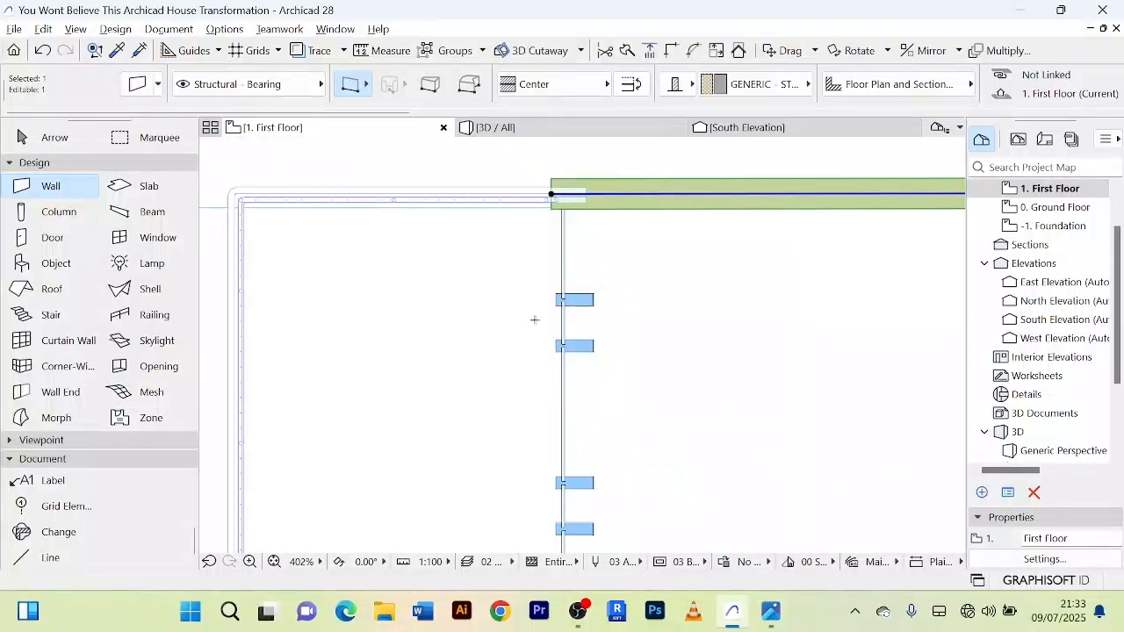
pyautogui.rightClick(453, 168)
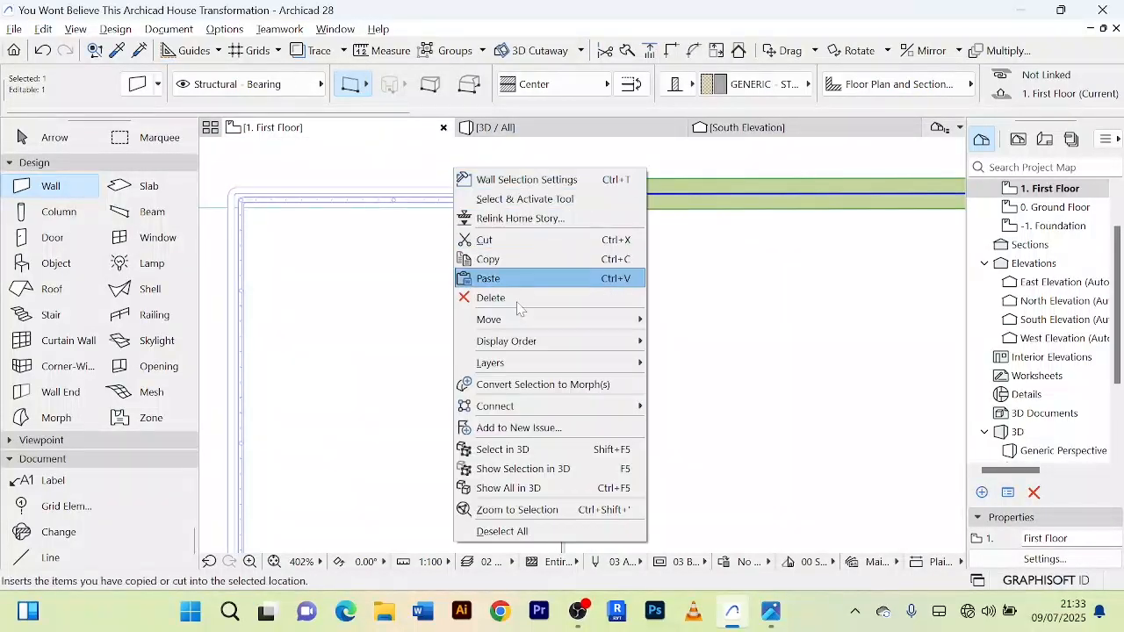
pyautogui.click(503, 530)
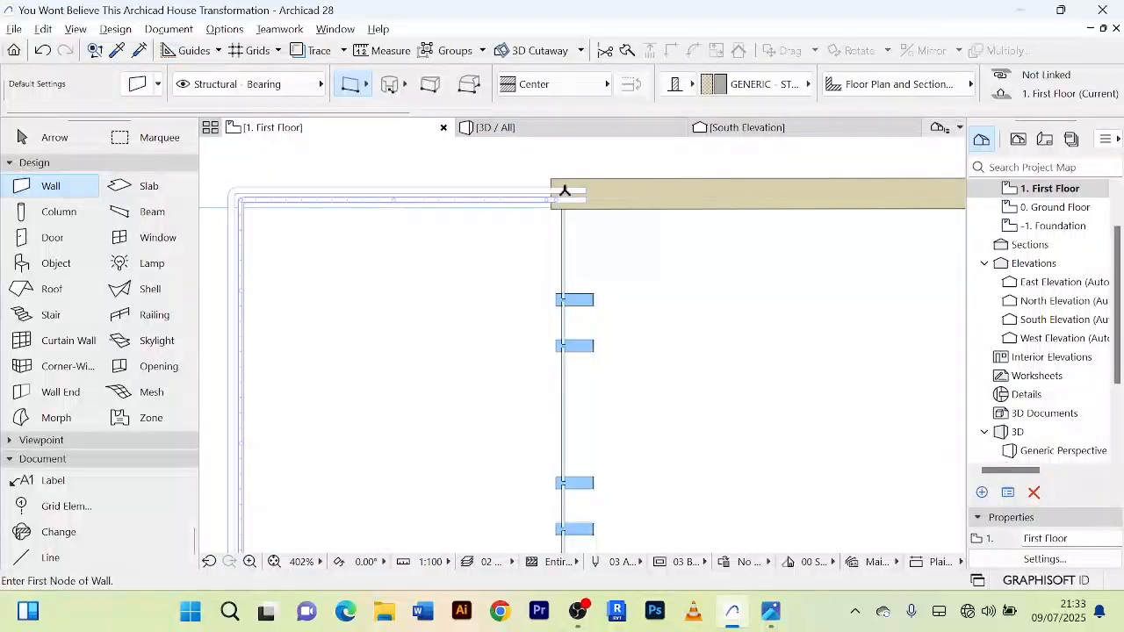
pyautogui.click(562, 187)
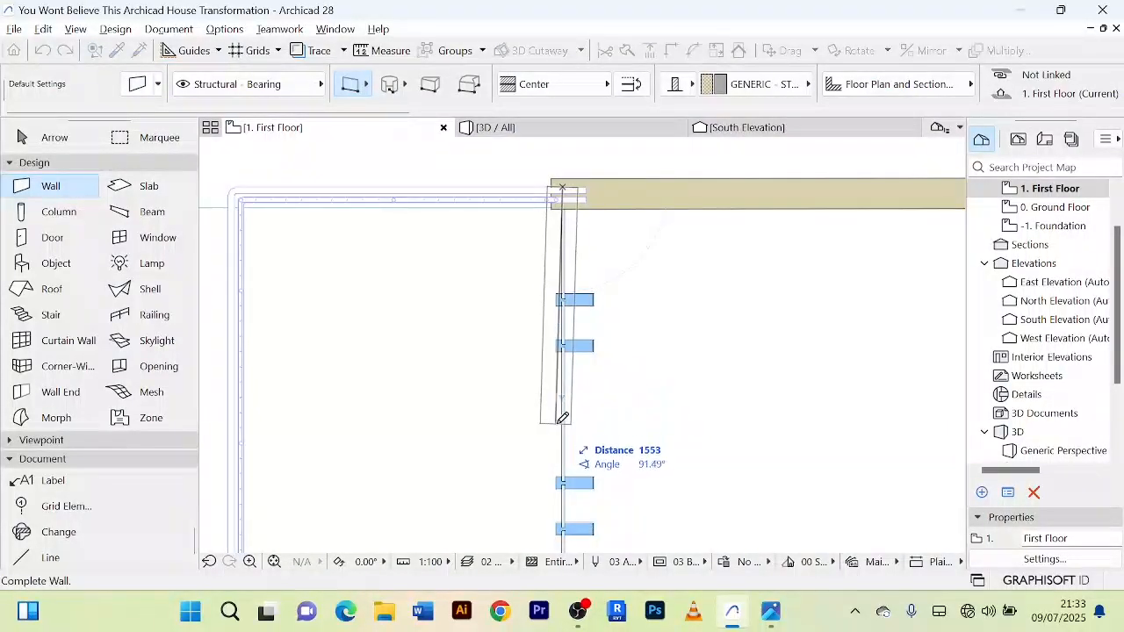
pyautogui.scroll(-5, 562, 414)
pyautogui.scroll(5, 530, 346)
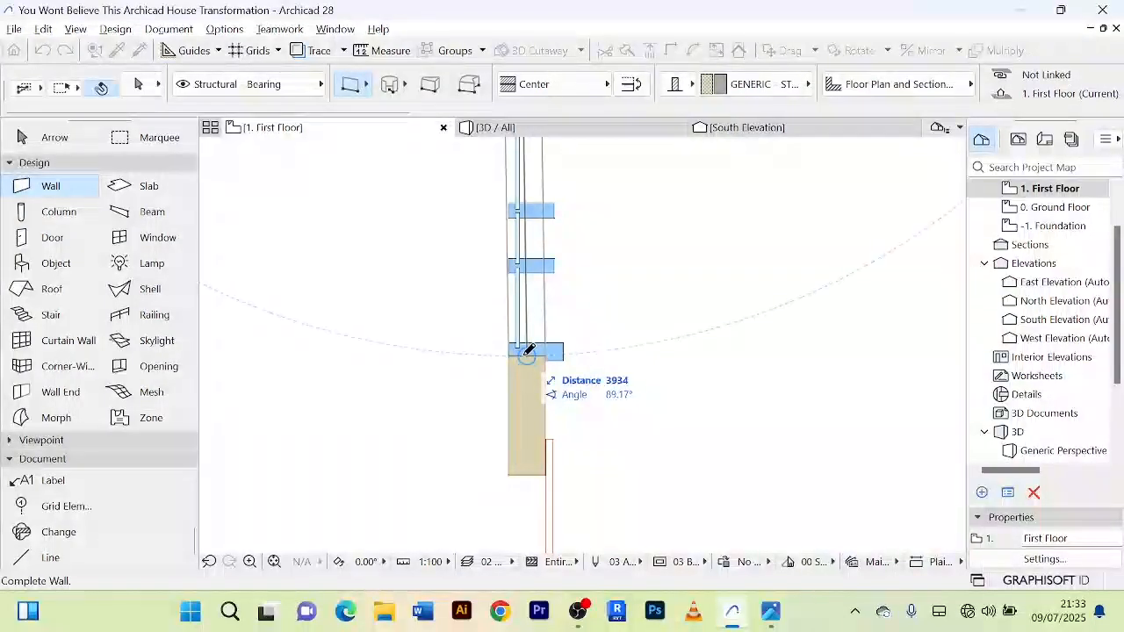
pyautogui.click(527, 351)
pyautogui.scroll(-3, 597, 243)
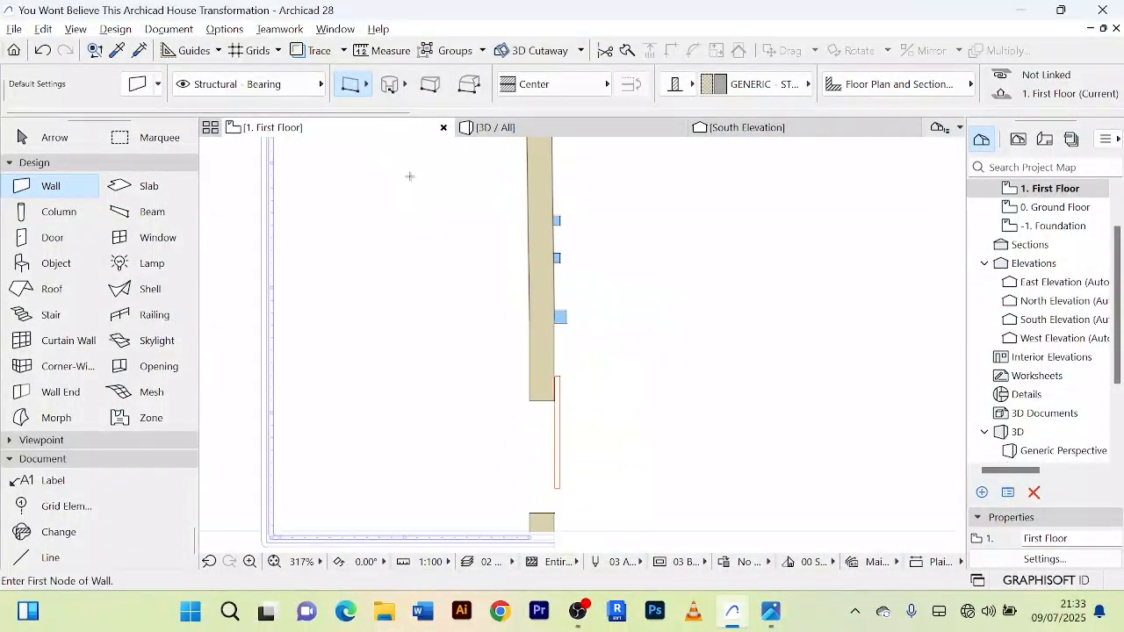
# Step: Set the new west wall's base offset to 3000 in 3D so it starts above the curtain wall
pyautogui.click(35, 137)
pyautogui.click(496, 127)
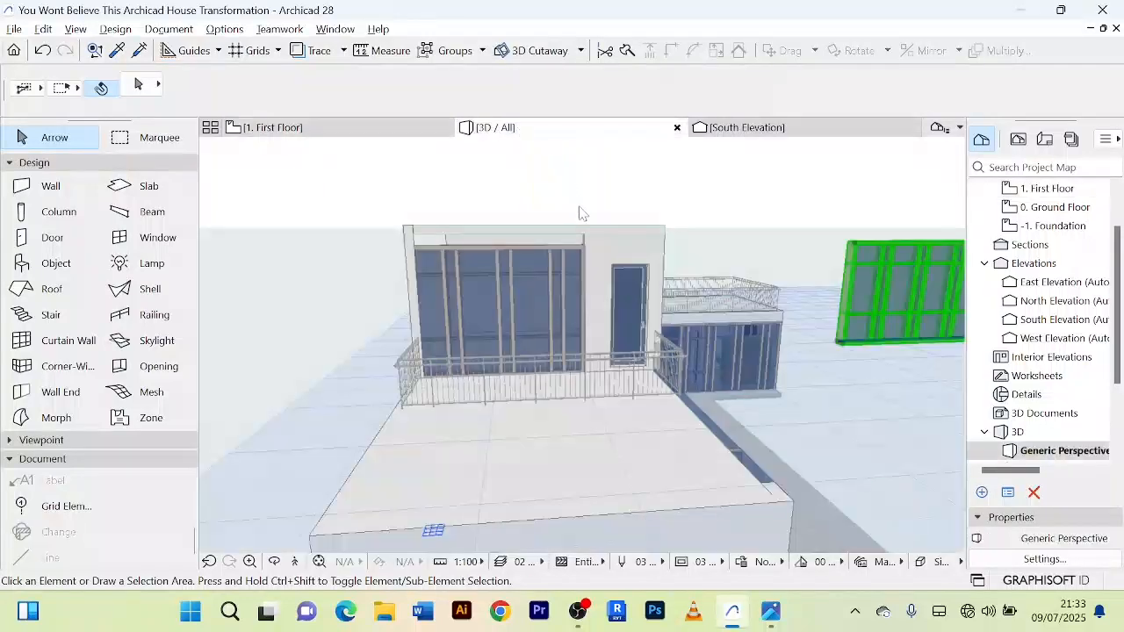
pyautogui.click(540, 235)
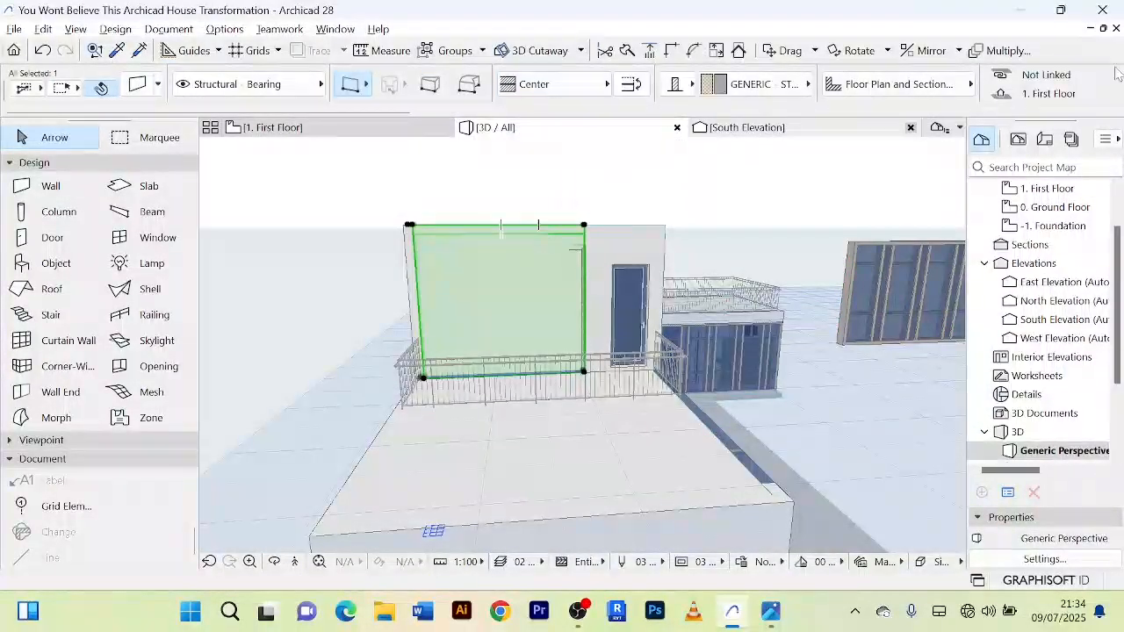
pyautogui.scroll(-5, 969, 89)
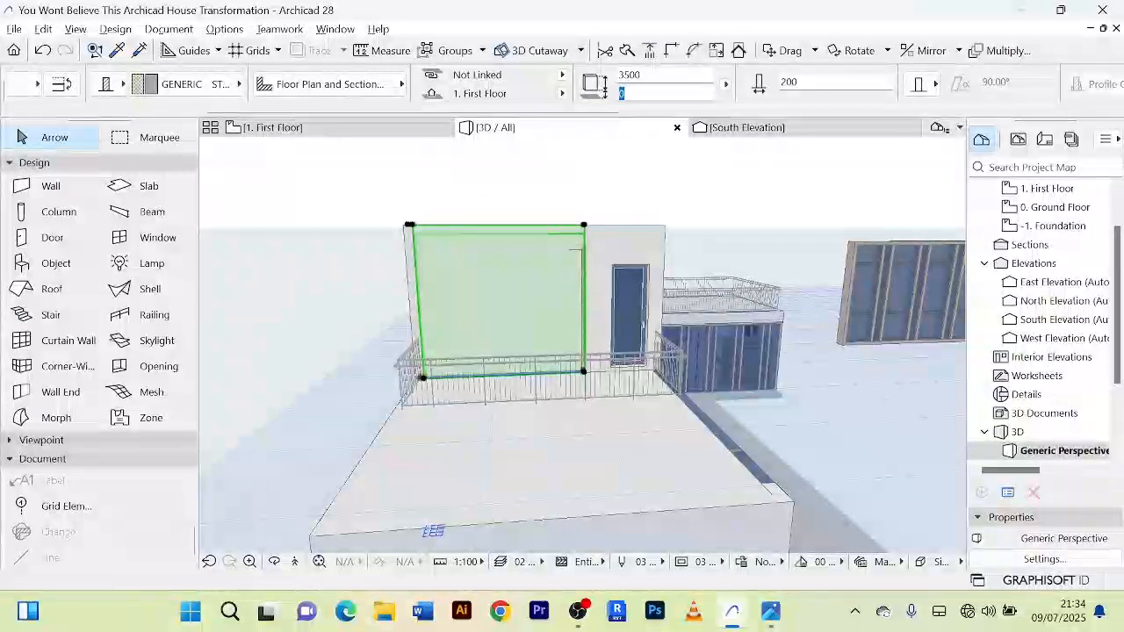
pyautogui.write('3000')
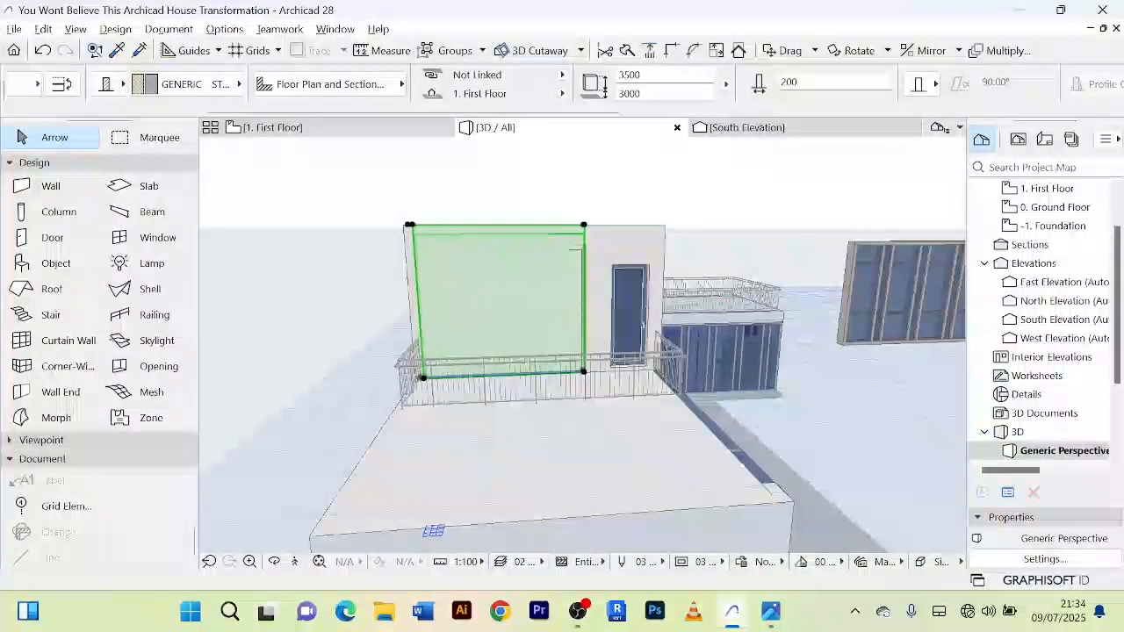
pyautogui.press('Return')
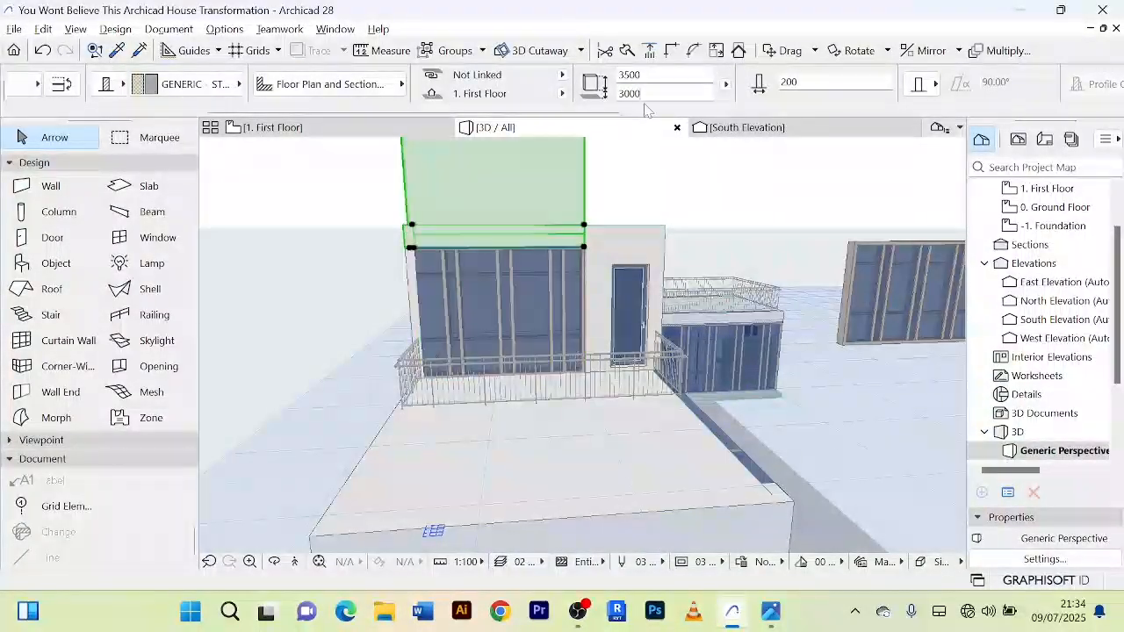
# Step: Set the height of the new west wall above the curtain wall to 500
pyautogui.moveTo(648, 76); pyautogui.dragTo(503, 71)
pyautogui.press('Return')
pyautogui.scroll(2, 526, 201)
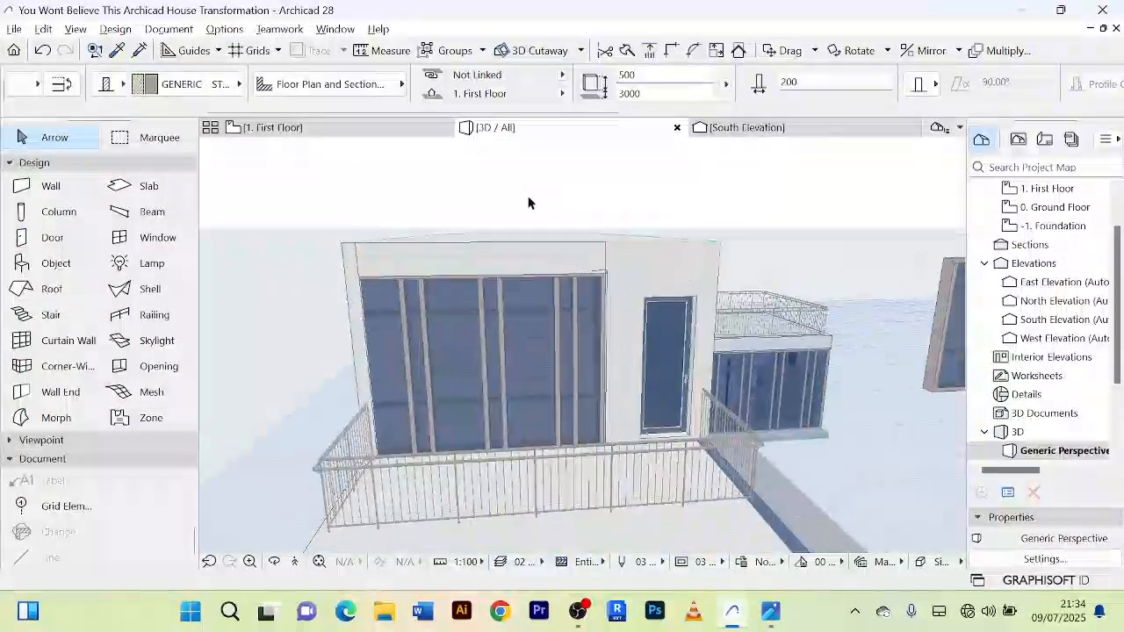
pyautogui.scroll(-2, 531, 198)
pyautogui.scroll(-2, 319, 212)
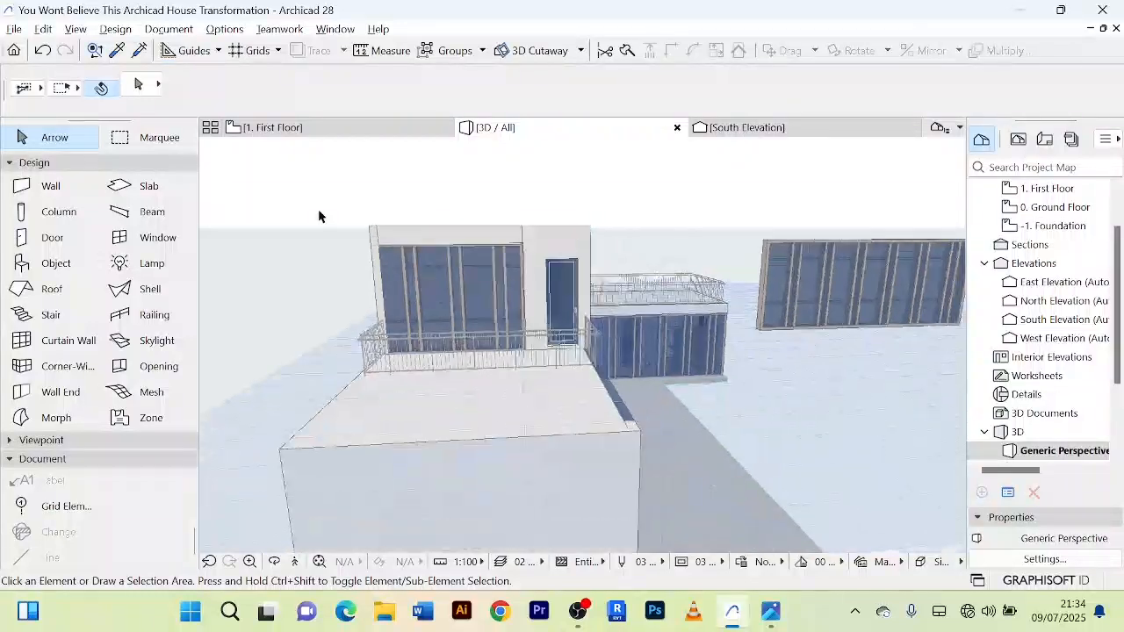
# Step: Intersect the new wall above the curtain wall with the north wall at their shared corner
pyautogui.keyDown('shift'); pyautogui.moveTo(319, 211); pyautogui.dragTo(575, 261, button='middle'); pyautogui.keyUp('shift')
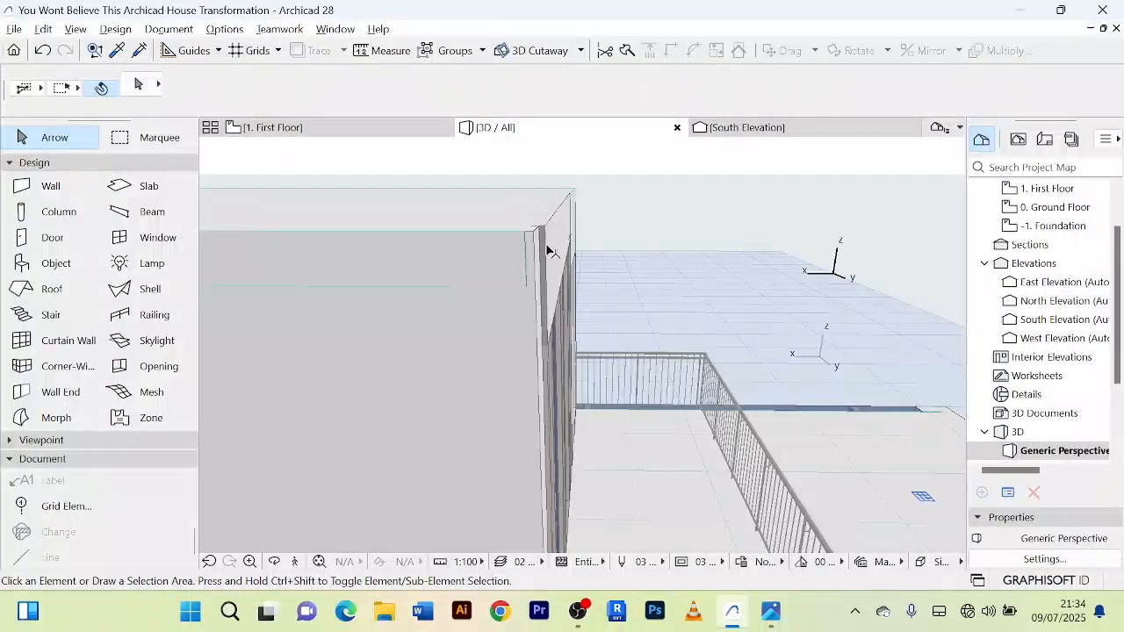
pyautogui.click(548, 252)
pyautogui.keyDown('shift'); pyautogui.moveTo(492, 226); pyautogui.dragTo(527, 348, button='middle'); pyautogui.keyUp('shift')
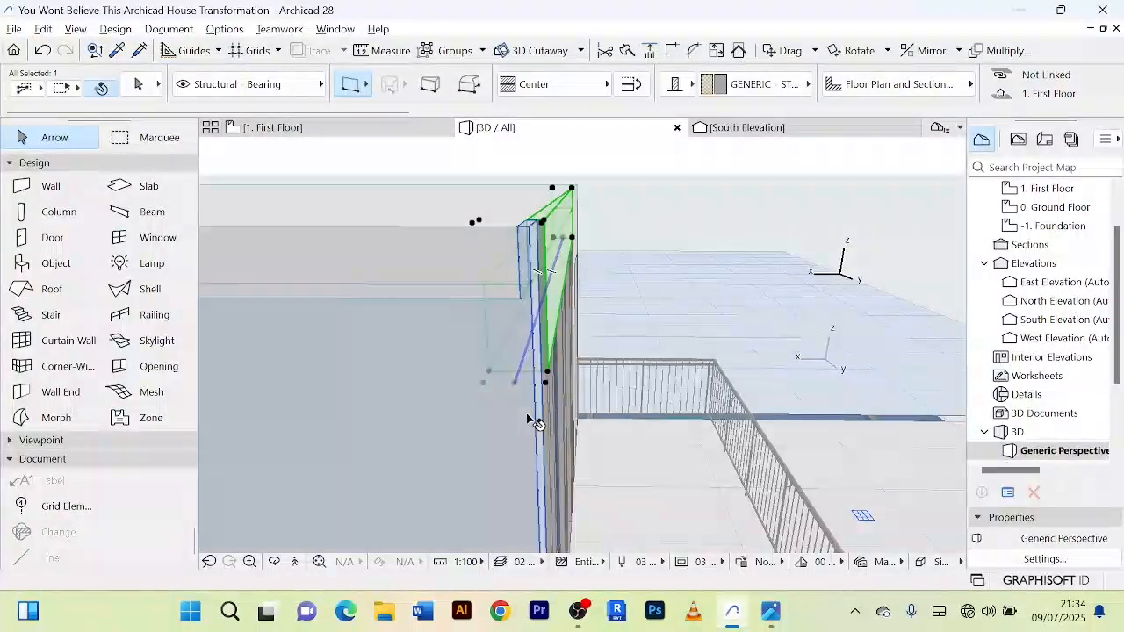
pyautogui.keyDown('shift'); pyautogui.click(530, 418); pyautogui.keyUp('shift')
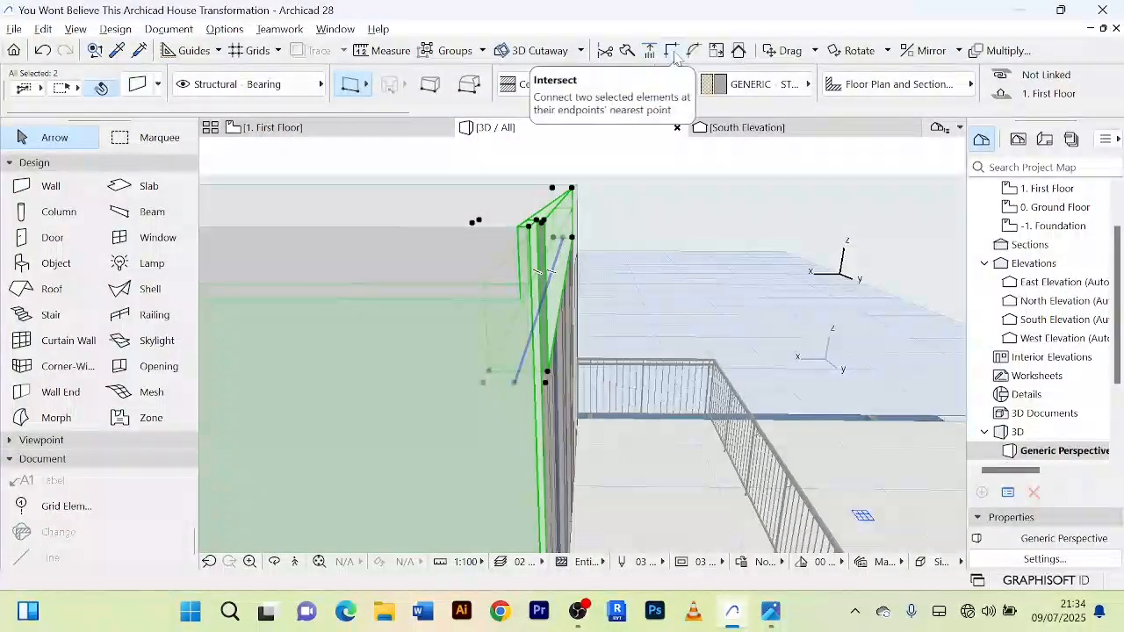
pyautogui.click(743, 192)
pyautogui.keyDown('shift'); pyautogui.moveTo(744, 192); pyautogui.dragTo(394, 144, button='middle'); pyautogui.keyUp('shift')
pyautogui.scroll(4, 529, 216)
pyautogui.scroll(-1, 527, 213)
# Step: Stretch the north wall's west end on the first floor plan slightly past the curtain wall frame
pyautogui.click(378, 130)
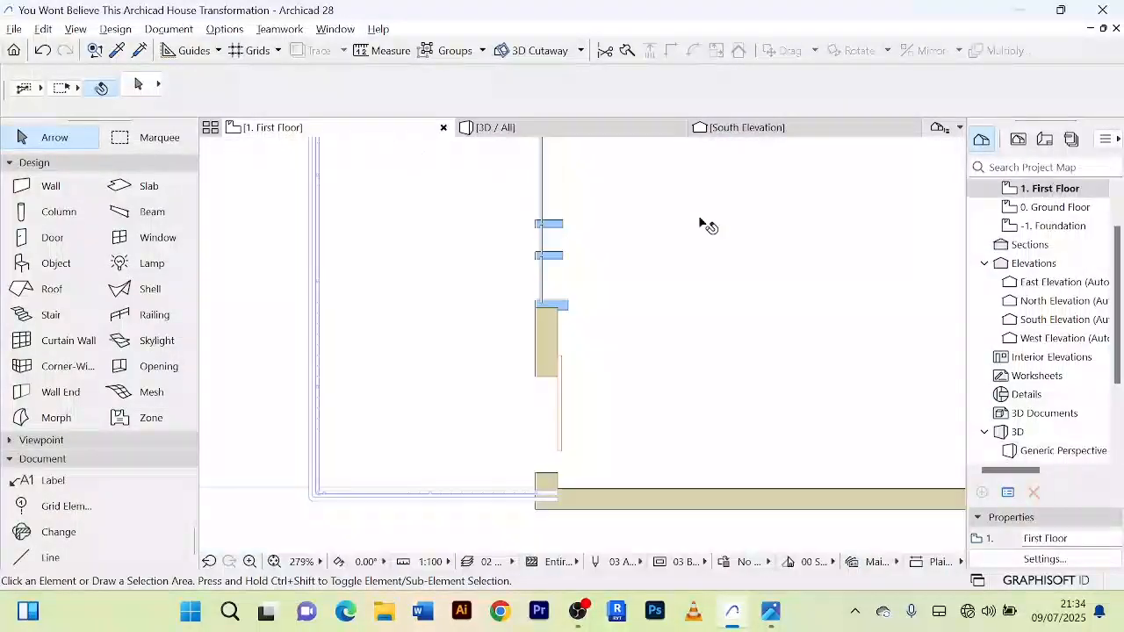
pyautogui.scroll(-2, 693, 236)
pyautogui.moveTo(692, 237); pyautogui.dragTo(660, 321, button='middle')
pyautogui.scroll(10, 632, 283)
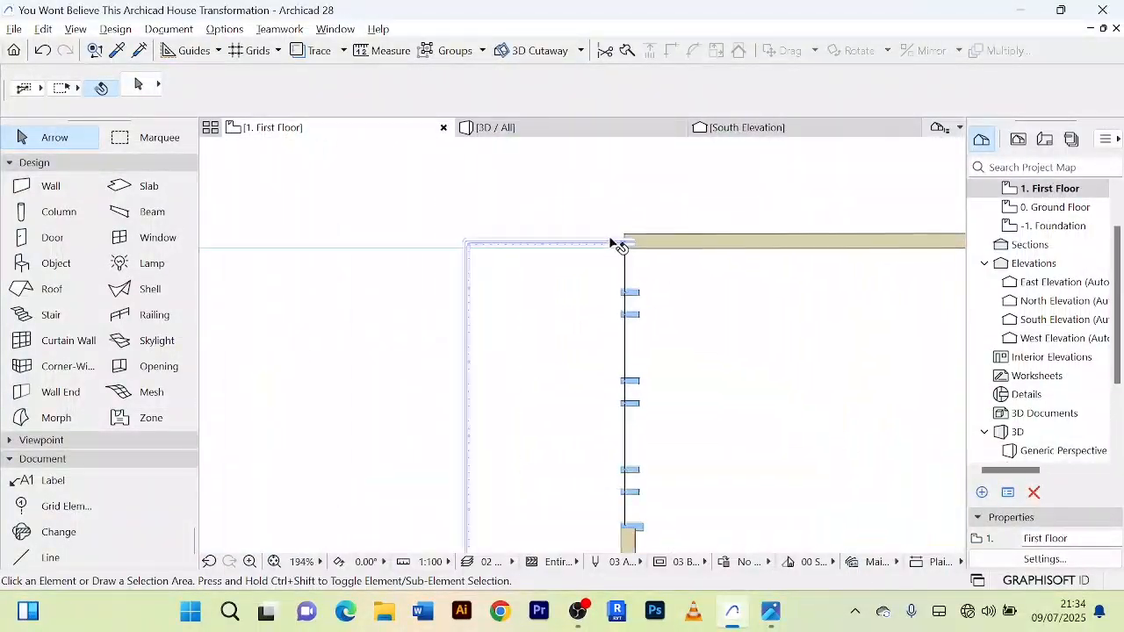
pyautogui.scroll(5, 633, 263)
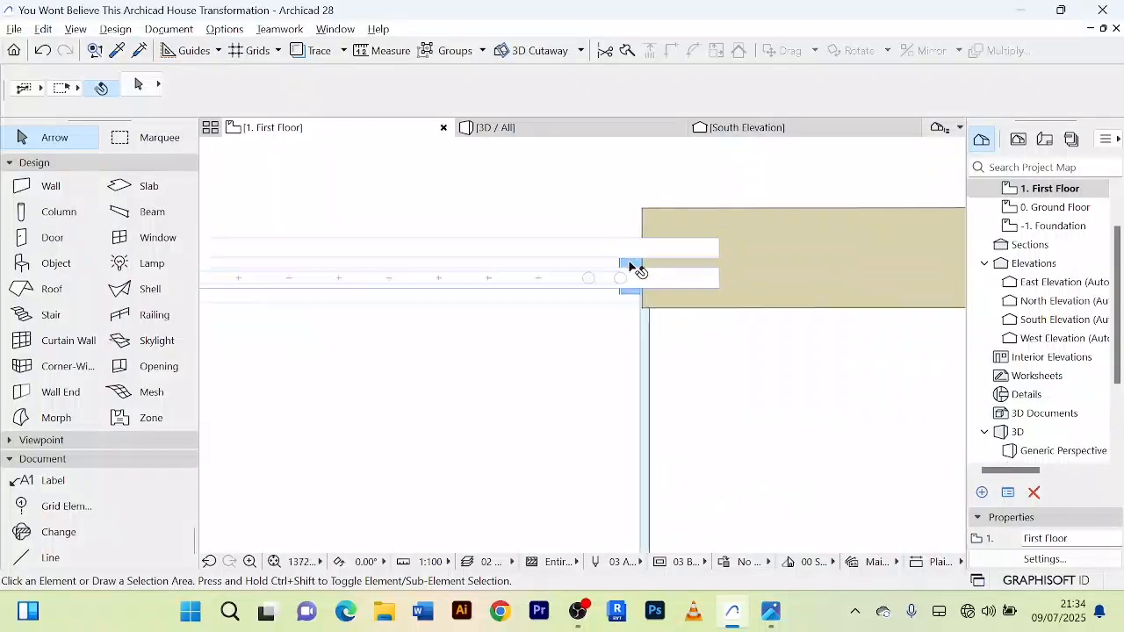
pyautogui.scroll(-8, 630, 260)
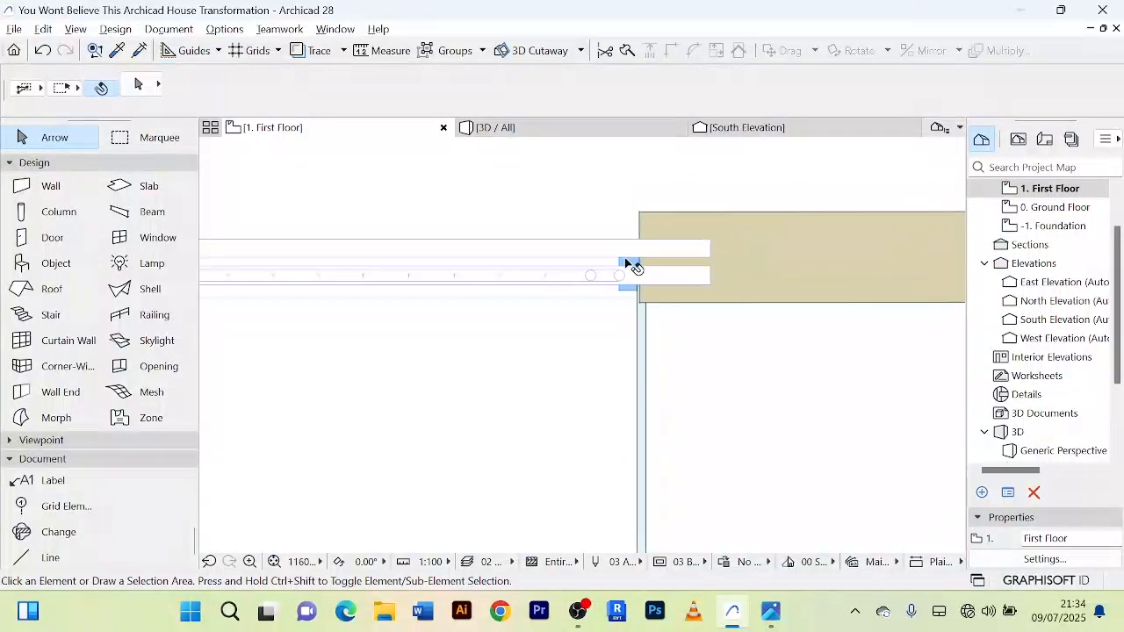
pyautogui.moveTo(694, 210); pyautogui.dragTo(662, 201, button='middle')
pyautogui.scroll(3, 664, 213)
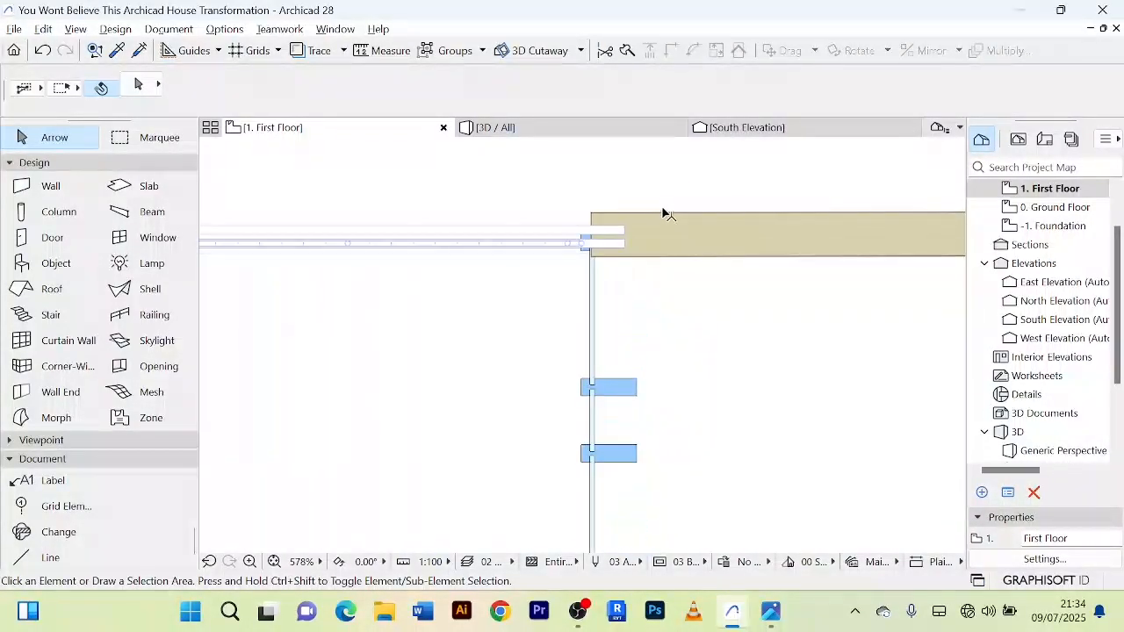
pyautogui.click(662, 236)
pyautogui.scroll(4, 605, 230)
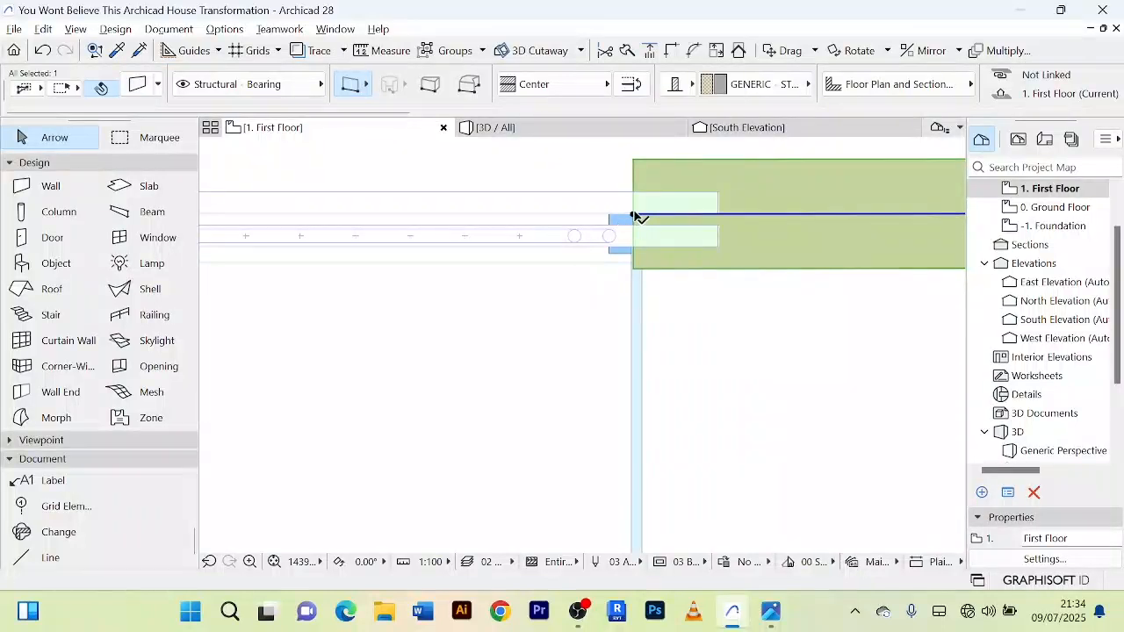
pyautogui.click(633, 215)
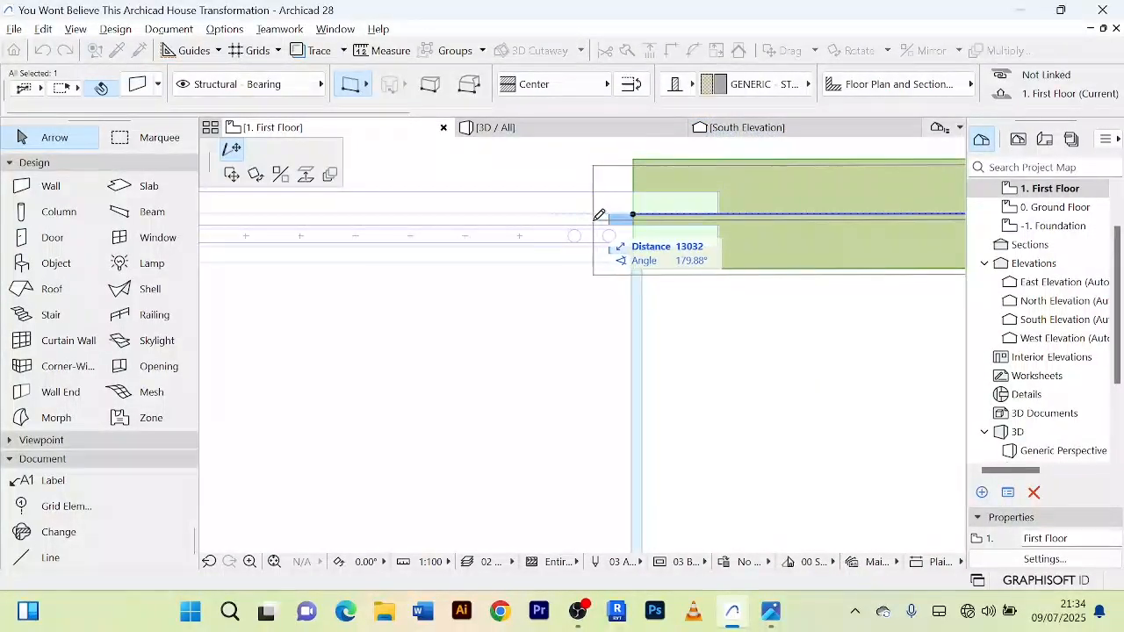
pyautogui.click(575, 209)
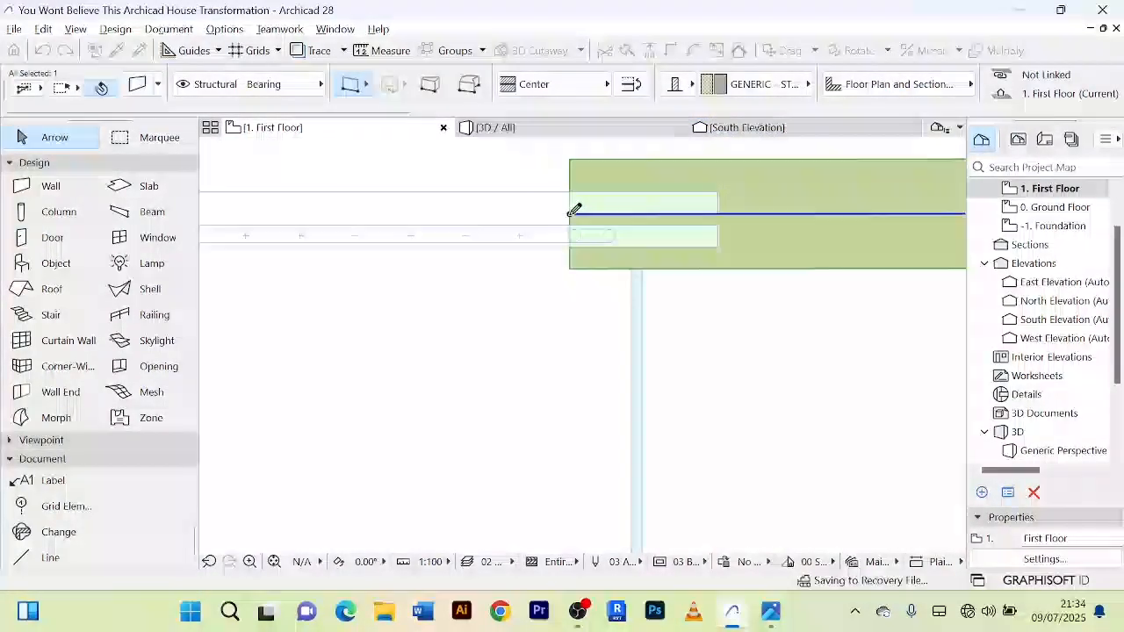
# Step: Examine the closed northwest corner and the house's south side in 3D
pyautogui.click(536, 132)
pyautogui.scroll(-1, 736, 262)
pyautogui.press('Escape')
pyautogui.scroll(-2, 616, 238)
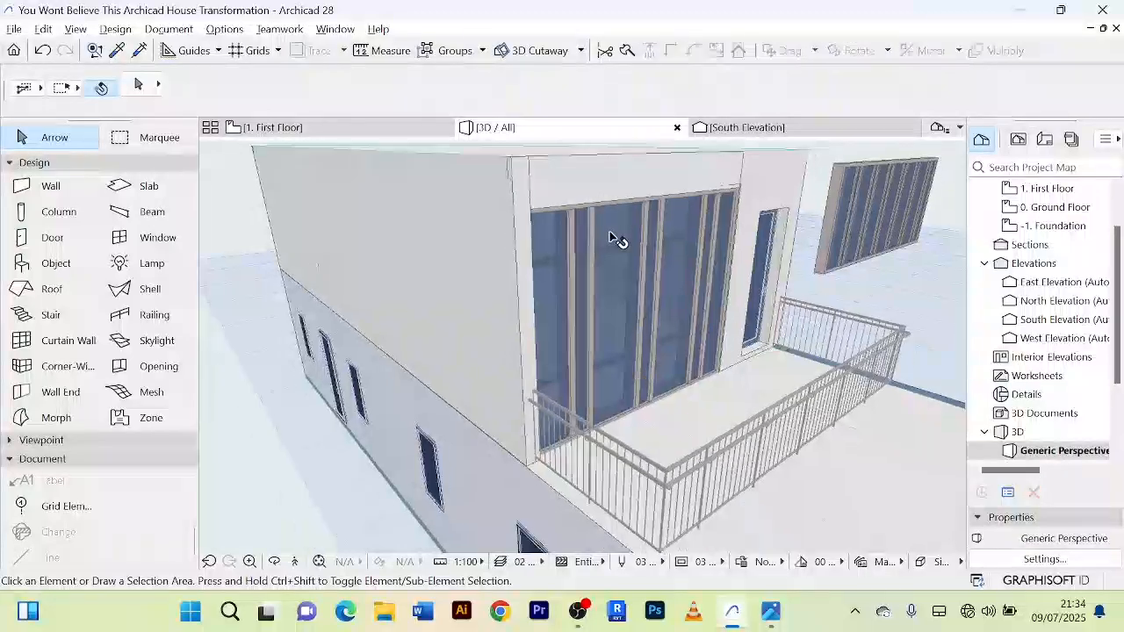
pyautogui.keyDown('shift'); pyautogui.moveTo(597, 202); pyautogui.dragTo(571, 215, button='middle'); pyautogui.keyUp('shift')
pyautogui.scroll(-5, 823, 237)
pyautogui.scroll(4, 667, 277)
pyautogui.scroll(-2, 668, 275)
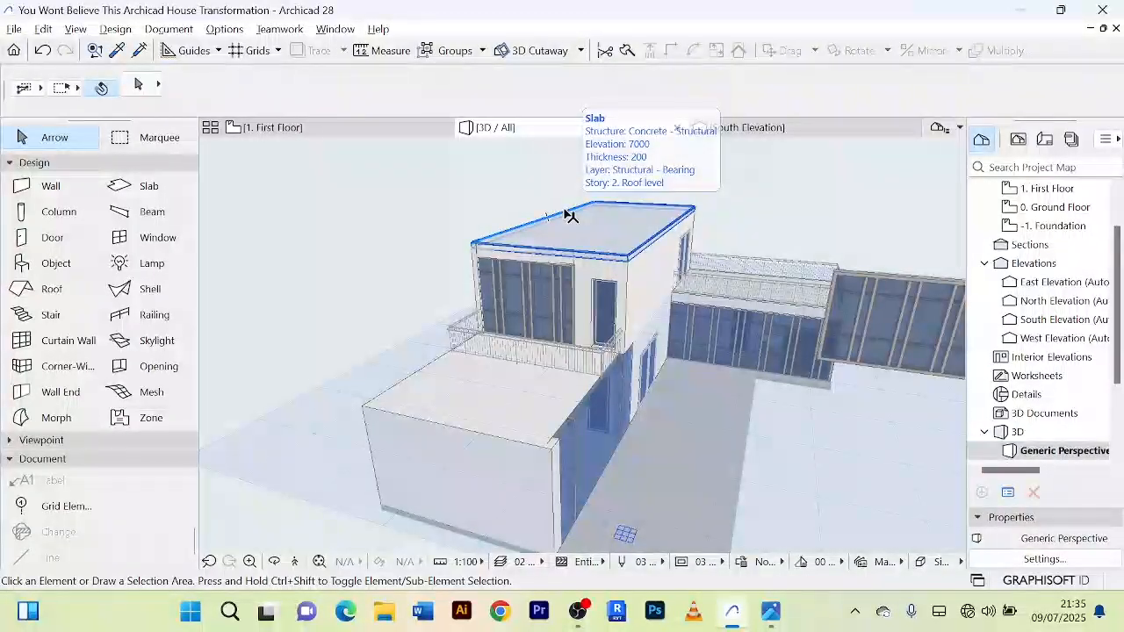
pyautogui.keyDown('shift'); pyautogui.moveTo(812, 418); pyautogui.dragTo(620, 413, button='middle'); pyautogui.keyUp('shift')
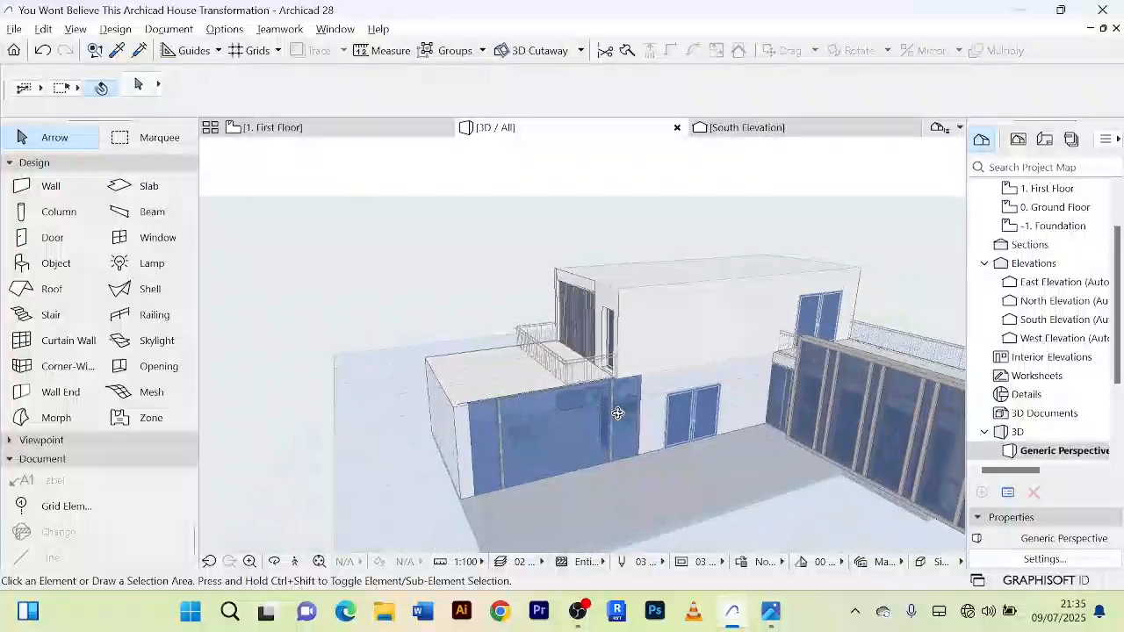
pyautogui.scroll(2, 707, 332)
pyautogui.keyDown('shift'); pyautogui.moveTo(728, 252); pyautogui.dragTo(652, 268, button='middle'); pyautogui.keyUp('shift')
pyautogui.keyDown('shift'); pyautogui.moveTo(814, 335); pyautogui.dragTo(751, 310, button='middle'); pyautogui.keyUp('shift')
# Step: Split the first floor's south wall just east of the interior partition, keeping the eastern part selected
pyautogui.click(377, 131)
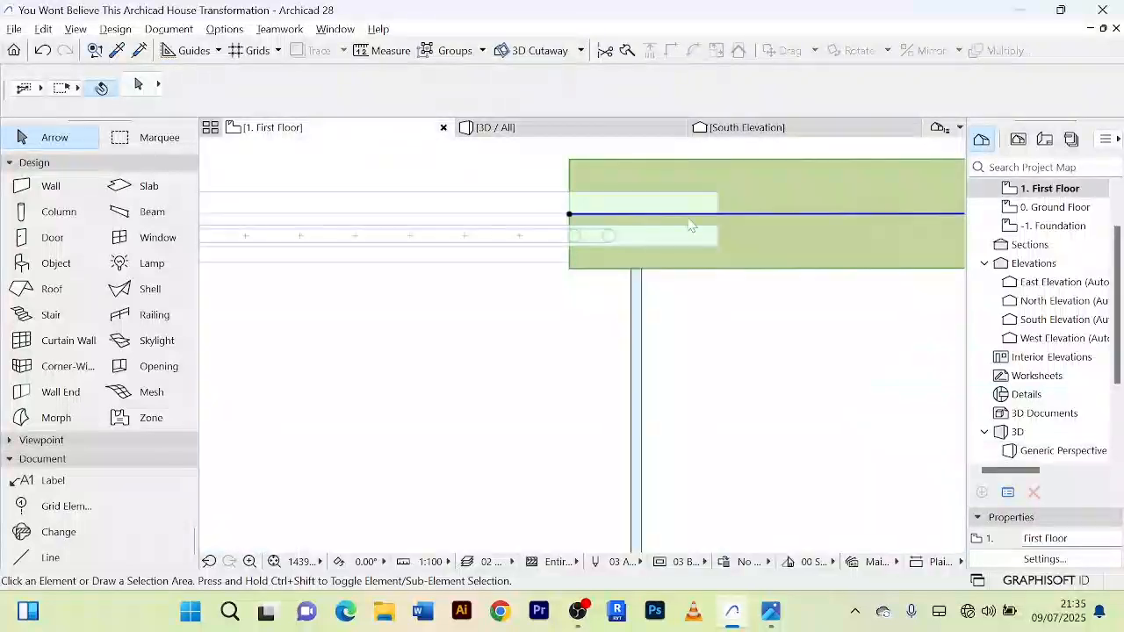
pyautogui.scroll(-4, 735, 291)
pyautogui.scroll(-10, 748, 333)
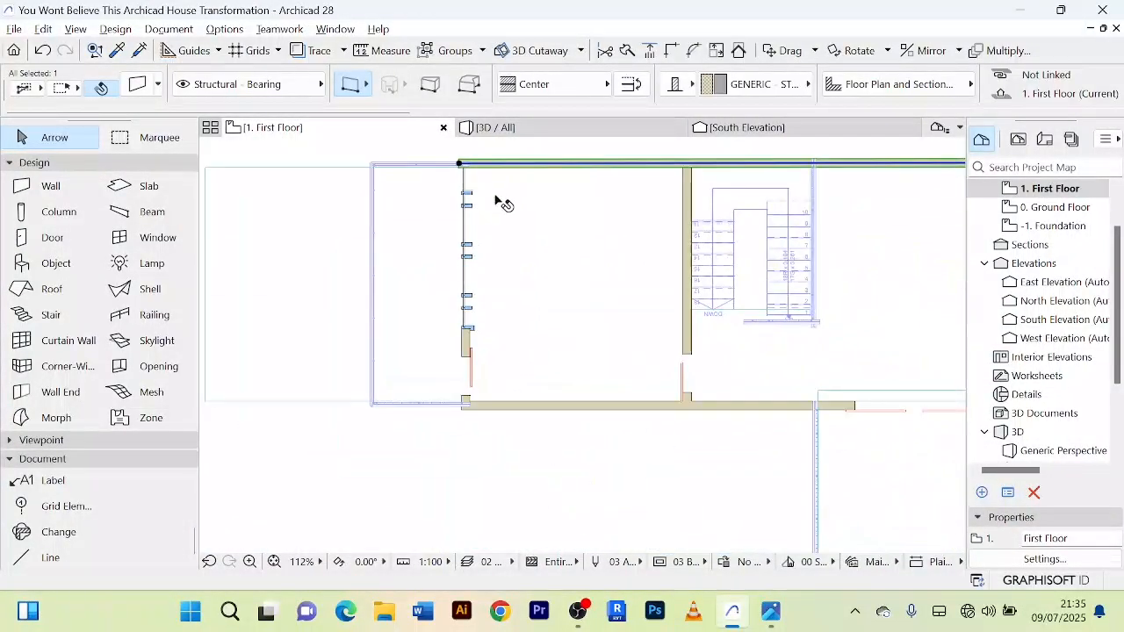
pyautogui.click(587, 353)
pyautogui.scroll(8, 587, 354)
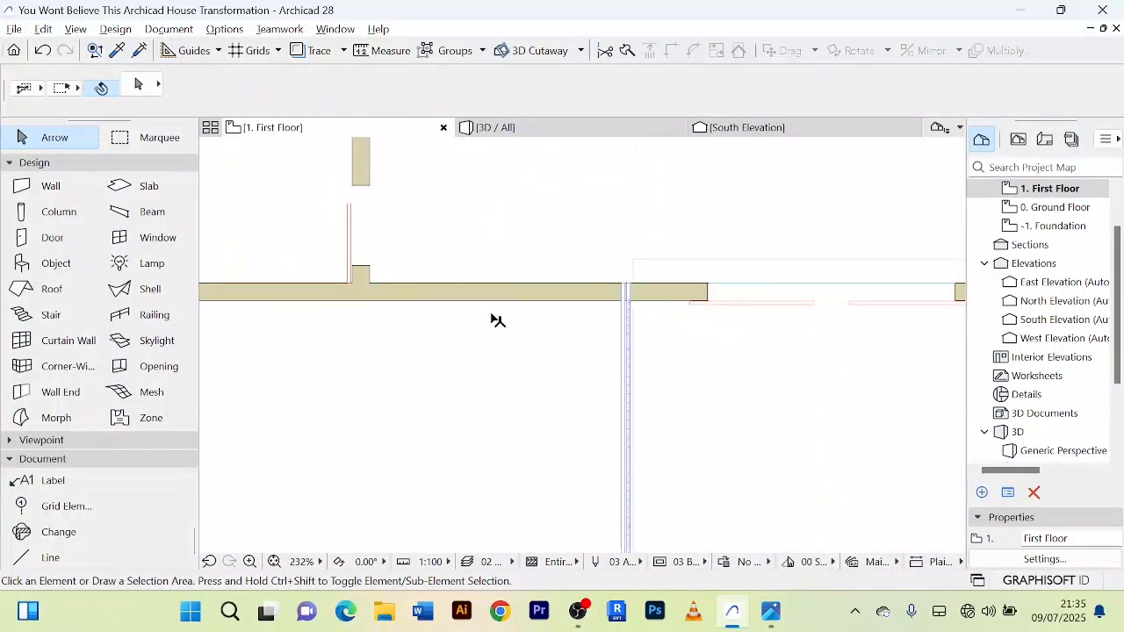
pyautogui.click(513, 299)
pyautogui.scroll(-4, 463, 334)
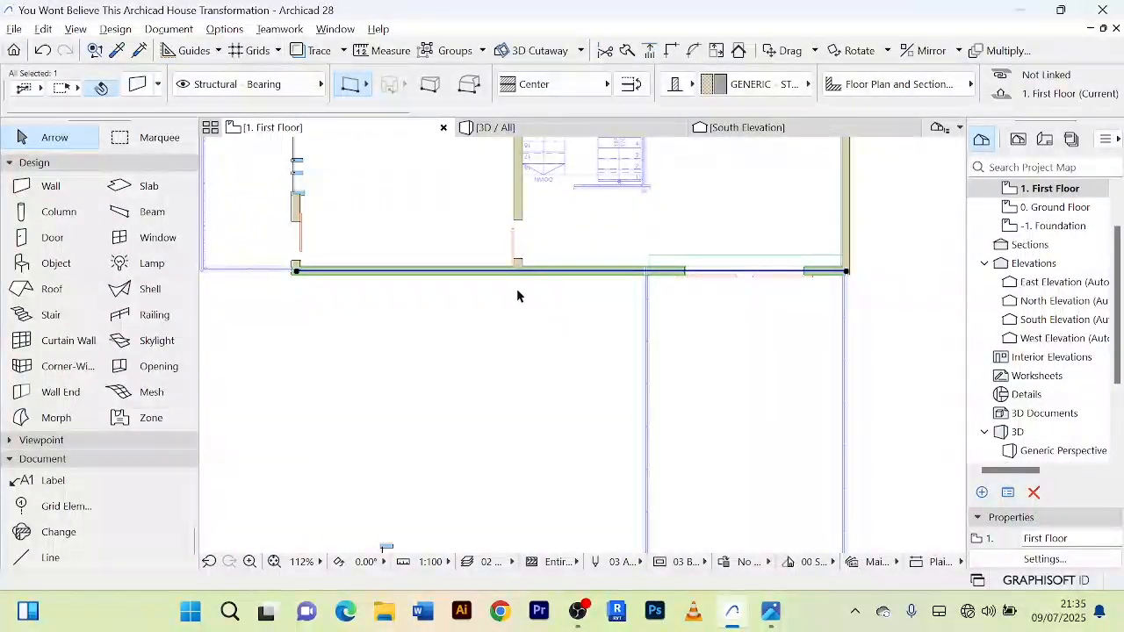
pyautogui.click(626, 51)
pyautogui.scroll(4, 503, 306)
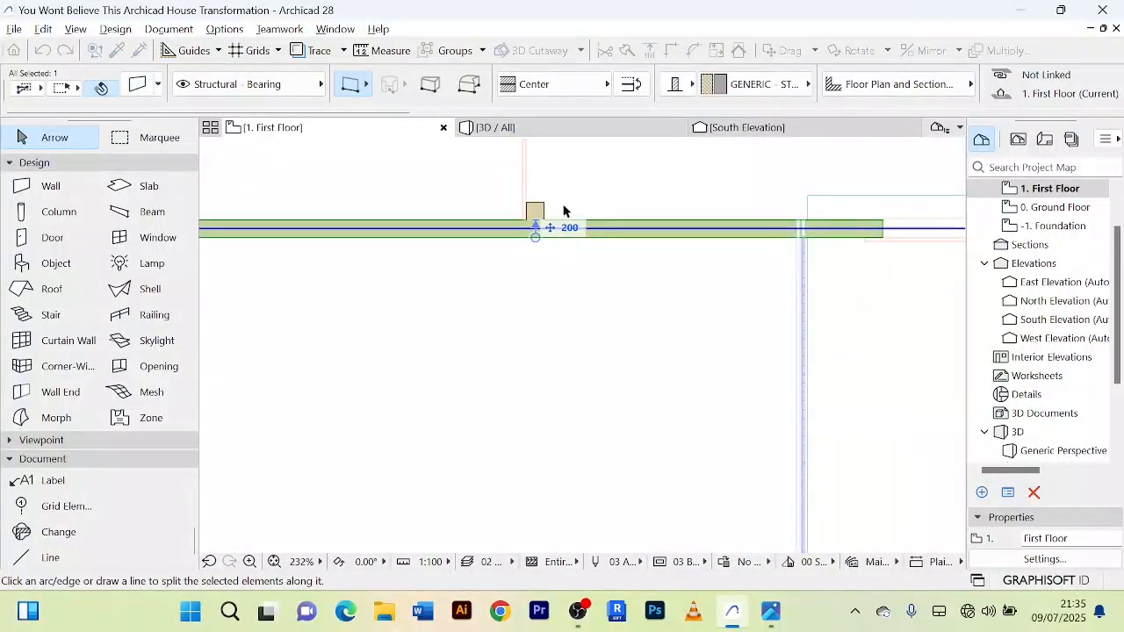
pyautogui.click(560, 205)
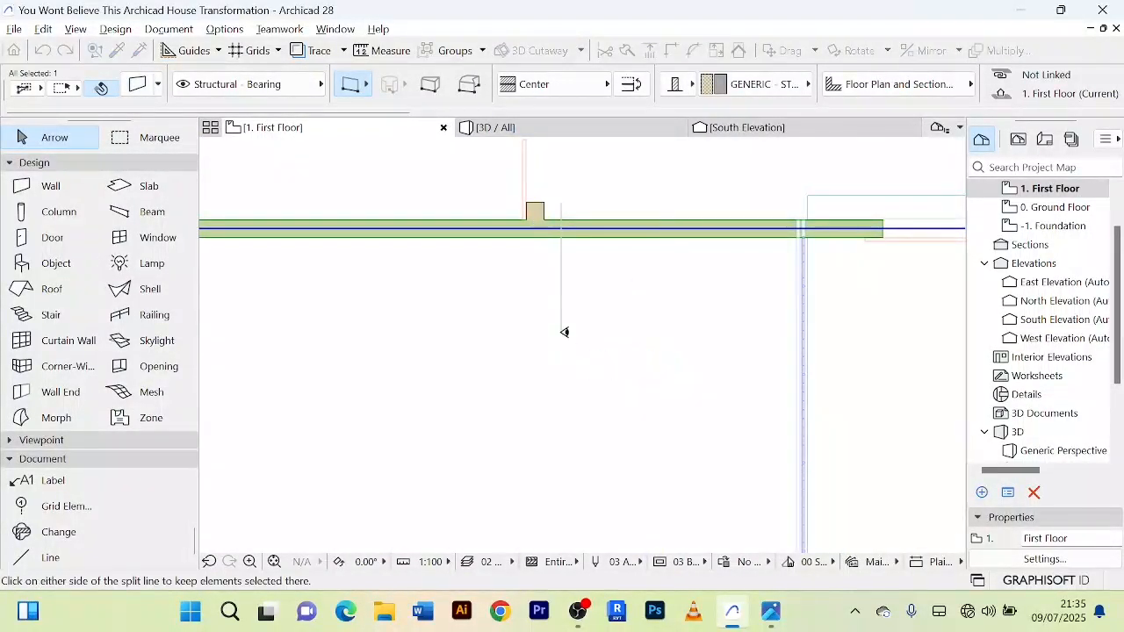
pyautogui.click(719, 235)
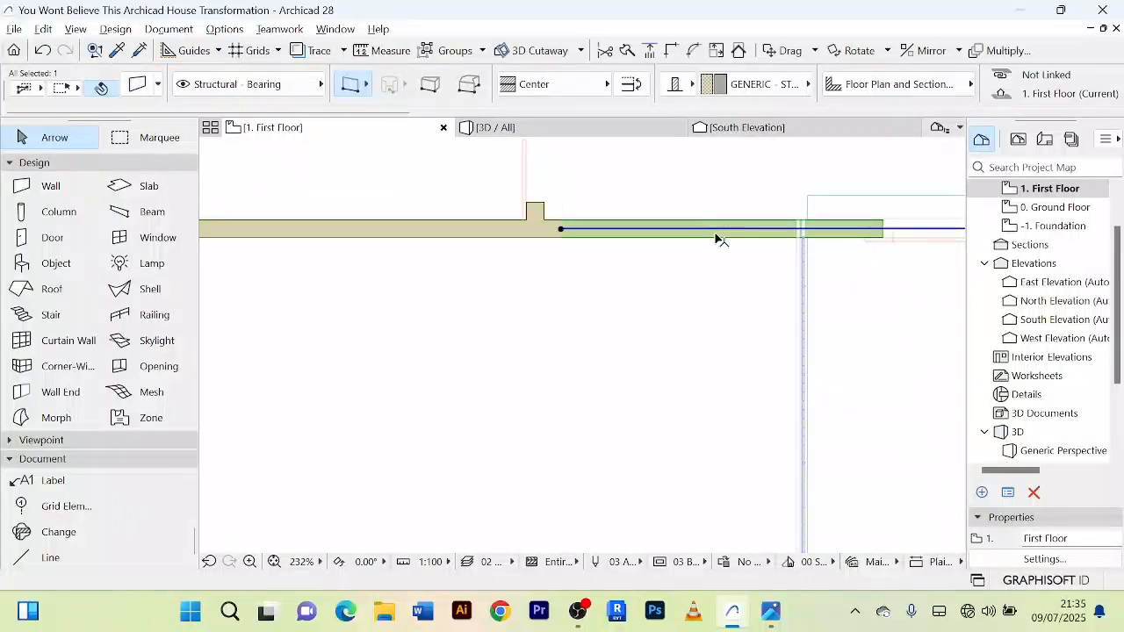
pyautogui.click(626, 51)
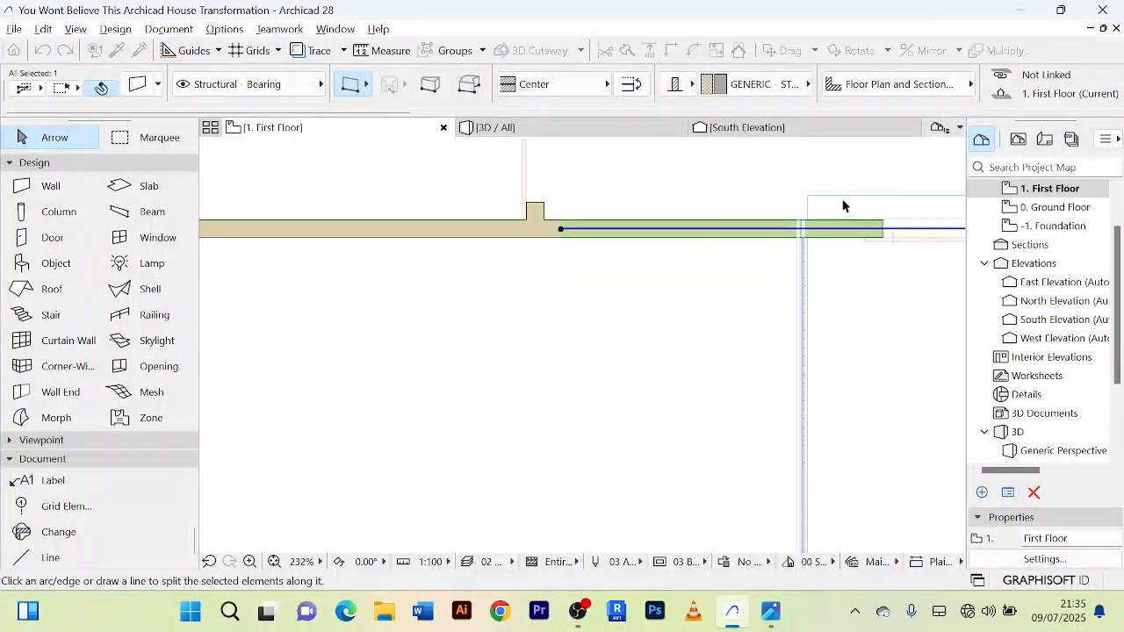
pyautogui.click(807, 207)
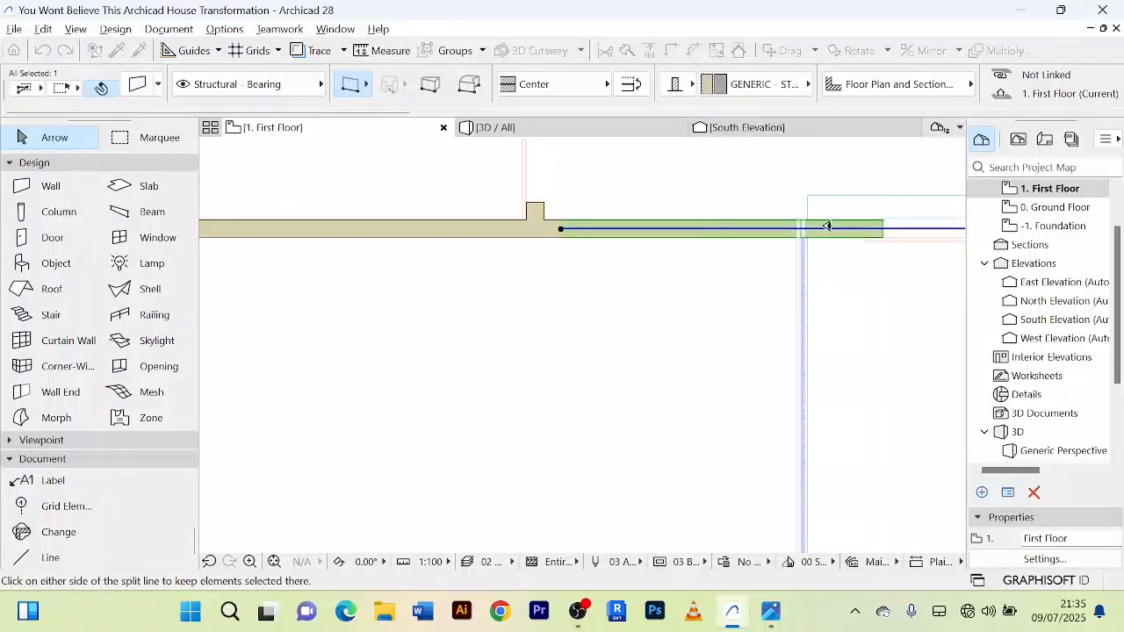
pyautogui.rightClick(696, 172)
pyautogui.click(736, 203)
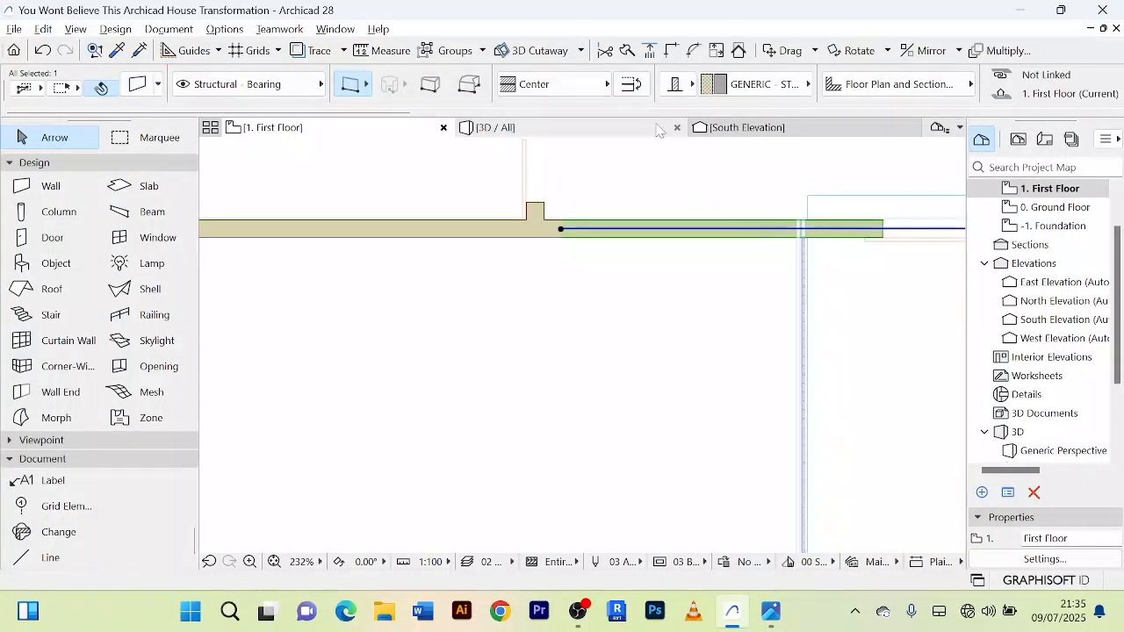
# Step: Split the south wall again just east of the terrace's west railing and delete the piece between the two cuts
pyautogui.click(627, 51)
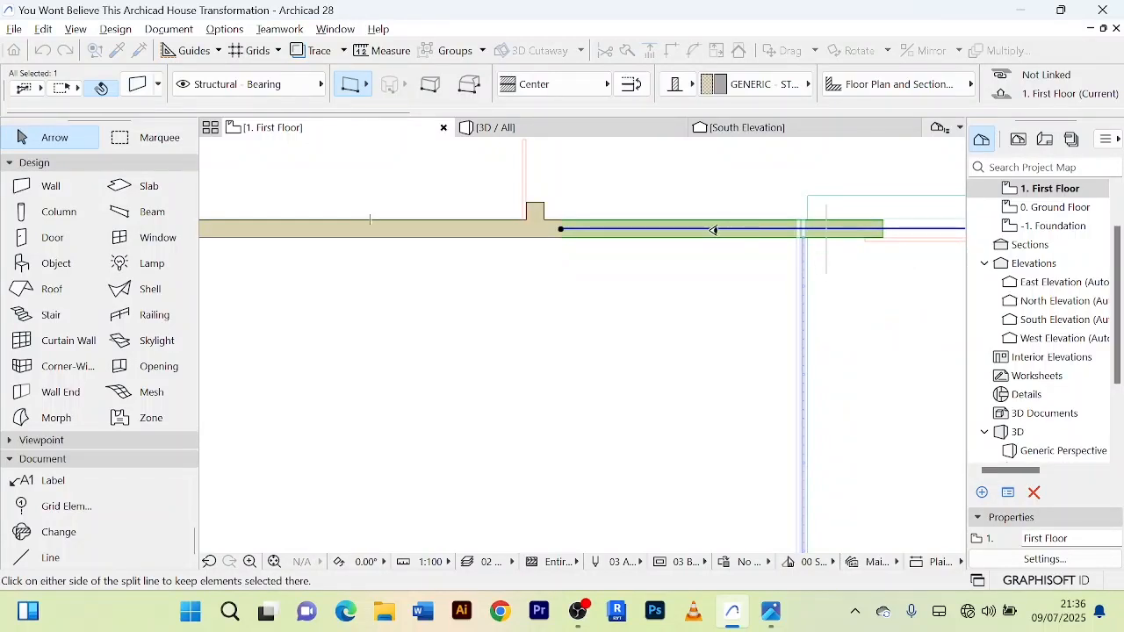
pyautogui.press('Delete')
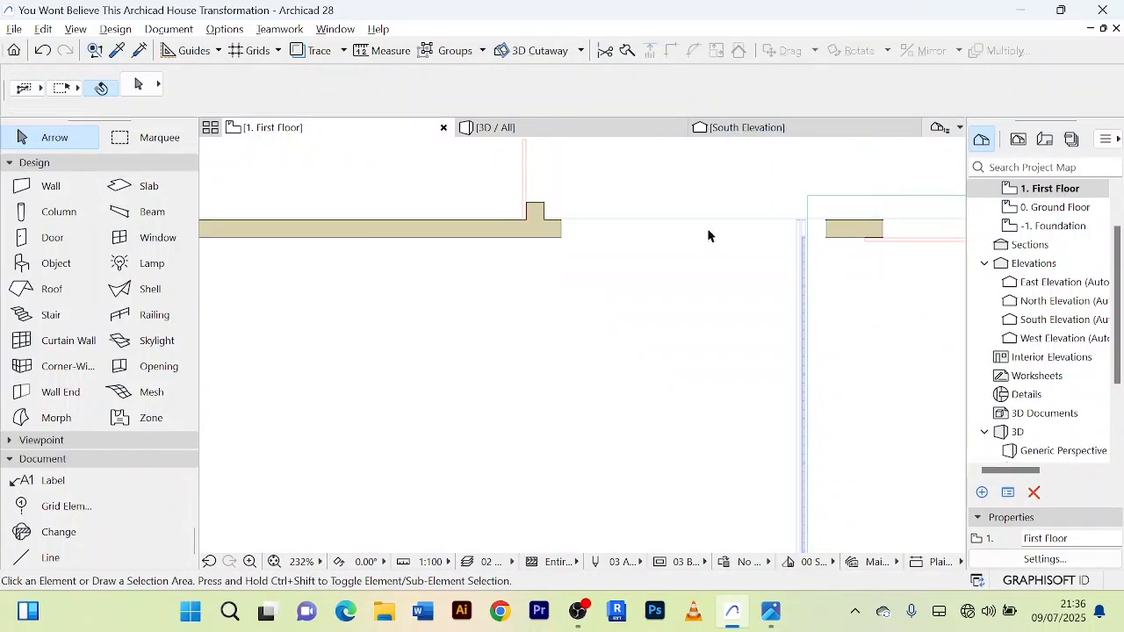
# Step: Rotate the spare curtain wall south of the house by 90° so it runs parallel to the south wall
pyautogui.scroll(-6, 627, 234)
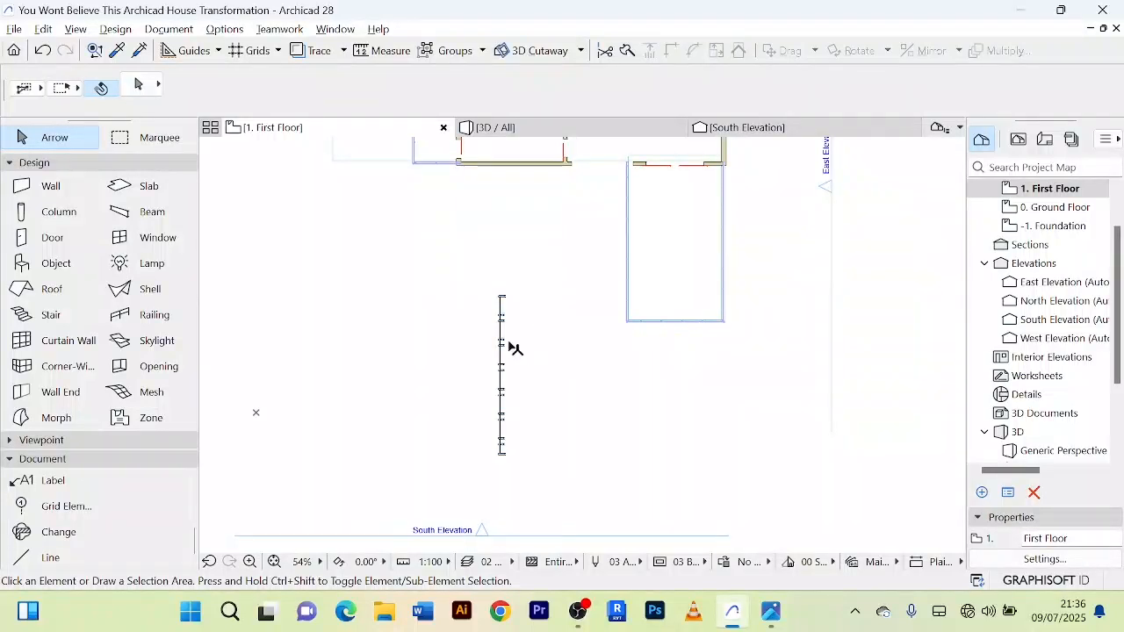
pyautogui.click(502, 321)
pyautogui.scroll(3, 538, 388)
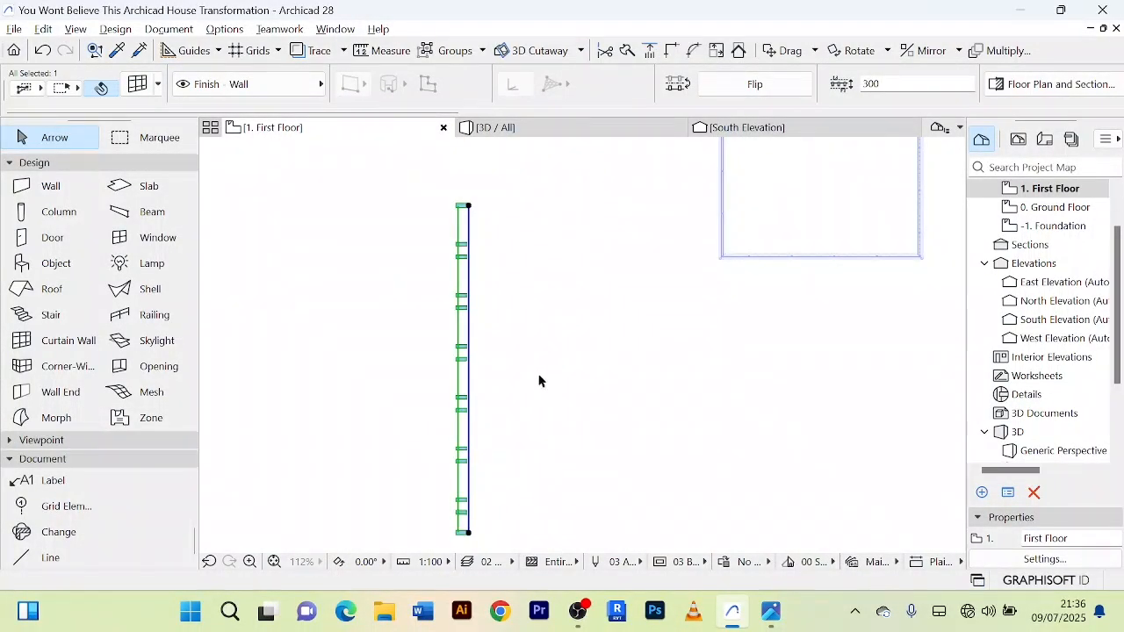
pyautogui.hotkey('ctrl', 'e')
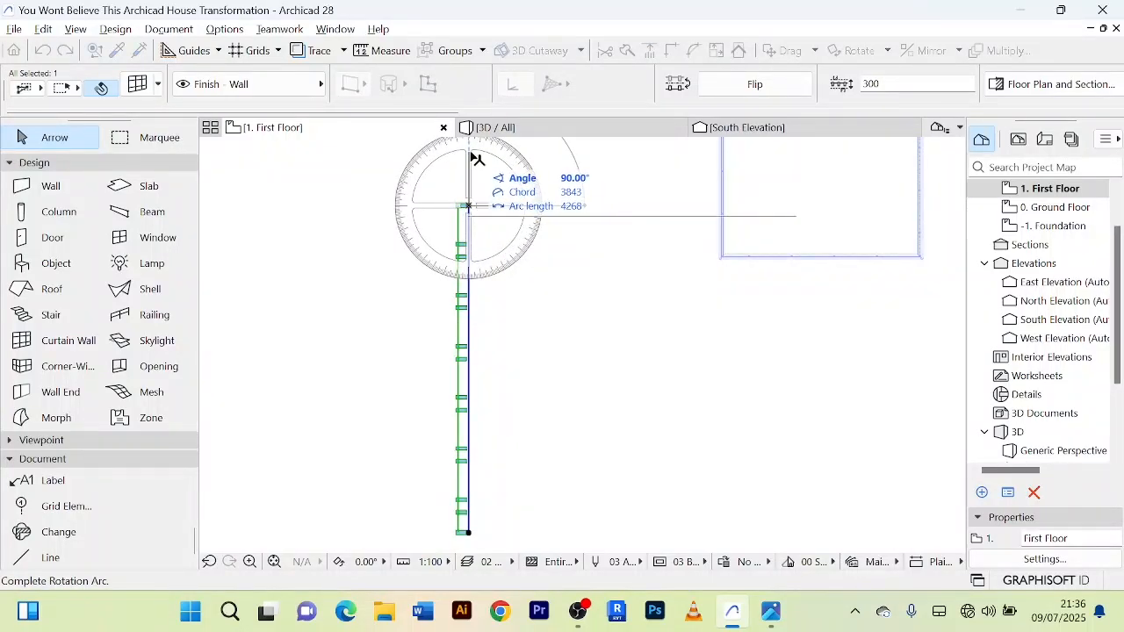
pyautogui.click(472, 158)
pyautogui.scroll(-3, 442, 395)
pyautogui.scroll(2, 448, 382)
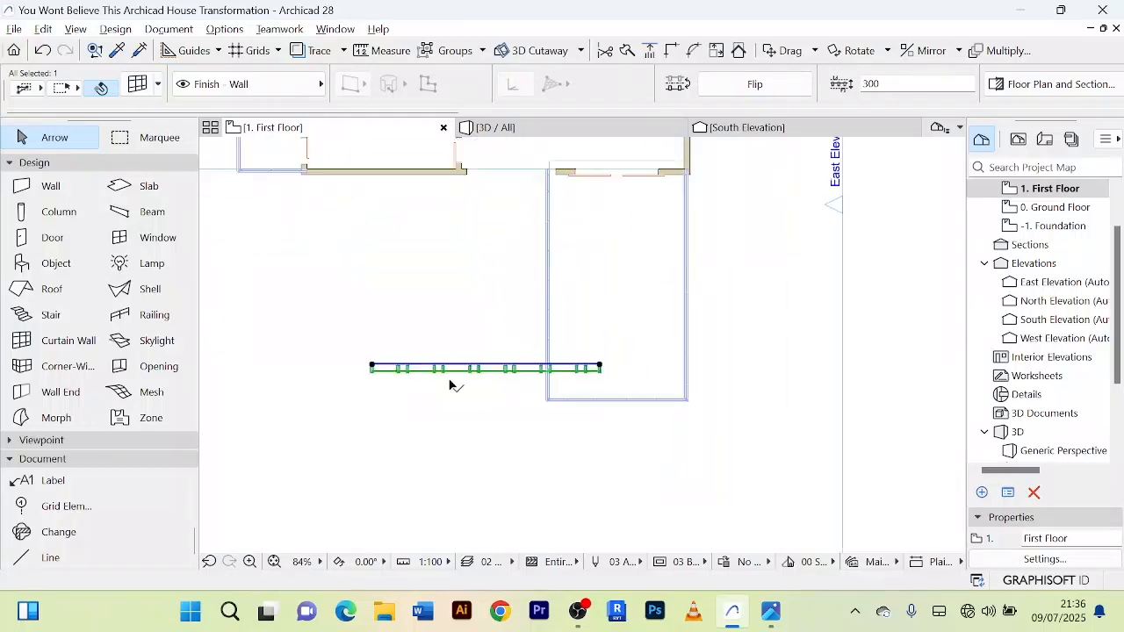
# Step: Move the rotated curtain wall up into the south wall's opening, with its west end against the wall just east of the interior partition
pyautogui.scroll(2, 449, 383)
pyautogui.hotkey('ctrl', 'd')
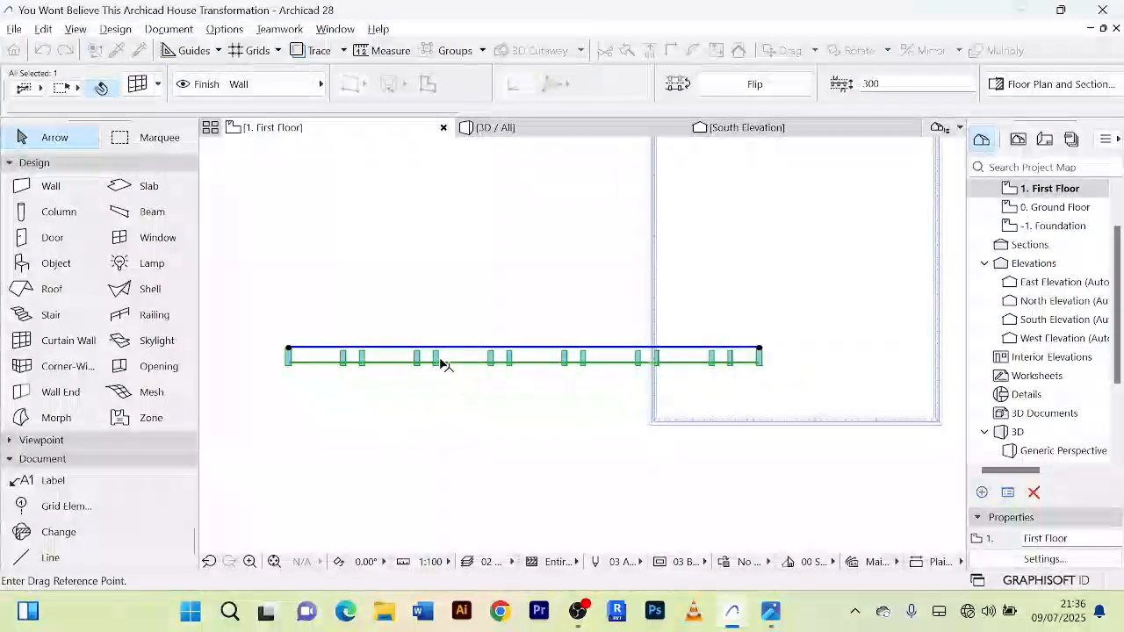
pyautogui.scroll(-3, 571, 436)
pyautogui.scroll(4, 572, 436)
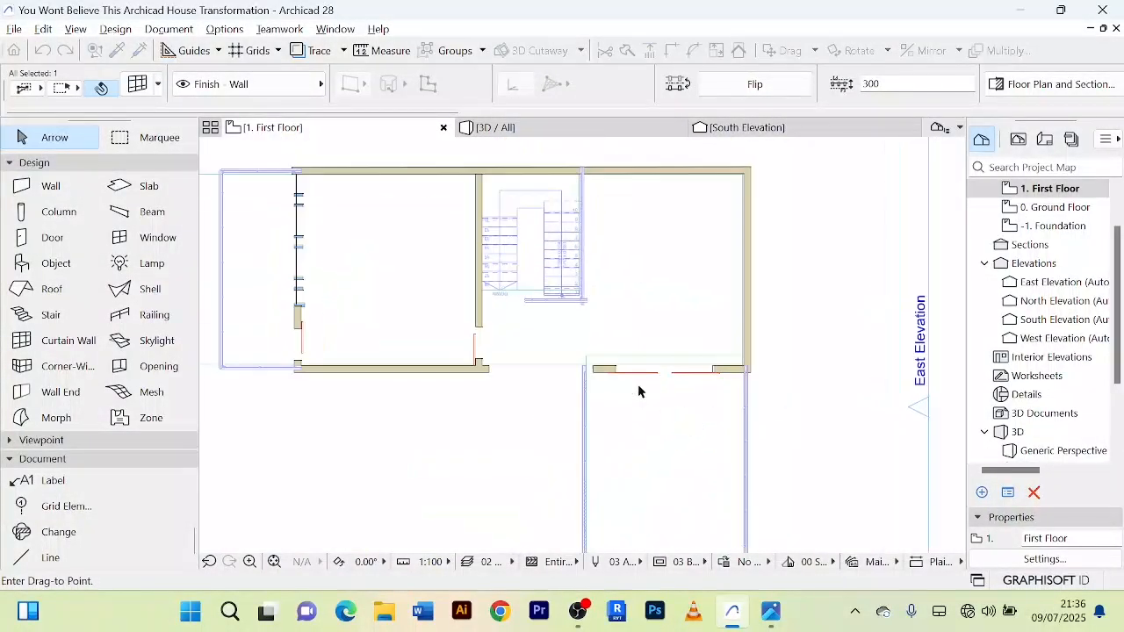
pyautogui.scroll(1, 551, 354)
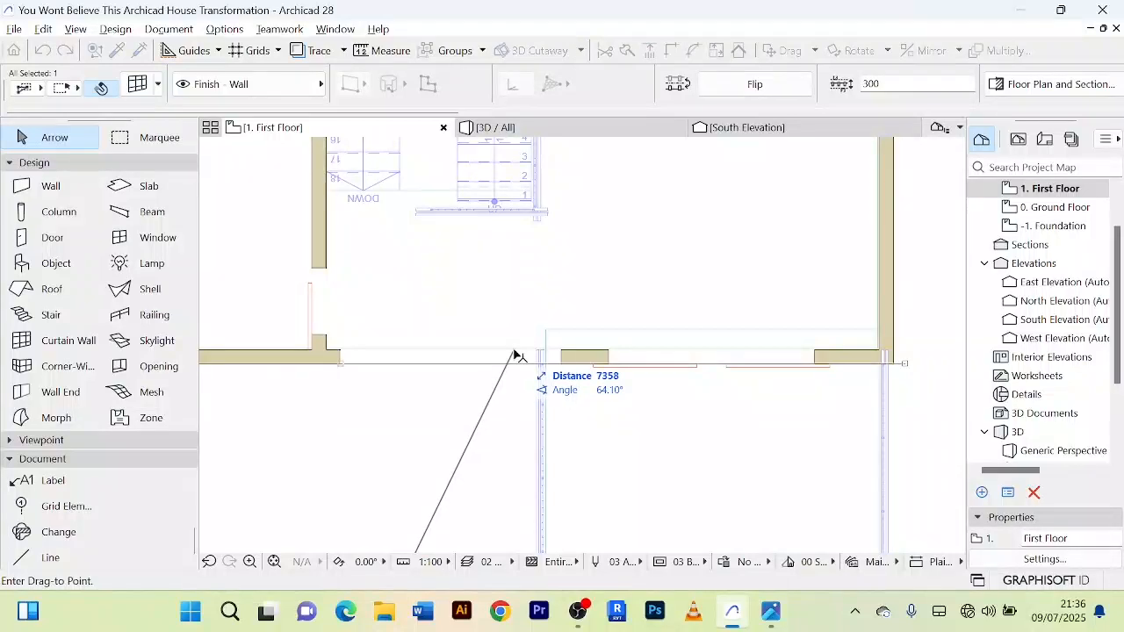
pyautogui.click(514, 353)
pyautogui.scroll(4, 414, 378)
pyautogui.scroll(-4, 579, 379)
pyautogui.moveTo(558, 383); pyautogui.dragTo(408, 381, button='middle')
# Step: Shorten the curtain wall's east end so it stops at the cut end of the wall beside the terrace door
pyautogui.click(845, 348)
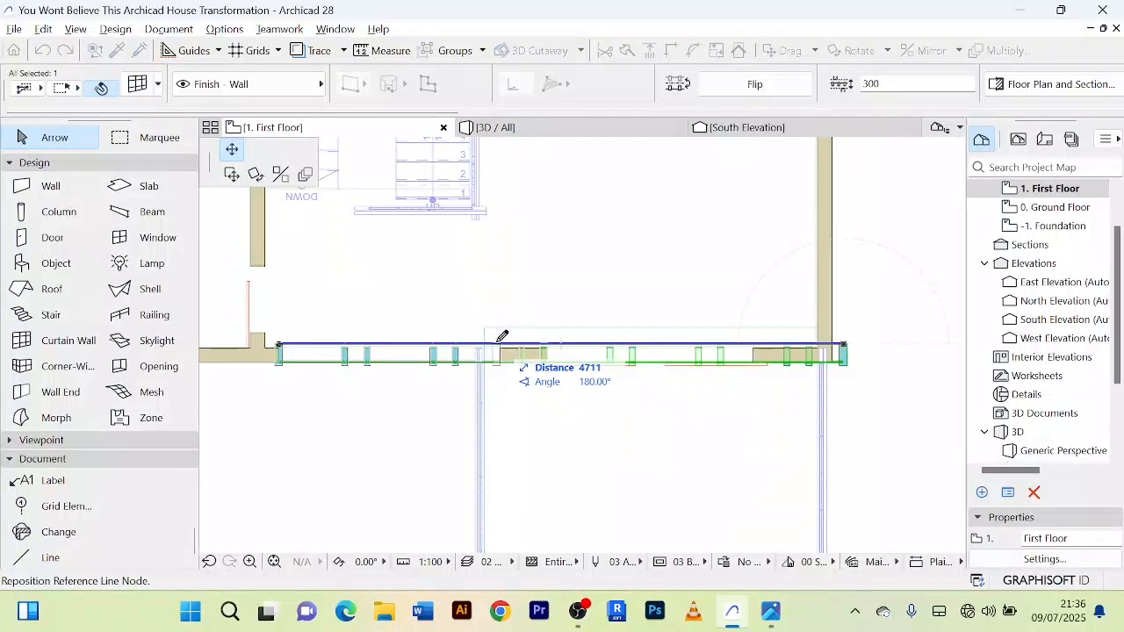
pyautogui.click(504, 337)
pyautogui.scroll(5, 514, 377)
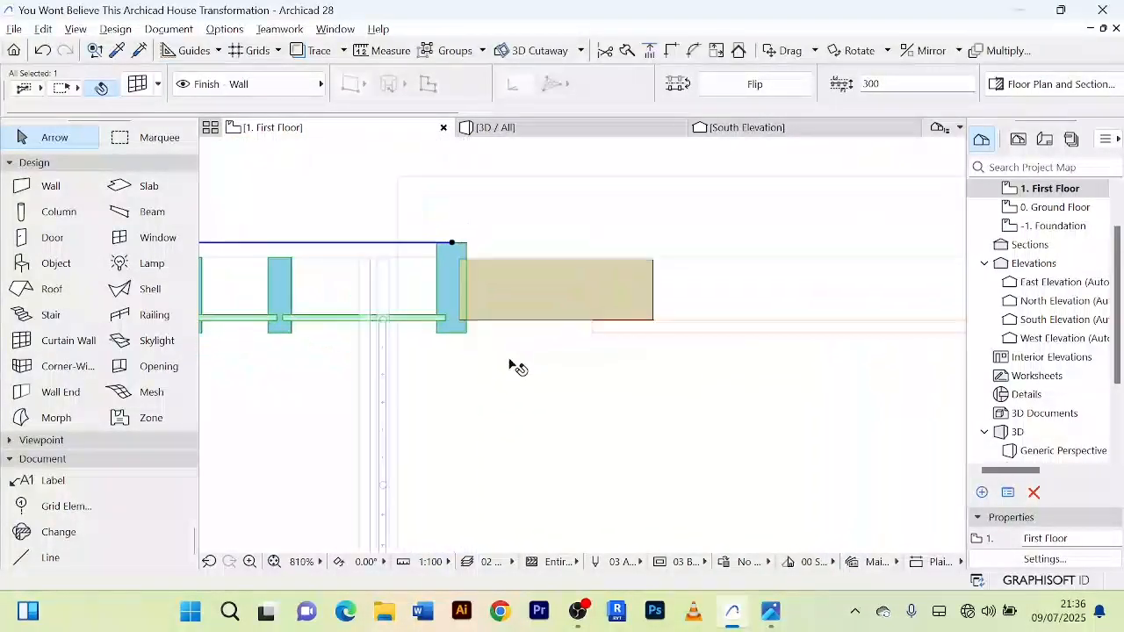
pyautogui.scroll(5, 521, 273)
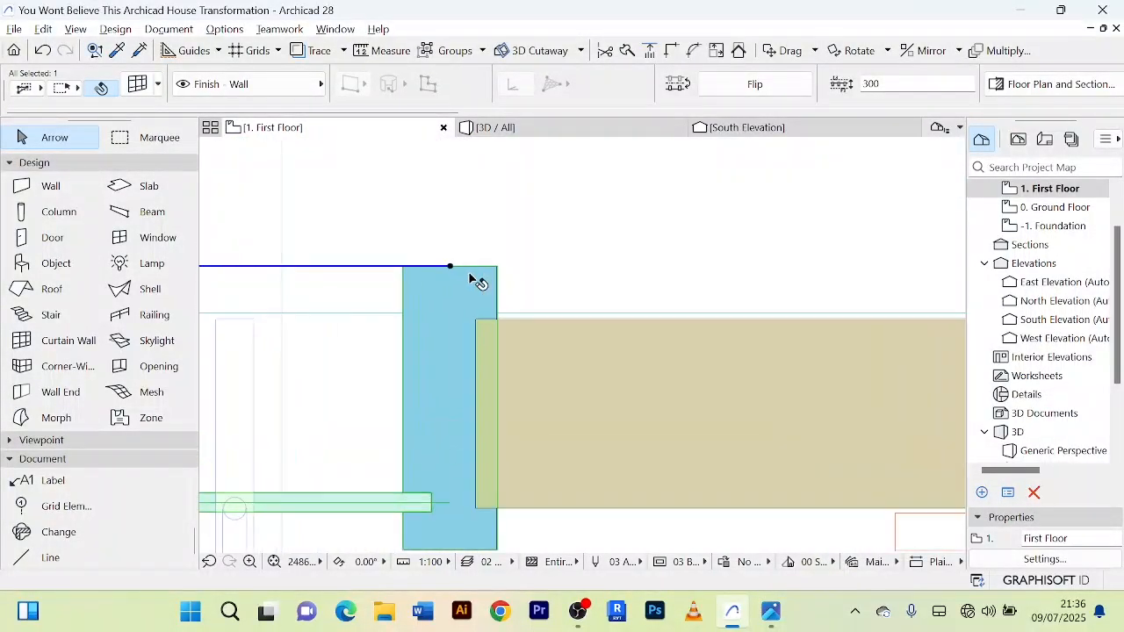
pyautogui.scroll(-14, 487, 305)
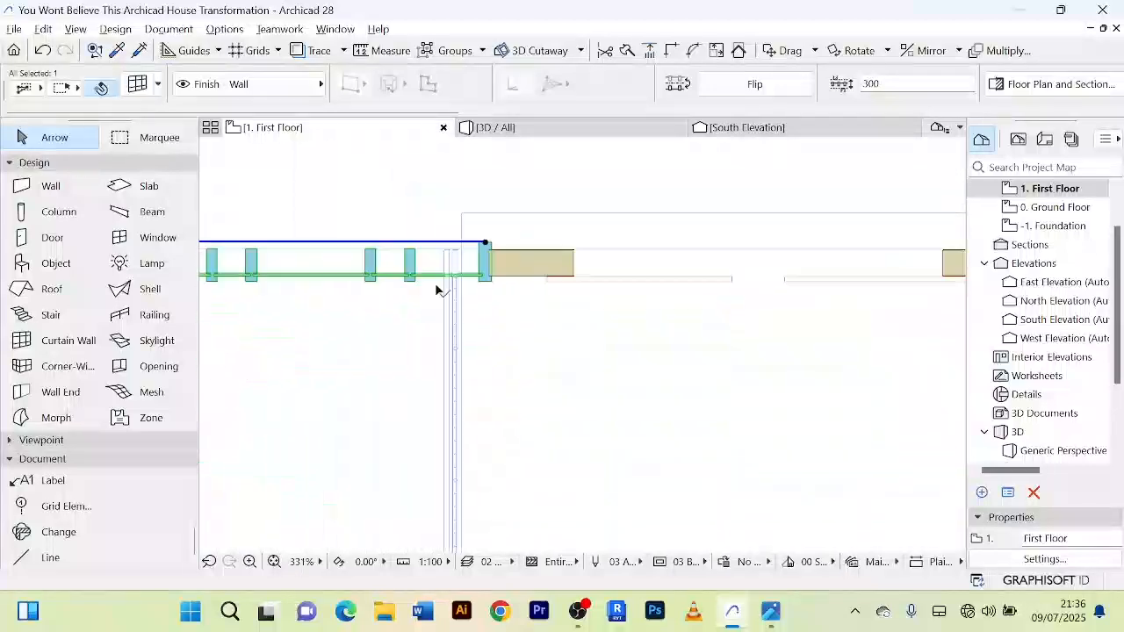
pyautogui.scroll(4, 566, 286)
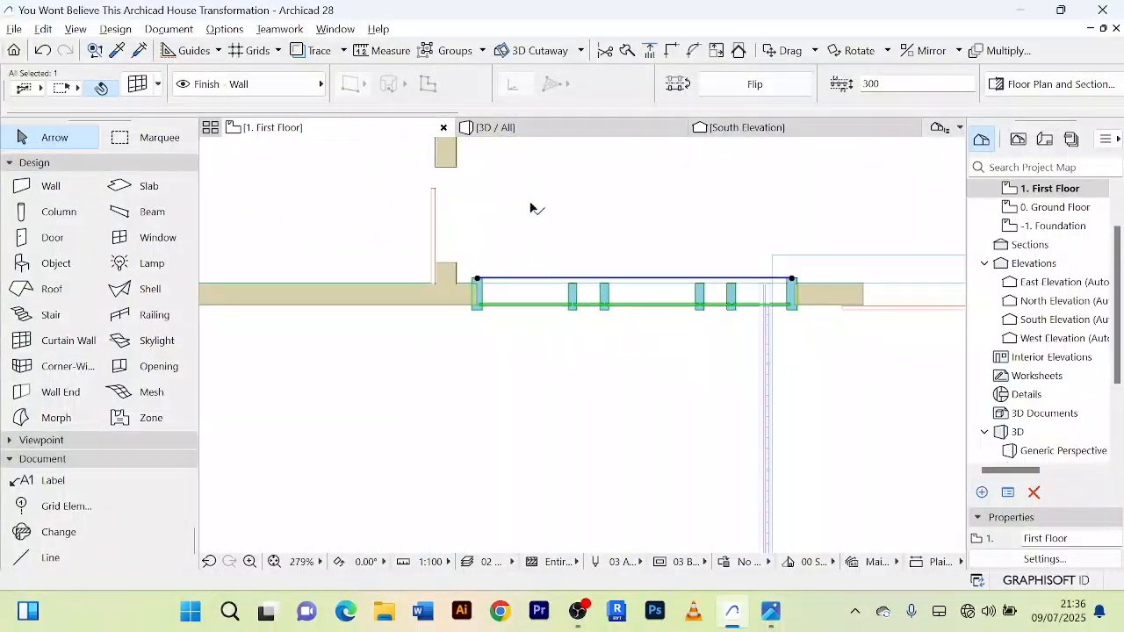
# Step: Examine the fitted south curtain wall and its proportions on the house's south side in 3D
pyautogui.click(533, 136)
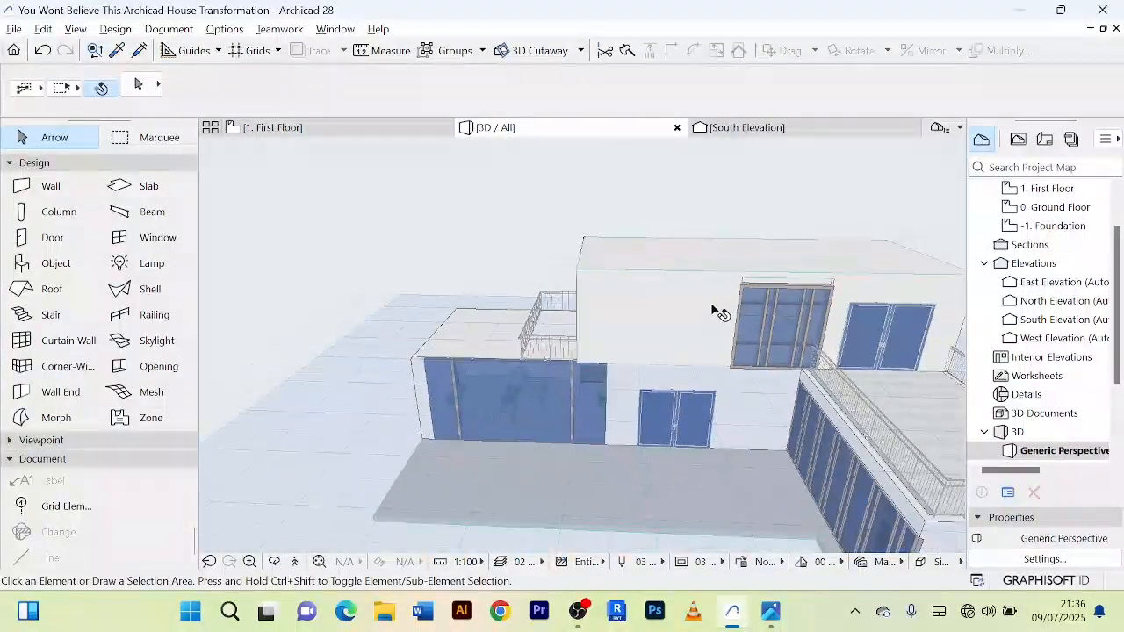
pyautogui.moveTo(711, 307); pyautogui.dragTo(634, 268)
pyautogui.scroll(3, 974, 274)
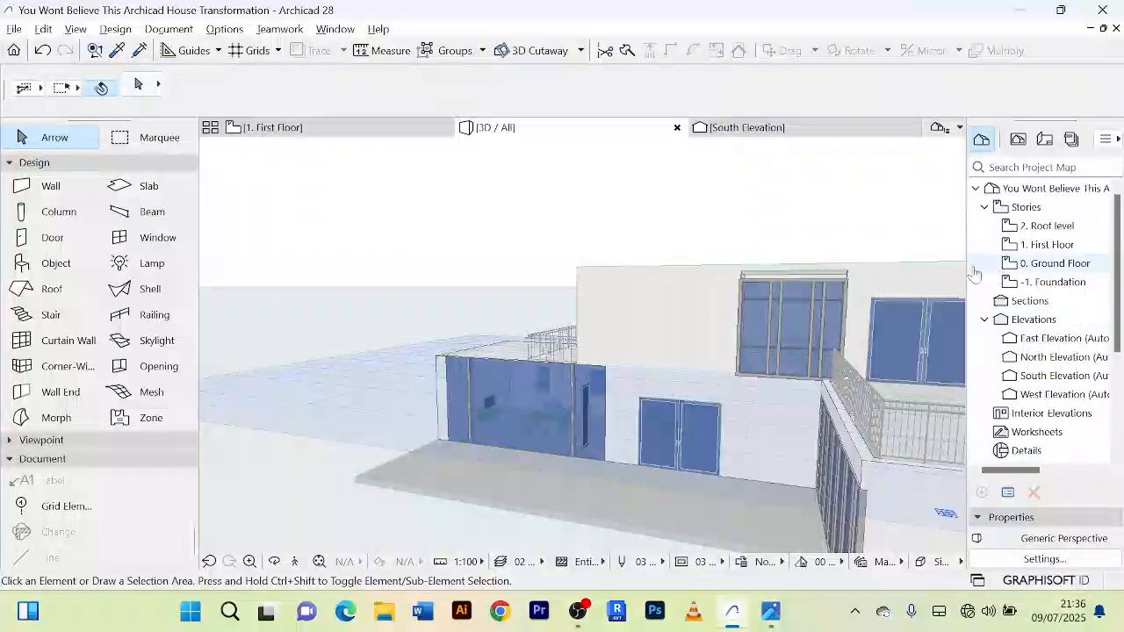
pyautogui.scroll(2, 848, 271)
pyautogui.scroll(-3, 855, 258)
pyautogui.moveTo(855, 258); pyautogui.dragTo(800, 257, button='middle')
pyautogui.scroll(-3, 648, 251)
pyautogui.scroll(2, 590, 290)
pyautogui.scroll(-2, 590, 291)
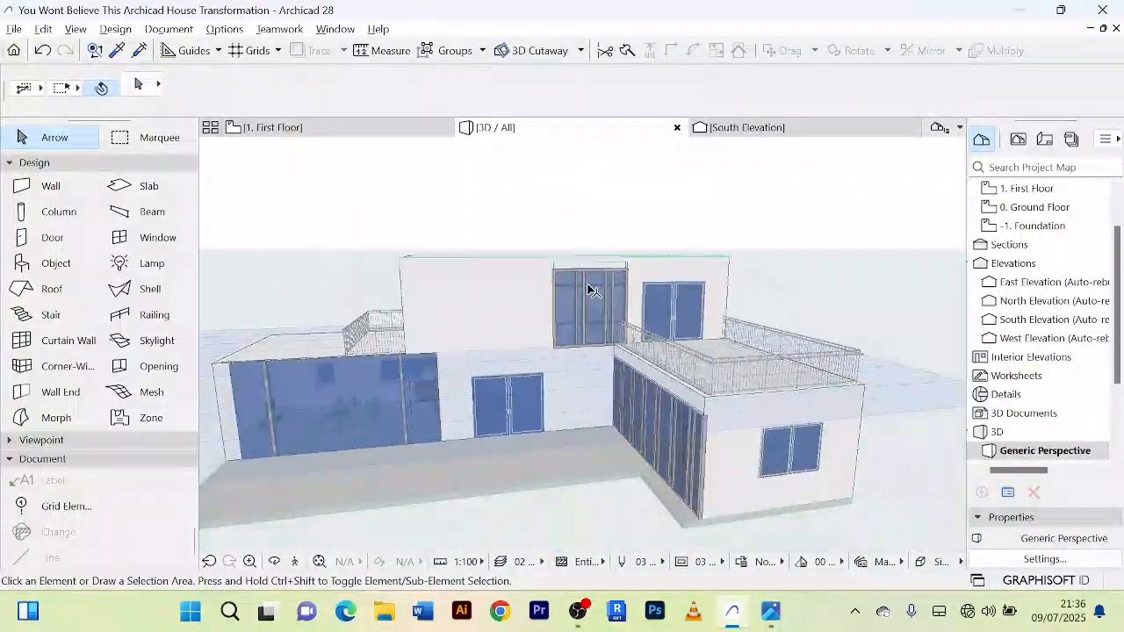
pyautogui.keyDown('shift'); pyautogui.moveTo(589, 291); pyautogui.dragTo(621, 300, button='middle'); pyautogui.keyUp('shift')
# Step: Stretch the south curtain wall's west end along the wall past the interior partition, in front of the western room
pyautogui.click(325, 128)
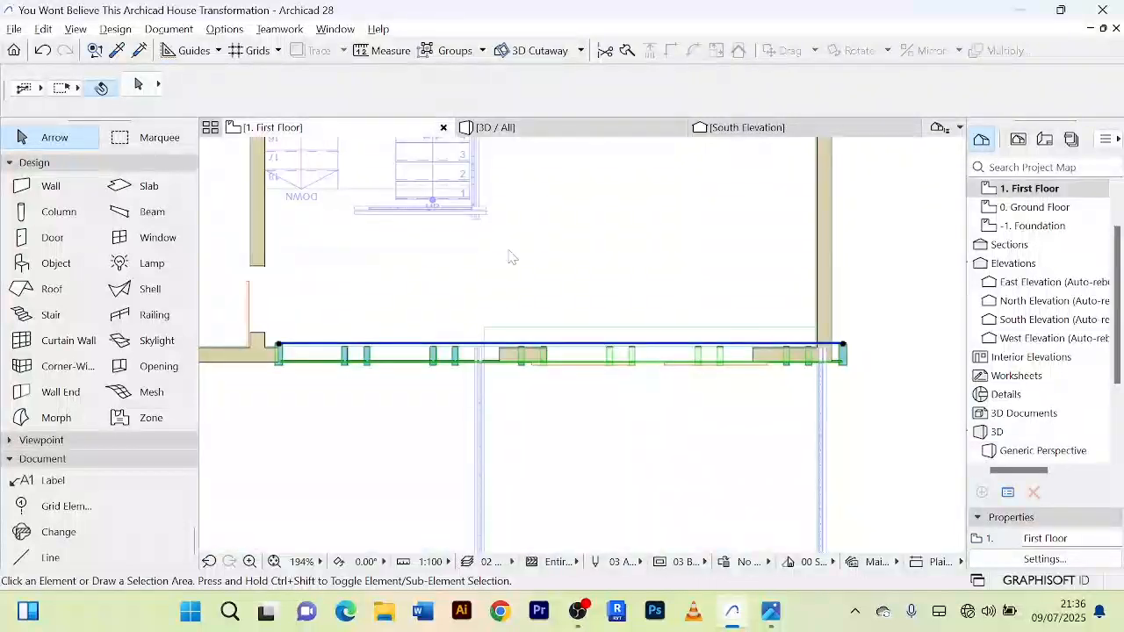
pyautogui.scroll(2, 509, 254)
pyautogui.click(527, 296)
pyautogui.scroll(2, 507, 290)
pyautogui.scroll(-1, 507, 290)
pyautogui.moveTo(465, 293); pyautogui.dragTo(581, 286, button='middle')
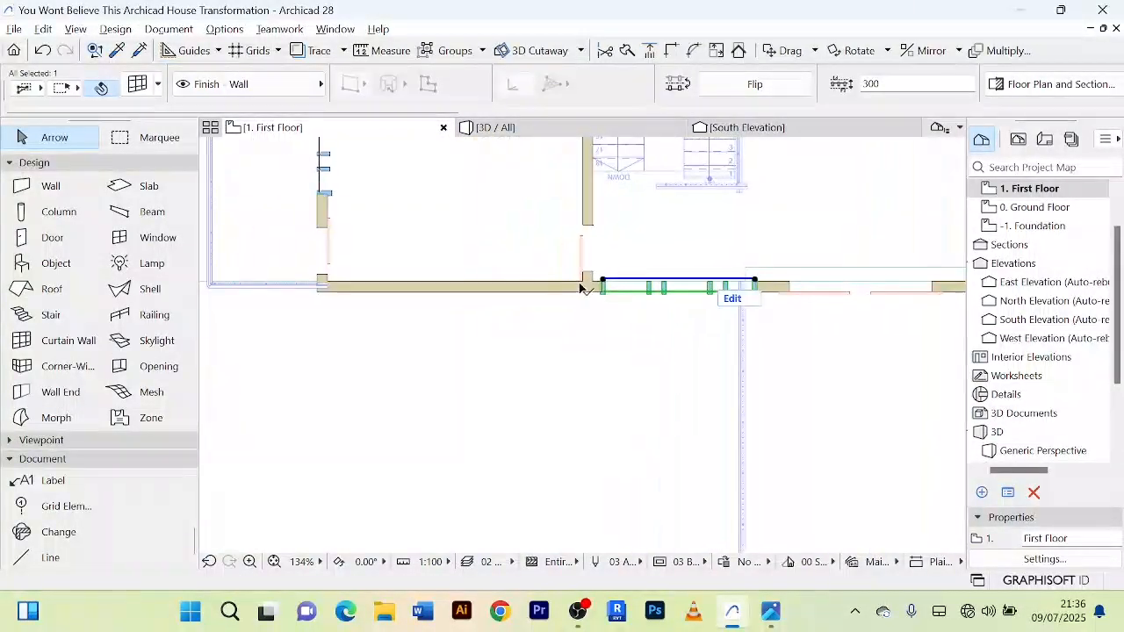
pyautogui.scroll(5, 581, 285)
pyautogui.click(648, 275)
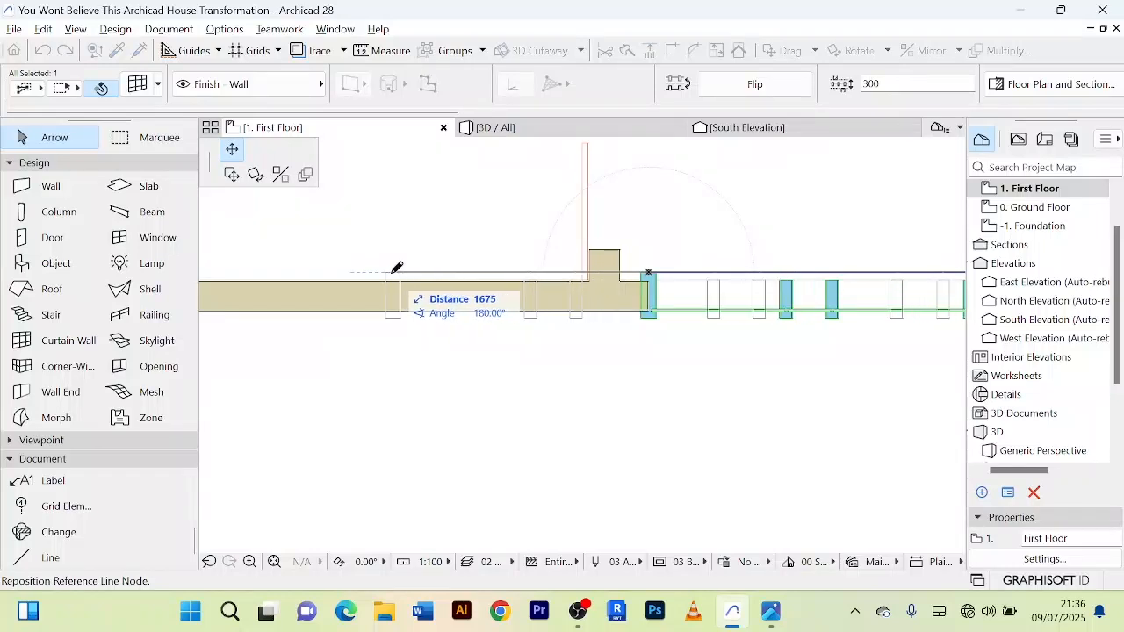
pyautogui.scroll(-3, 397, 267)
pyautogui.moveTo(354, 266); pyautogui.dragTo(542, 273, button='middle')
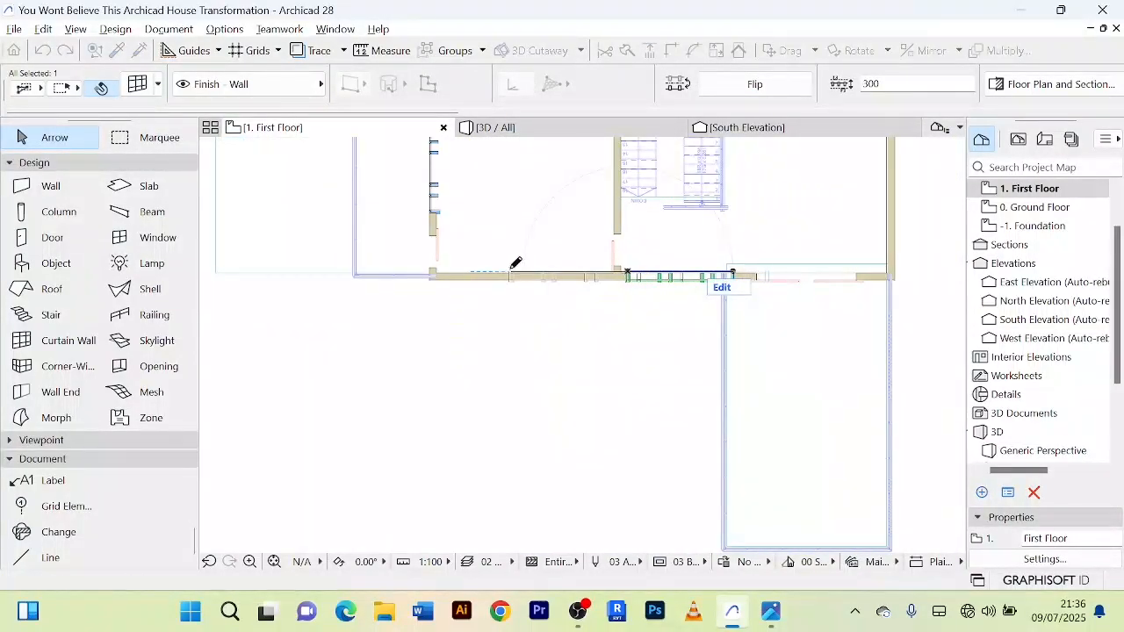
pyautogui.click(514, 262)
pyautogui.scroll(2, 550, 338)
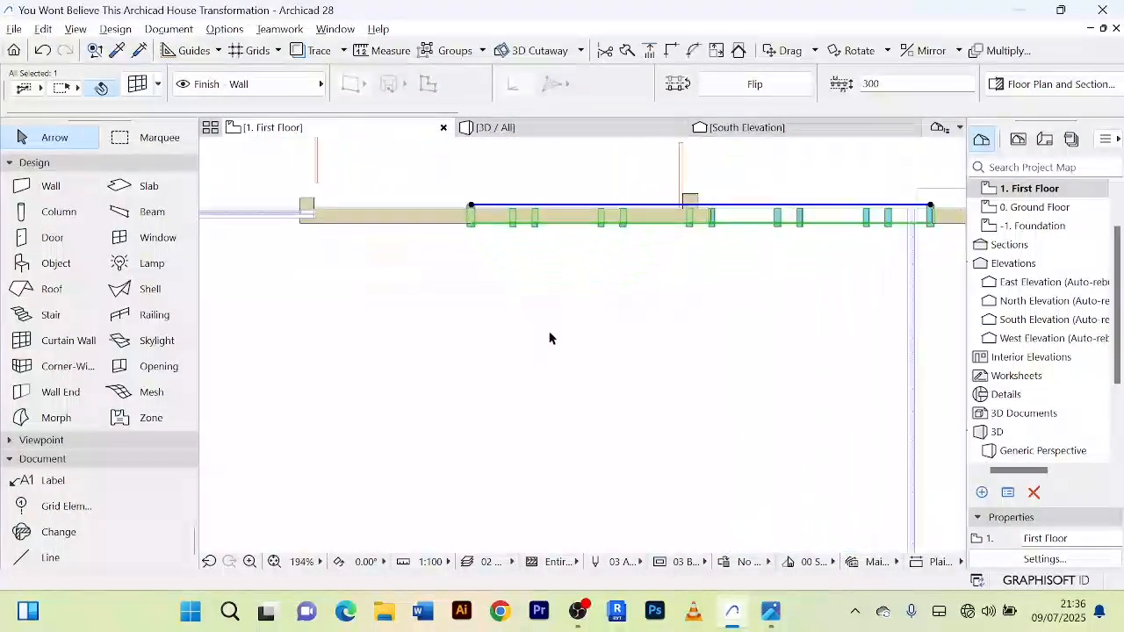
# Step: Split the western south wall at the curtain wall's new west end and delete the piece overlapping the glazing
pyautogui.click(442, 221)
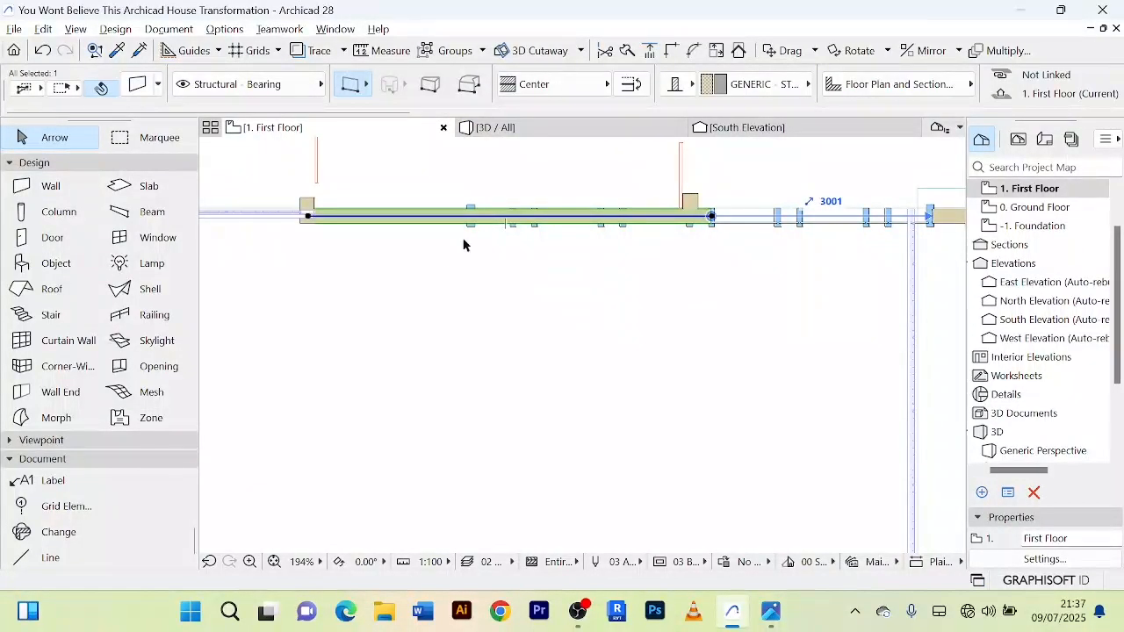
pyautogui.click(626, 51)
pyautogui.scroll(3, 469, 207)
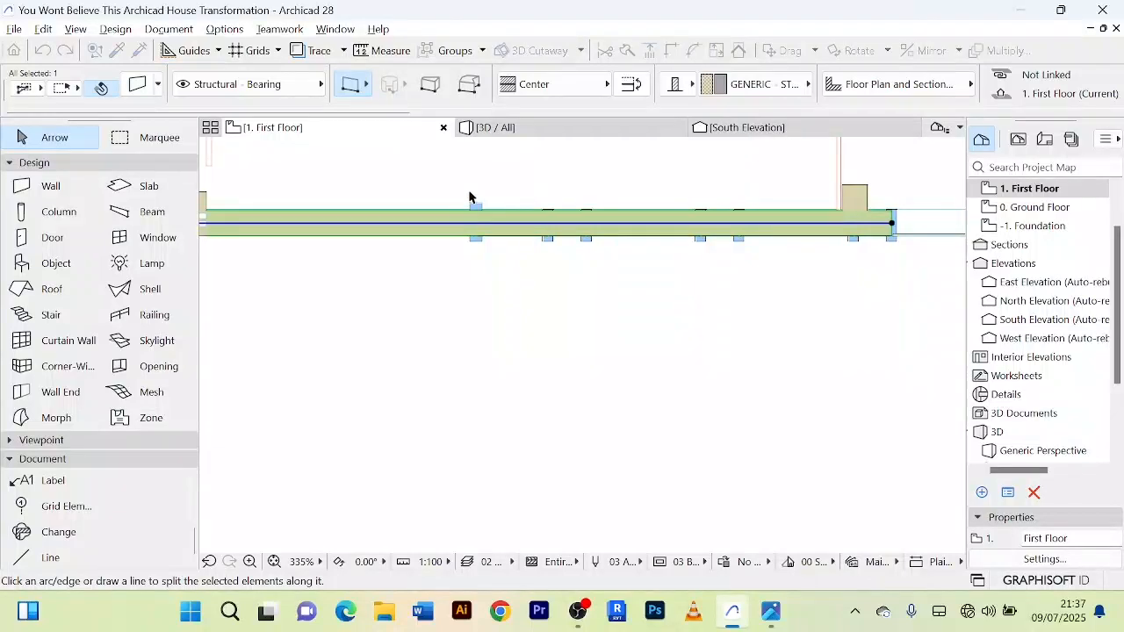
pyautogui.click(469, 192)
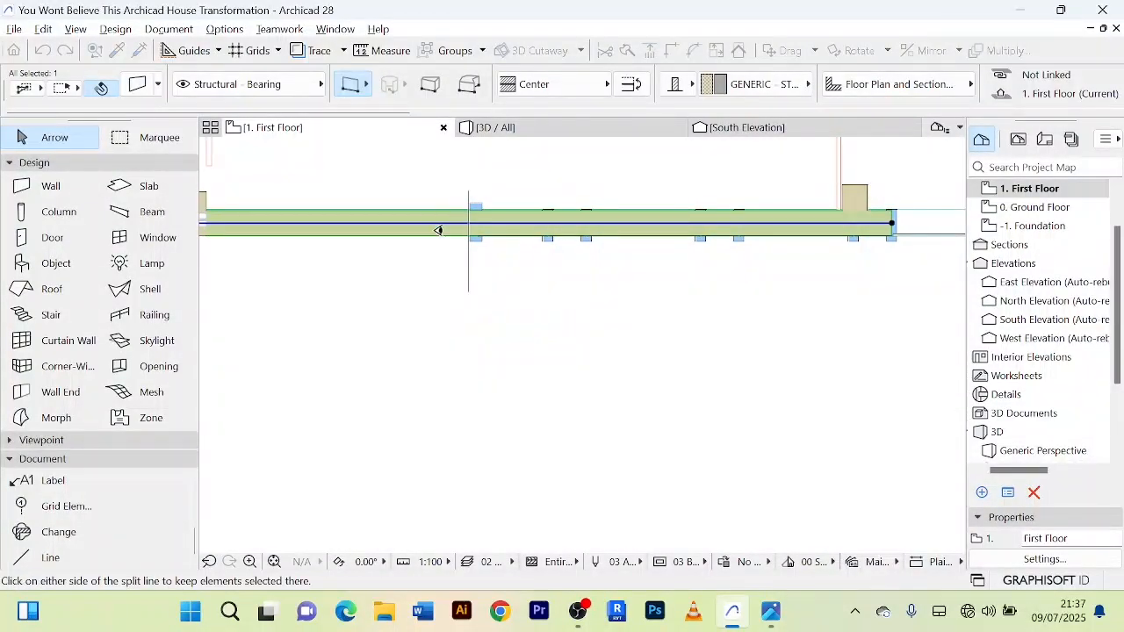
pyautogui.click(430, 213)
pyautogui.click(539, 225)
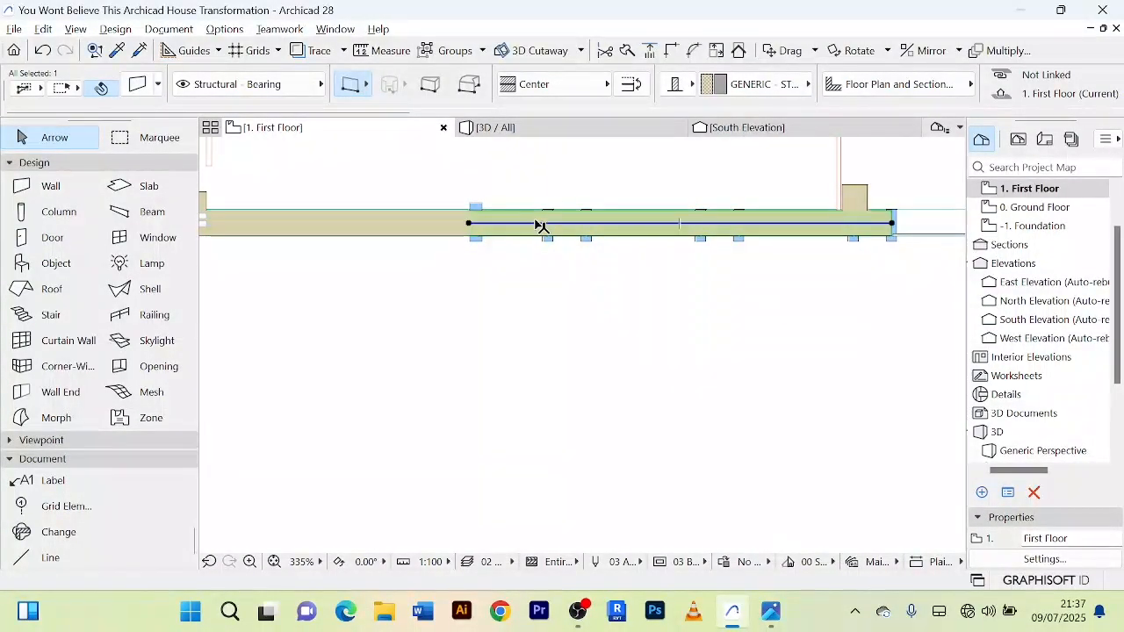
pyautogui.press('Delete')
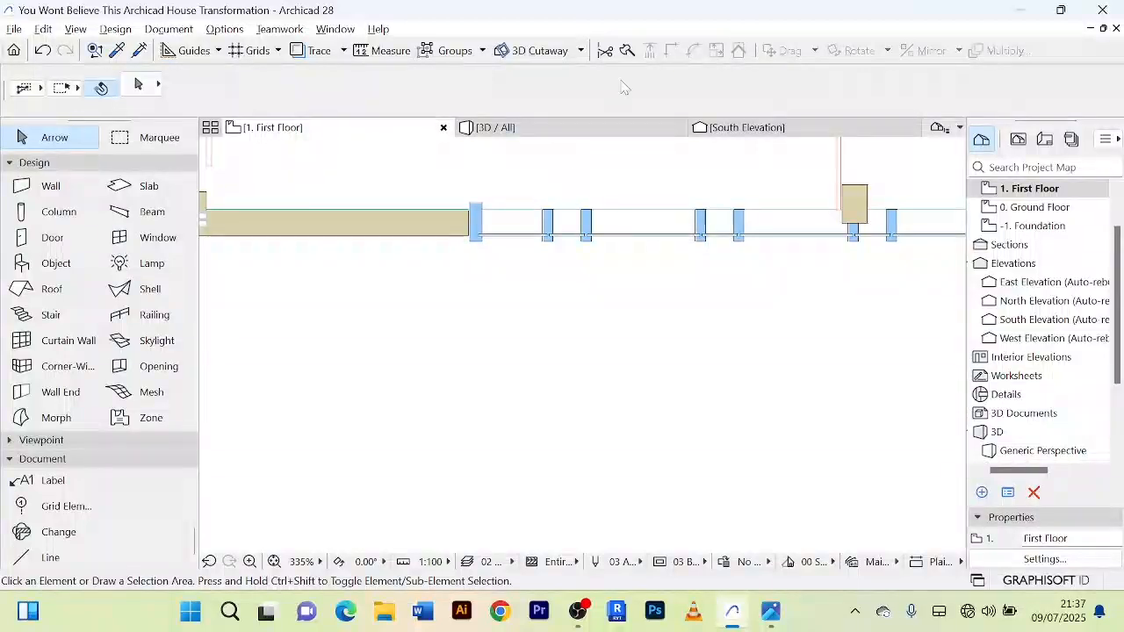
# Step: Draw a straight wall about 6400 mm long on the first floor along the curtain wall, closing the gap between the south wall's two ends
pyautogui.click(586, 129)
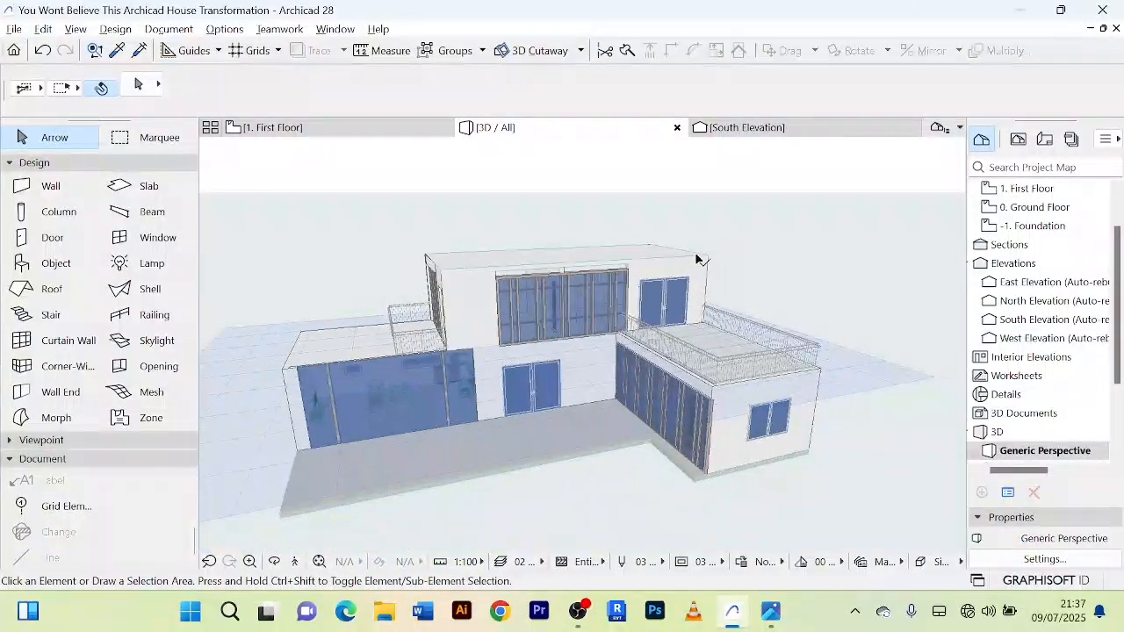
pyautogui.moveTo(713, 248); pyautogui.dragTo(639, 235)
pyautogui.scroll(5, 541, 265)
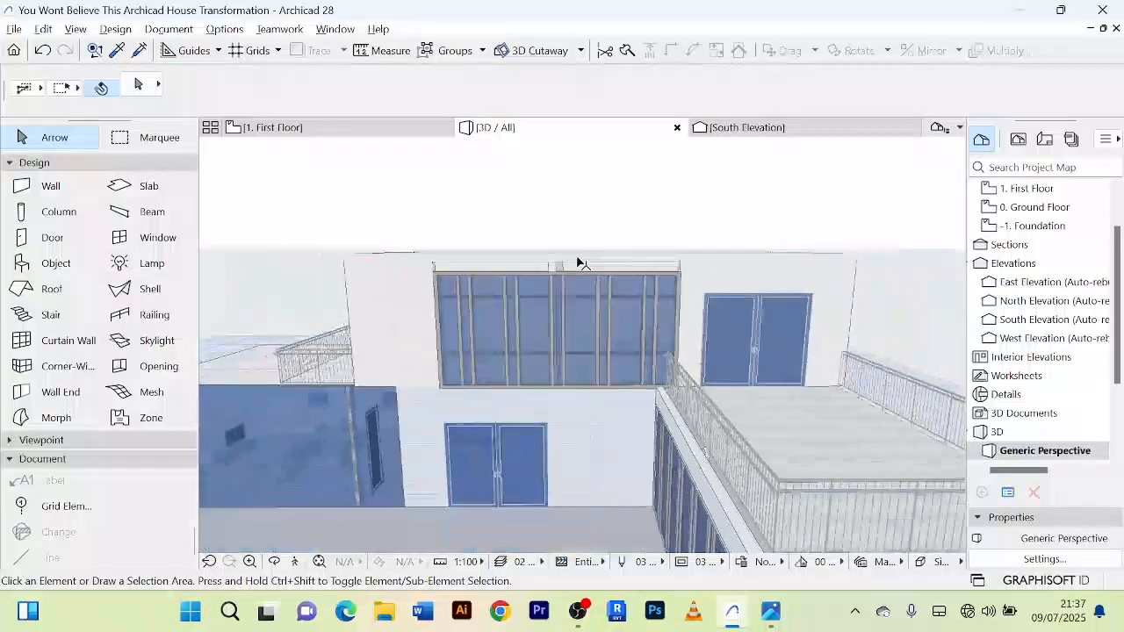
pyautogui.scroll(3, 541, 266)
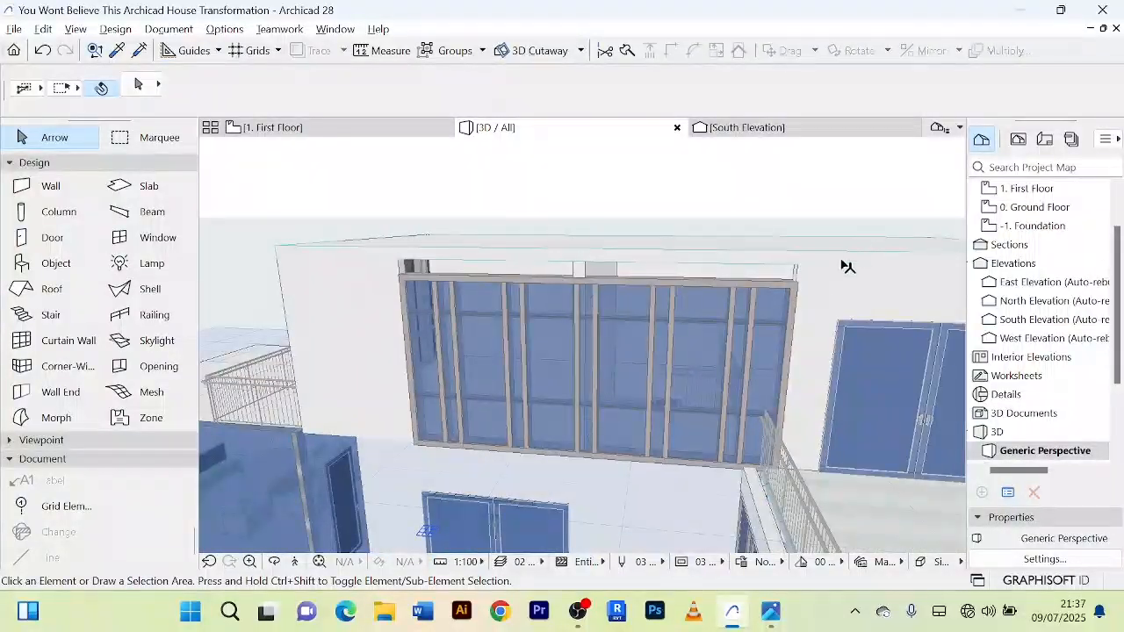
pyautogui.moveTo(848, 266); pyautogui.dragTo(817, 277)
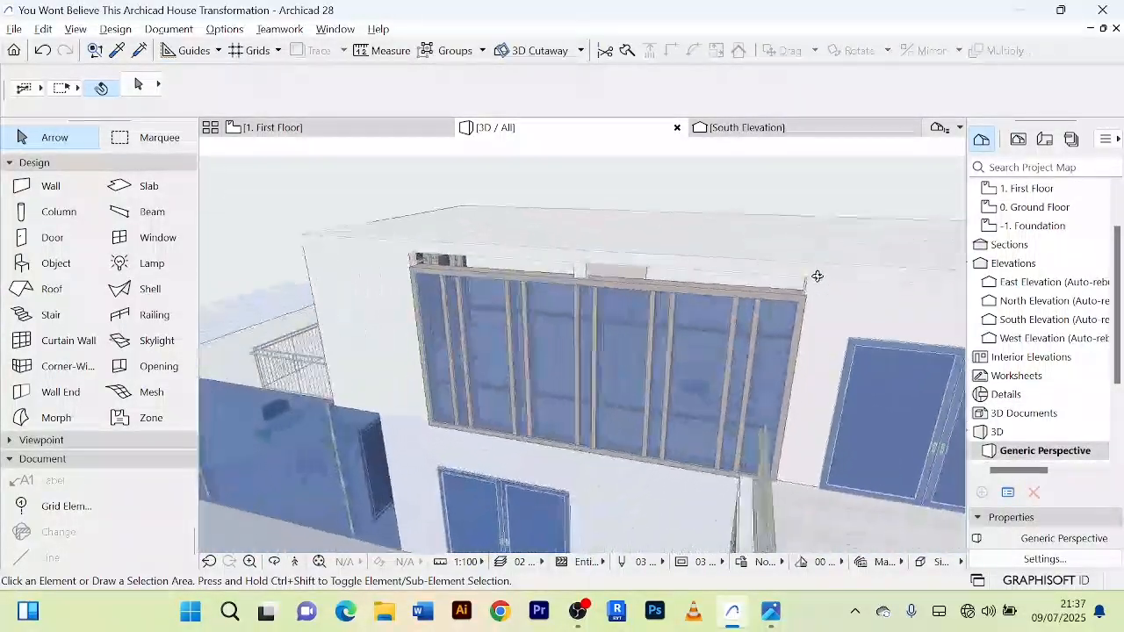
pyautogui.click(316, 131)
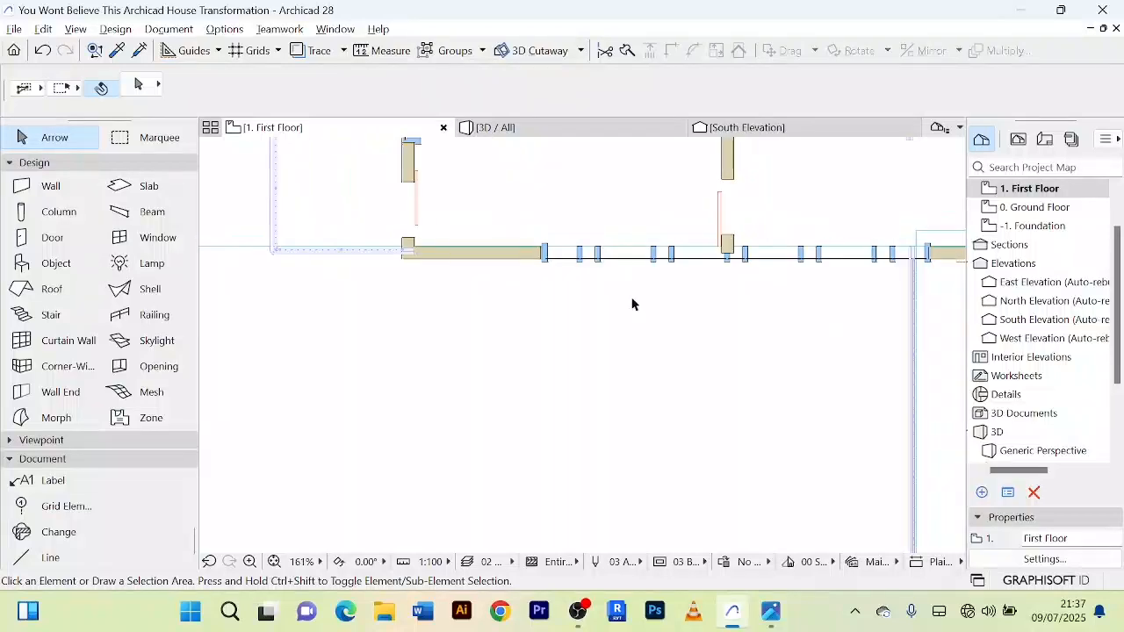
pyautogui.scroll(-2, 632, 303)
pyautogui.moveTo(630, 308); pyautogui.dragTo(476, 360, button='middle')
pyautogui.scroll(2, 525, 347)
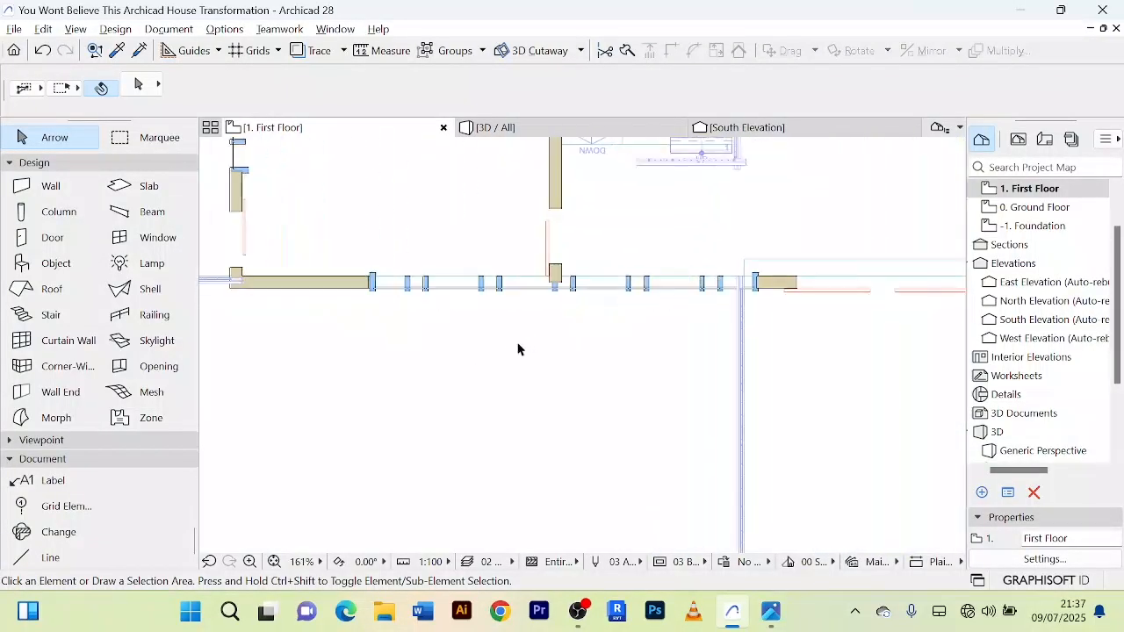
pyautogui.click(46, 188)
pyautogui.scroll(3, 350, 313)
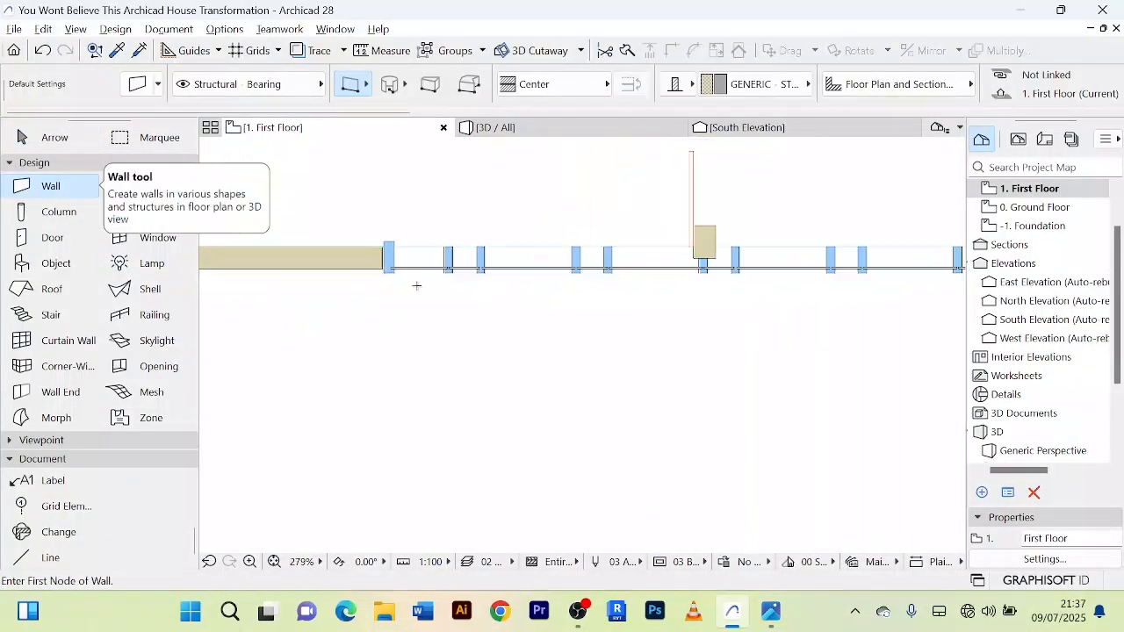
pyautogui.click(385, 255)
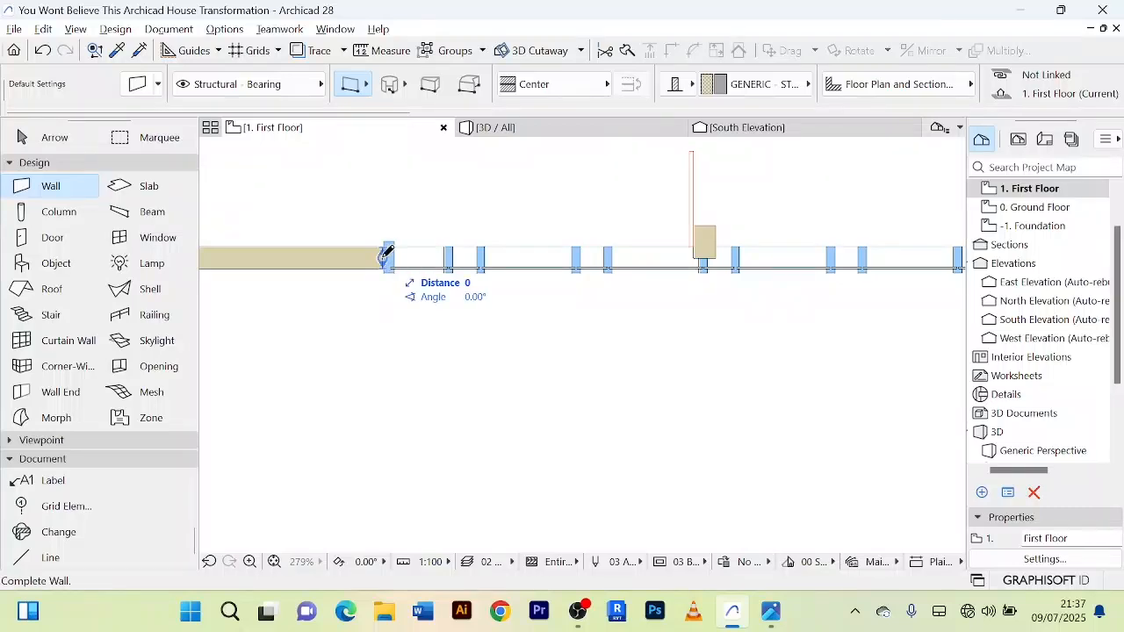
pyautogui.scroll(-2, 735, 260)
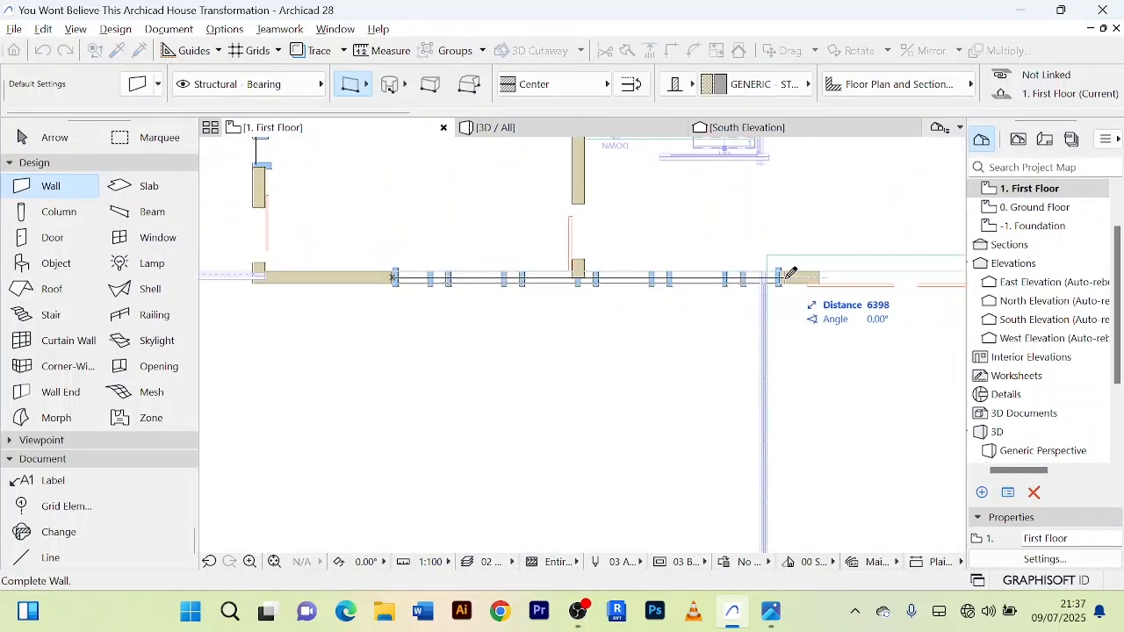
pyautogui.click(780, 278)
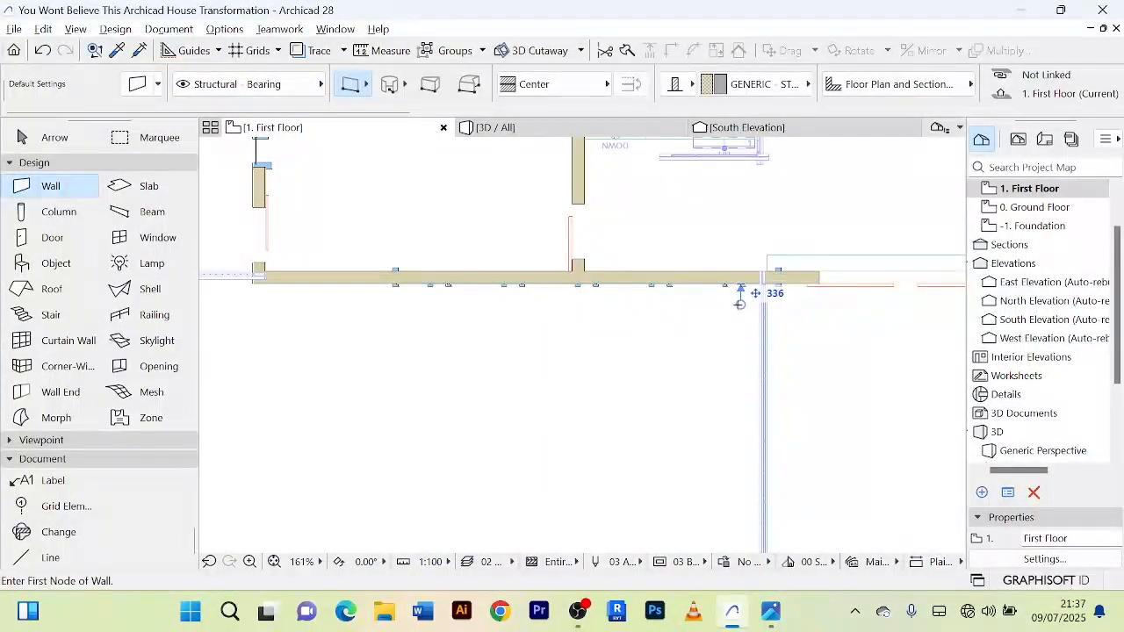
pyautogui.click(54, 142)
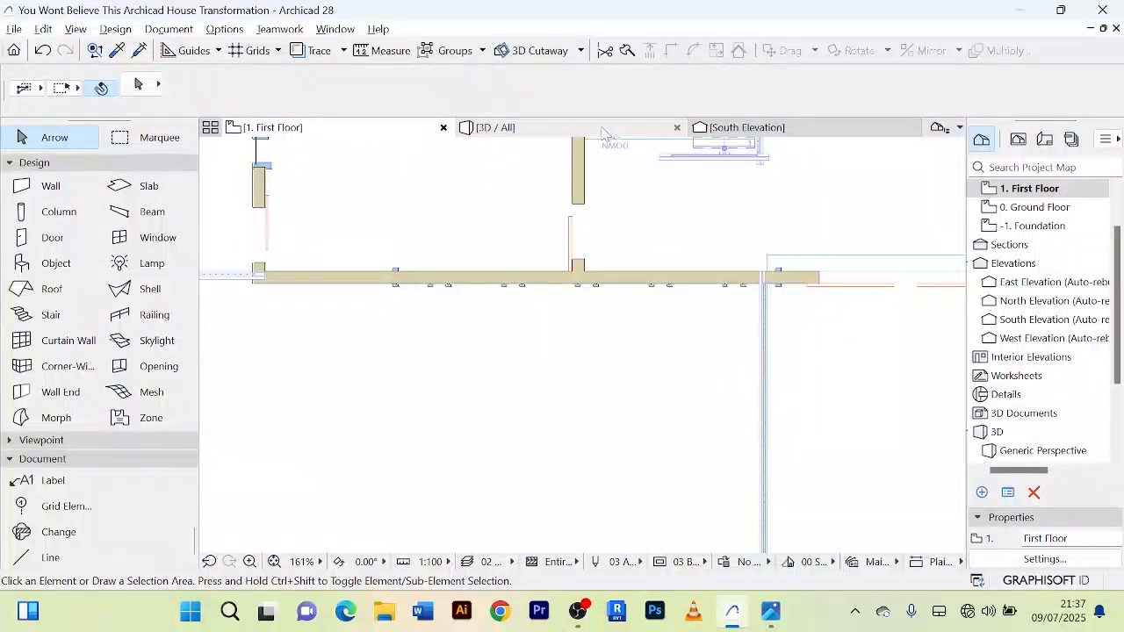
# Step: In the 3D view, set the new wall above the upper south curtain wall to a base offset of 3000 and a height of 500
pyautogui.click(604, 131)
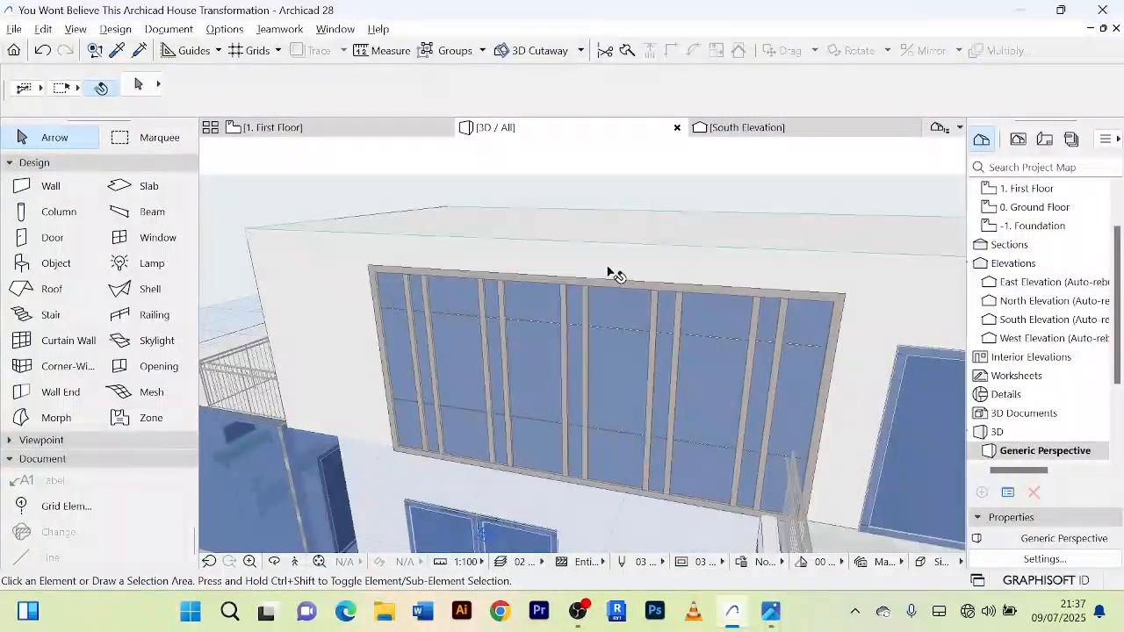
pyautogui.click(614, 273)
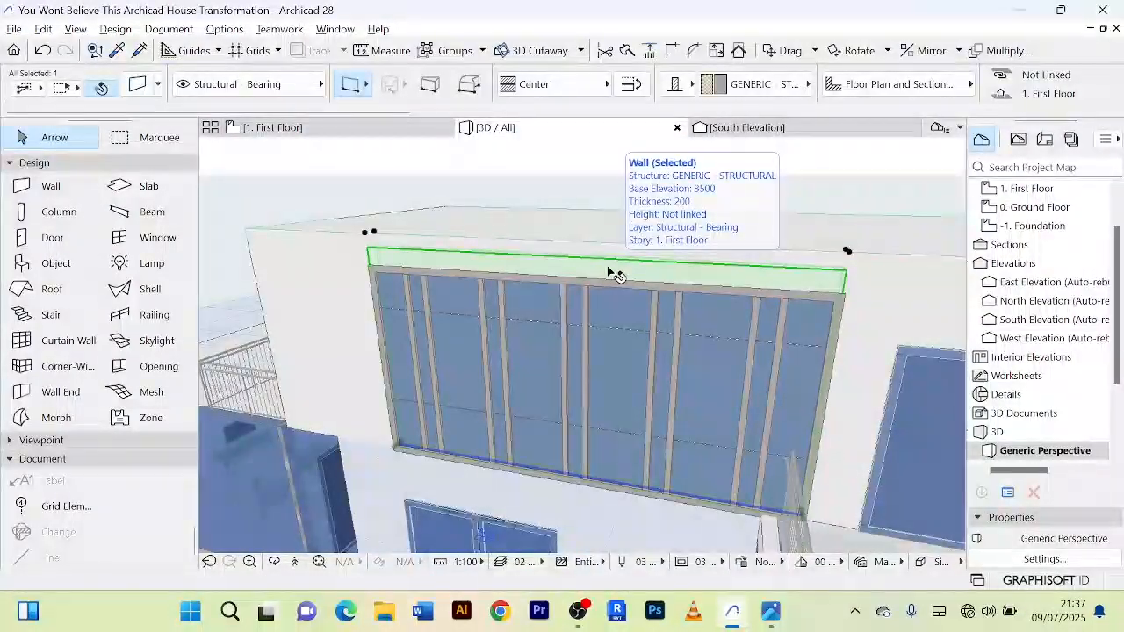
pyautogui.scroll(-5, 882, 87)
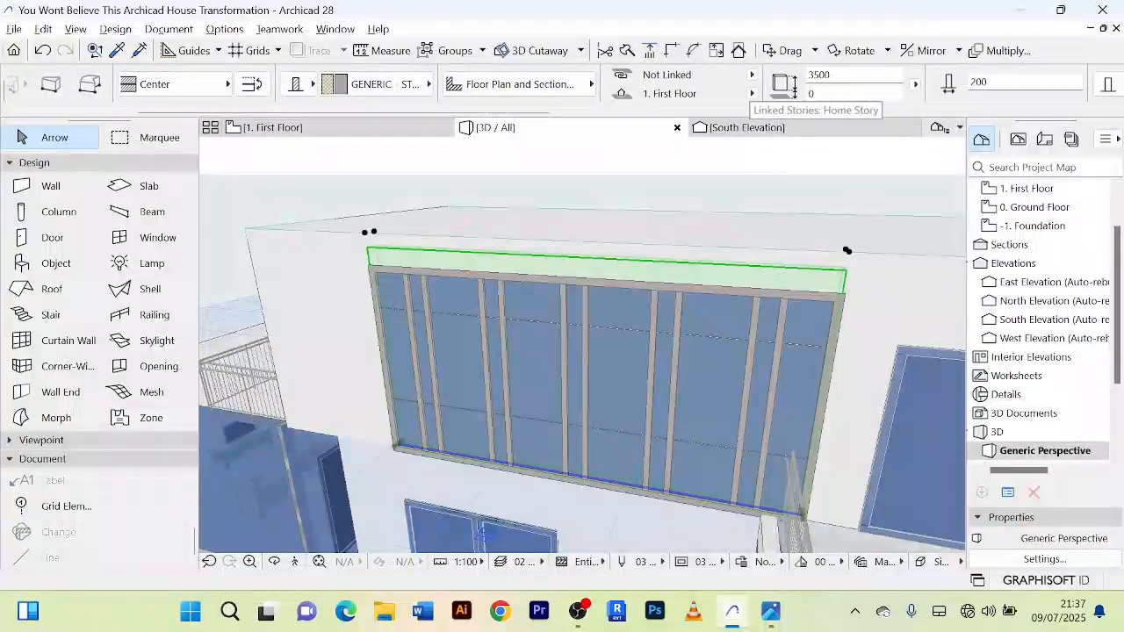
pyautogui.write('3')
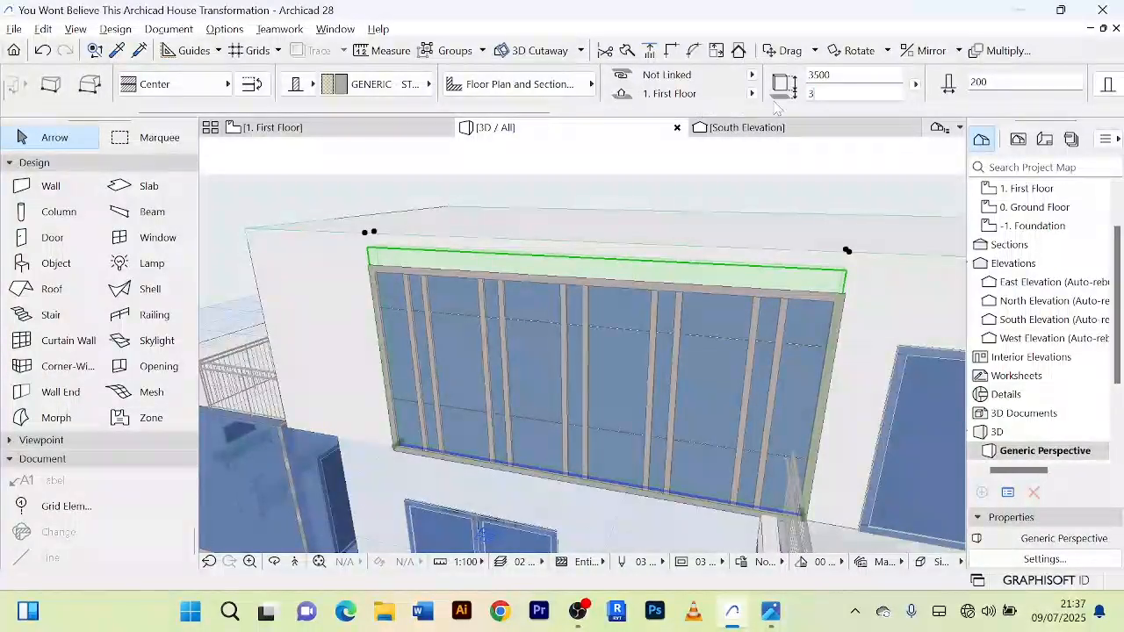
pyautogui.write('000')
pyautogui.click(812, 75)
pyautogui.write('5')
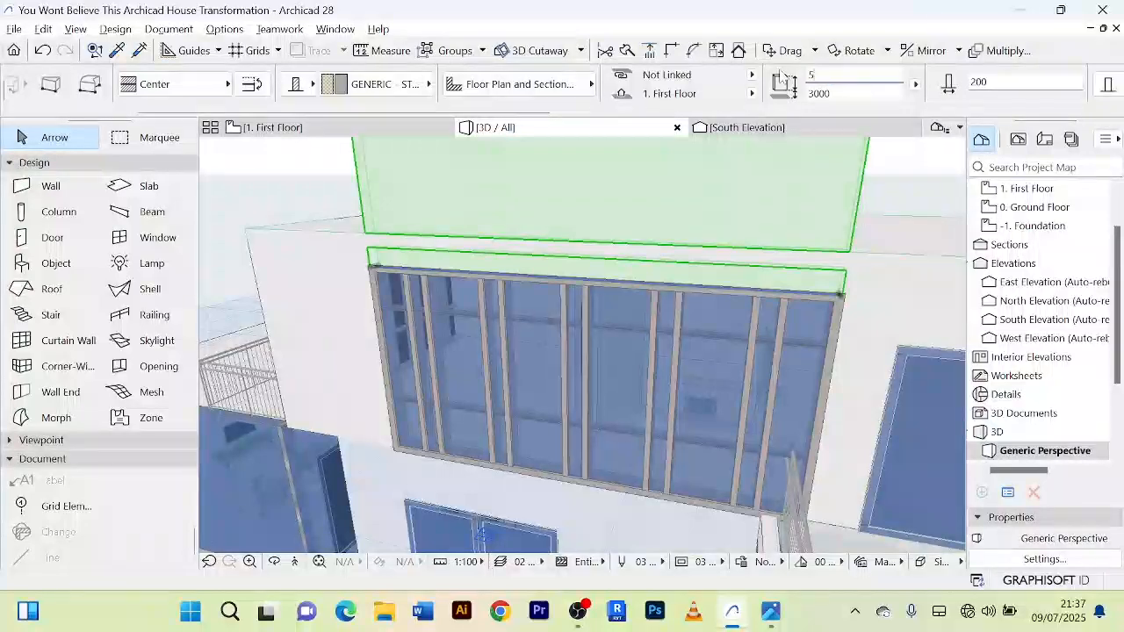
pyautogui.write('00')
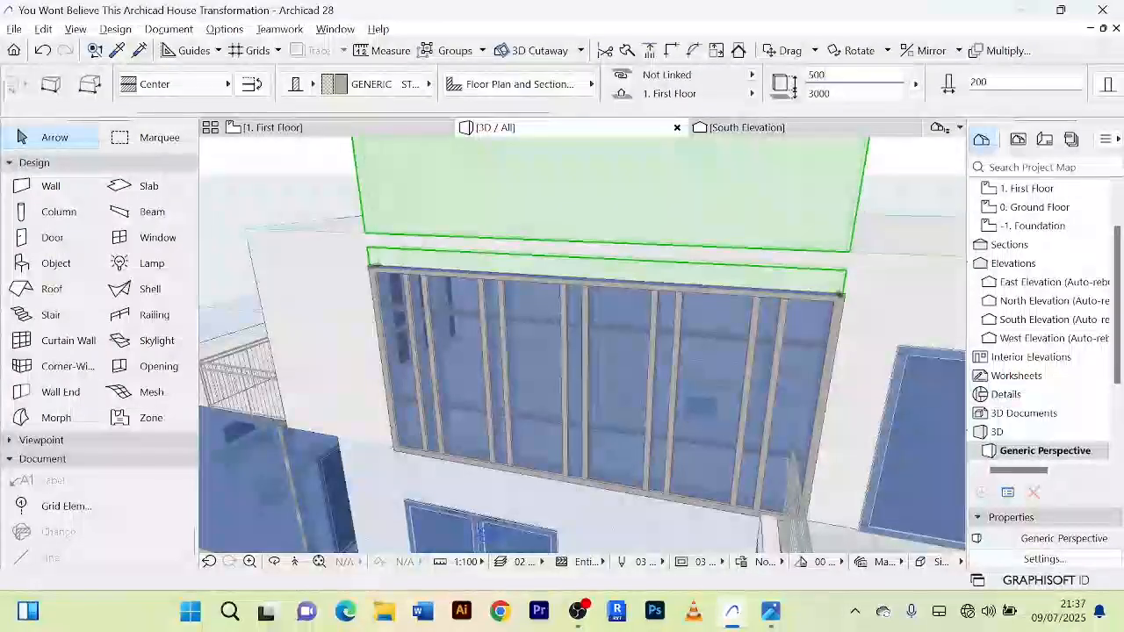
pyautogui.press('Return')
# Step: Examine the house's south and west sides in 3D, checking the closed wall above the upper curtain wall
pyautogui.scroll(-3, 733, 245)
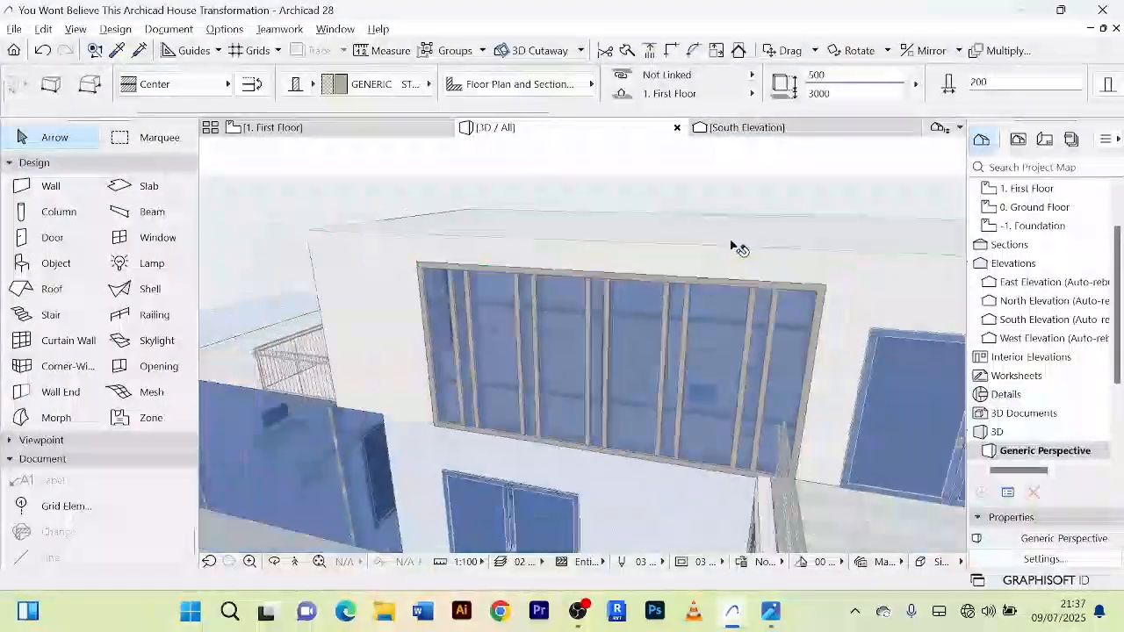
pyautogui.keyDown('shift'); pyautogui.moveTo(698, 256); pyautogui.dragTo(747, 218, button='middle'); pyautogui.keyUp('shift')
pyautogui.scroll(-4, 748, 218)
pyautogui.click(669, 427)
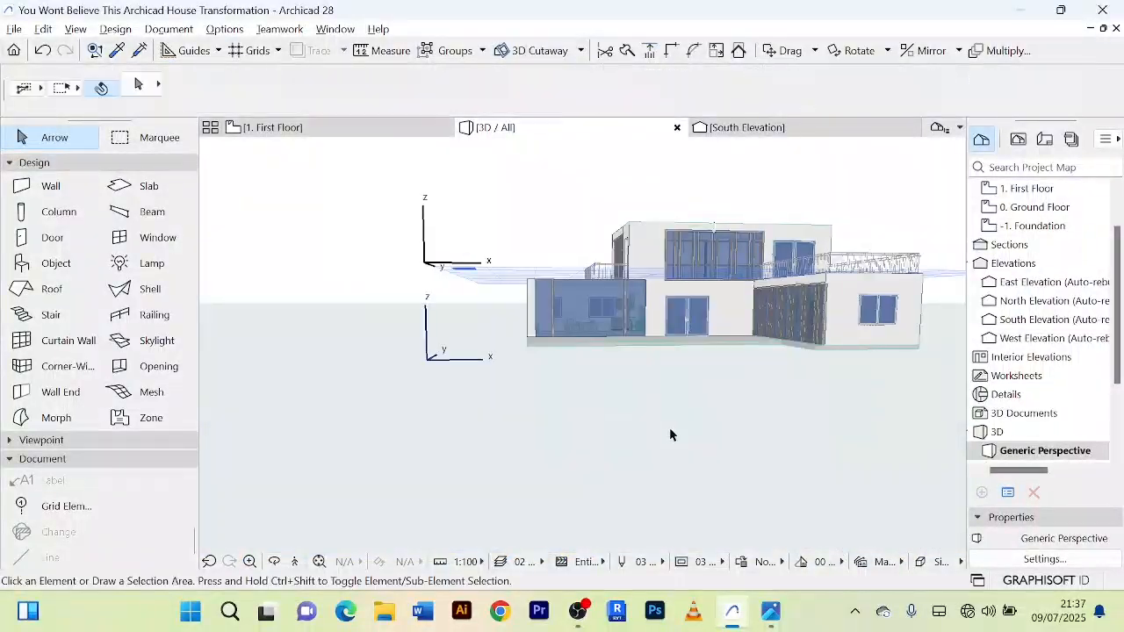
pyautogui.keyDown('shift'); pyautogui.moveTo(697, 396); pyautogui.dragTo(650, 253, button='middle'); pyautogui.keyUp('shift')
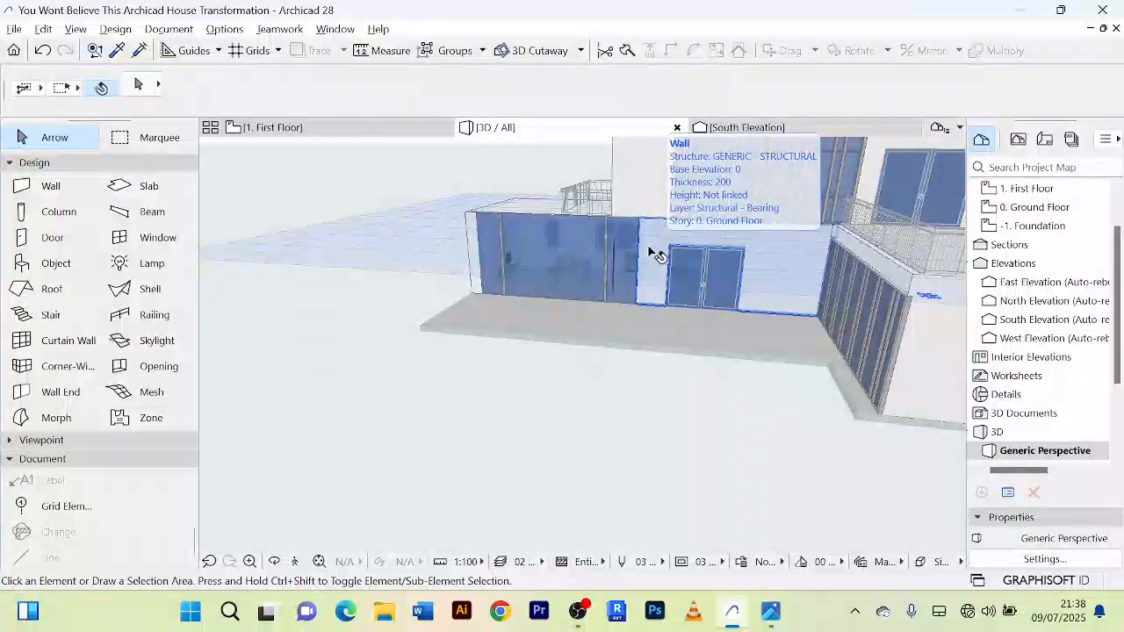
pyautogui.keyDown('shift'); pyautogui.moveTo(494, 300); pyautogui.dragTo(651, 417, button='middle'); pyautogui.keyUp('shift')
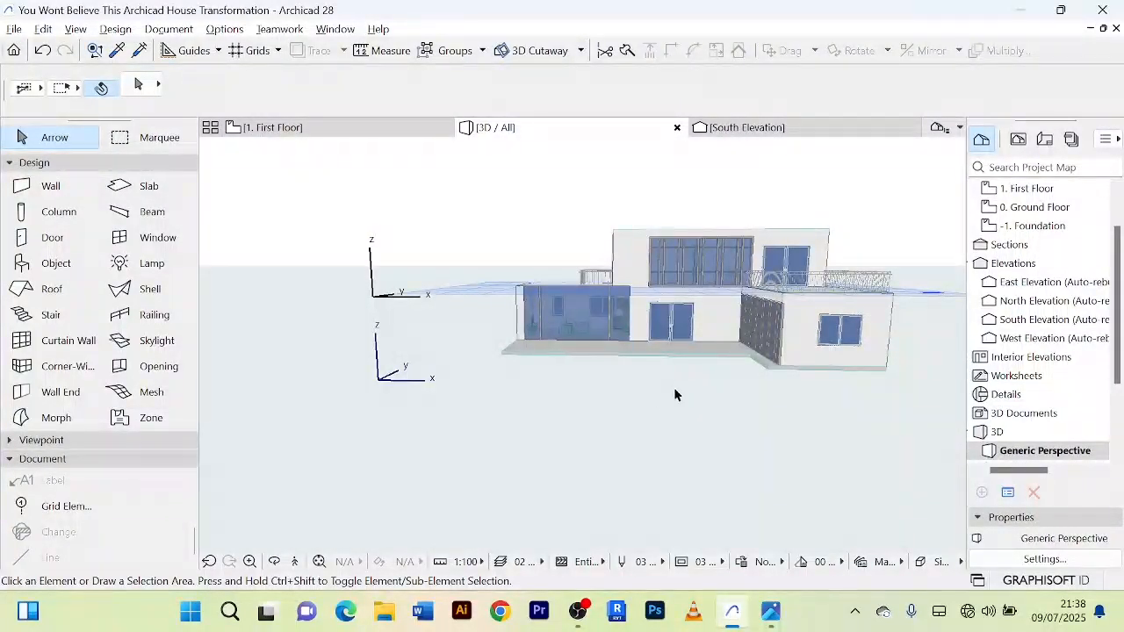
pyautogui.scroll(-3, 674, 395)
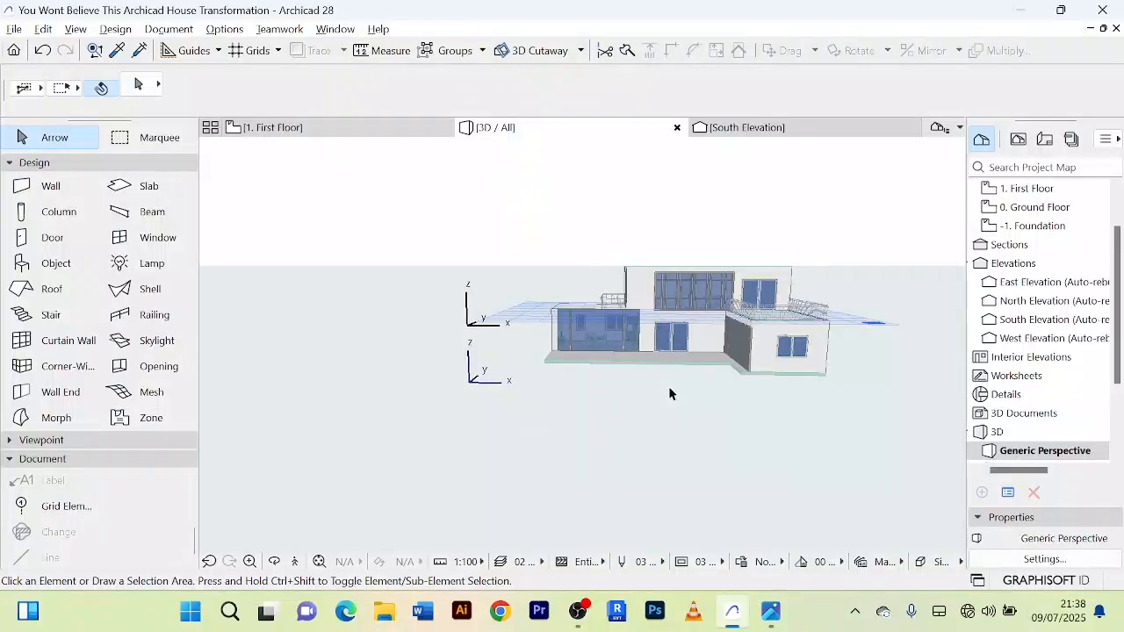
pyautogui.keyDown('shift'); pyautogui.moveTo(669, 395); pyautogui.dragTo(803, 398, button='middle'); pyautogui.keyUp('shift')
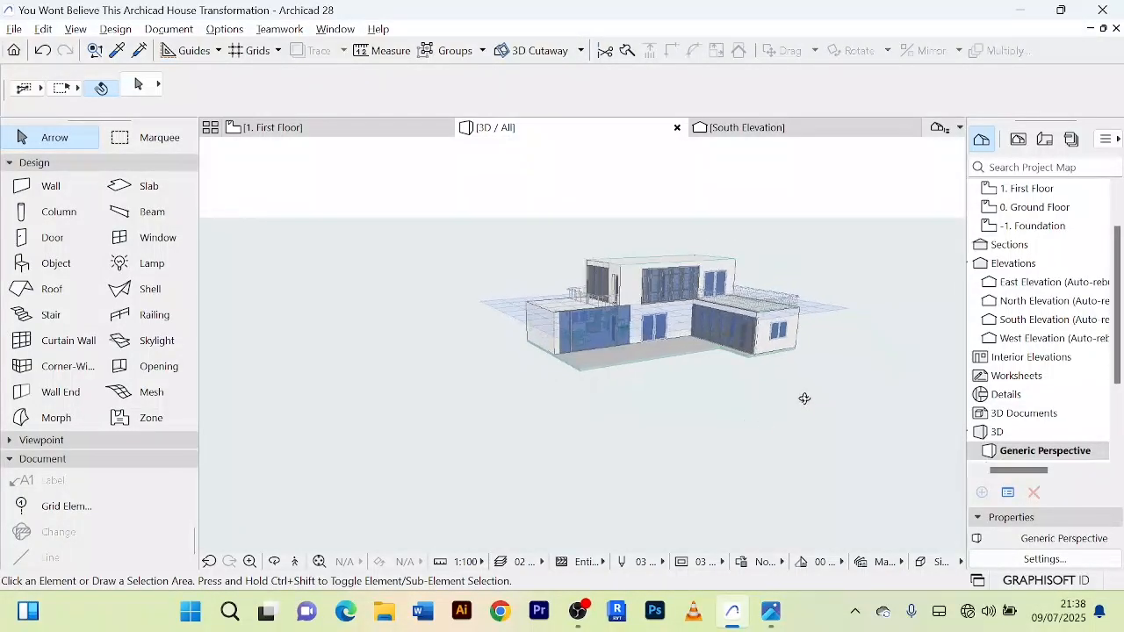
pyautogui.scroll(3, 593, 303)
pyautogui.scroll(-3, 665, 484)
pyautogui.keyDown('shift'); pyautogui.moveTo(664, 483); pyautogui.dragTo(552, 432, button='middle'); pyautogui.keyUp('shift')
pyautogui.scroll(3, 637, 401)
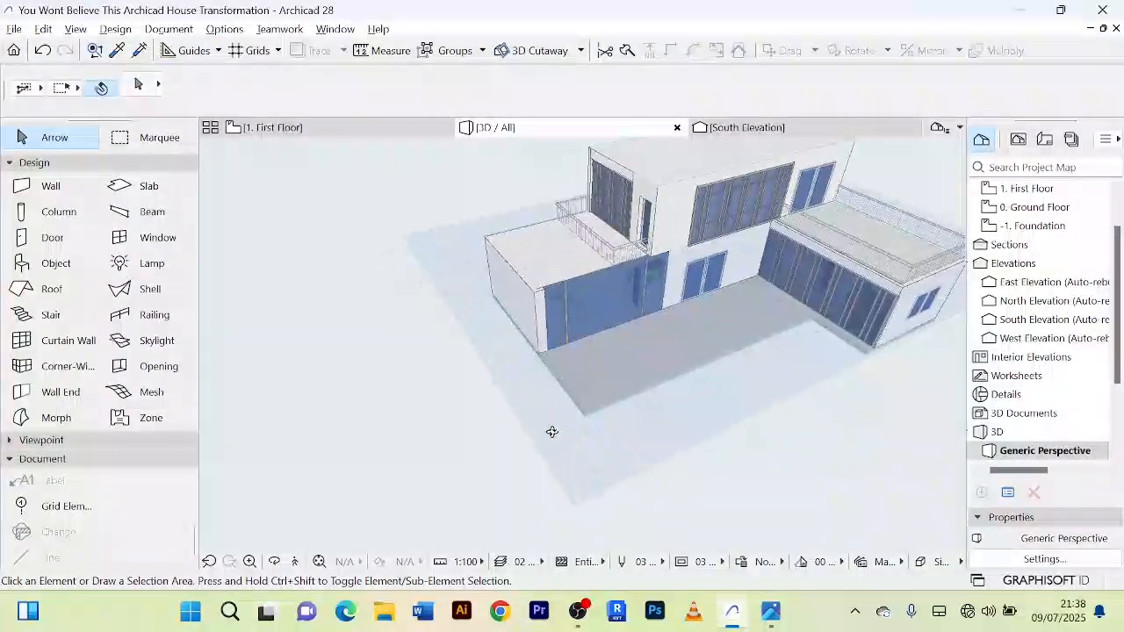
pyautogui.scroll(2, 655, 401)
pyautogui.scroll(-4, 655, 401)
pyautogui.keyDown('shift'); pyautogui.moveTo(652, 422); pyautogui.dragTo(593, 393, button='middle'); pyautogui.keyUp('shift')
pyautogui.scroll(2, 647, 407)
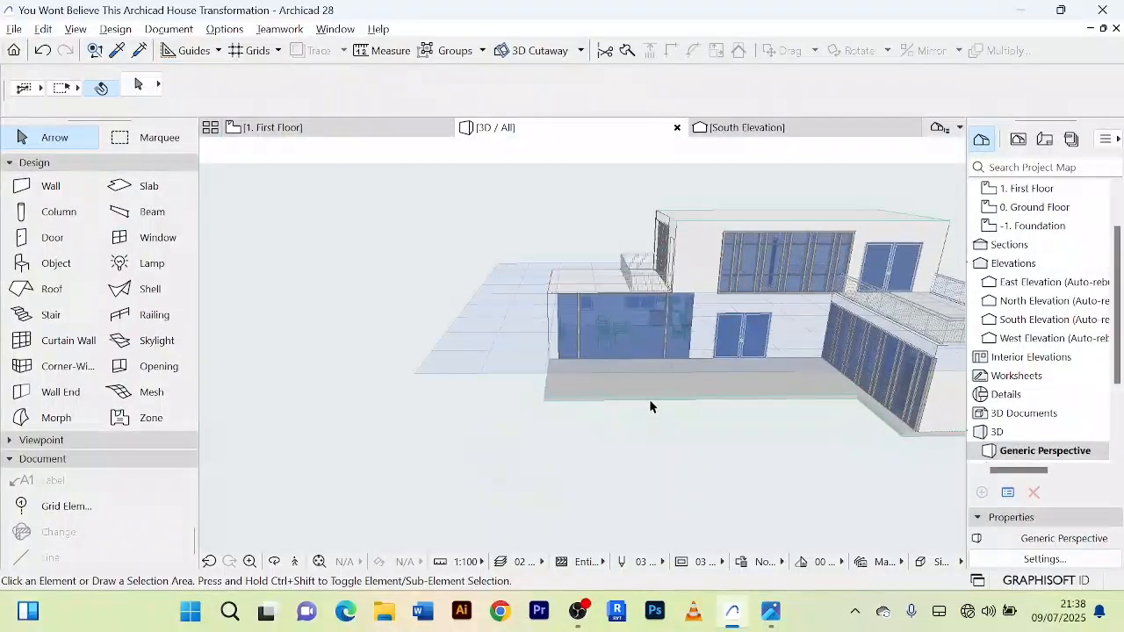
# Step: Compare the reference rendering of the house with the 3D model seen from a similar elevated southwest angle
pyautogui.hotkey('alt', 'Tab')
pyautogui.hotkey('alt', 'Tab')
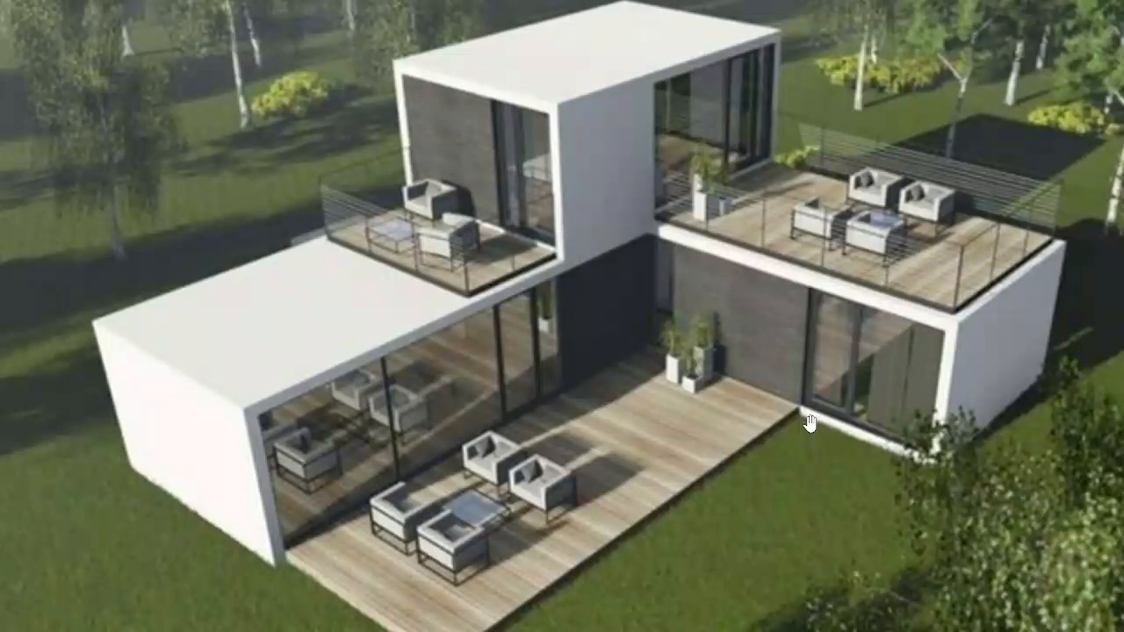
pyautogui.hotkey('alt', 'Tab')
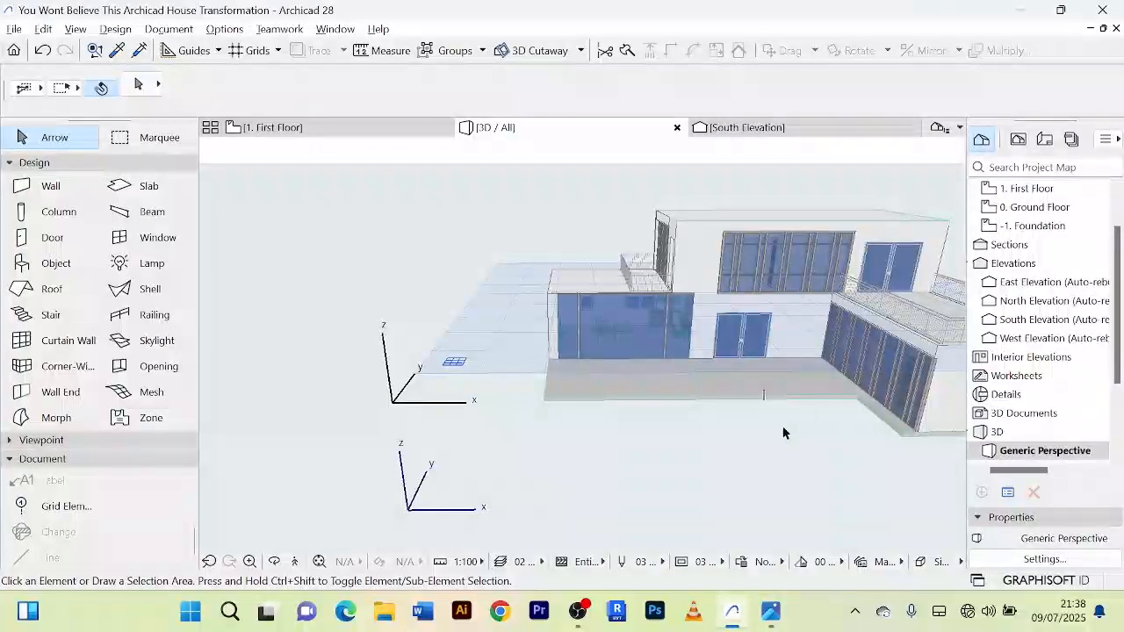
pyautogui.scroll(-3, 767, 447)
pyautogui.keyDown('shift'); pyautogui.moveTo(759, 442); pyautogui.dragTo(892, 438, button='middle'); pyautogui.keyUp('shift')
pyautogui.scroll(5, 776, 413)
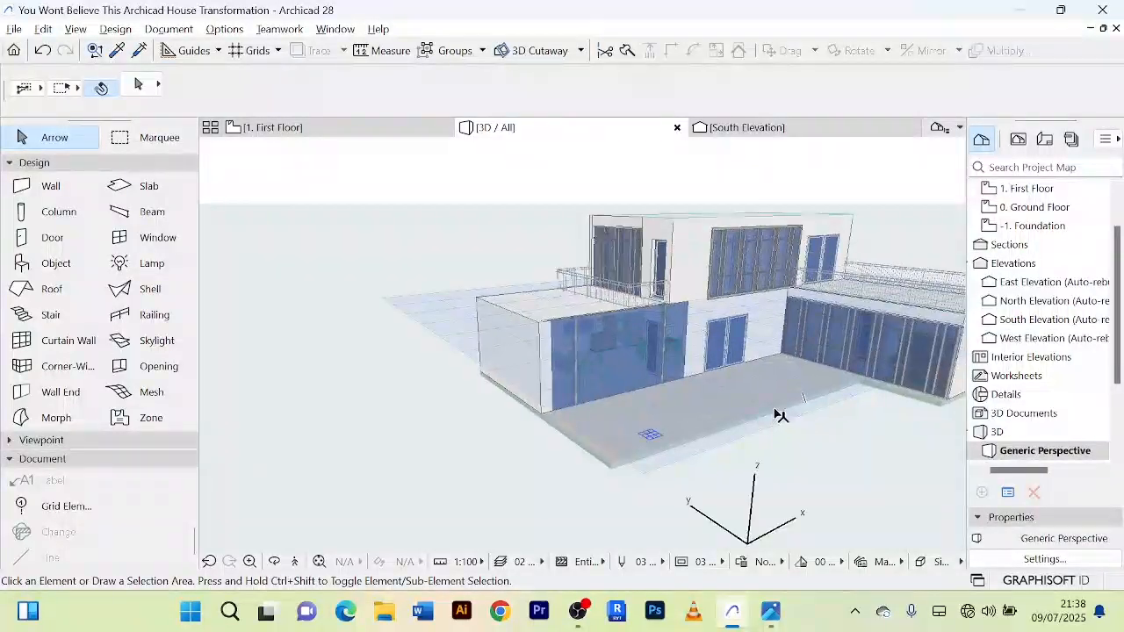
pyautogui.scroll(2, 776, 412)
pyautogui.keyDown('shift'); pyautogui.moveTo(732, 422); pyautogui.dragTo(770, 447, button='middle'); pyautogui.keyUp('shift')
pyautogui.scroll(-2, 707, 428)
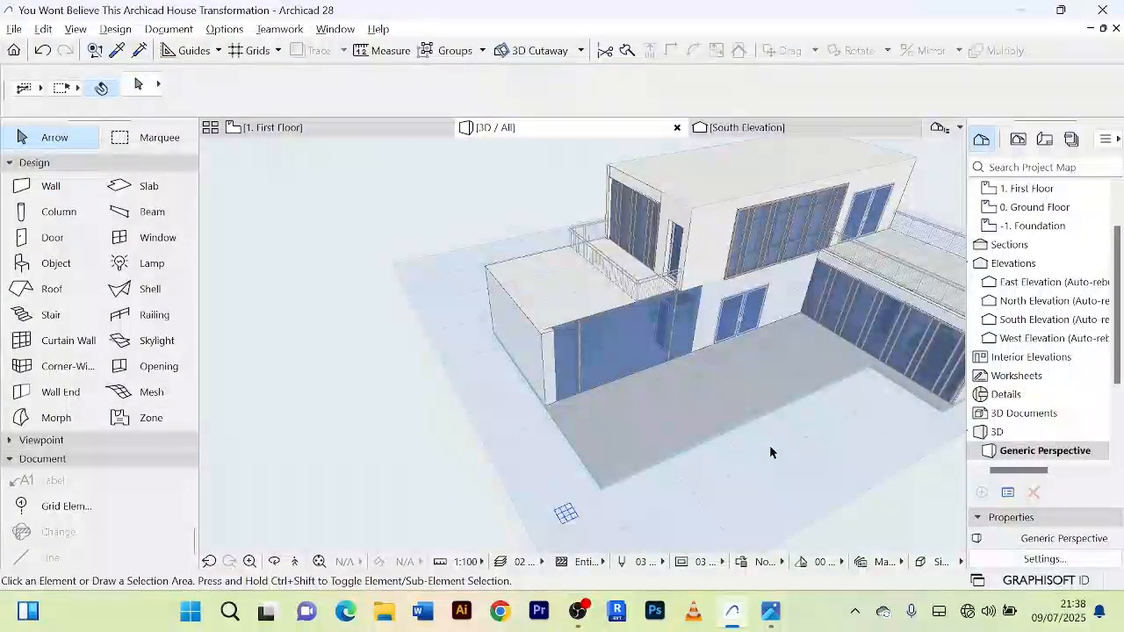
pyautogui.scroll(-2, 776, 422)
pyautogui.keyDown('shift'); pyautogui.moveTo(776, 427); pyautogui.dragTo(676, 378, button='middle'); pyautogui.keyUp('shift')
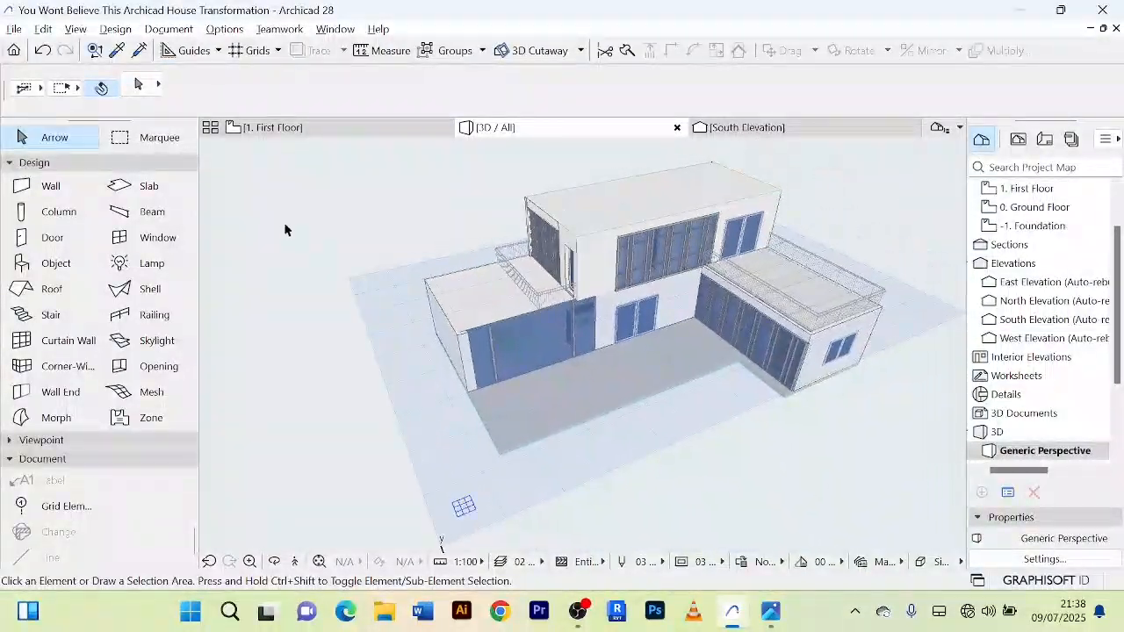
# Step: On the ground floor plan, delete the leftover vertical lines running south from the living room's south wall
pyautogui.click(312, 129)
pyautogui.scroll(-3, 636, 369)
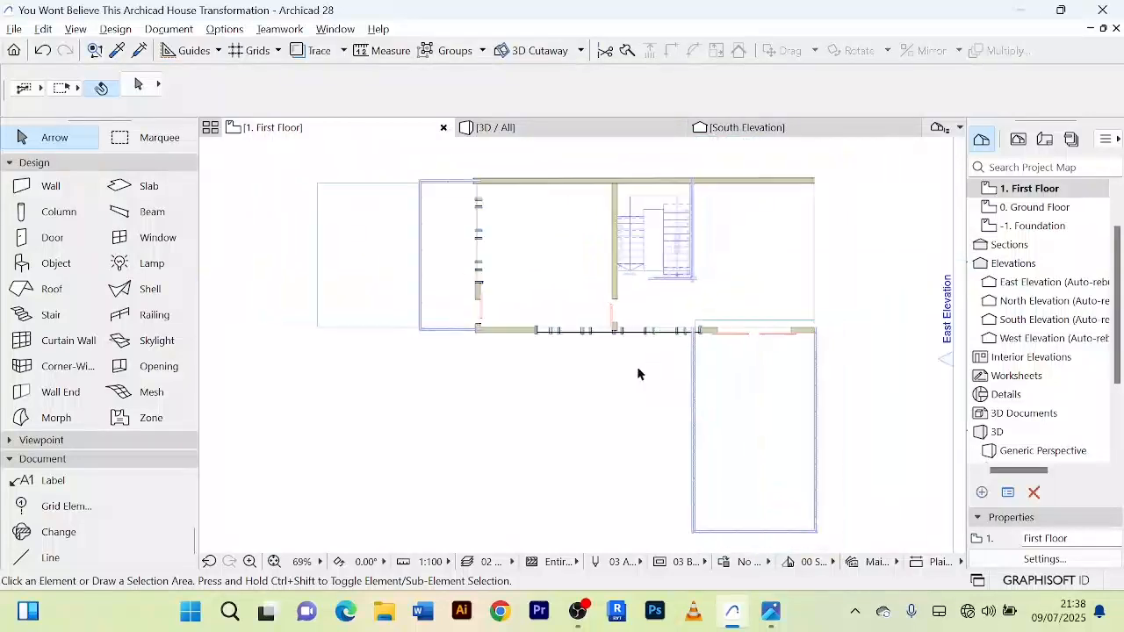
pyautogui.scroll(2, 687, 240)
pyautogui.scroll(-3, 689, 230)
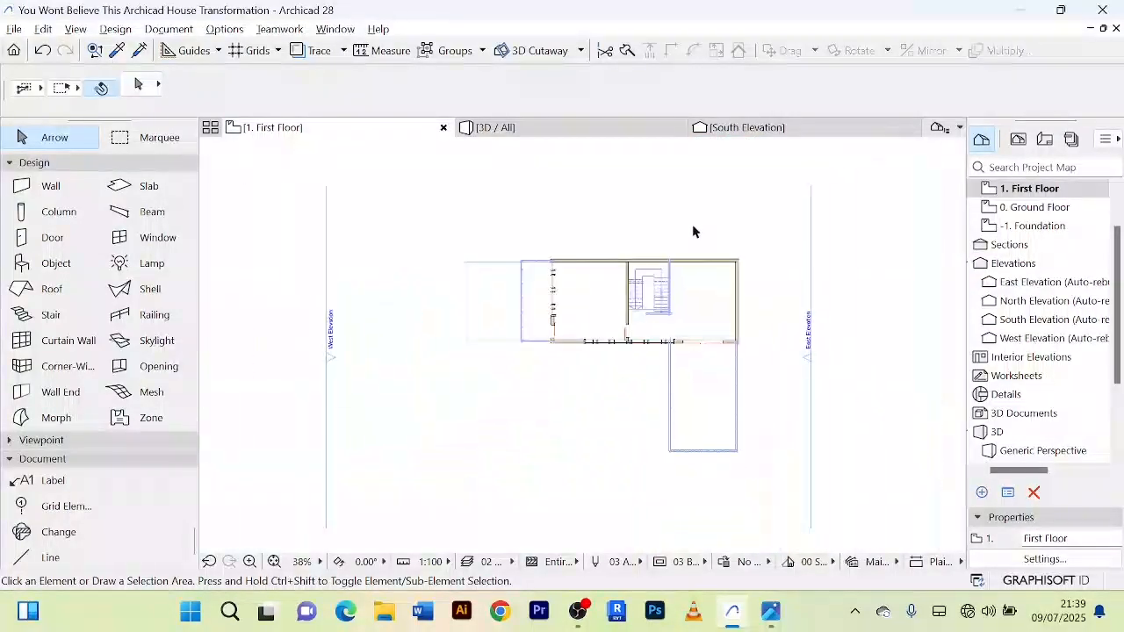
pyautogui.doubleClick(1039, 209)
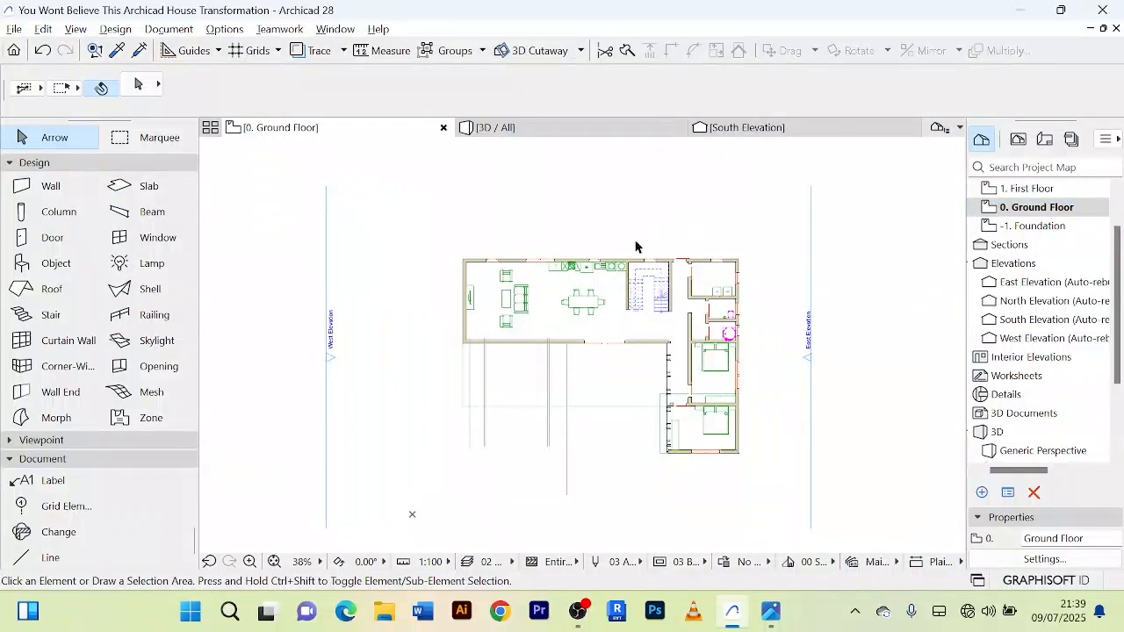
pyautogui.scroll(1, 637, 242)
pyautogui.scroll(-1, 634, 239)
pyautogui.click(593, 453)
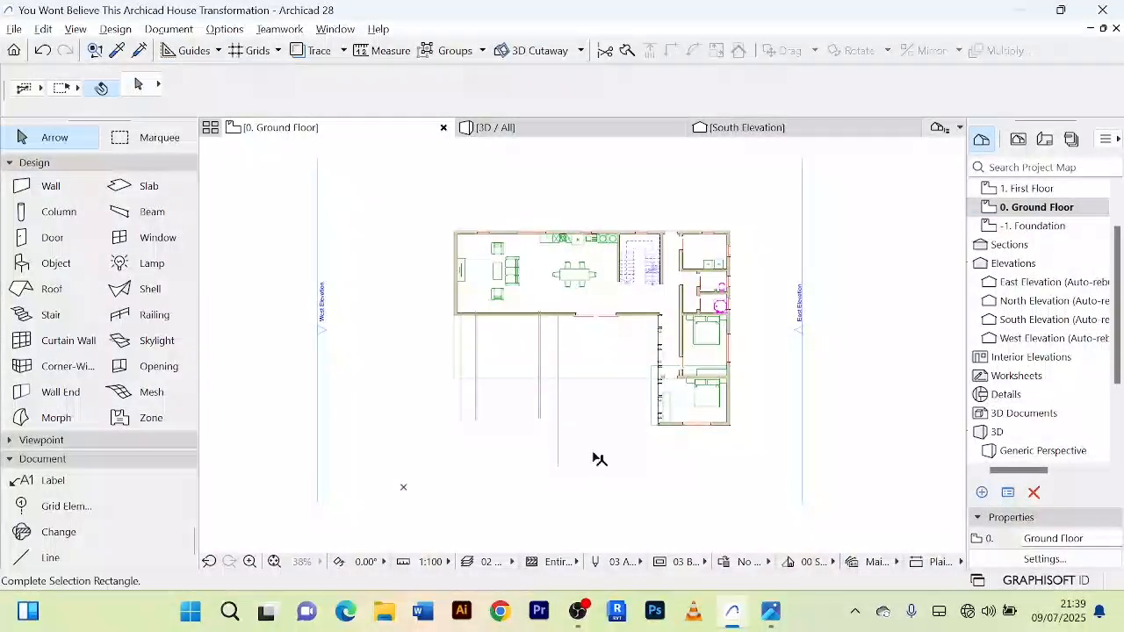
pyautogui.click(437, 396)
pyautogui.press('Delete')
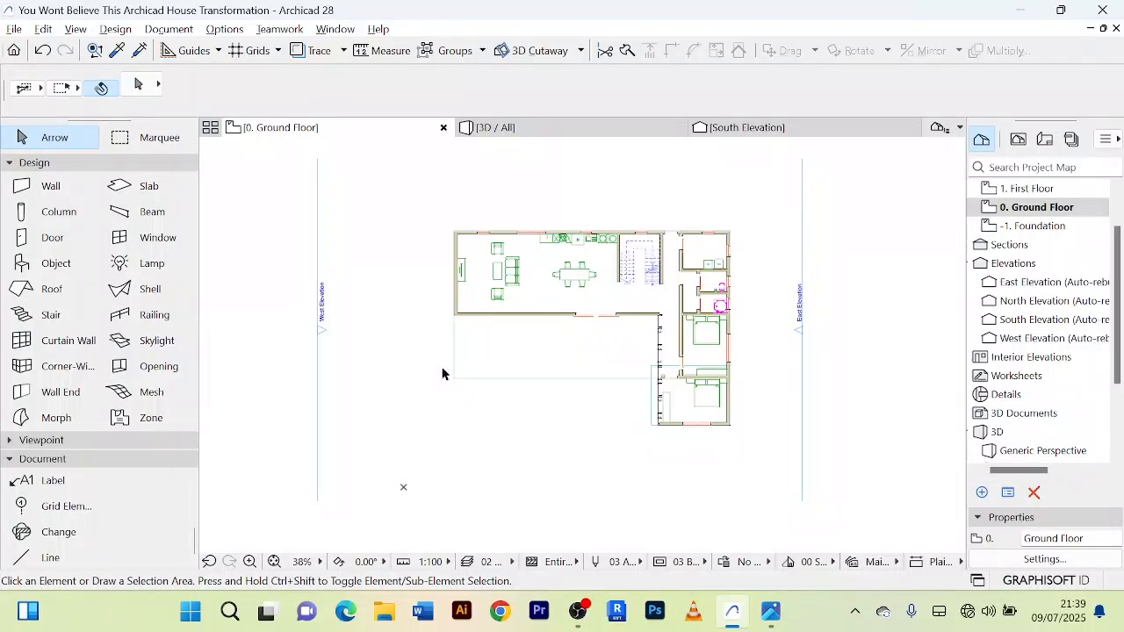
# Step: Subtract a rectangular strip about 5500 by 920 mm from the southern bedroom slab's north side, down to the terrace slab's south edge
pyautogui.scroll(5, 637, 406)
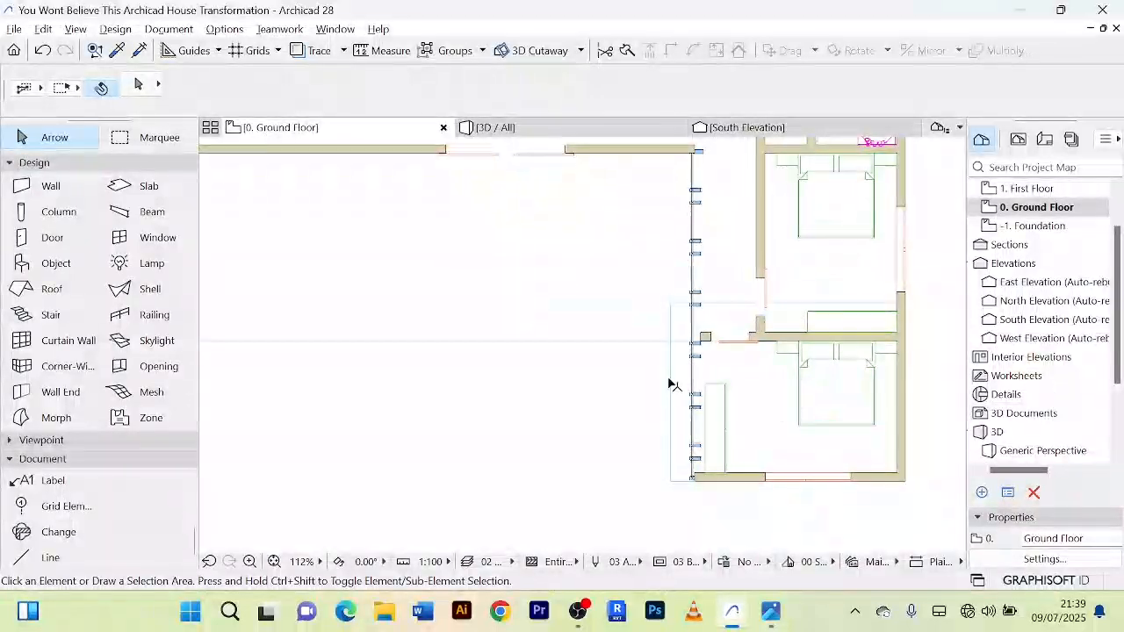
pyautogui.click(687, 332)
pyautogui.scroll(3, 680, 311)
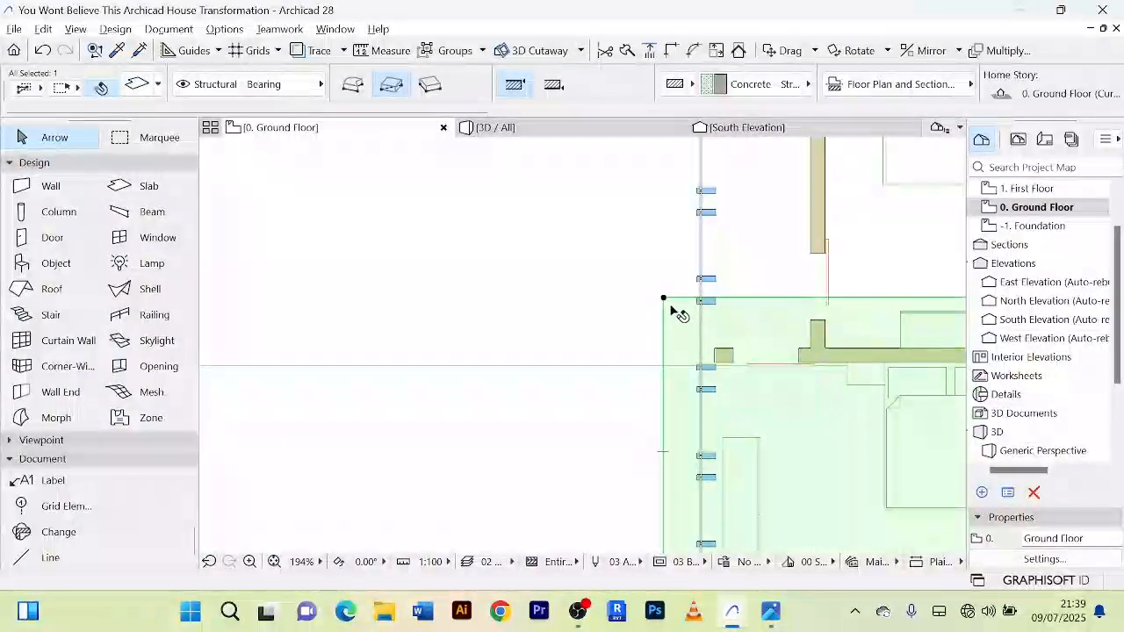
pyautogui.scroll(-4, 670, 307)
pyautogui.moveTo(644, 309); pyautogui.dragTo(545, 286, button='middle')
pyautogui.scroll(3, 553, 289)
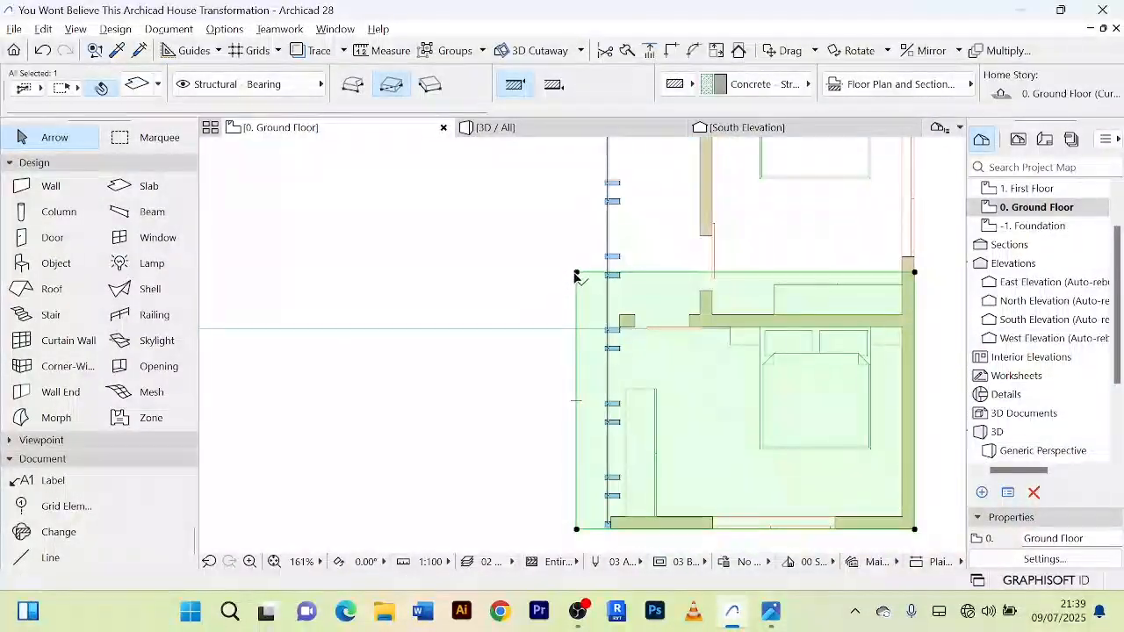
pyautogui.click(576, 272)
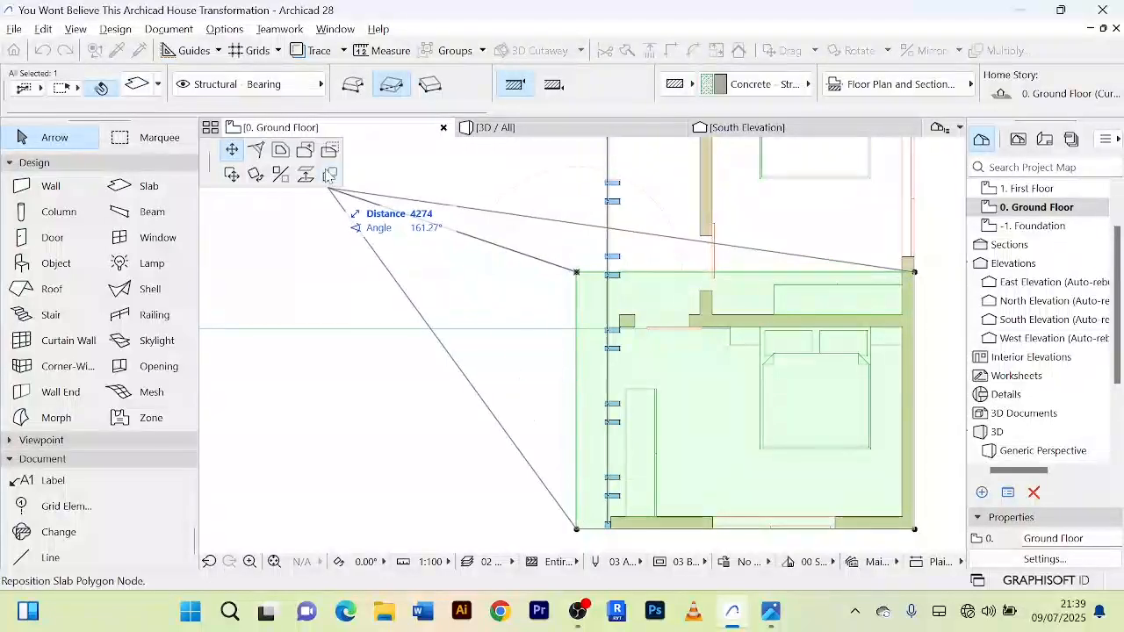
pyautogui.click(330, 152)
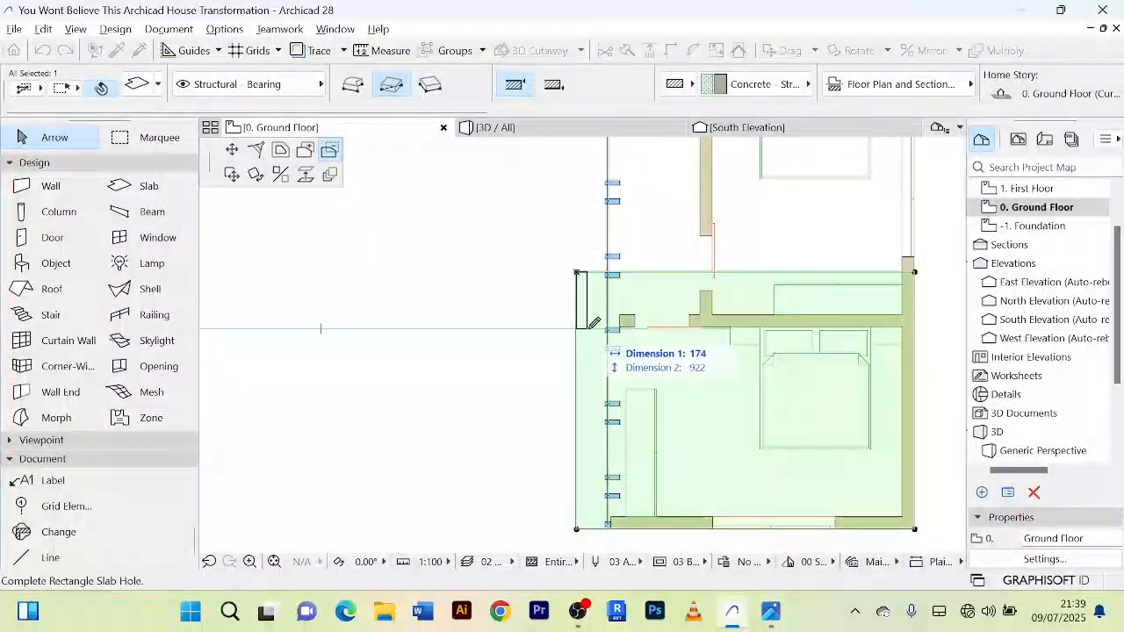
pyautogui.click(915, 328)
pyautogui.scroll(-4, 915, 327)
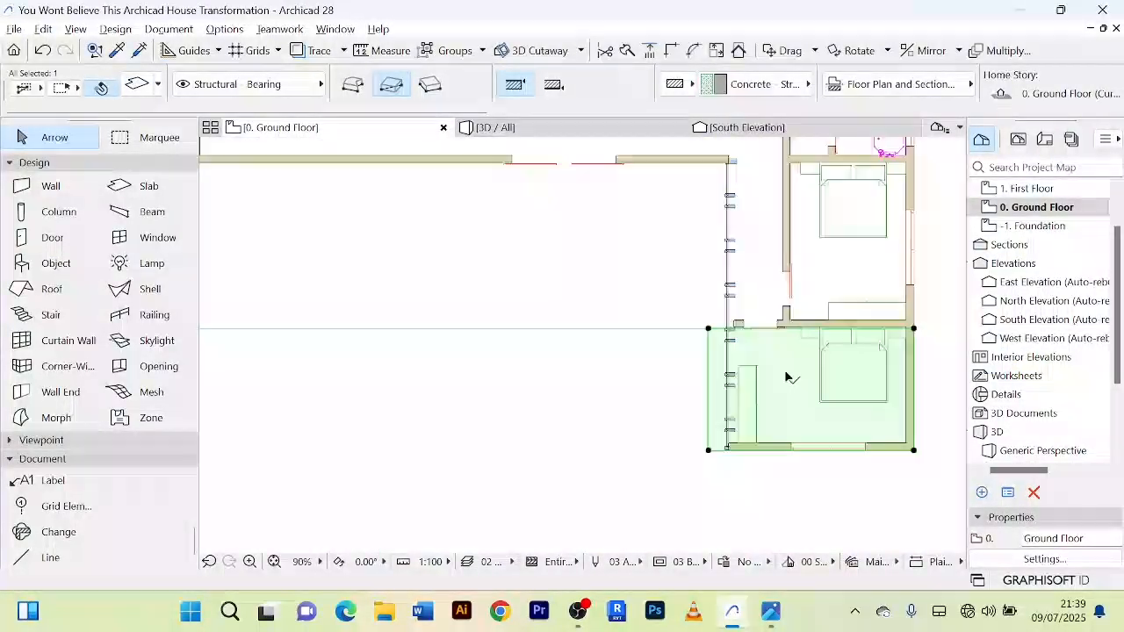
pyautogui.click(607, 459)
# Step: Draw a horizontal line south of the house, extending past its west and east walls
pyautogui.scroll(-3, 609, 456)
pyautogui.moveTo(609, 456); pyautogui.dragTo(588, 446, button='middle')
pyautogui.scroll(4, 578, 449)
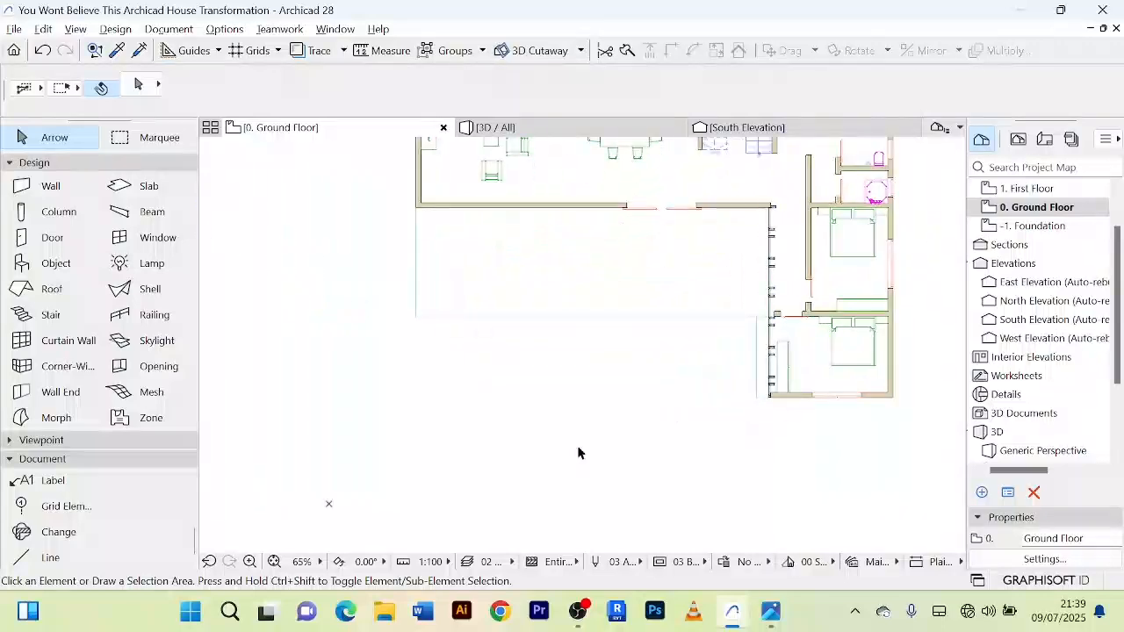
pyautogui.scroll(-2, 576, 445)
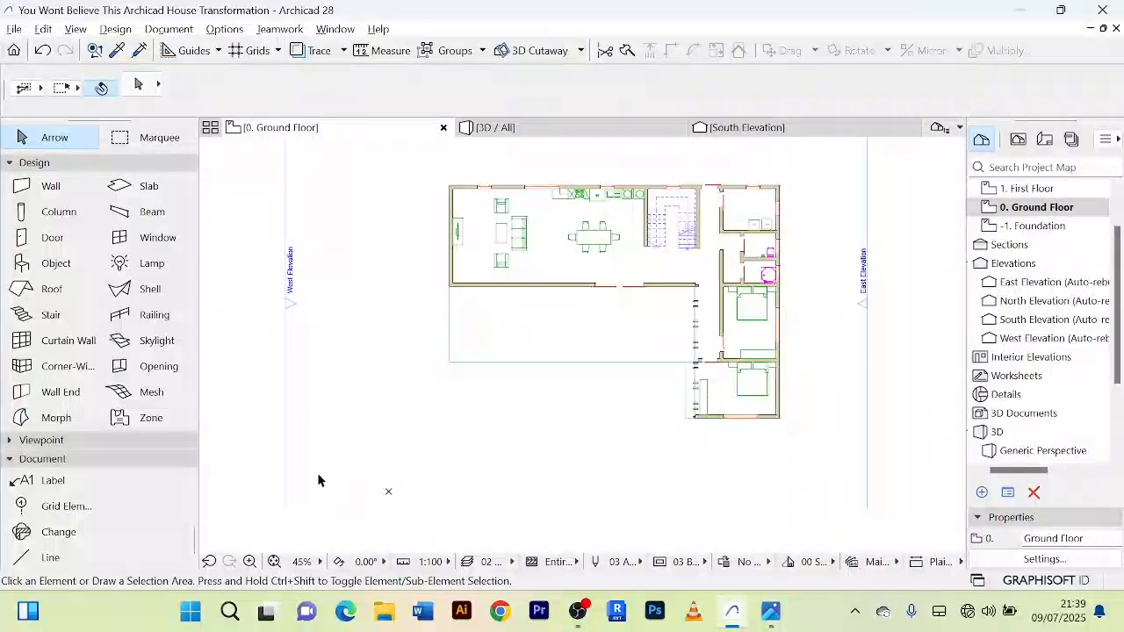
pyautogui.click(13, 164)
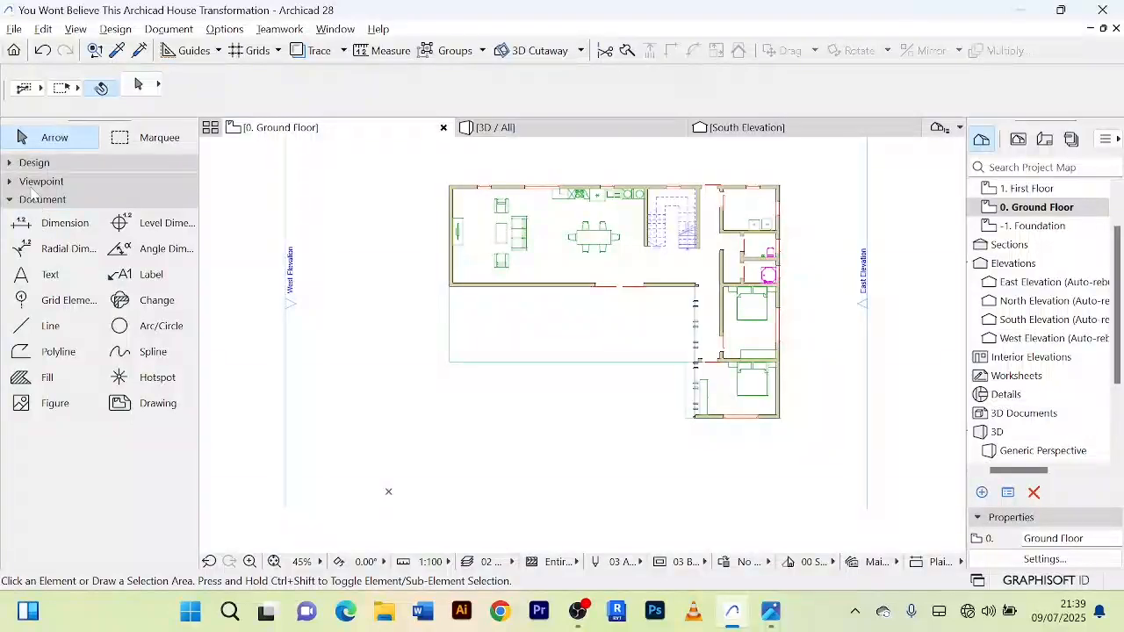
pyautogui.click(50, 325)
pyautogui.scroll(-3, 526, 430)
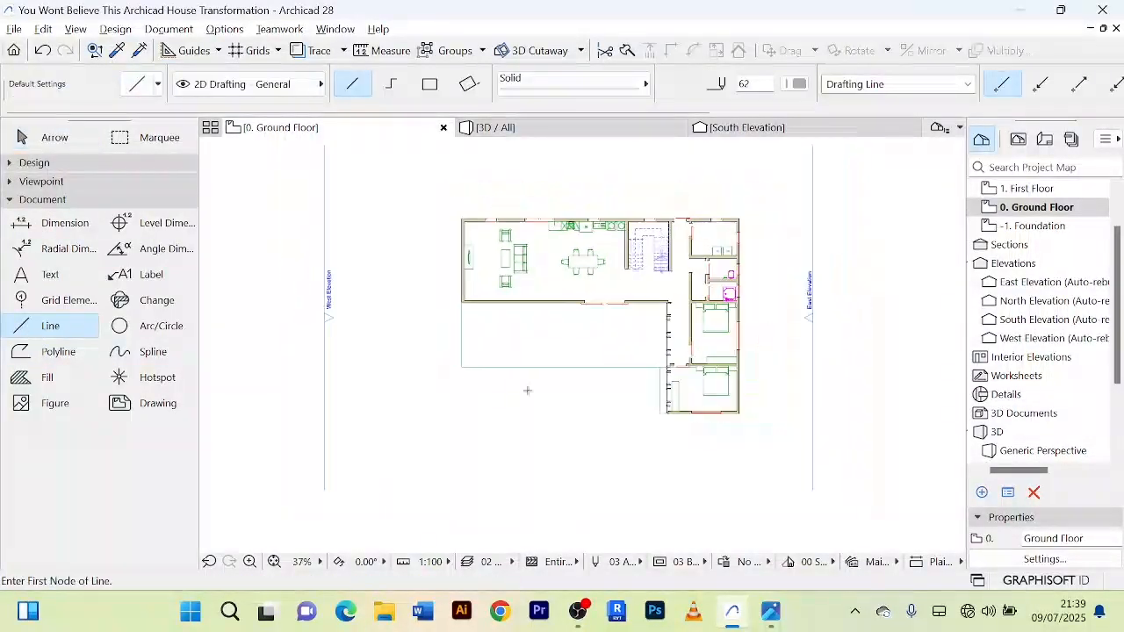
pyautogui.scroll(3, 663, 421)
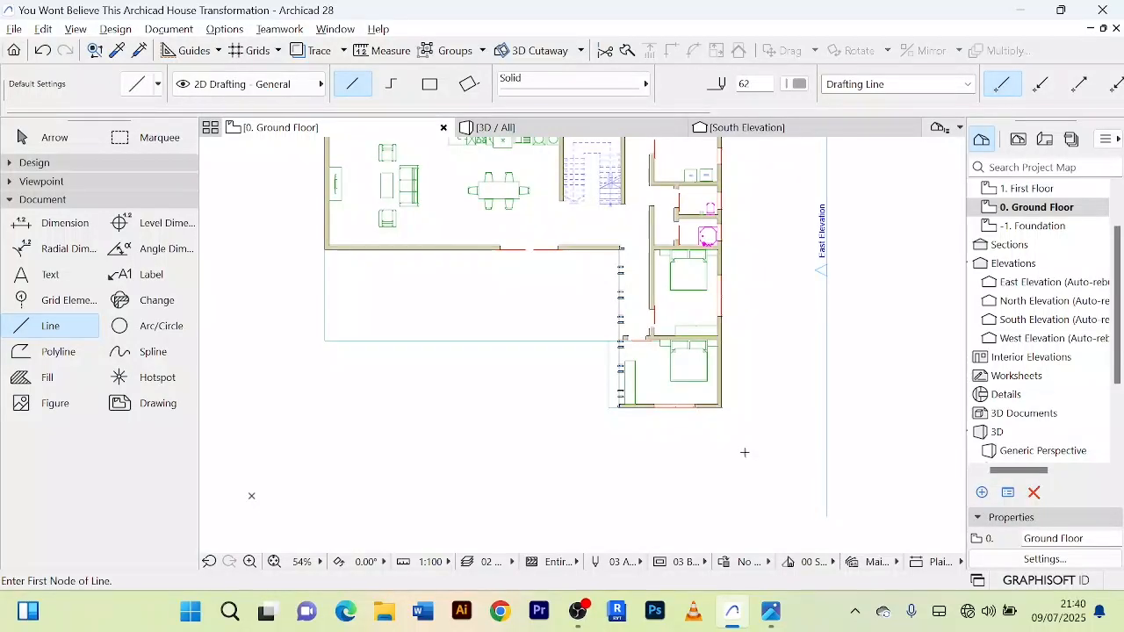
pyautogui.scroll(-2, 744, 452)
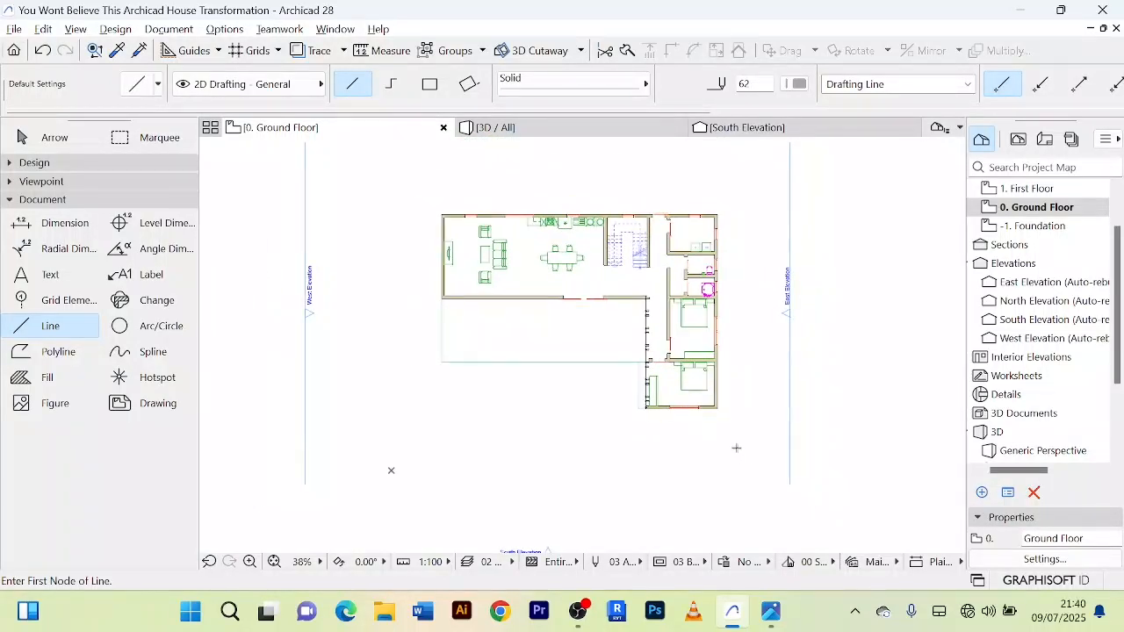
pyautogui.click(737, 447)
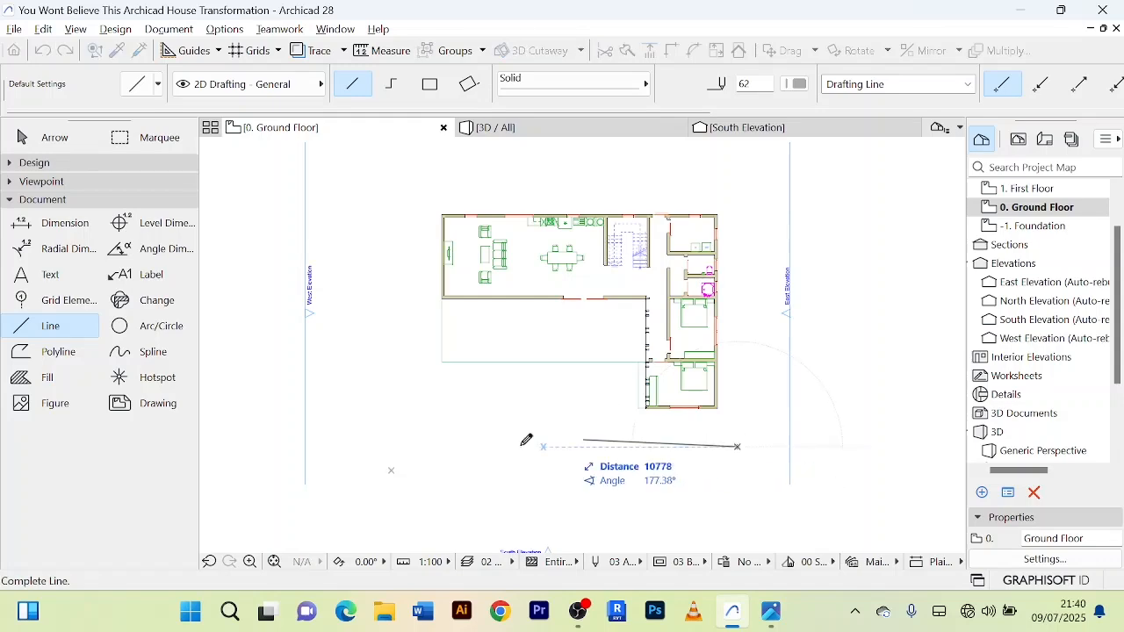
pyautogui.click(355, 446)
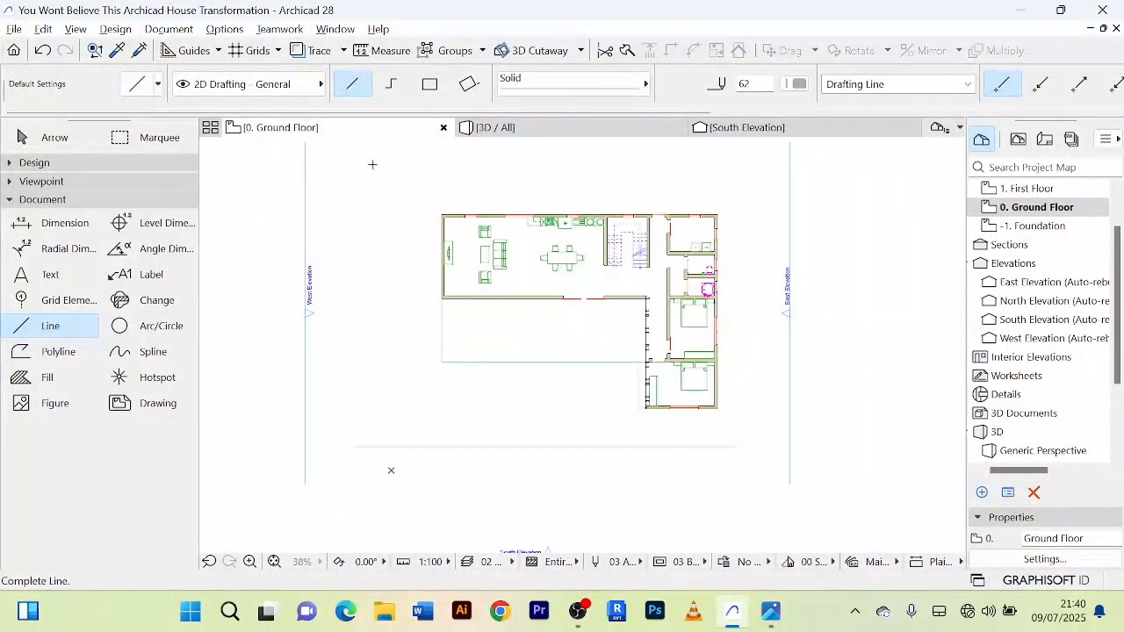
# Step: Add a vertical line west of the house, a horizontal line about 29350 mm long to the north, and a vertical line to the east
pyautogui.click(371, 522)
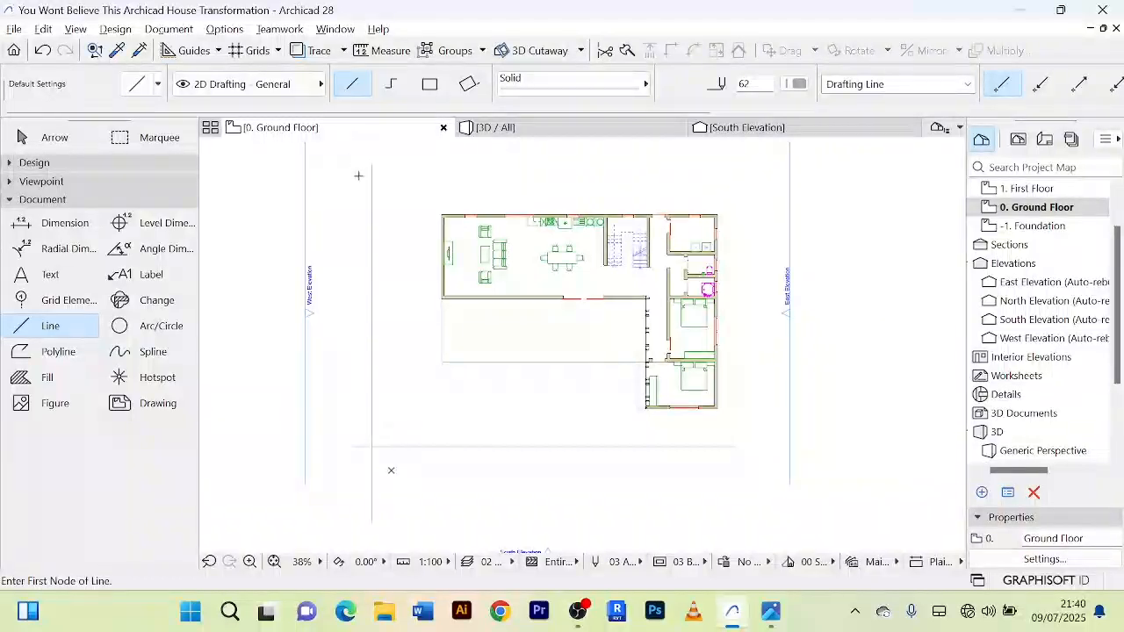
pyautogui.click(358, 176)
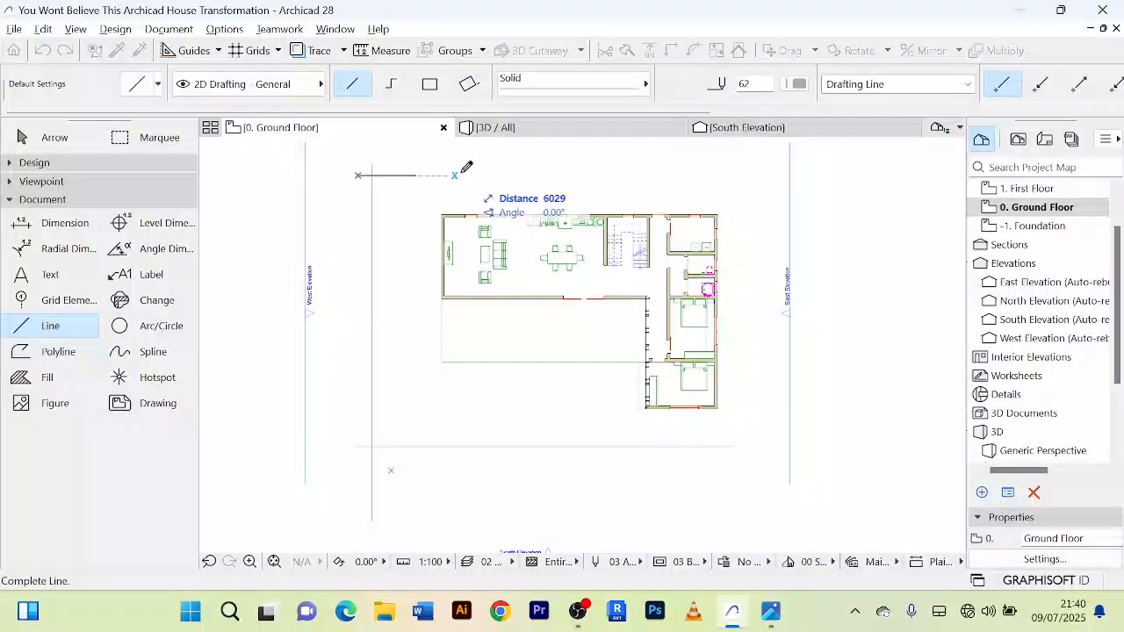
pyautogui.click(776, 175)
pyautogui.click(762, 165)
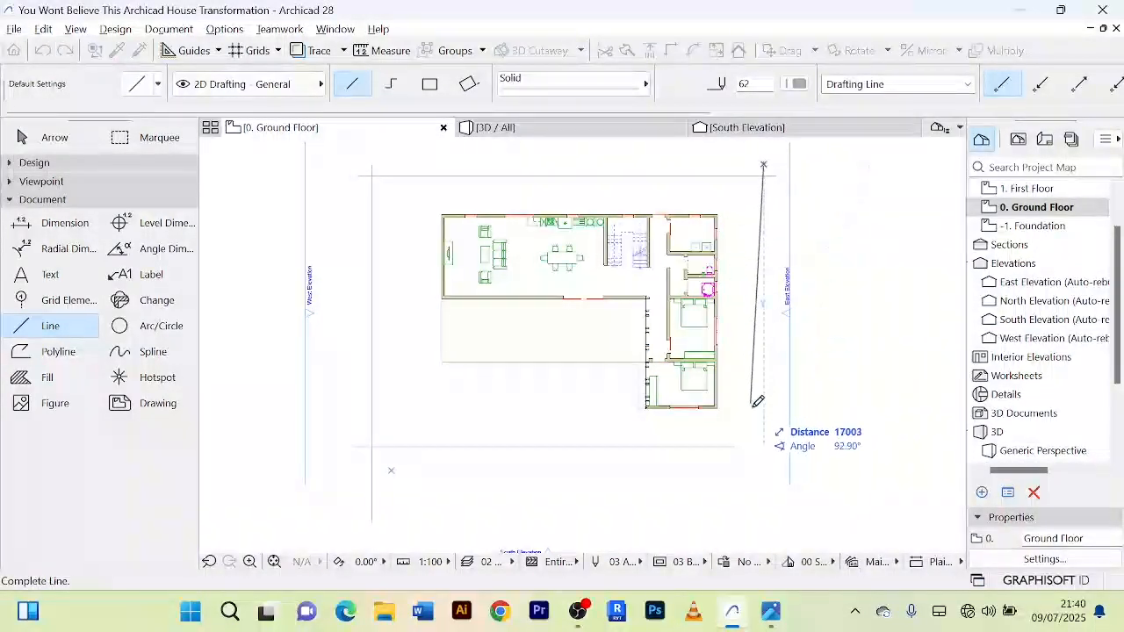
pyautogui.click(763, 495)
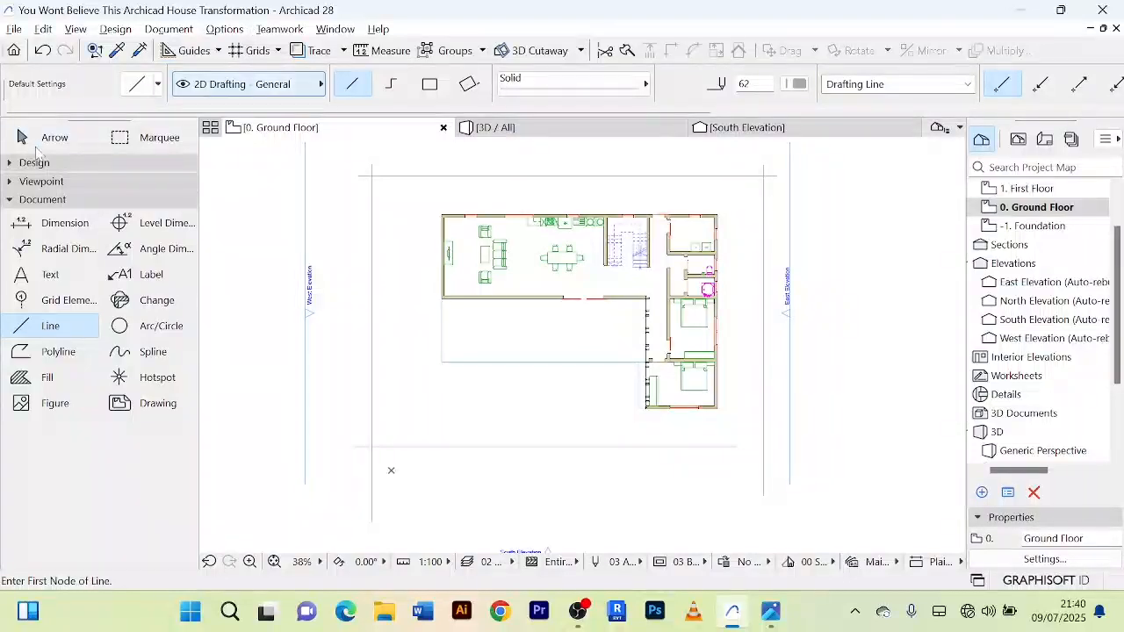
# Step: Intersect the four lines around the house so they meet at the corners as a closed rectangle
pyautogui.click(40, 146)
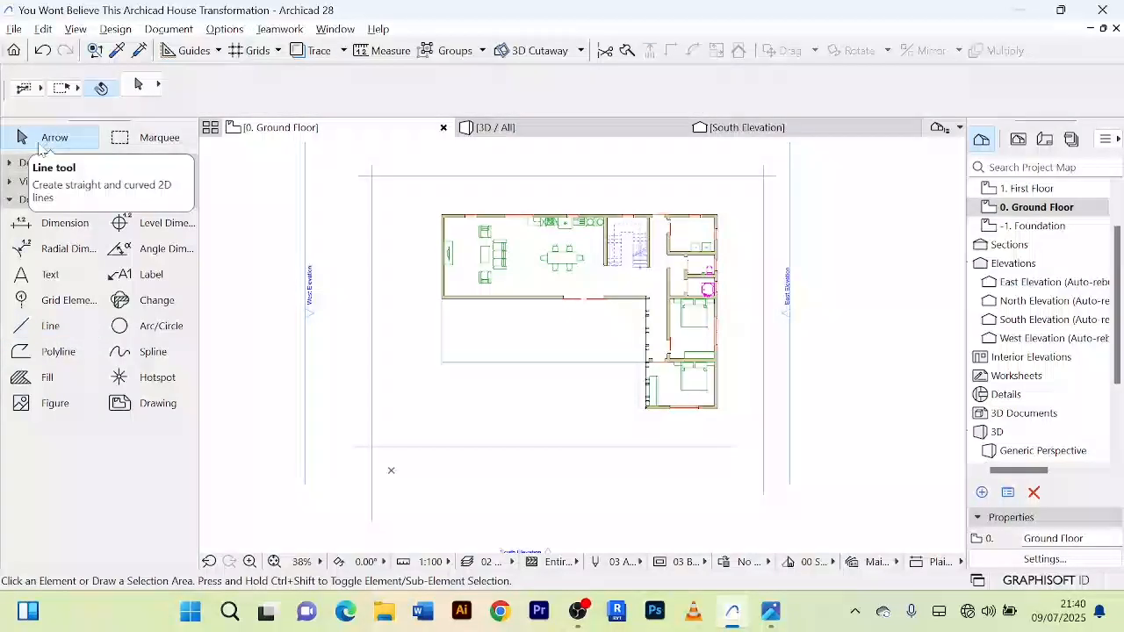
pyautogui.click(763, 452)
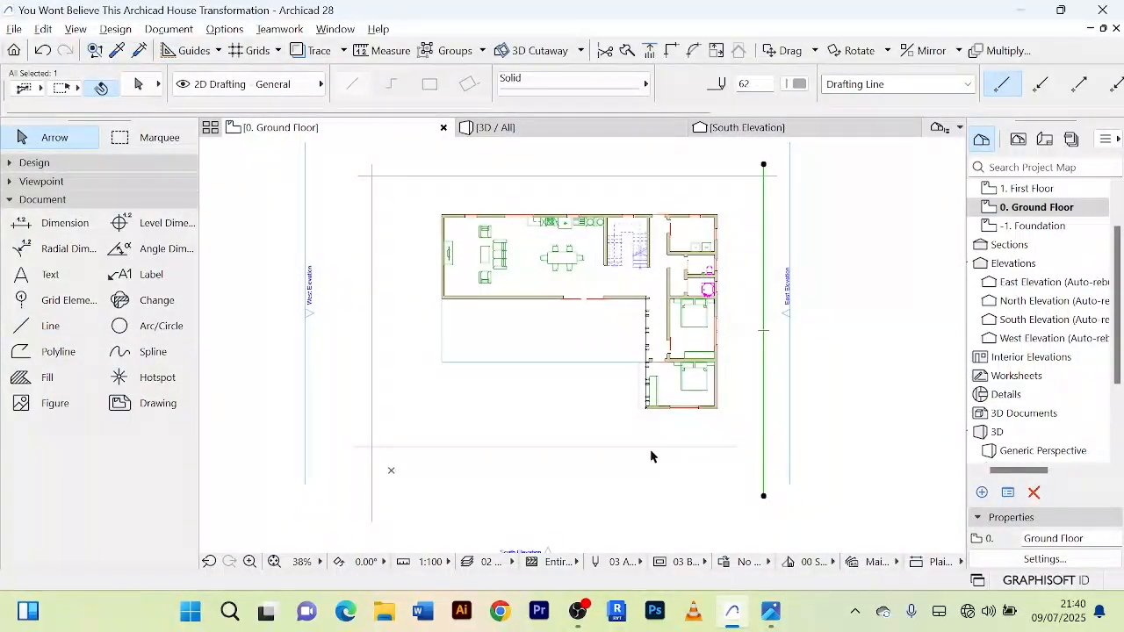
pyautogui.keyDown('shift'); pyautogui.click(650, 448); pyautogui.keyUp('shift')
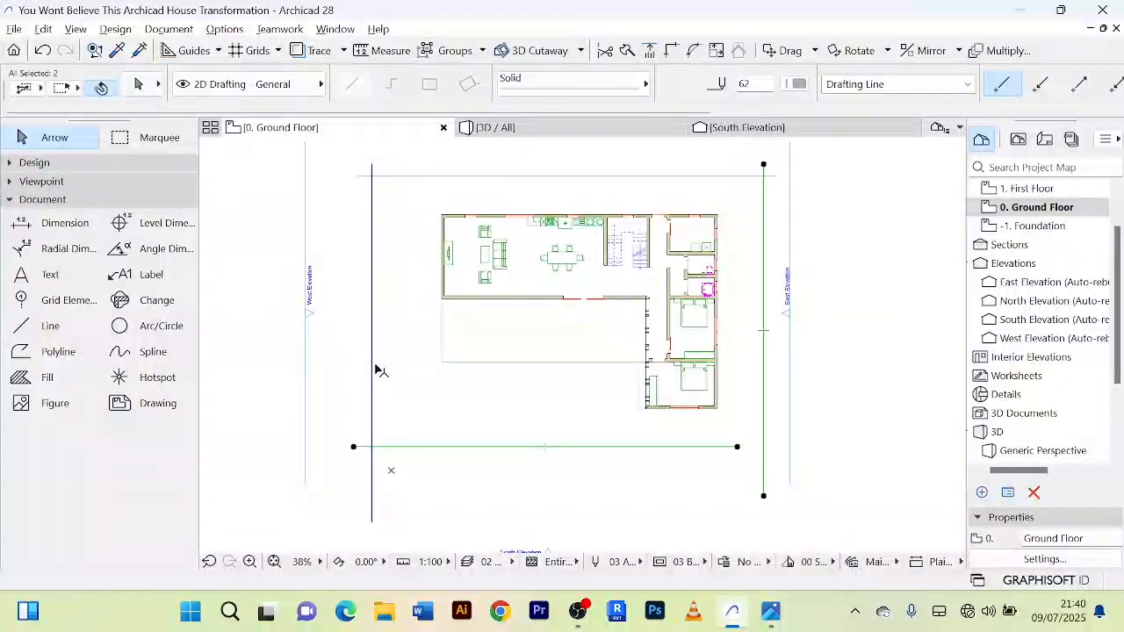
pyautogui.keyDown('shift'); pyautogui.click(510, 176); pyautogui.keyUp('shift')
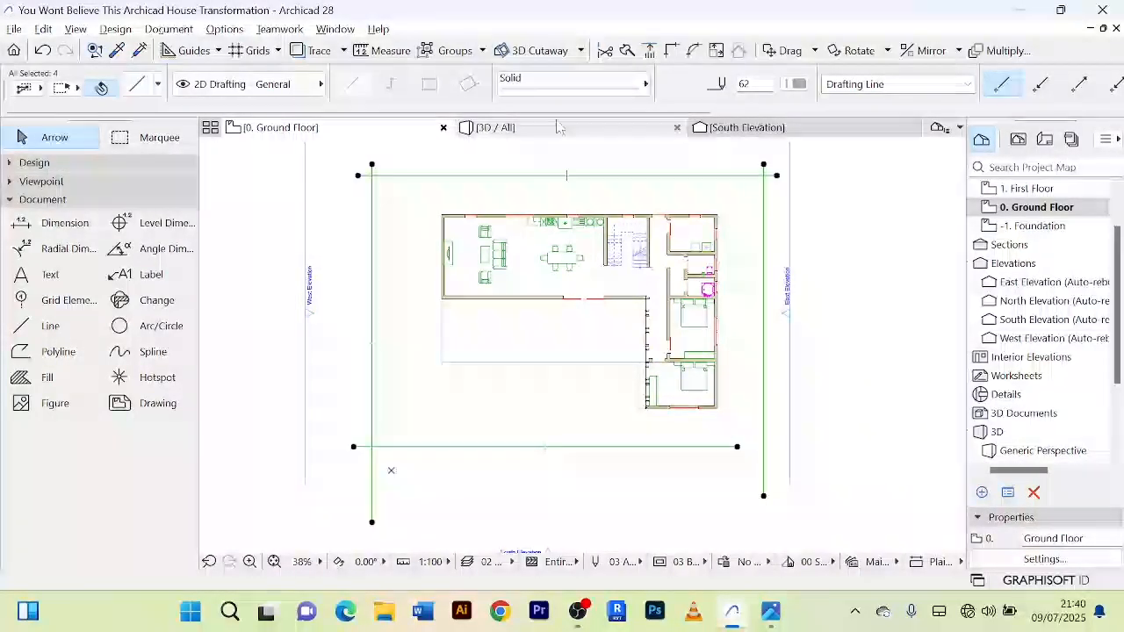
pyautogui.click(673, 51)
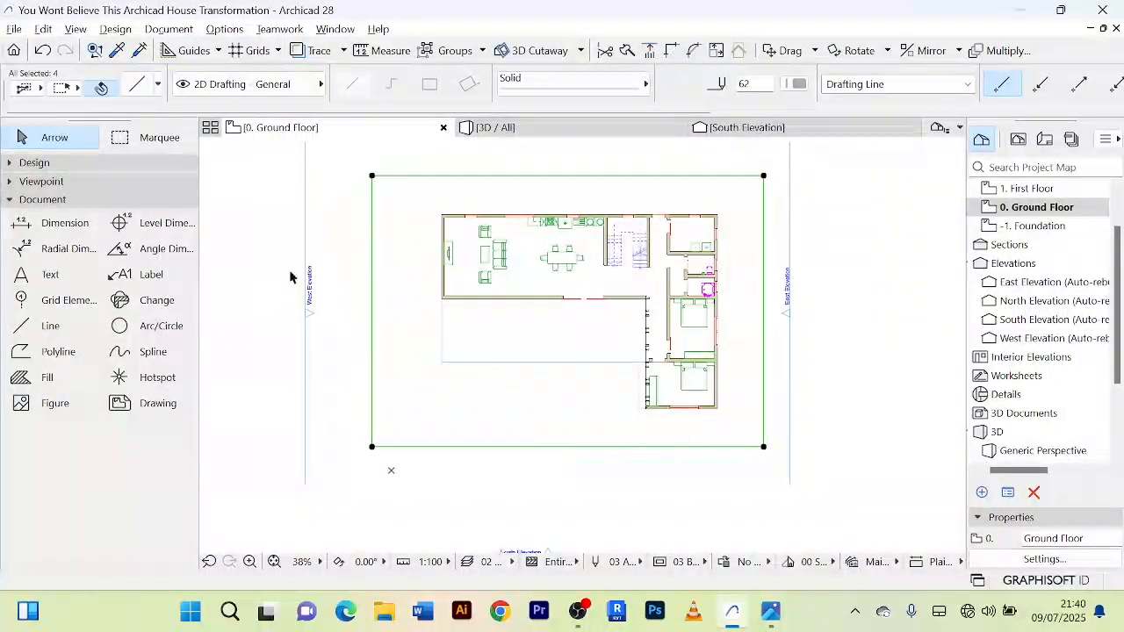
pyautogui.moveTo(658, 491); pyautogui.dragTo(659, 318, button='middle')
pyautogui.click(638, 467)
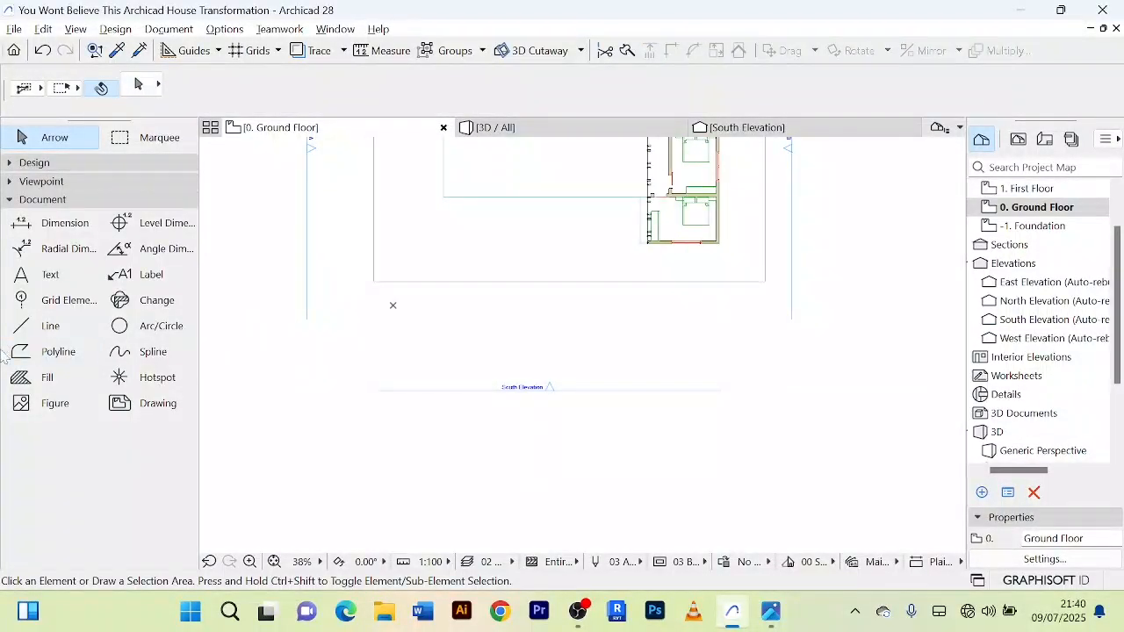
# Step: Draw two slanted lines, about 9170 and 8090 mm long, from just inside the rectangle's south side toward the South Elevation marker
pyautogui.click(27, 330)
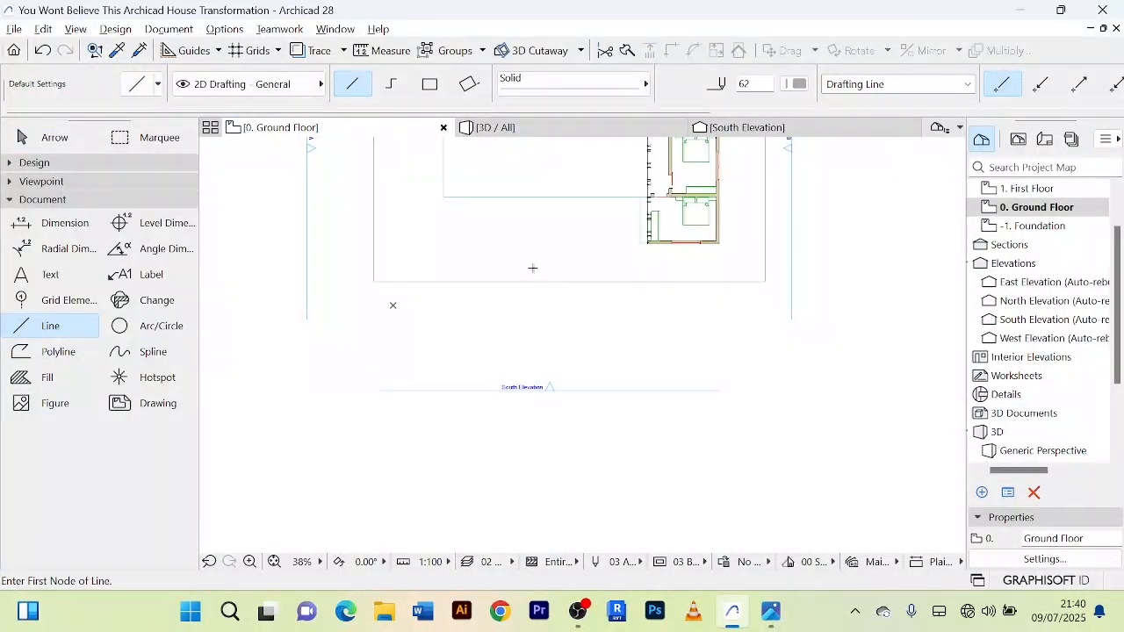
pyautogui.click(531, 267)
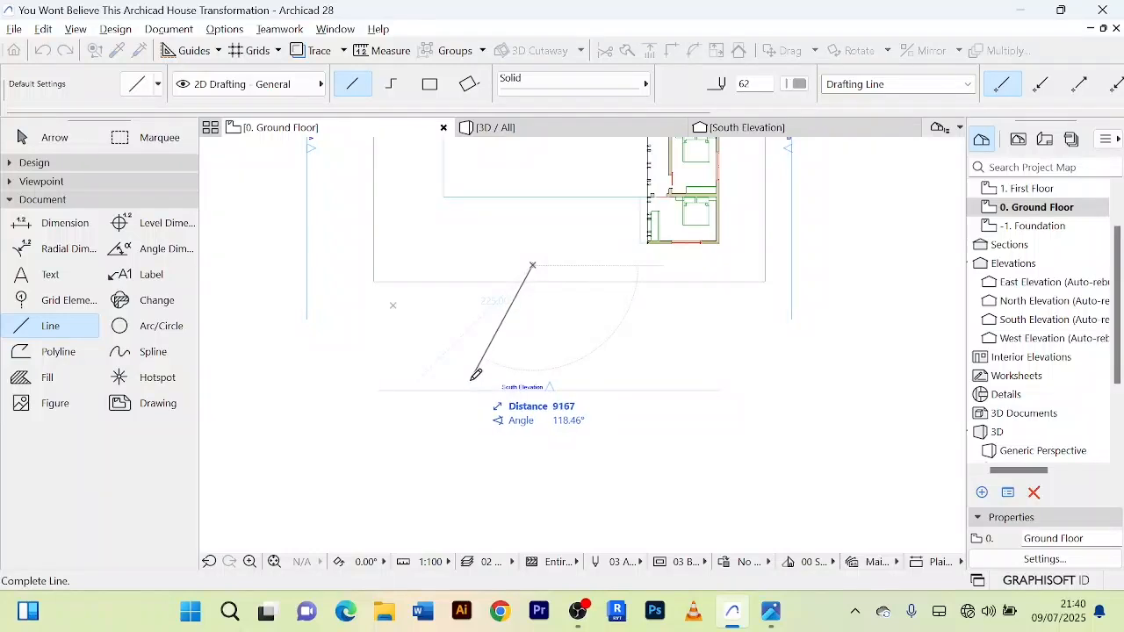
pyautogui.click(474, 378)
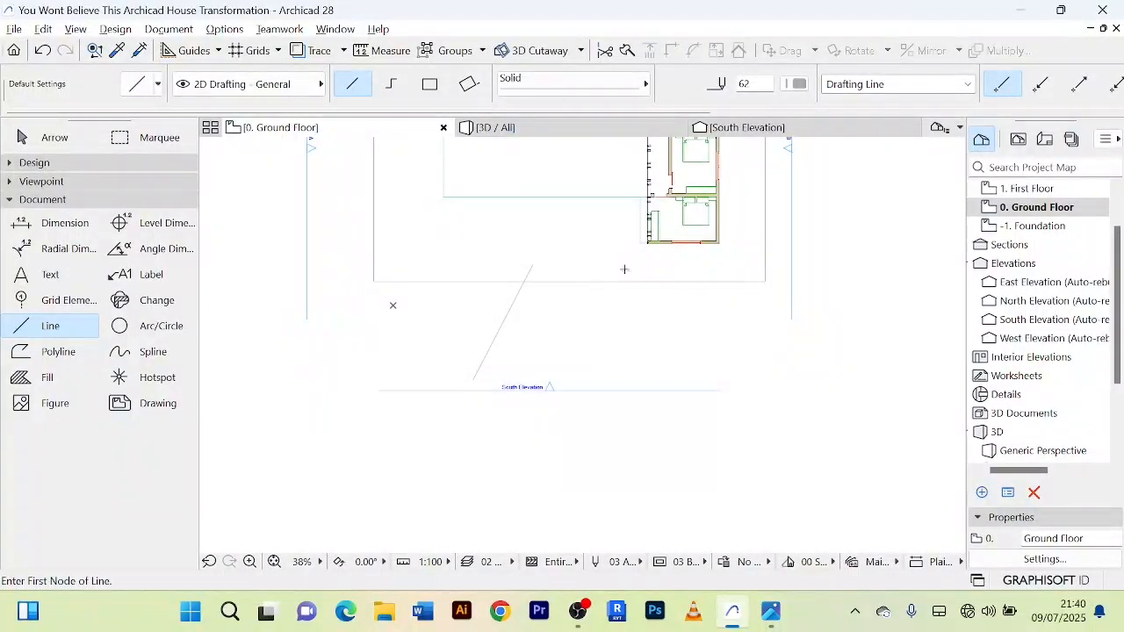
pyautogui.click(636, 274)
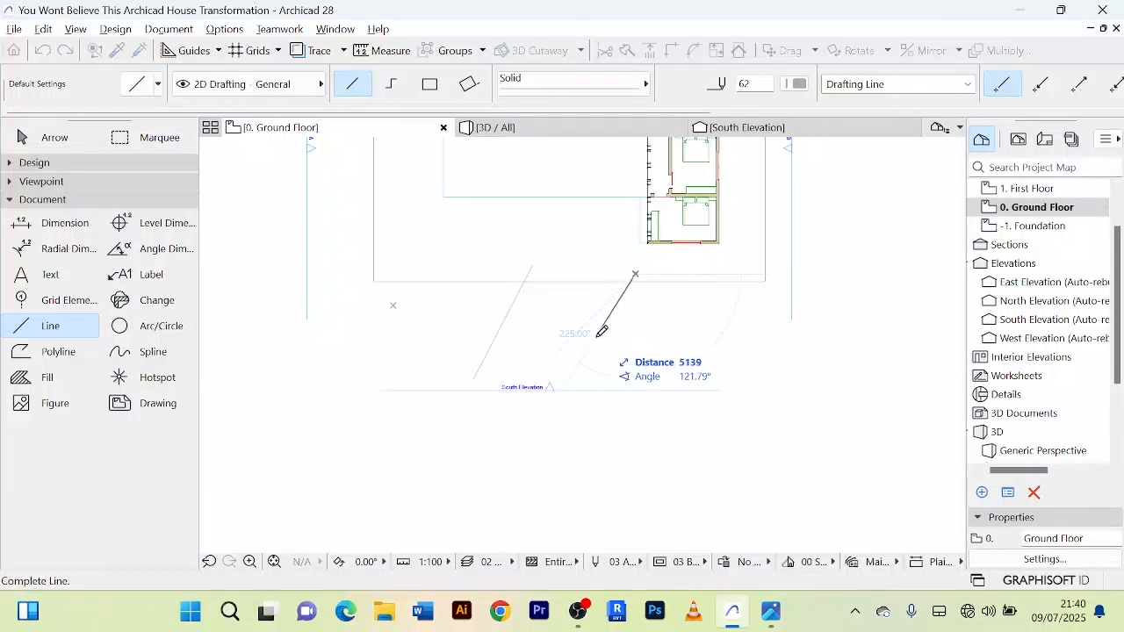
pyautogui.click(614, 382)
# Step: Join the south ends of the two slanted lines with a line about 9300 mm long
pyautogui.scroll(5, 613, 388)
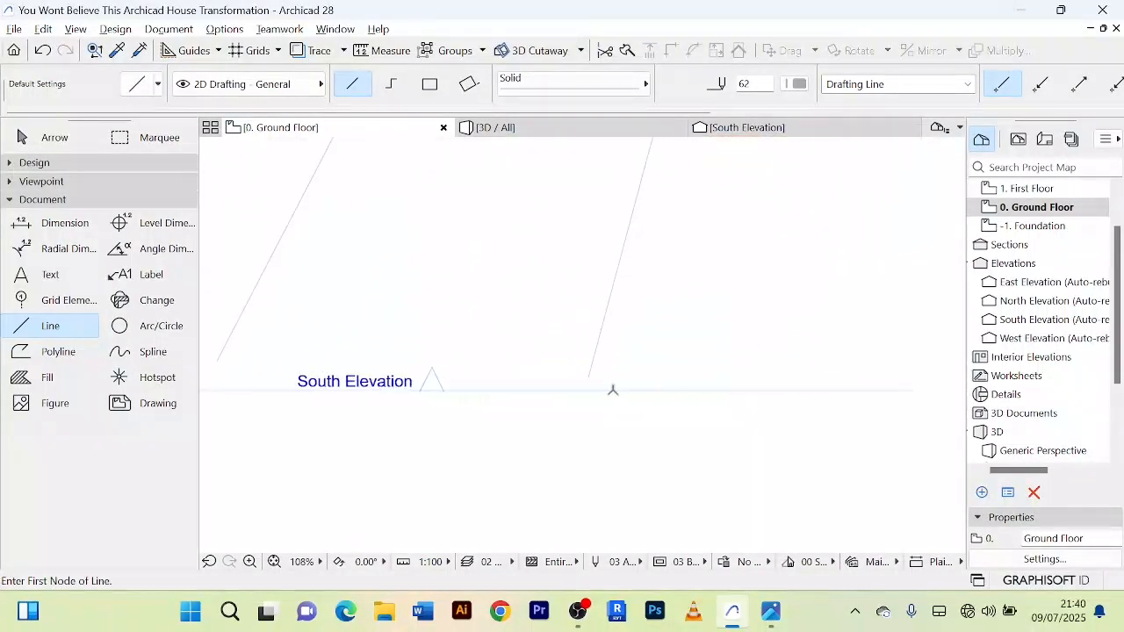
pyautogui.scroll(1, 604, 384)
pyautogui.click(593, 376)
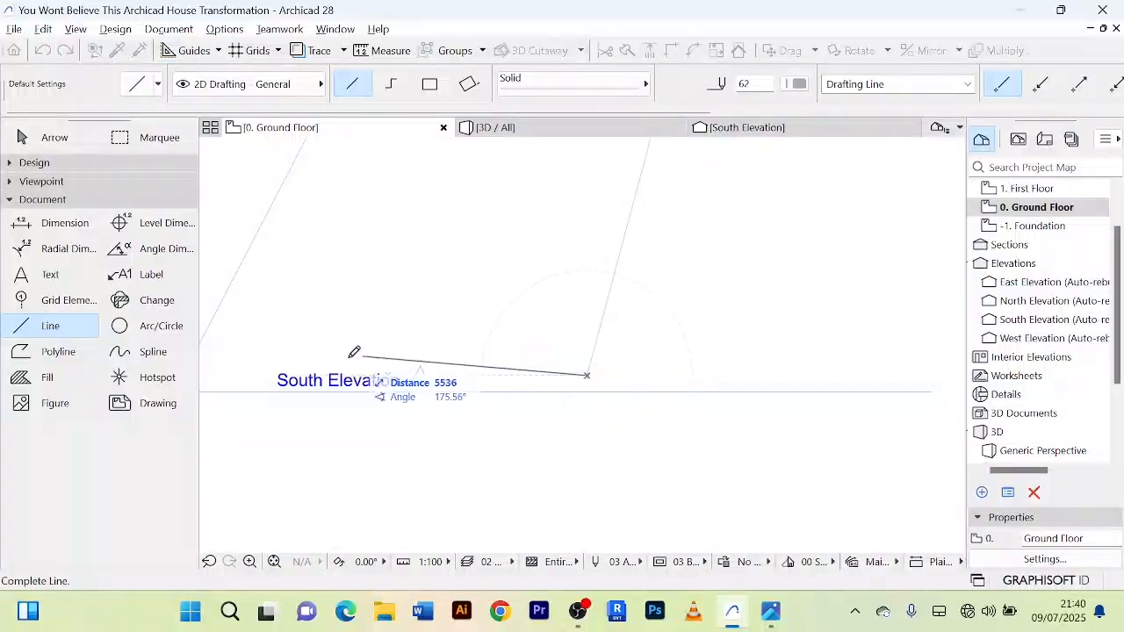
pyautogui.scroll(-5, 351, 351)
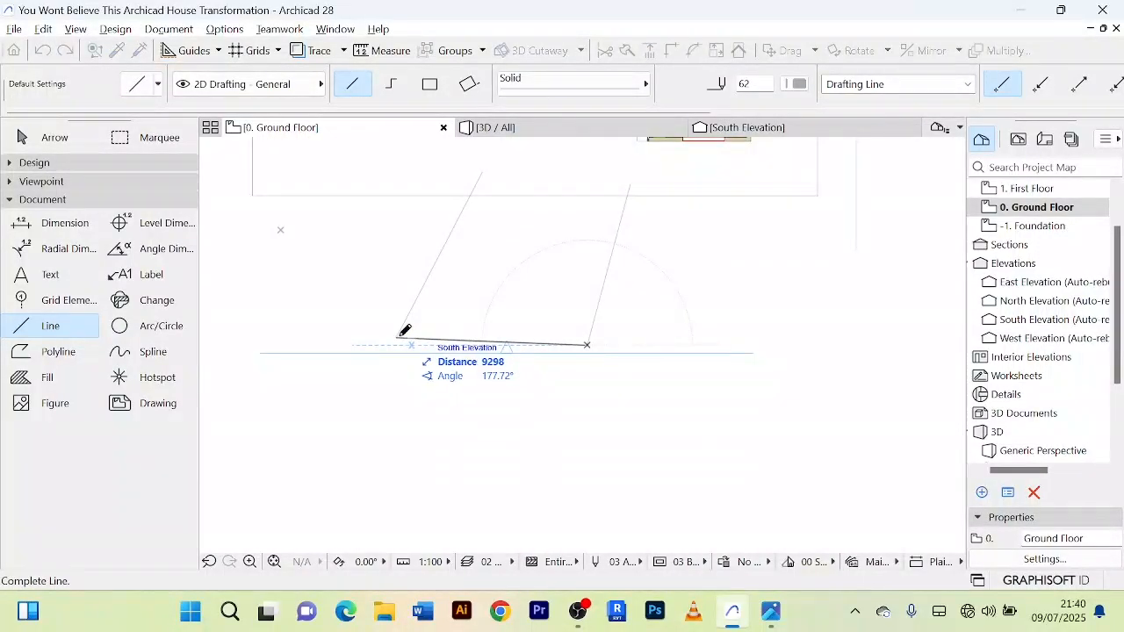
pyautogui.click(396, 337)
# Step: Nudge the South Elevation marker further south, well clear of the slanted outline
pyautogui.click(39, 138)
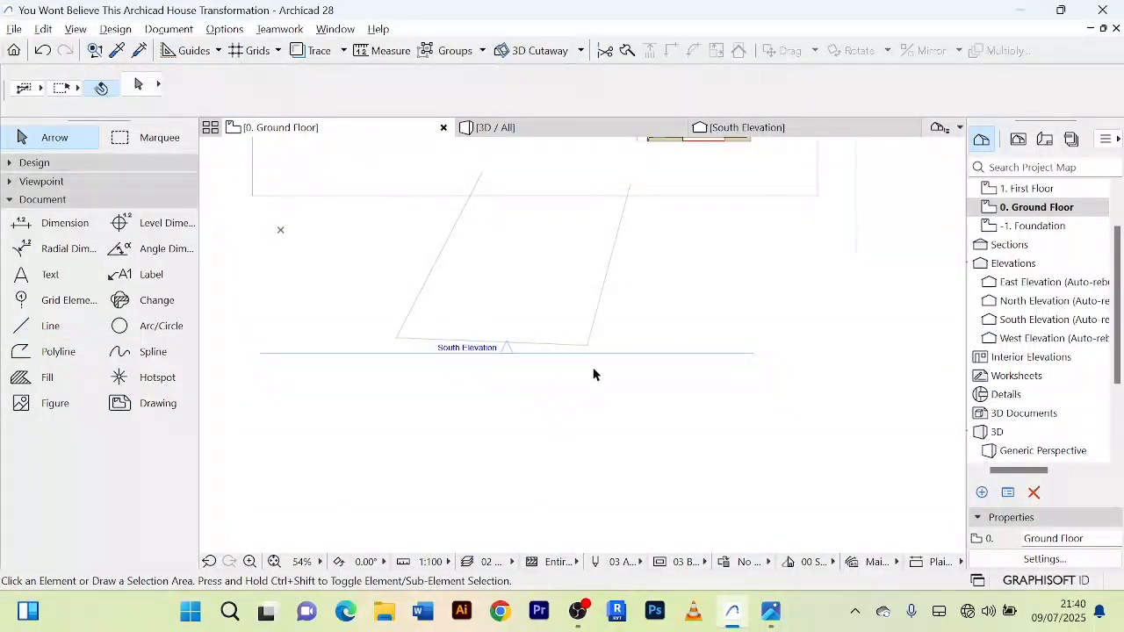
pyautogui.click(625, 355)
pyautogui.scroll(-3, 582, 466)
pyautogui.moveTo(582, 466); pyautogui.dragTo(569, 436, button='middle')
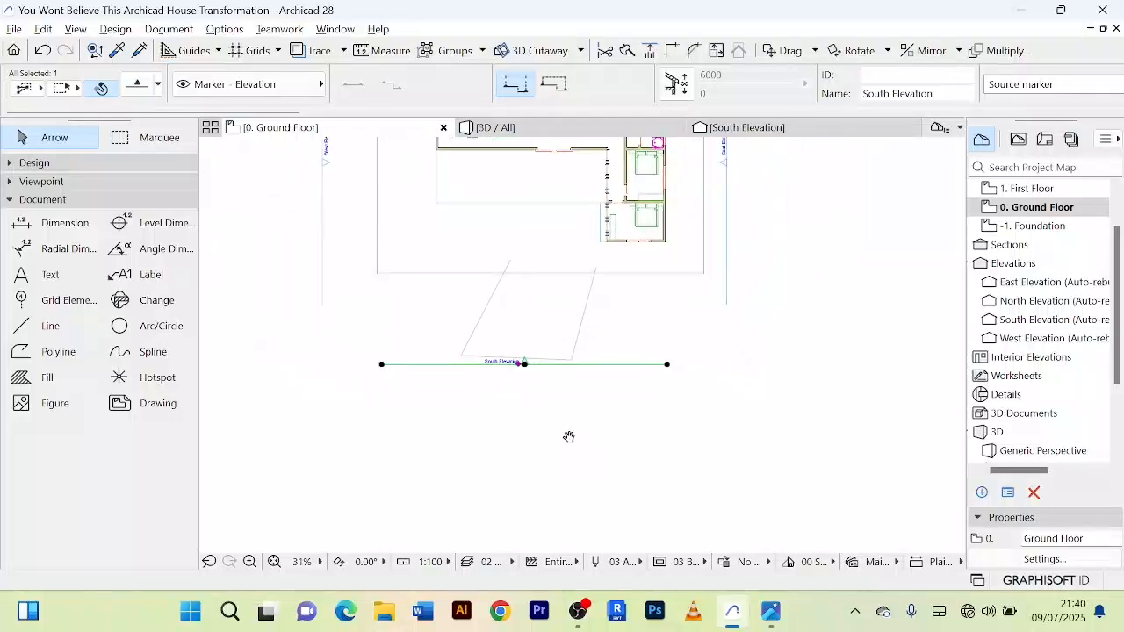
pyautogui.hotkey('shift', 'Down')
pyautogui.hotkey('shift', 'Down')
pyautogui.hotkey('shift', 'Down')
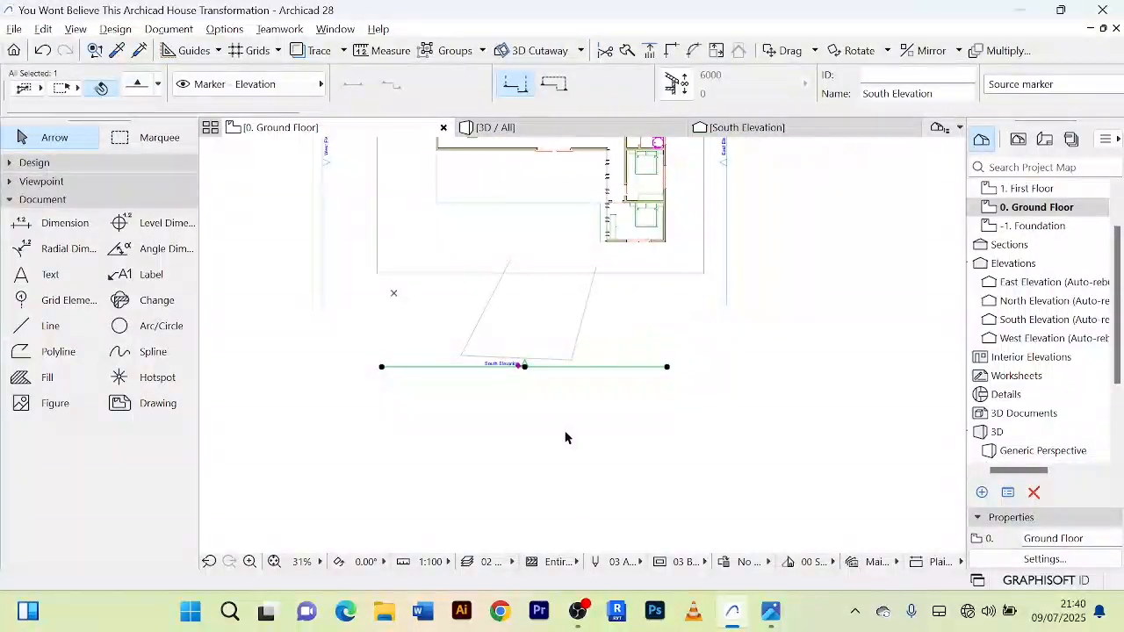
pyautogui.hotkey('shift', 'Down')
pyautogui.hotkey('shift', 'Down')
pyautogui.hotkey('shift', 'Down')
pyautogui.hotkey('shift', 'Down')
pyautogui.hotkey('shift', 'Down')
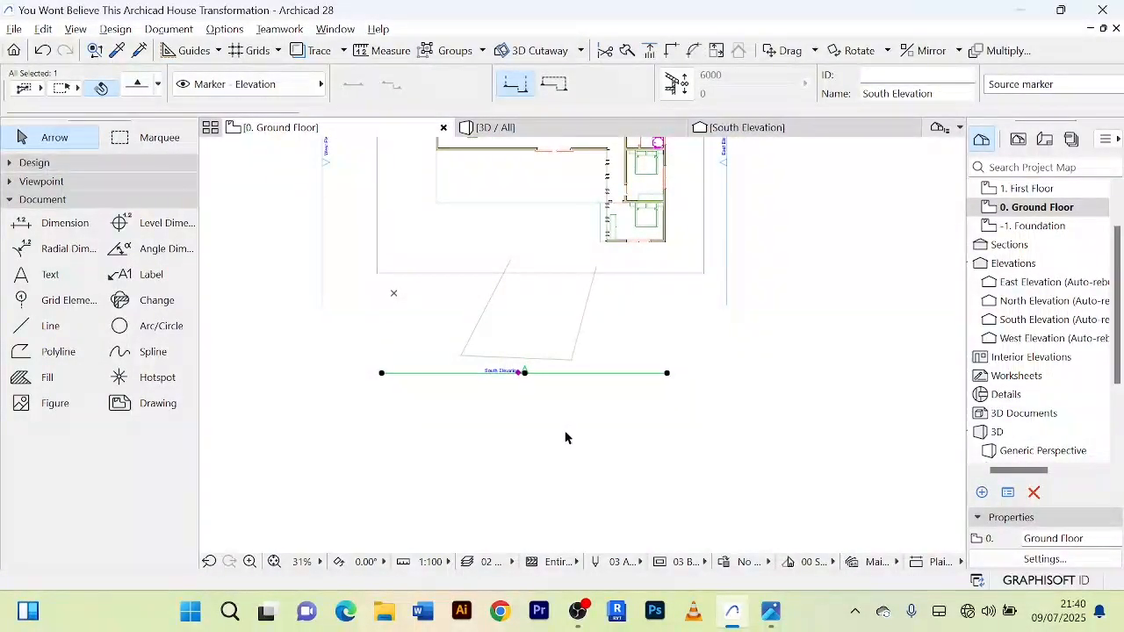
pyautogui.hotkey('shift', 'Down')
pyautogui.hotkey('shift', 'Down')
pyautogui.hotkey('shift', 'Down')
pyautogui.hotkey('shift', 'Down')
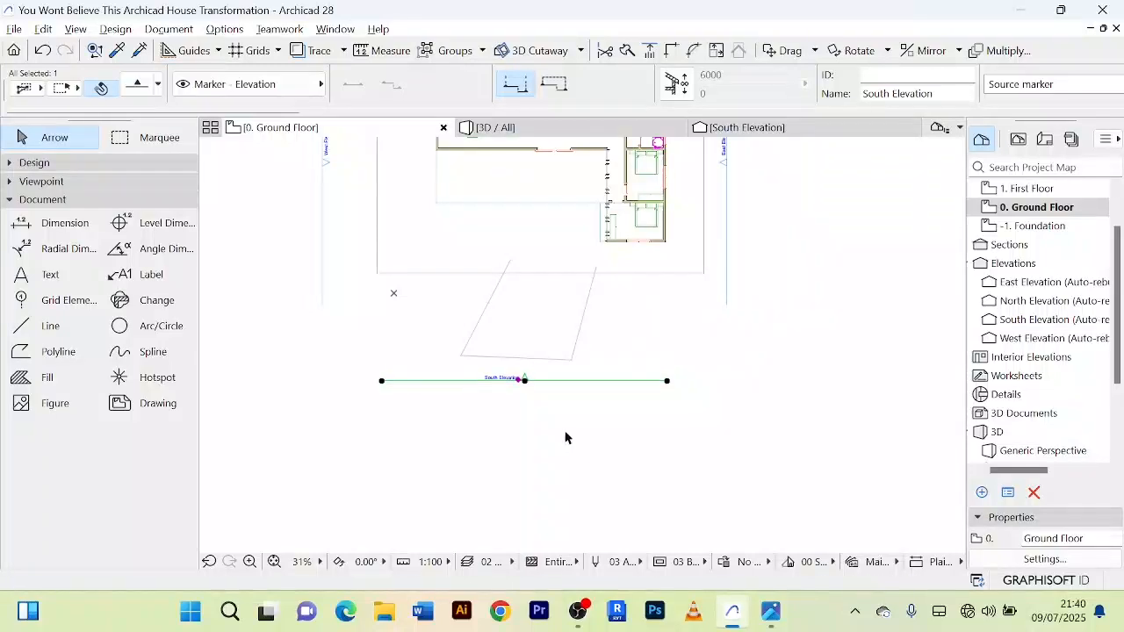
pyautogui.hotkey('shift', 'Down')
pyautogui.hotkey('shift', 'Down')
pyautogui.hotkey('shift', 'Down')
pyautogui.hotkey('shift', 'Down')
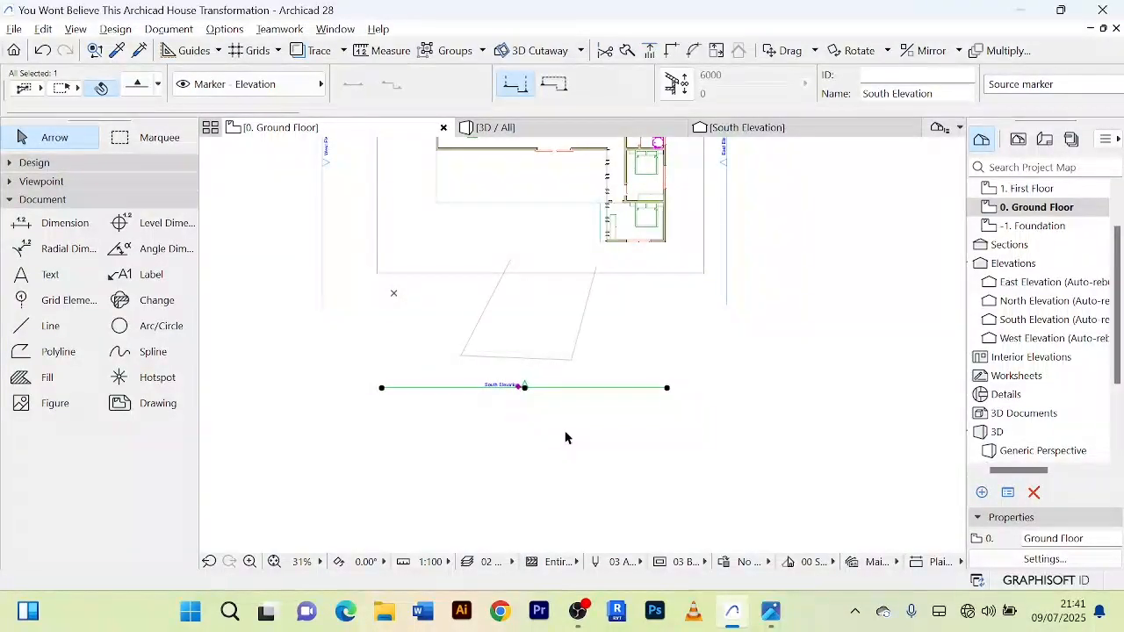
pyautogui.hotkey('shift', 'Down')
pyautogui.hotkey('shift', 'Down')
pyautogui.hotkey('shift', 'Down')
pyautogui.hotkey('shift', 'Down')
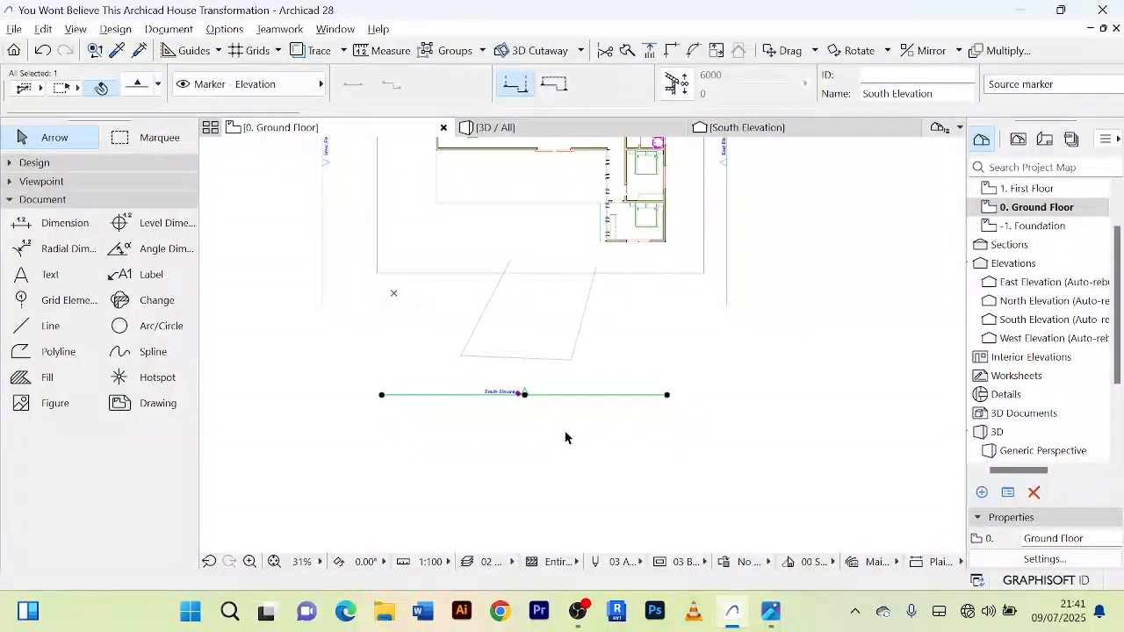
pyautogui.hotkey('shift', 'Down')
pyautogui.hotkey('shift', 'Down')
pyautogui.hotkey('shift', 'Down')
pyautogui.hotkey('shift', 'Down')
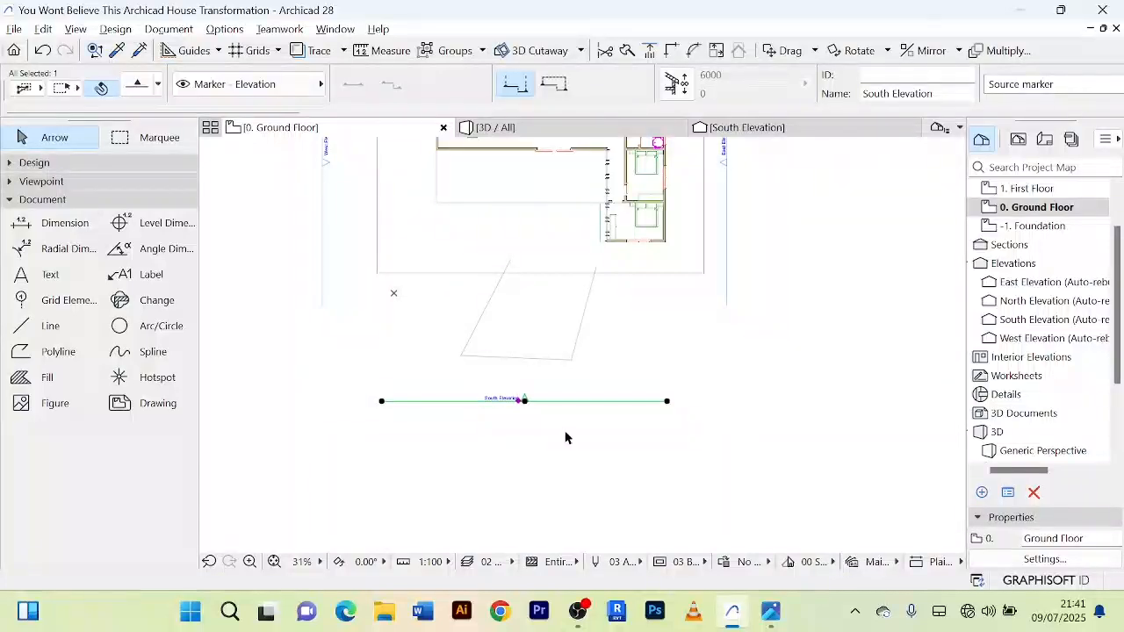
pyautogui.hotkey('shift', 'Down')
pyautogui.hotkey('shift', 'Down')
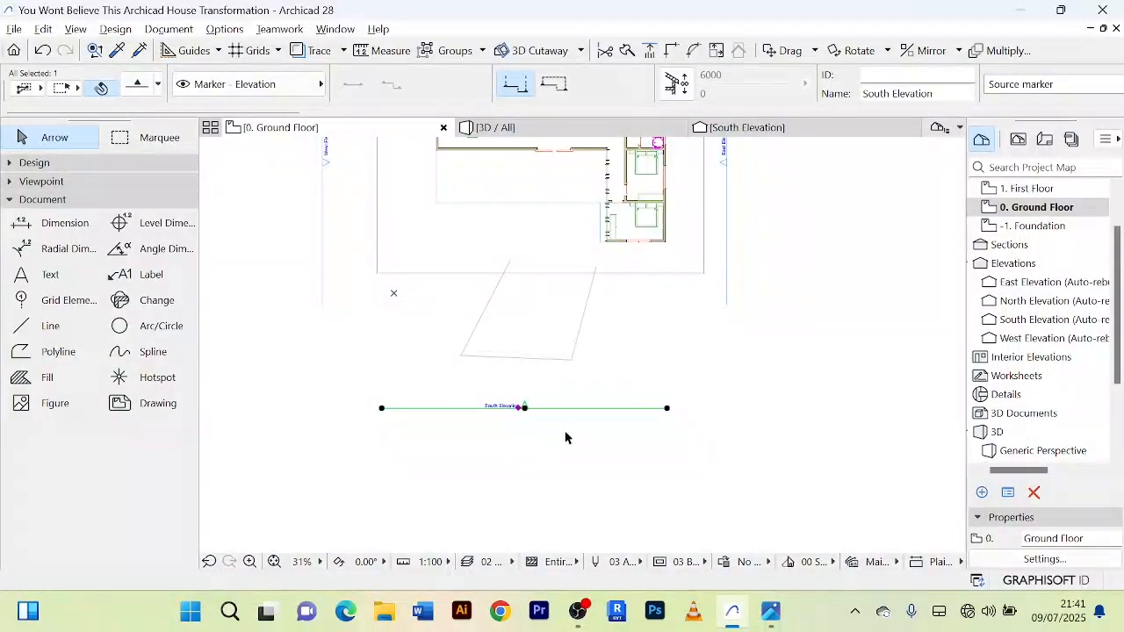
pyautogui.scroll(-3, 700, 429)
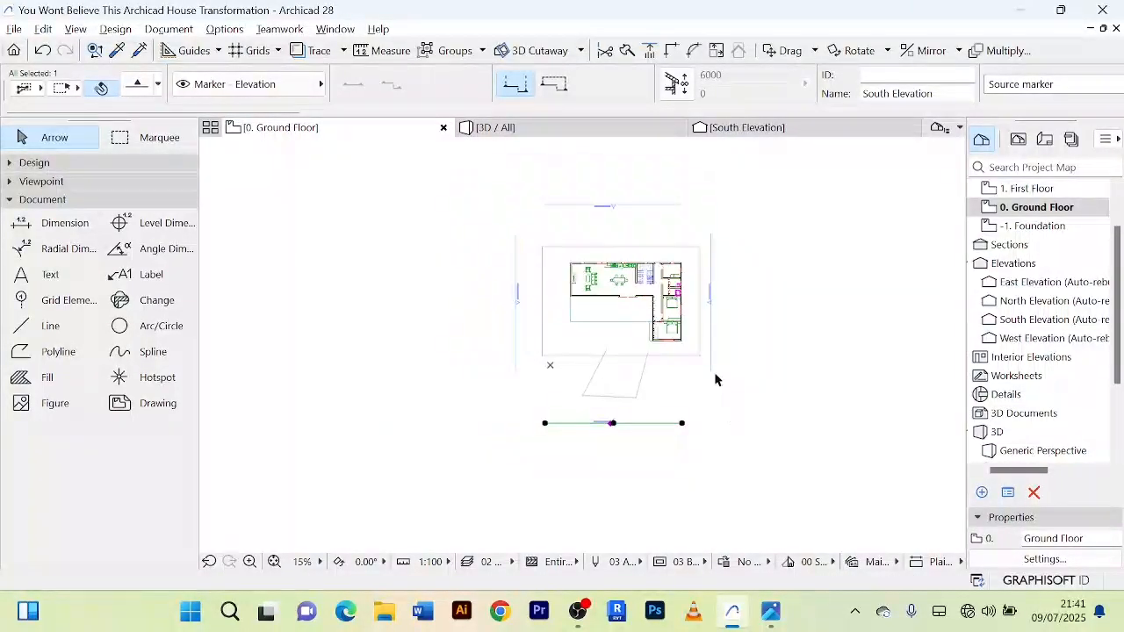
# Step: Stretch the north end of the western slanted line up to the horizontal outline south of the living area, making it about 13640 mm long
pyautogui.scroll(3, 614, 339)
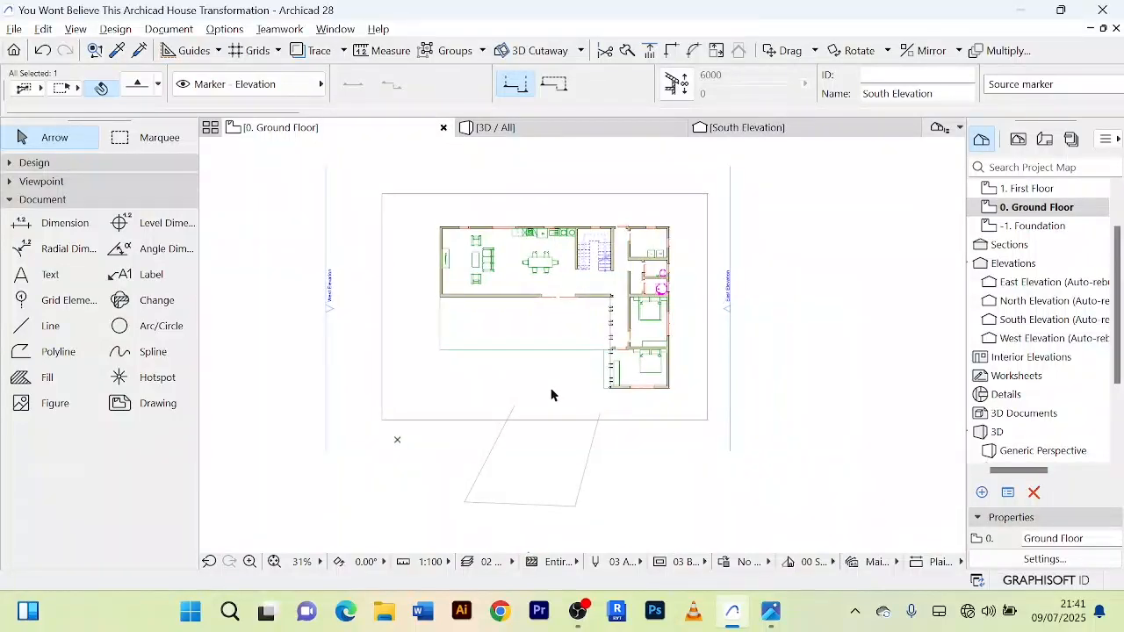
pyautogui.scroll(3, 551, 392)
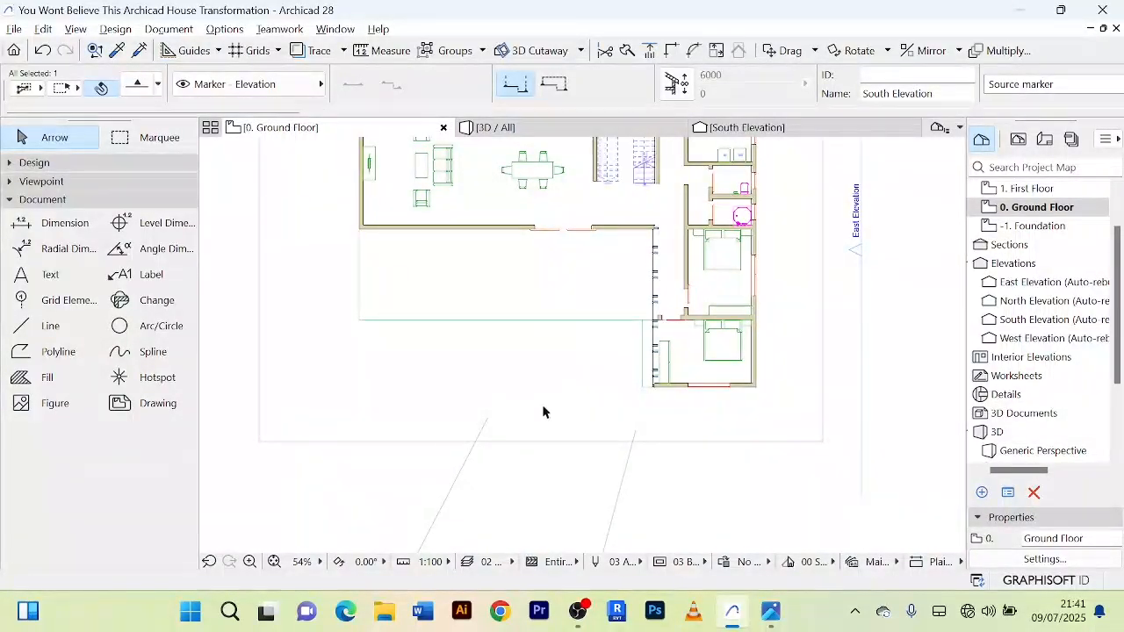
pyautogui.scroll(-1, 543, 408)
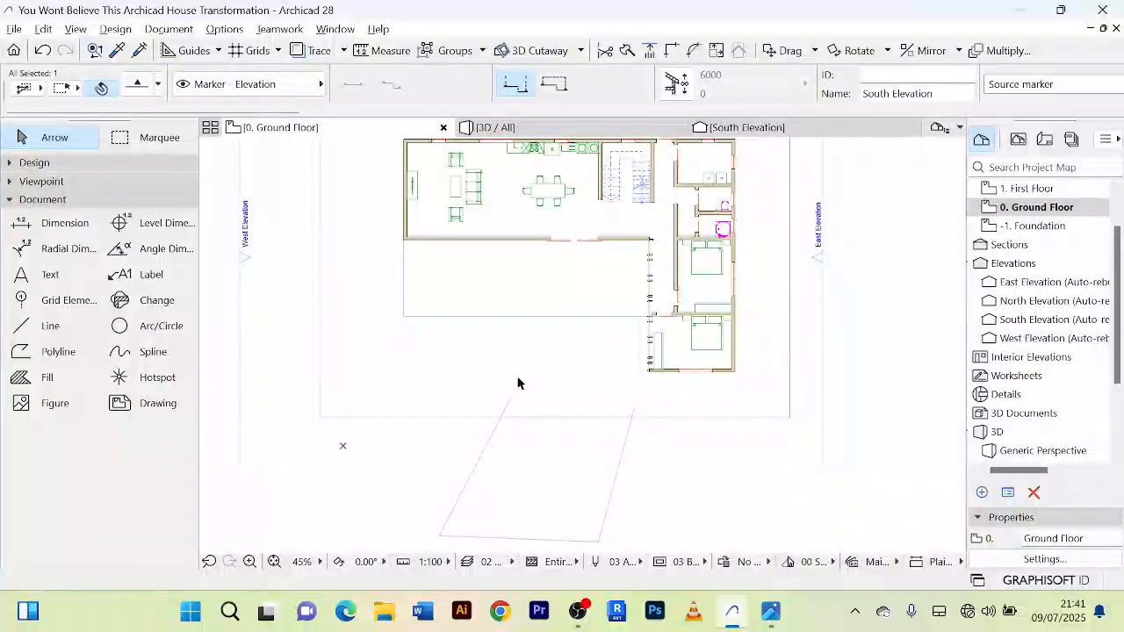
pyautogui.scroll(-2, 531, 444)
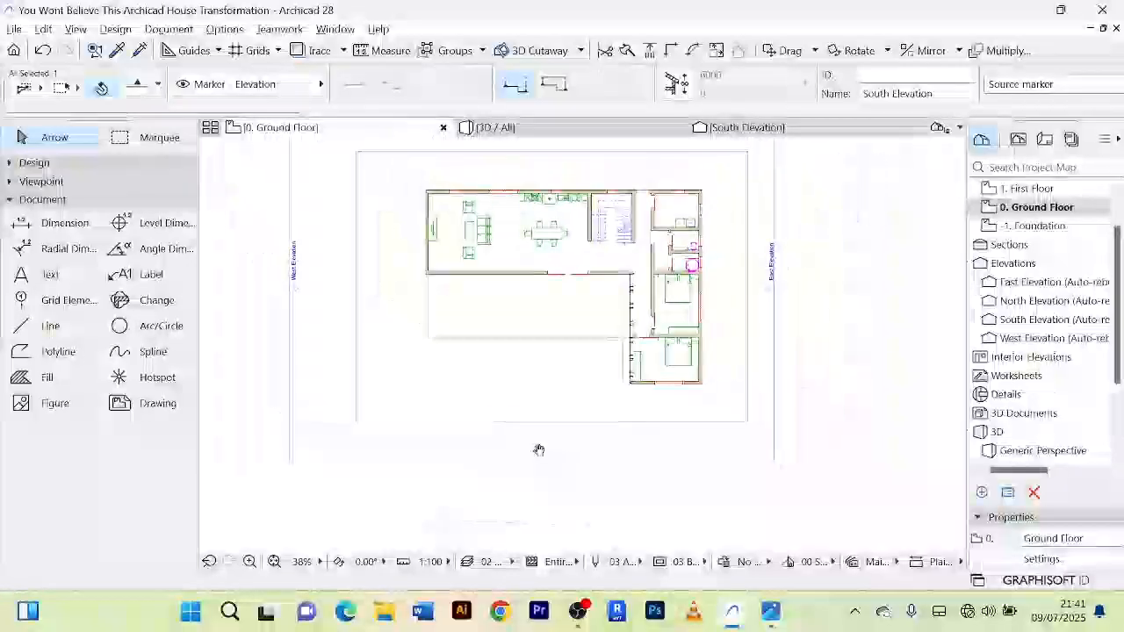
pyautogui.scroll(3, 528, 406)
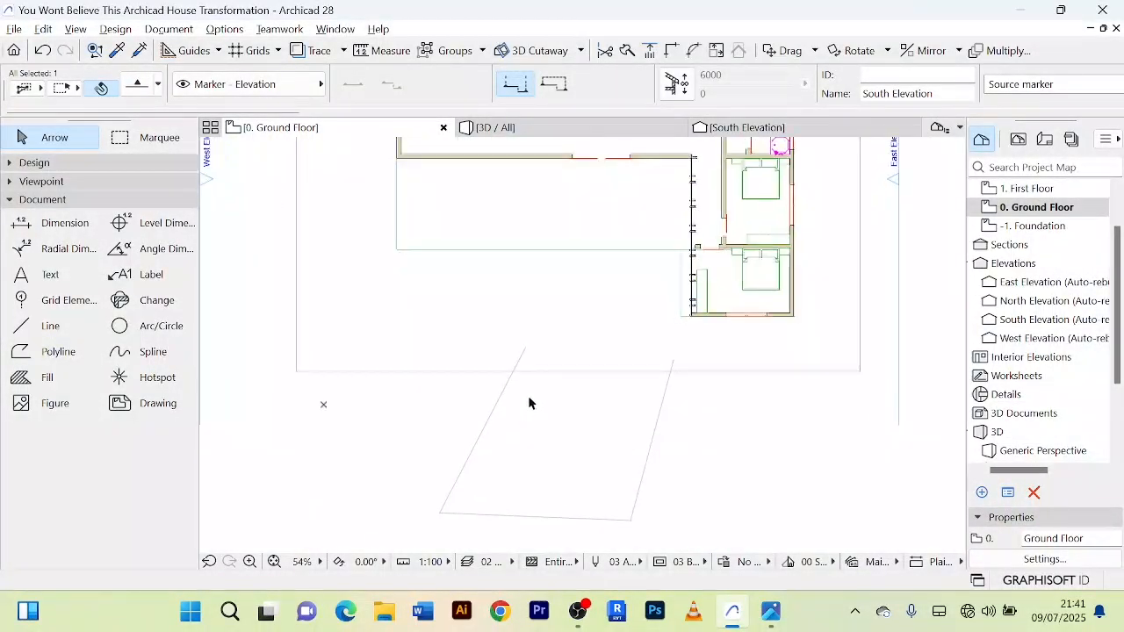
pyautogui.scroll(-3, 619, 403)
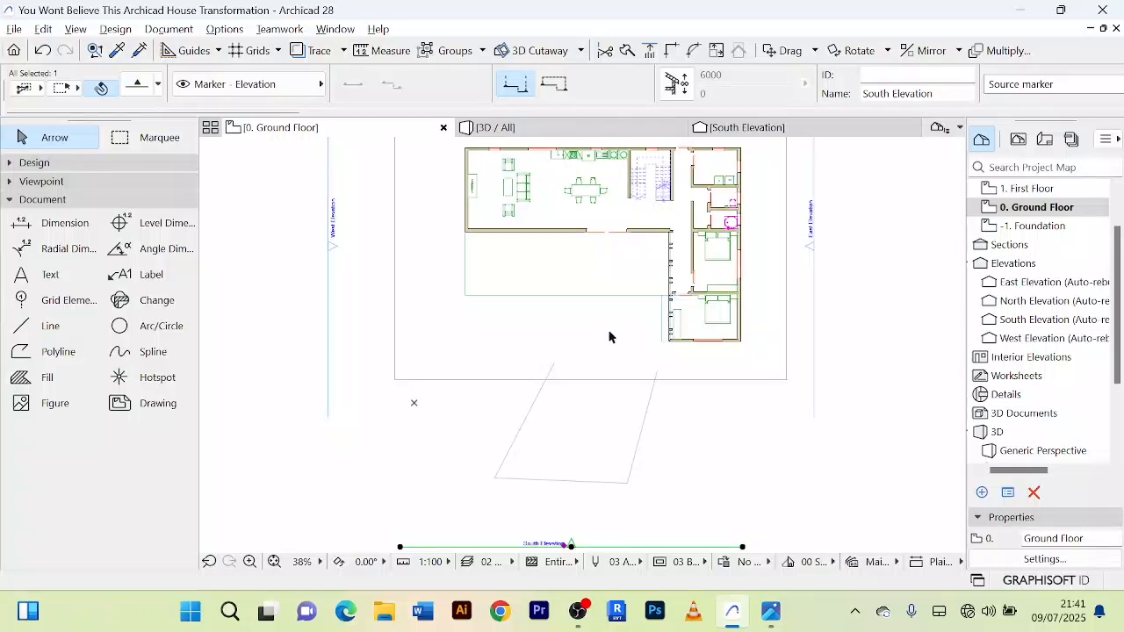
pyautogui.scroll(3, 562, 364)
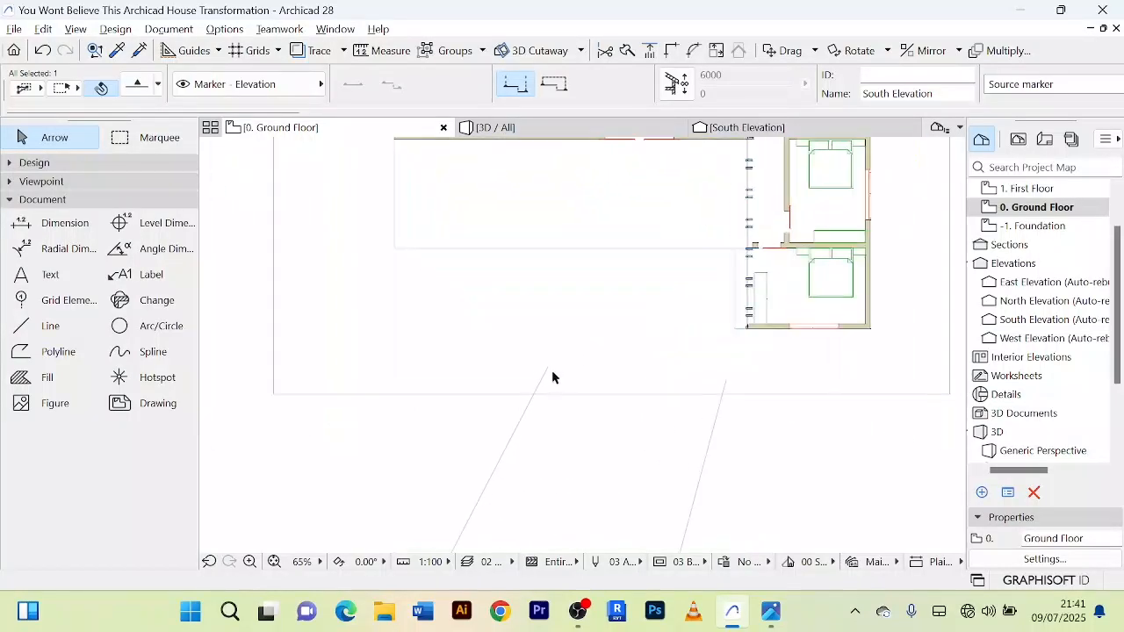
pyautogui.click(546, 372)
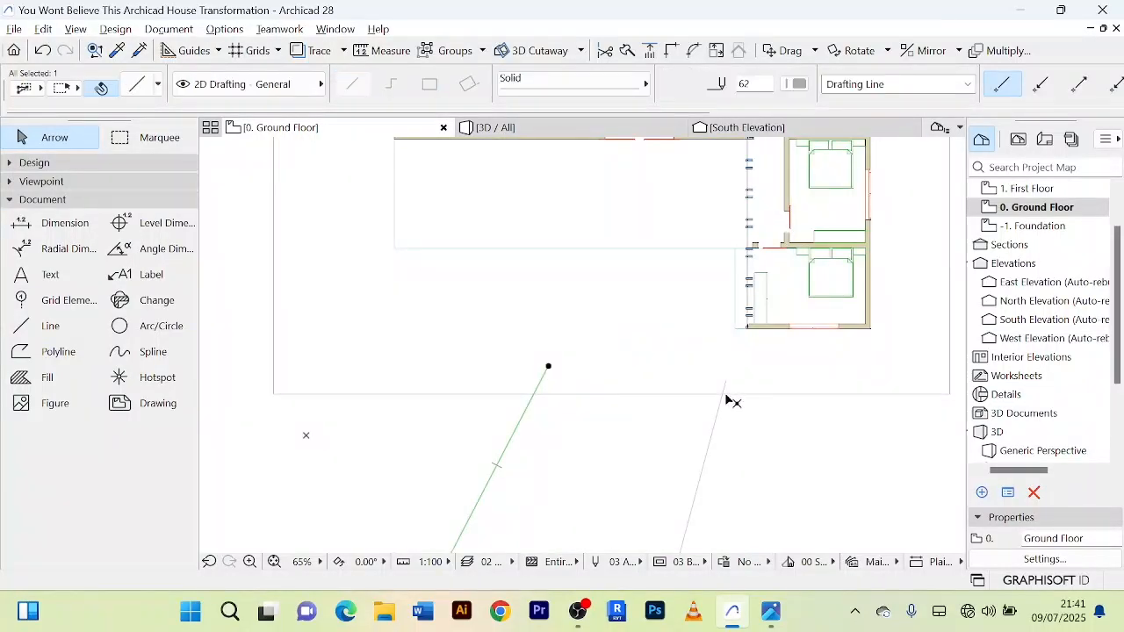
pyautogui.click(716, 415)
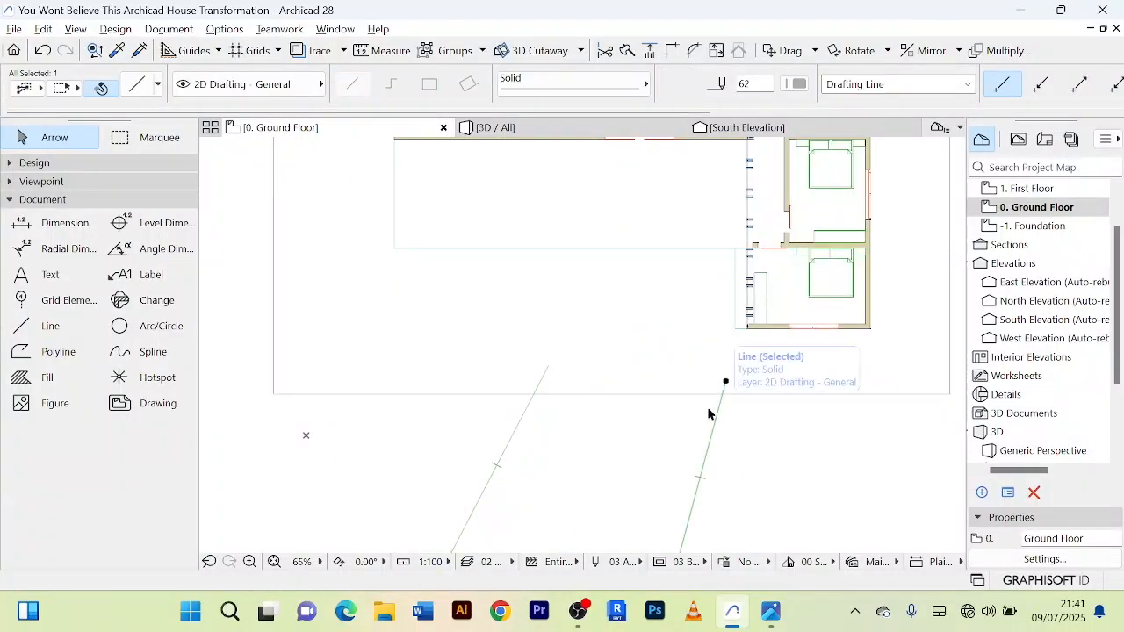
pyautogui.click(547, 367)
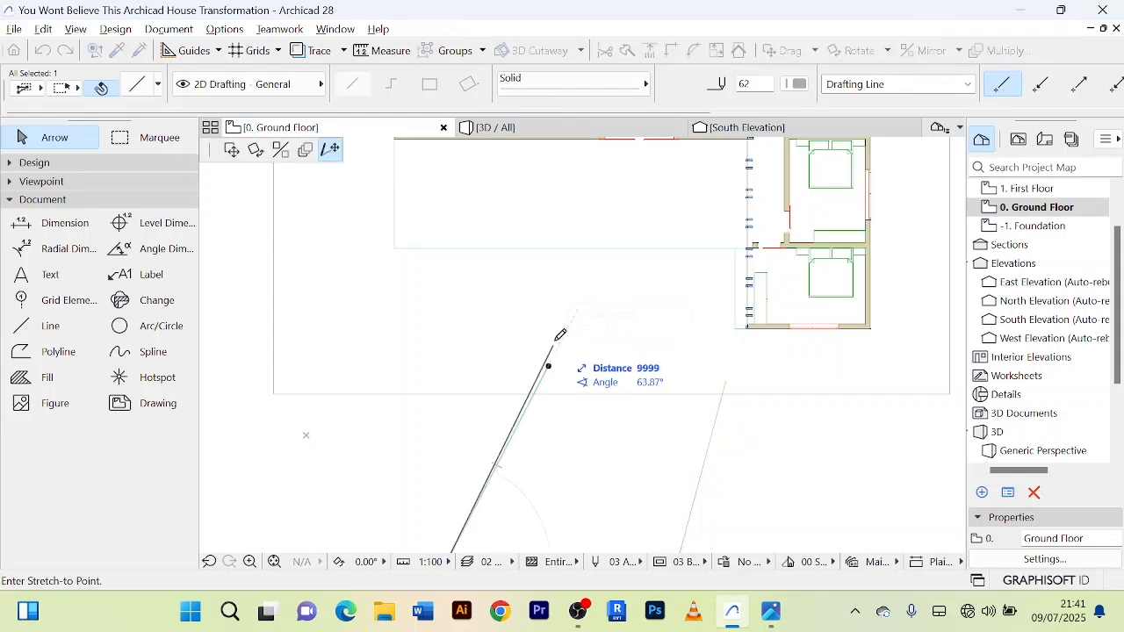
pyautogui.click(554, 248)
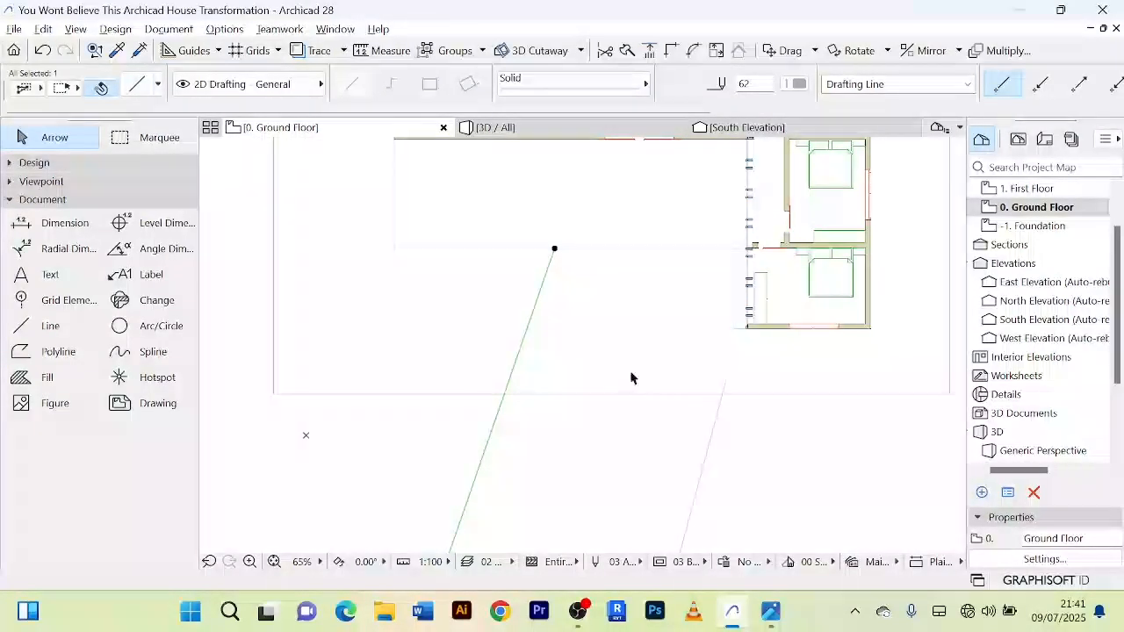
# Step: Stretch the north end of the eastern slanted line up to the same horizontal outline, making it about 13260 mm long
pyautogui.click(707, 469)
pyautogui.click(726, 382)
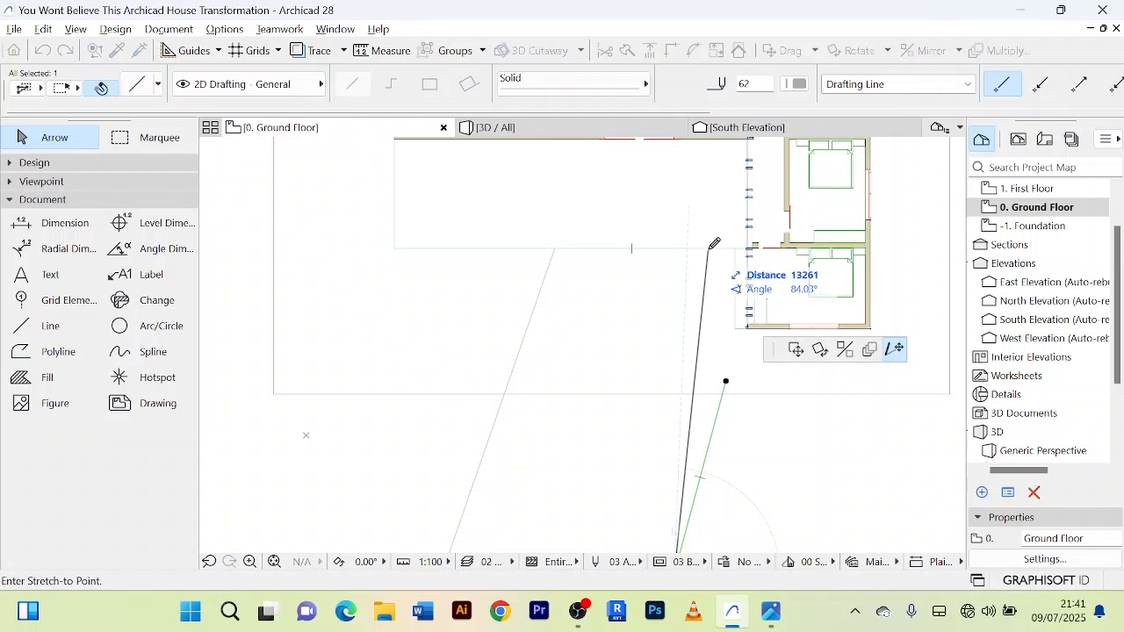
pyautogui.click(712, 244)
pyautogui.moveTo(705, 307); pyautogui.dragTo(664, 303, button='middle')
pyautogui.press('Escape')
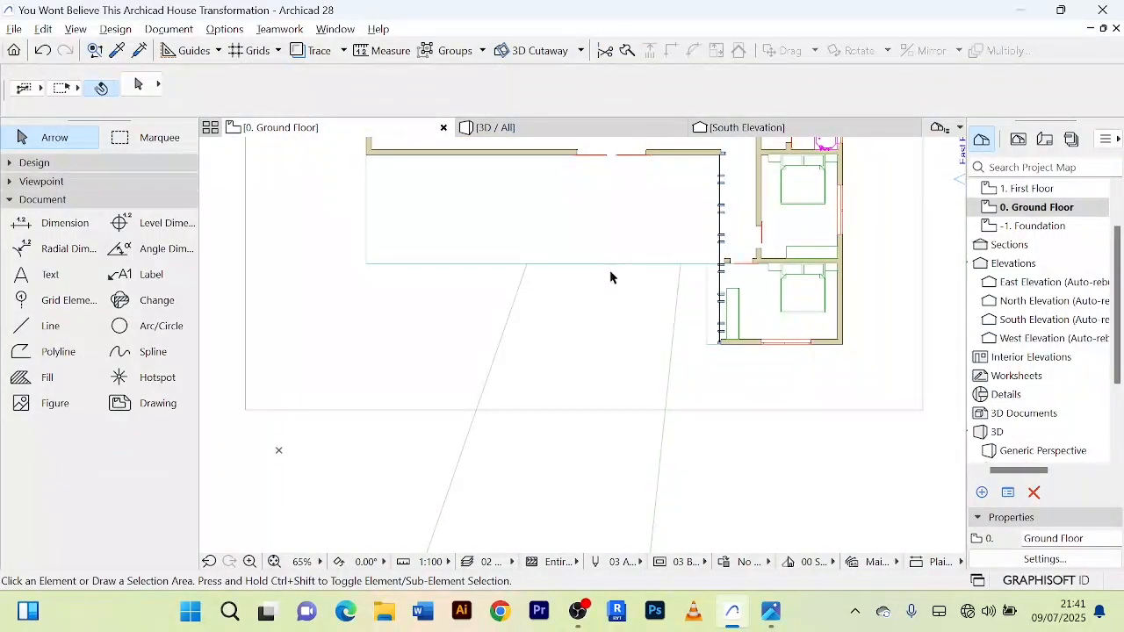
# Step: Join the north ends of the two slanted lines with a horizontal line about 6230 mm long
pyautogui.scroll(3, 654, 276)
pyautogui.scroll(1, 615, 268)
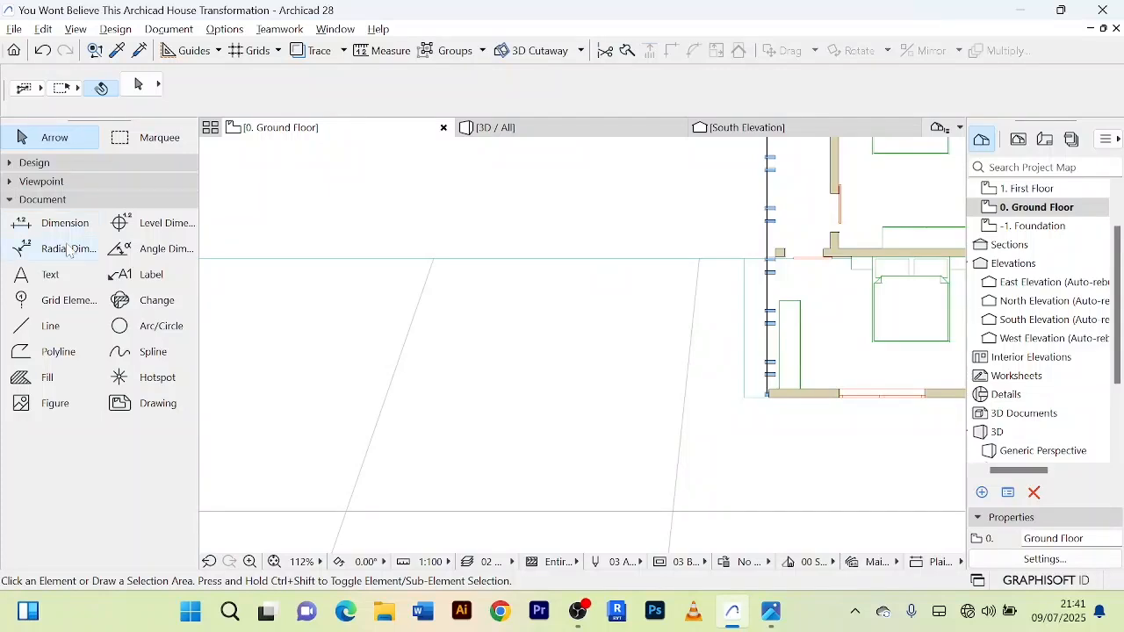
pyautogui.click(37, 334)
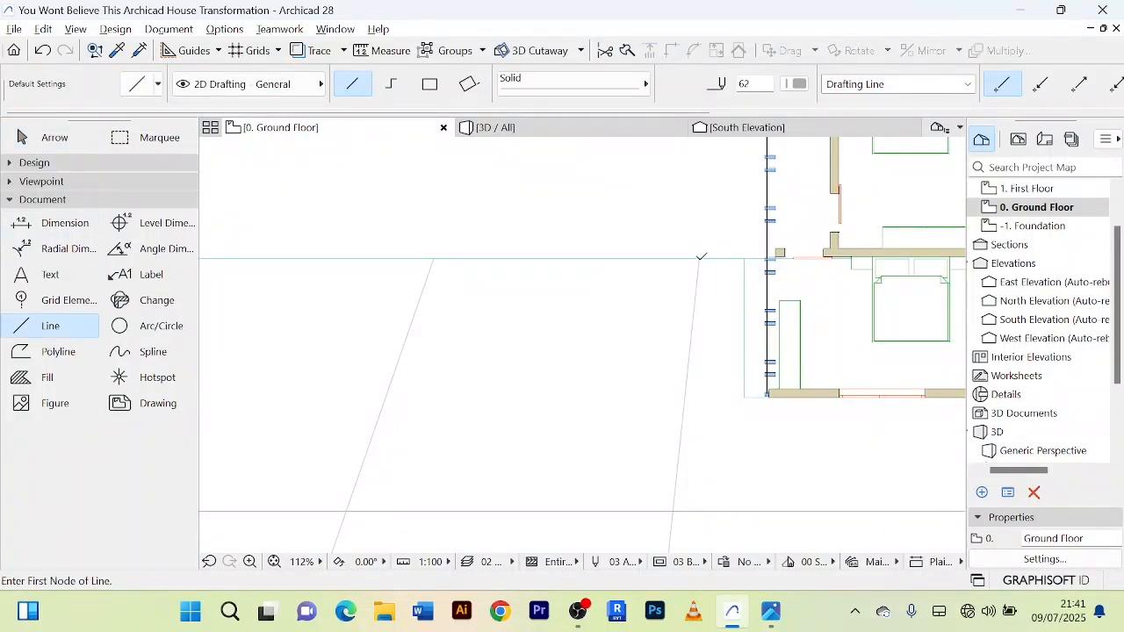
pyautogui.click(699, 257)
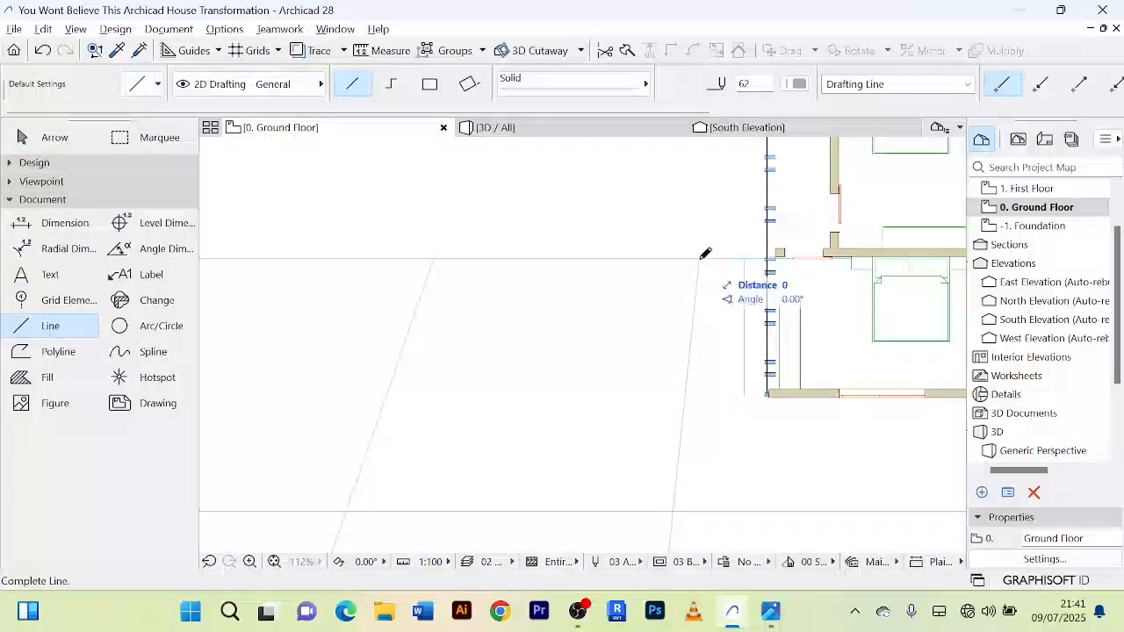
pyautogui.click(436, 256)
pyautogui.scroll(-15, 544, 325)
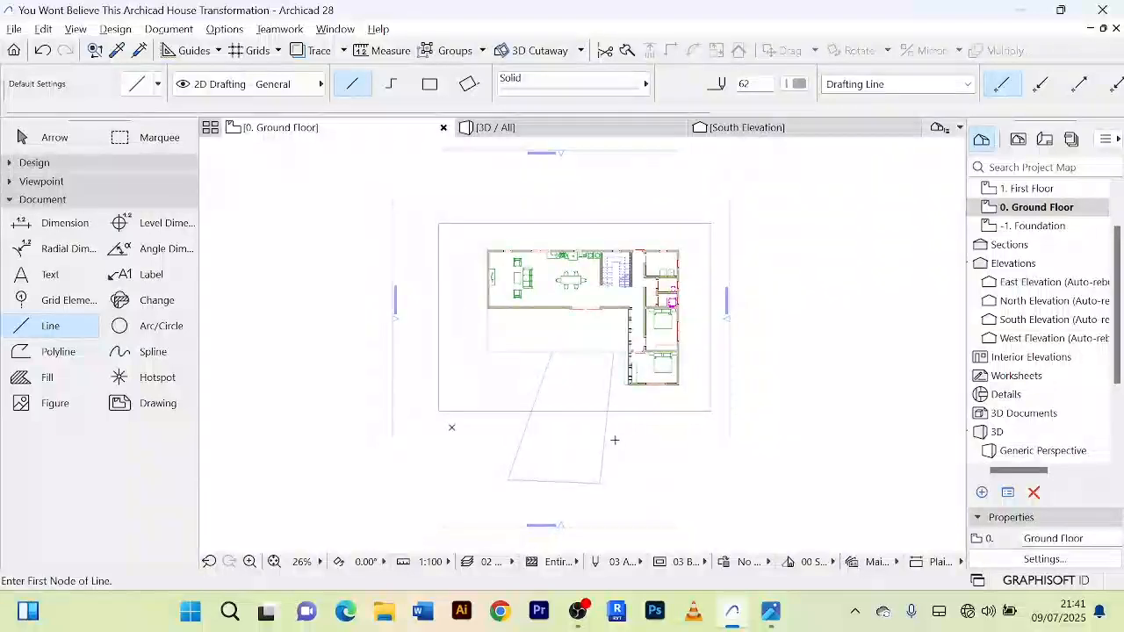
pyautogui.scroll(5, 598, 434)
pyautogui.click(49, 138)
pyautogui.scroll(-1, 731, 446)
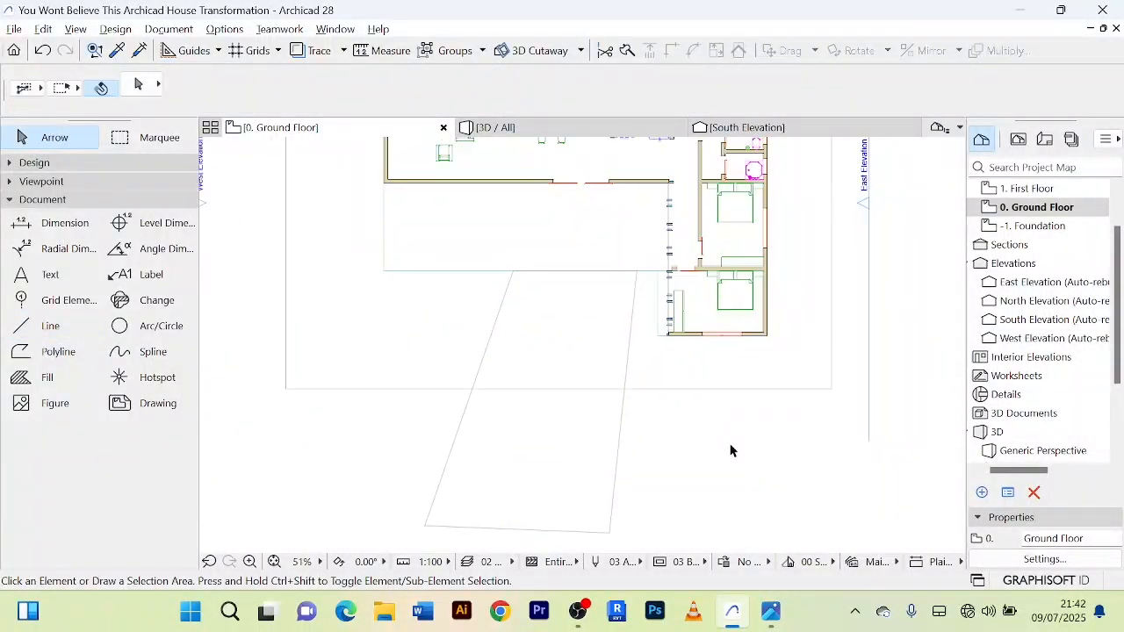
pyautogui.scroll(-5, 729, 449)
pyautogui.moveTo(727, 449); pyautogui.dragTo(703, 443, button='middle')
pyautogui.scroll(5, 535, 381)
pyautogui.scroll(-4, 583, 385)
pyautogui.moveTo(568, 367); pyautogui.dragTo(564, 364, button='middle')
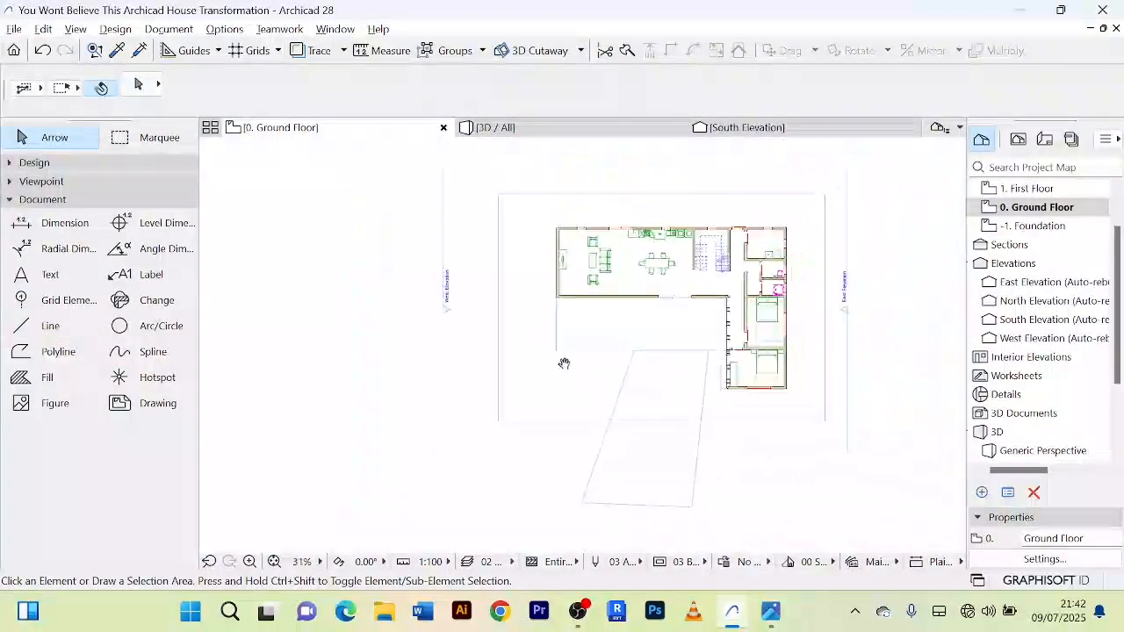
# Step: Select all four lines of the slanted approach outline and start the Slab tool to fill that outline
pyautogui.scroll(5, 712, 466)
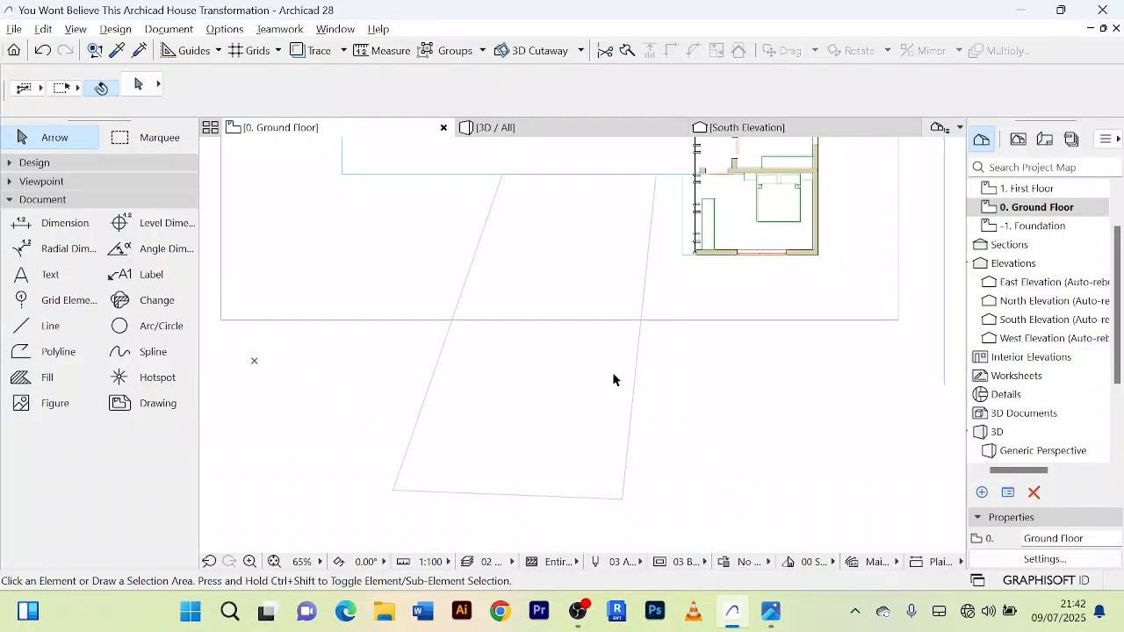
pyautogui.scroll(2, 593, 167)
pyautogui.click(583, 181)
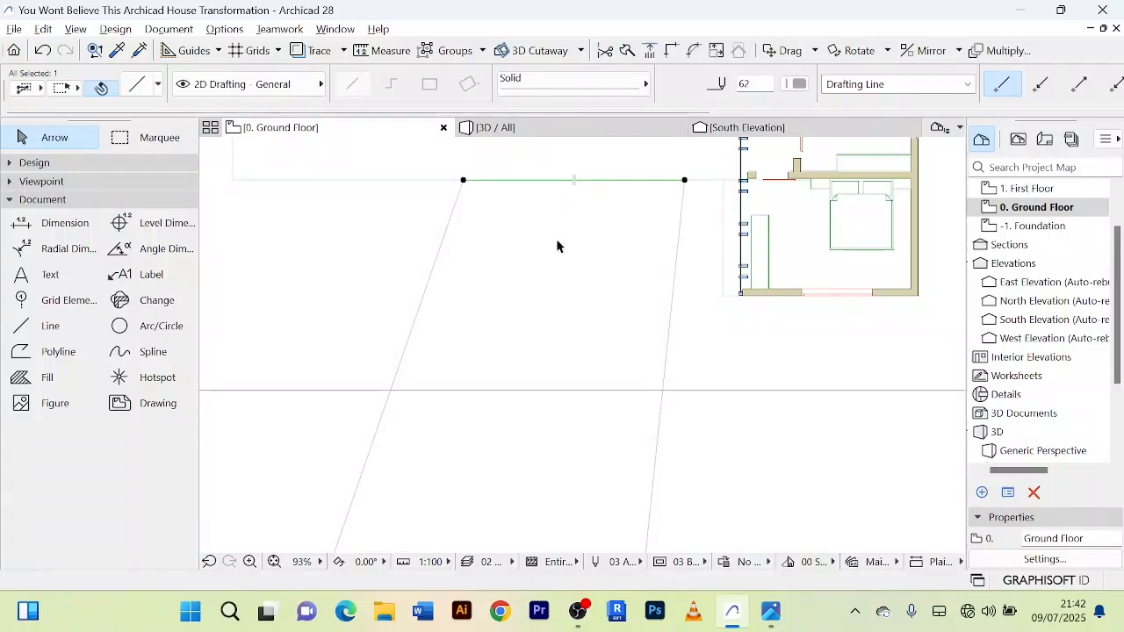
pyautogui.keyDown('shift'); pyautogui.click(422, 302); pyautogui.keyUp('shift')
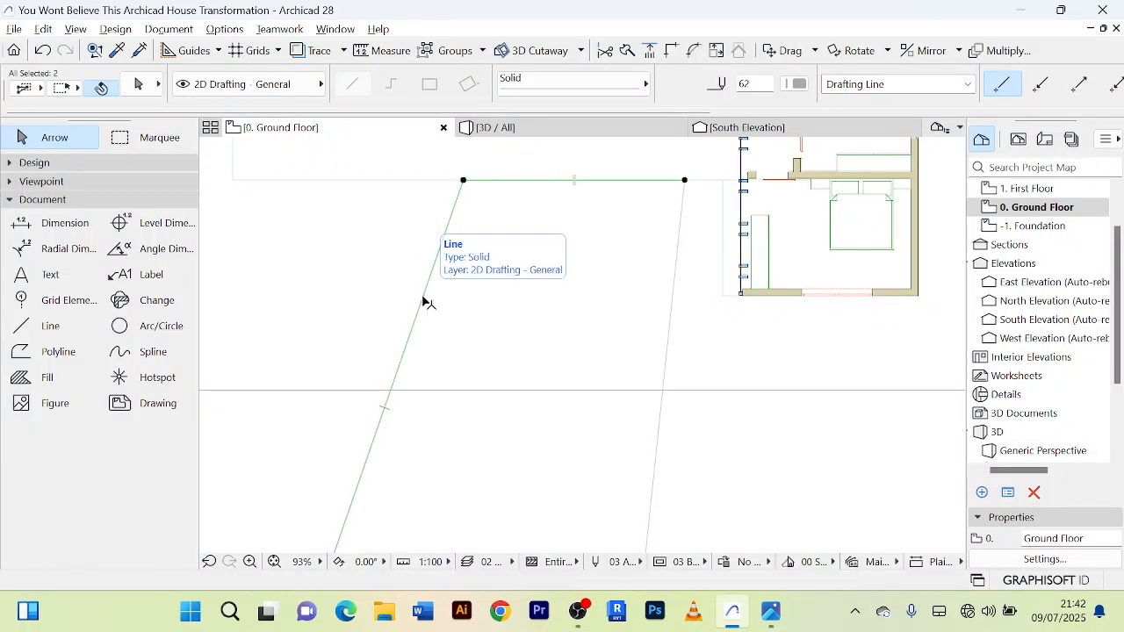
pyautogui.keyDown('shift'); pyautogui.click(671, 328); pyautogui.keyUp('shift')
pyautogui.scroll(-3, 673, 322)
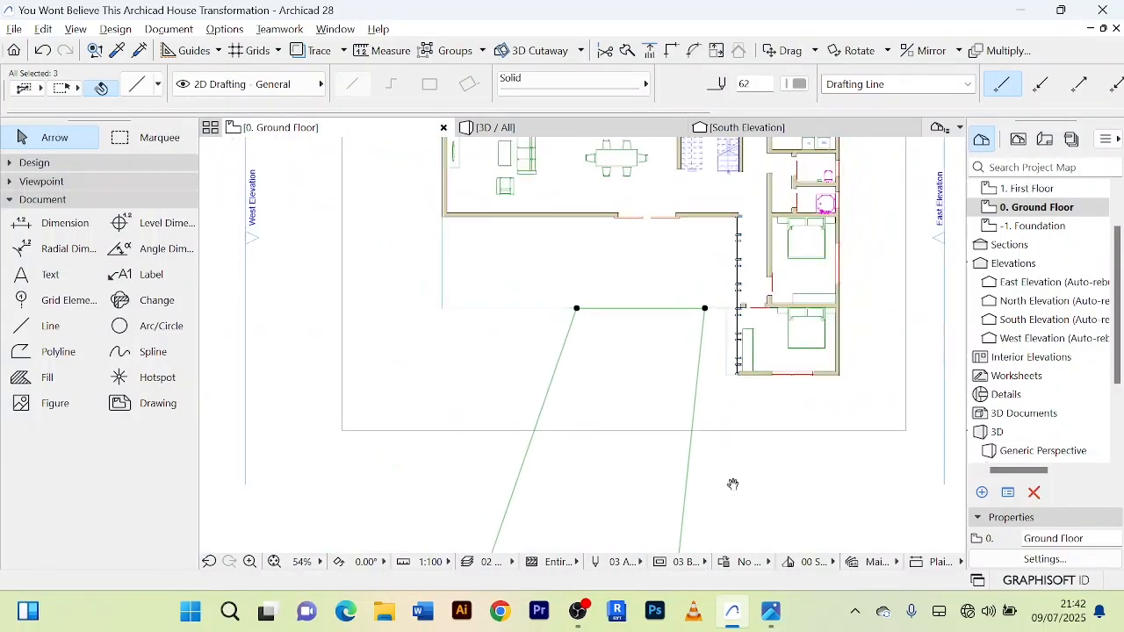
pyautogui.keyDown('shift'); pyautogui.click(596, 425); pyautogui.keyUp('shift')
pyautogui.scroll(-3, 751, 420)
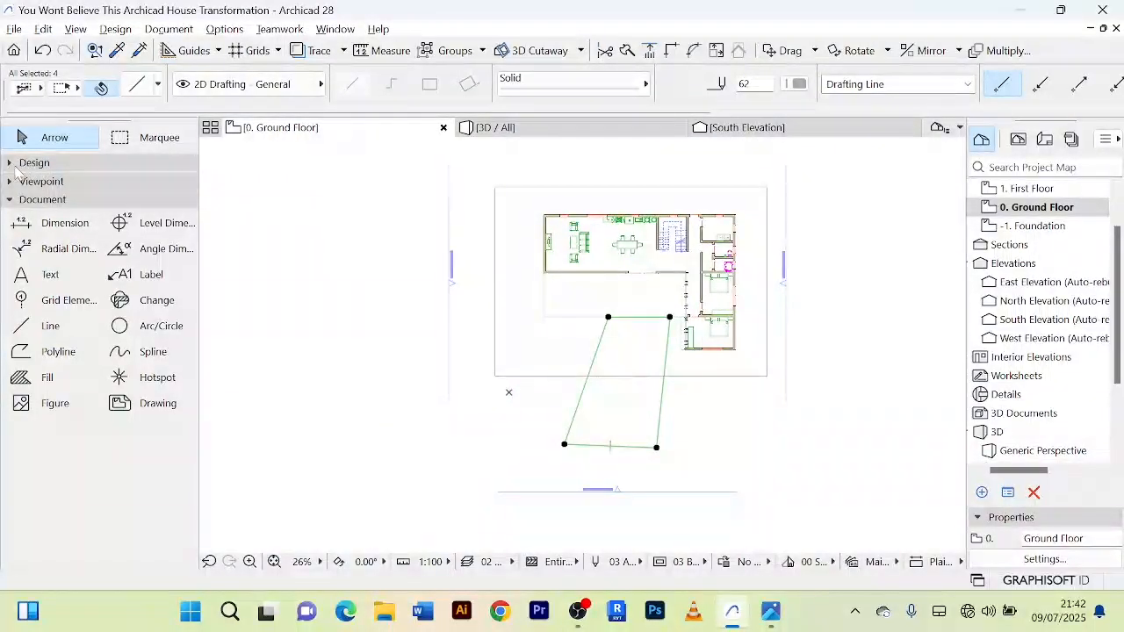
pyautogui.click(19, 163)
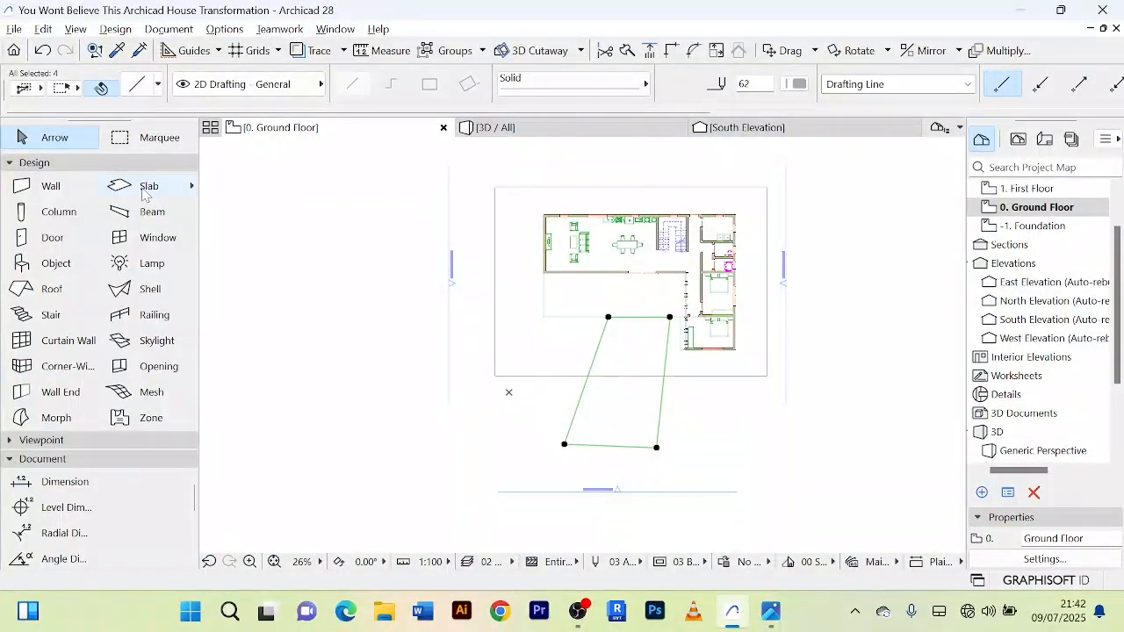
pyautogui.click(146, 187)
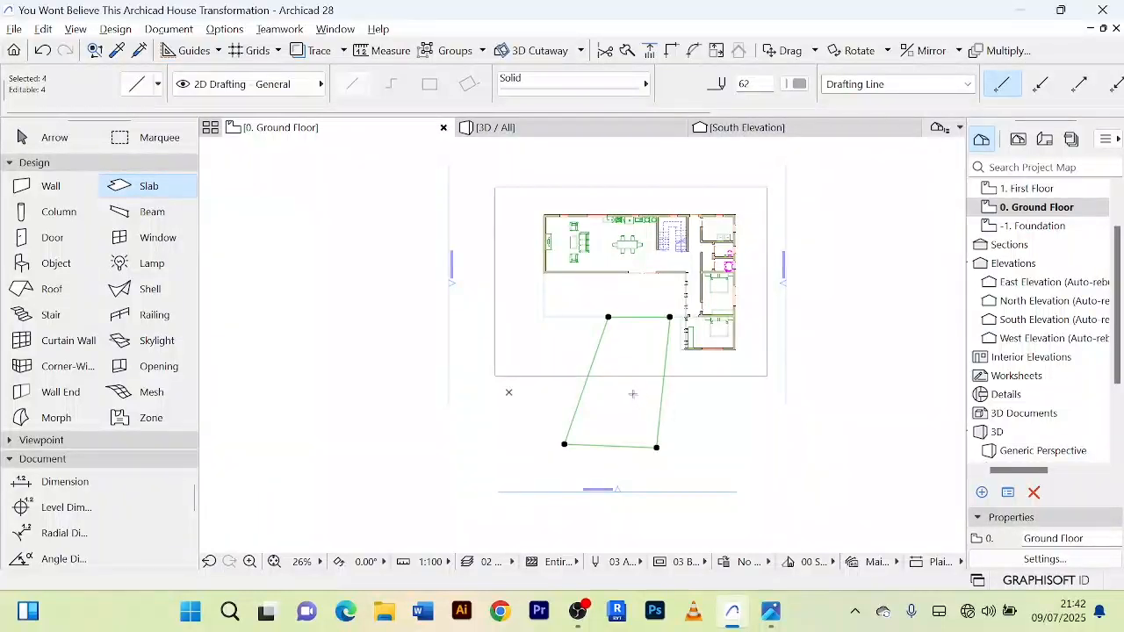
pyautogui.scroll(3, 632, 394)
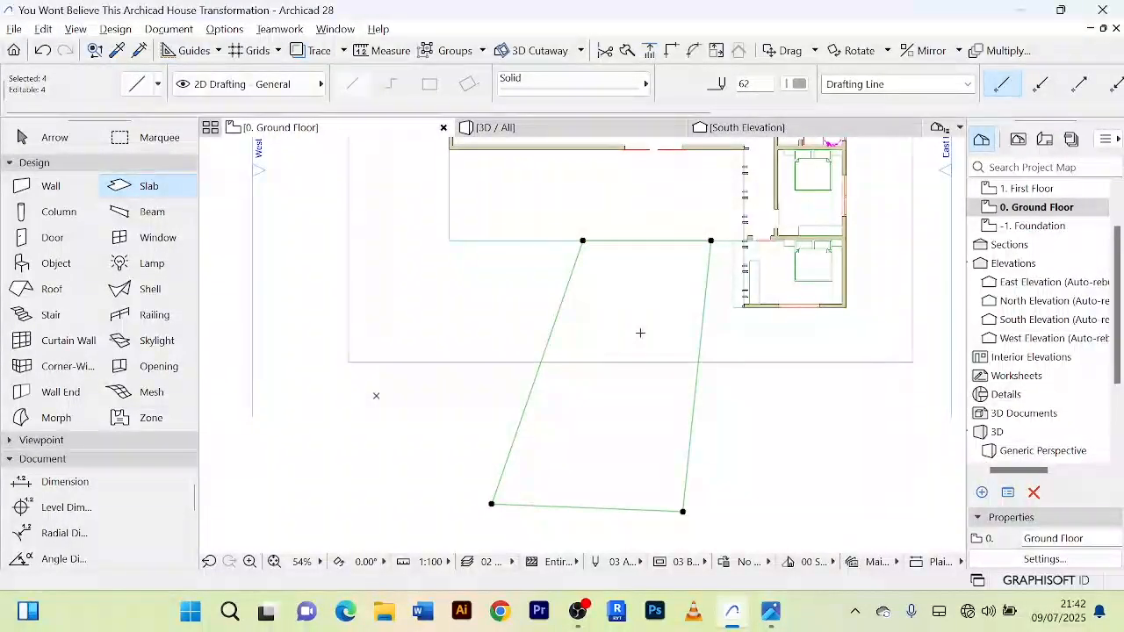
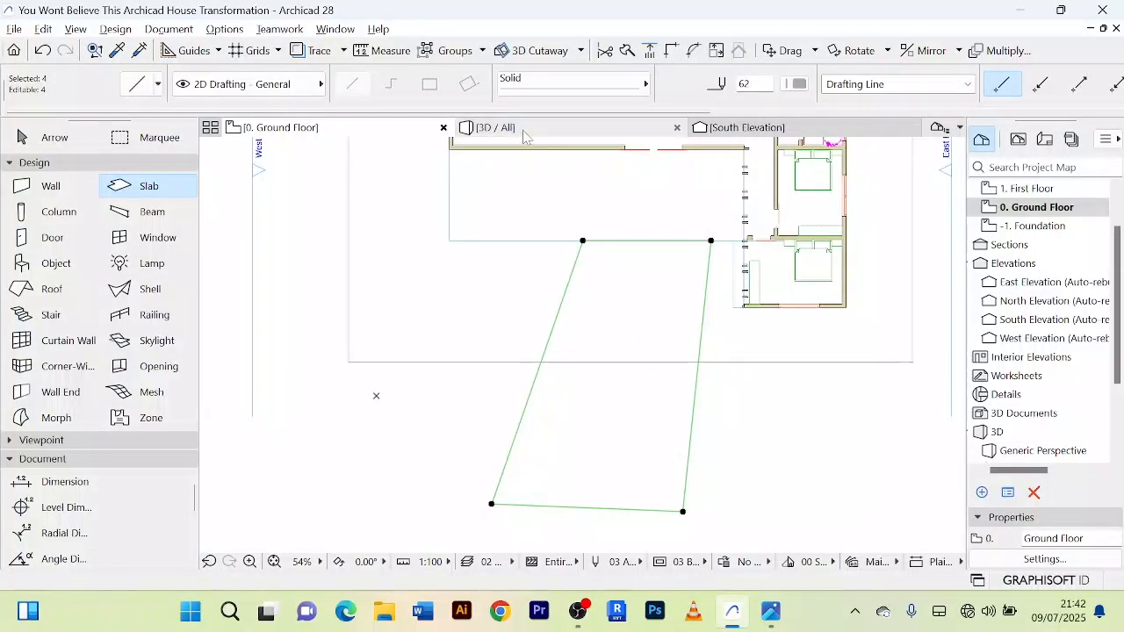
# Step: Select the new slanted approach slab in the 3D view and set its home story to 0. Ground Floor
pyautogui.click(496, 127)
pyautogui.scroll(-2, 691, 442)
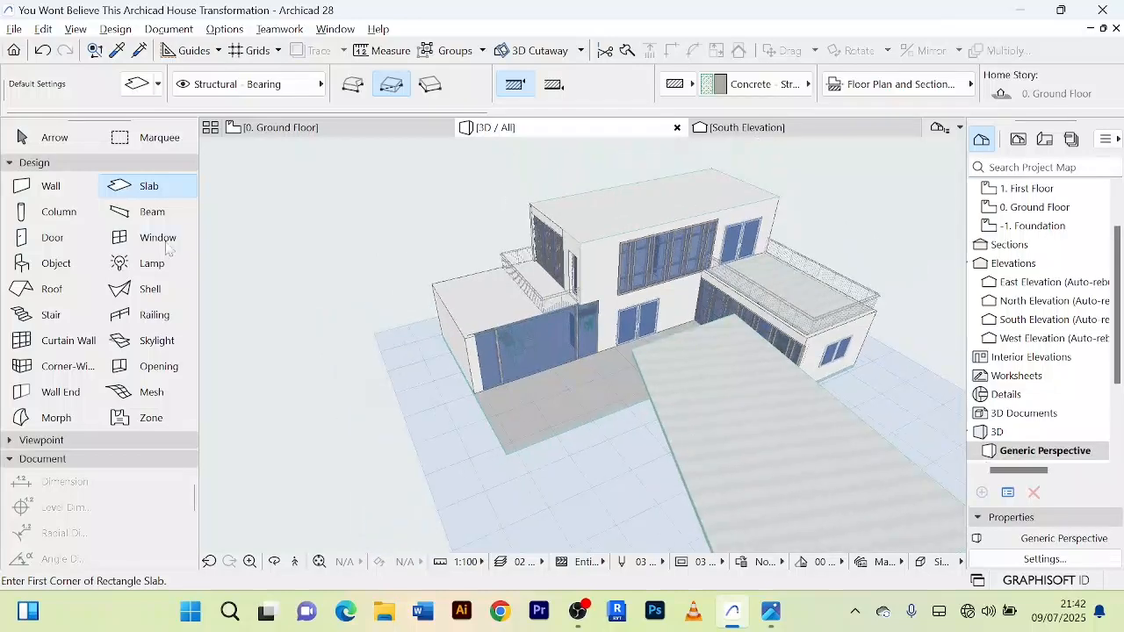
pyautogui.click(30, 193)
pyautogui.scroll(-2, 633, 360)
pyautogui.keyDown('shift'); pyautogui.moveTo(634, 361); pyautogui.dragTo(761, 344, button='middle'); pyautogui.keyUp('shift')
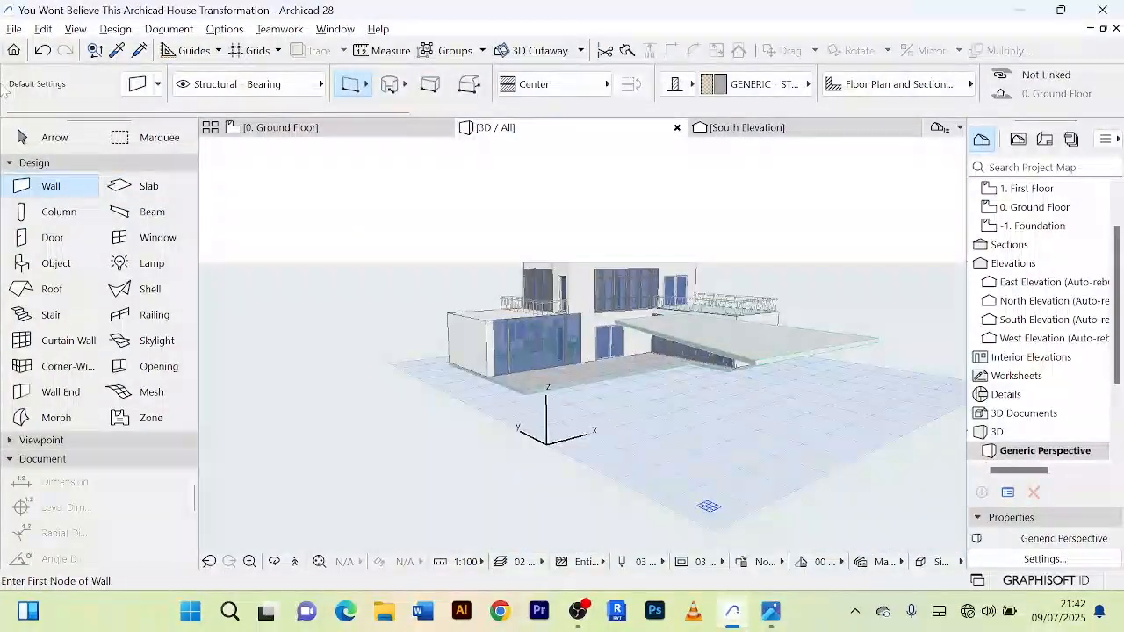
pyautogui.click(55, 138)
pyautogui.click(770, 360)
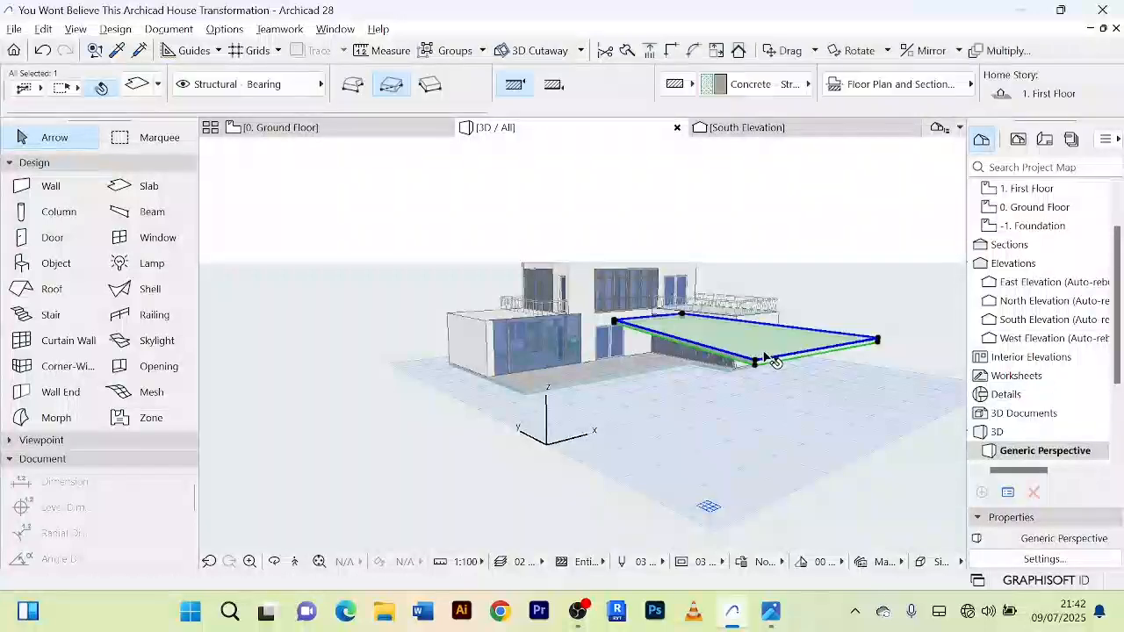
pyautogui.keyDown('shift'); pyautogui.moveTo(770, 360); pyautogui.dragTo(654, 527, button='middle'); pyautogui.keyUp('shift')
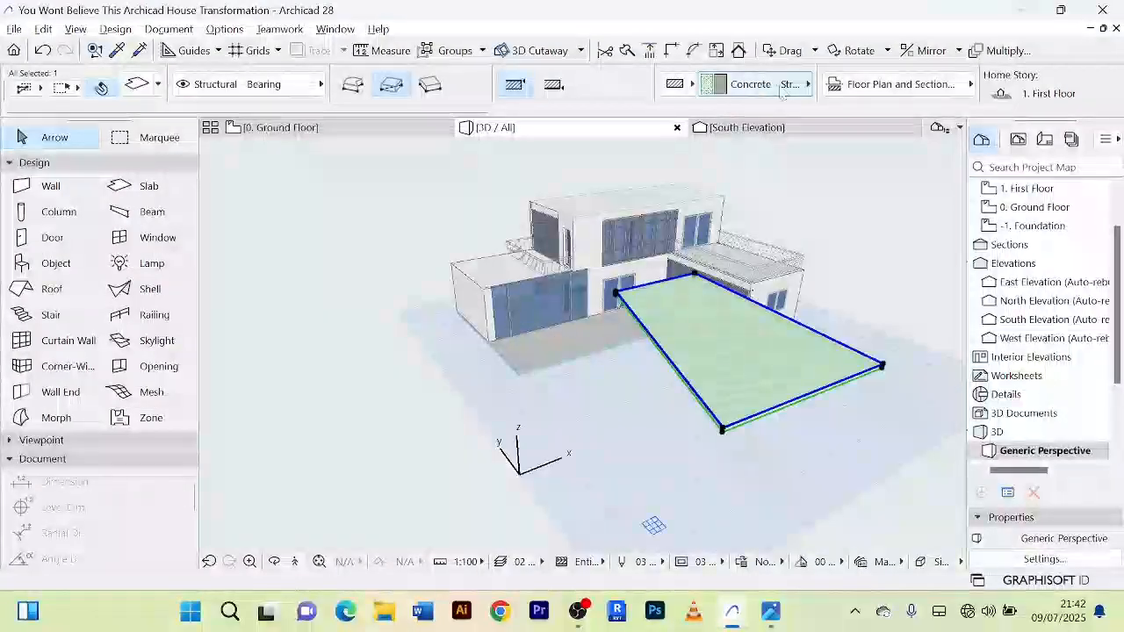
pyautogui.scroll(-3, 794, 85)
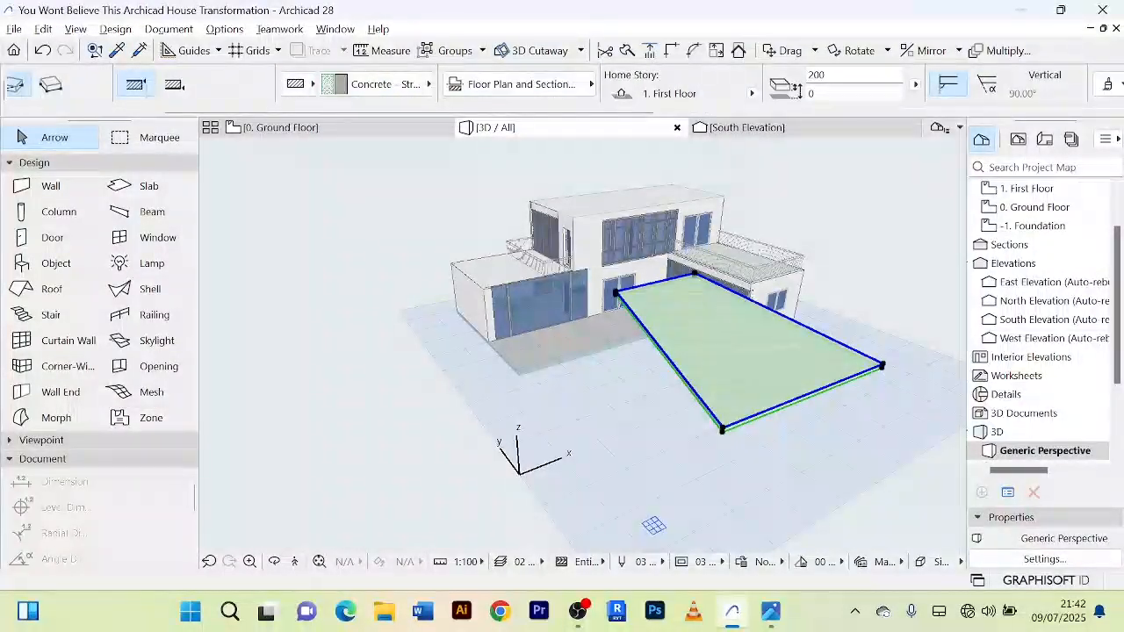
pyautogui.click(808, 93)
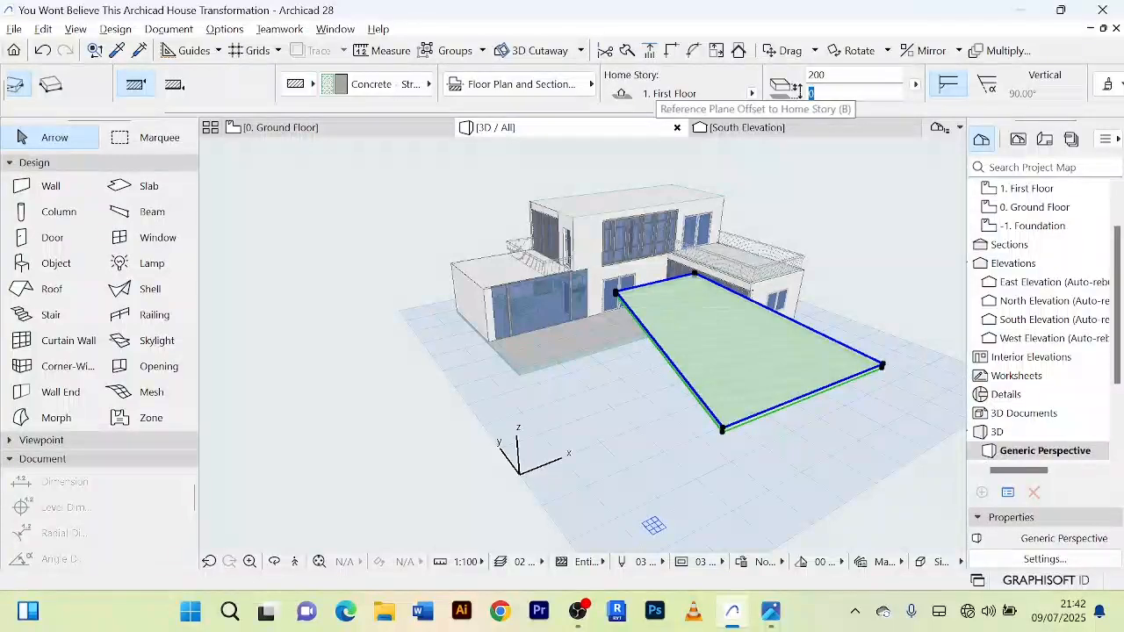
pyautogui.click(813, 93)
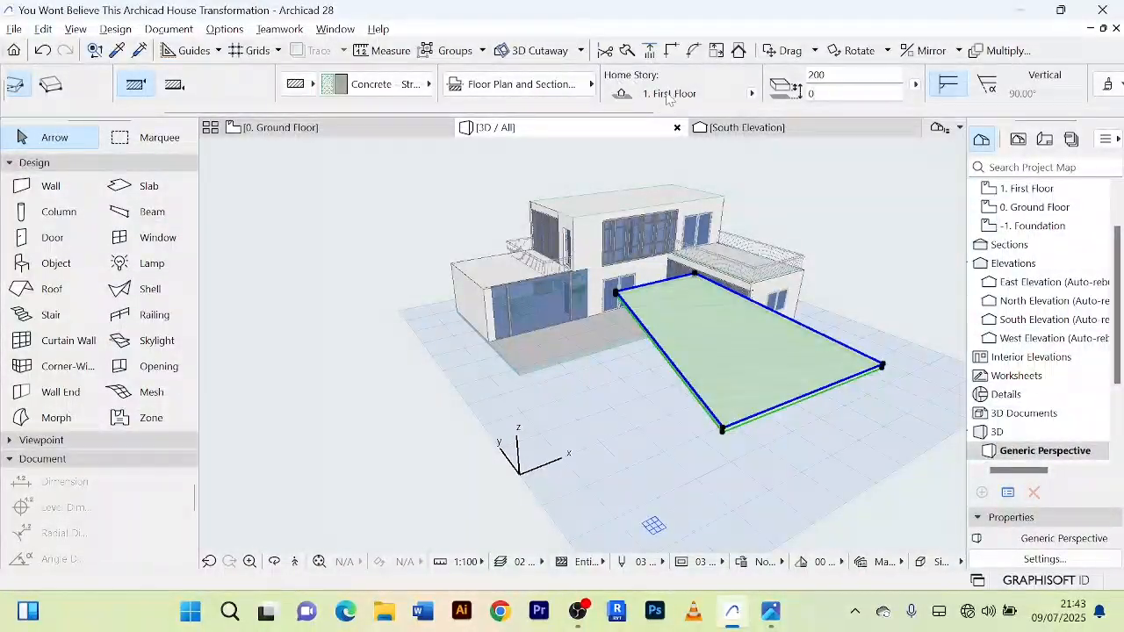
pyautogui.click(751, 93)
pyautogui.click(802, 113)
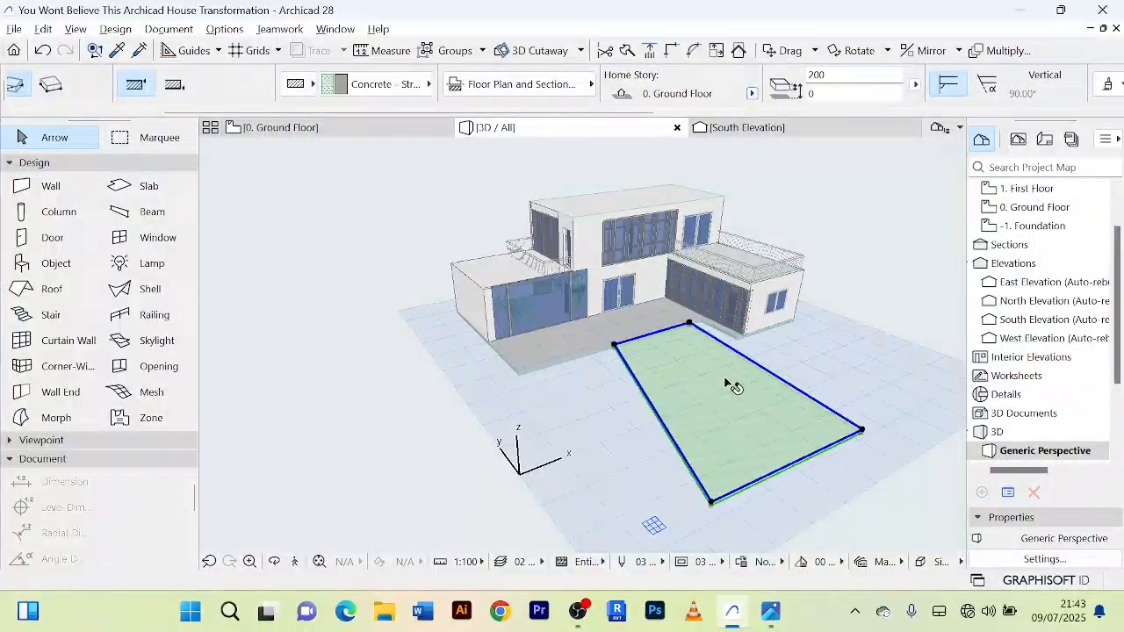
# Step: Override all surfaces of the slanted approach slab with Pavement - Brick Moss in its selection settings
pyautogui.scroll(3, 680, 355)
pyautogui.scroll(-3, 675, 352)
pyautogui.keyDown('shift'); pyautogui.moveTo(671, 345); pyautogui.dragTo(620, 341, button='middle'); pyautogui.keyUp('shift')
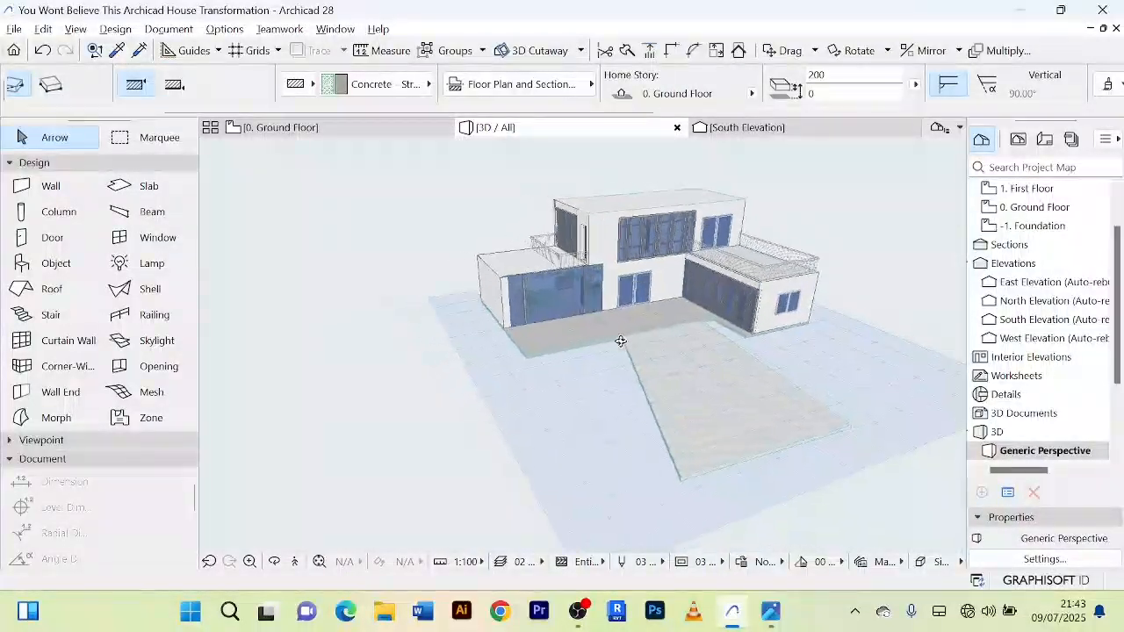
pyautogui.scroll(5, 621, 341)
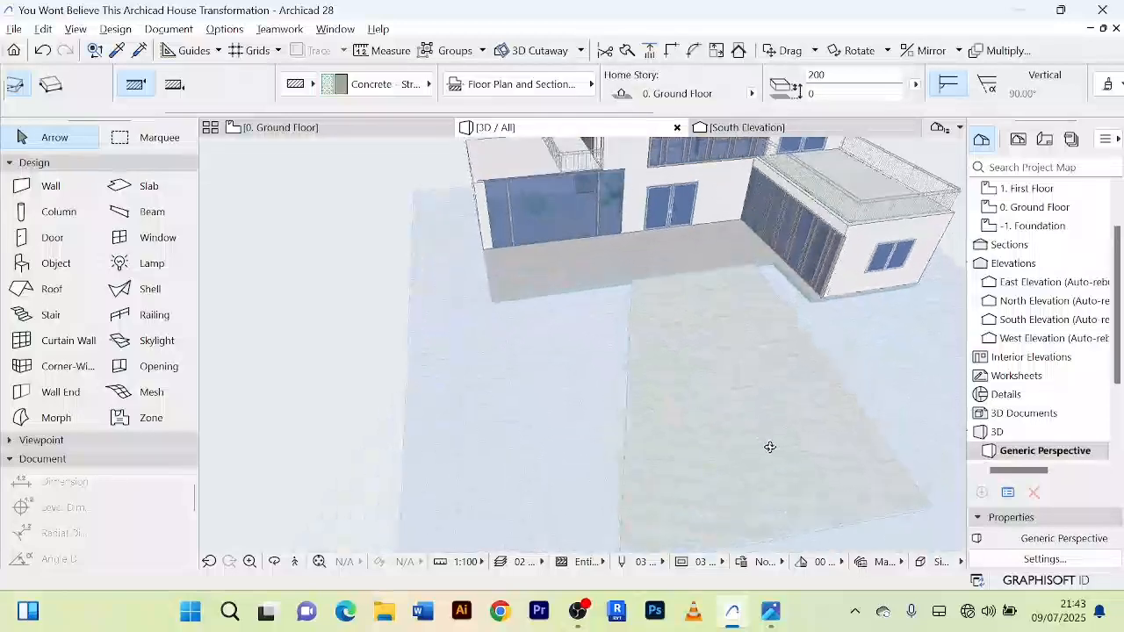
pyautogui.doubleClick(688, 372)
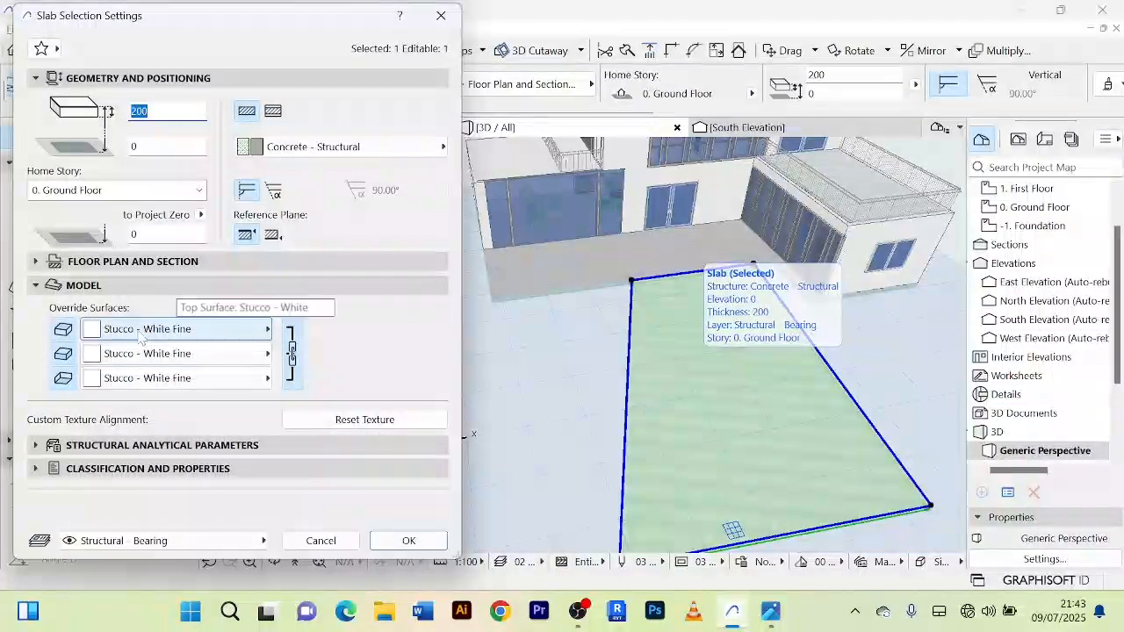
pyautogui.click(267, 332)
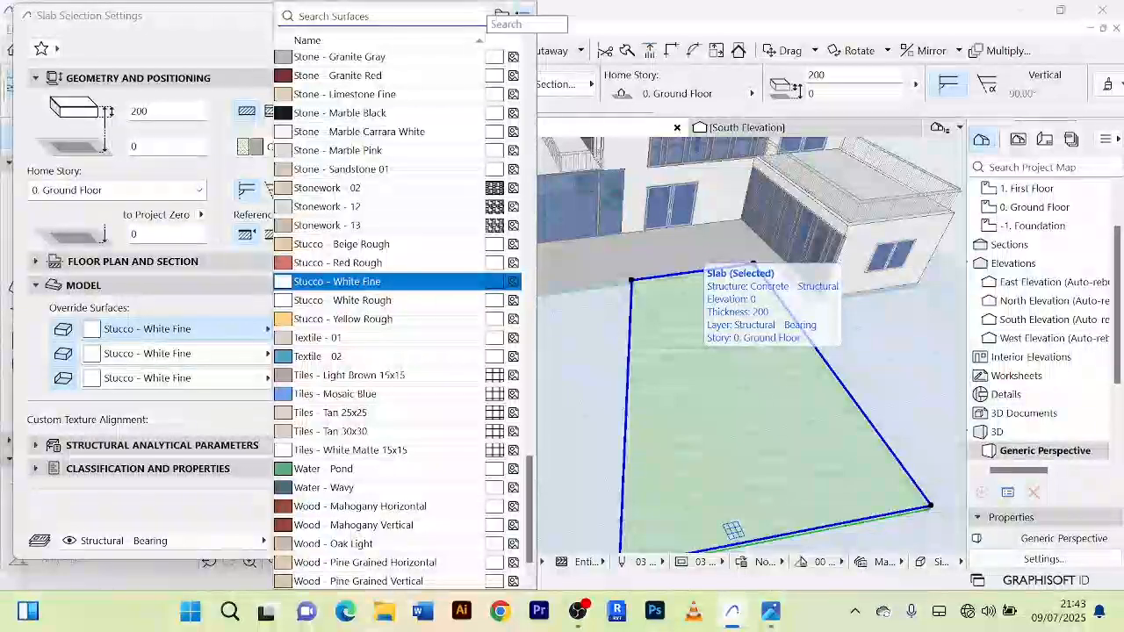
pyautogui.write('pav')
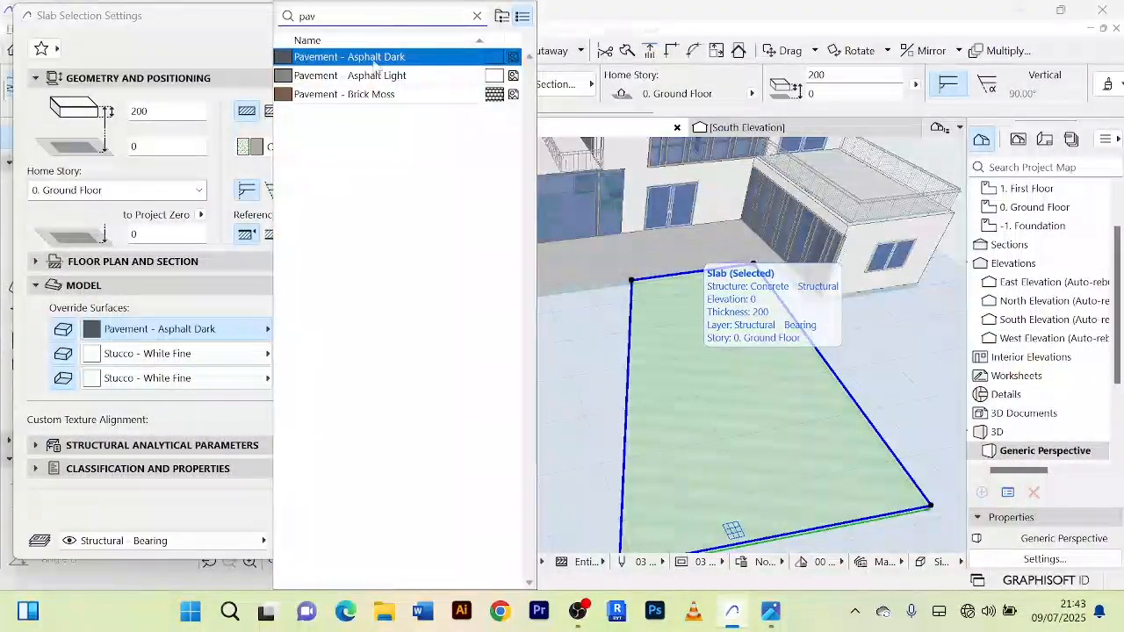
pyautogui.click(344, 94)
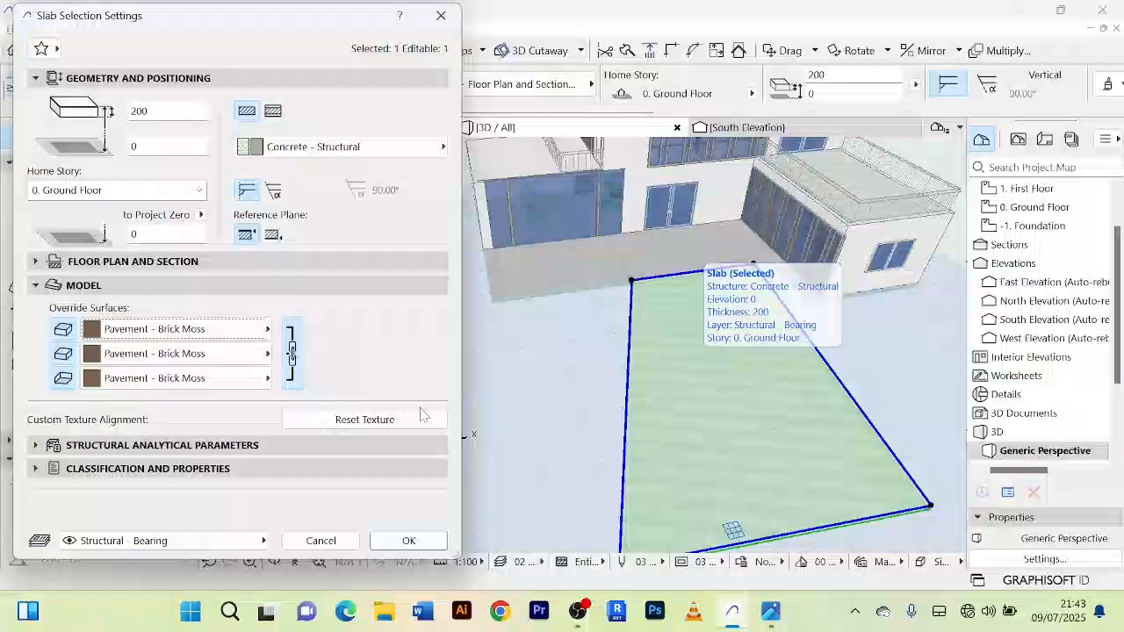
pyautogui.click(430, 542)
pyautogui.scroll(5, 757, 377)
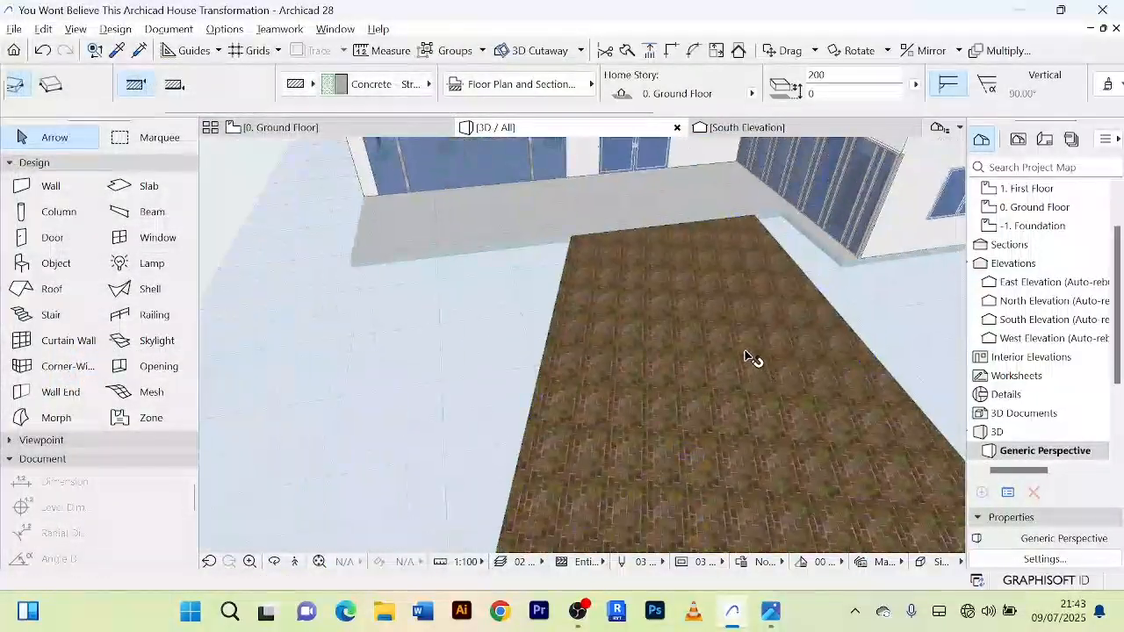
pyautogui.scroll(-8, 747, 351)
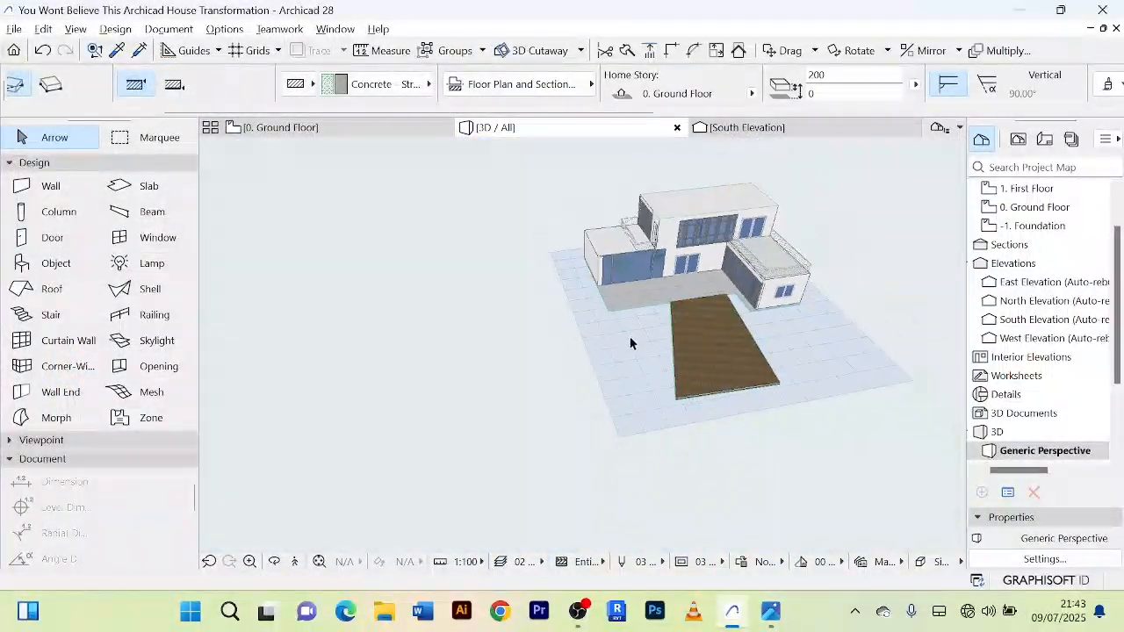
# Step: Return to the ground floor plan and deselect the four lines of the slanted approach outline
pyautogui.click(321, 129)
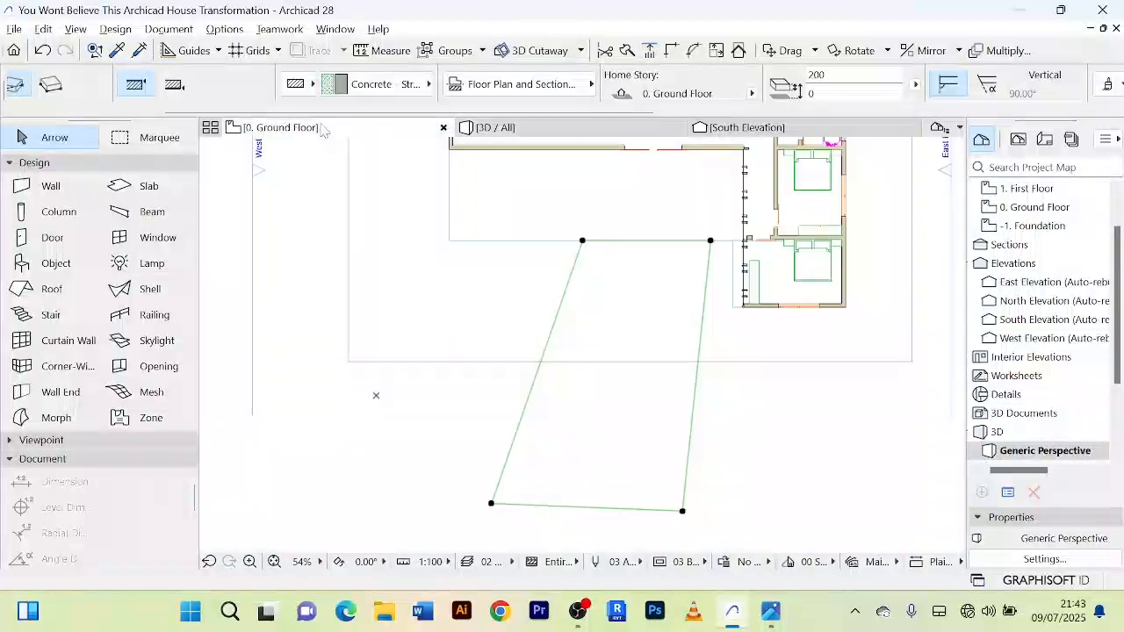
pyautogui.scroll(-3, 767, 422)
pyautogui.moveTo(768, 421); pyautogui.dragTo(675, 407, button='middle')
pyautogui.press('Escape')
pyautogui.scroll(5, 720, 357)
pyautogui.scroll(-3, 721, 356)
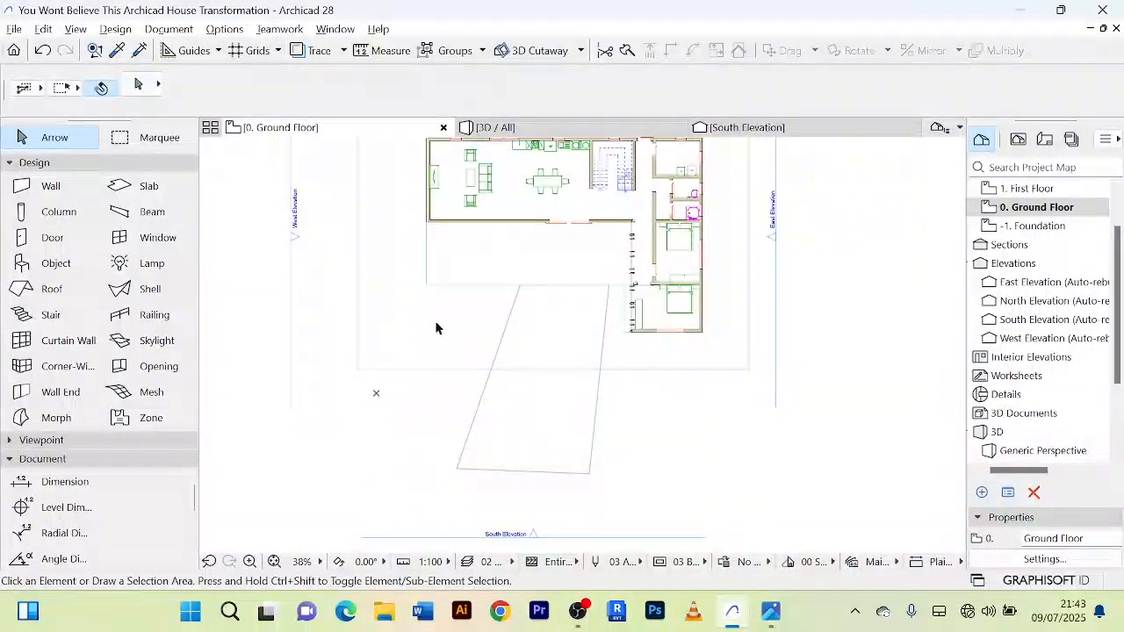
pyautogui.scroll(1, 439, 325)
pyautogui.moveTo(439, 325); pyautogui.dragTo(438, 335, button='middle')
pyautogui.scroll(-2, 436, 330)
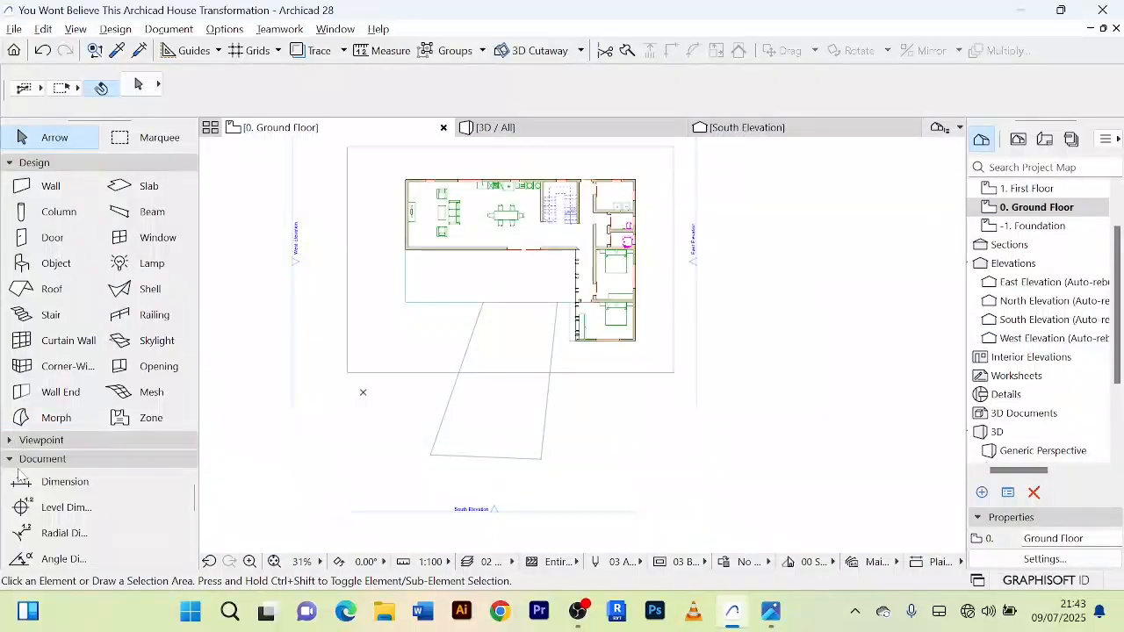
pyautogui.click(13, 165)
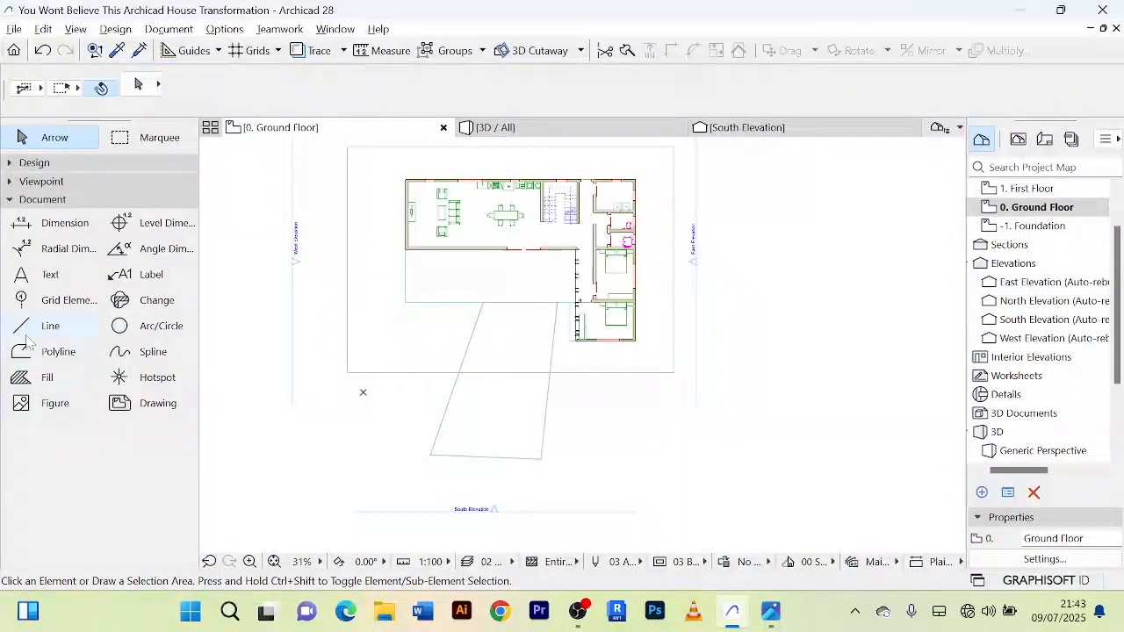
pyautogui.click(28, 328)
pyautogui.scroll(3, 461, 338)
pyautogui.scroll(-2, 459, 343)
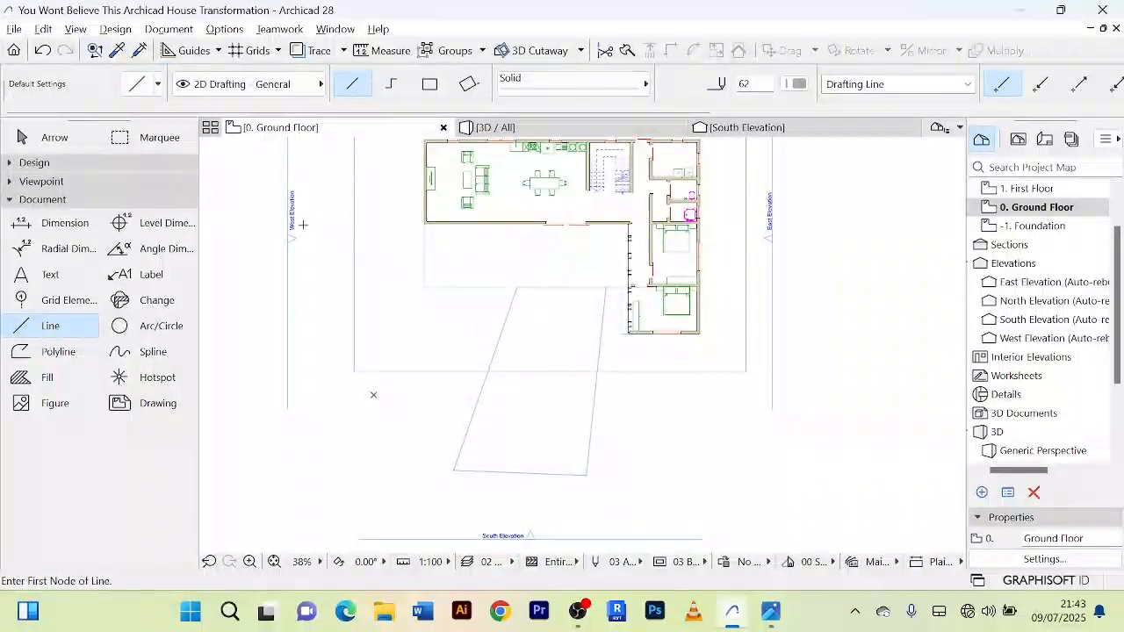
pyautogui.click(31, 140)
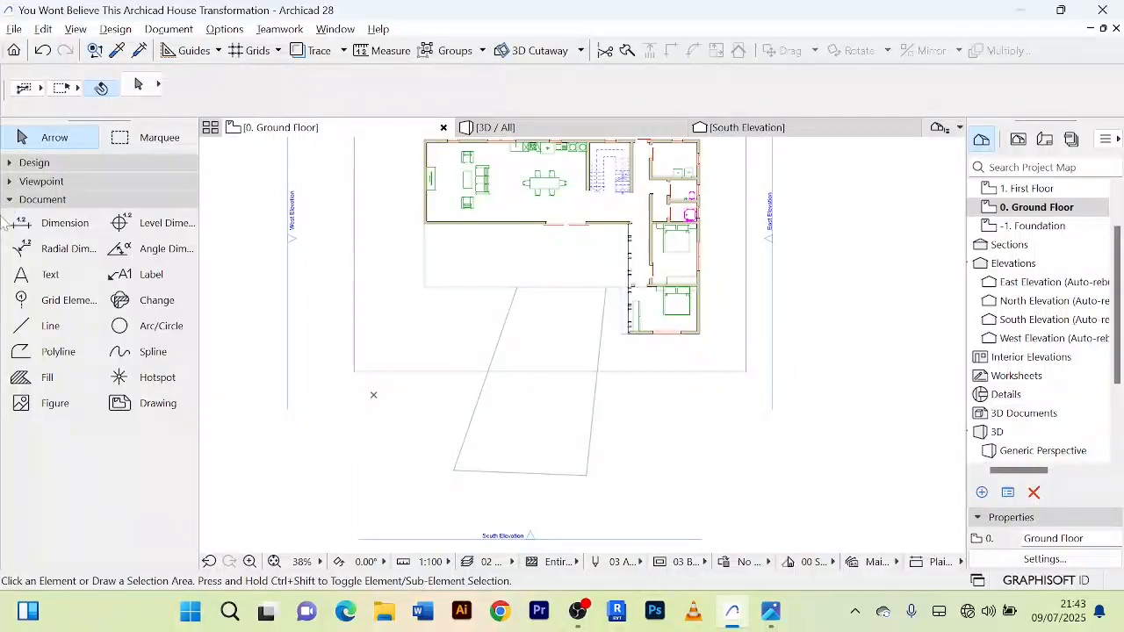
pyautogui.click(10, 199)
pyautogui.click(10, 163)
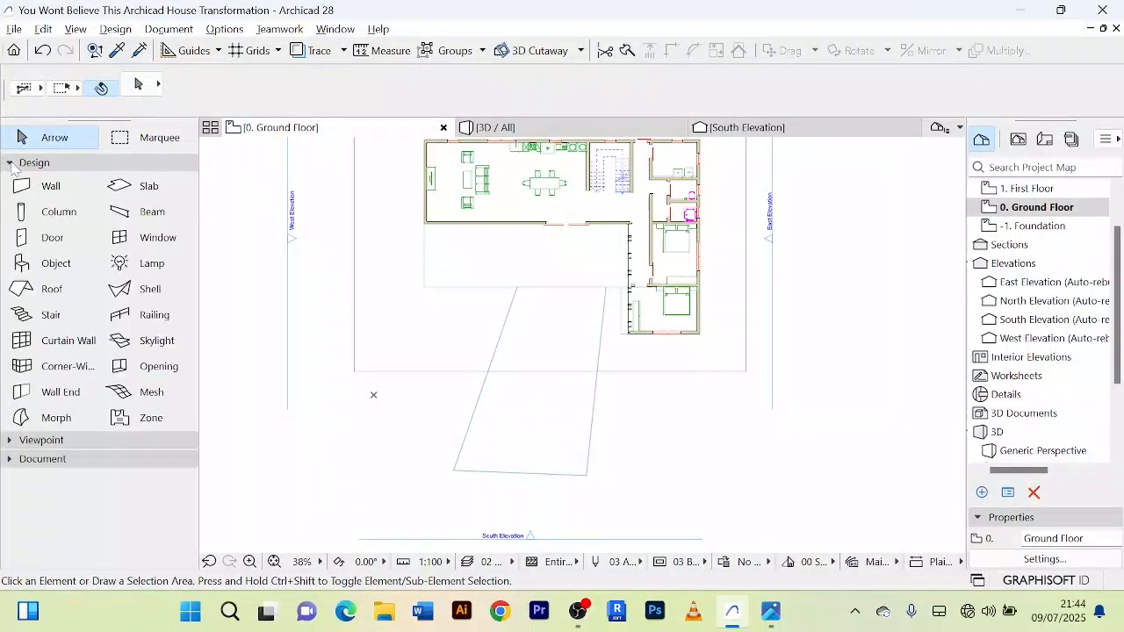
# Step: Select the four site boundary lines around the house and fill their outline with a Mesh using the Magic Wand
pyautogui.click(417, 377)
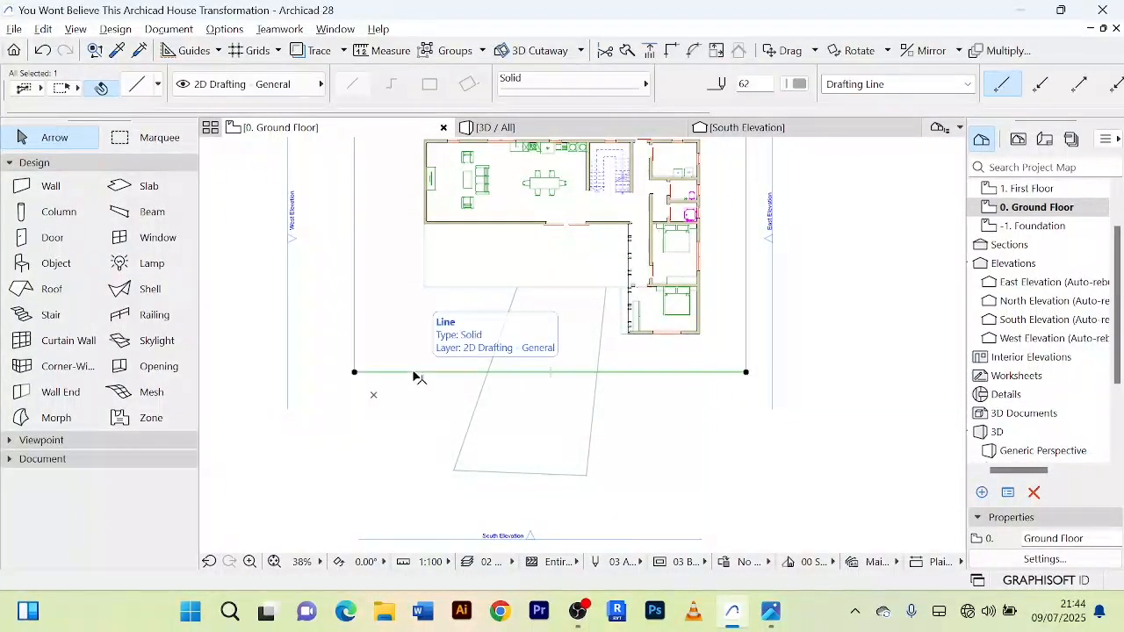
pyautogui.keyDown('shift'); pyautogui.click(355, 301); pyautogui.keyUp('shift')
pyautogui.keyDown('shift'); pyautogui.click(748, 303); pyautogui.keyUp('shift')
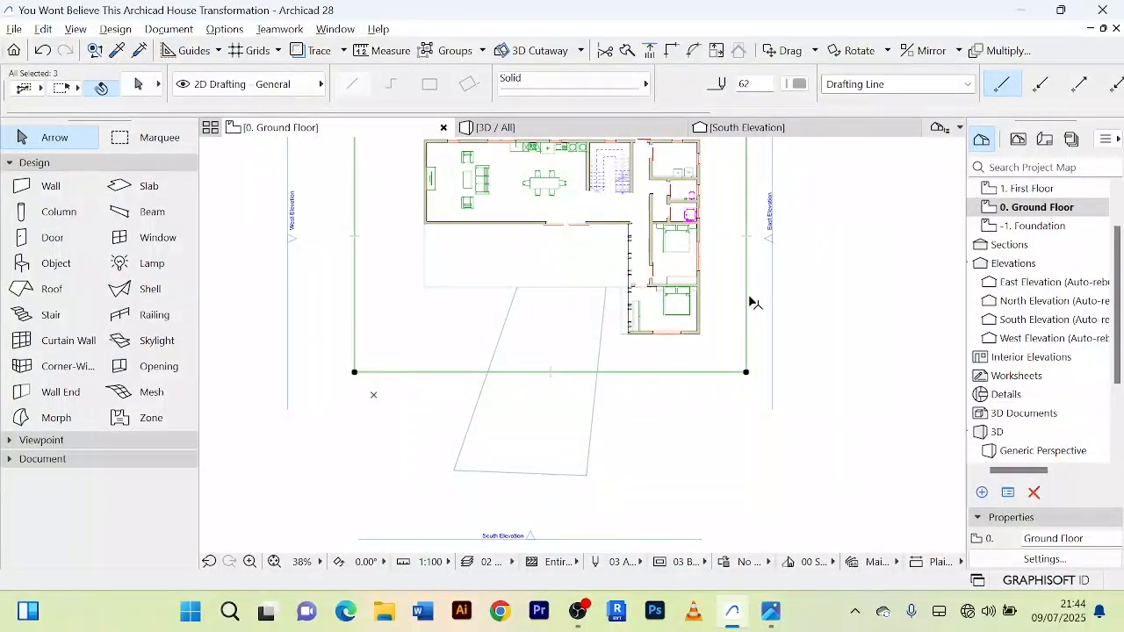
pyautogui.scroll(3, 768, 366)
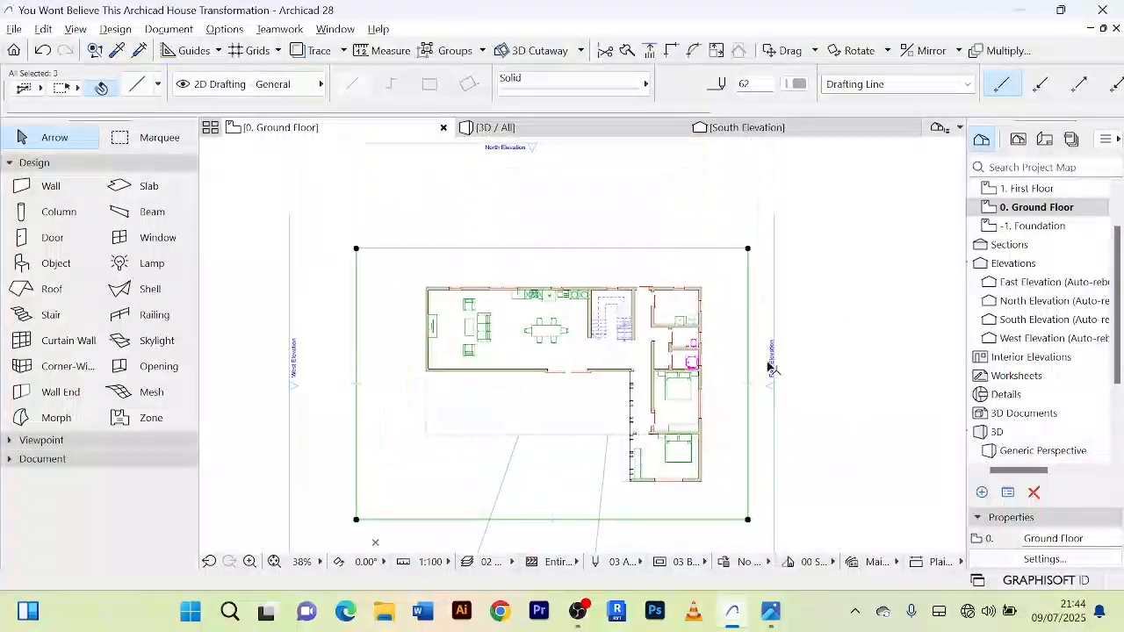
pyautogui.keyDown('shift'); pyautogui.click(677, 250); pyautogui.keyUp('shift')
pyautogui.scroll(-3, 795, 245)
pyautogui.moveTo(793, 238); pyautogui.dragTo(743, 229, button='middle')
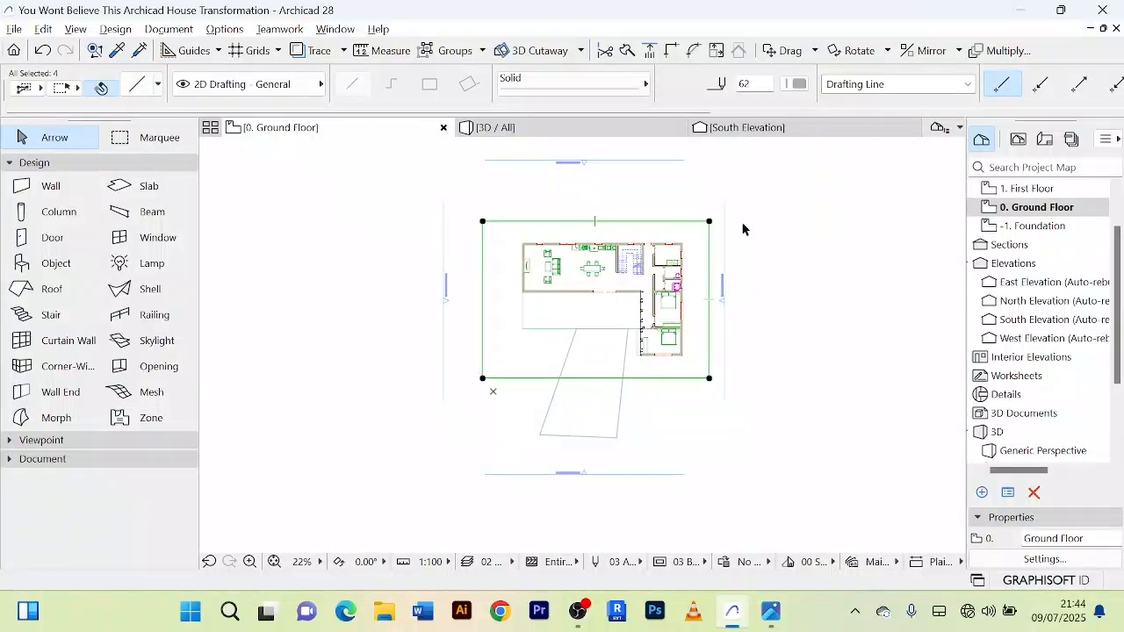
pyautogui.click(152, 396)
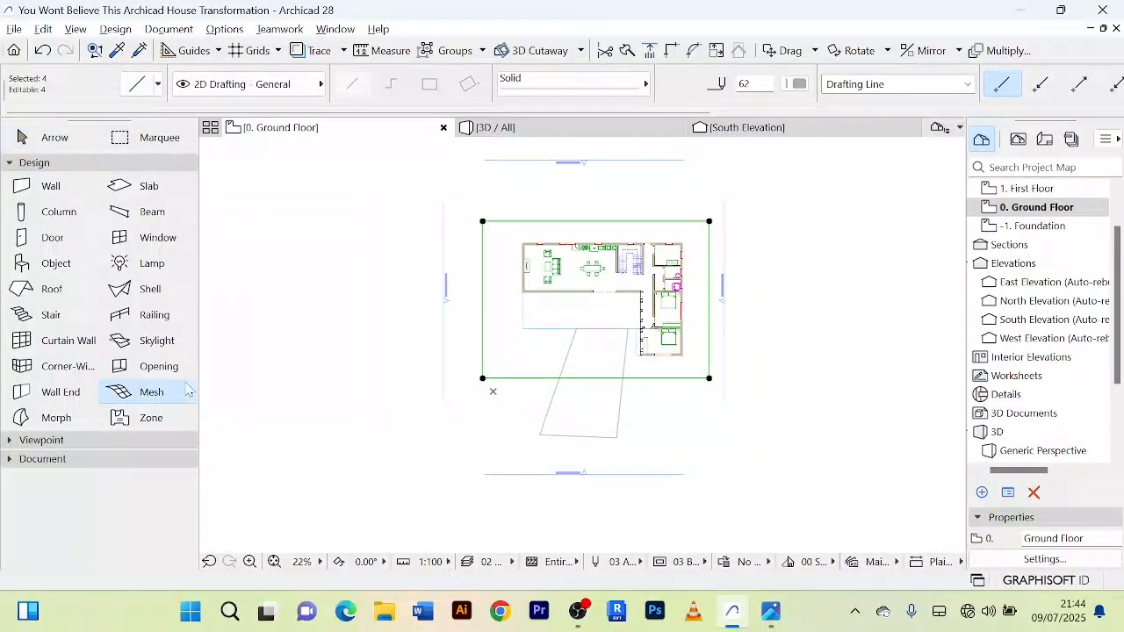
pyautogui.scroll(3, 481, 371)
pyautogui.scroll(-1, 534, 341)
pyautogui.moveTo(534, 342); pyautogui.dragTo(460, 379, button='middle')
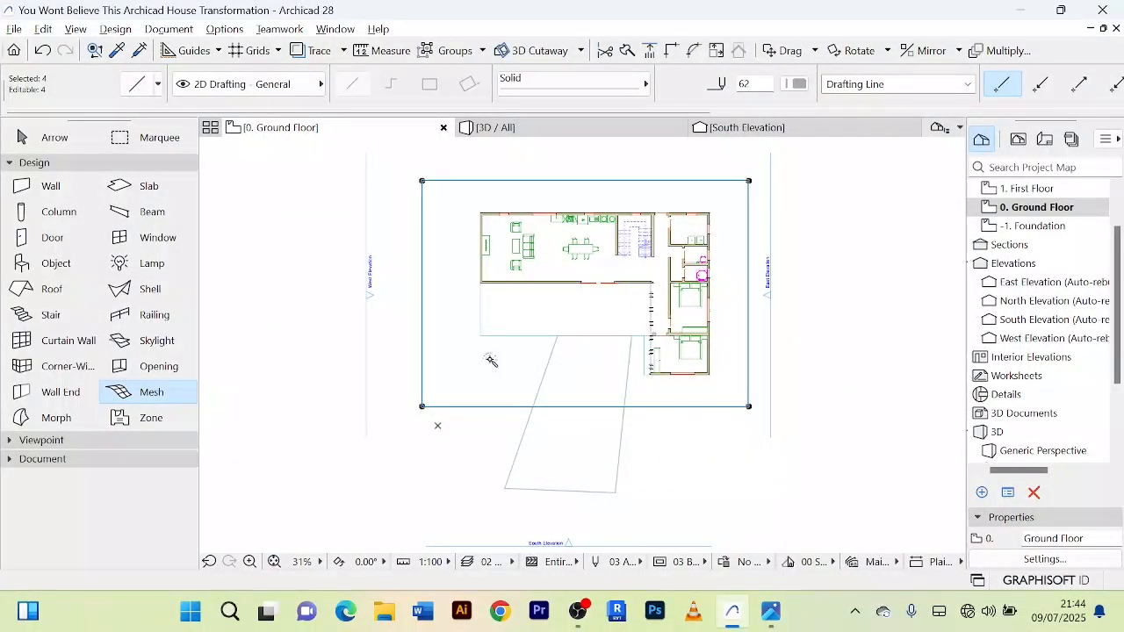
pyautogui.click(490, 359)
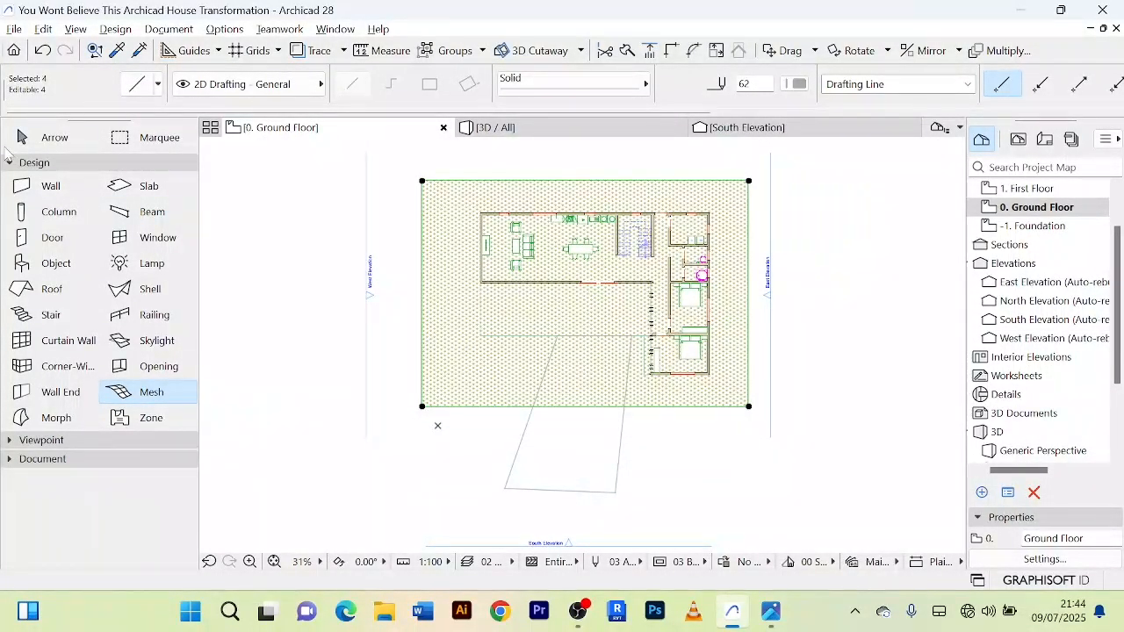
# Step: Examine the grass mesh in the 3D view, particularly where it meets the terrace edge and the paved approach slab
pyautogui.click(48, 138)
pyautogui.click(567, 135)
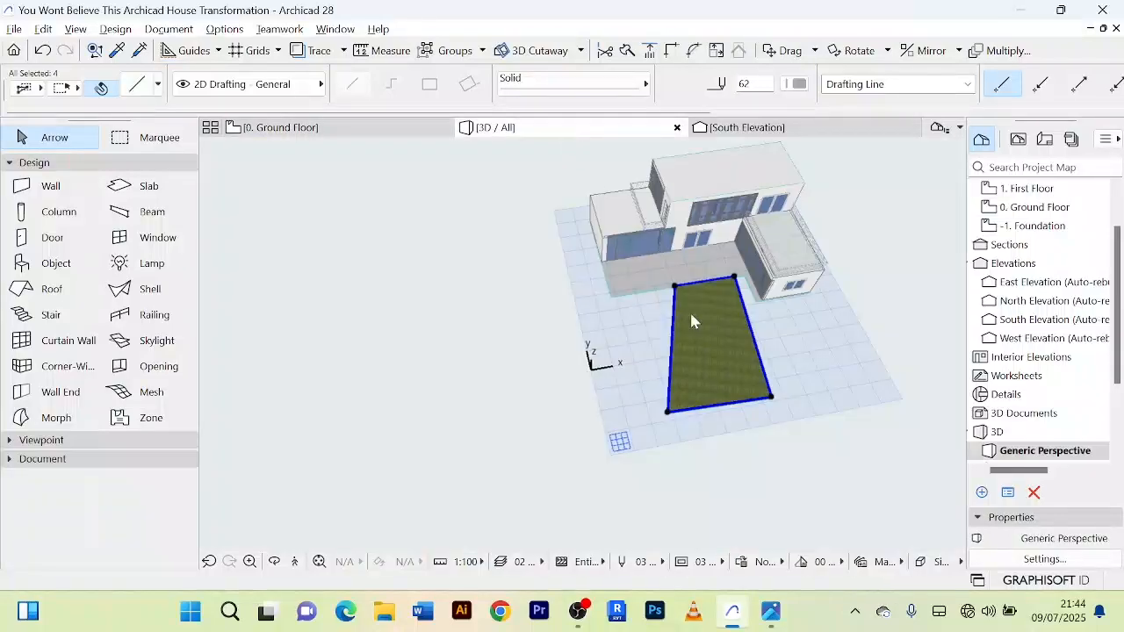
pyautogui.moveTo(483, 378)
pyautogui.keyDown('shift'); pyautogui.mouseDown(button='middle')
pyautogui.moveTo(468, 368)
pyautogui.moveTo(431, 384)
pyautogui.moveTo(474, 373)
pyautogui.mouseUp(button='middle'); pyautogui.keyUp('shift')
pyautogui.scroll(3, 825, 294)
pyautogui.scroll(-3, 787, 288)
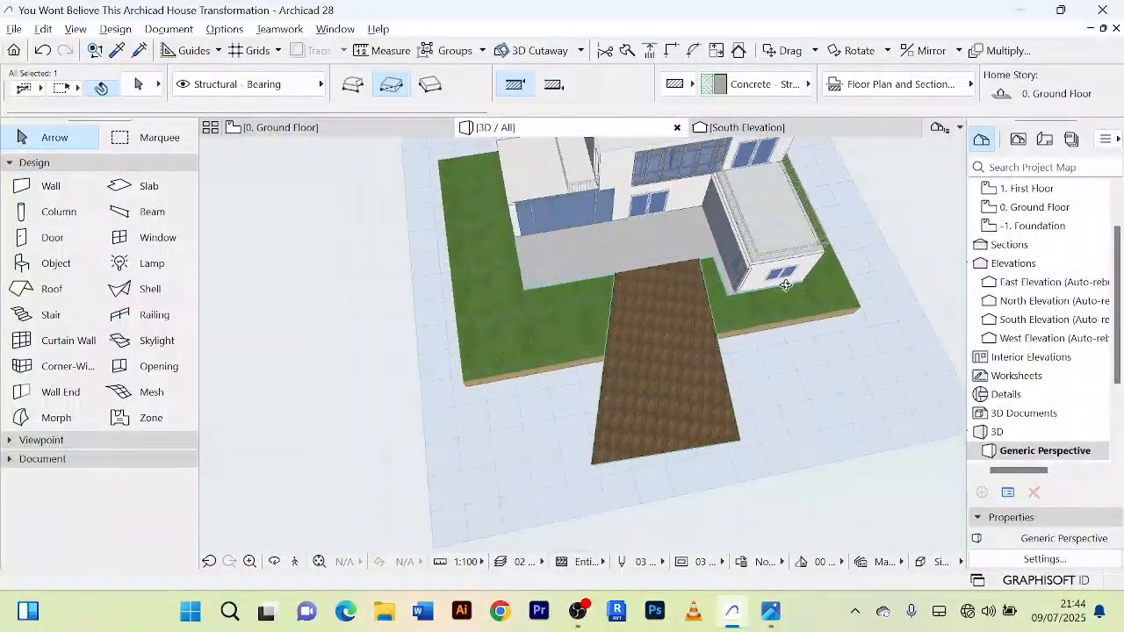
pyautogui.keyDown('shift'); pyautogui.moveTo(787, 286); pyautogui.dragTo(838, 209, button='middle'); pyautogui.keyUp('shift')
pyautogui.scroll(4, 610, 325)
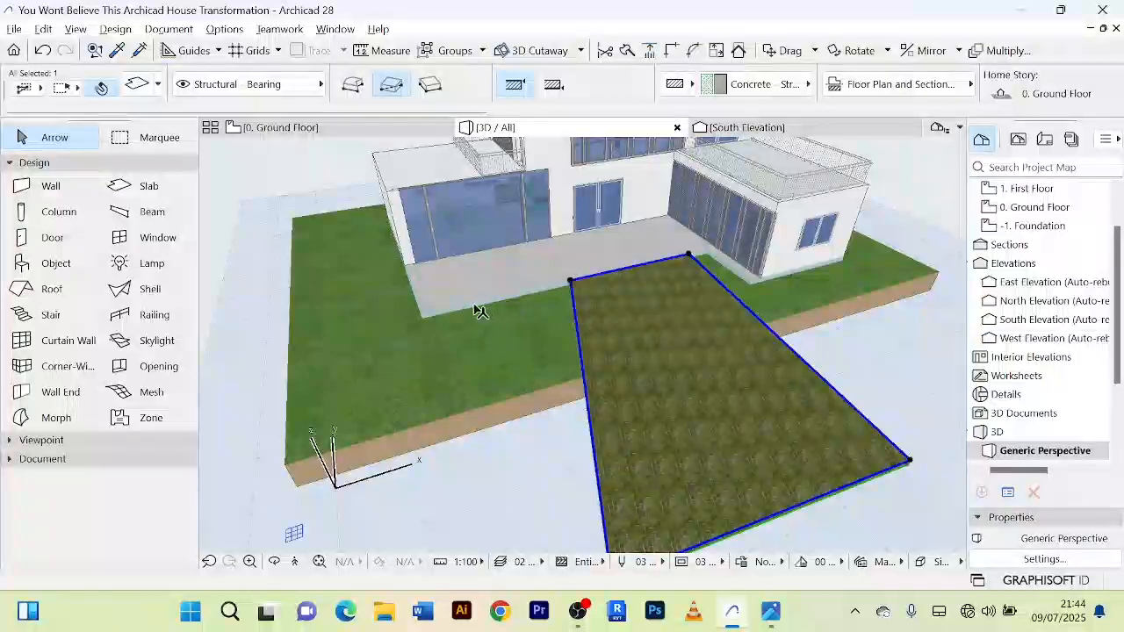
pyautogui.scroll(3, 504, 341)
pyautogui.scroll(-2, 504, 342)
pyautogui.keyDown('shift'); pyautogui.moveTo(504, 342); pyautogui.dragTo(704, 257, button='middle'); pyautogui.keyUp('shift')
pyautogui.scroll(3, 459, 376)
pyautogui.scroll(-3, 459, 376)
pyautogui.keyDown('shift'); pyautogui.moveTo(459, 376); pyautogui.dragTo(491, 351, button='middle'); pyautogui.keyUp('shift')
pyautogui.scroll(-7, 669, 392)
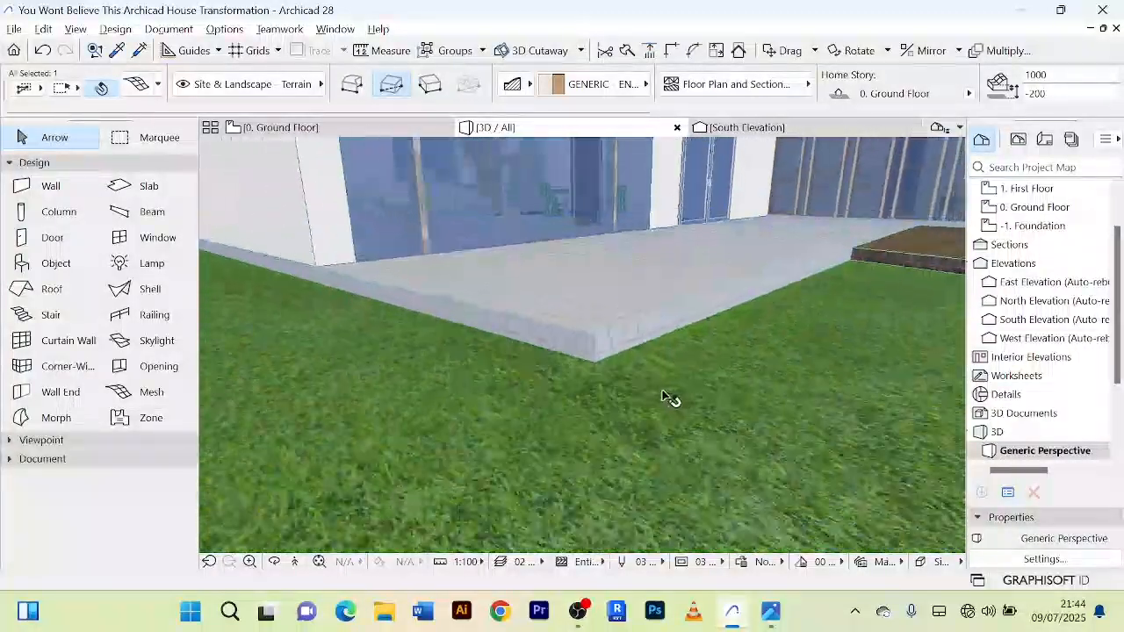
pyautogui.moveTo(672, 393); pyautogui.dragTo(465, 389, button='middle')
pyautogui.scroll(8, 466, 389)
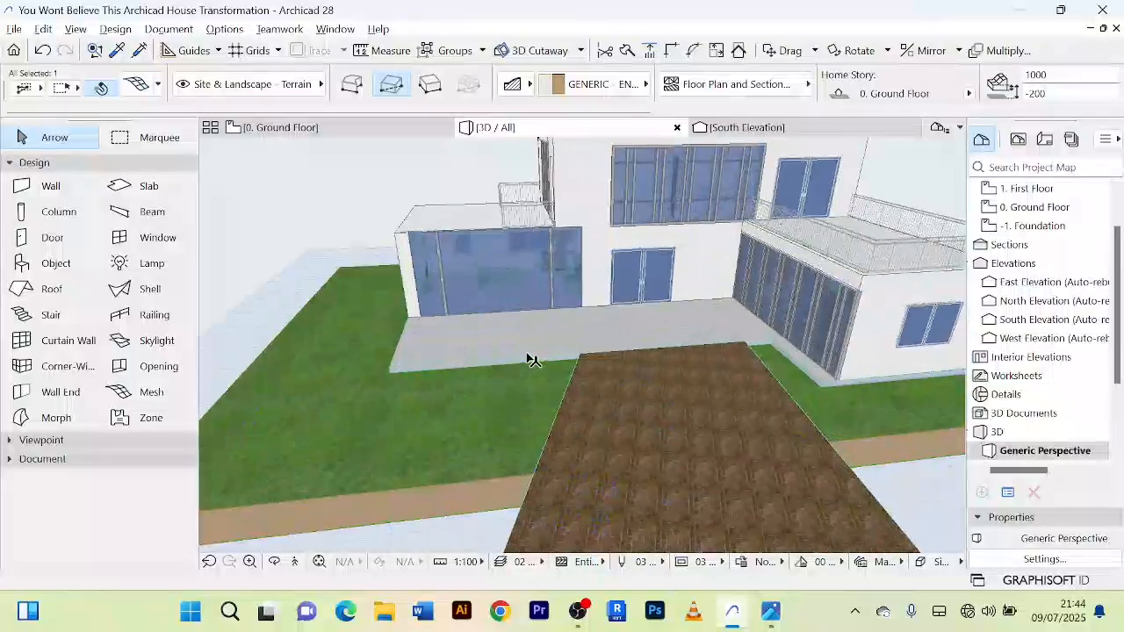
# Step: Try a bottom offset of 0 to the home story for the grass mesh around the terrace
pyautogui.scroll(2, 355, 406)
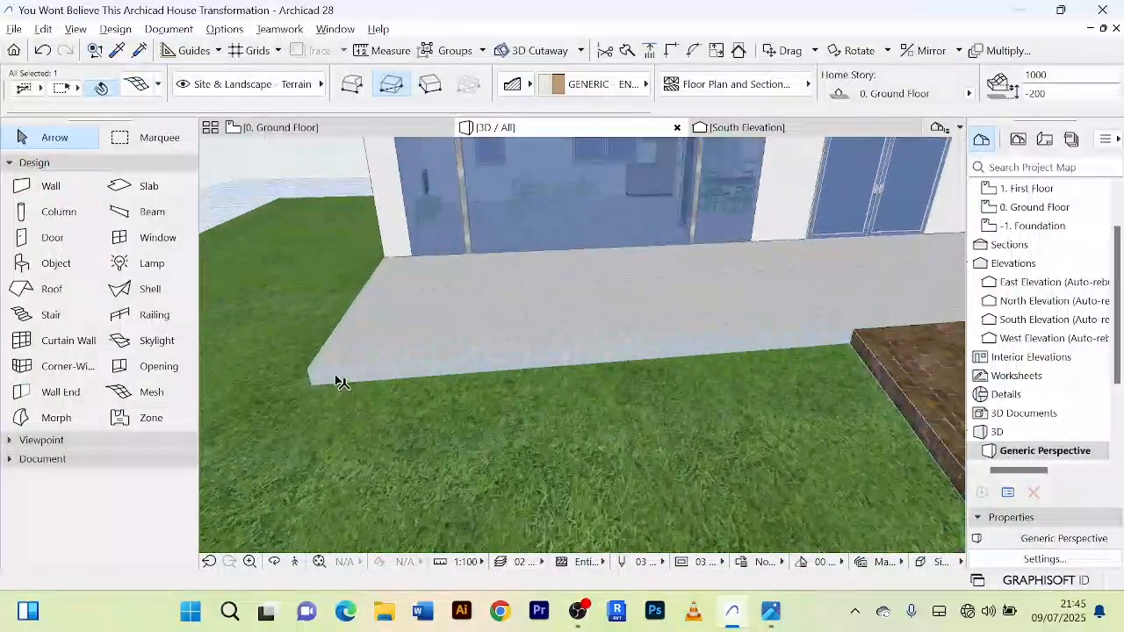
pyautogui.scroll(-3, 497, 380)
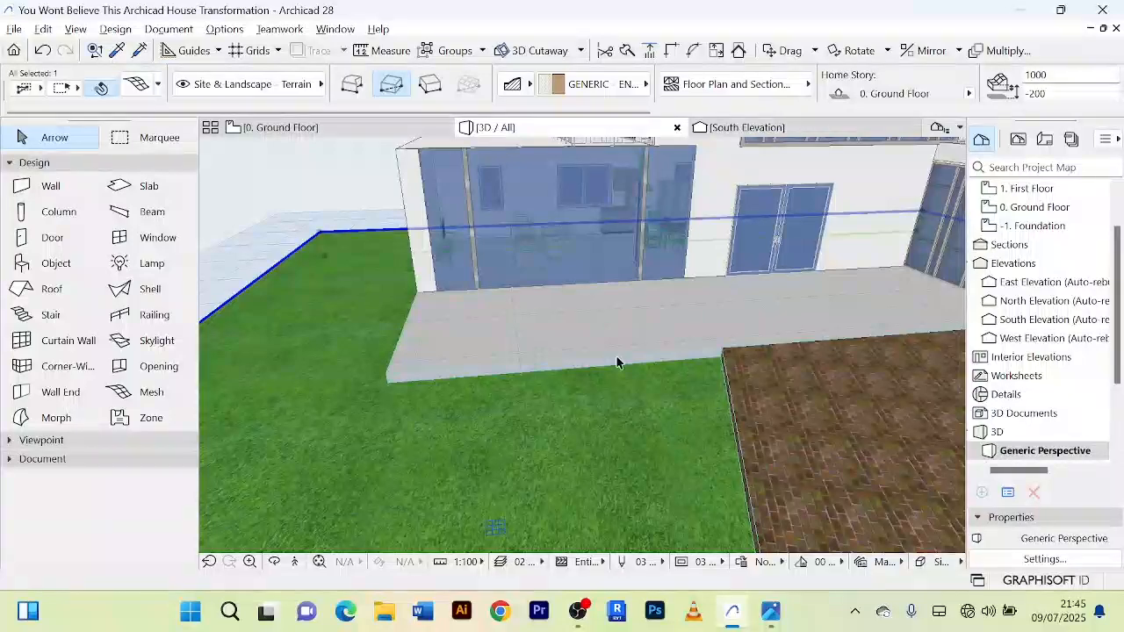
pyautogui.scroll(-2, 611, 387)
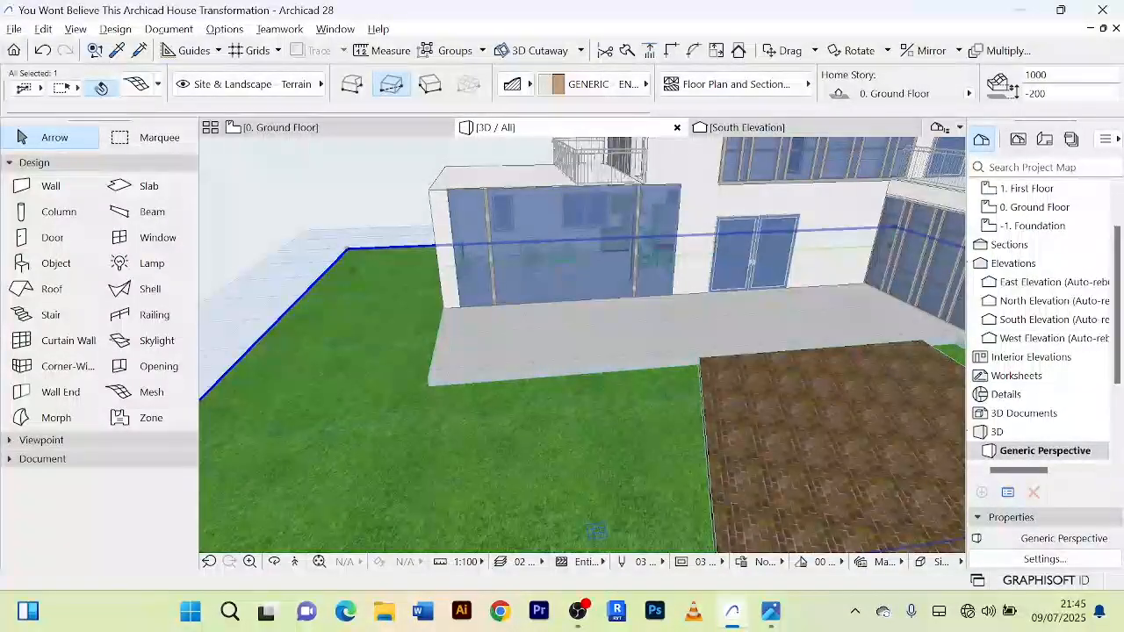
pyautogui.scroll(-2, 1053, 95)
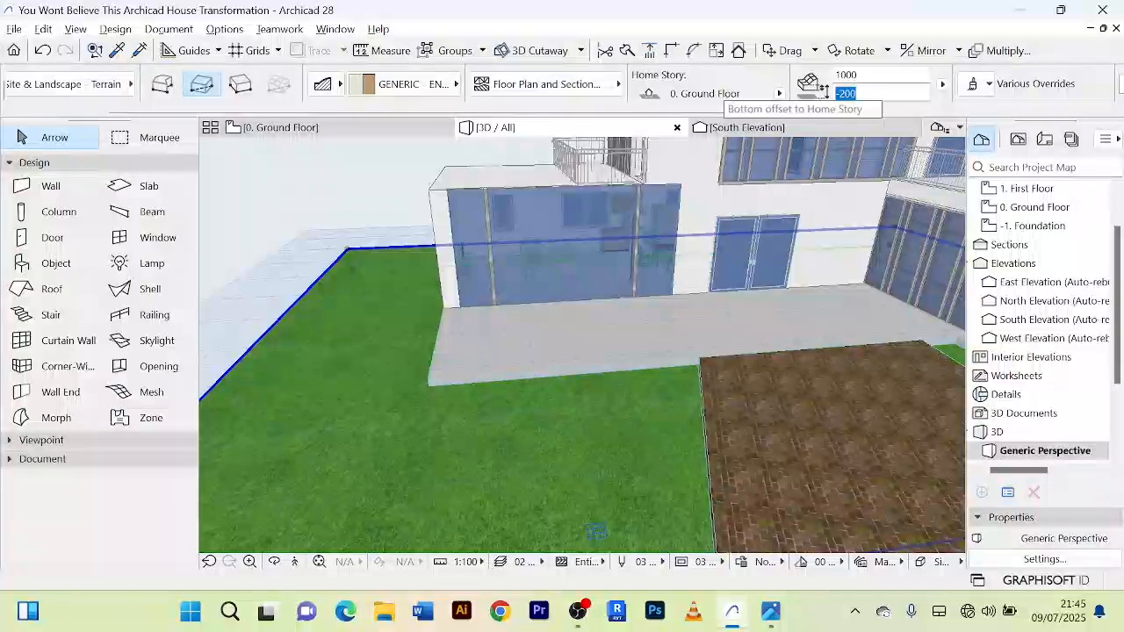
pyautogui.write('0')
pyautogui.press('Return')
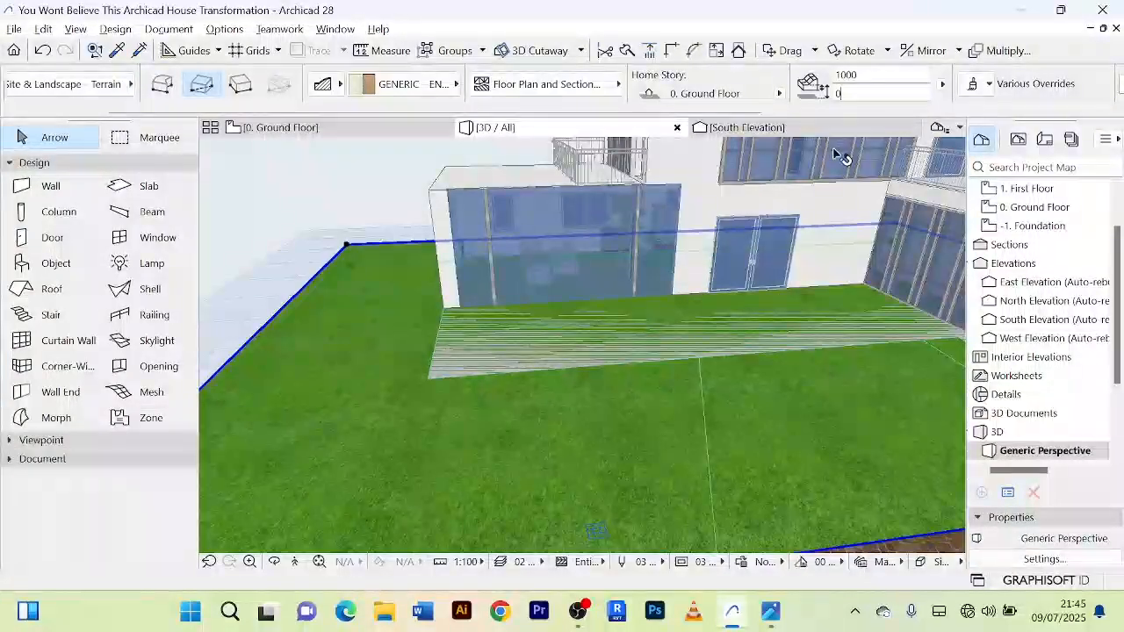
pyautogui.press('Escape')
pyautogui.scroll(3, 451, 364)
pyautogui.scroll(-2, 451, 361)
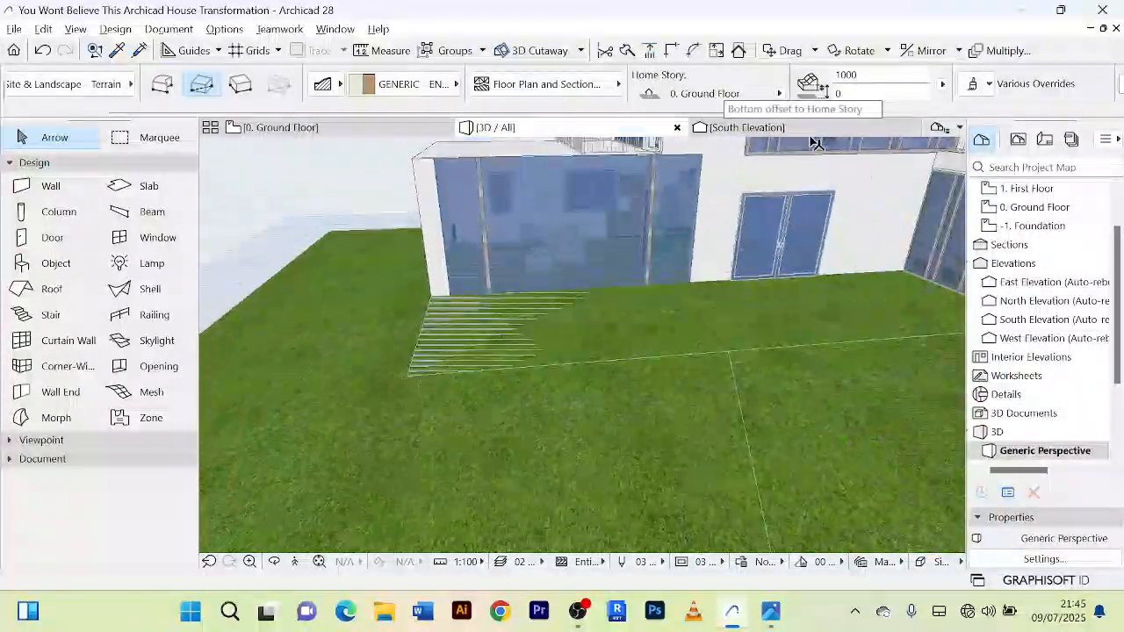
# Step: Try a bottom offset of -100 to the home story for the grass mesh
pyautogui.moveTo(854, 94); pyautogui.dragTo(823, 93)
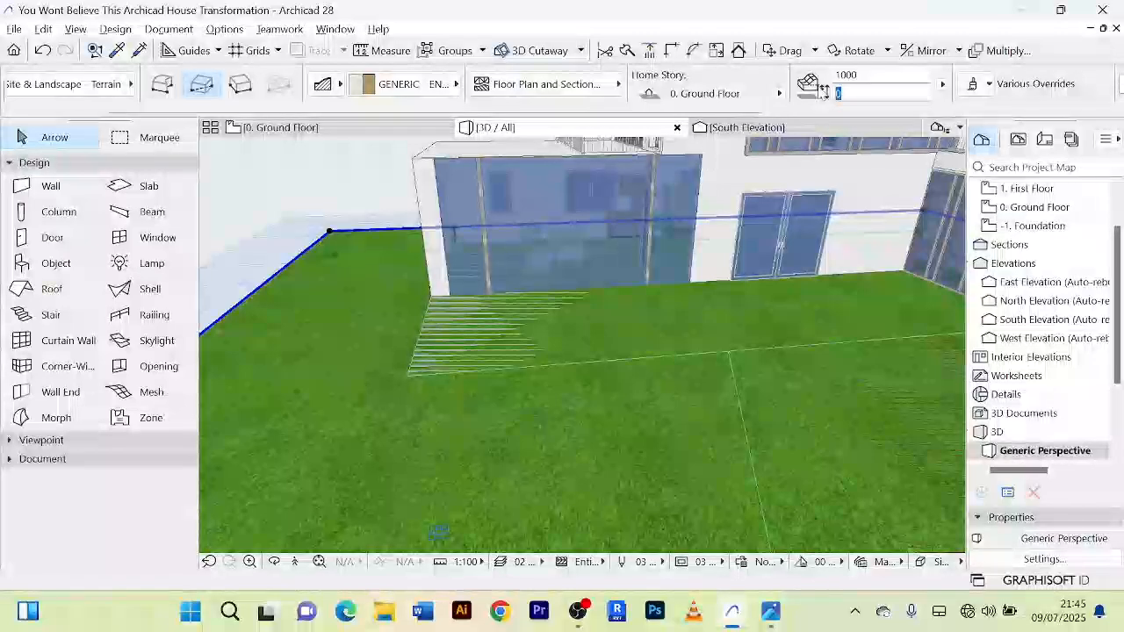
pyautogui.write('-100')
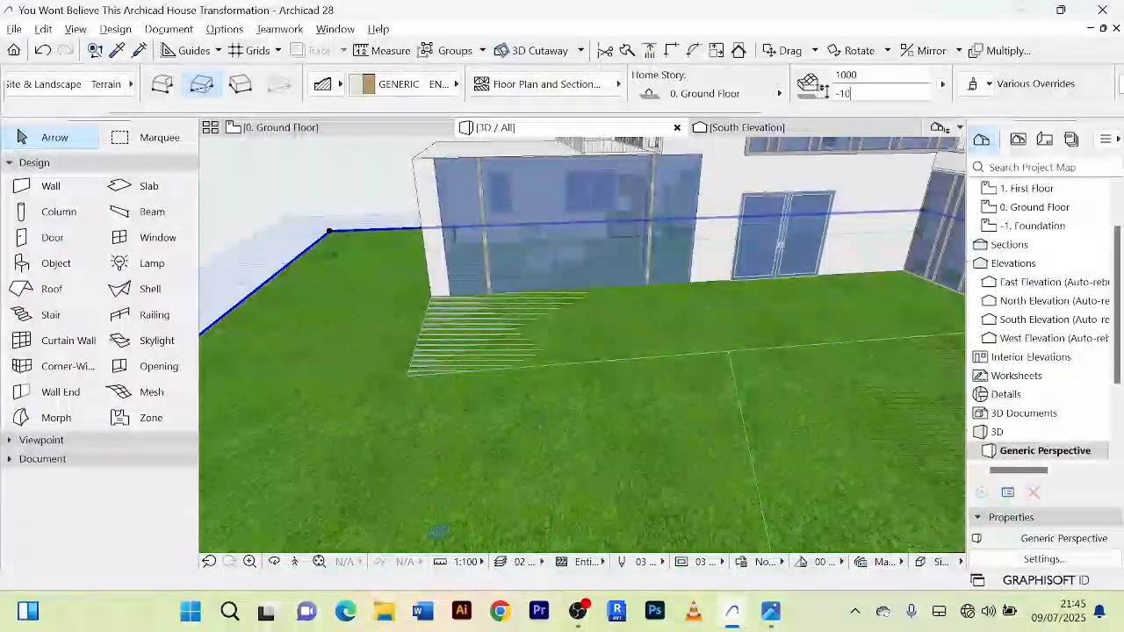
pyautogui.press('Return')
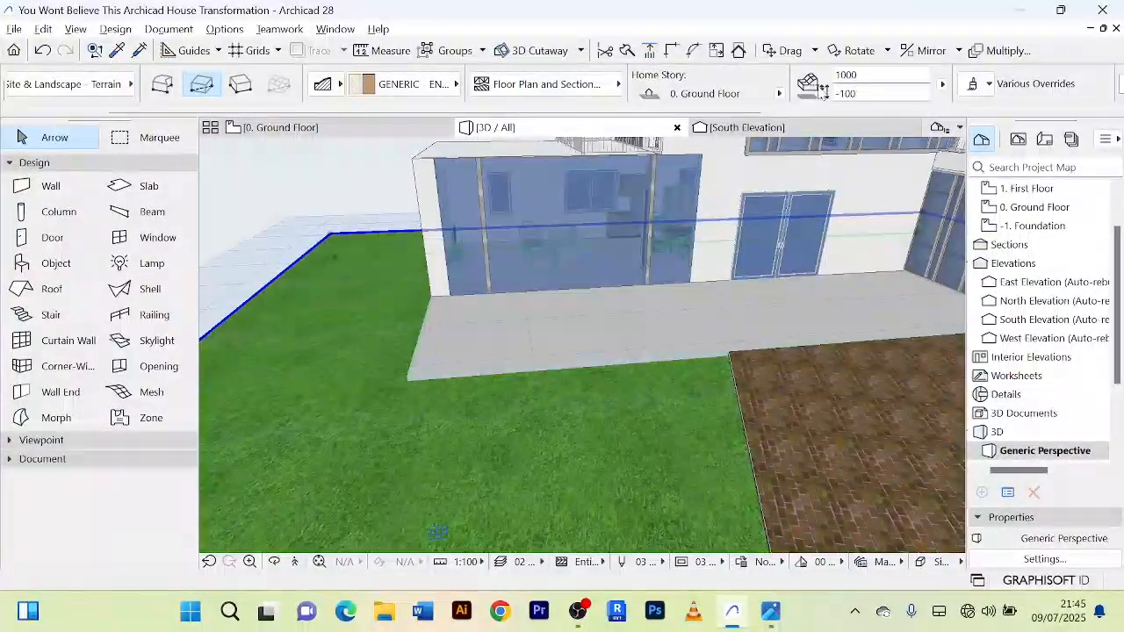
# Step: Set the grass mesh's bottom offset to the home story to -50
pyautogui.scroll(2, 495, 399)
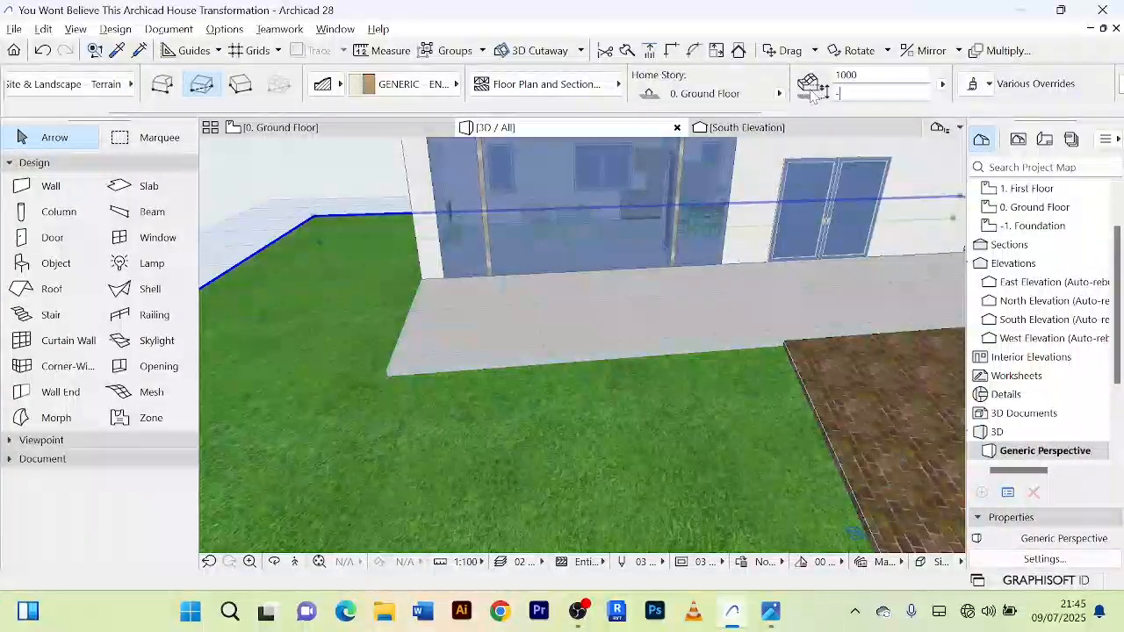
pyautogui.press('Return')
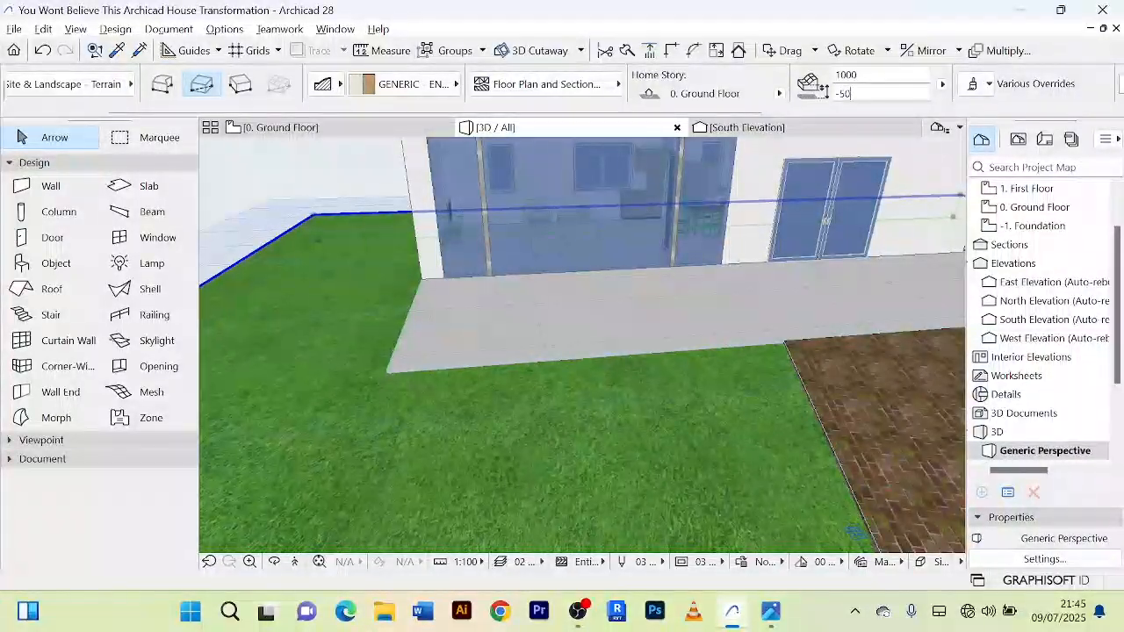
pyautogui.scroll(-5, 605, 399)
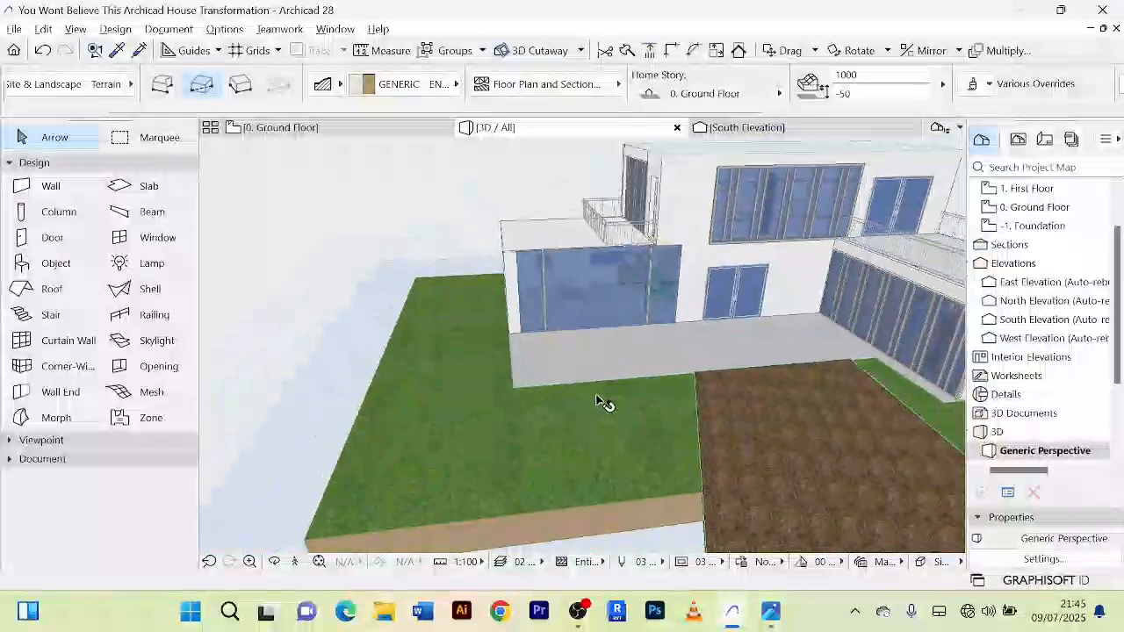
# Step: Examine the grass mesh, terrace and paved approach around the house from several 3D angles, then clear the selection
pyautogui.keyDown('shift'); pyautogui.moveTo(605, 401); pyautogui.dragTo(800, 366, button='middle'); pyautogui.keyUp('shift')
pyautogui.scroll(3, 725, 425)
pyautogui.scroll(-3, 725, 426)
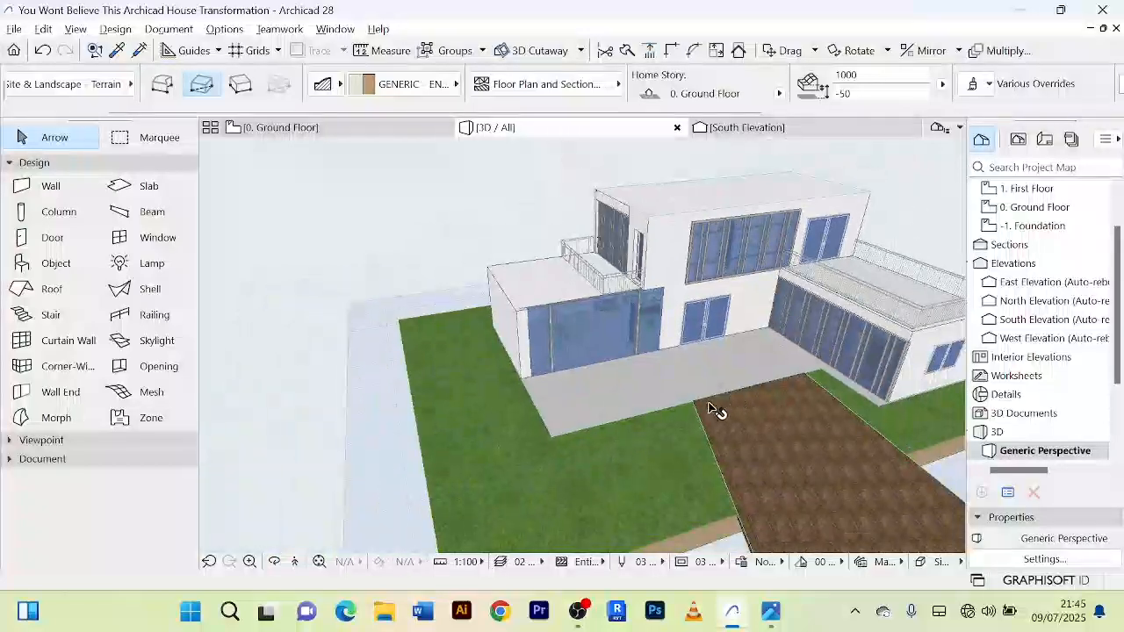
pyautogui.click(713, 408)
pyautogui.scroll(-6, 713, 408)
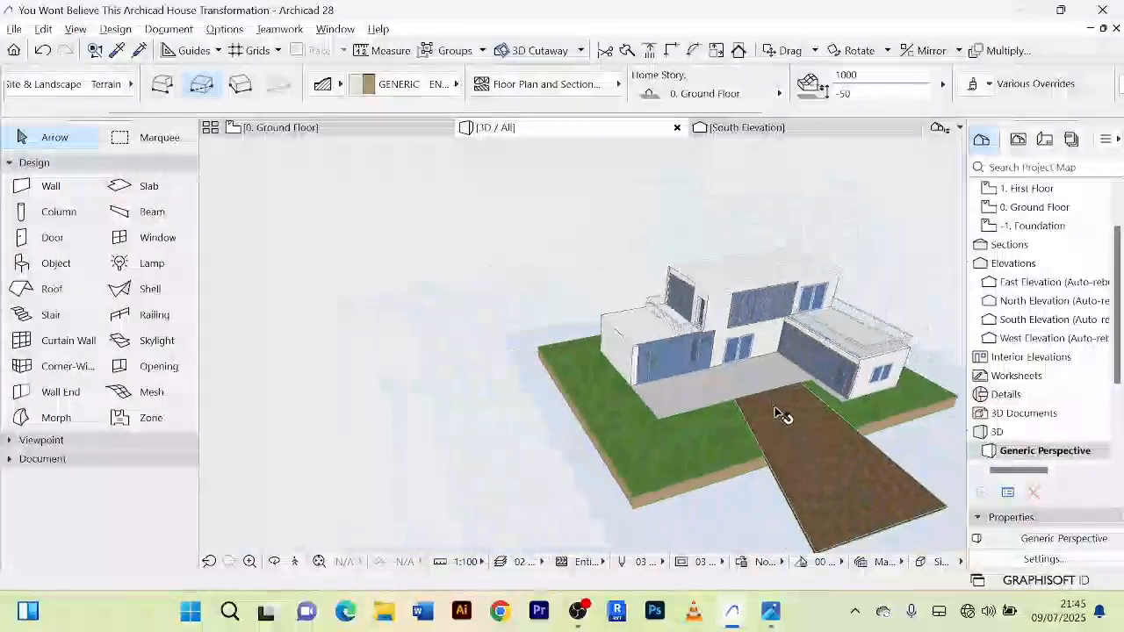
pyautogui.keyDown('shift'); pyautogui.moveTo(724, 478); pyautogui.dragTo(653, 464, button='middle'); pyautogui.keyUp('shift')
pyautogui.scroll(3, 652, 464)
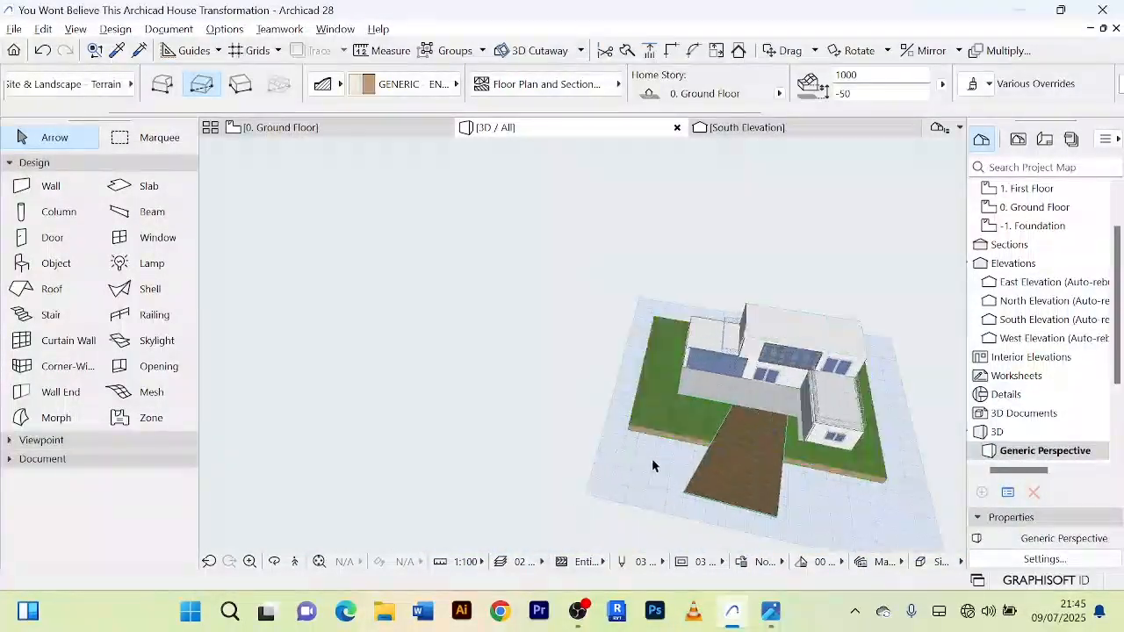
pyautogui.click(512, 415)
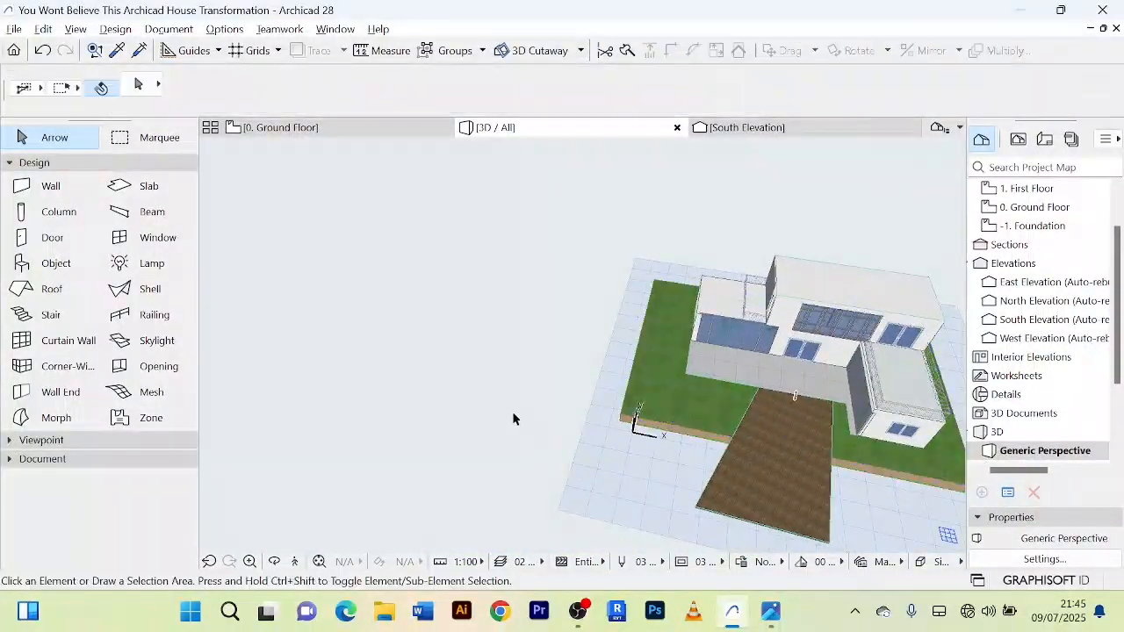
# Step: Select the grass mesh in the 3D view and switch to the ground floor plan
pyautogui.click(664, 355)
pyautogui.keyDown('shift'); pyautogui.moveTo(676, 369); pyautogui.dragTo(681, 465, button='middle'); pyautogui.keyUp('shift')
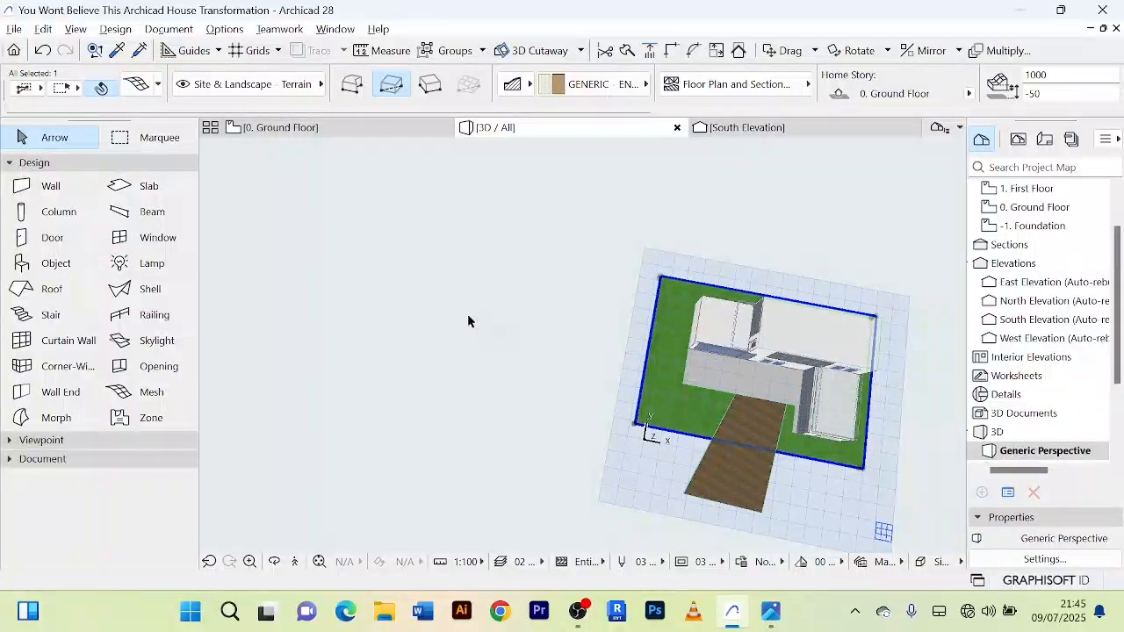
pyautogui.click(290, 128)
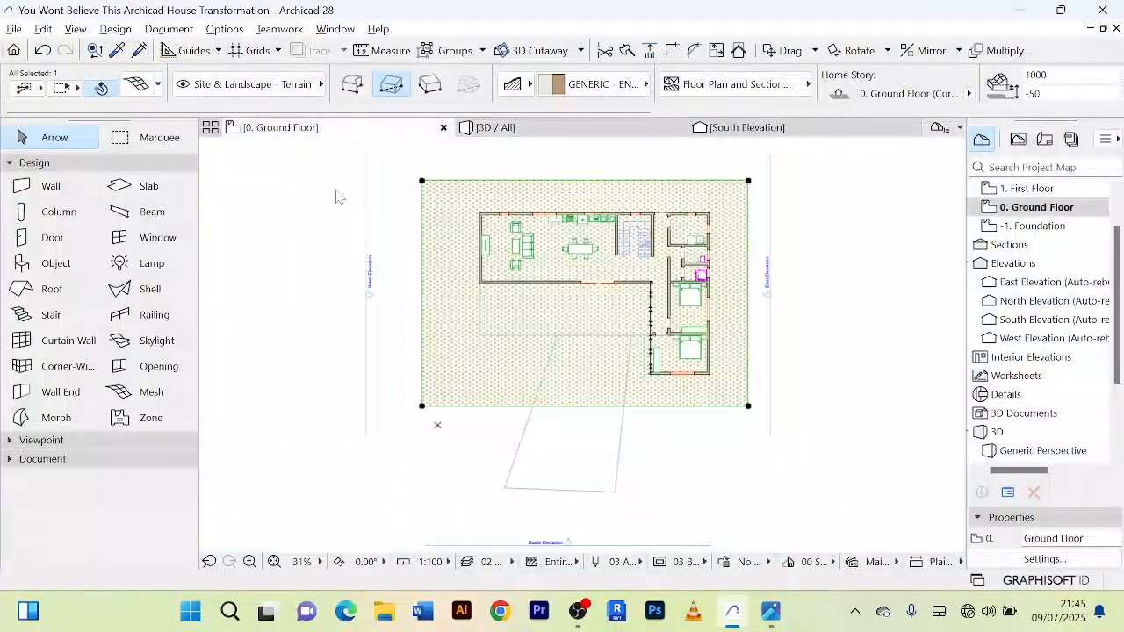
# Step: Examine on the ground floor plan where the house footprint and terrace overlap the grass mesh
pyautogui.scroll(3, 522, 356)
pyautogui.scroll(-5, 505, 365)
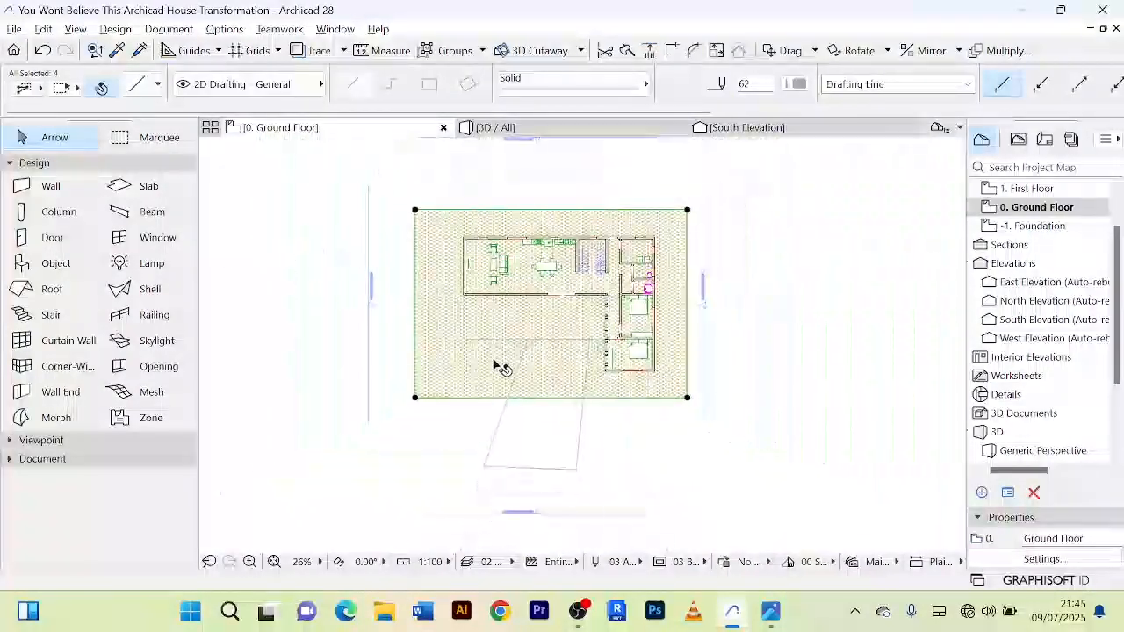
pyautogui.scroll(4, 549, 364)
pyautogui.scroll(-3, 492, 360)
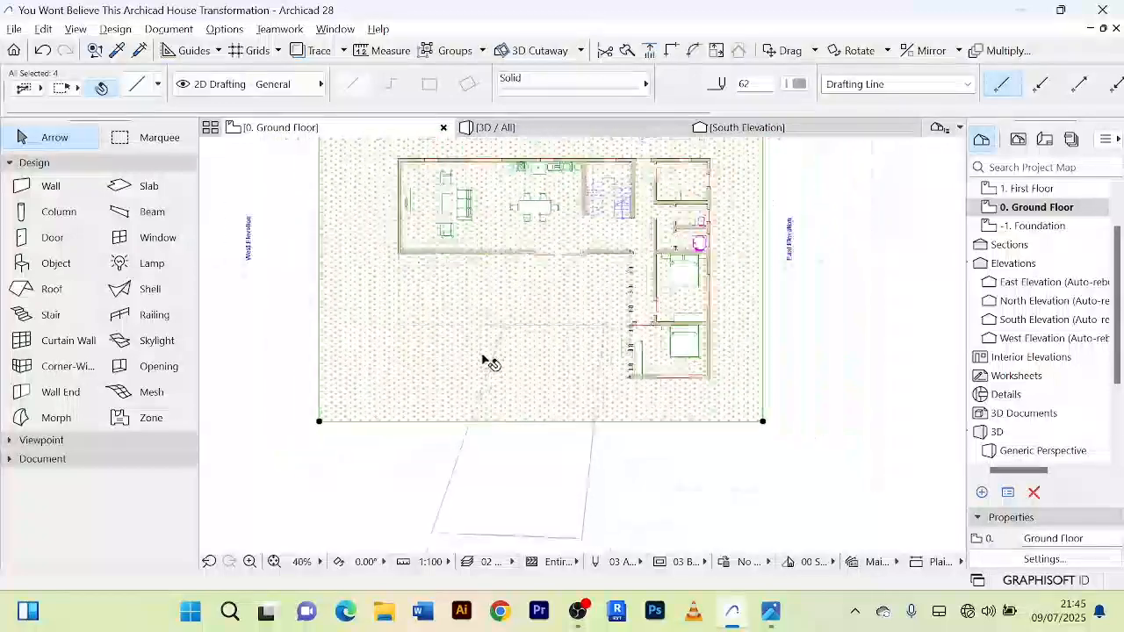
pyautogui.scroll(3, 439, 338)
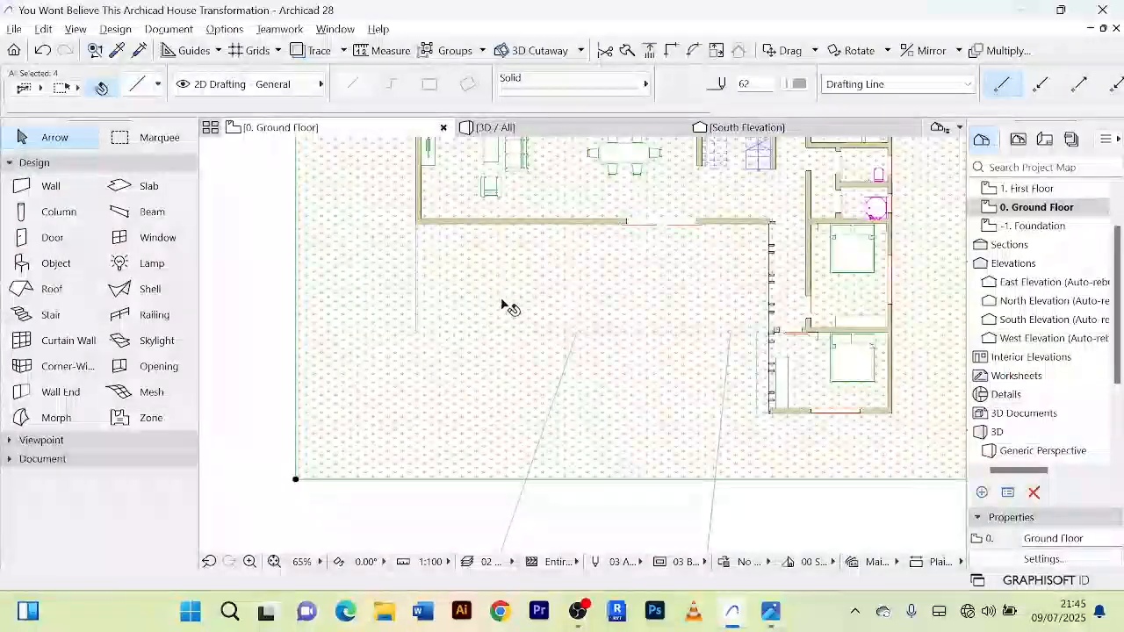
pyautogui.scroll(-2, 501, 307)
pyautogui.scroll(2, 600, 243)
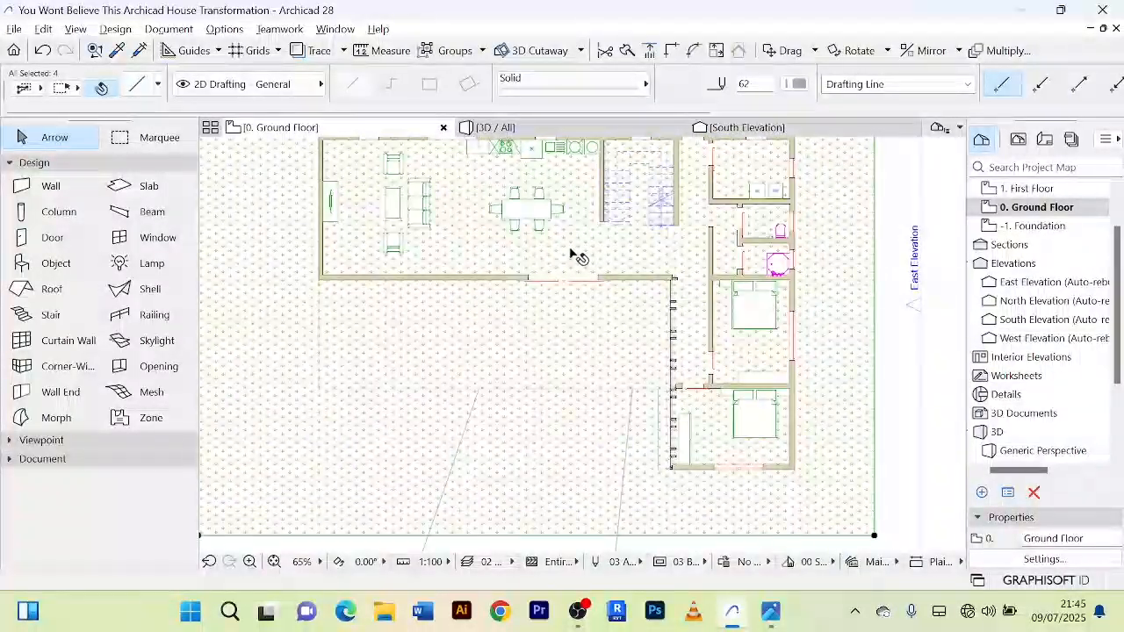
pyautogui.scroll(2, 571, 255)
pyautogui.scroll(-4, 602, 238)
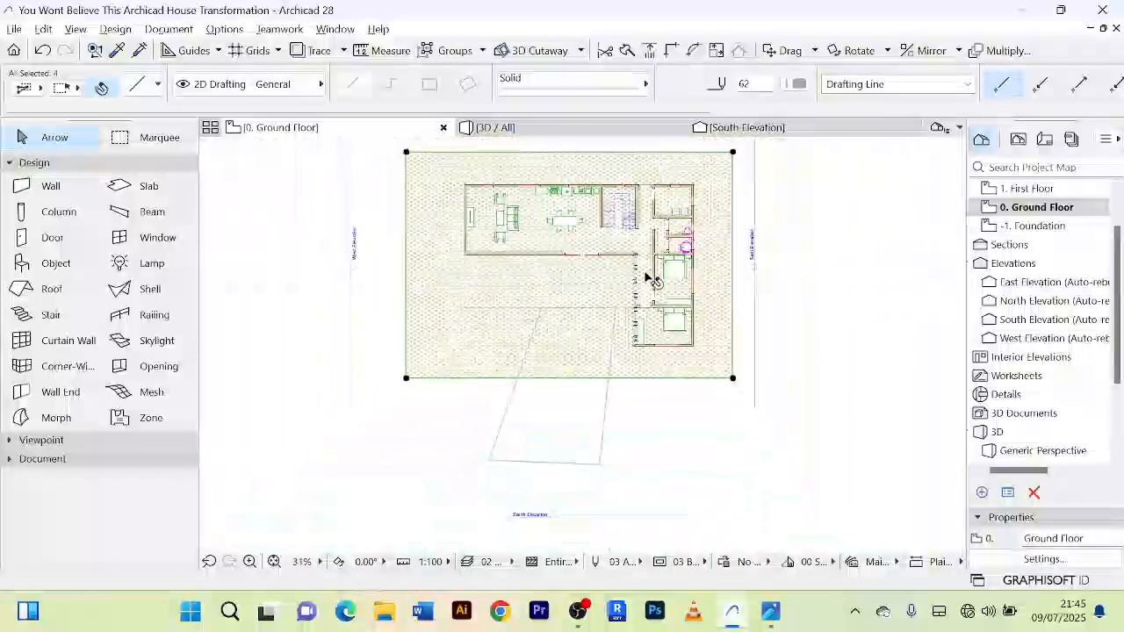
pyautogui.scroll(3, 407, 381)
pyautogui.click(405, 377)
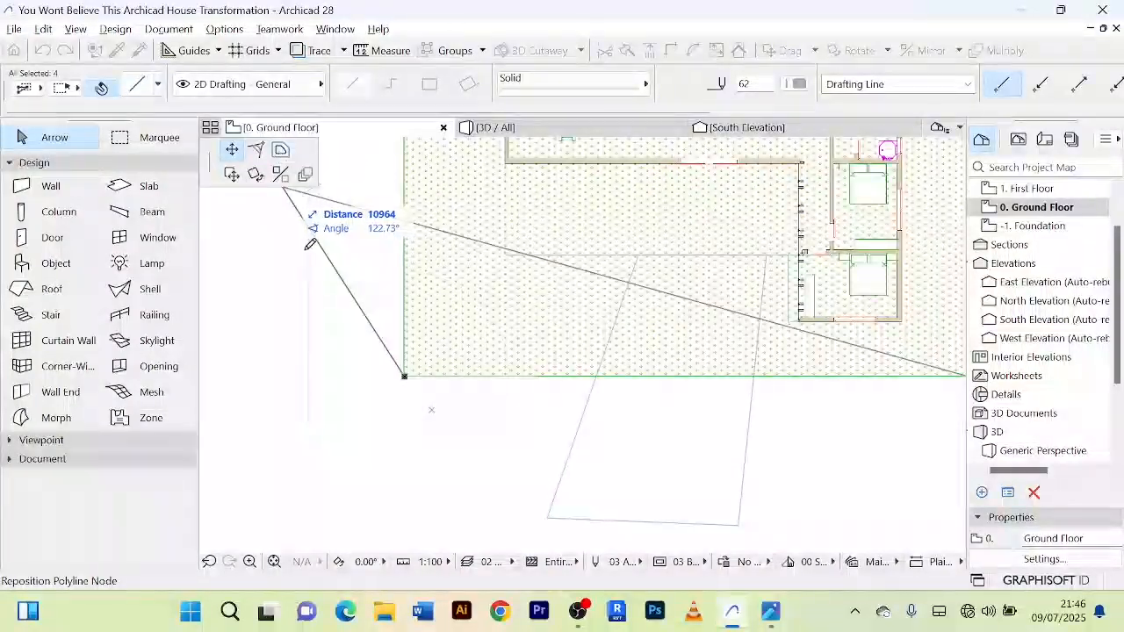
pyautogui.rightClick(262, 313)
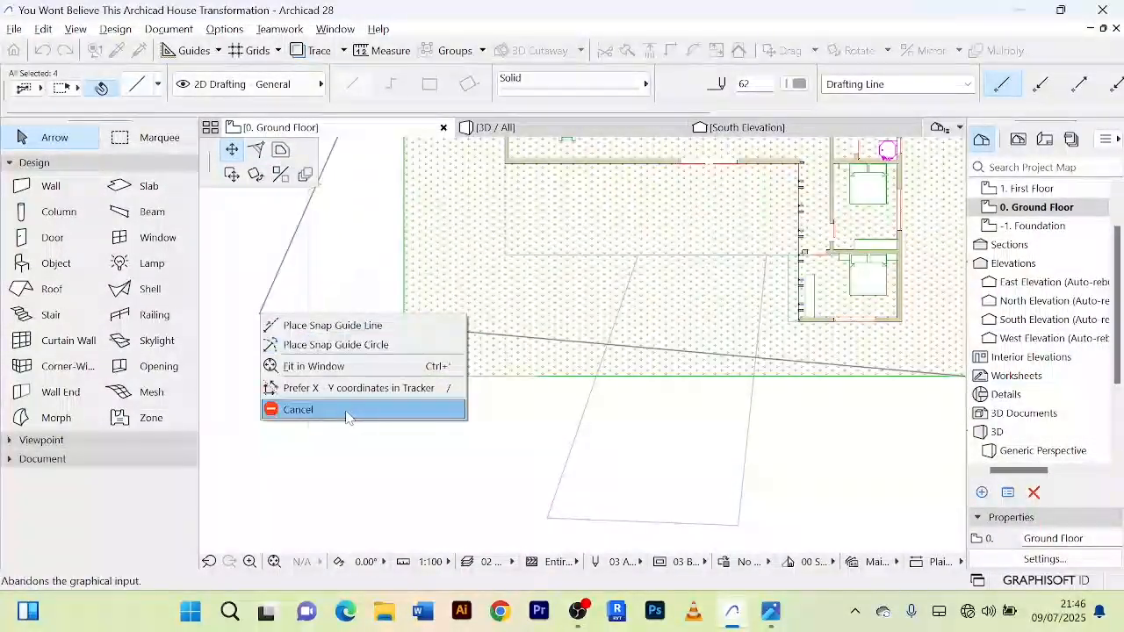
pyautogui.click(348, 411)
# Step: Subtract a rectangular hole of about 19 by 10 m from the grass mesh, from the house's north-west corner to the east wall at the terrace's front edge
pyautogui.click(360, 369)
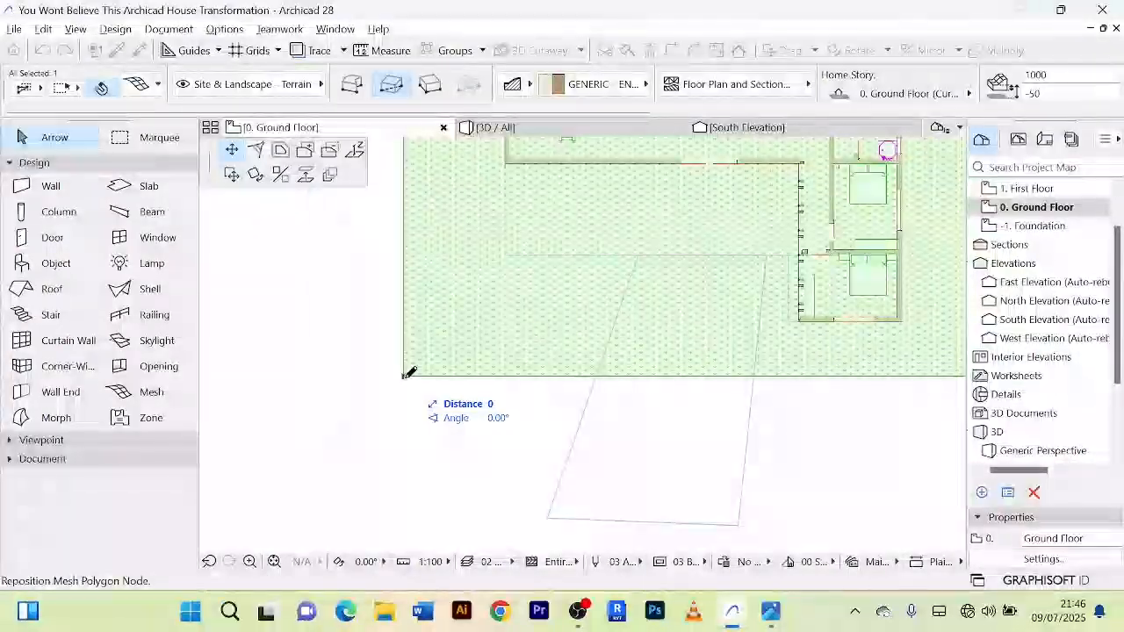
pyautogui.click(330, 151)
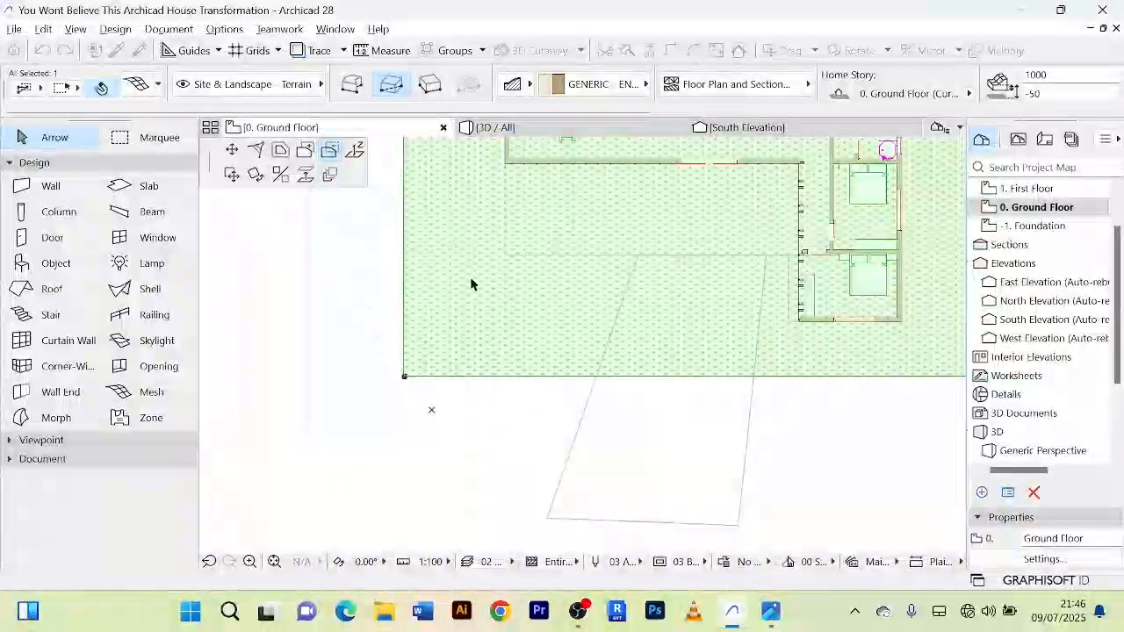
pyautogui.scroll(-3, 497, 294)
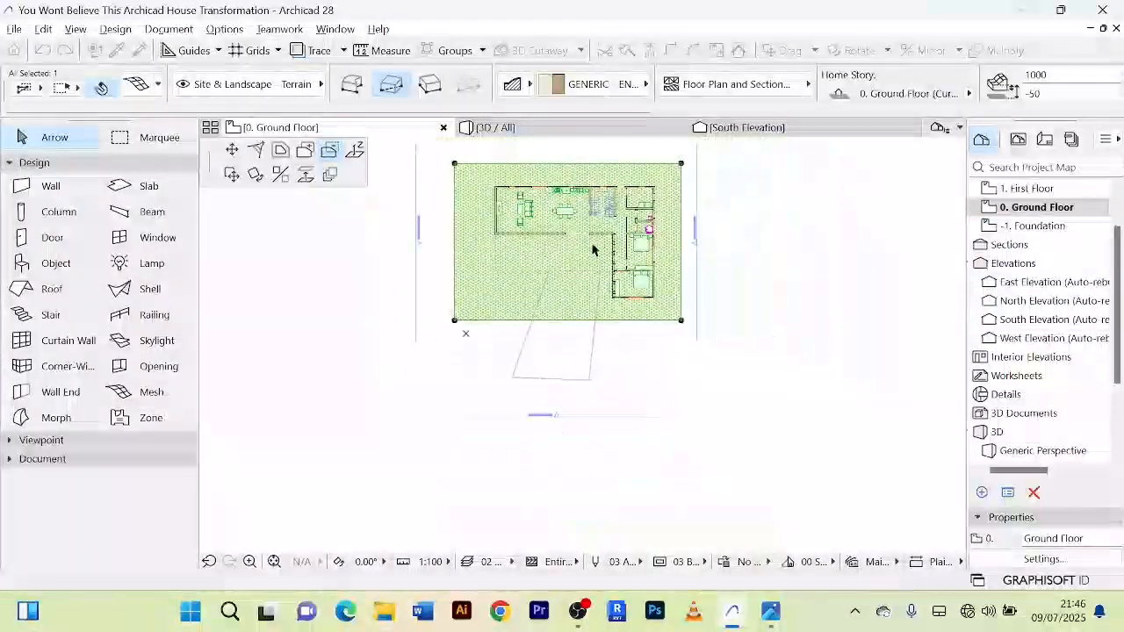
pyautogui.scroll(2, 527, 196)
pyautogui.scroll(3, 474, 190)
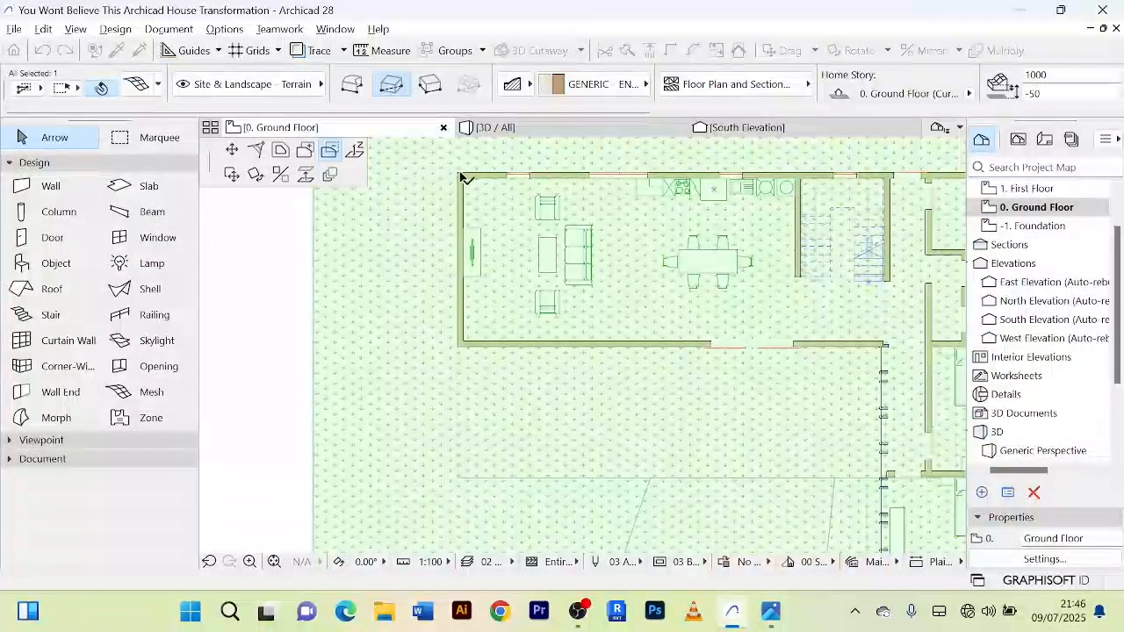
pyautogui.click(459, 175)
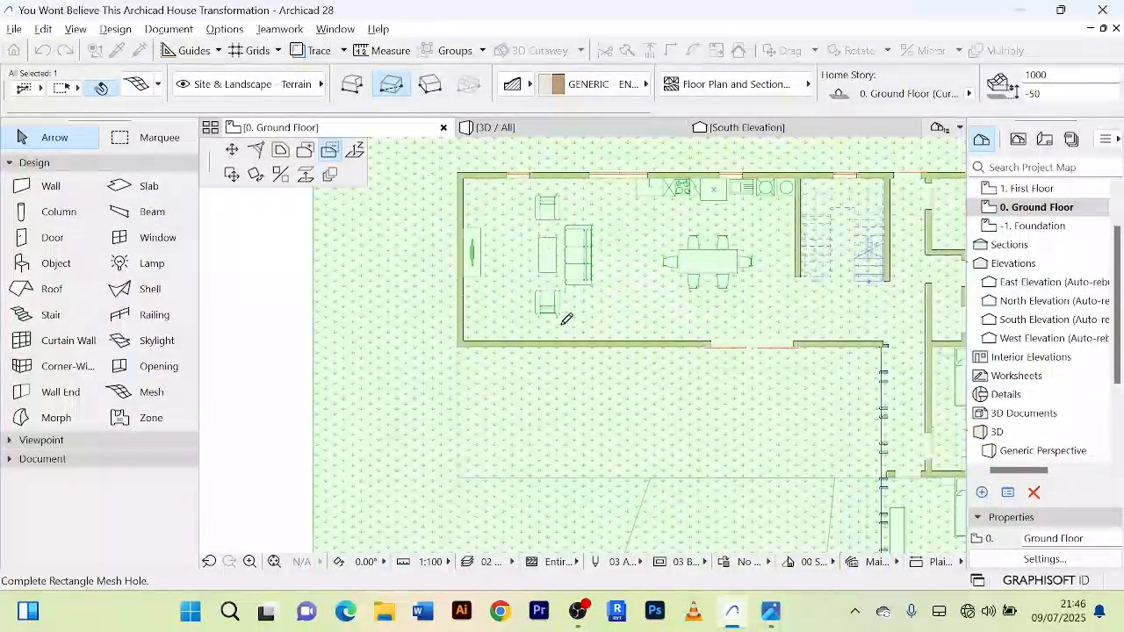
pyautogui.scroll(-4, 527, 316)
pyautogui.scroll(5, 644, 346)
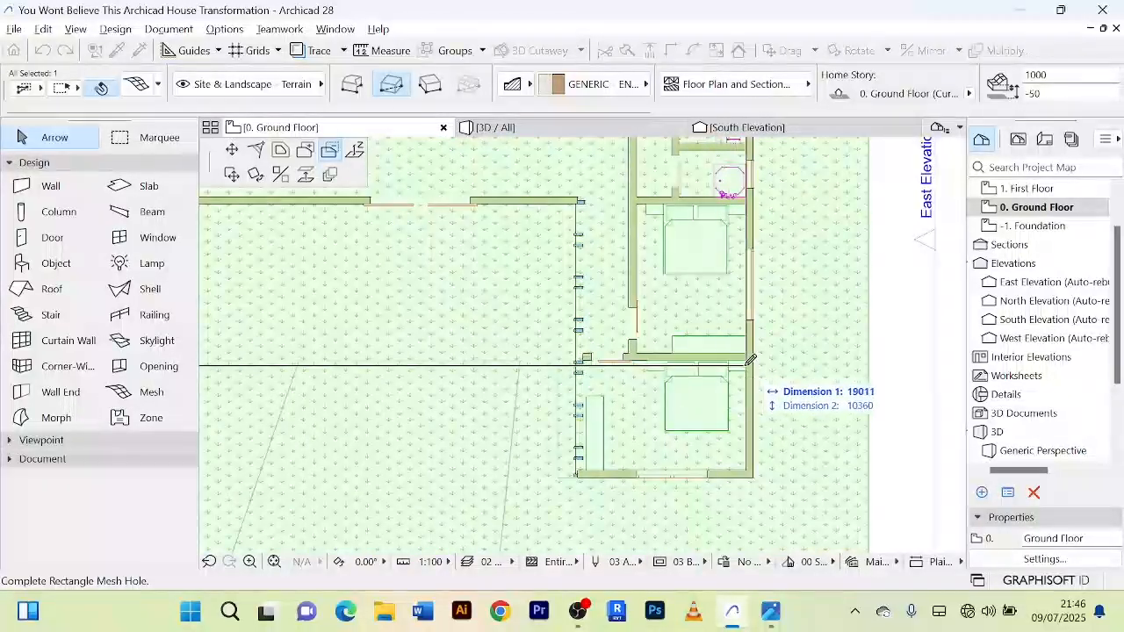
pyautogui.click(759, 356)
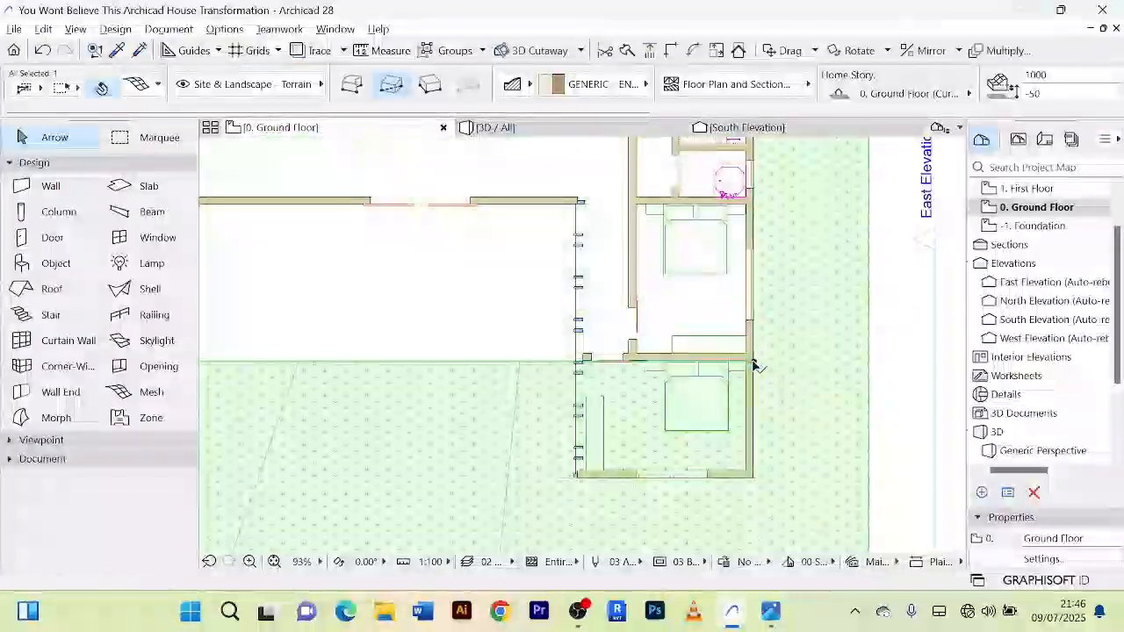
# Step: Subtract a rectangular hole from the grass mesh over the southern bedroom, from its south-east outer corner to the wing's west wall line
pyautogui.scroll(-5, 746, 403)
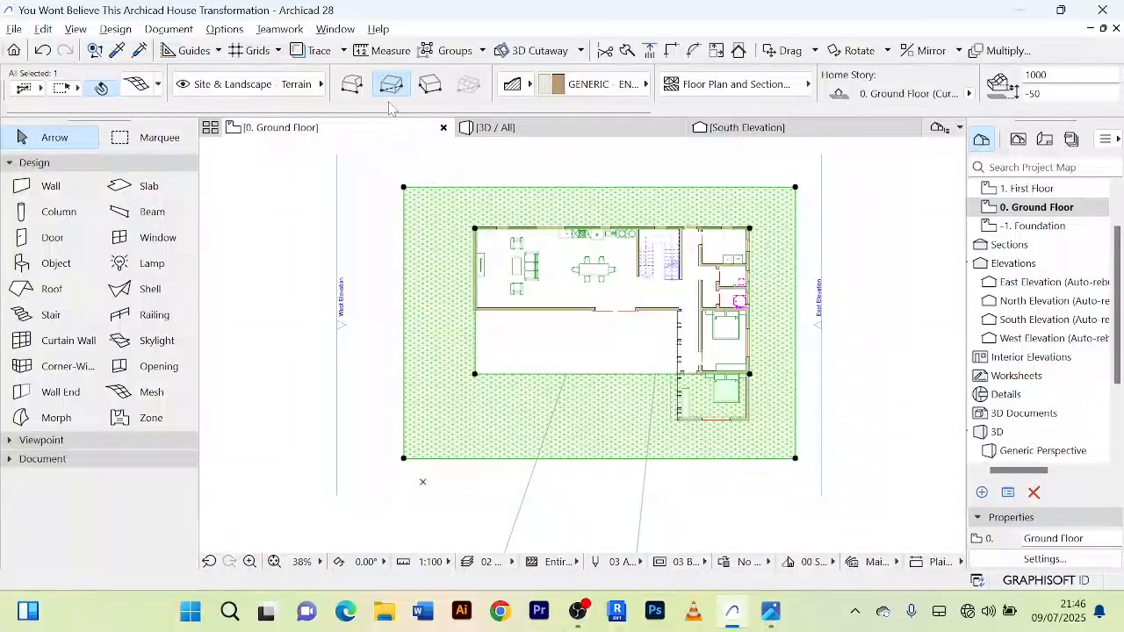
pyautogui.scroll(4, 724, 402)
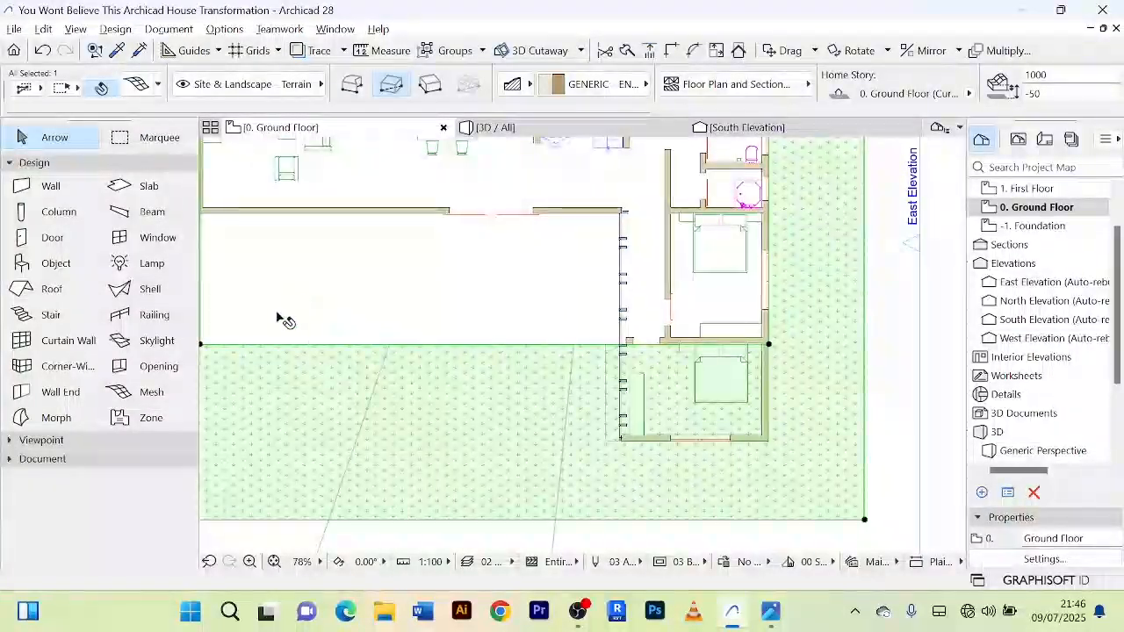
pyautogui.click(865, 521)
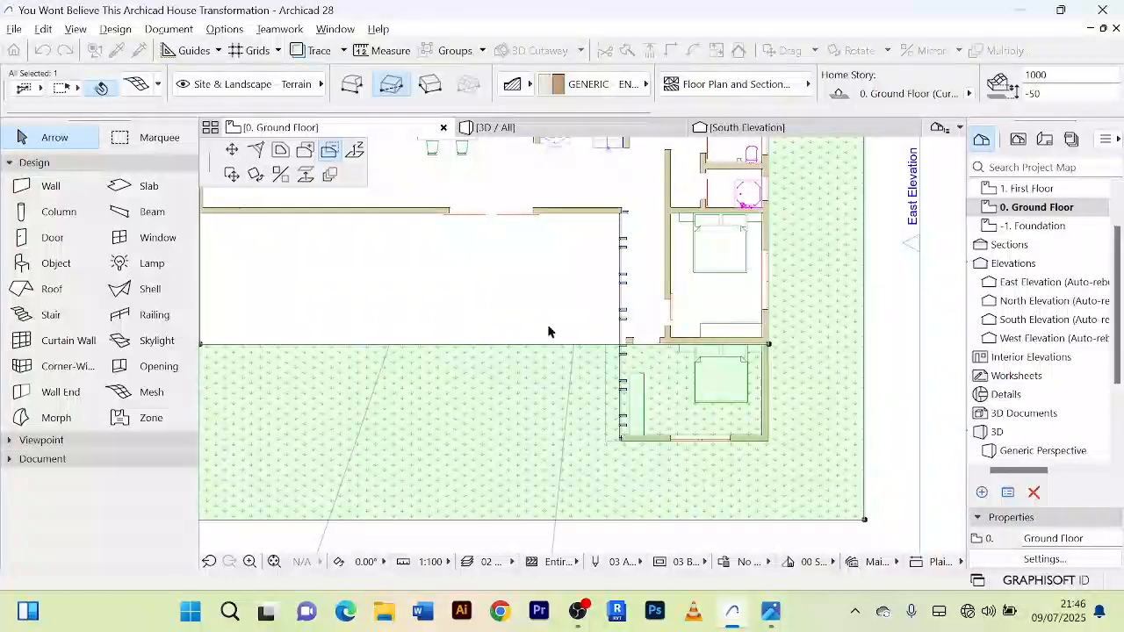
pyautogui.click(331, 151)
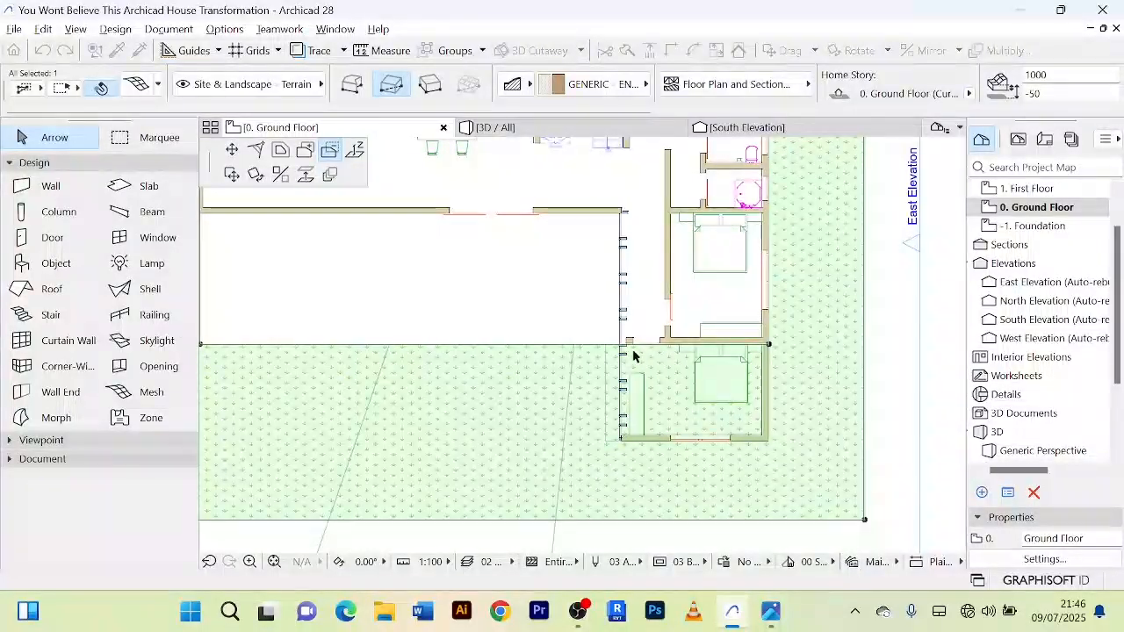
pyautogui.scroll(2, 634, 355)
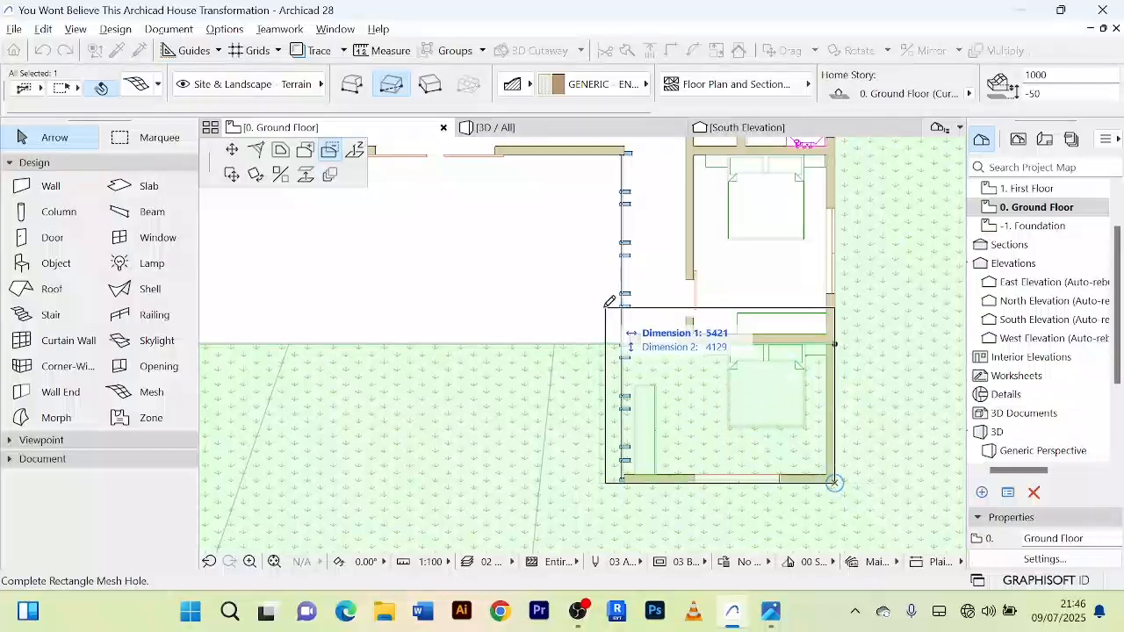
pyautogui.click(625, 285)
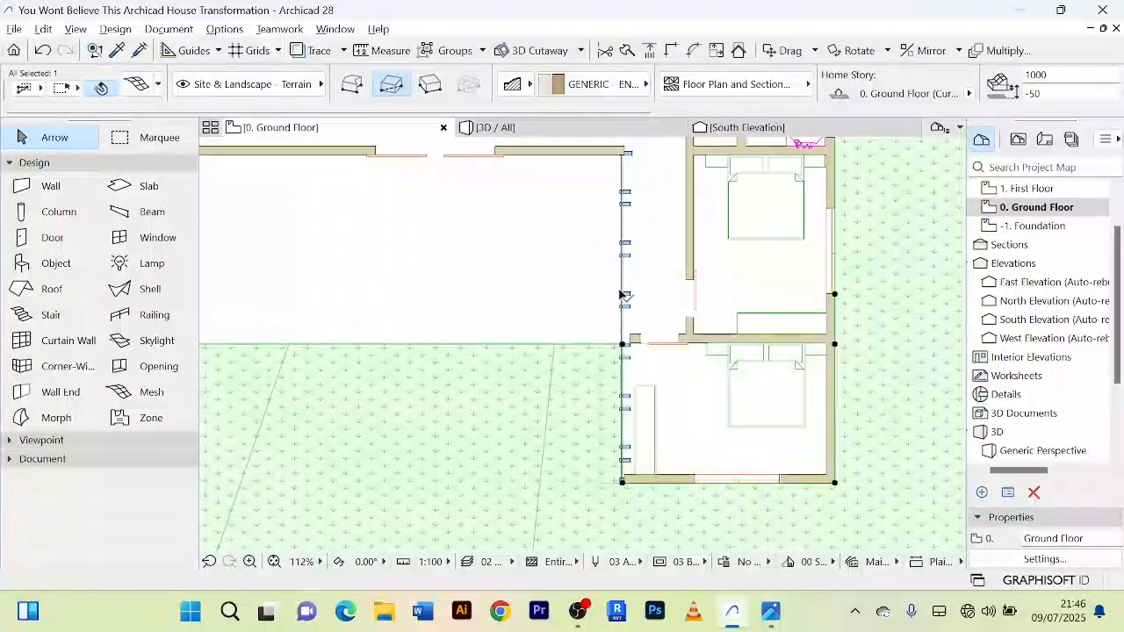
pyautogui.scroll(-6, 625, 285)
pyautogui.click(791, 391)
# Step: Check the grass mesh cut-out around the house on the ground floor plan and in 3D, and return to the plan
pyautogui.scroll(4, 782, 252)
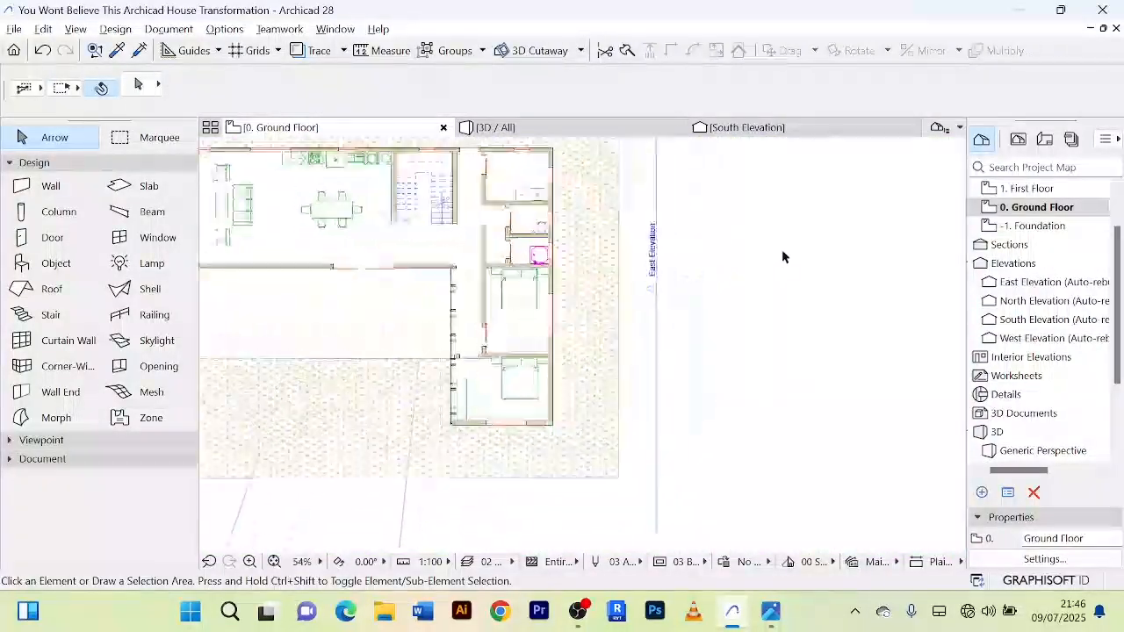
pyautogui.scroll(-4, 782, 252)
pyautogui.moveTo(783, 254); pyautogui.dragTo(811, 298, button='middle')
pyautogui.scroll(5, 593, 292)
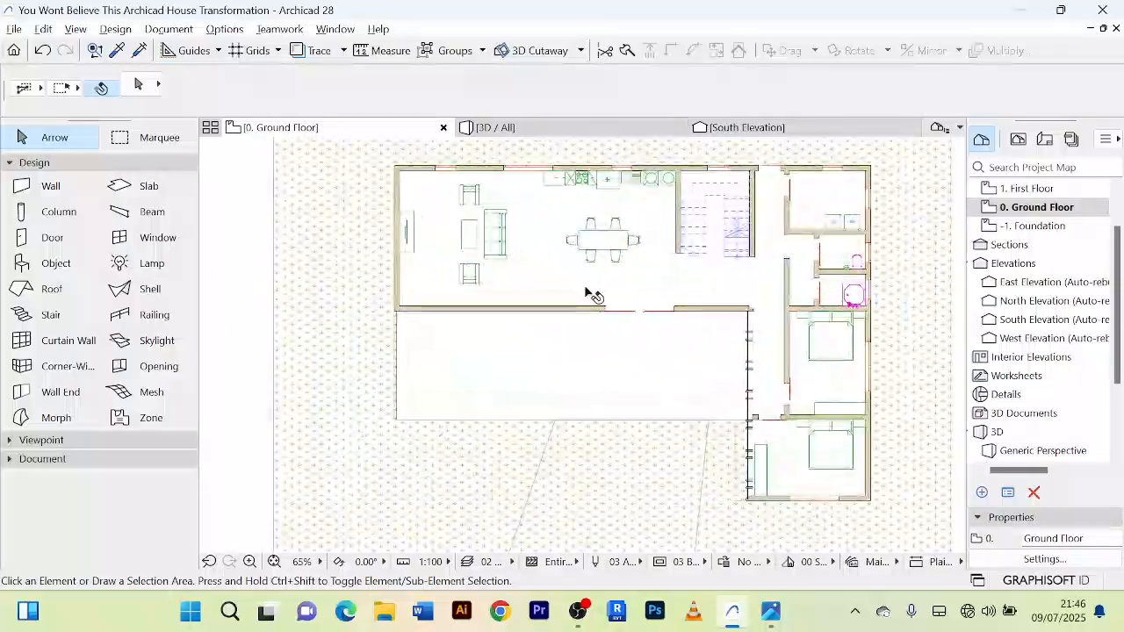
pyautogui.scroll(-6, 908, 359)
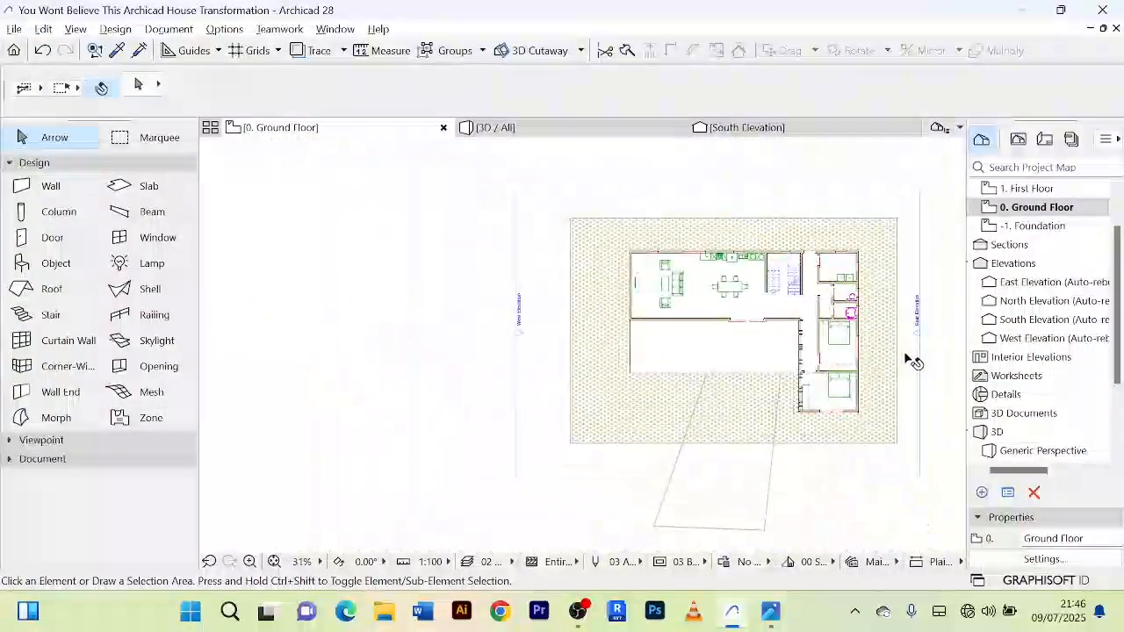
pyautogui.moveTo(933, 396); pyautogui.dragTo(733, 386, button='middle')
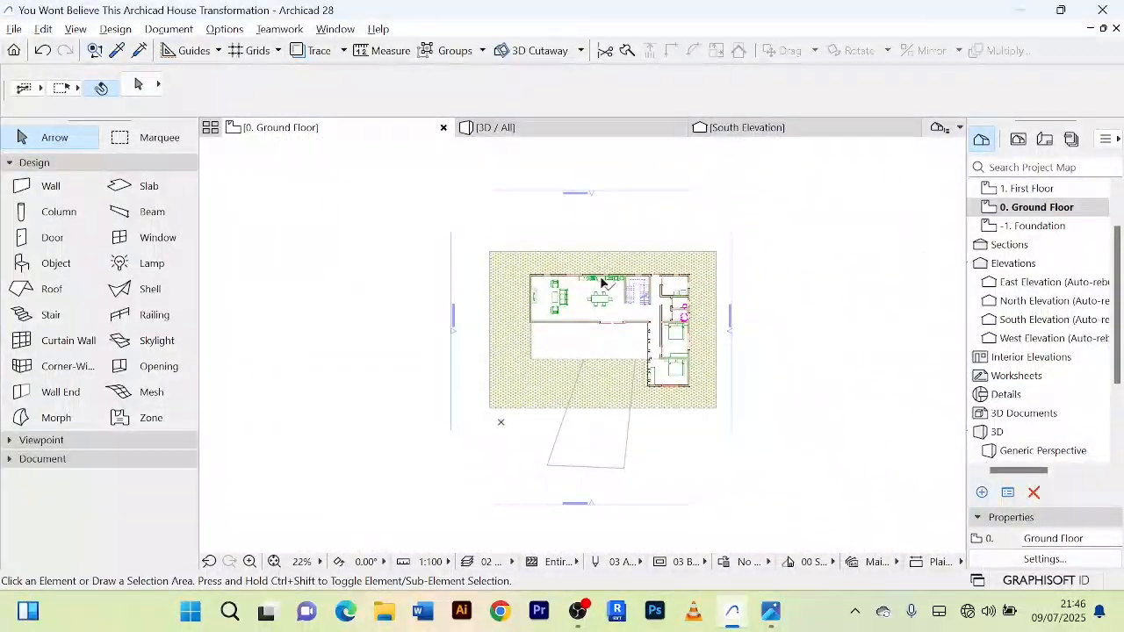
pyautogui.click(528, 132)
pyautogui.moveTo(815, 410)
pyautogui.keyDown('shift'); pyautogui.mouseDown(button='middle')
pyautogui.moveTo(760, 329)
pyautogui.moveTo(745, 332)
pyautogui.moveTo(764, 377)
pyautogui.moveTo(658, 469)
pyautogui.moveTo(758, 311)
pyautogui.moveTo(760, 268)
pyautogui.moveTo(753, 410)
pyautogui.moveTo(401, 205)
pyautogui.mouseUp(button='middle'); pyautogui.keyUp('shift')
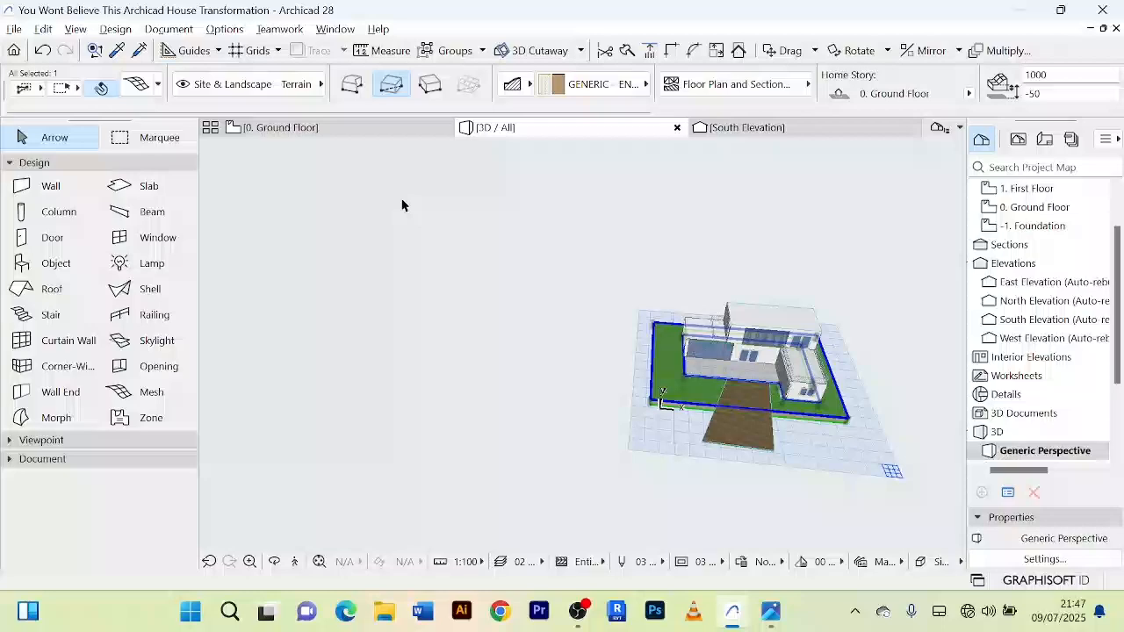
pyautogui.click(286, 129)
pyautogui.scroll(-3, 772, 345)
pyautogui.scroll(5, 752, 341)
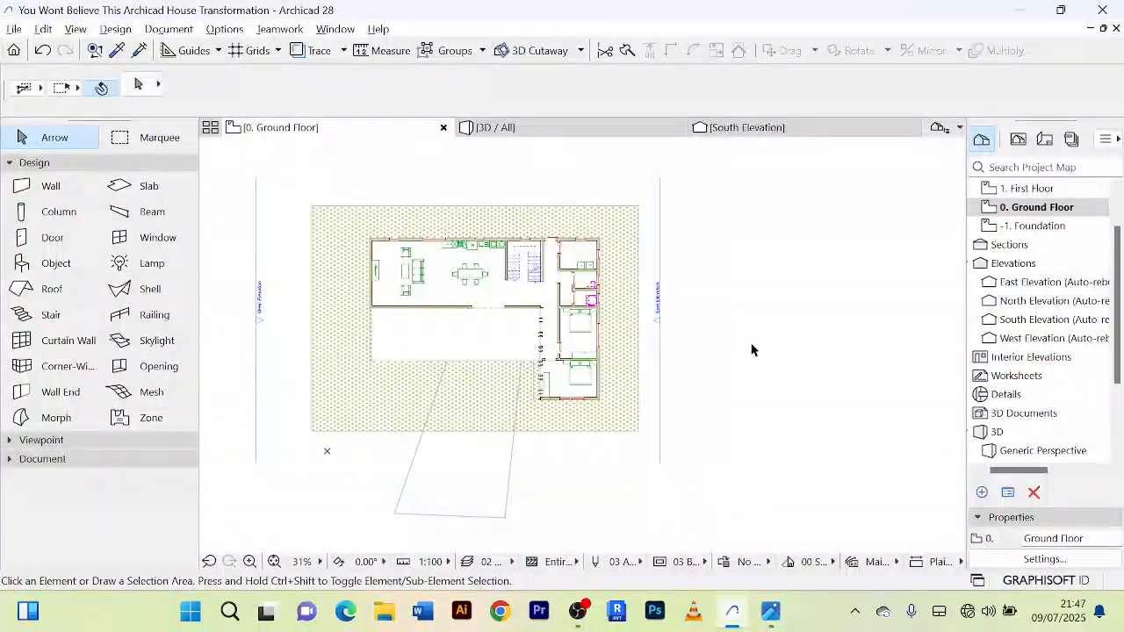
pyautogui.scroll(4, 474, 413)
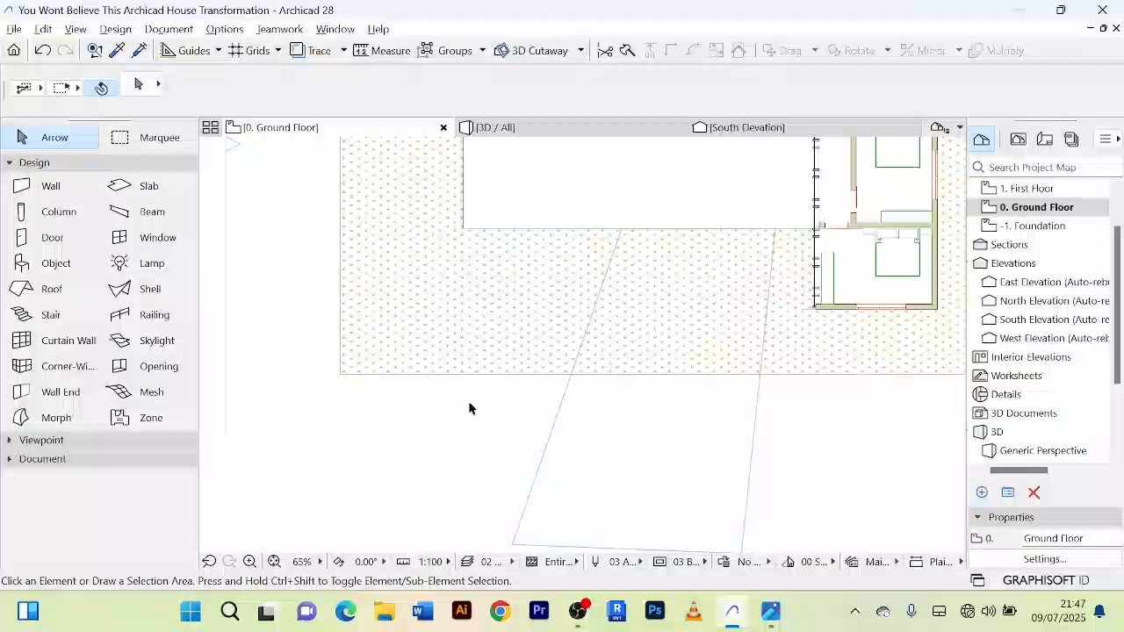
# Step: Subtract a four-sided hole from the grass mesh along the paved approach's slanted sides, from the terrace edge past the lawn's south edge
pyautogui.click(681, 349)
pyautogui.scroll(-2, 750, 410)
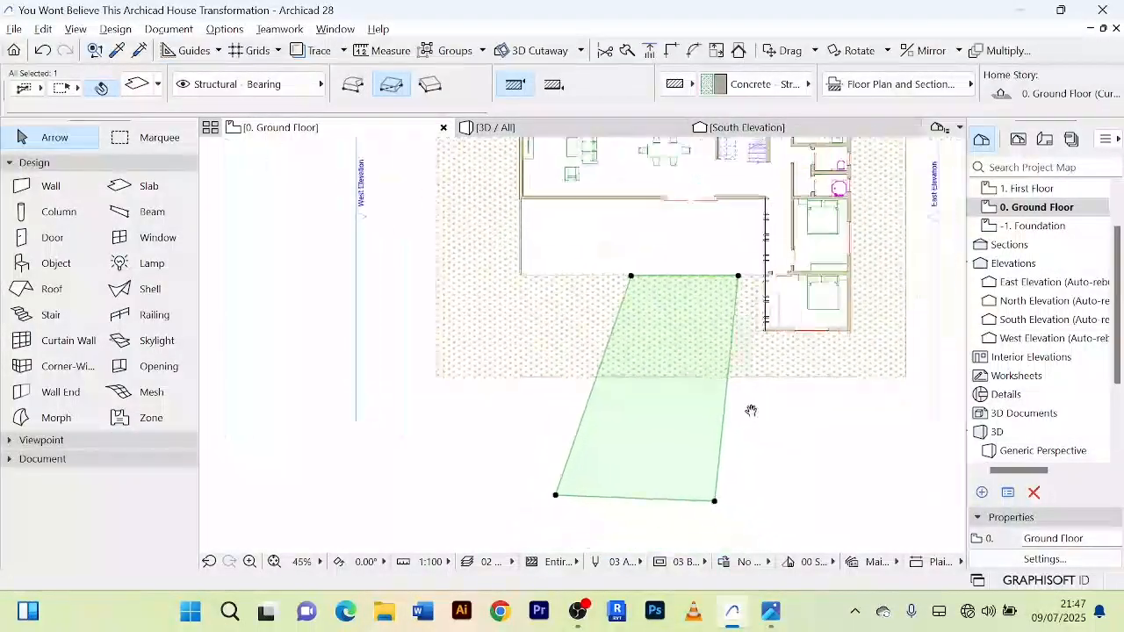
pyautogui.click(725, 373)
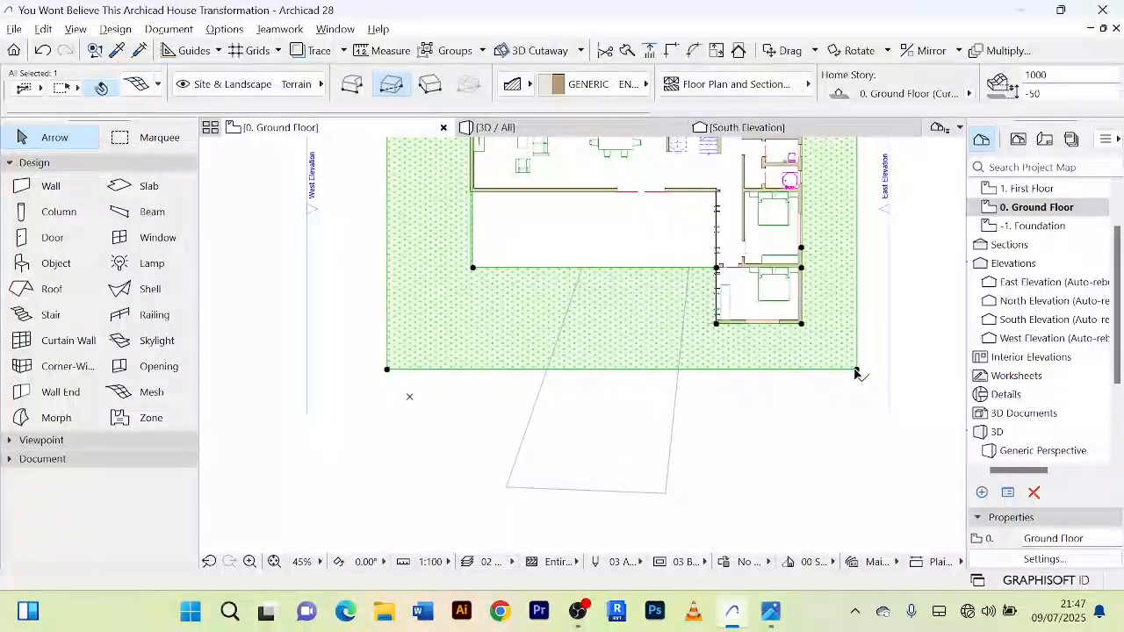
pyautogui.click(858, 372)
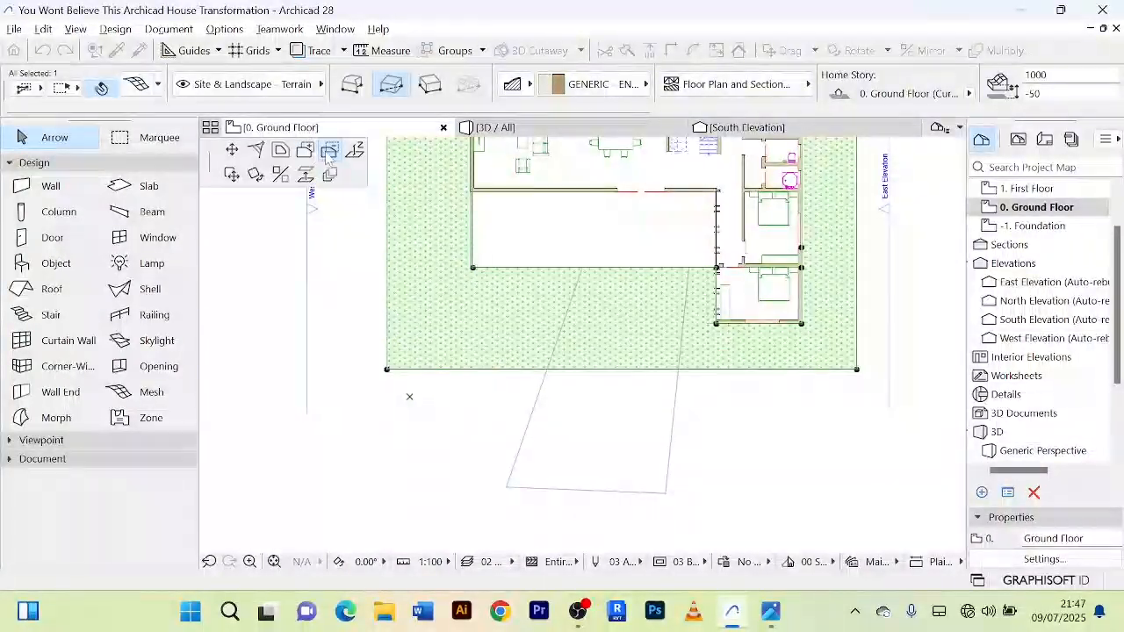
pyautogui.scroll(4, 584, 276)
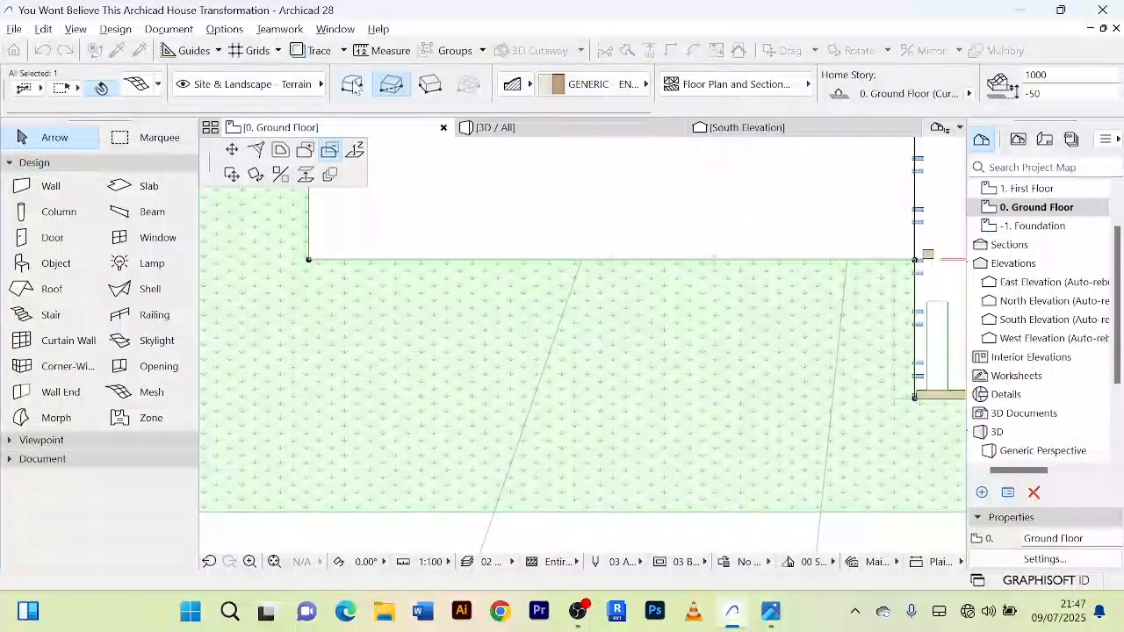
pyautogui.click(582, 260)
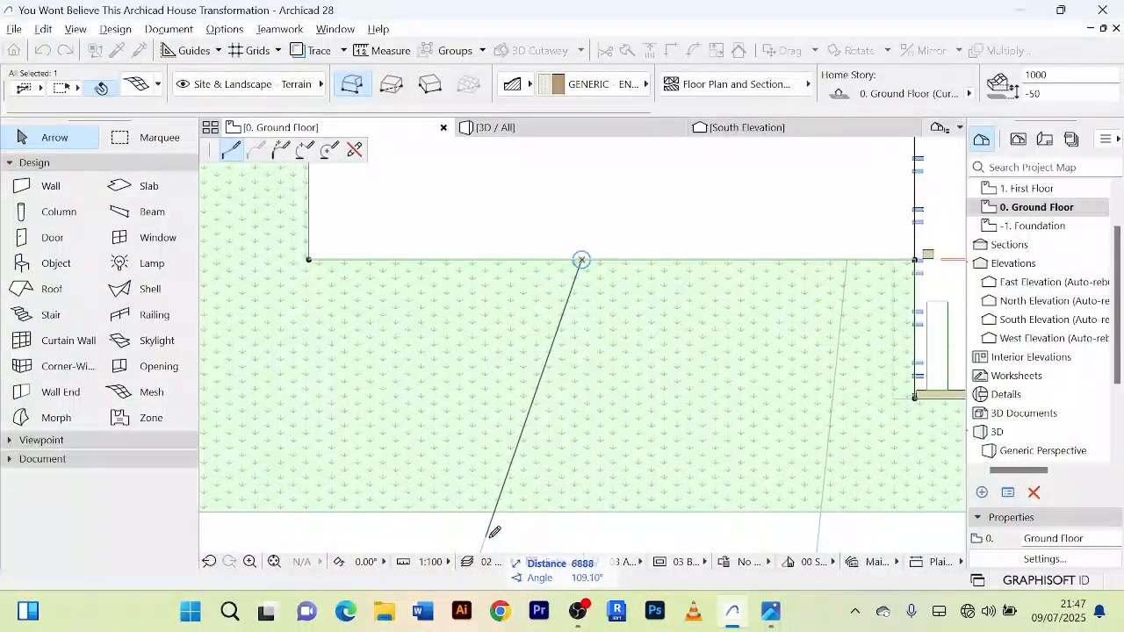
pyautogui.moveTo(494, 532); pyautogui.dragTo(486, 461, button='middle')
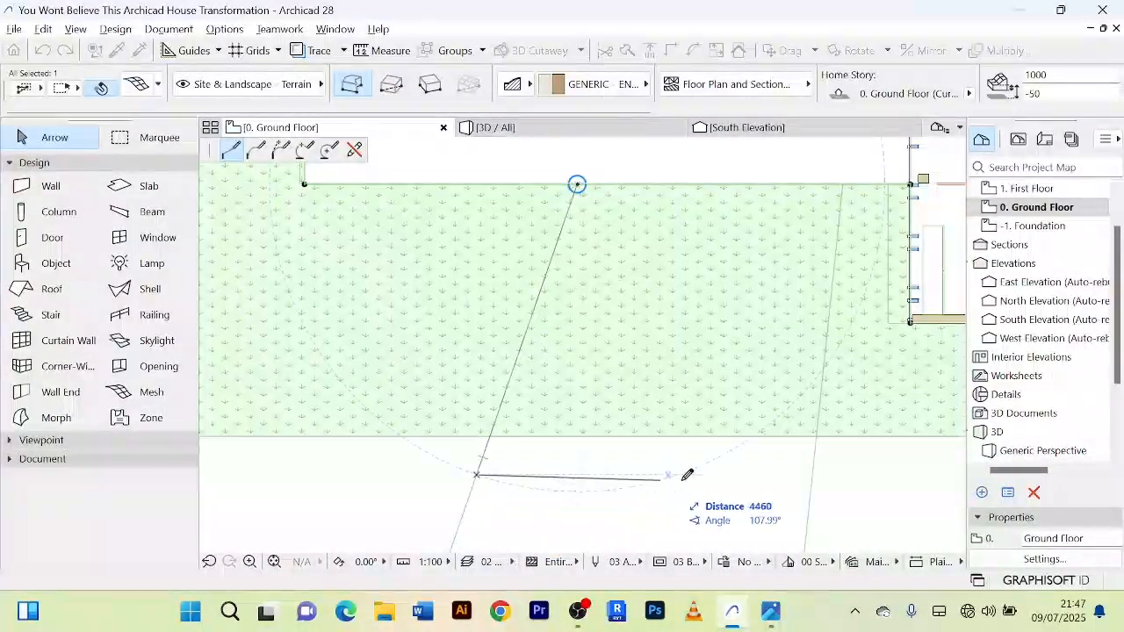
pyautogui.click(812, 477)
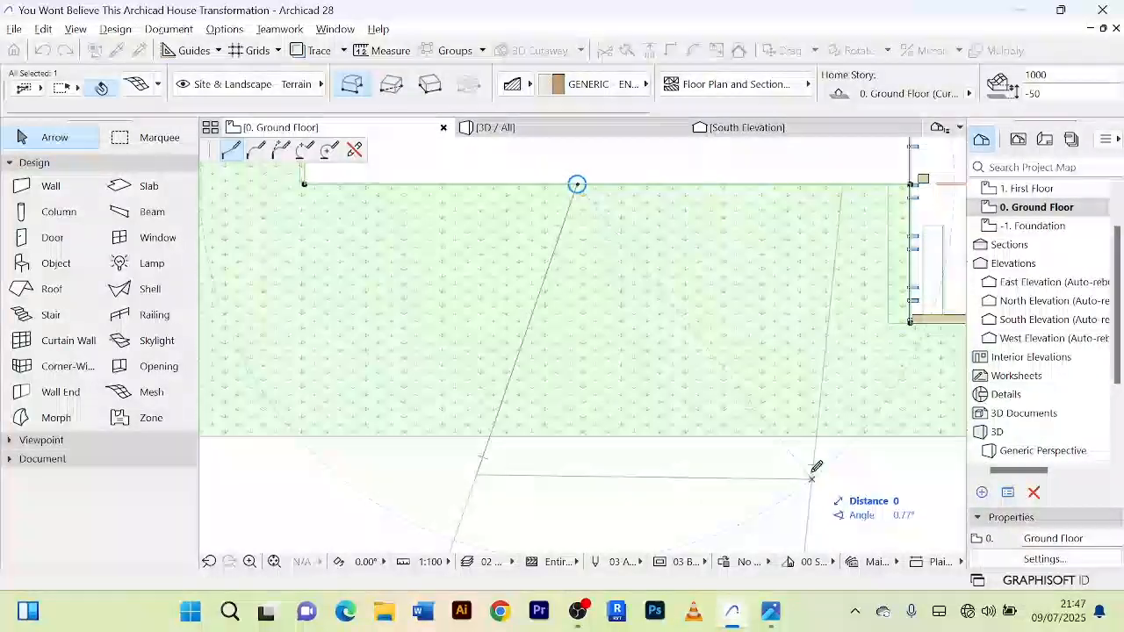
pyautogui.click(844, 158)
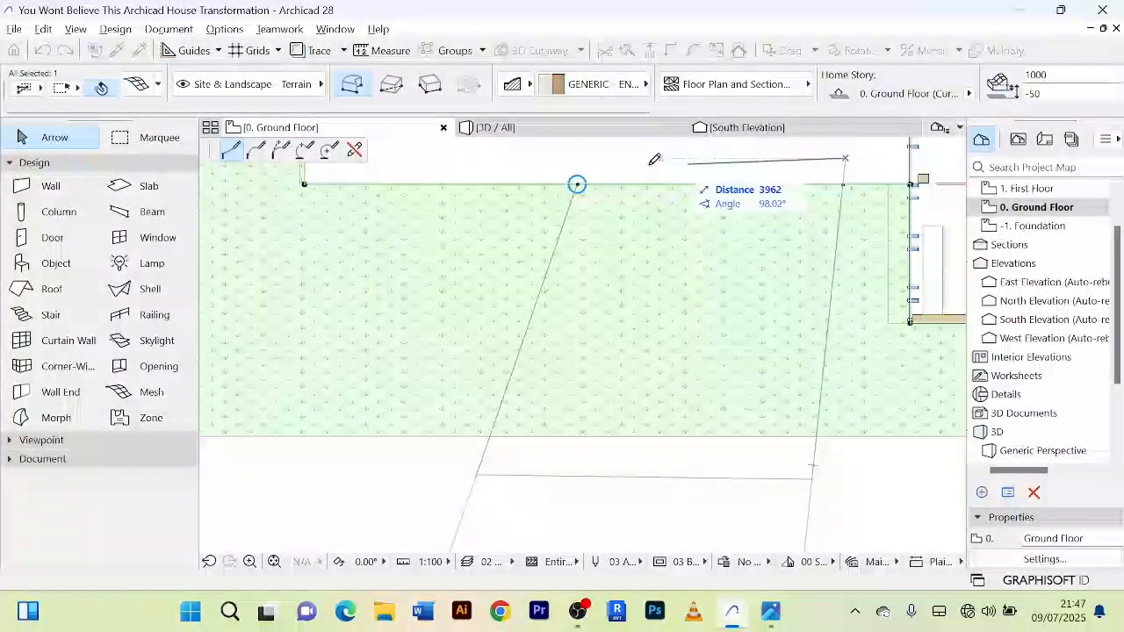
pyautogui.click(577, 184)
pyautogui.scroll(-5, 659, 244)
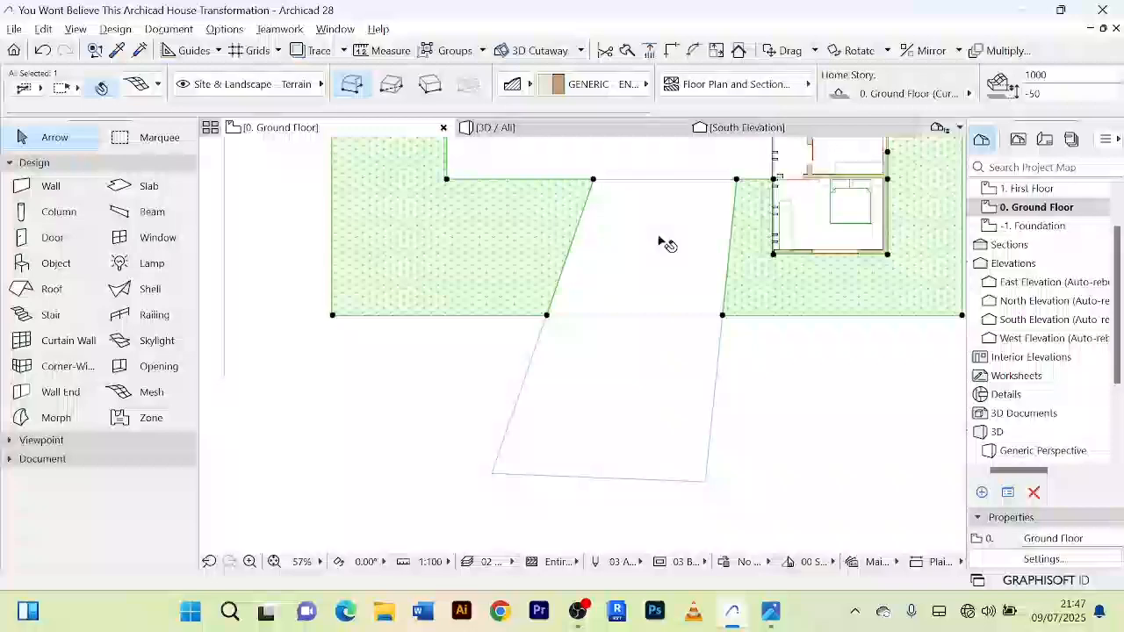
pyautogui.click(790, 414)
# Step: Examine in 3D how the grass mesh meets the terrace, bedroom wing and paved approach, and clear the selection
pyautogui.scroll(-3, 727, 422)
pyautogui.scroll(4, 627, 314)
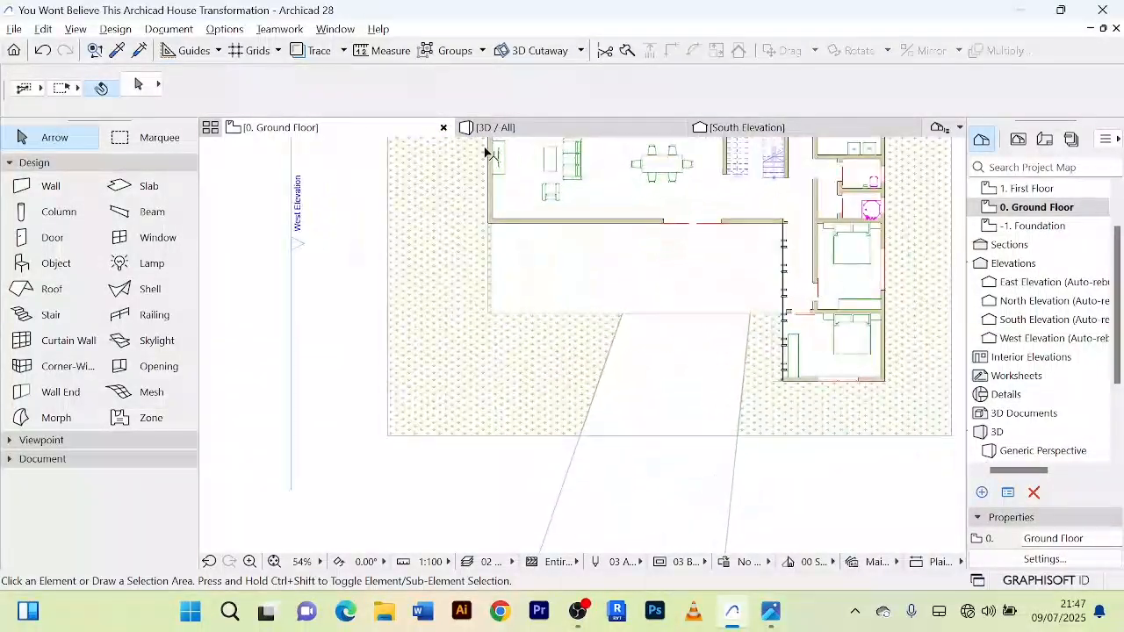
pyautogui.click(492, 127)
pyautogui.click(721, 458)
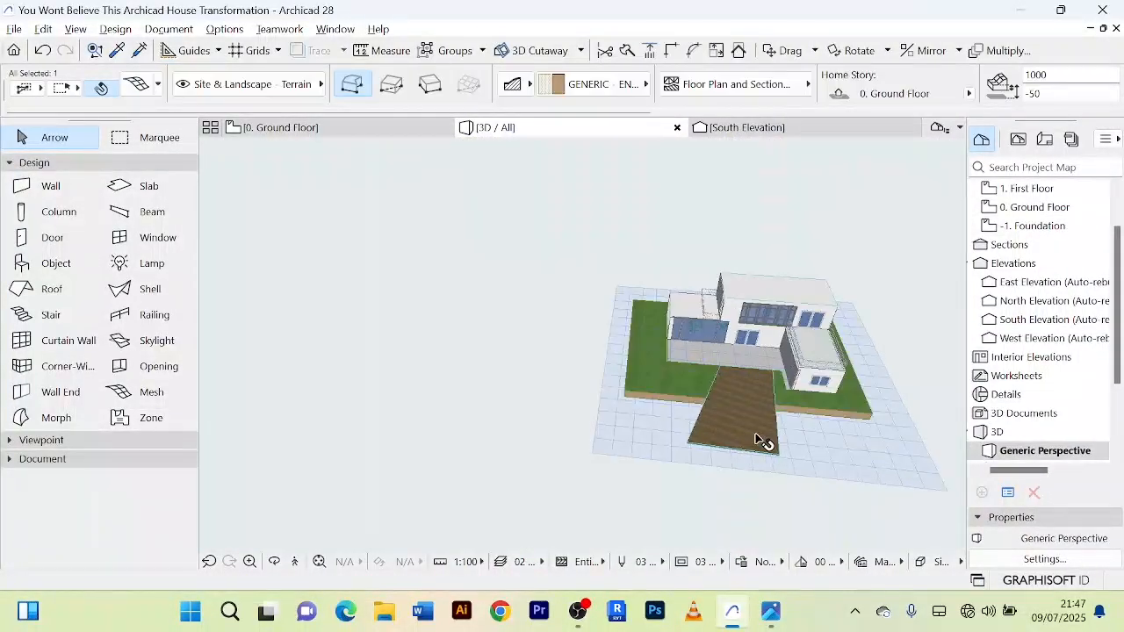
pyautogui.scroll(3, 720, 406)
pyautogui.scroll(-2, 720, 405)
pyautogui.keyDown('shift'); pyautogui.moveTo(719, 404); pyautogui.dragTo(745, 363, button='middle'); pyautogui.keyUp('shift')
pyautogui.scroll(5, 754, 391)
pyautogui.scroll(-3, 751, 372)
pyautogui.scroll(3, 784, 354)
pyautogui.scroll(-3, 782, 354)
pyautogui.scroll(2, 744, 367)
pyautogui.scroll(-2, 745, 366)
pyautogui.scroll(2, 762, 349)
pyautogui.scroll(2, 760, 347)
pyautogui.scroll(-2, 752, 336)
pyautogui.scroll(3, 748, 356)
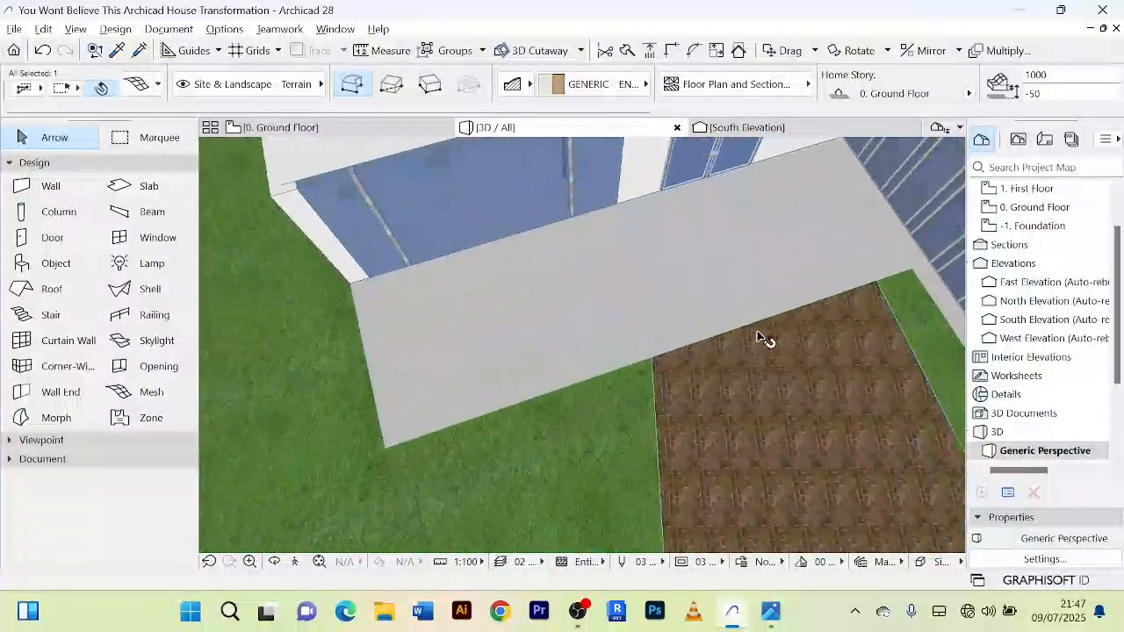
pyautogui.scroll(-6, 764, 339)
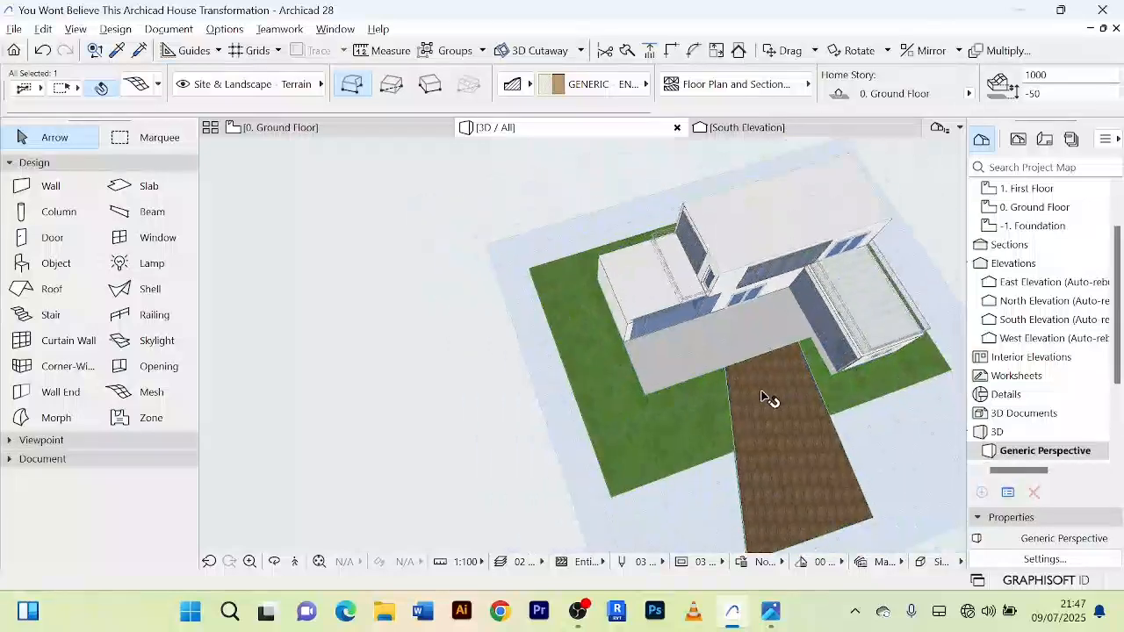
pyautogui.click(736, 422)
pyautogui.click(403, 451)
pyautogui.moveTo(606, 494); pyautogui.dragTo(301, 377, button='middle')
pyautogui.scroll(4, 702, 364)
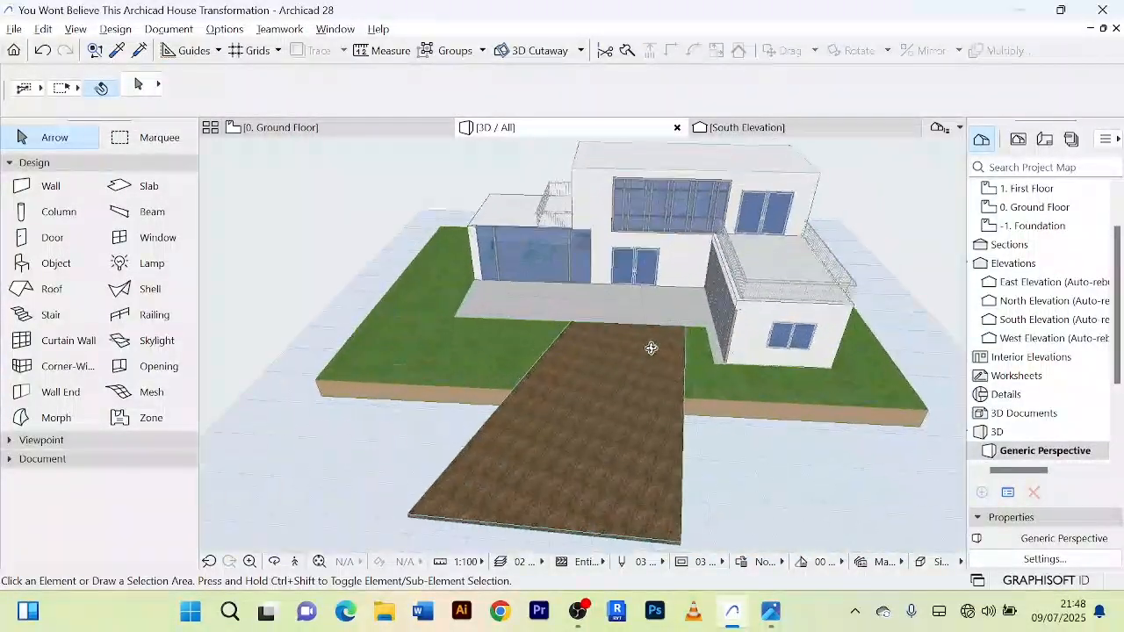
# Step: Examine the terrace corners, paved approach and grass mesh edges on the ground floor plan
pyautogui.click(332, 130)
pyautogui.scroll(-3, 463, 308)
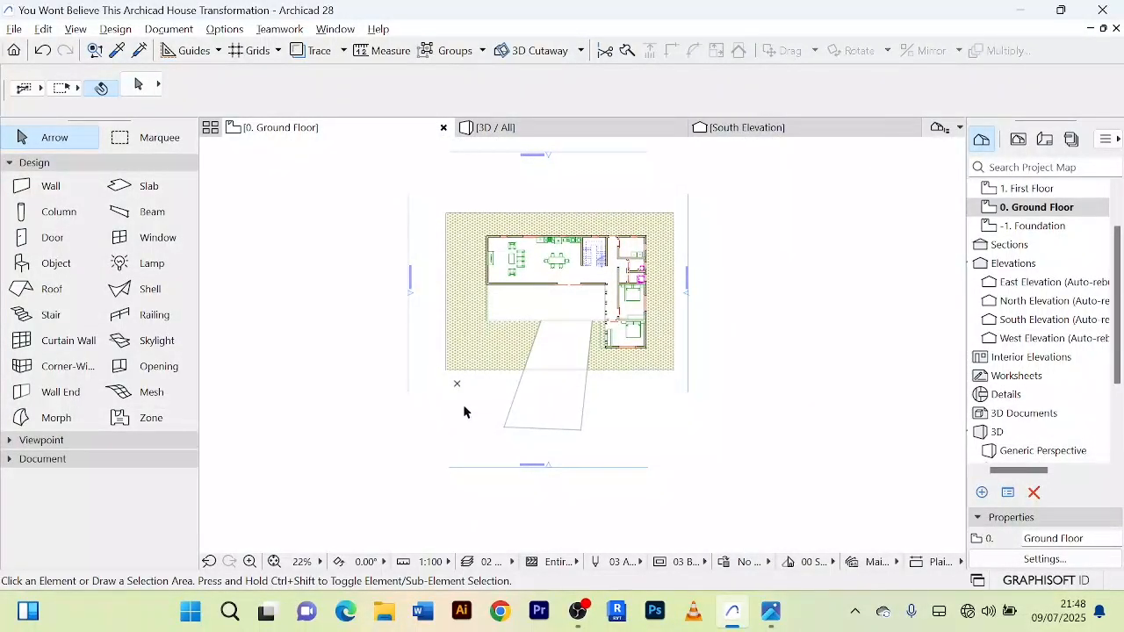
pyautogui.scroll(3, 519, 340)
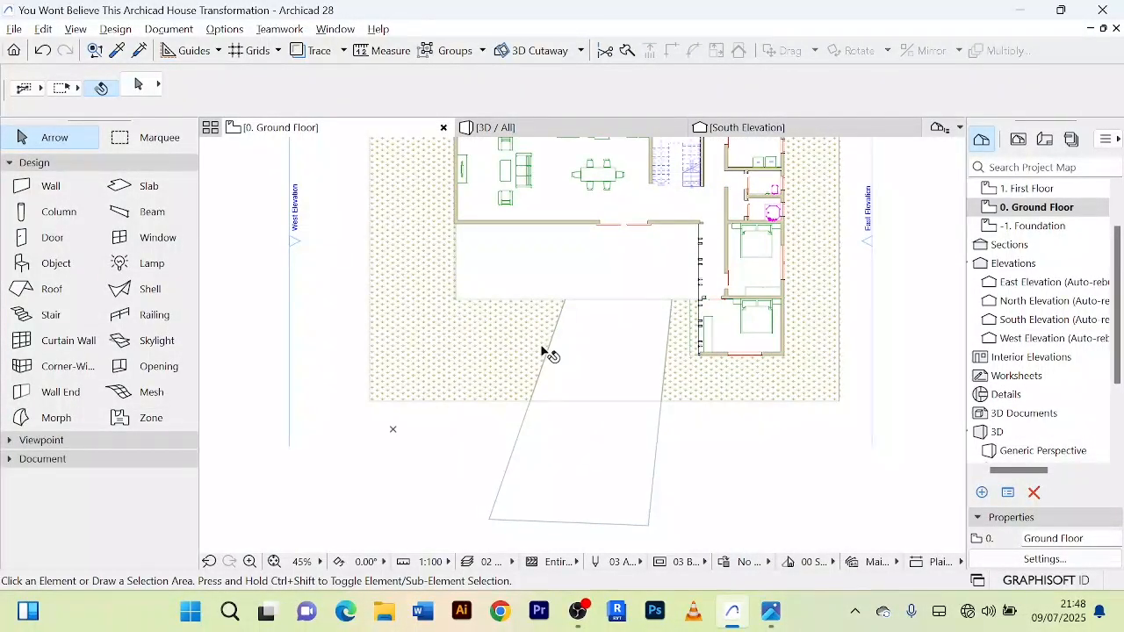
pyautogui.scroll(3, 549, 354)
pyautogui.scroll(-2, 534, 351)
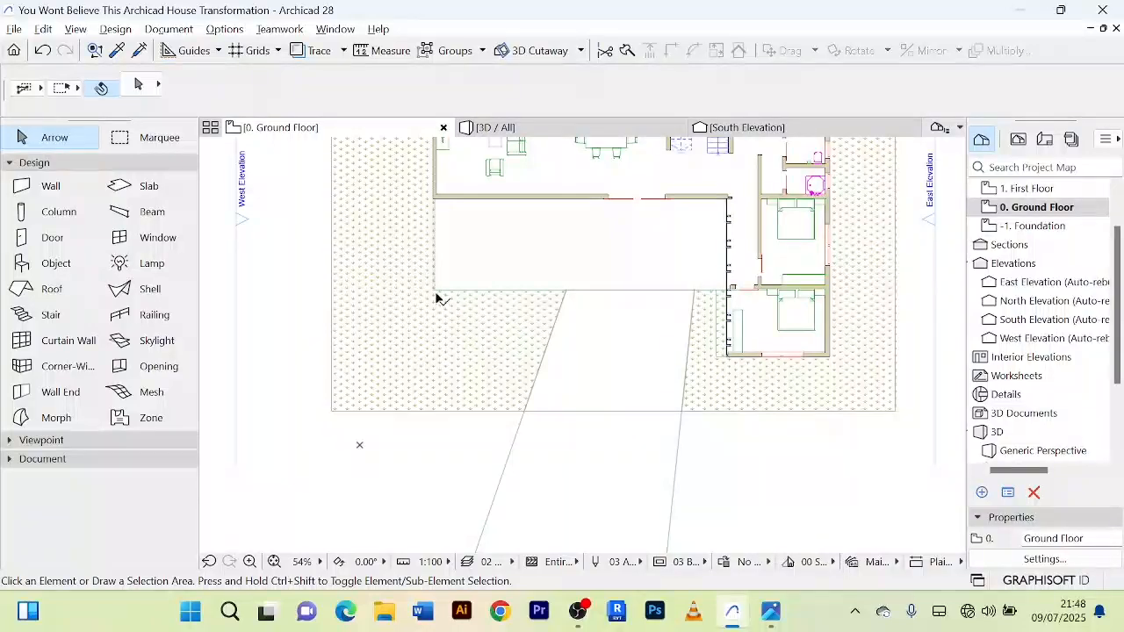
pyautogui.scroll(2, 469, 348)
pyautogui.scroll(-2, 460, 342)
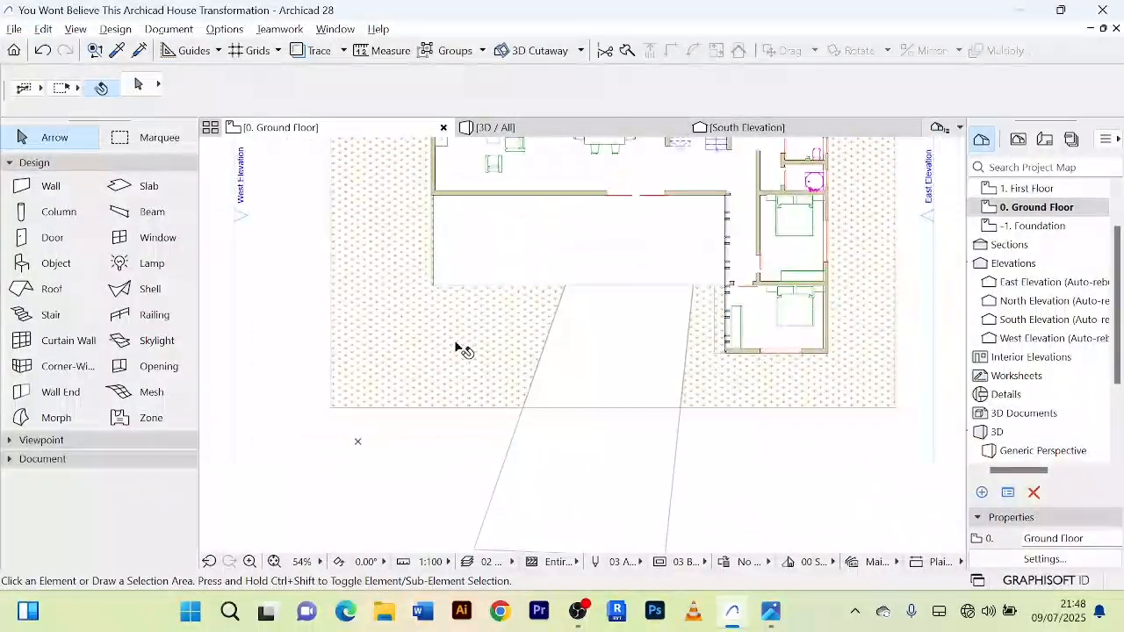
pyautogui.scroll(2, 464, 348)
pyautogui.scroll(-2, 458, 351)
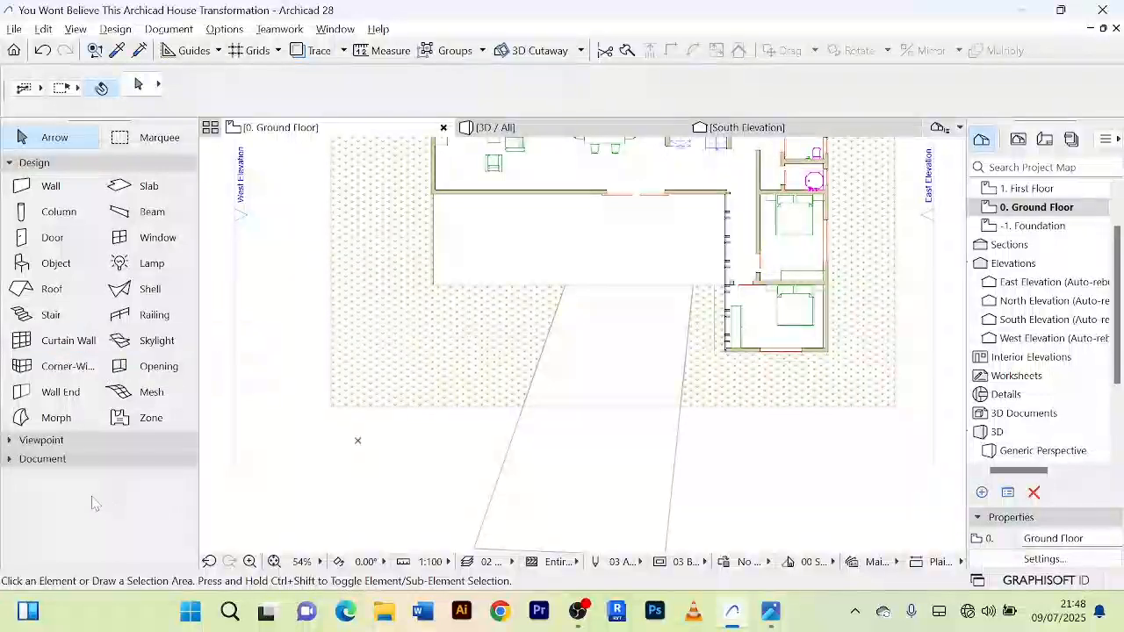
# Step: Draw a diagonal line about 12,200 mm long at 130° from the terrace's southwest corner past the lawn's southwest corner
pyautogui.click(11, 165)
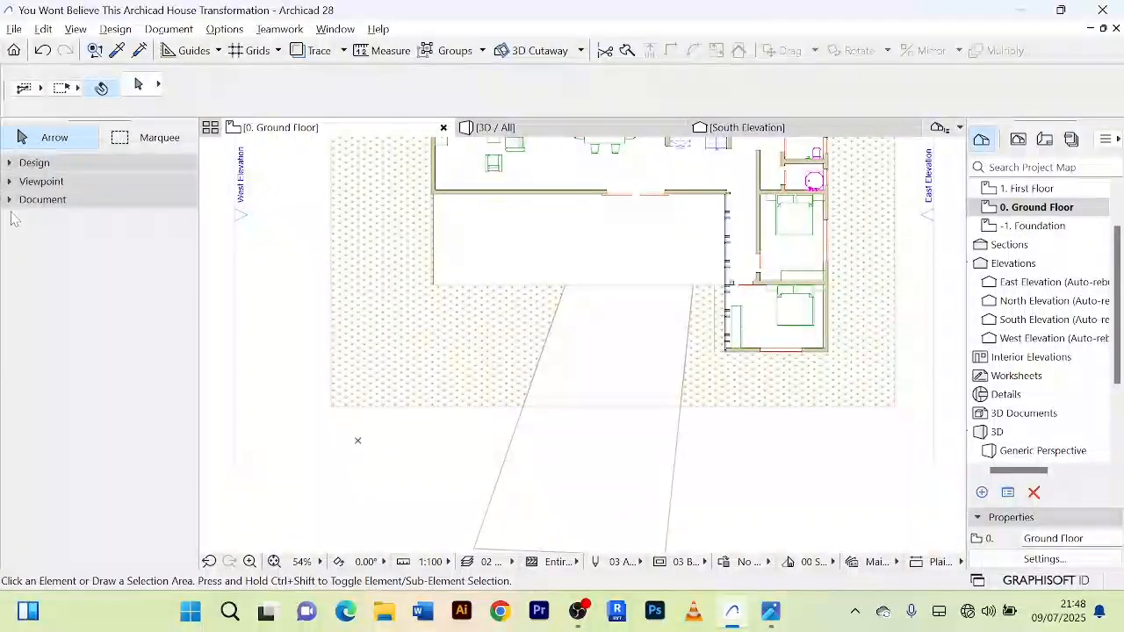
pyautogui.click(26, 199)
pyautogui.click(48, 326)
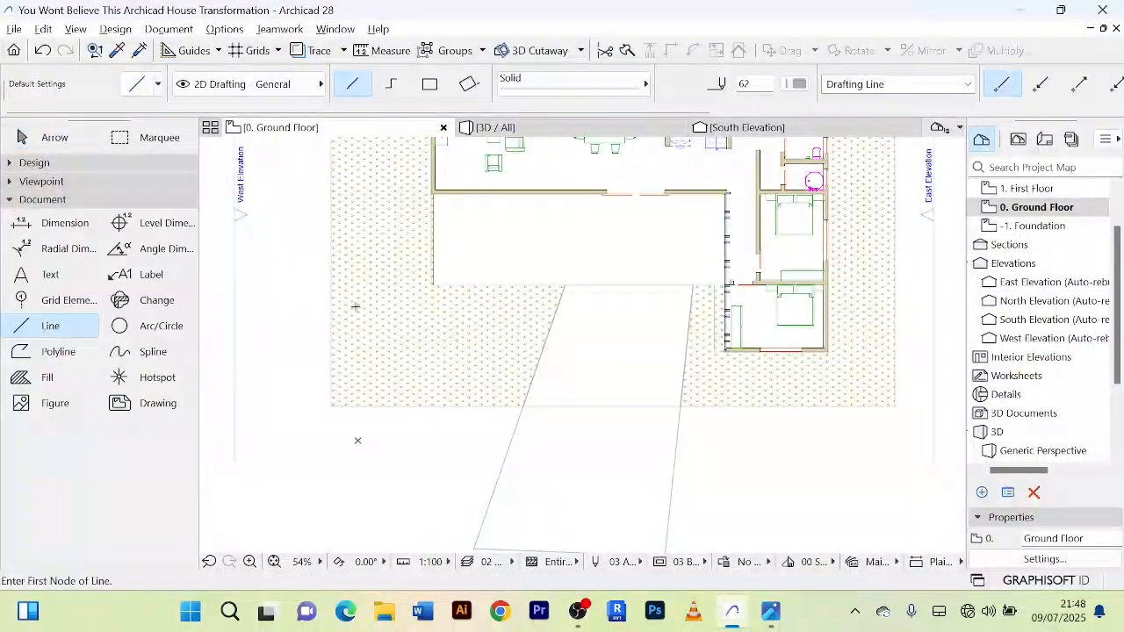
pyautogui.click(431, 285)
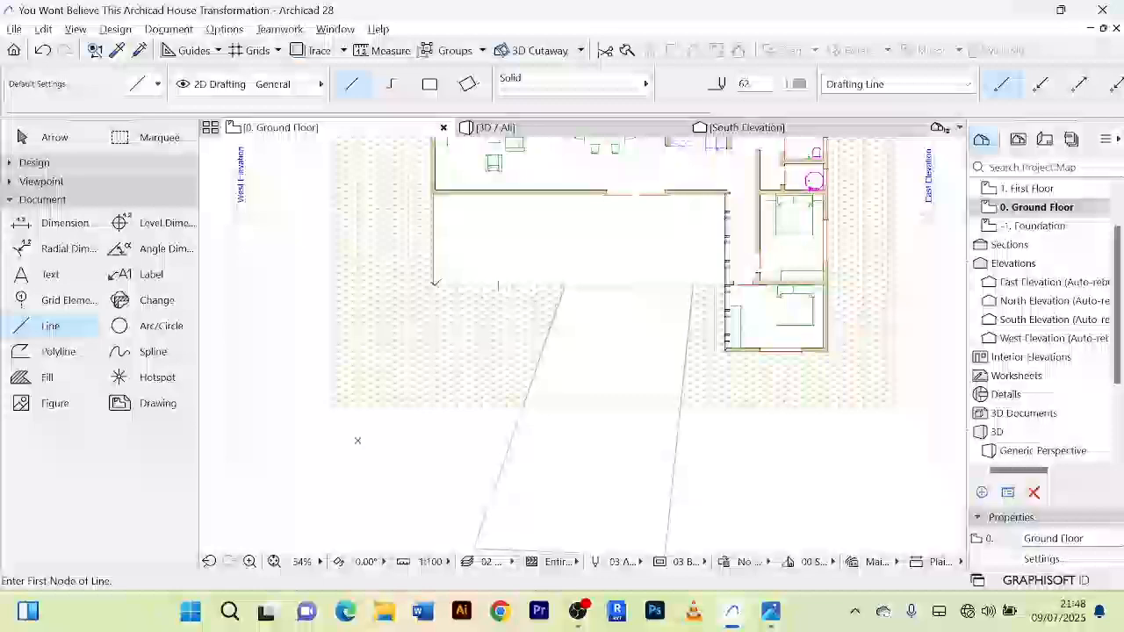
pyautogui.click(271, 476)
pyautogui.scroll(-1, 501, 346)
# Step: Draw a nearly horizontal line across the southwest lawn, from inside the paved approach to beyond the lawn's west edge
pyautogui.moveTo(514, 337); pyautogui.dragTo(592, 300, button='middle')
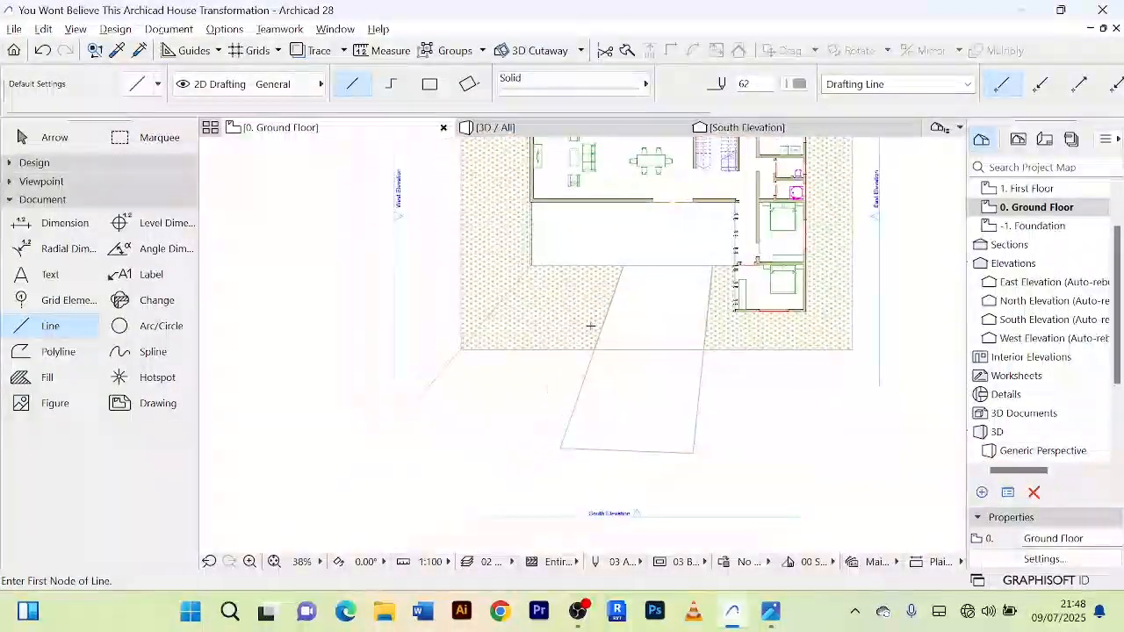
pyautogui.scroll(1, 591, 325)
pyautogui.click(630, 290)
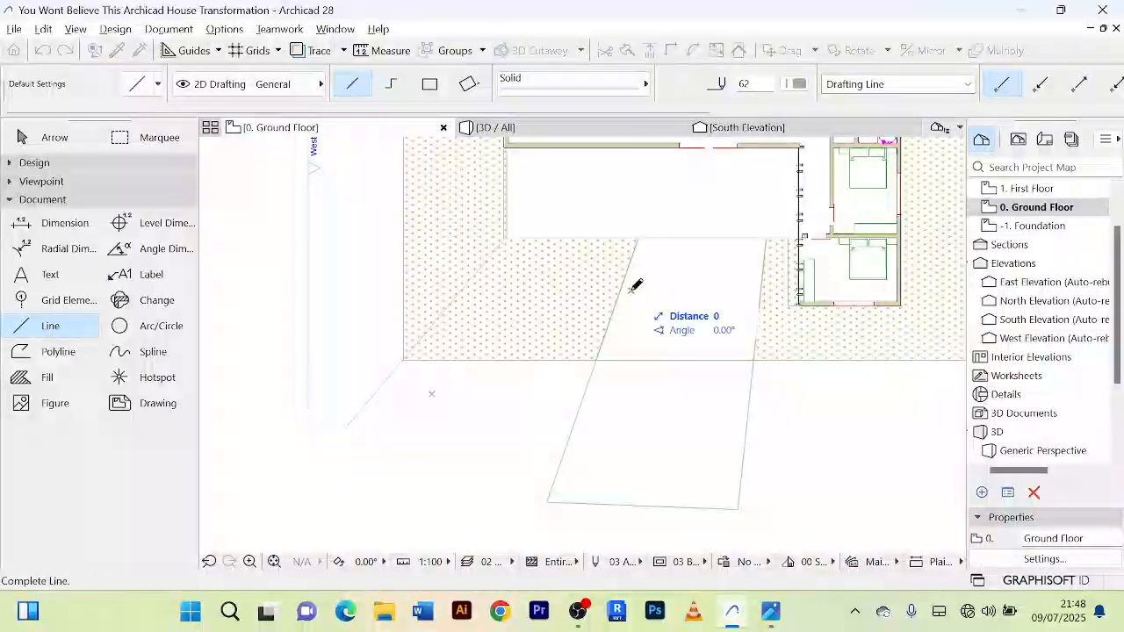
pyautogui.click(332, 290)
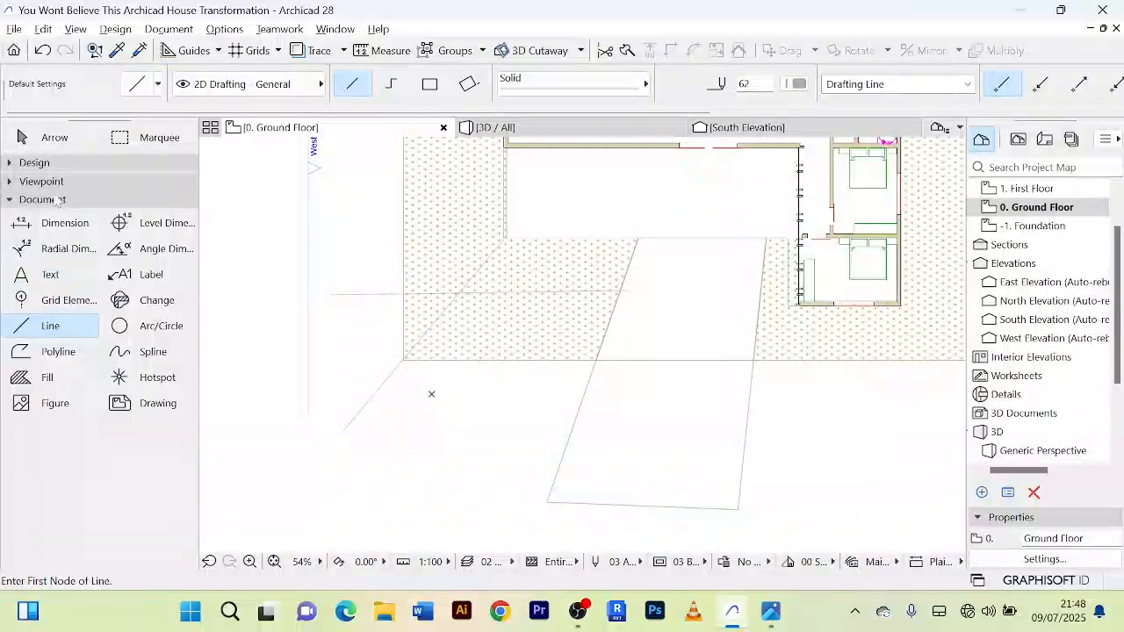
pyautogui.click(39, 141)
# Step: Trim the west part of the nearly horizontal line back to its crossing with the diagonal line
pyautogui.scroll(5, 381, 276)
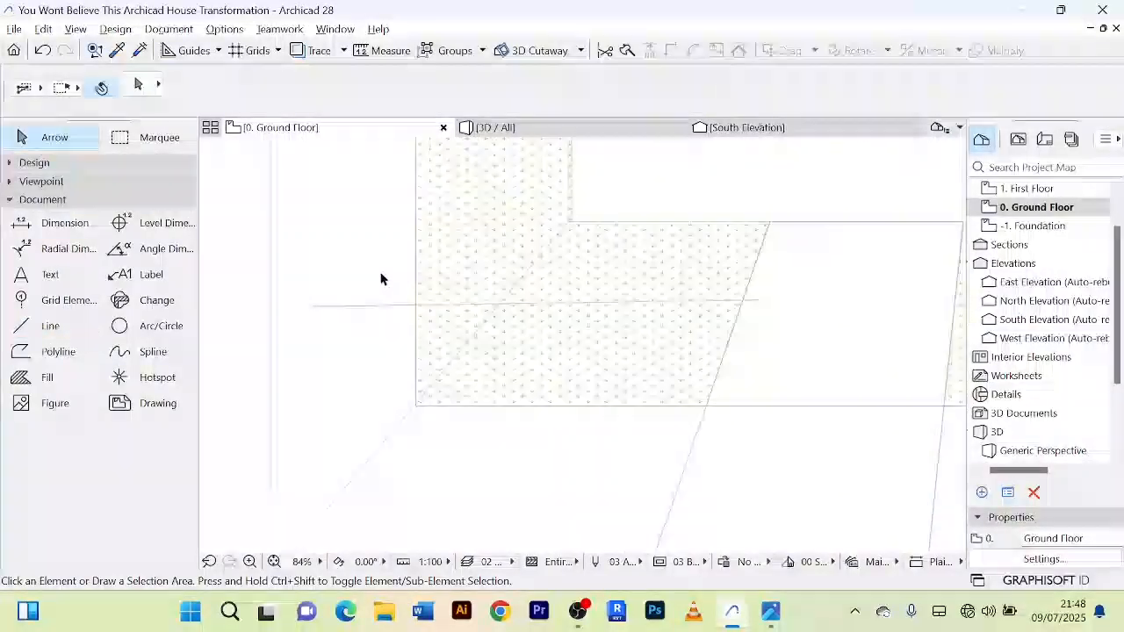
pyautogui.click(381, 320)
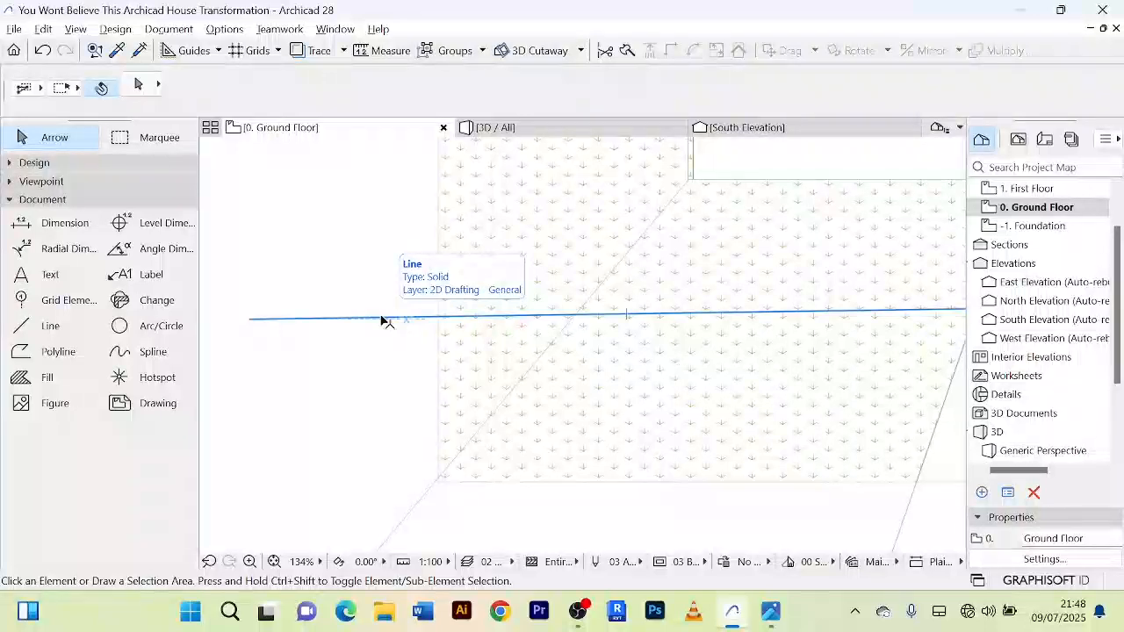
pyautogui.press('Delete')
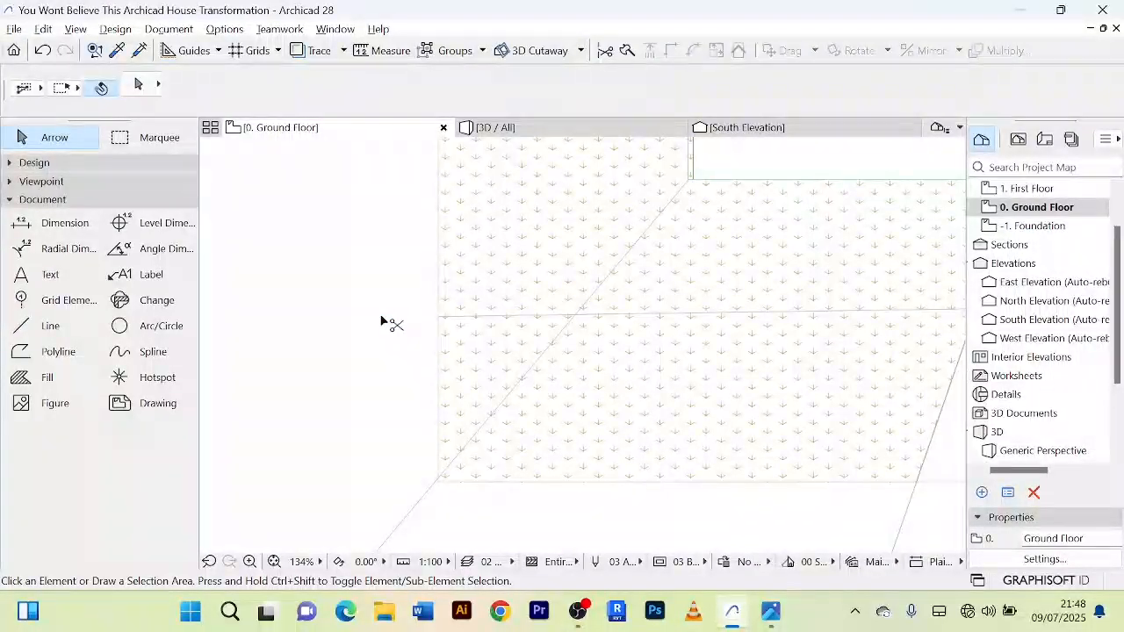
pyautogui.scroll(3, 483, 328)
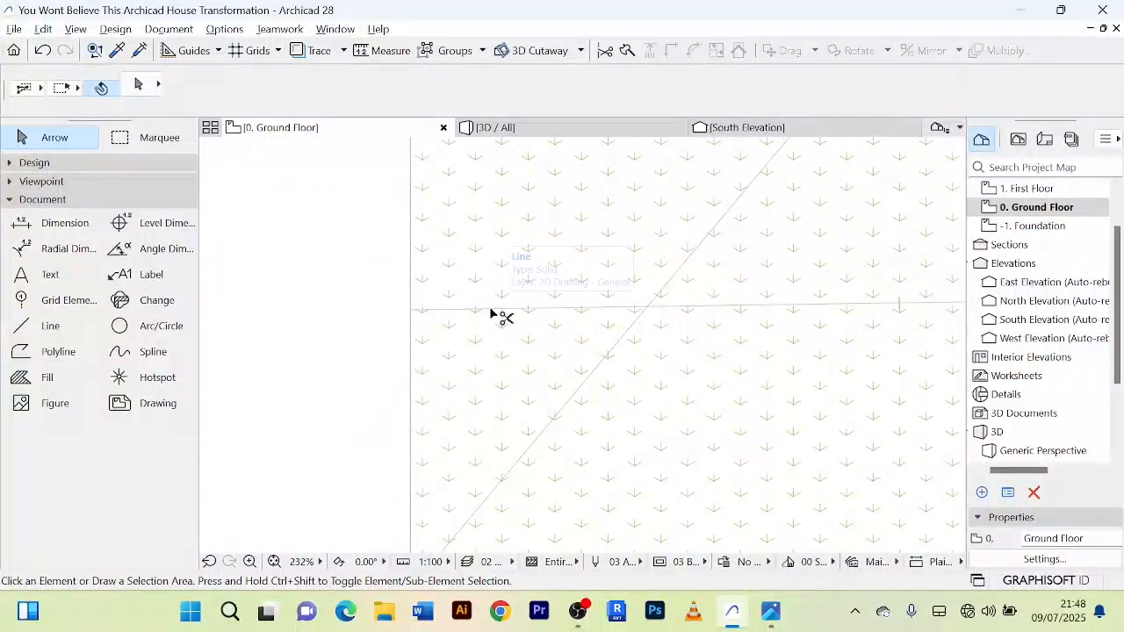
pyautogui.scroll(-4, 494, 314)
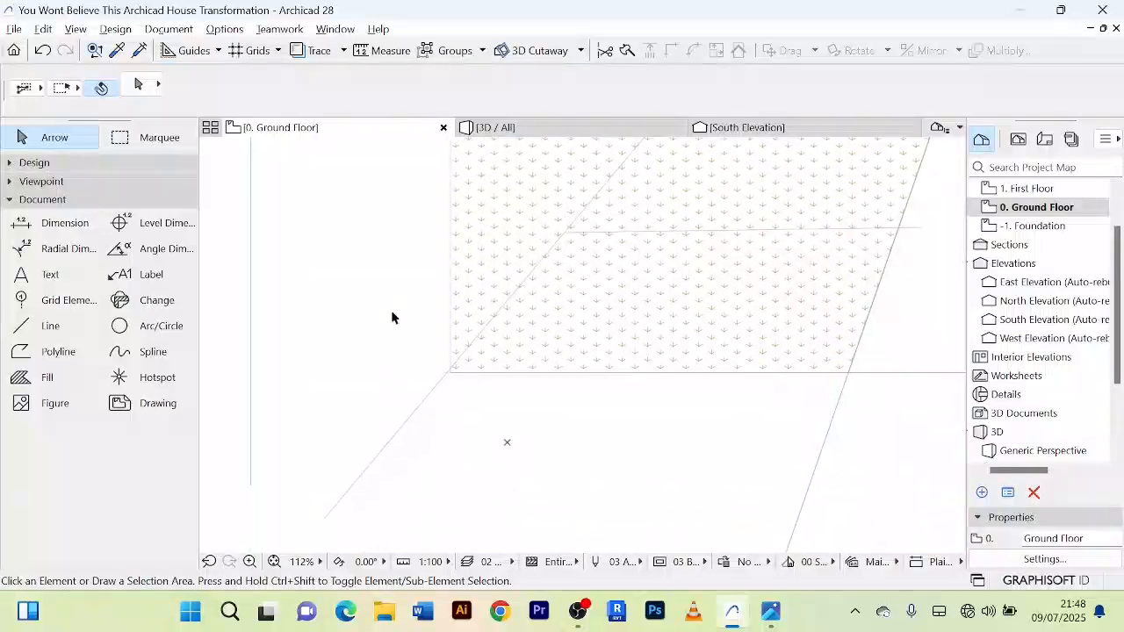
# Step: Trim the diagonal line to the span between the crossing and the lawn's southwest corner, and the horizontal line to the approach edge
pyautogui.keyDown('ctrl'); pyautogui.click(399, 439); pyautogui.keyUp('ctrl')
pyautogui.moveTo(676, 174); pyautogui.dragTo(627, 293, button='middle')
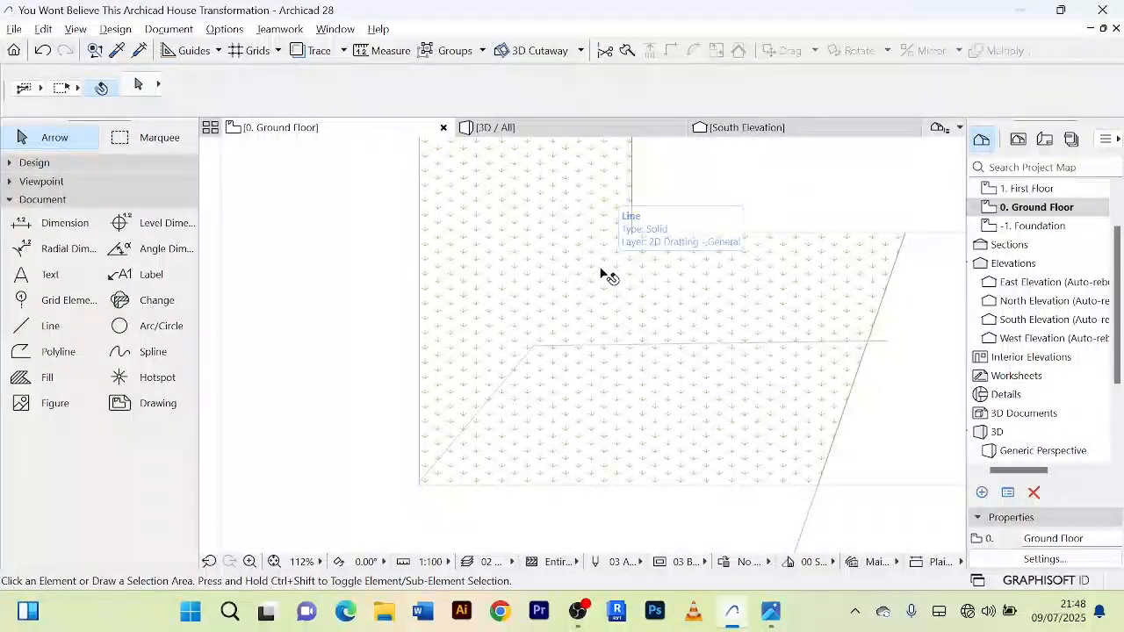
pyautogui.scroll(-3, 615, 281)
pyautogui.scroll(3, 649, 359)
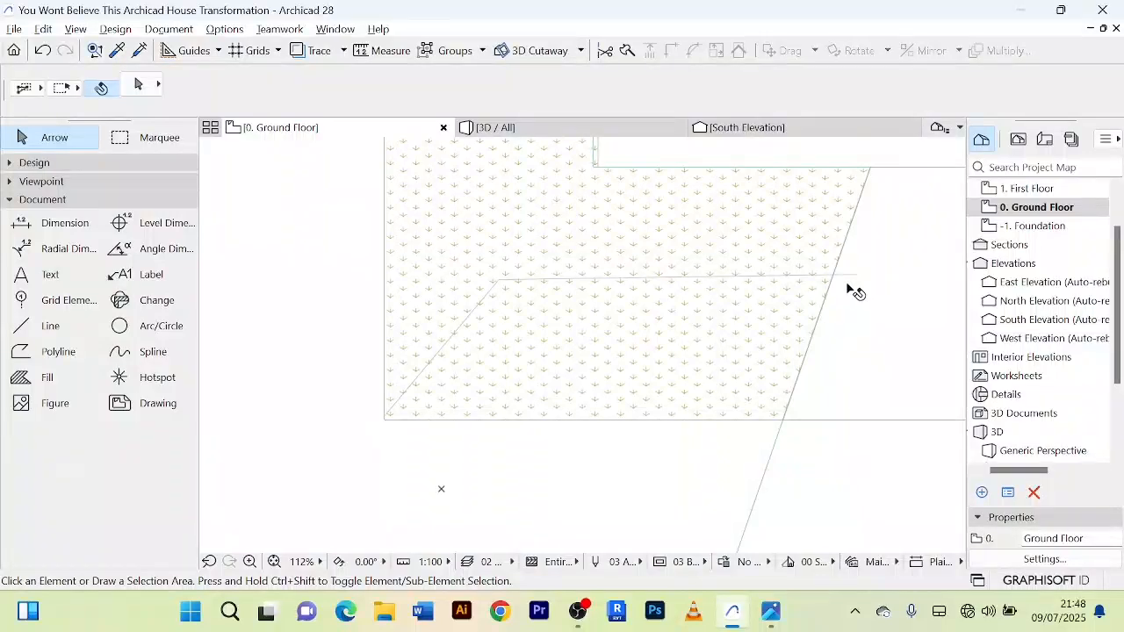
pyautogui.click(745, 281)
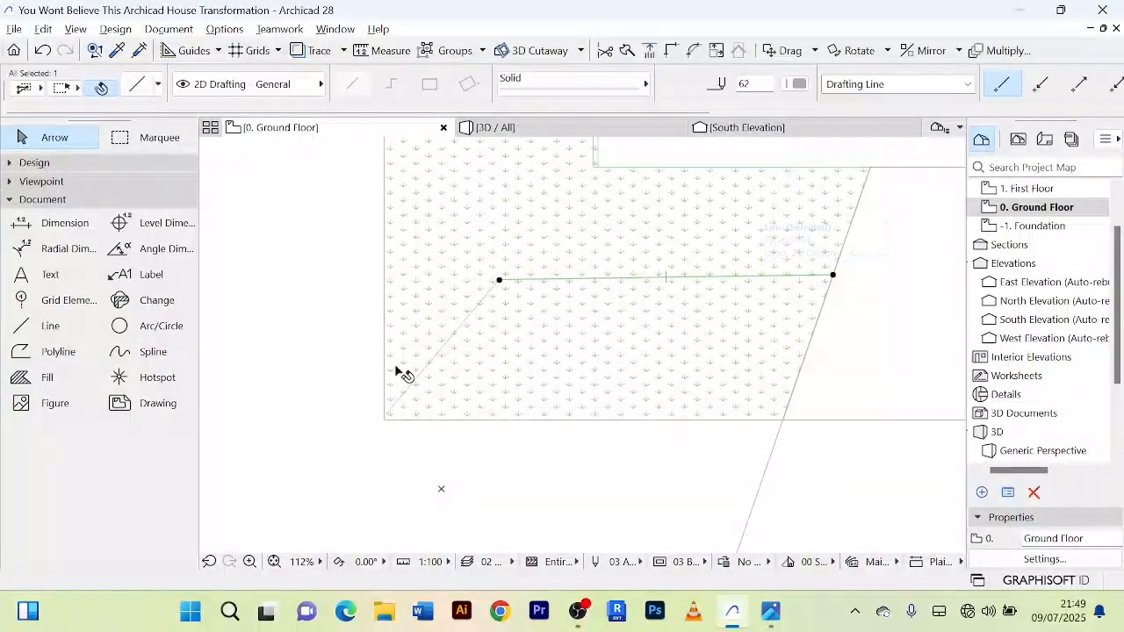
# Step: Trim the lawn's south line across the paved approach, and trim the slanted line beyond both ends of the outlined lawn patch
pyautogui.keyDown('shift'); pyautogui.click(439, 355); pyautogui.keyUp('shift')
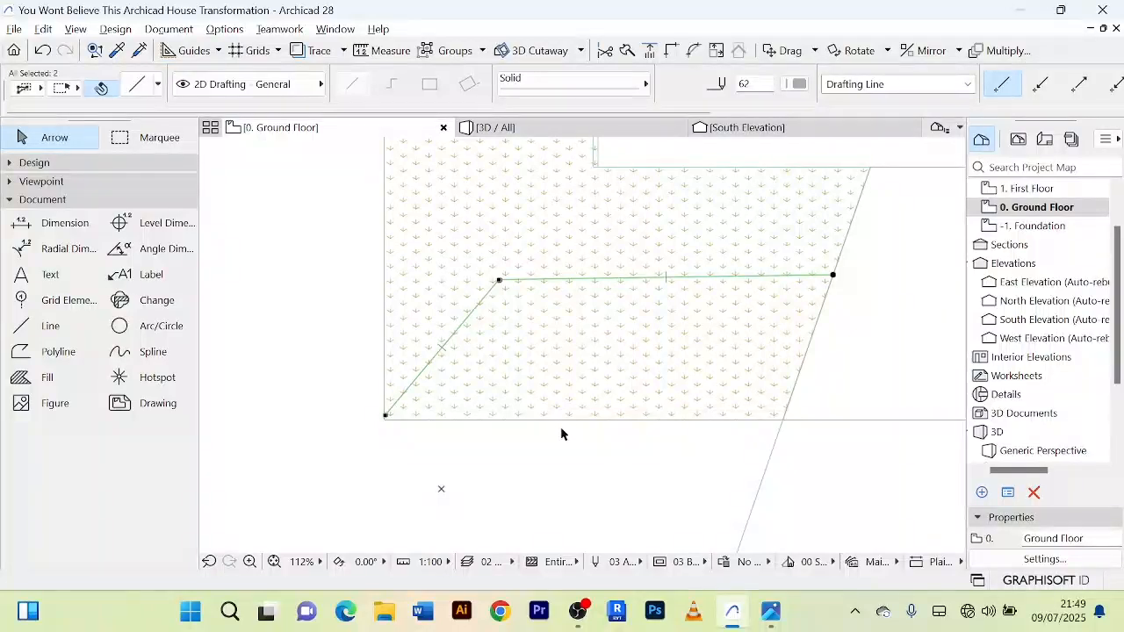
pyautogui.keyDown('shift'); pyautogui.click(562, 421); pyautogui.keyUp('shift')
pyautogui.scroll(-5, 679, 436)
pyautogui.moveTo(679, 436); pyautogui.dragTo(571, 426, button='middle')
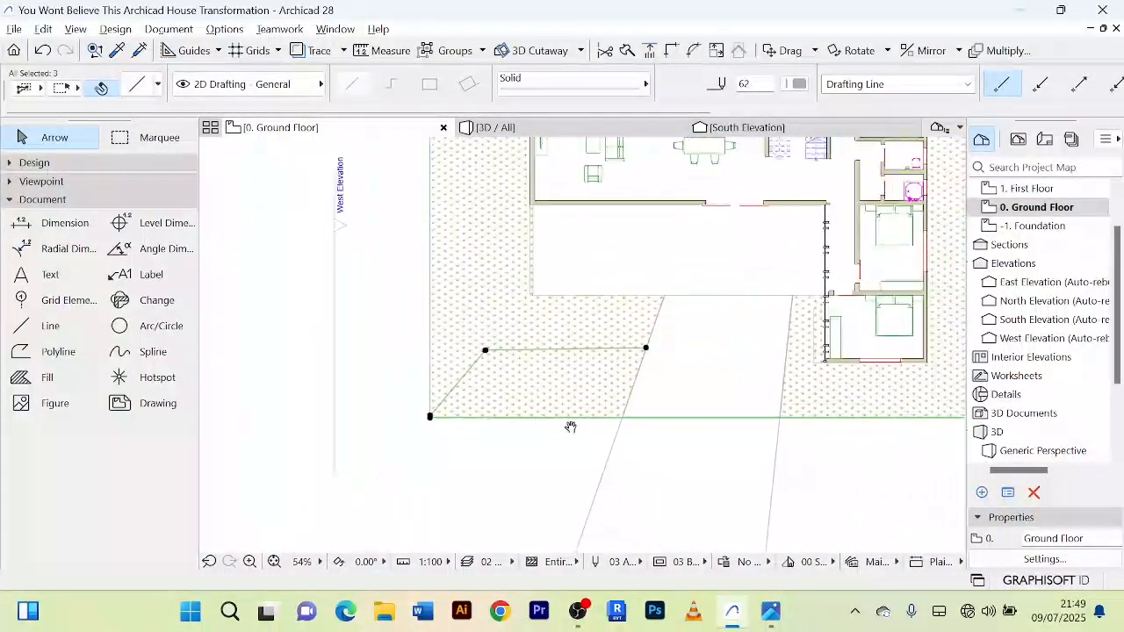
pyautogui.scroll(6, 644, 422)
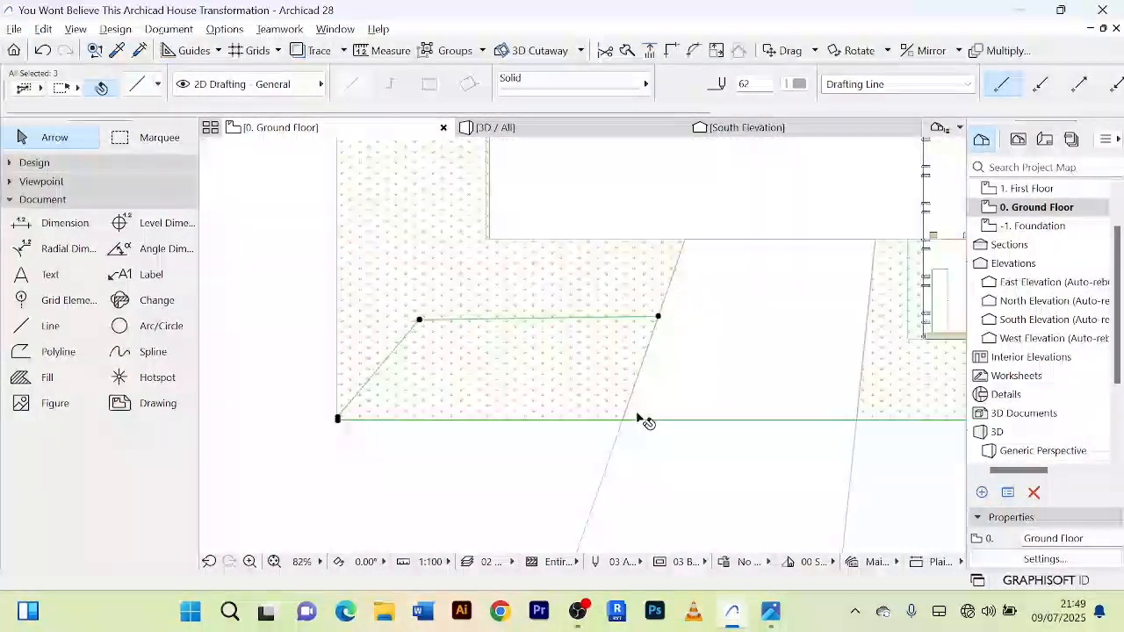
pyautogui.keyDown('ctrl'); pyautogui.click(732, 424); pyautogui.keyUp('ctrl')
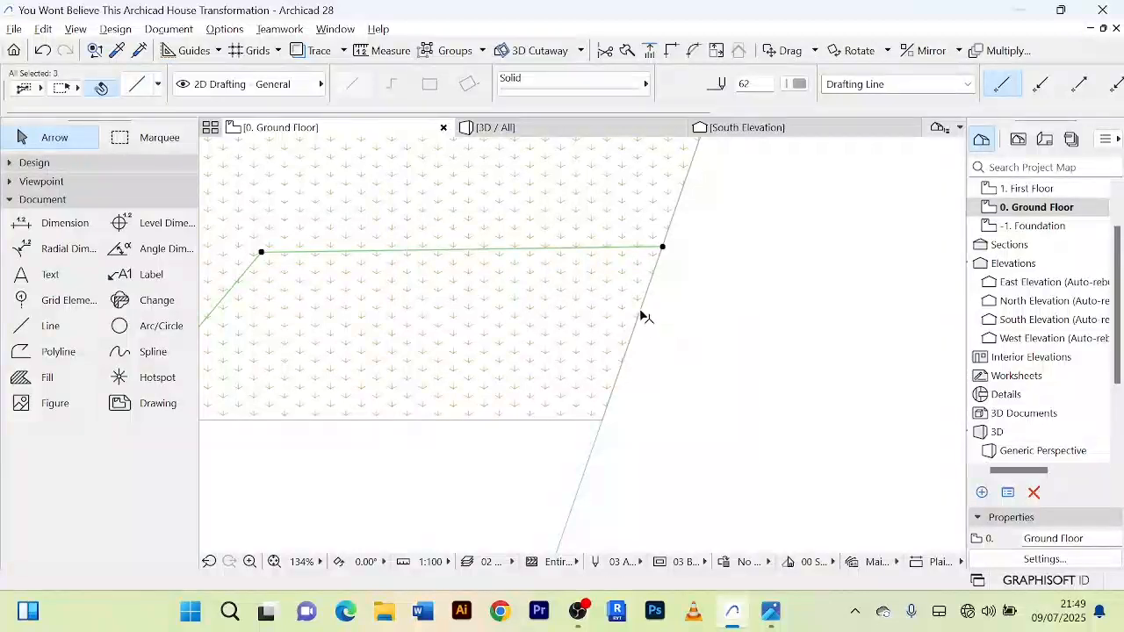
pyautogui.keyDown('shift'); pyautogui.click(690, 173); pyautogui.keyUp('shift')
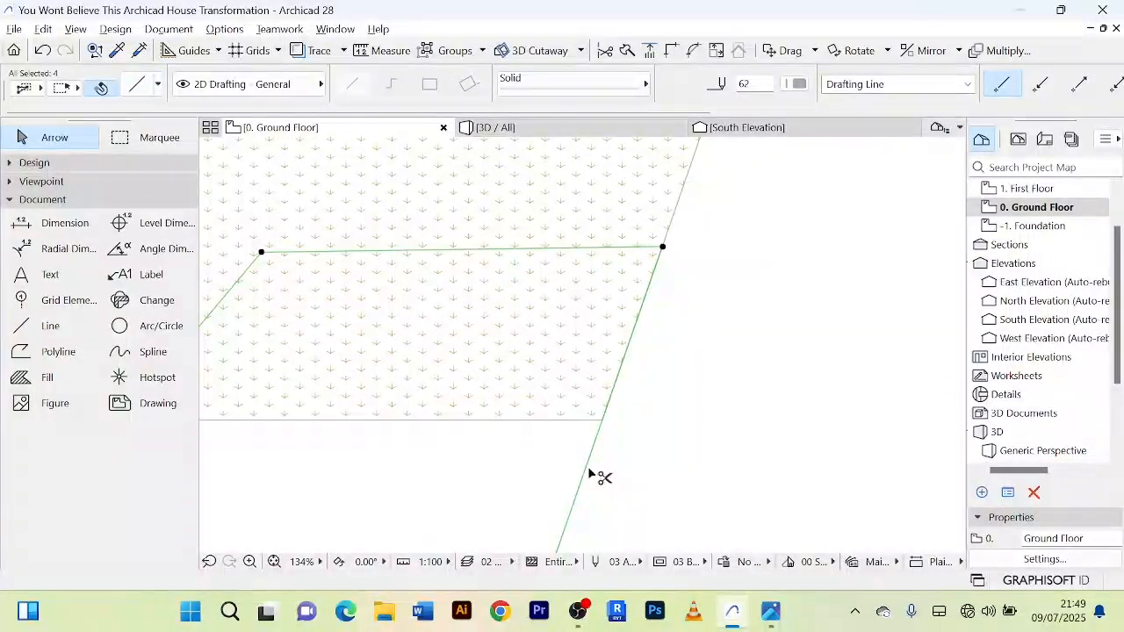
pyautogui.keyDown('ctrl'); pyautogui.click(587, 467); pyautogui.keyUp('ctrl')
# Step: Examine the corners and slanted side of the outlined lawn patch beside the paved approach, and clear the selection
pyautogui.scroll(-3, 520, 432)
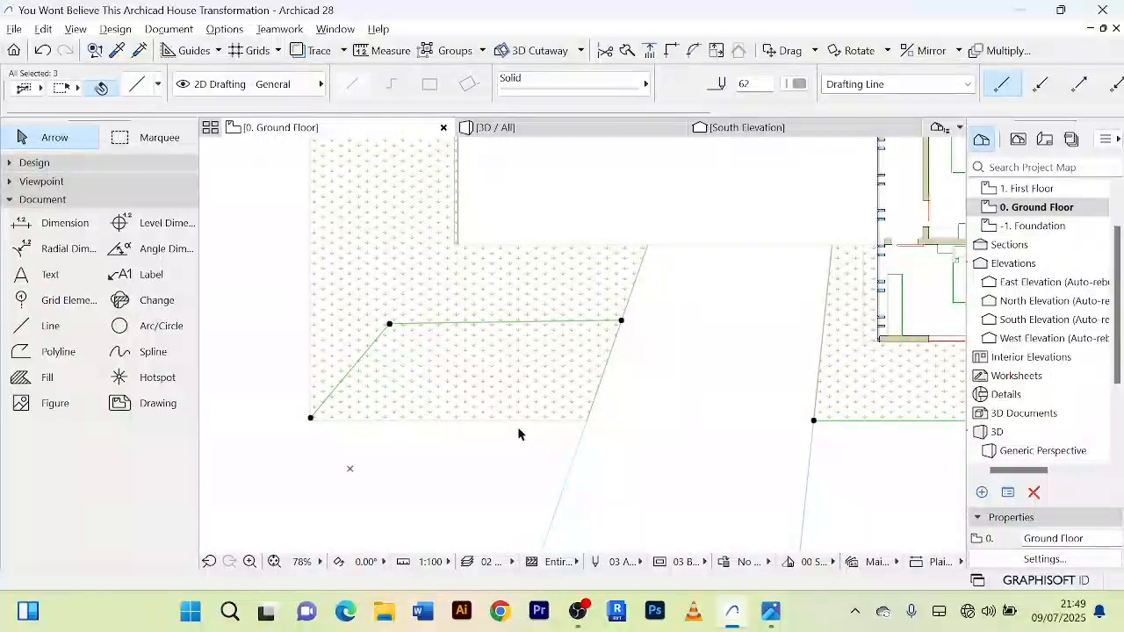
pyautogui.scroll(4, 523, 427)
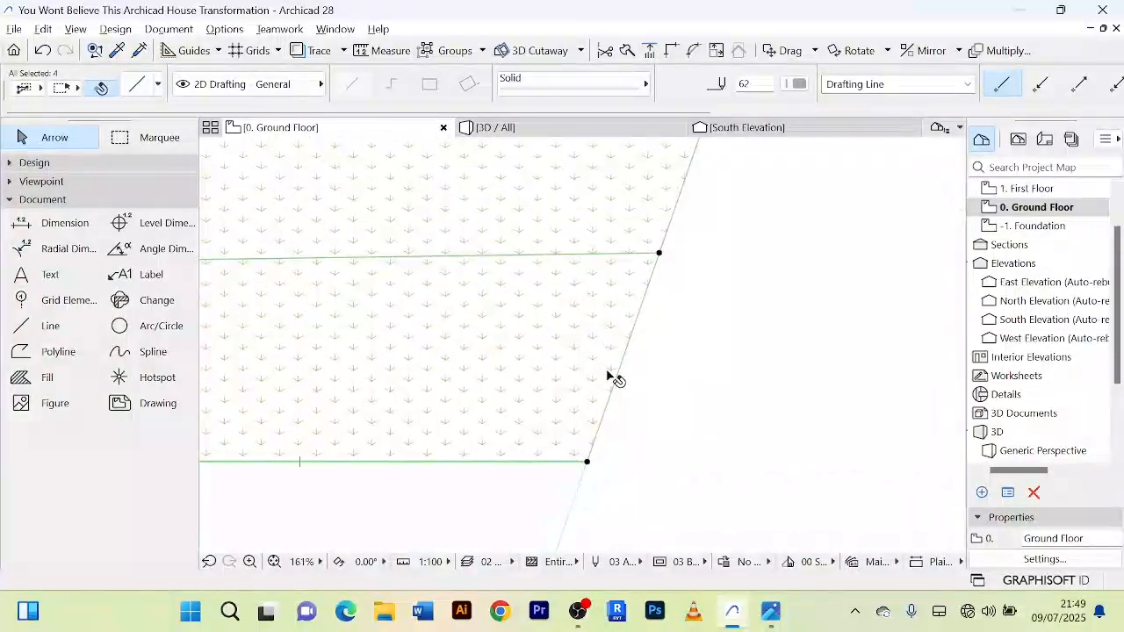
pyautogui.scroll(-3, 518, 439)
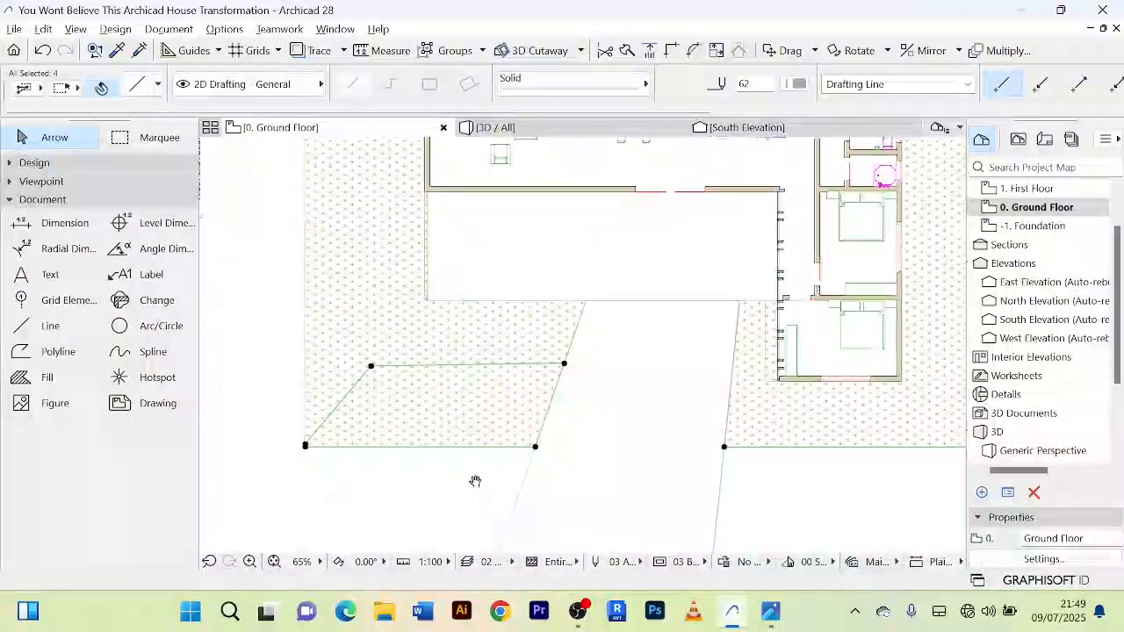
pyautogui.scroll(5, 602, 276)
pyautogui.scroll(4, 566, 362)
pyautogui.scroll(-3, 566, 365)
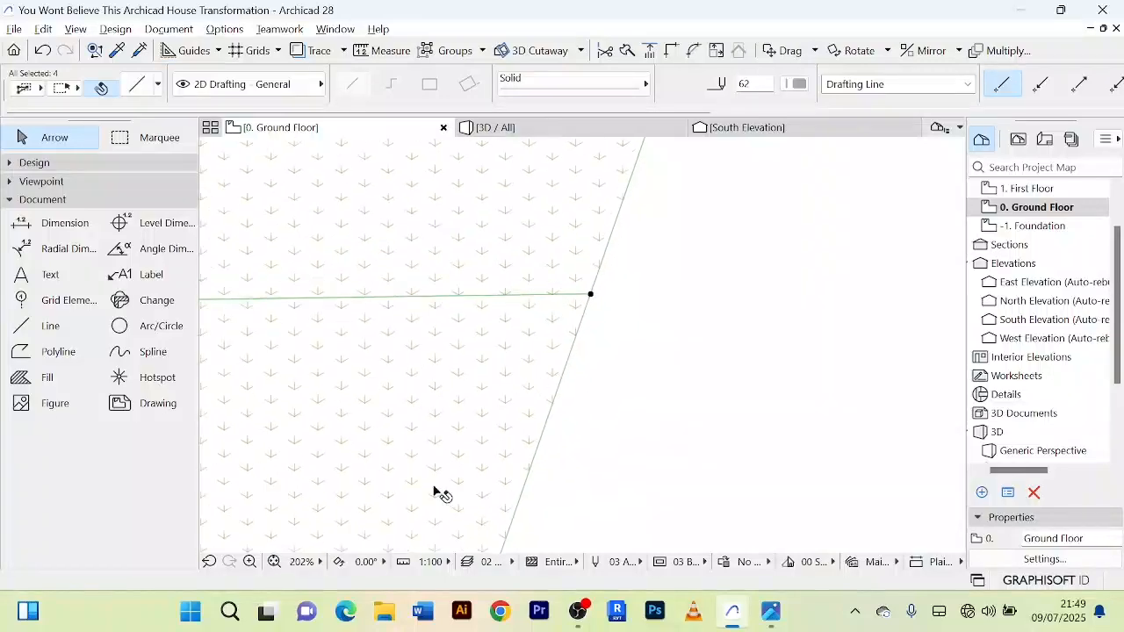
pyautogui.scroll(-5, 434, 475)
pyautogui.moveTo(439, 474); pyautogui.dragTo(508, 368, button='middle')
pyautogui.click(465, 437)
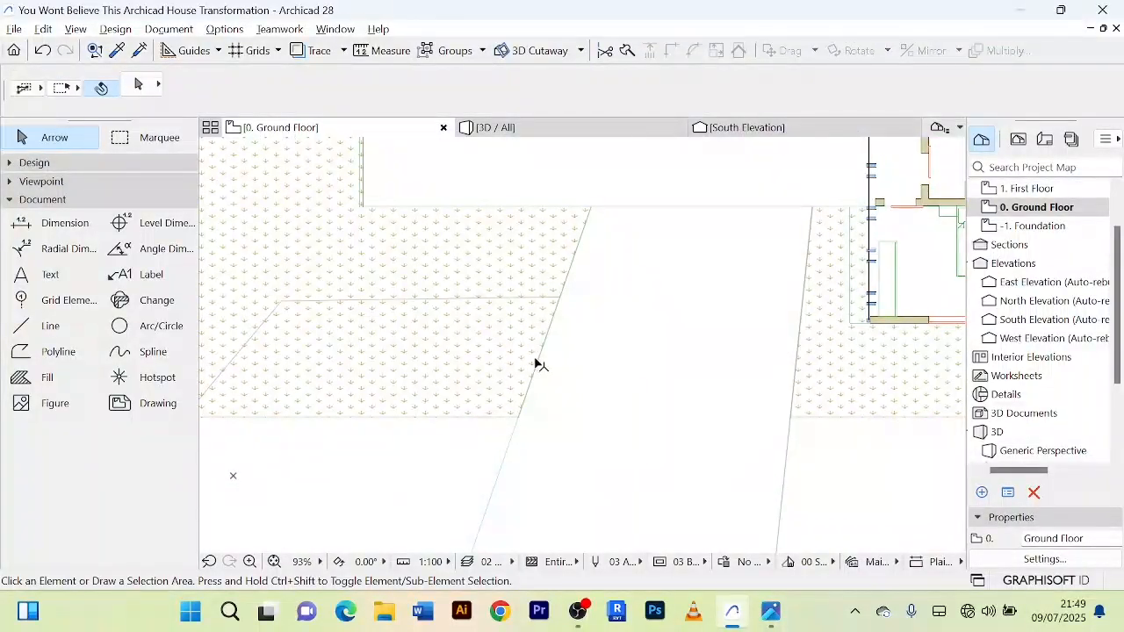
pyautogui.click(537, 363)
pyautogui.scroll(-2, 538, 363)
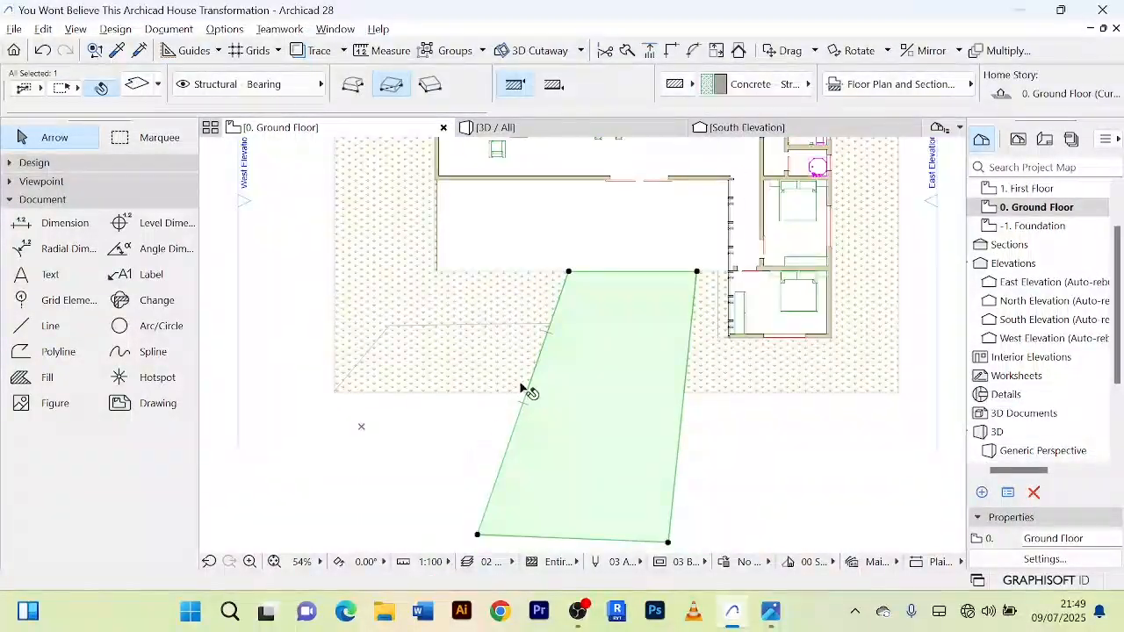
pyautogui.scroll(3, 527, 391)
pyautogui.rightClick(439, 481)
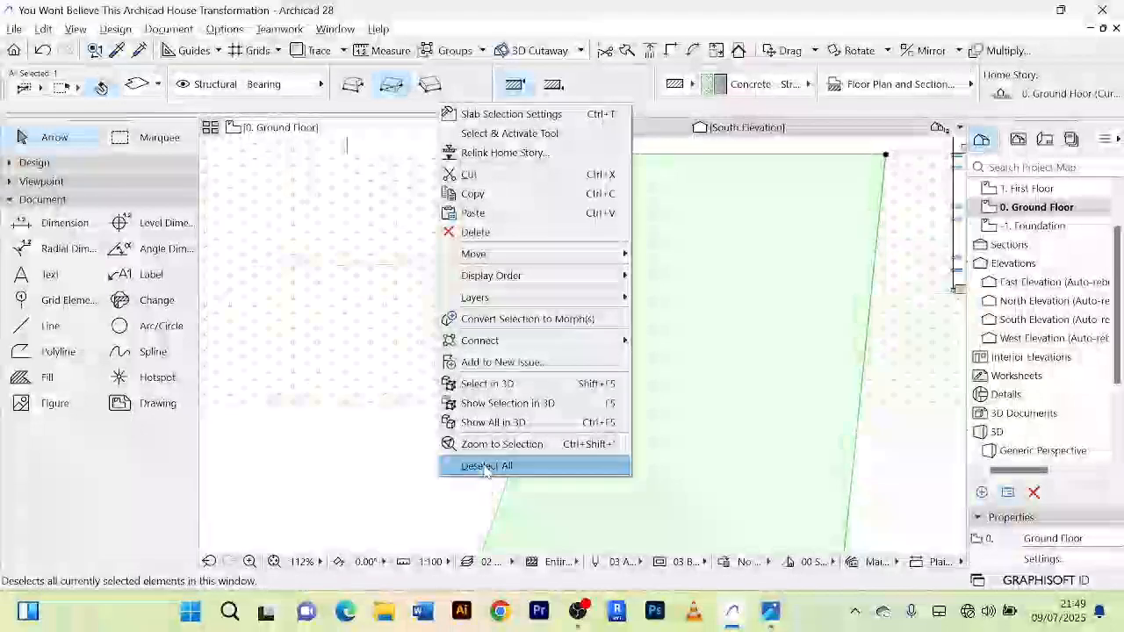
pyautogui.click(478, 464)
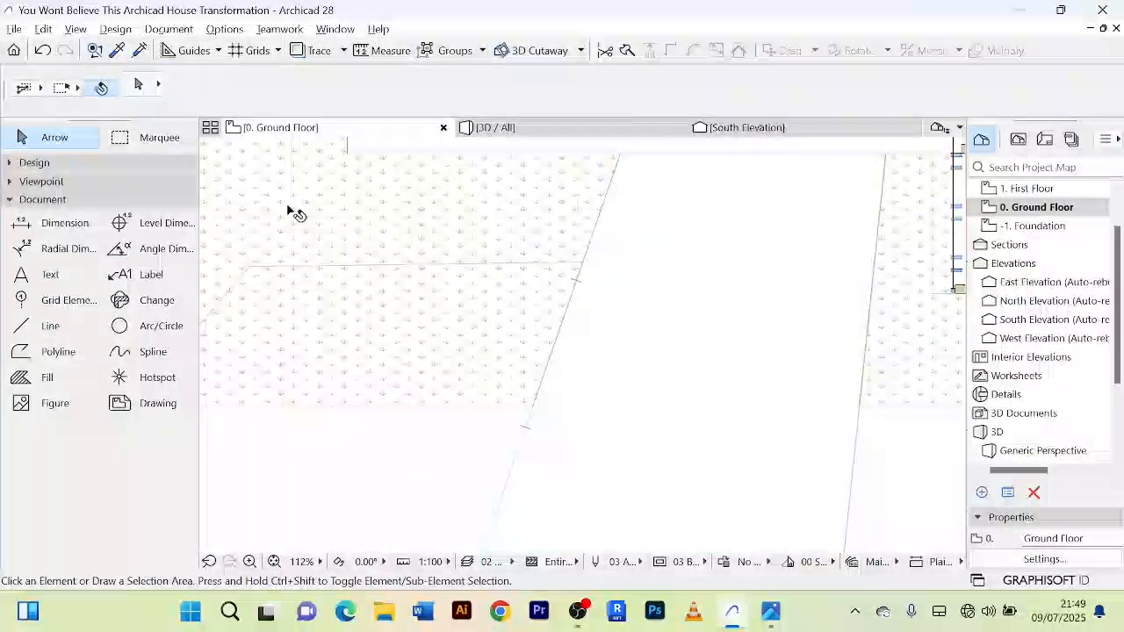
# Step: Draw a line about 3450 mm long along the approach's west side, from the horizontal line's east end to the lawn's south edge
pyautogui.click(31, 327)
pyautogui.scroll(4, 584, 263)
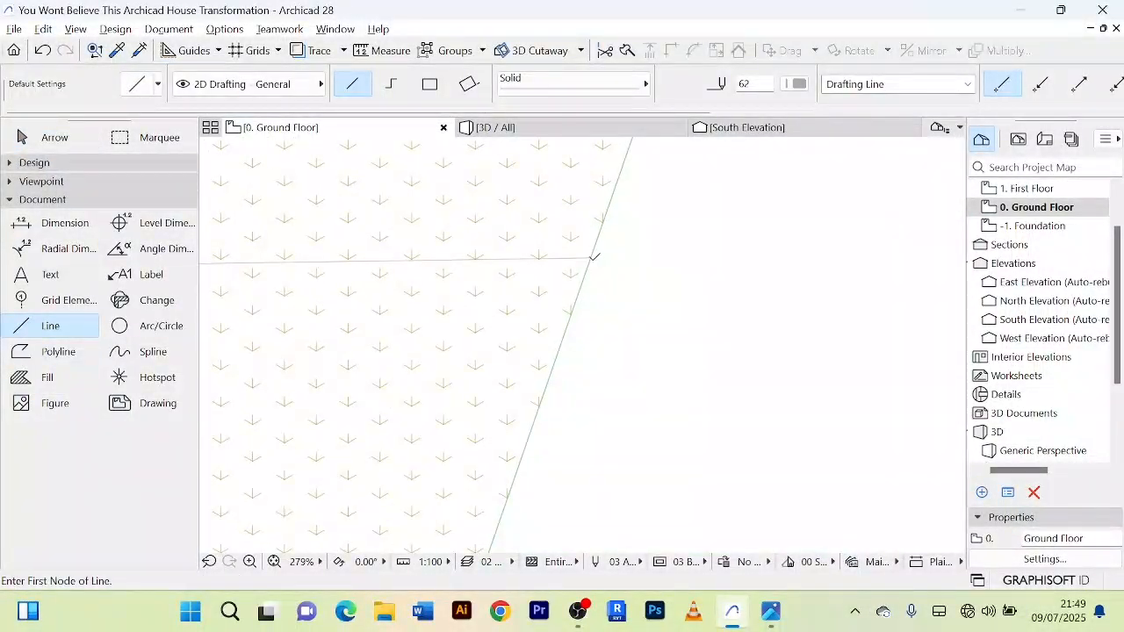
pyautogui.click(593, 256)
pyautogui.scroll(-2, 554, 366)
pyautogui.scroll(2, 557, 311)
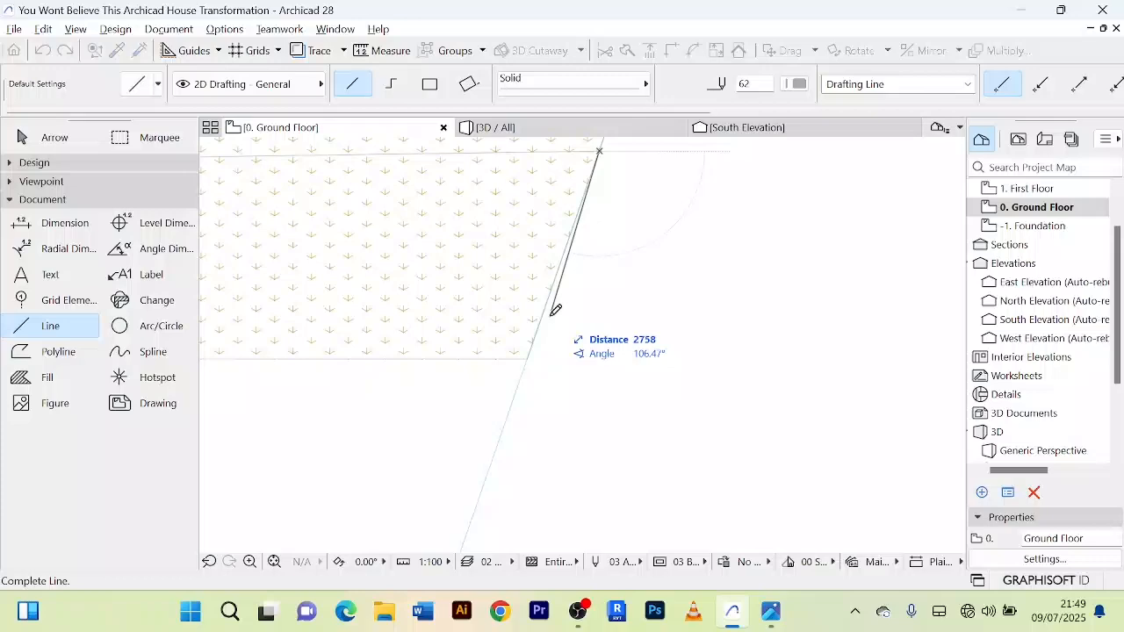
pyautogui.click(530, 355)
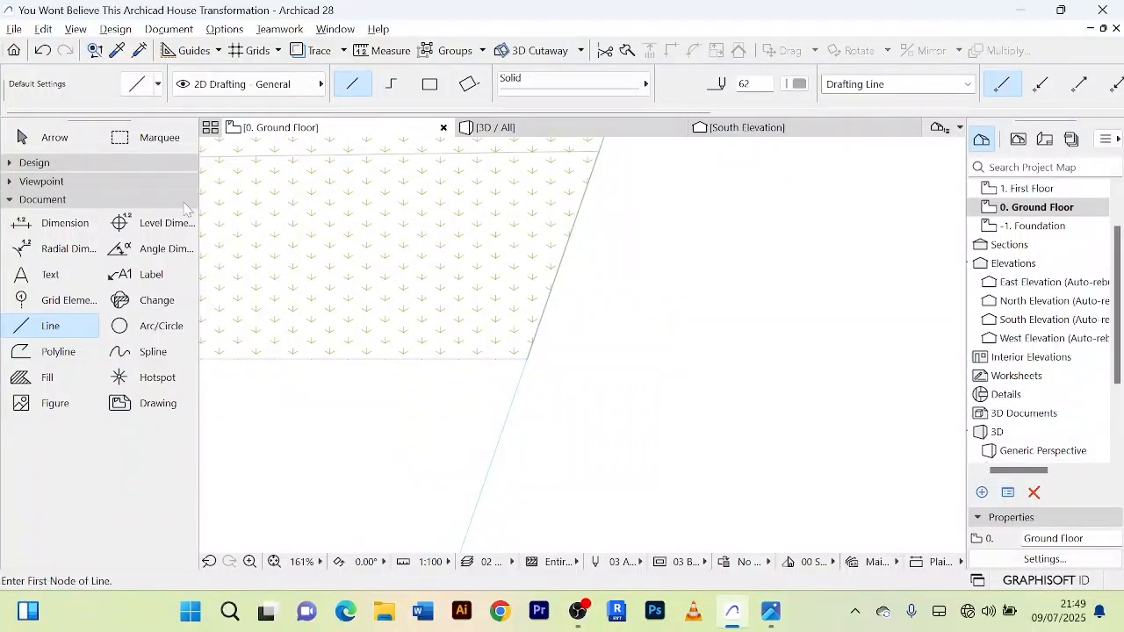
pyautogui.click(43, 137)
# Step: Select the four lines outlining the southwest lawn patch, examine how their corners meet, and clear the selection
pyautogui.scroll(-3, 619, 324)
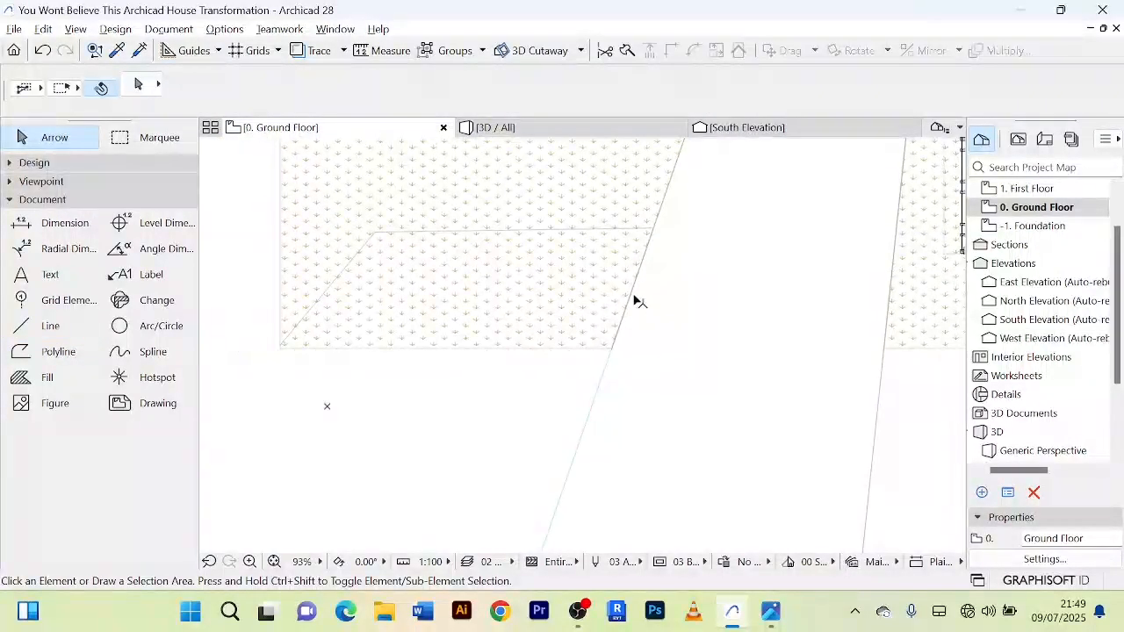
pyautogui.click(632, 295)
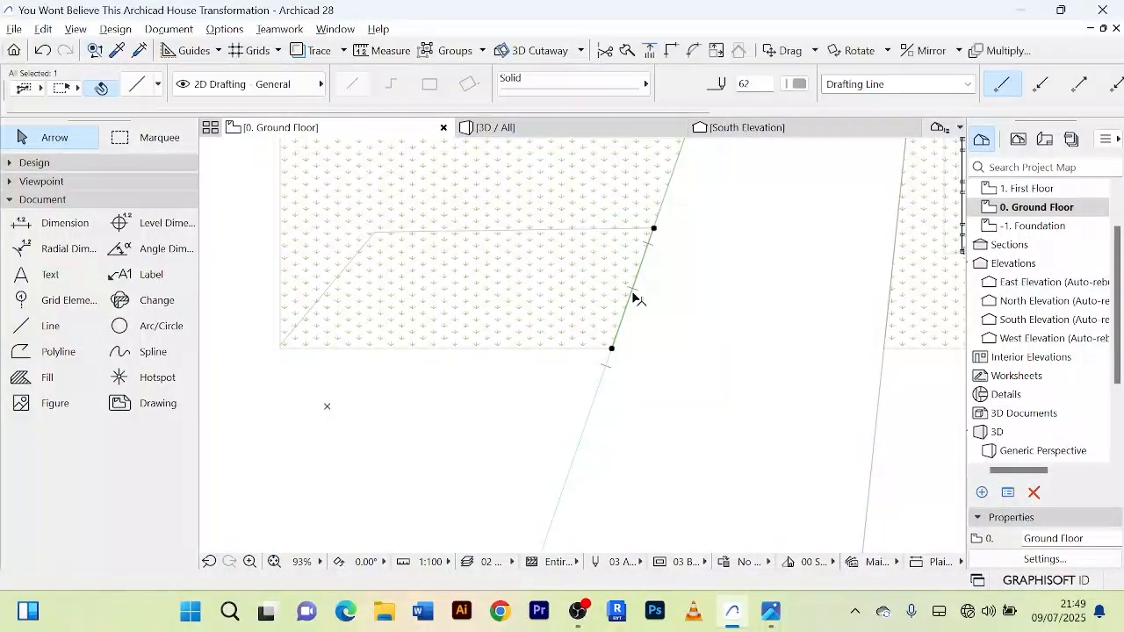
pyautogui.keyDown('shift'); pyautogui.click(479, 348); pyautogui.keyUp('shift')
pyautogui.scroll(-3, 479, 381)
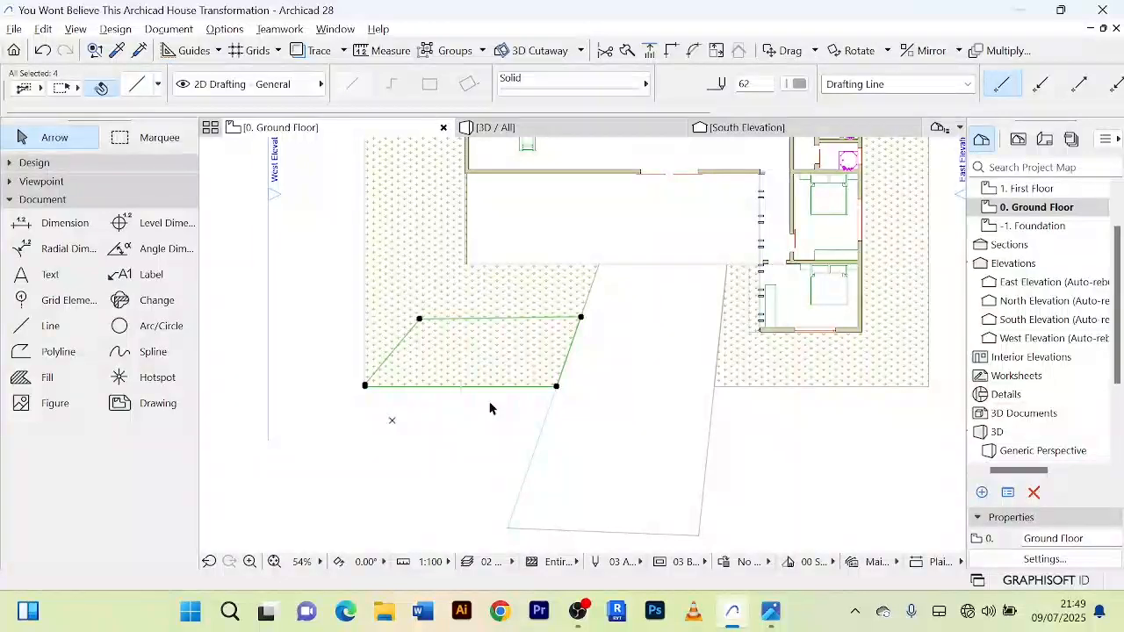
pyautogui.scroll(3, 564, 350)
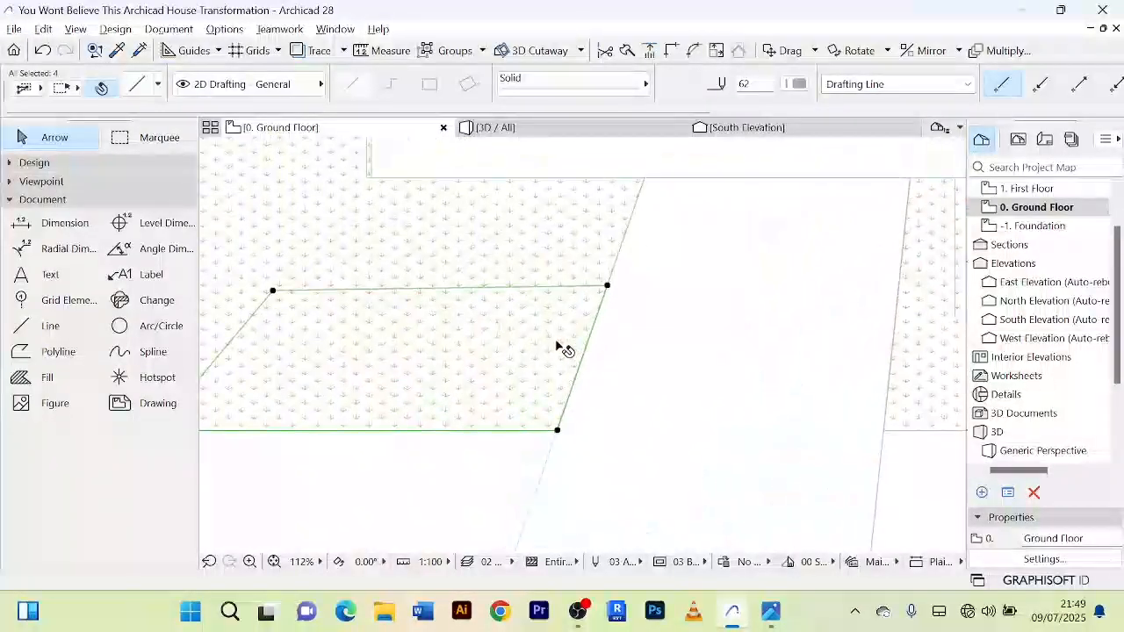
pyautogui.scroll(-3, 482, 447)
pyautogui.scroll(3, 474, 386)
pyautogui.scroll(1, 453, 374)
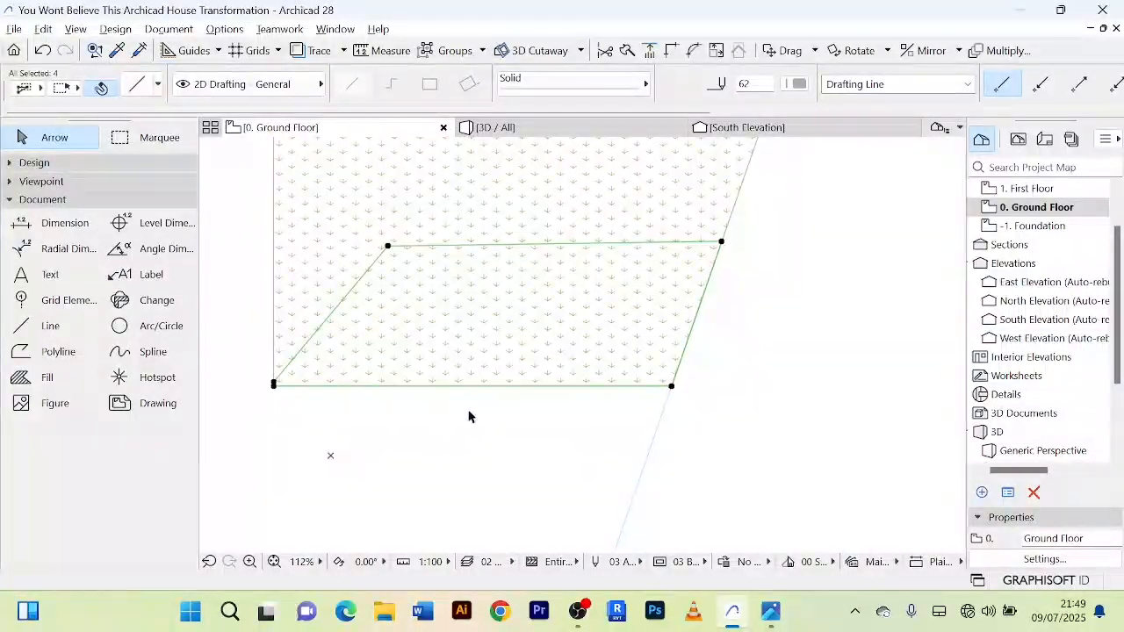
pyautogui.click(457, 465)
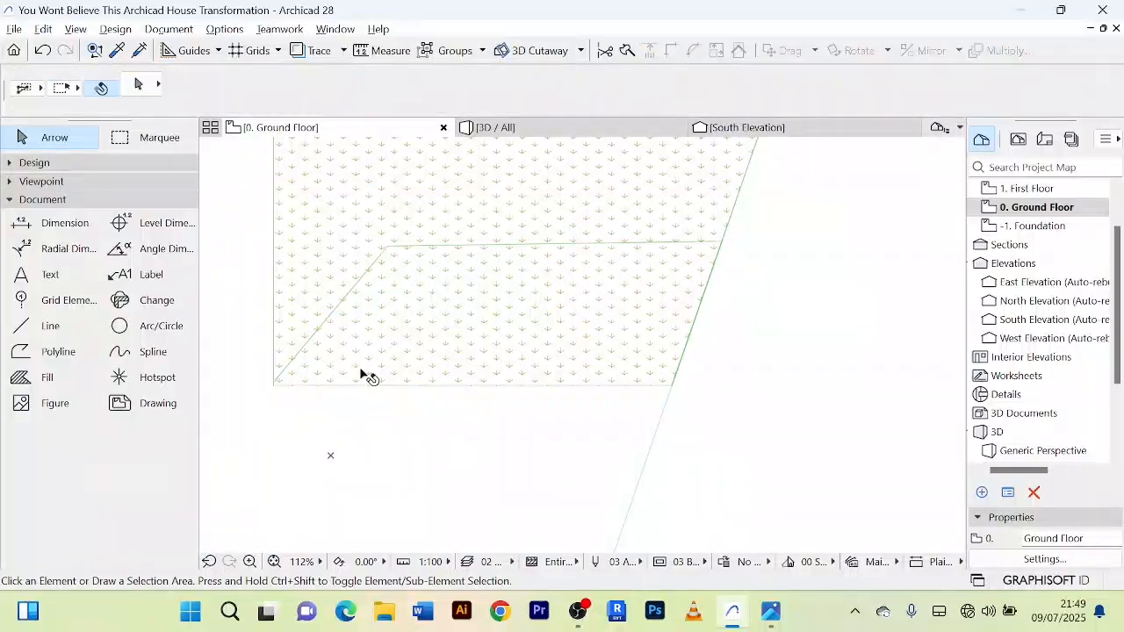
# Step: Copy the slanted west line of the outlined lawn patch 200 mm east, into the patch
pyautogui.scroll(5, 343, 311)
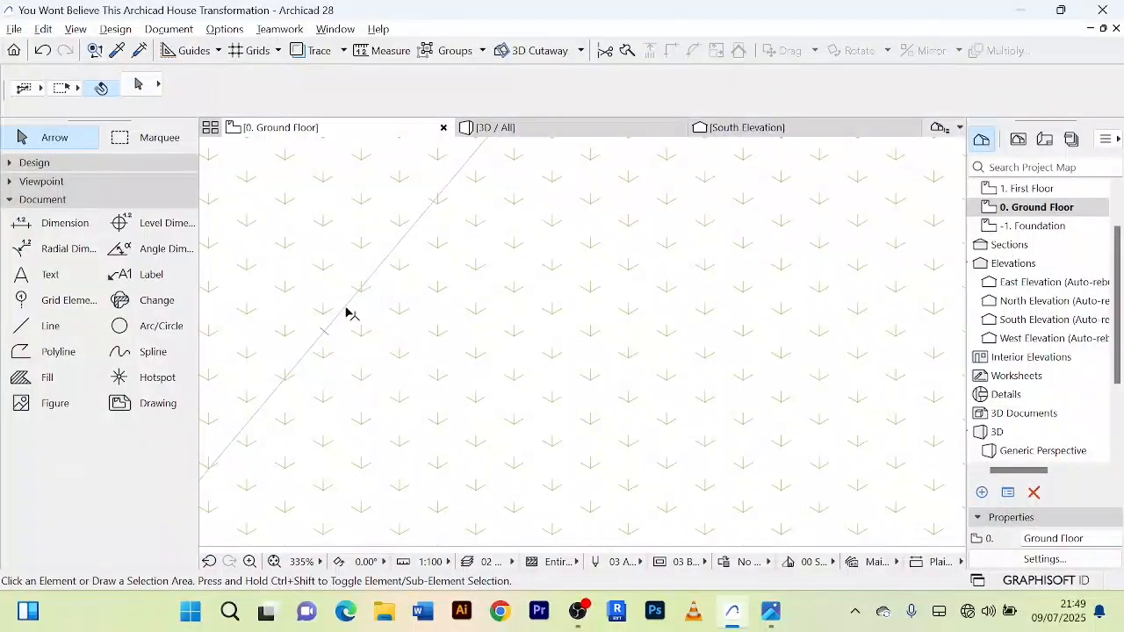
pyautogui.click(350, 314)
pyautogui.scroll(-4, 420, 341)
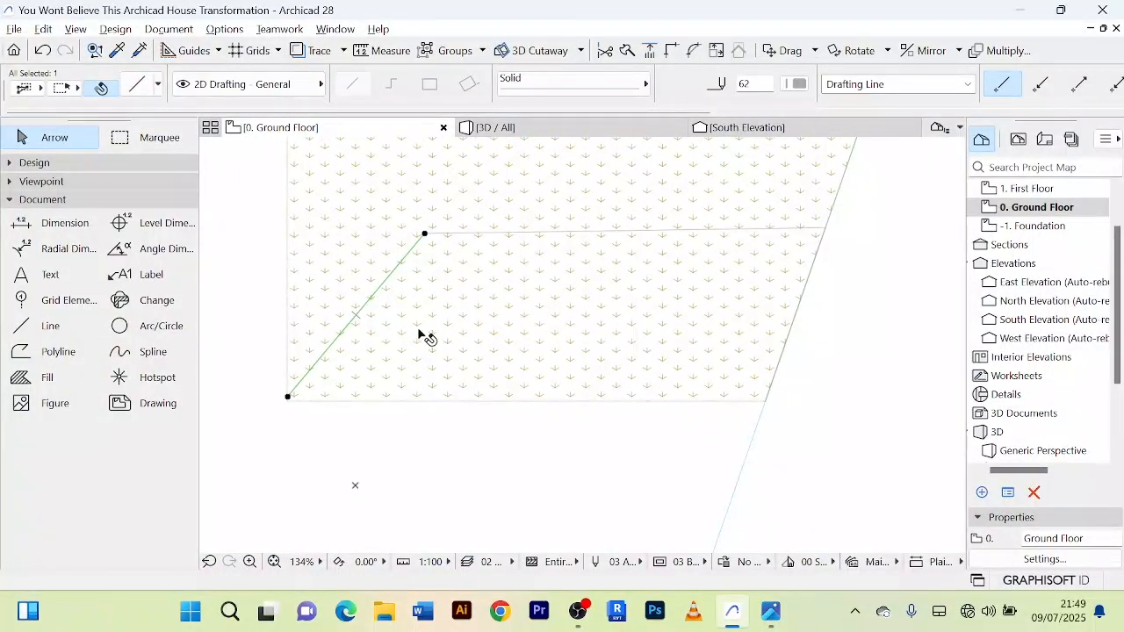
pyautogui.hotkey('ctrl', 'shift', 'd')
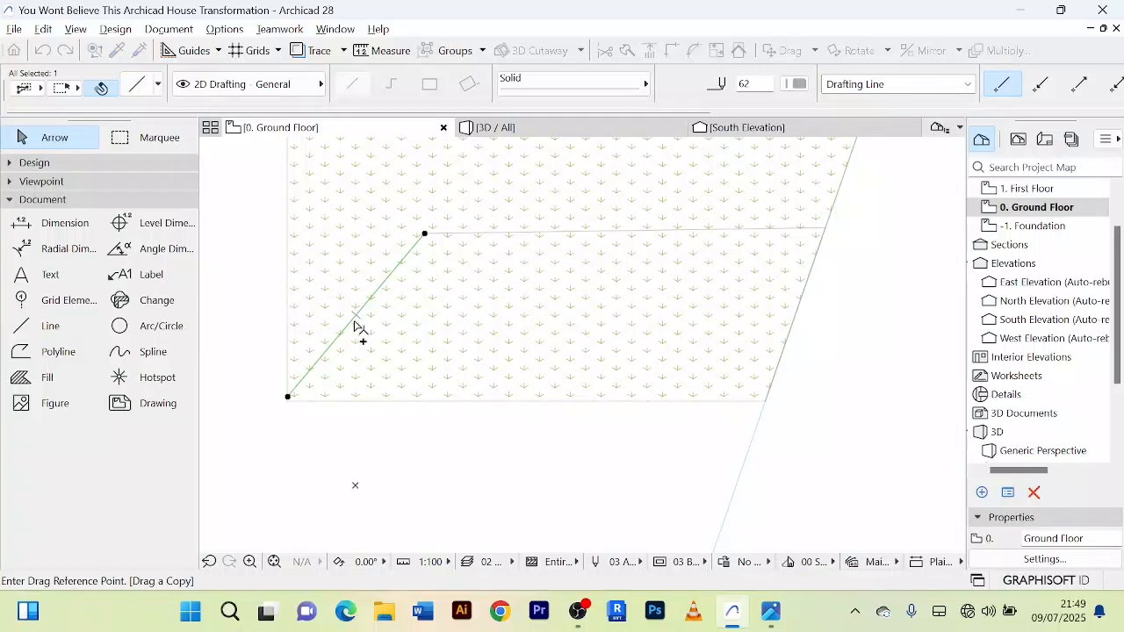
pyautogui.click(352, 321)
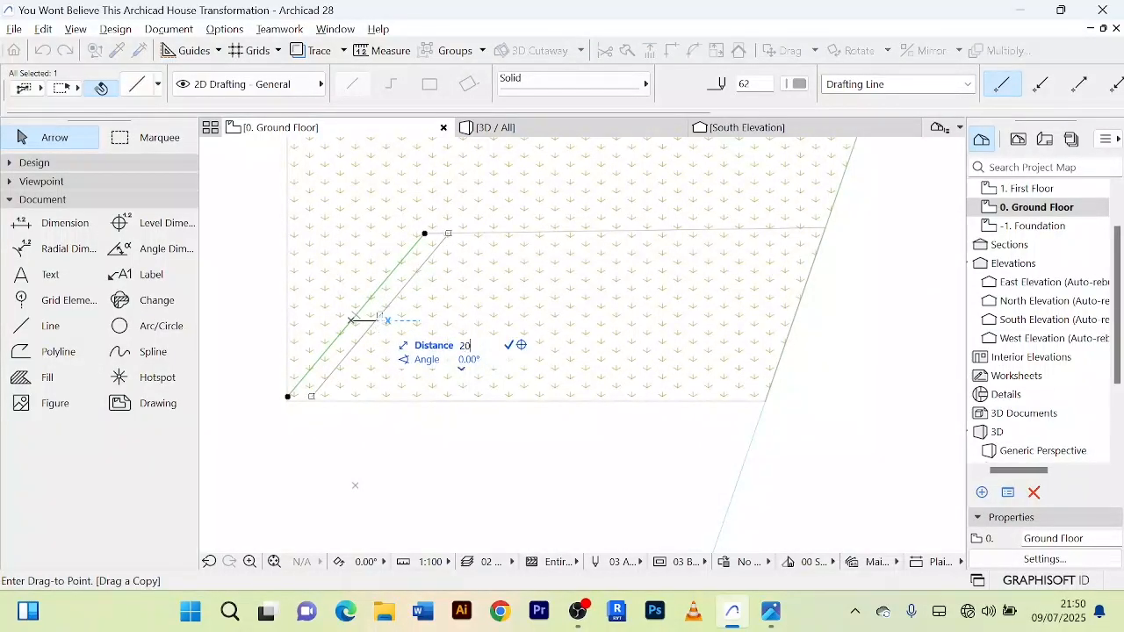
pyautogui.click(363, 321)
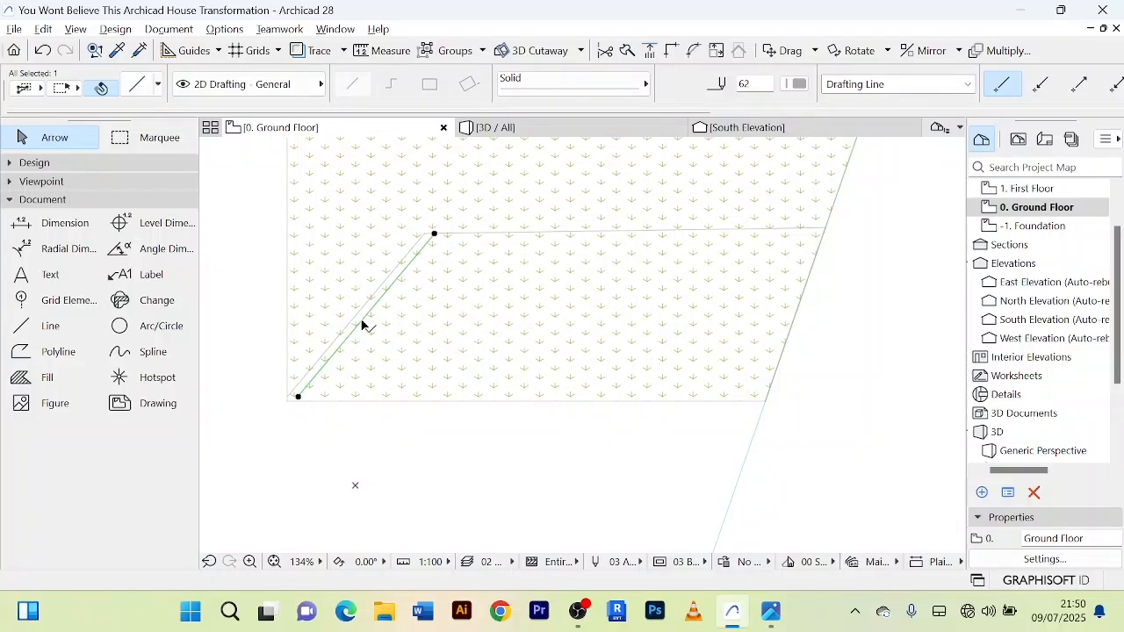
# Step: Copy the north line of the outlined lawn patch 200 mm inward, parallel to the approach's slanted edge
pyautogui.scroll(3, 612, 221)
pyautogui.click(618, 239)
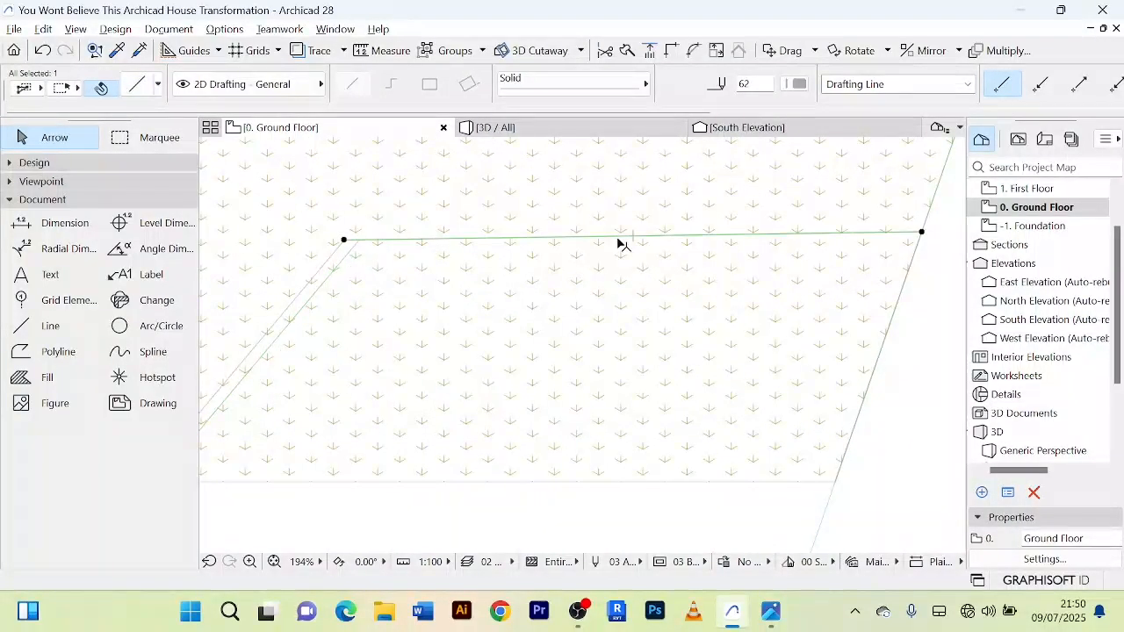
pyautogui.hotkey('ctrl', 'shift', 'd')
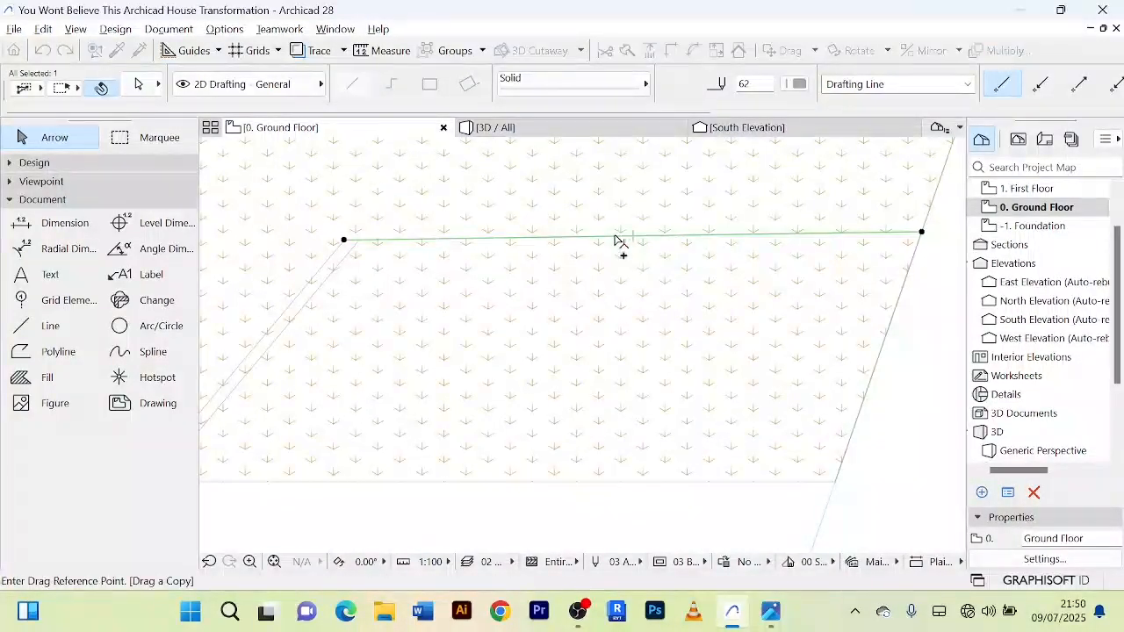
pyautogui.click(615, 236)
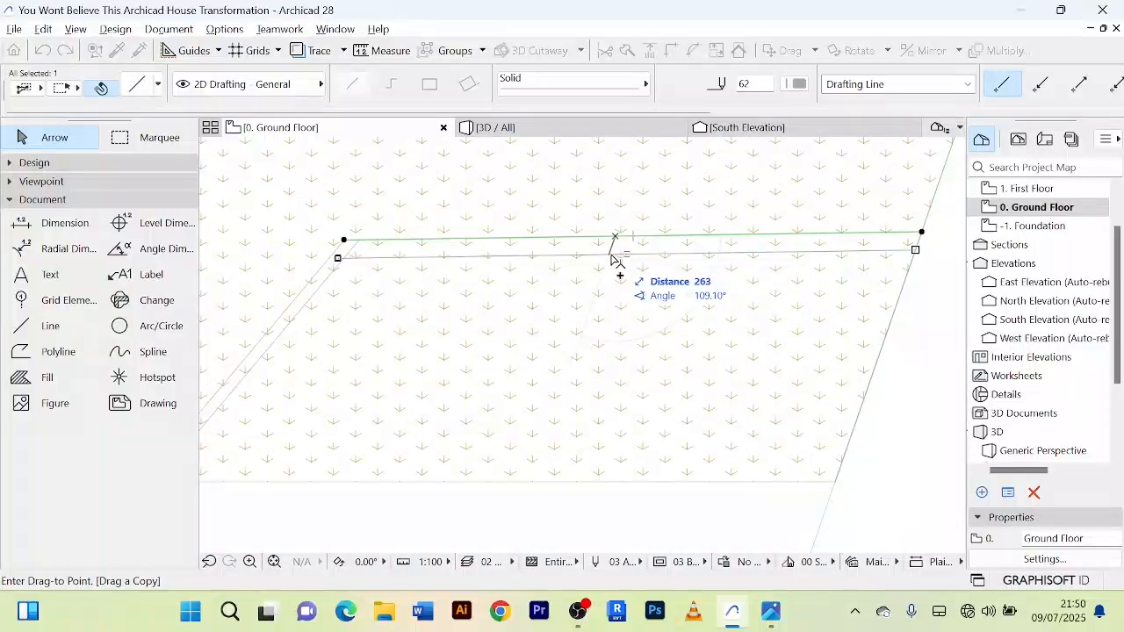
pyautogui.write('200')
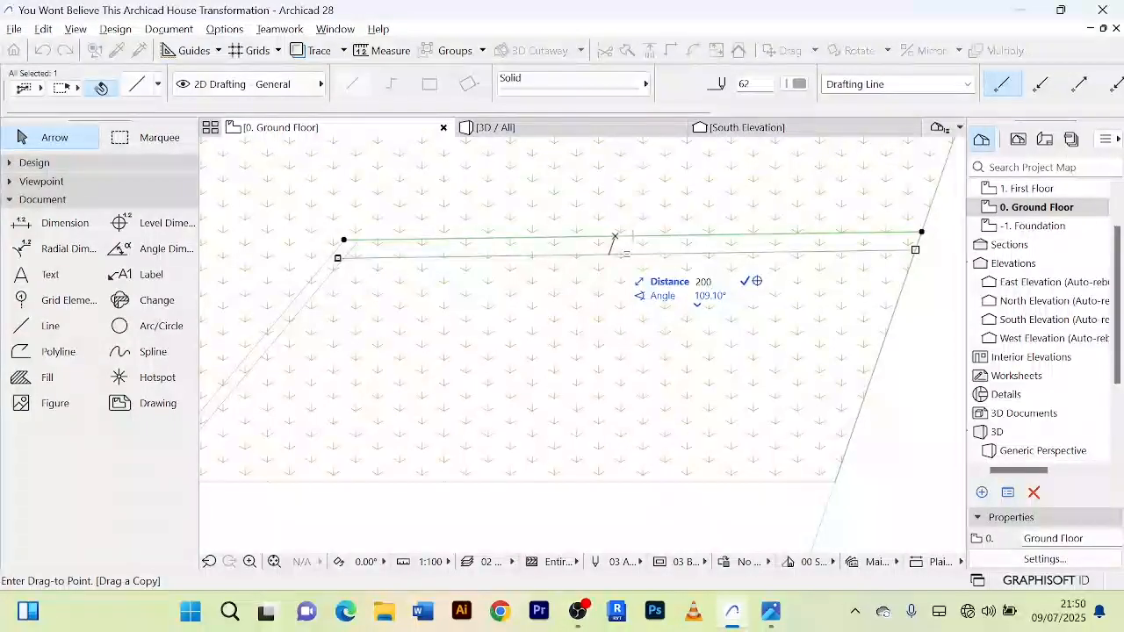
pyautogui.press('Return')
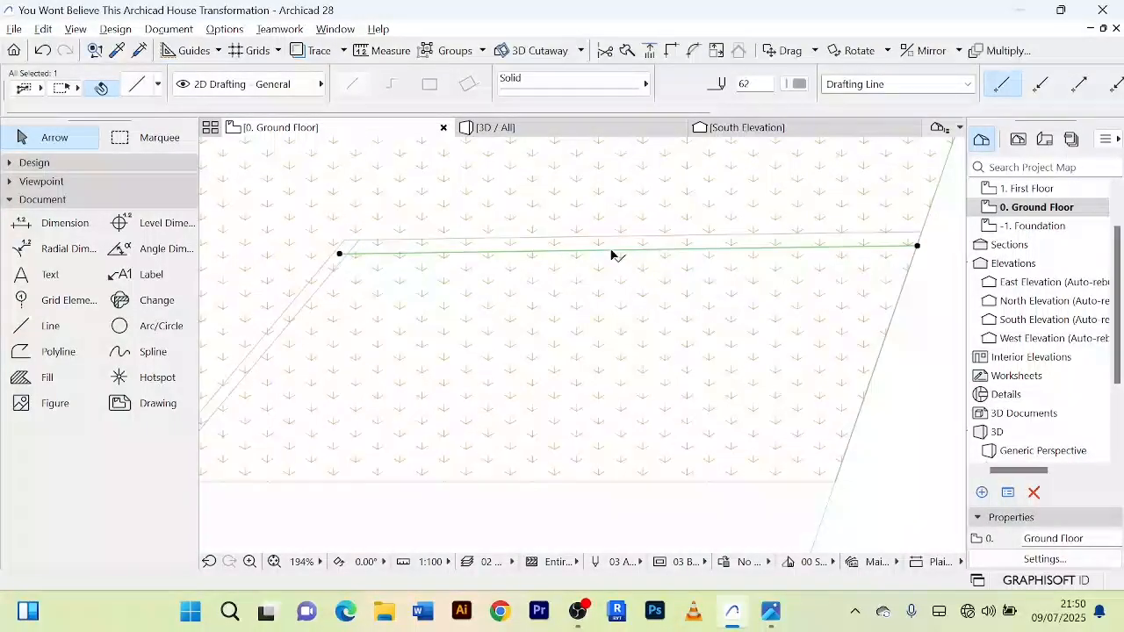
# Step: Copy the south line of the outlined lawn patch 200 mm inward, following the approach's slanted edge
pyautogui.click(623, 482)
pyautogui.scroll(-3, 623, 500)
pyautogui.moveTo(624, 513); pyautogui.dragTo(642, 494, button='middle')
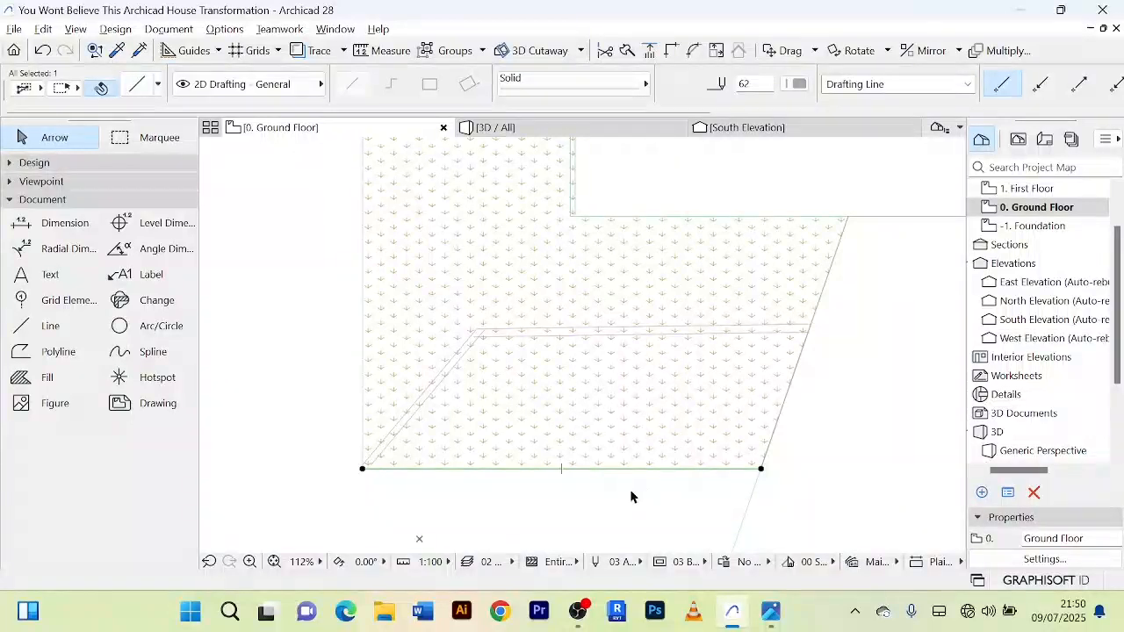
pyautogui.scroll(3, 629, 496)
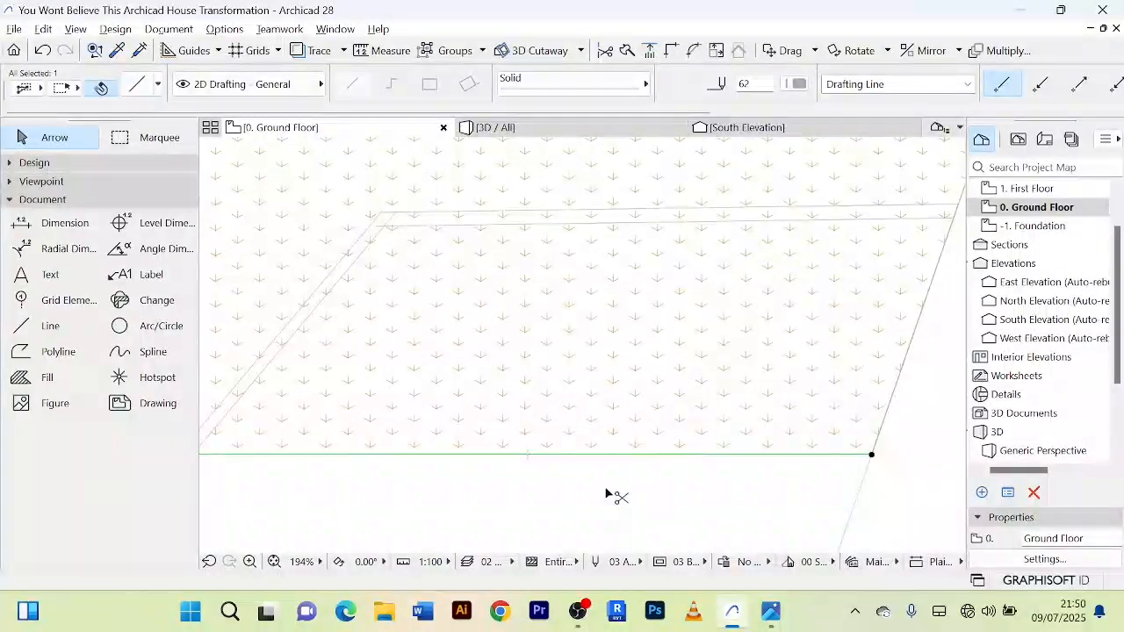
pyautogui.hotkey('ctrl', 'alt', 'd')
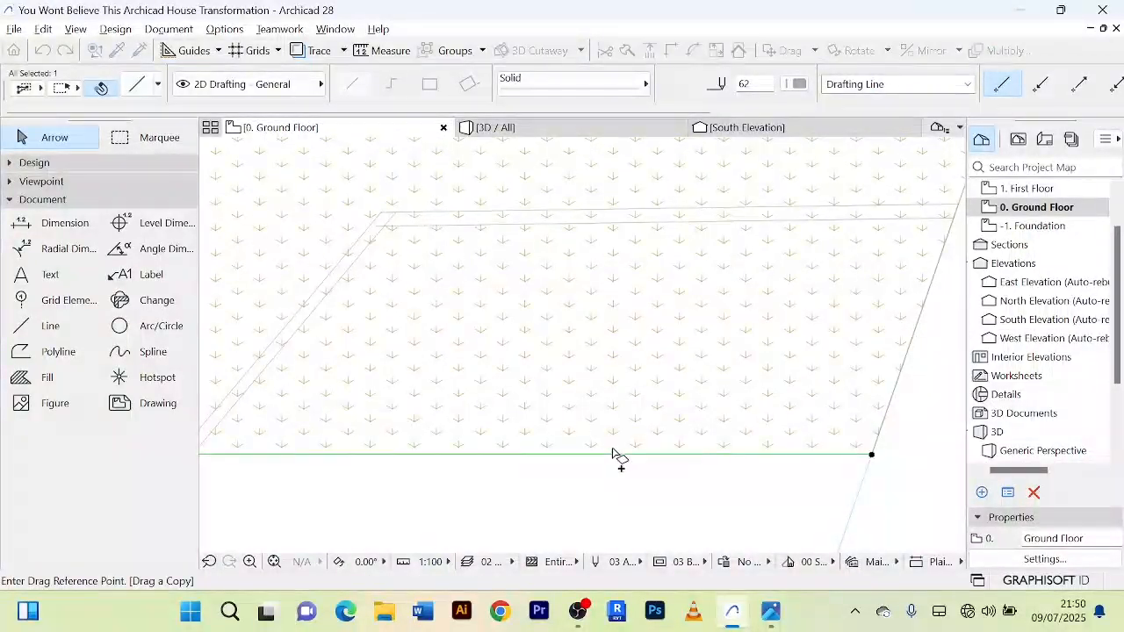
pyautogui.click(614, 454)
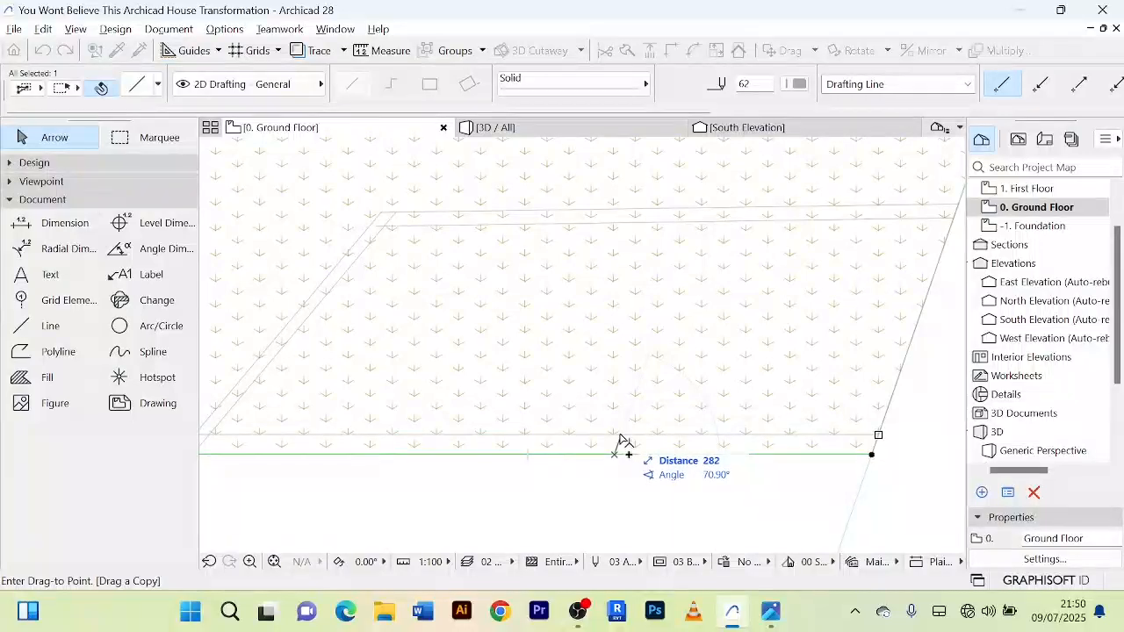
pyautogui.write('200')
pyautogui.press('Return')
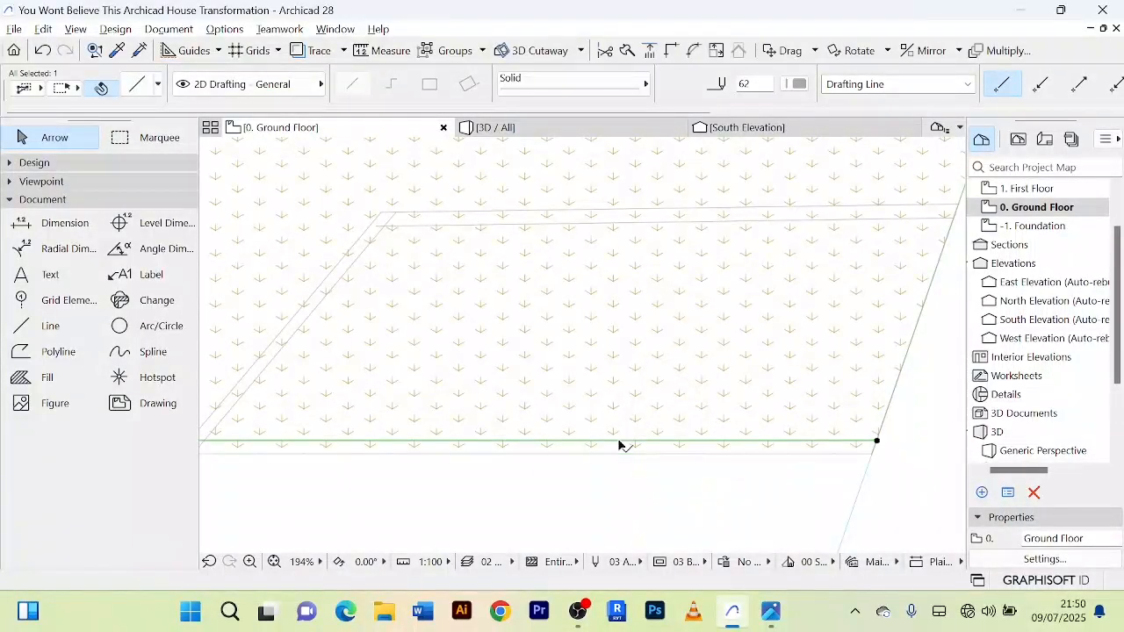
# Step: Copy the lawn patch's slanted line beside the approach 200 mm west, and clear the selection
pyautogui.scroll(-2, 617, 438)
pyautogui.scroll(2, 799, 374)
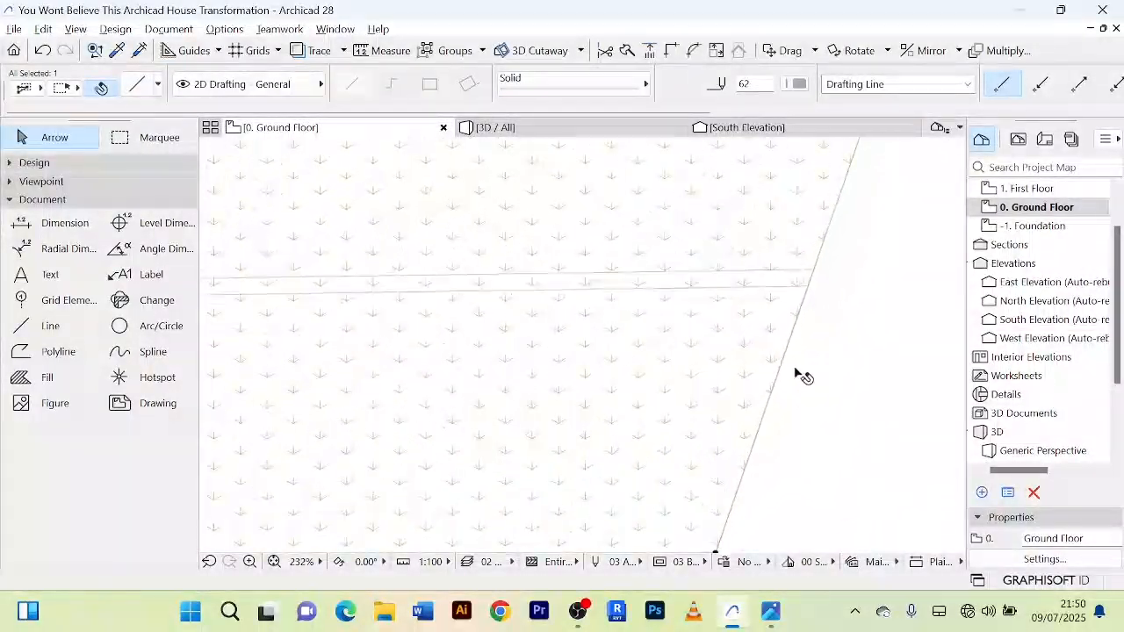
pyautogui.scroll(-2, 779, 366)
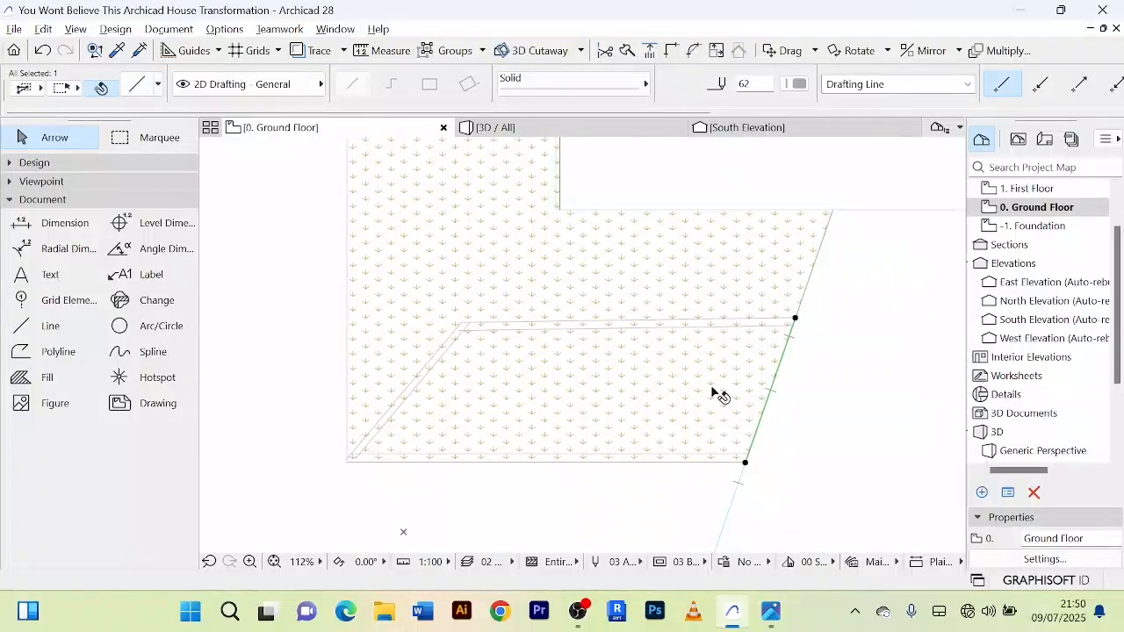
pyautogui.hotkey('ctrl', 'shift', 'd')
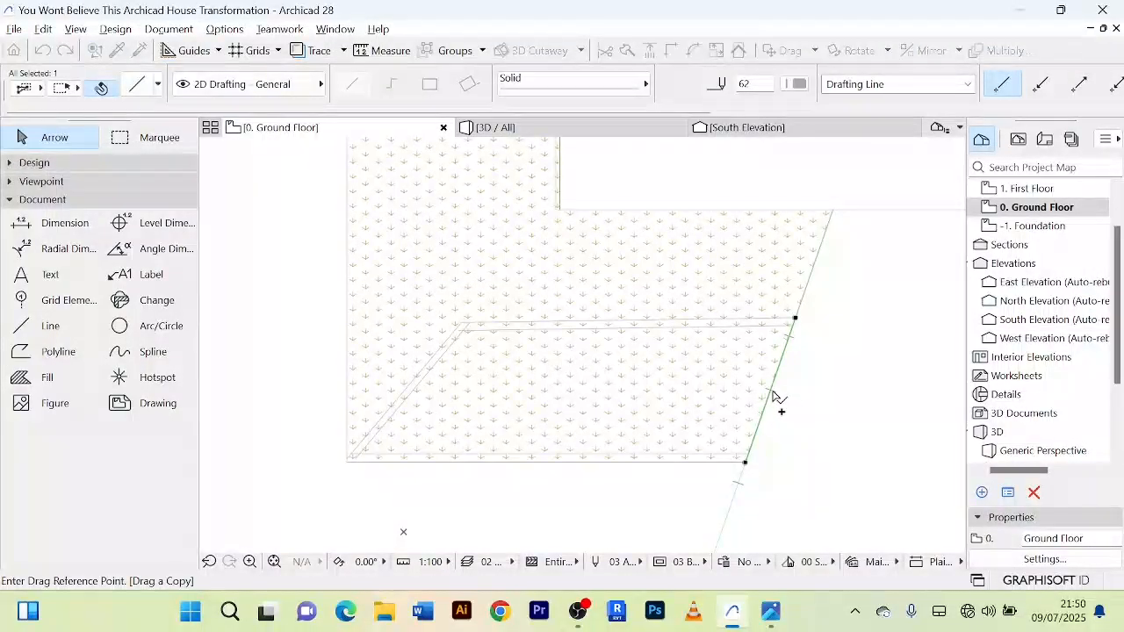
pyautogui.click(772, 391)
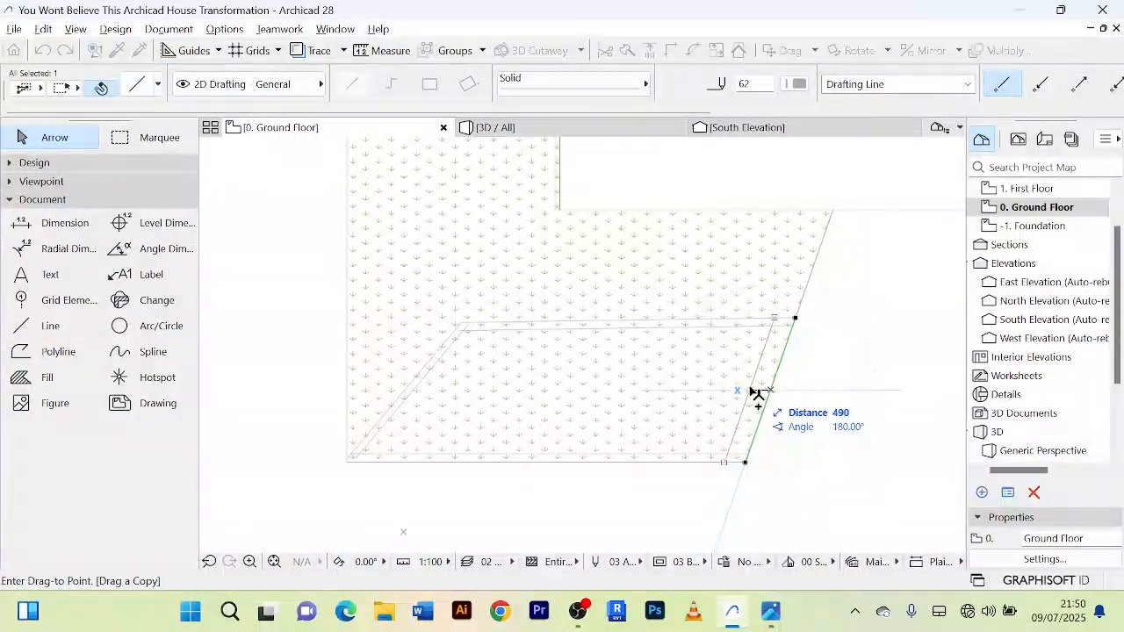
pyautogui.write('200')
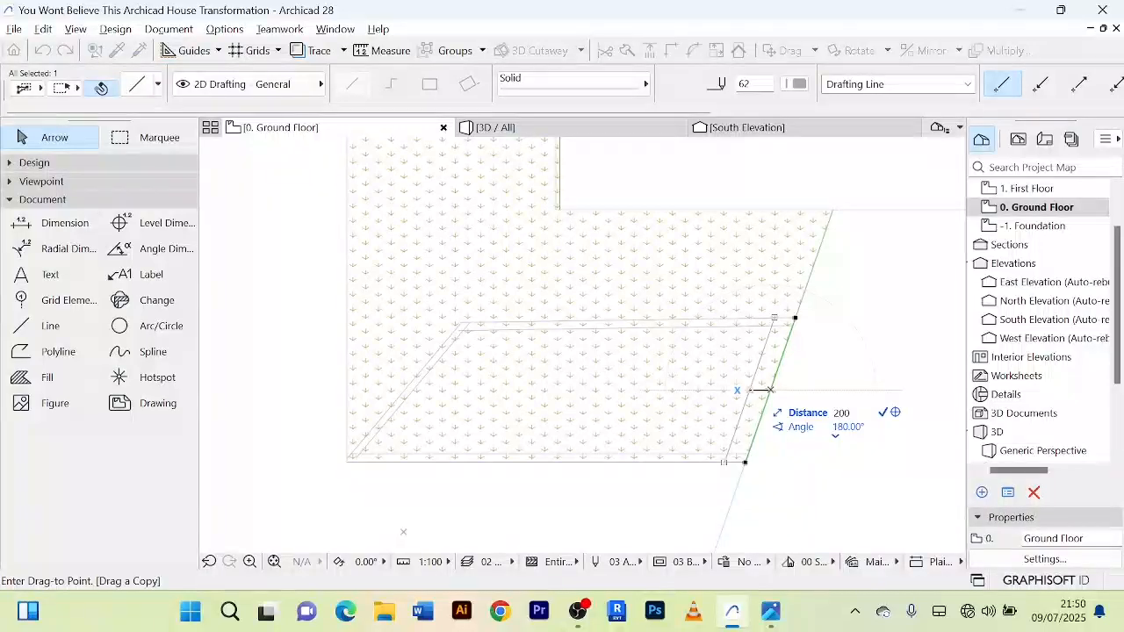
pyautogui.press('Return')
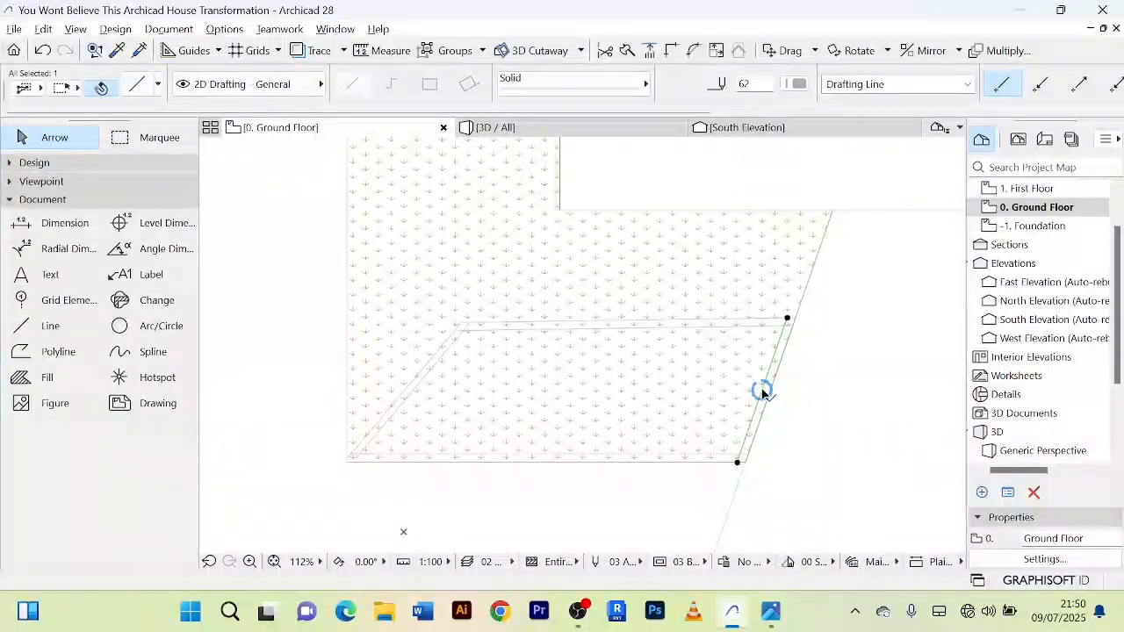
pyautogui.scroll(3, 825, 353)
pyautogui.scroll(-3, 798, 347)
pyautogui.moveTo(803, 337); pyautogui.dragTo(806, 247, button='middle')
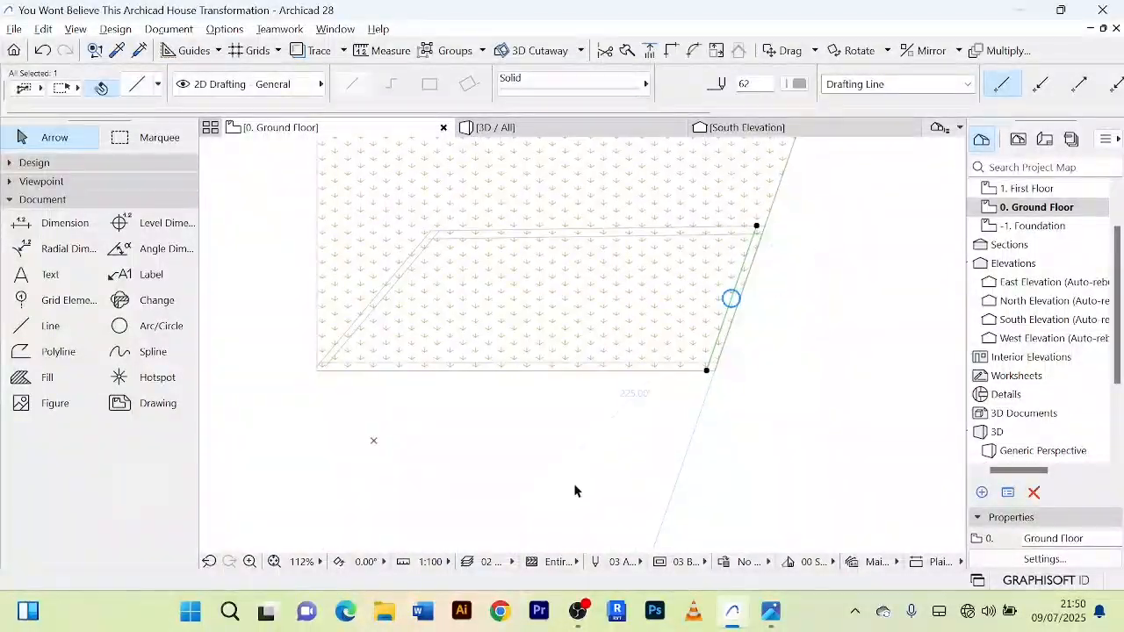
pyautogui.press('Escape')
# Step: Draw a centre-aligned wall about 7800 mm long between the two north lines of the lawn patch, from the approach westward
pyautogui.scroll(-3, 575, 487)
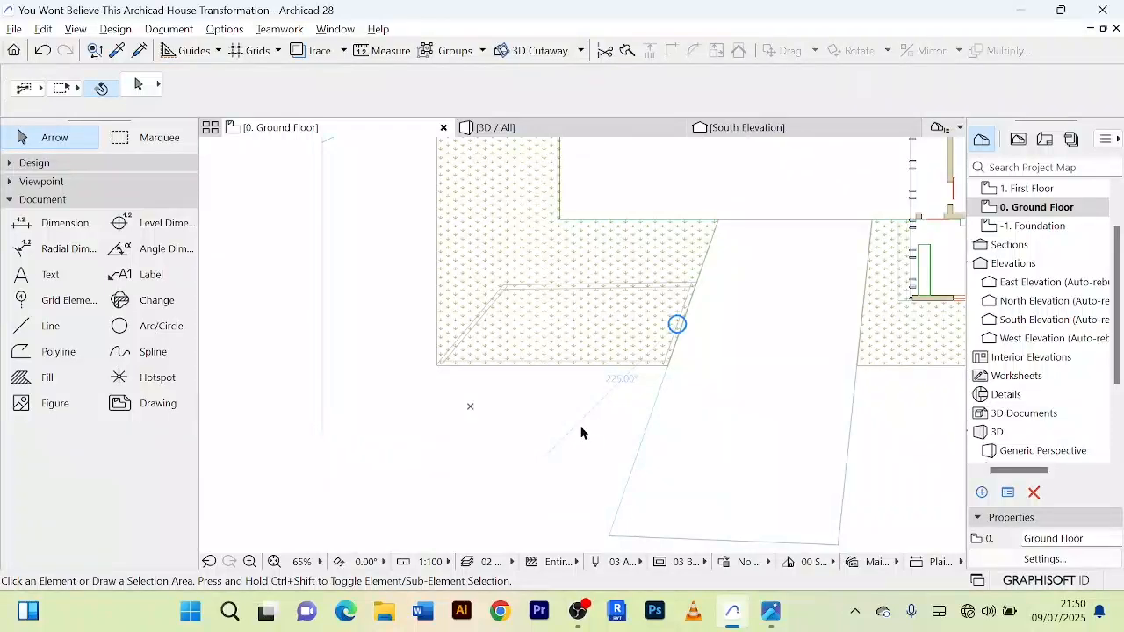
pyautogui.click(6, 203)
pyautogui.click(14, 163)
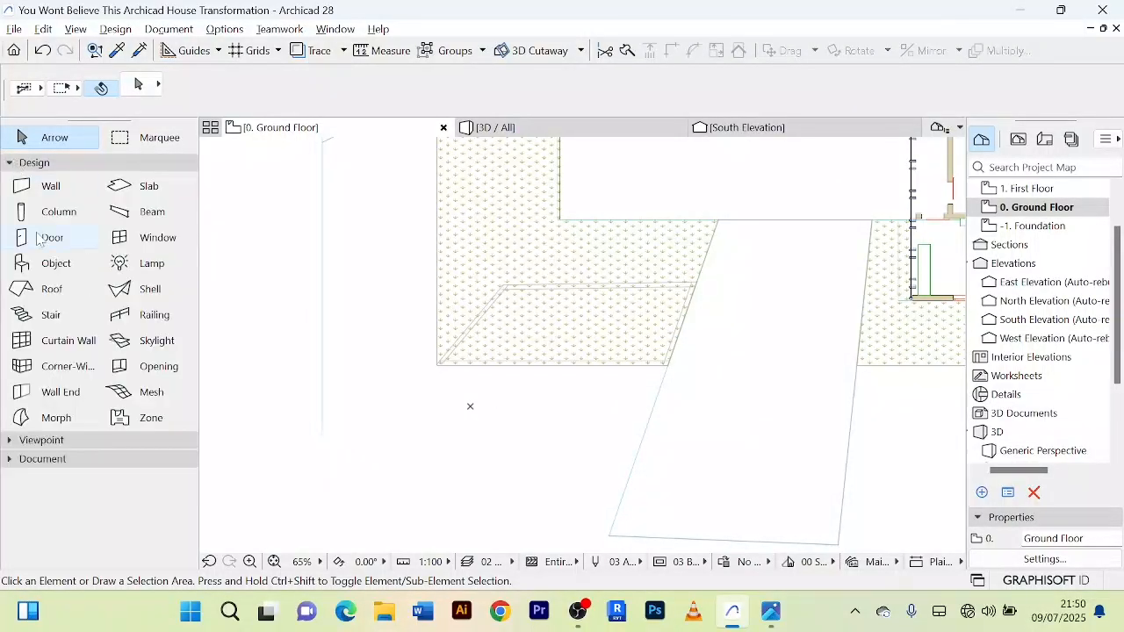
pyautogui.click(50, 186)
pyautogui.scroll(6, 547, 266)
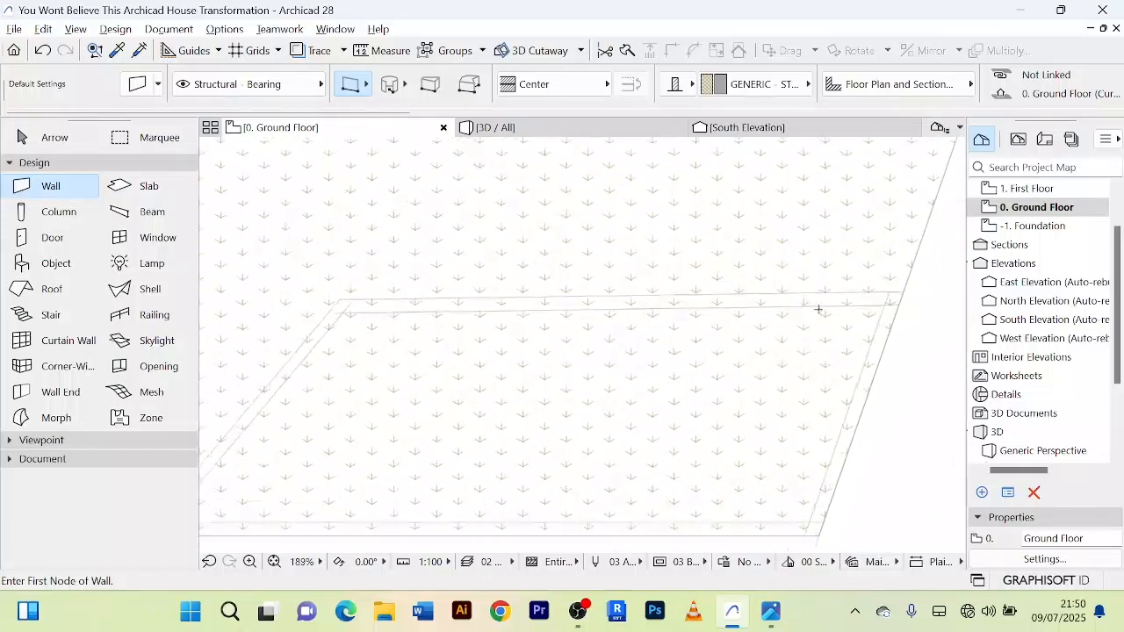
pyautogui.click(901, 299)
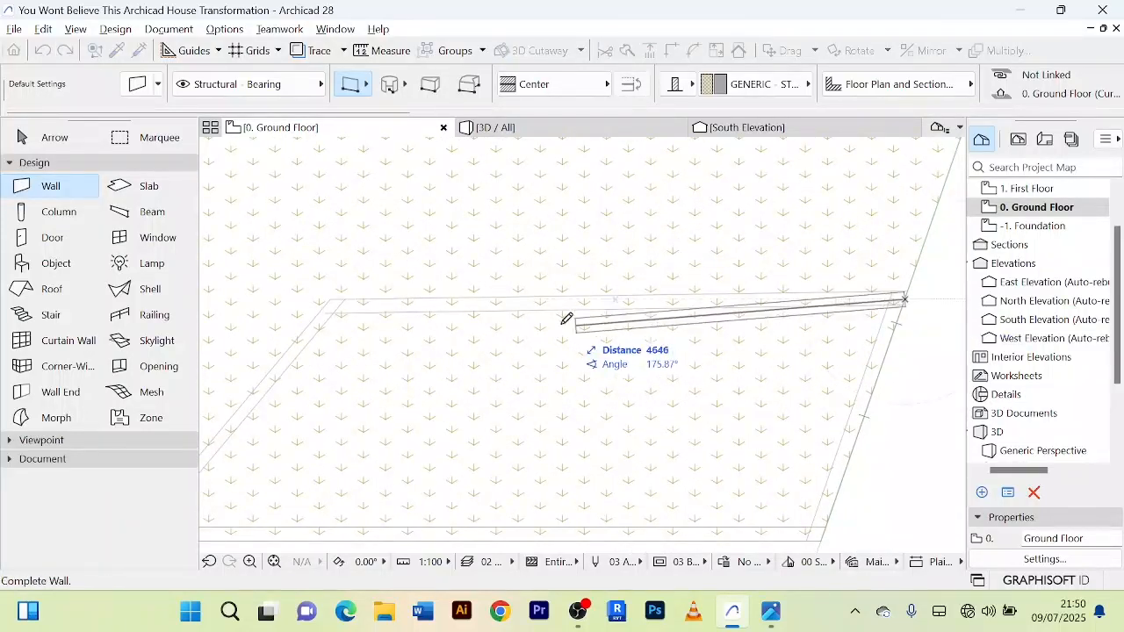
pyautogui.click(332, 299)
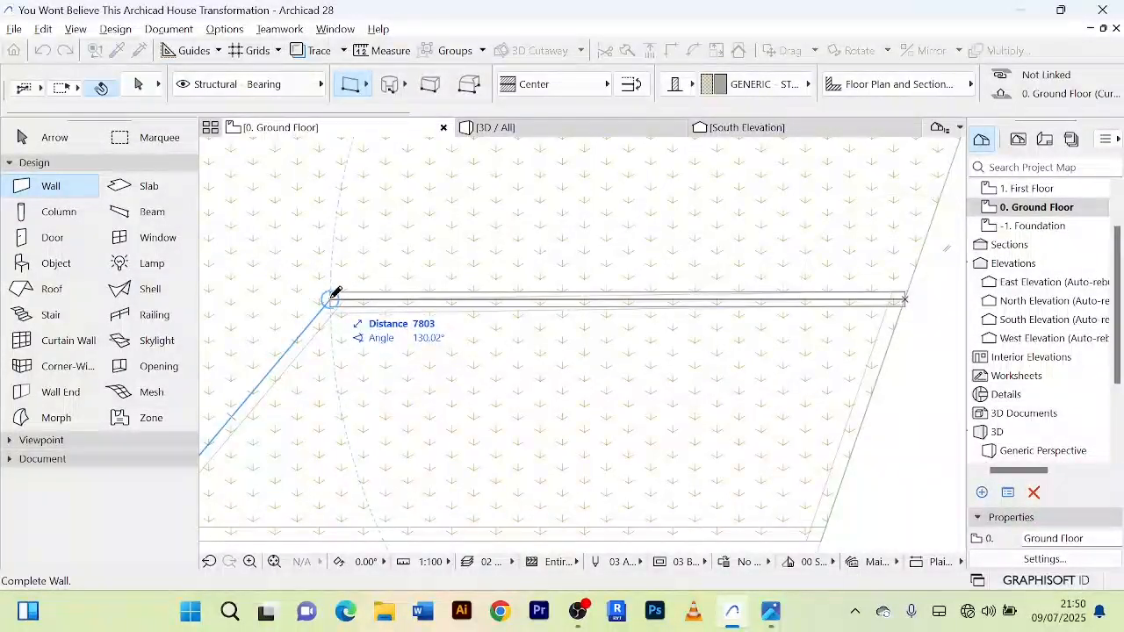
pyautogui.click(331, 297)
# Step: Draw a wall about 4310 mm long between the slanted west lines, from the north wall's west end to the lawn's southwest corner
pyautogui.scroll(3, 395, 272)
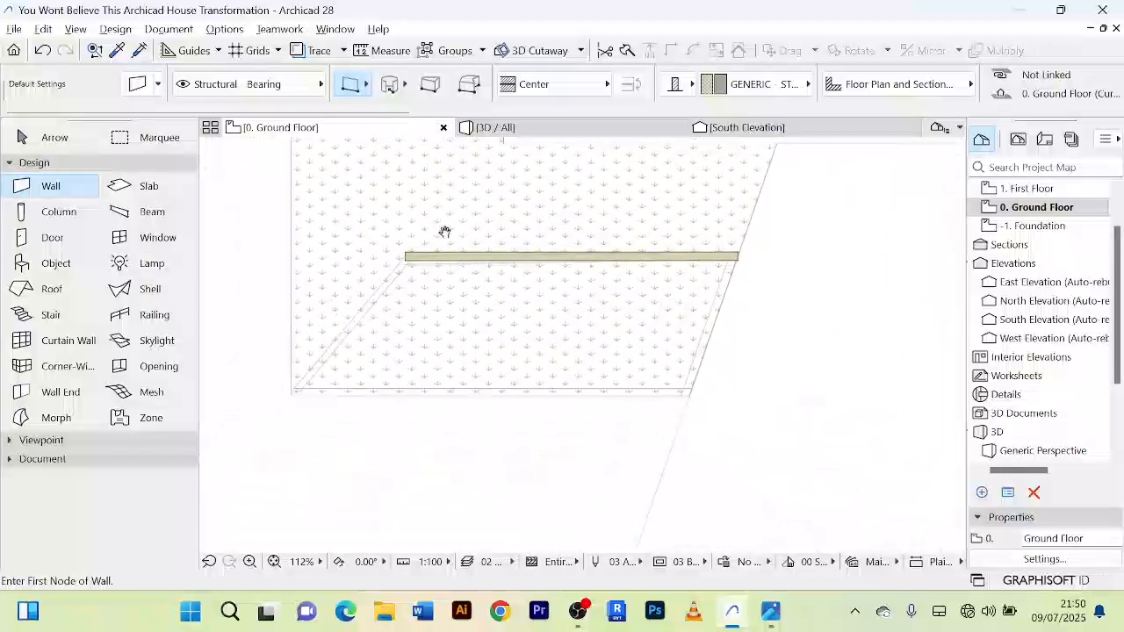
pyautogui.click(386, 261)
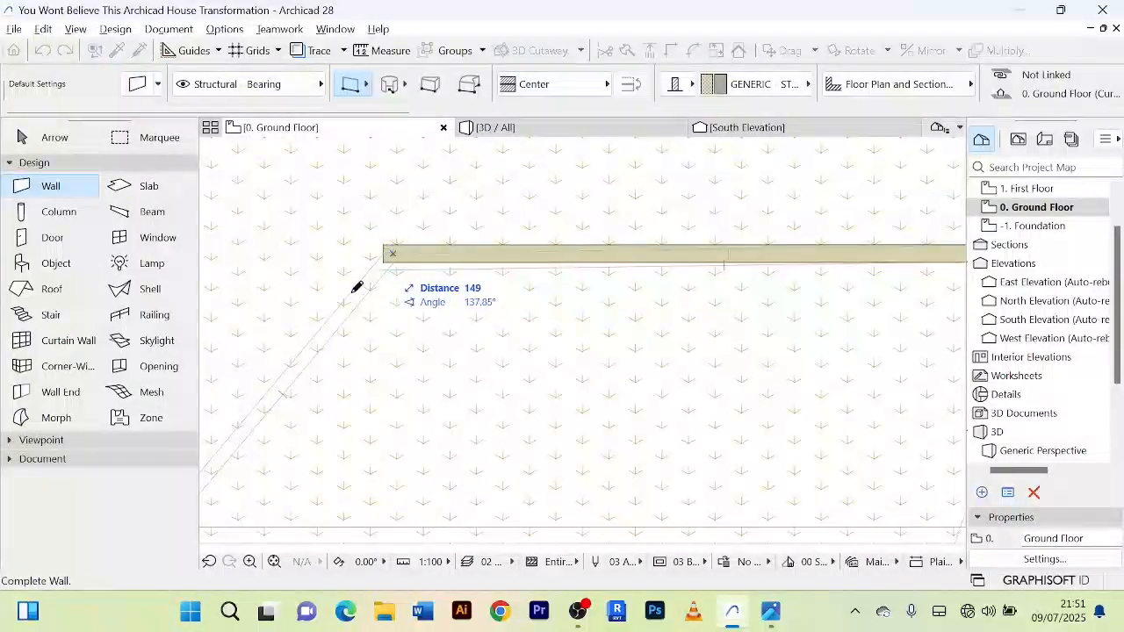
pyautogui.scroll(-3, 347, 299)
pyautogui.scroll(-1, 331, 320)
pyautogui.scroll(4, 275, 383)
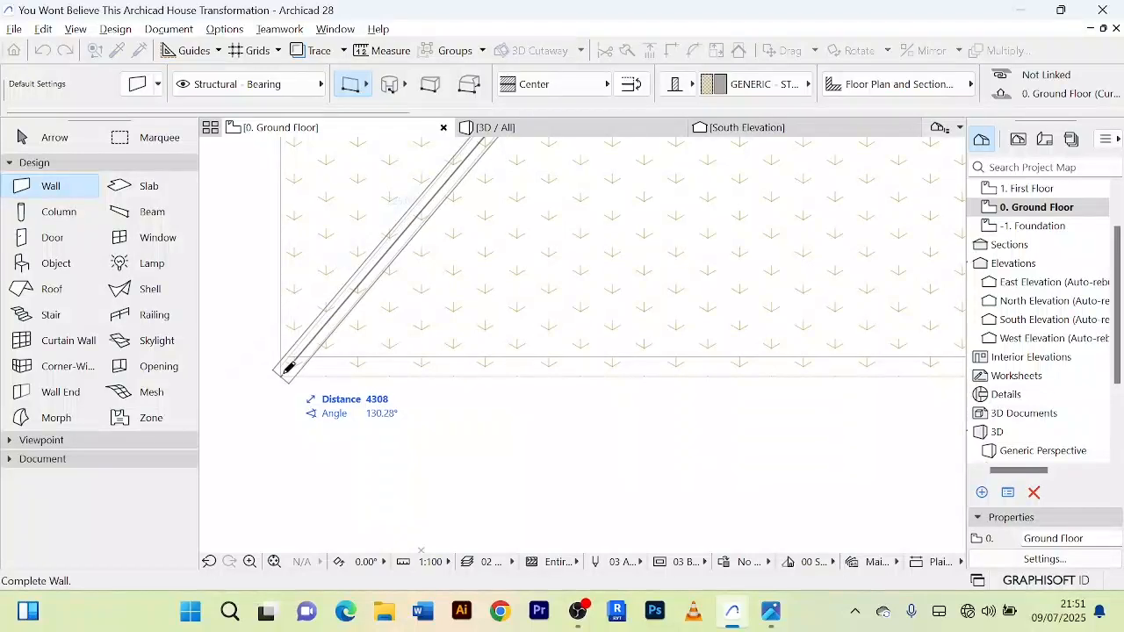
pyautogui.click(288, 366)
# Step: Draw a horizontal wall about 9380 mm long along the lawn patch's south edge, from the slanted wall's lower end to the approach
pyautogui.scroll(-2, 281, 362)
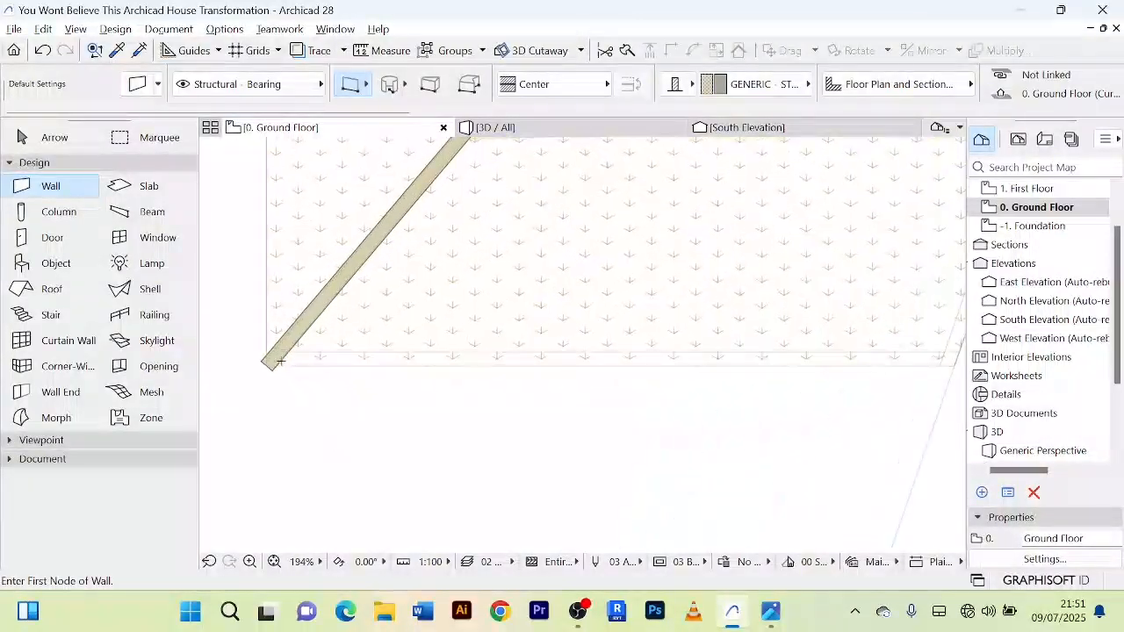
pyautogui.click(273, 361)
pyautogui.scroll(-3, 537, 359)
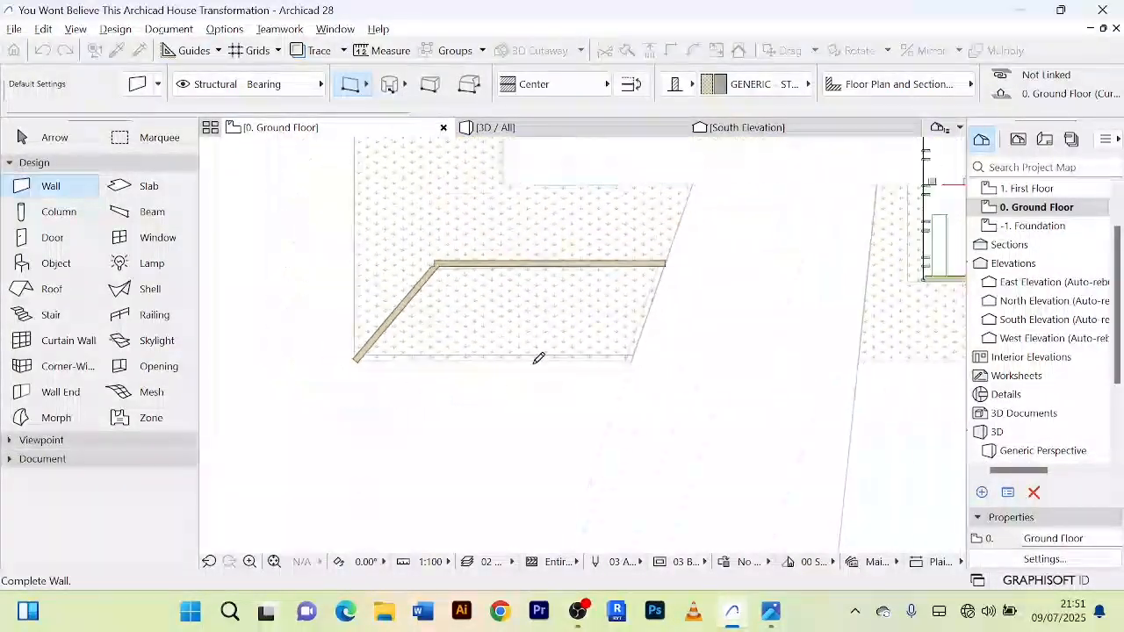
pyautogui.scroll(2, 574, 359)
pyautogui.scroll(2, 614, 348)
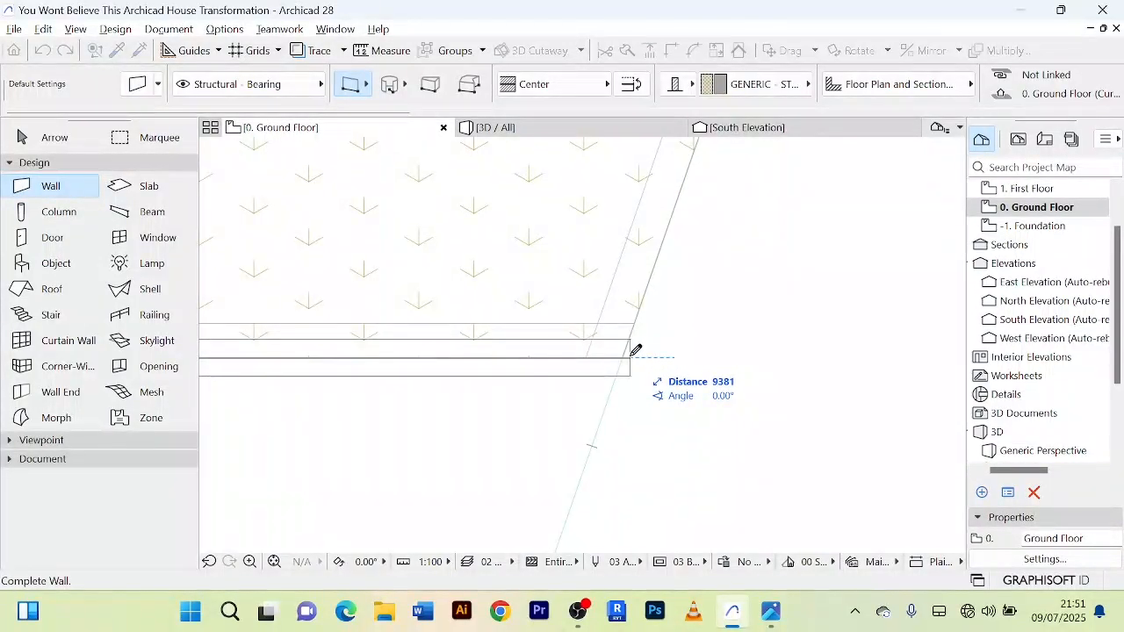
pyautogui.click(636, 349)
# Step: Draw a slanted wall about 3530 mm long beside the approach, from the south wall's east end to the north wall's east end
pyautogui.click(603, 357)
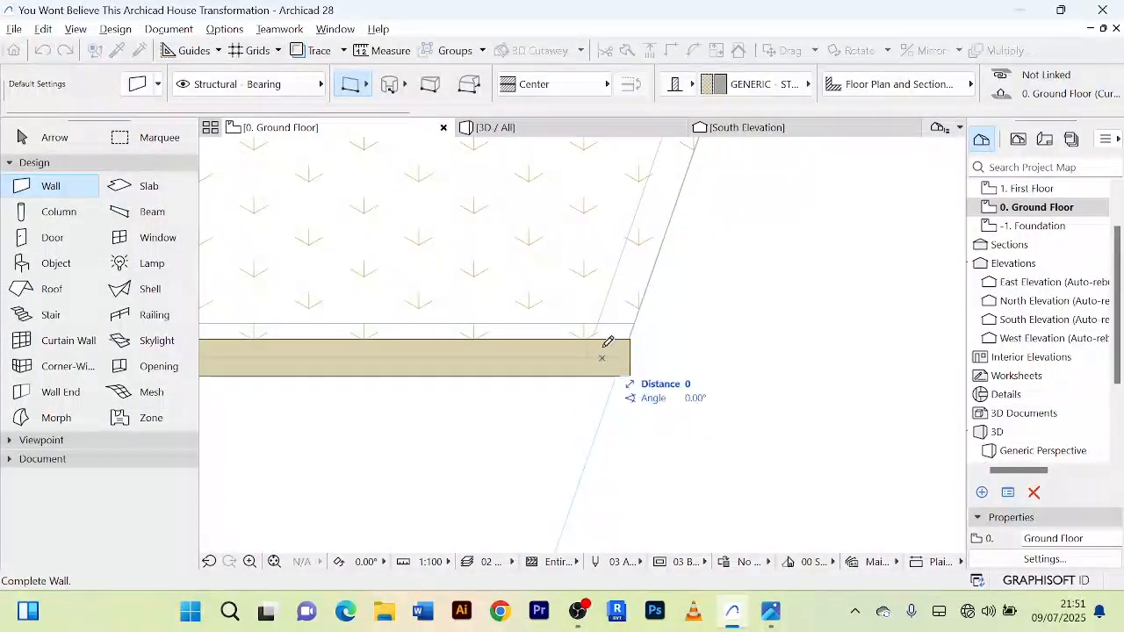
pyautogui.scroll(-3, 616, 260)
pyautogui.moveTo(638, 243); pyautogui.dragTo(574, 462, button='middle')
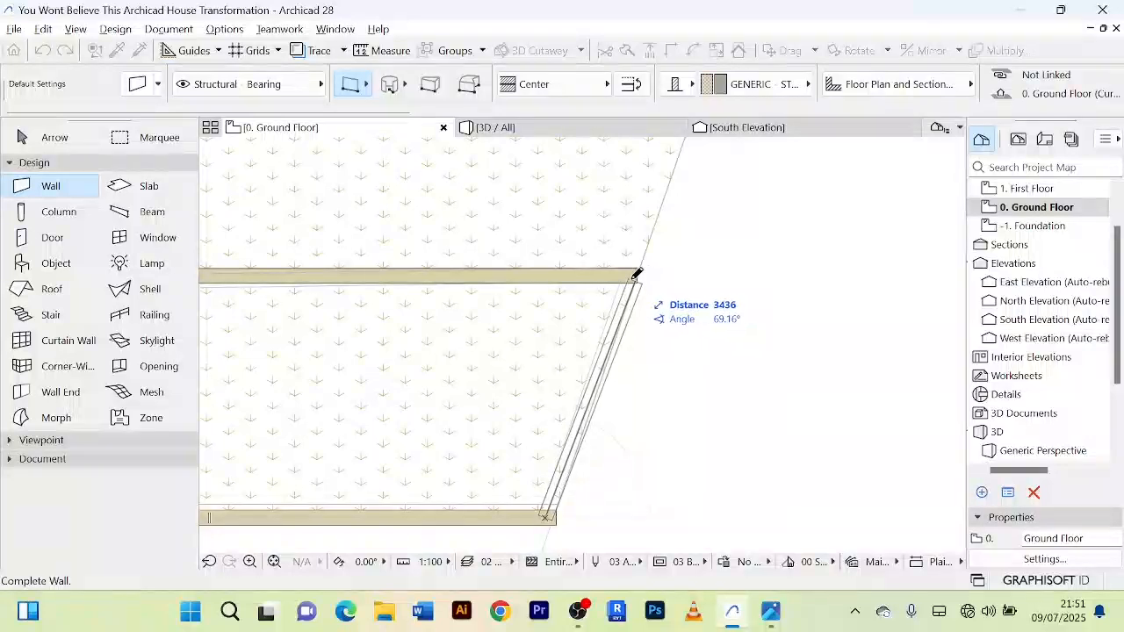
pyautogui.scroll(3, 641, 269)
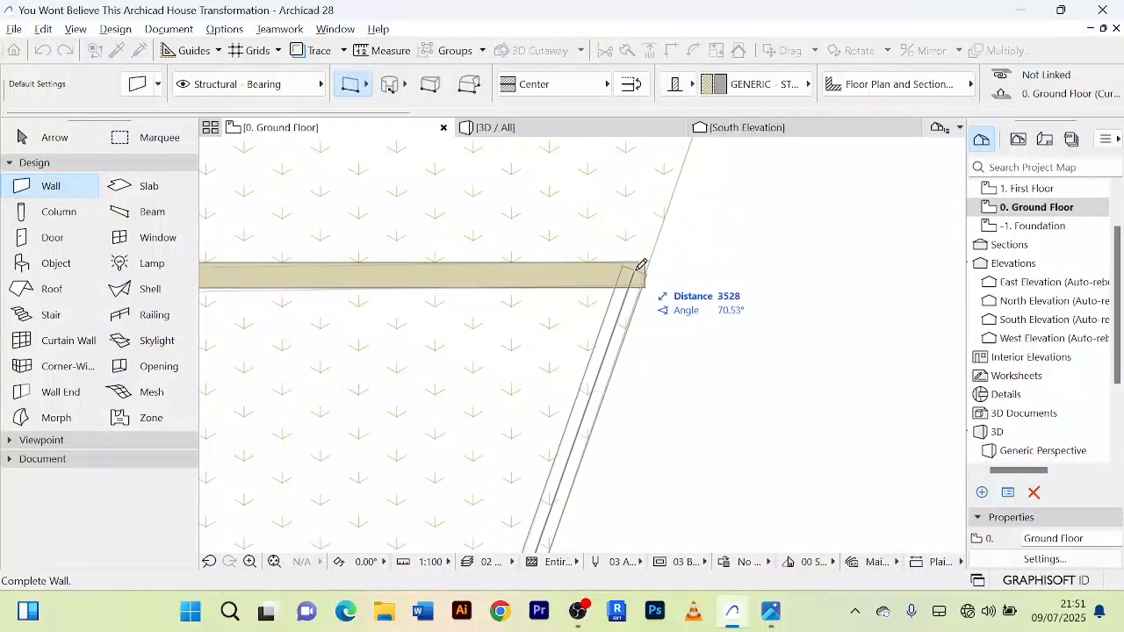
pyautogui.click(638, 266)
pyautogui.scroll(-3, 584, 240)
pyautogui.scroll(-2, 584, 241)
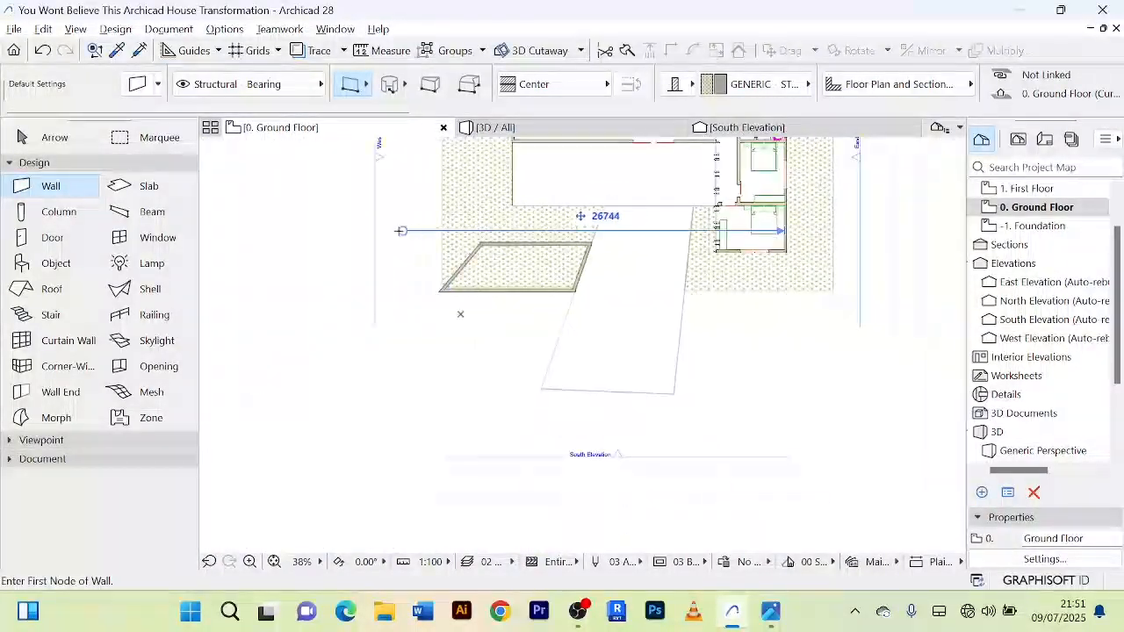
# Step: Intersect the planter bed's north wall and slanted west wall at their shared corner
pyautogui.click(51, 138)
pyautogui.scroll(6, 562, 255)
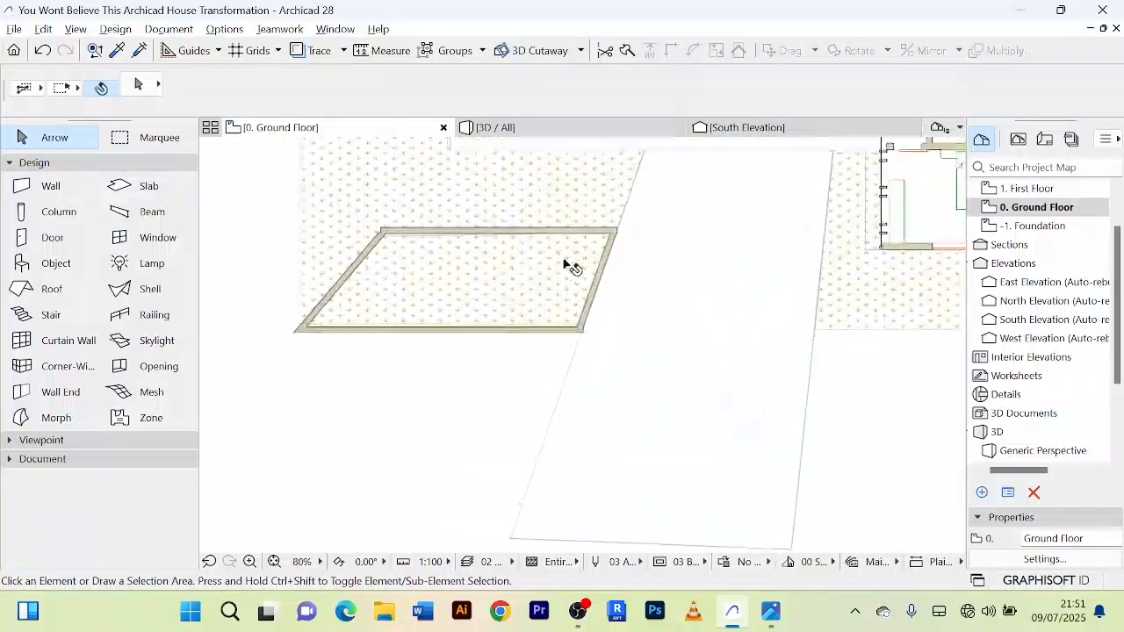
pyautogui.click(496, 230)
pyautogui.scroll(-2, 498, 233)
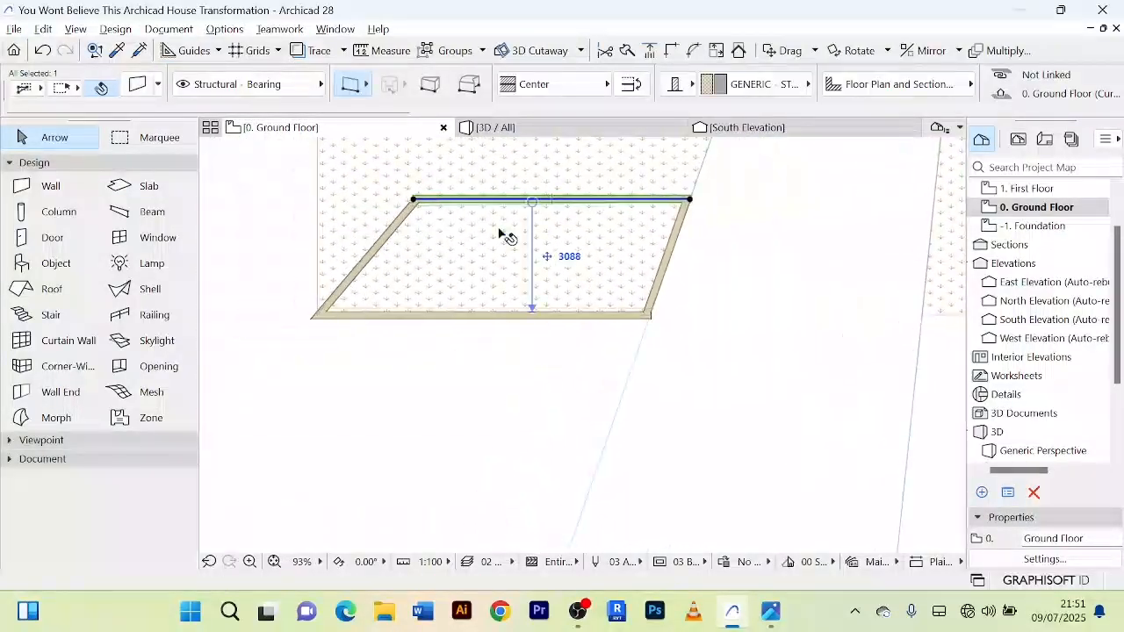
pyautogui.keyDown('shift'); pyautogui.click(399, 227); pyautogui.keyUp('shift')
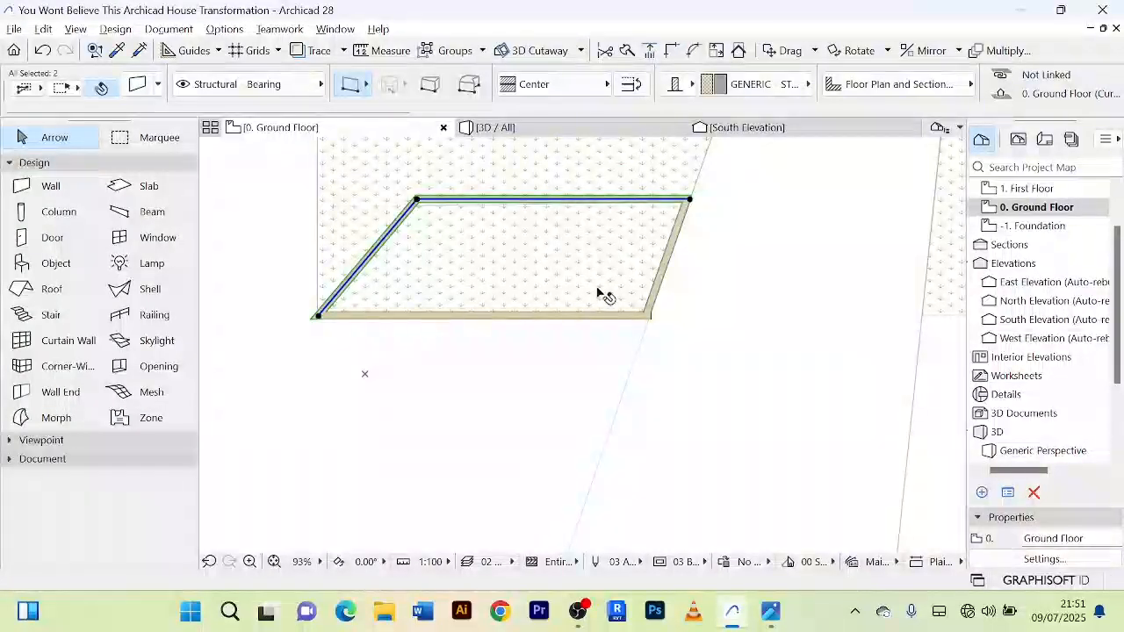
# Step: Intersect the planter bed's slanted east wall with the south wall and with the north wall at their corners
pyautogui.keyDown('shift'); pyautogui.click(619, 316); pyautogui.keyUp('shift')
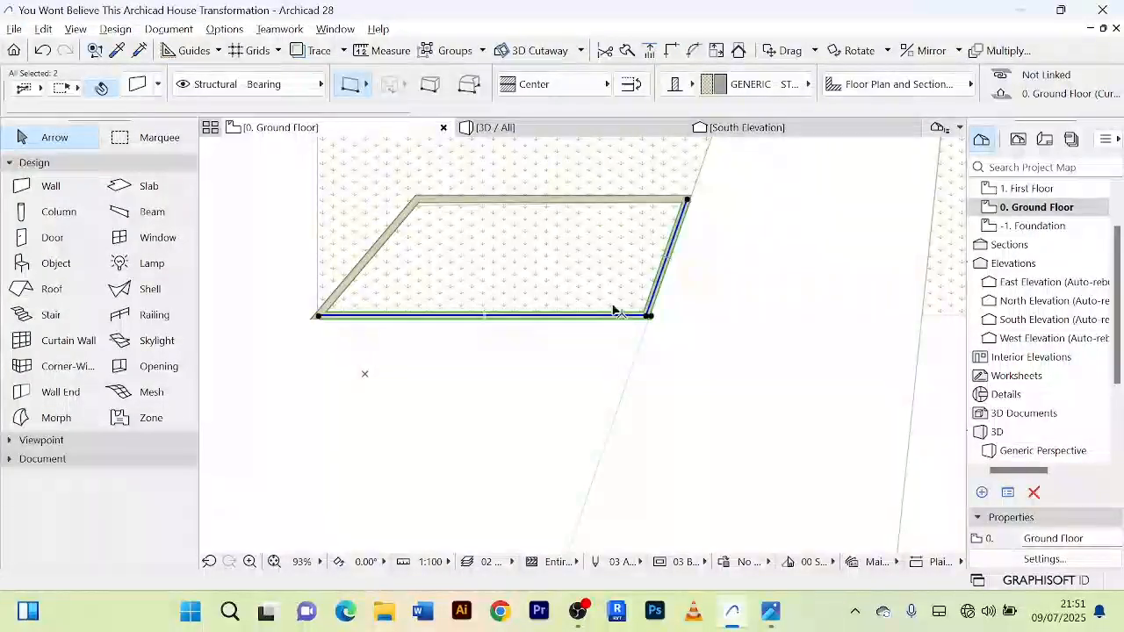
pyautogui.scroll(4, 733, 246)
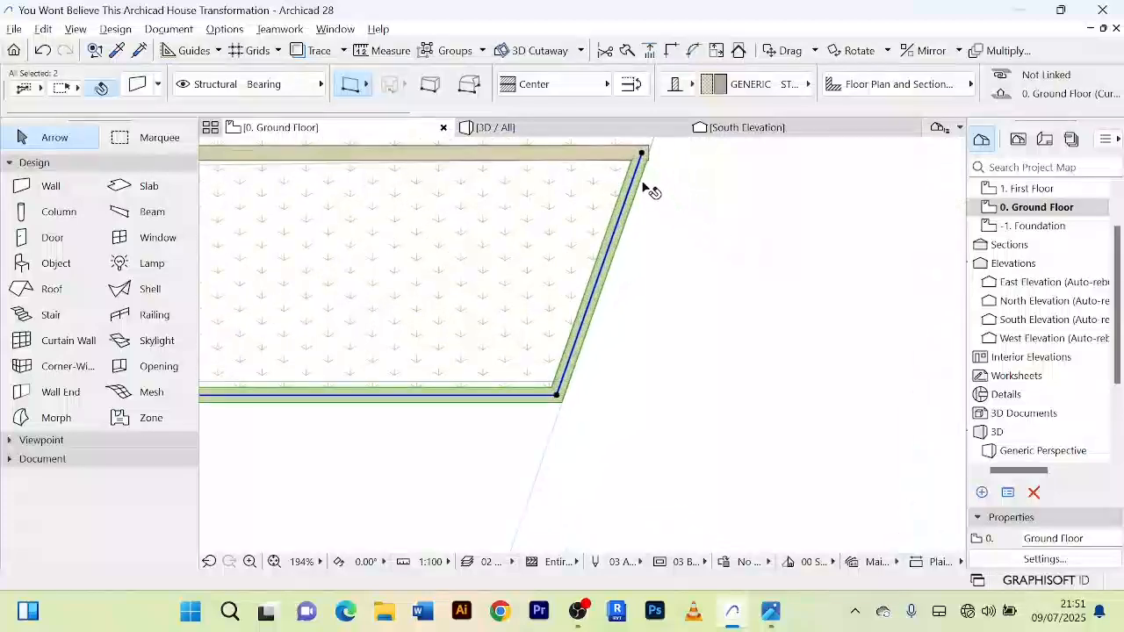
pyautogui.click(618, 159)
pyautogui.keyDown('shift'); pyautogui.click(635, 186); pyautogui.keyUp('shift')
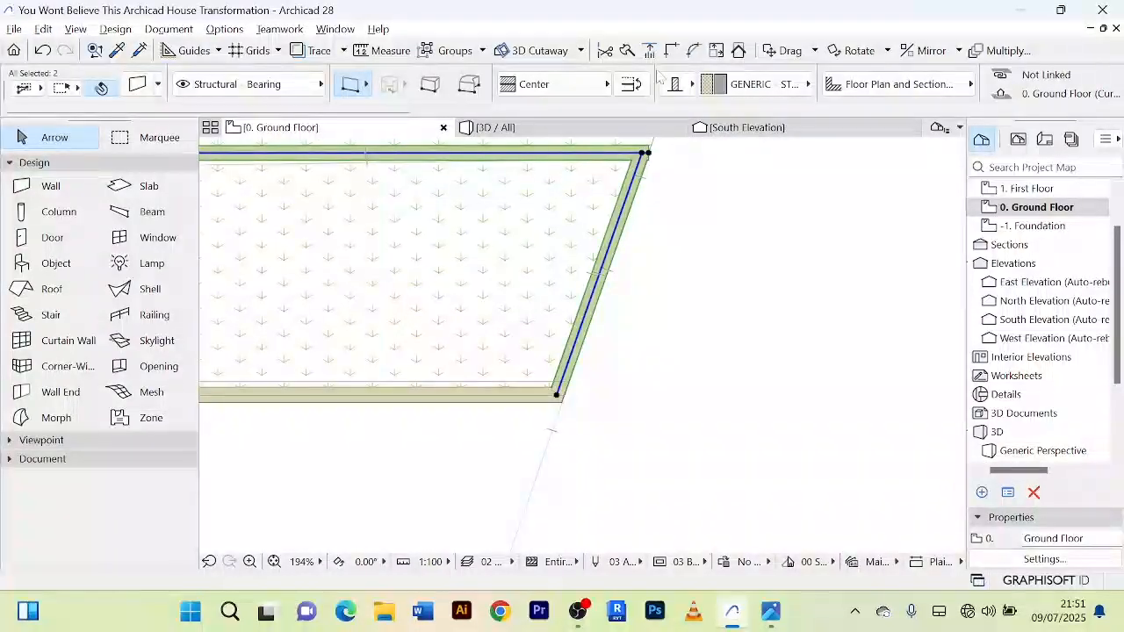
pyautogui.click(670, 53)
pyautogui.scroll(-5, 690, 180)
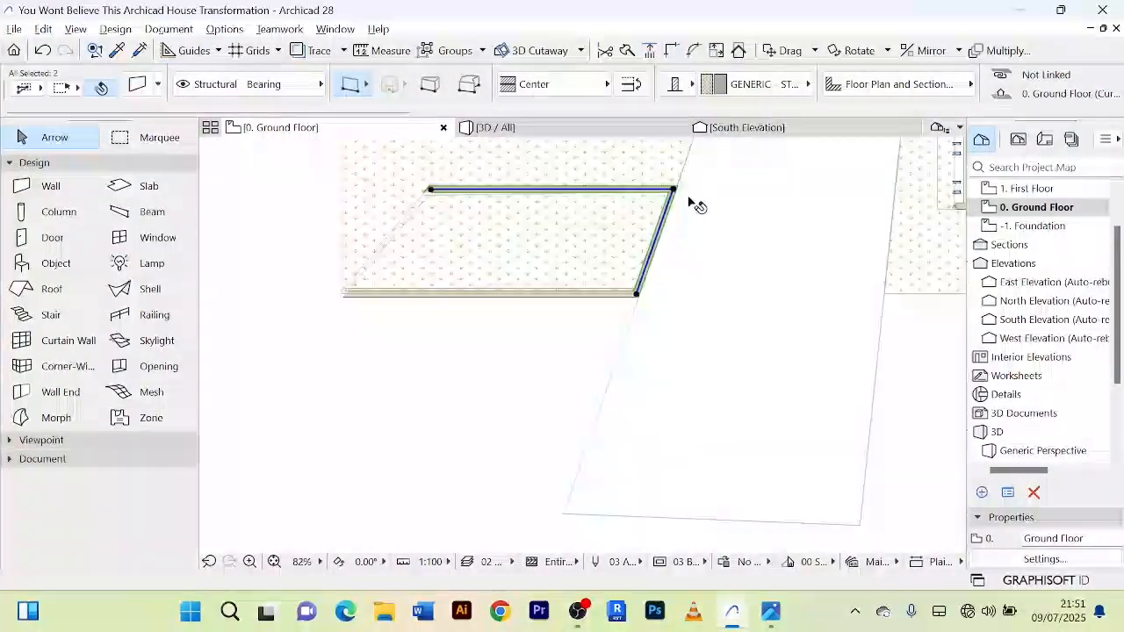
# Step: In the 3D view, select all four planter bed walls and set their height to 300 mm
pyautogui.click(616, 131)
pyautogui.press('Escape')
pyautogui.scroll(-2, 627, 333)
pyautogui.scroll(-2, 449, 408)
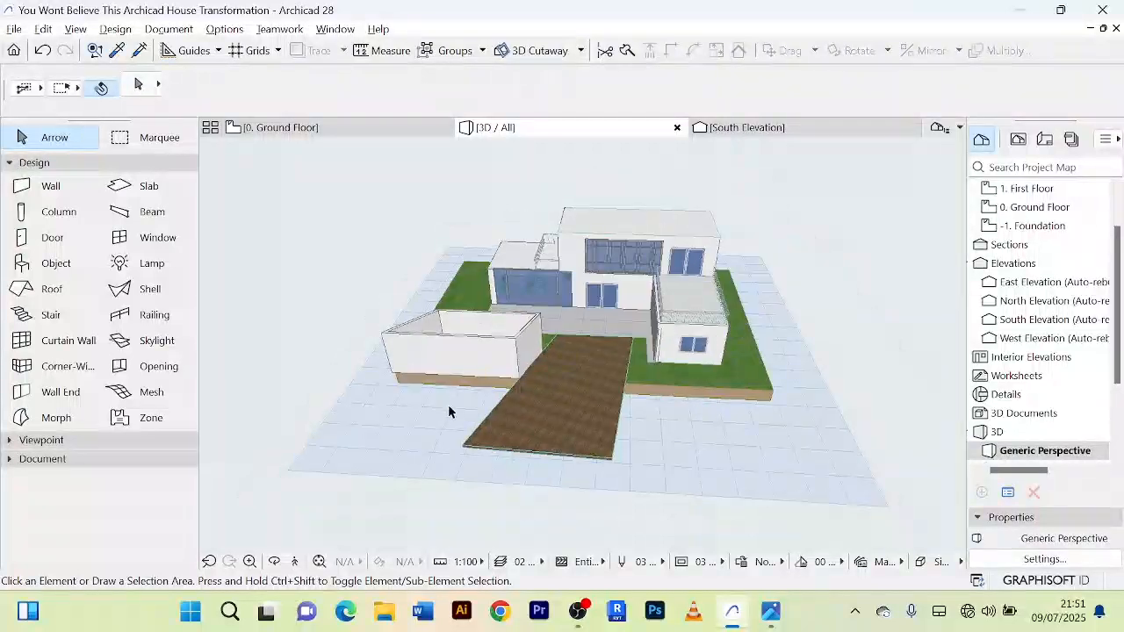
pyautogui.keyDown('shift'); pyautogui.moveTo(451, 411); pyautogui.dragTo(474, 454, button='middle'); pyautogui.keyUp('shift')
pyautogui.scroll(2, 475, 355)
pyautogui.click(475, 356)
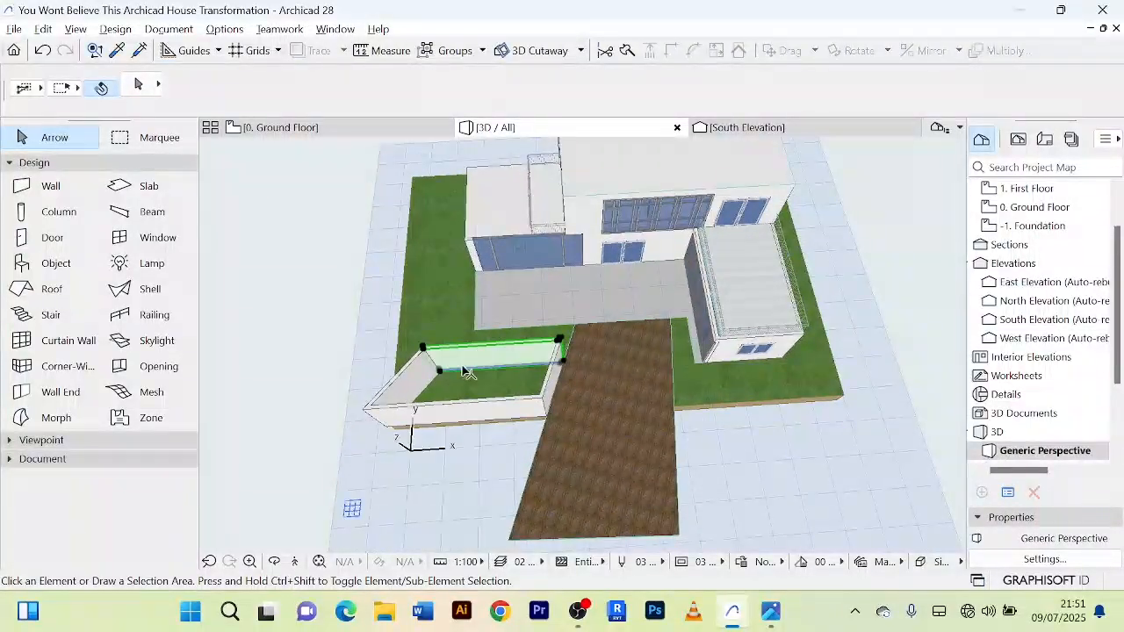
pyautogui.scroll(2, 392, 383)
pyautogui.keyDown('shift'); pyautogui.click(391, 382); pyautogui.keyUp('shift')
pyautogui.keyDown('shift'); pyautogui.click(508, 420); pyautogui.keyUp('shift')
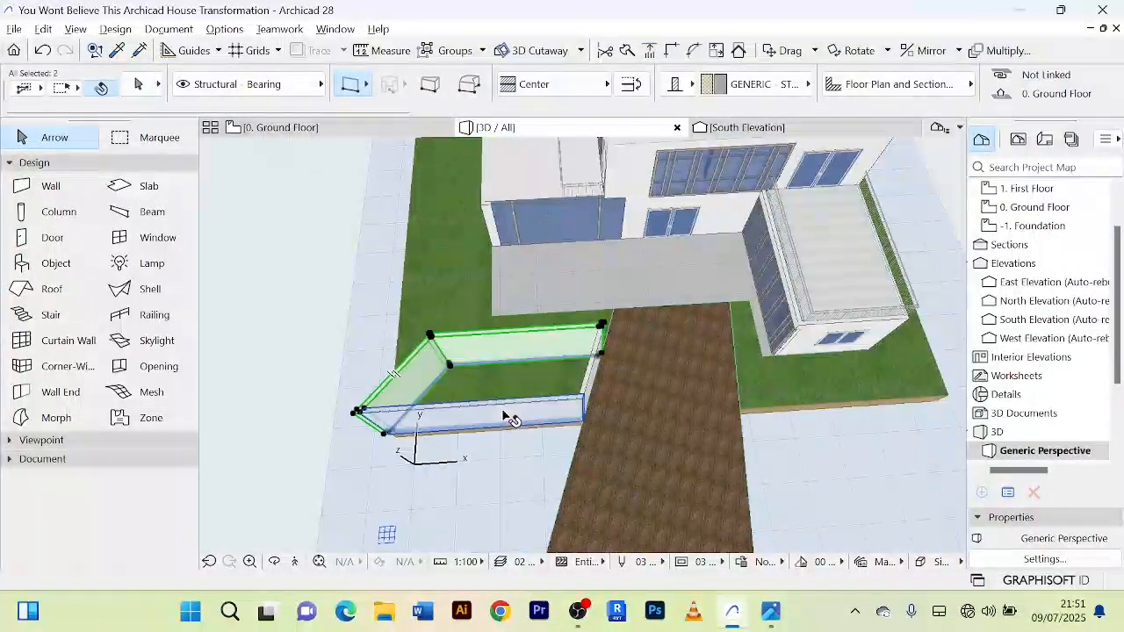
pyautogui.keyDown('shift'); pyautogui.click(595, 375); pyautogui.keyUp('shift')
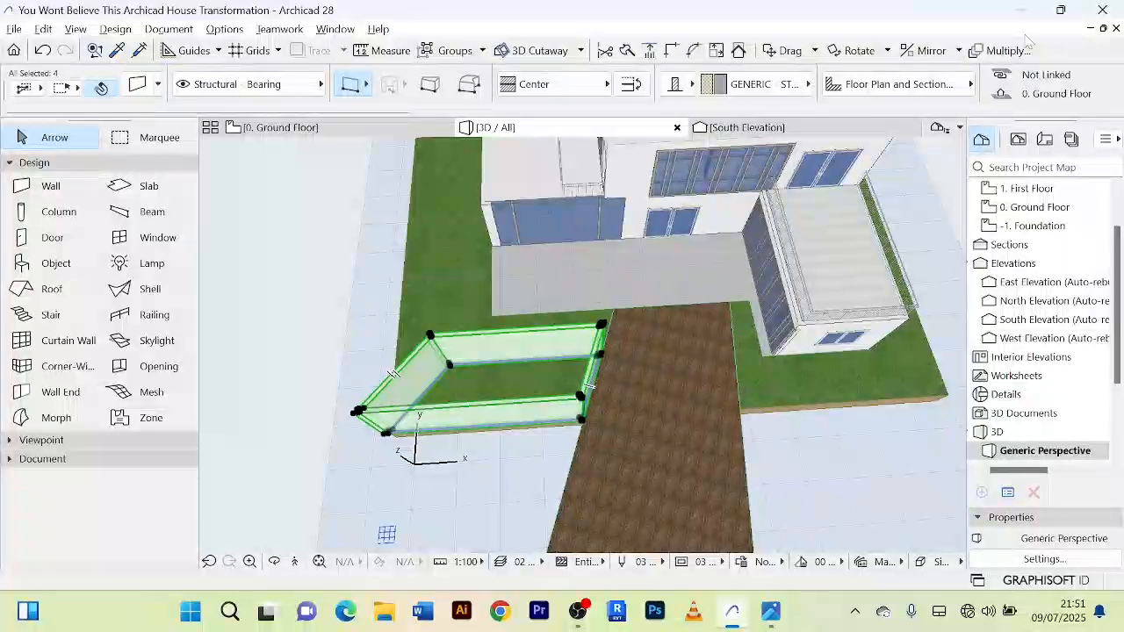
pyautogui.scroll(-3, 905, 96)
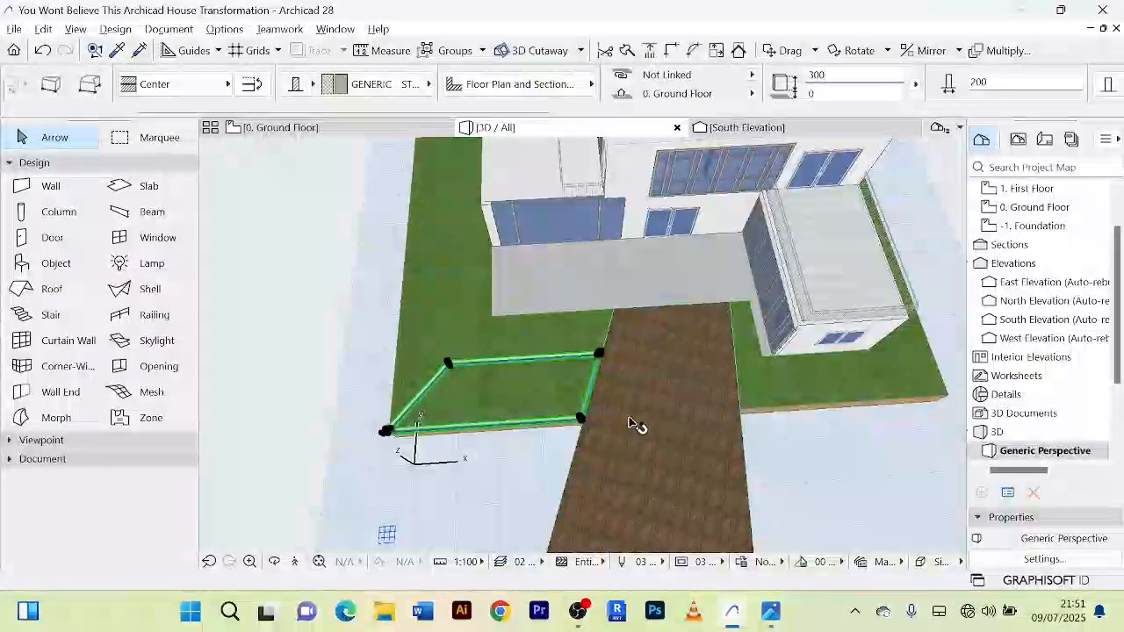
pyautogui.scroll(-5, 634, 424)
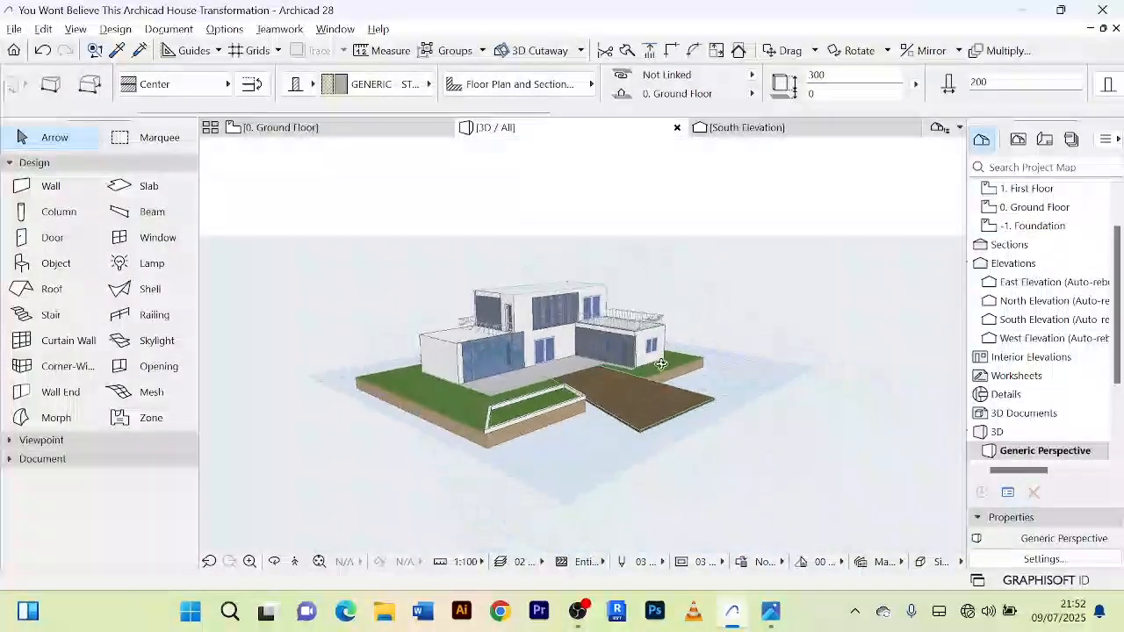
pyautogui.scroll(8, 661, 363)
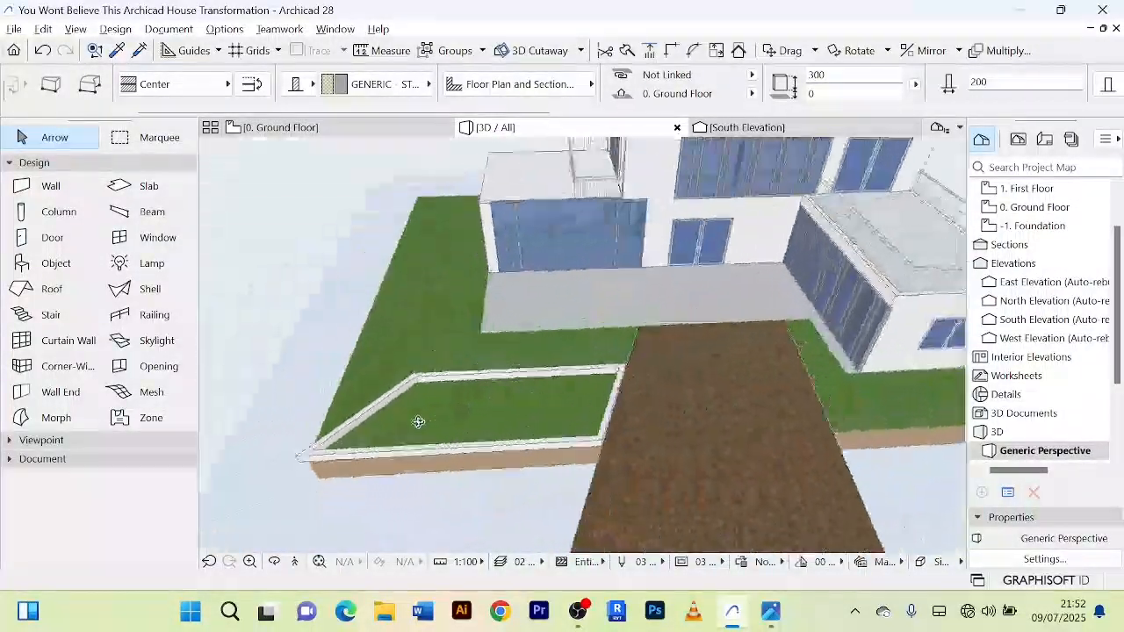
# Step: Override all surfaces of the four planter bed walls with Pavement - Brick Moss, and clear the selection
pyautogui.click(454, 373)
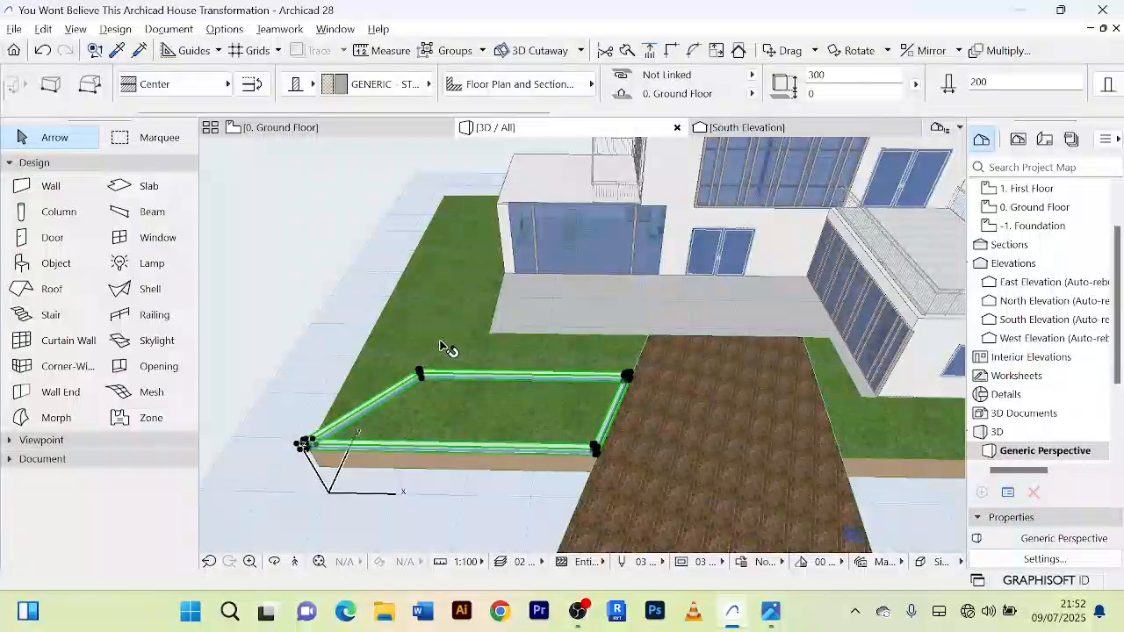
pyautogui.hotkey('ctrl', 't')
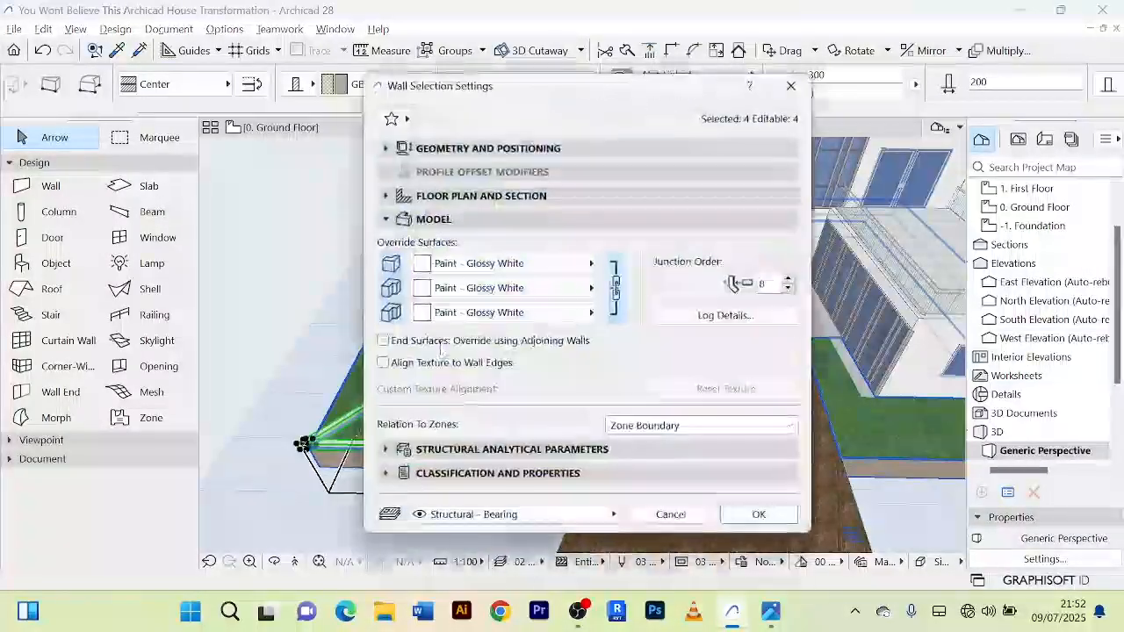
pyautogui.click(555, 267)
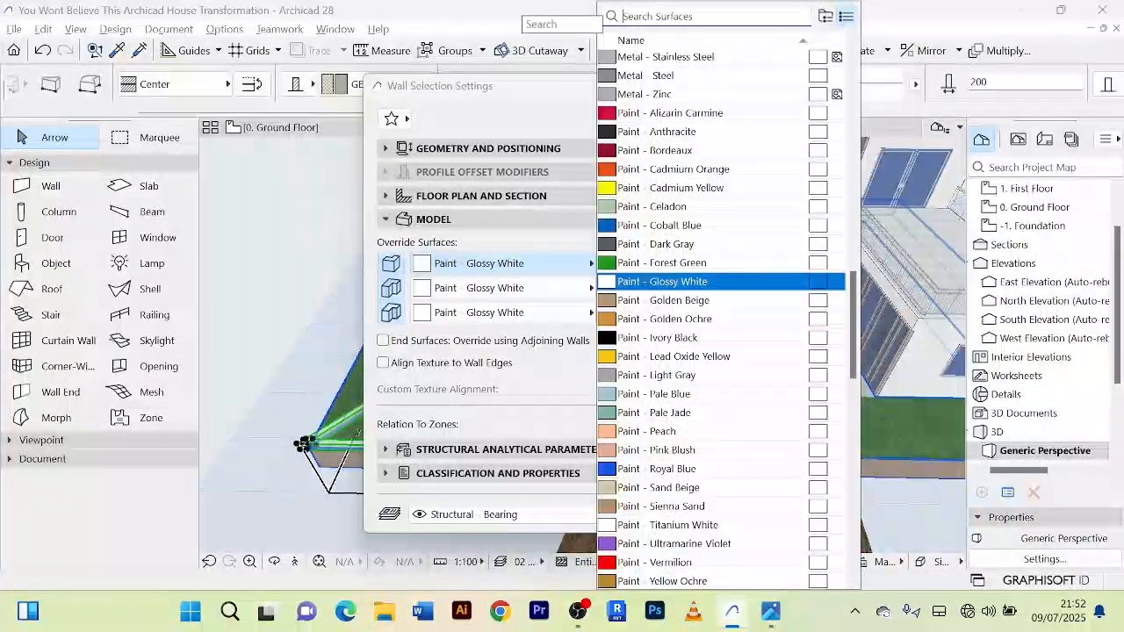
pyautogui.write('tile')
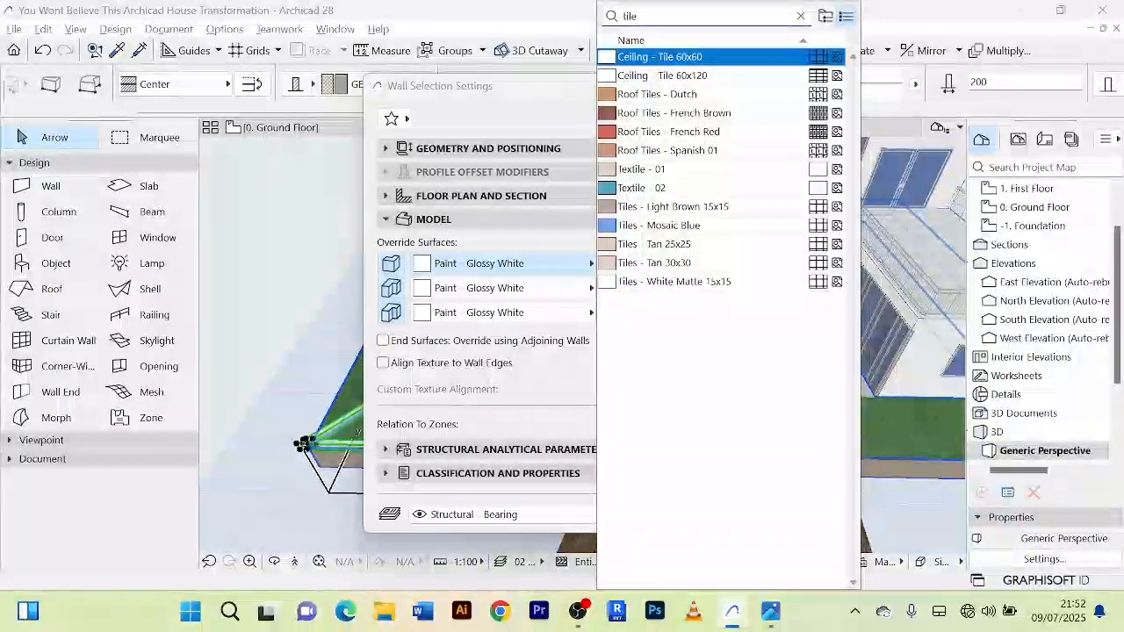
pyautogui.press('BackSpace')
pyautogui.press('BackSpace')
pyautogui.press('BackSpace')
pyautogui.press('BackSpace')
pyautogui.write('tp')
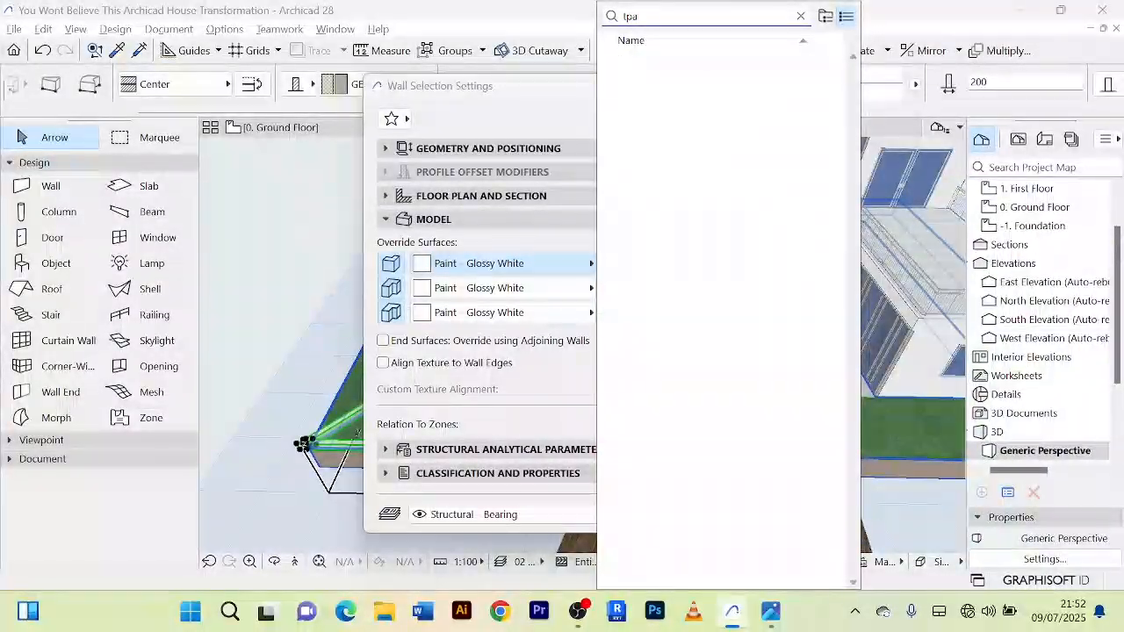
pyautogui.write('a')
pyautogui.press('BackSpace')
pyautogui.press('BackSpace')
pyautogui.press('BackSpace')
pyautogui.write('pav')
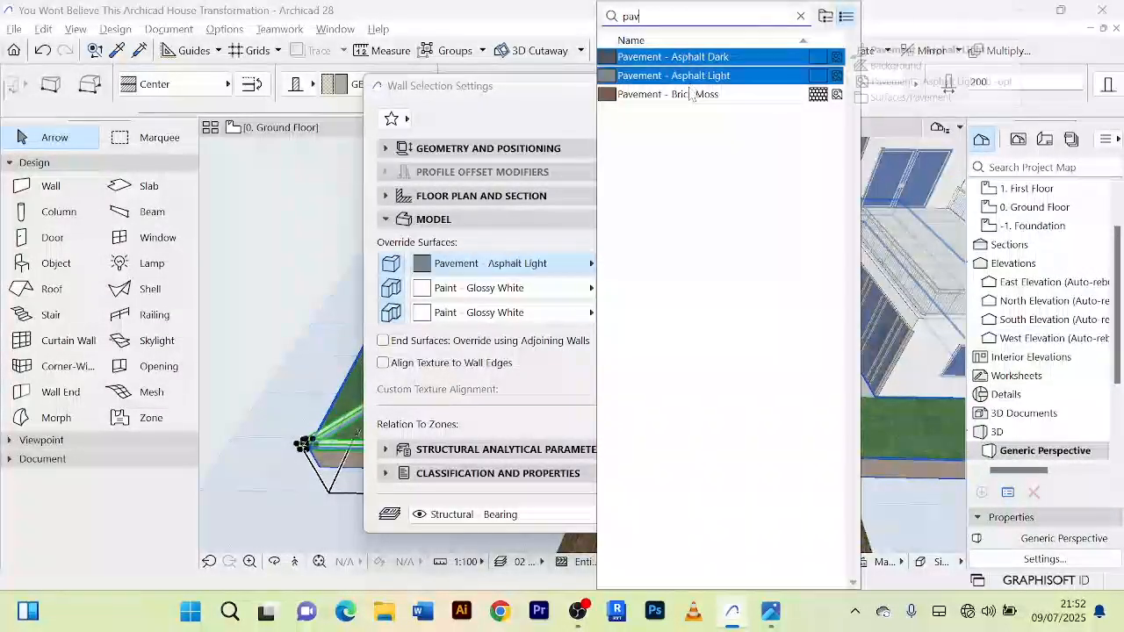
pyautogui.click(687, 98)
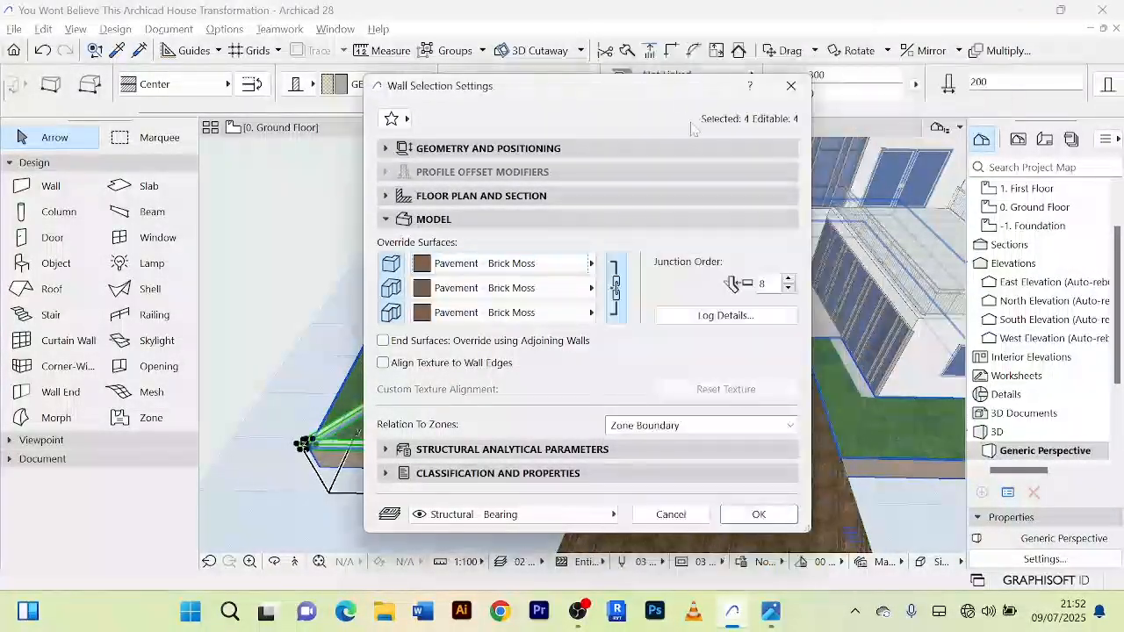
pyautogui.click(762, 520)
pyautogui.click(294, 305)
pyautogui.scroll(-1, 293, 304)
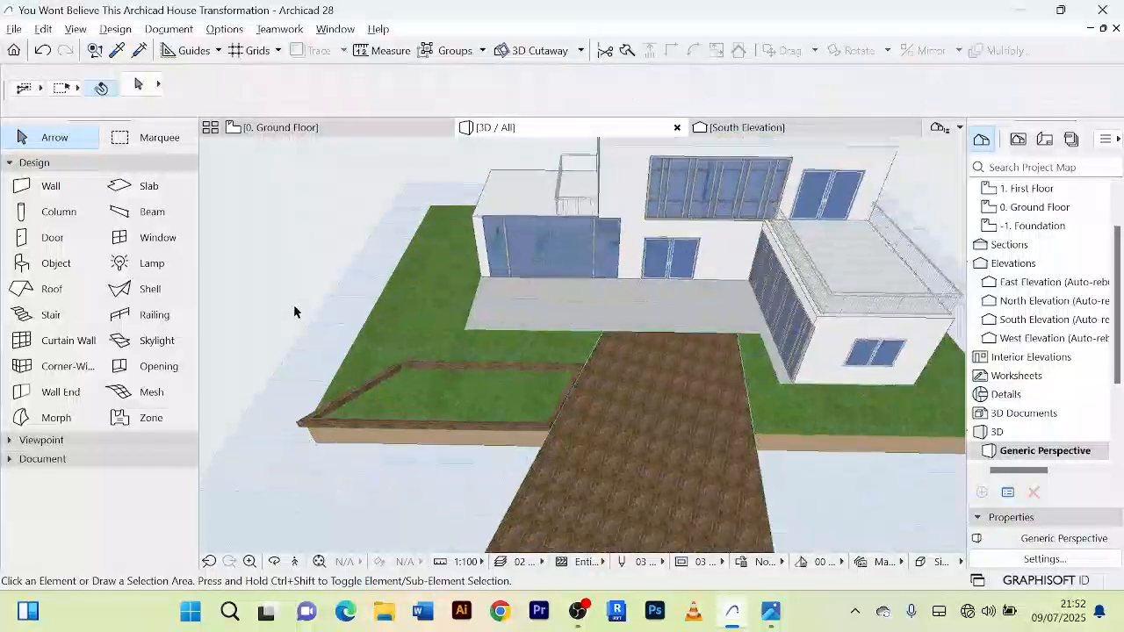
pyautogui.moveTo(293, 304); pyautogui.dragTo(403, 269, button='middle')
pyautogui.scroll(4, 565, 350)
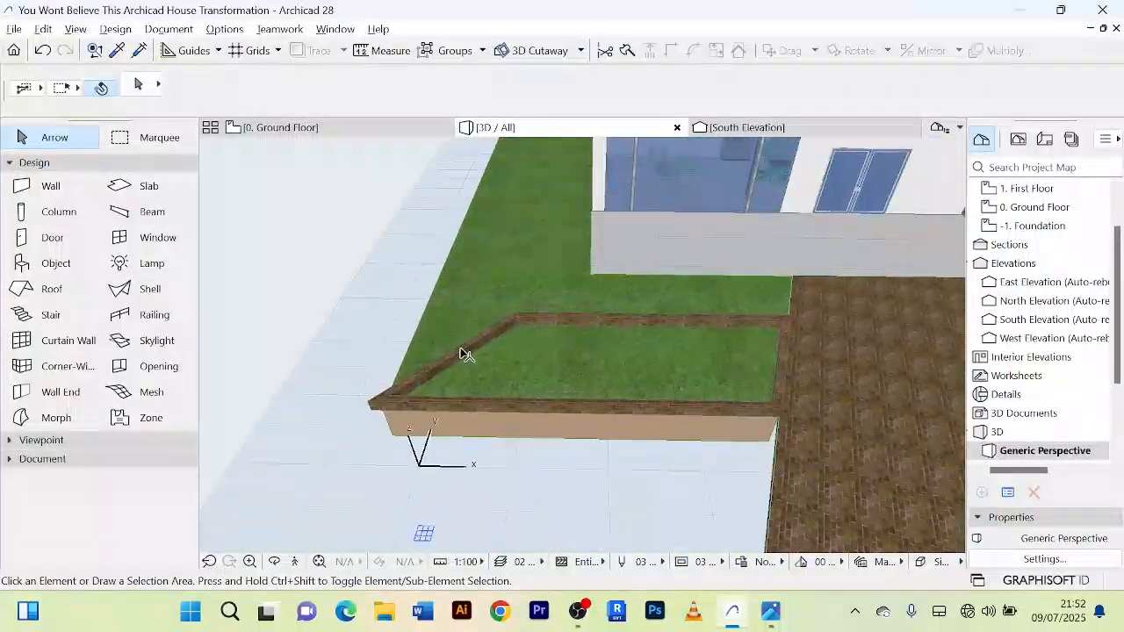
pyautogui.click(471, 358)
pyautogui.scroll(1, 571, 322)
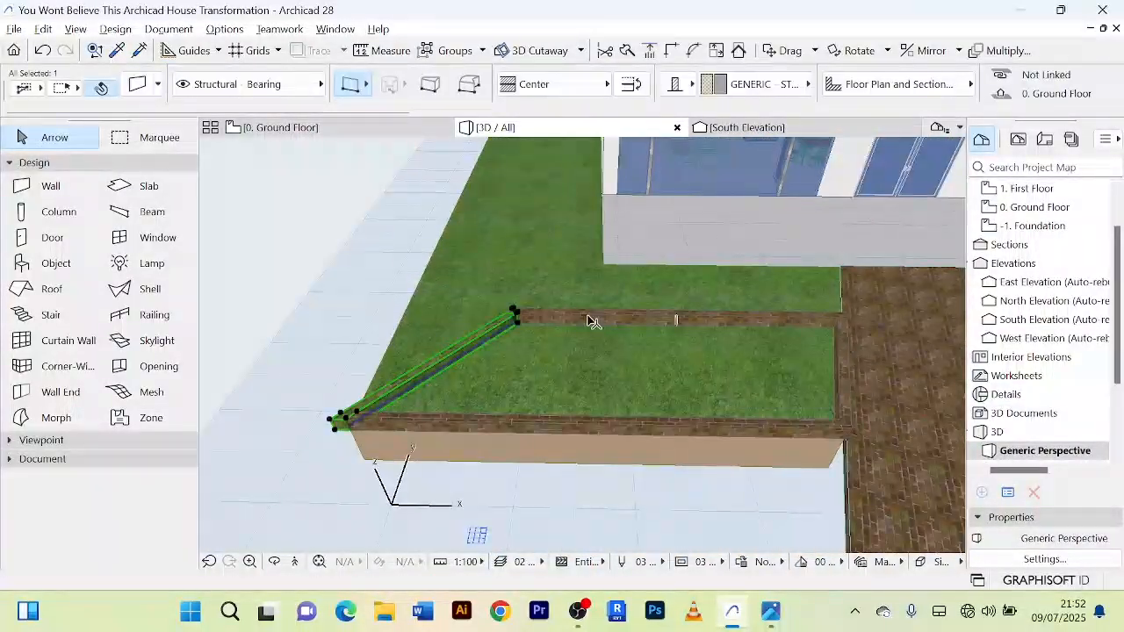
pyautogui.keyDown('shift'); pyautogui.click(593, 321); pyautogui.keyUp('shift')
pyautogui.keyDown('shift'); pyautogui.click(673, 430); pyautogui.keyUp('shift')
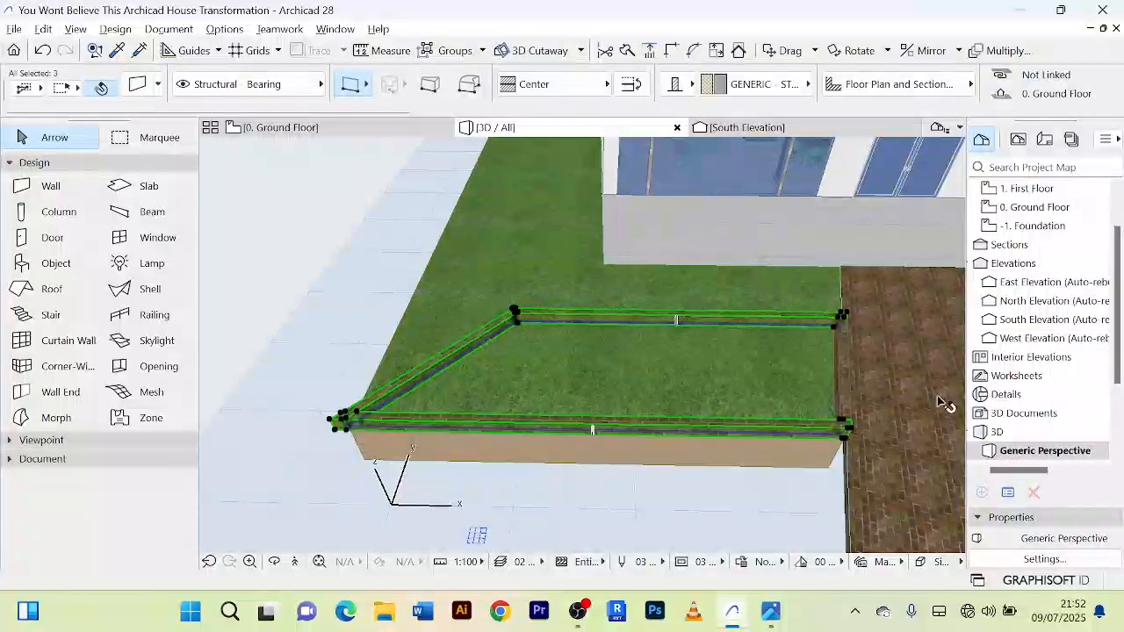
pyautogui.scroll(1, 848, 383)
pyautogui.click(843, 375)
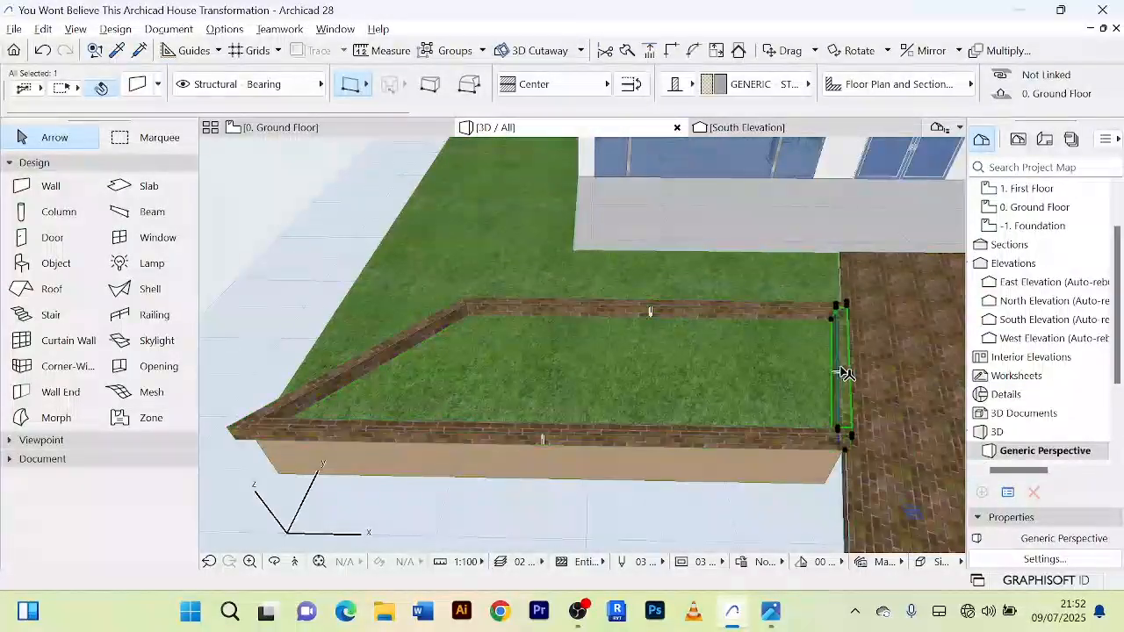
pyautogui.scroll(-2, 845, 375)
pyautogui.click(371, 269)
pyautogui.scroll(-3, 541, 431)
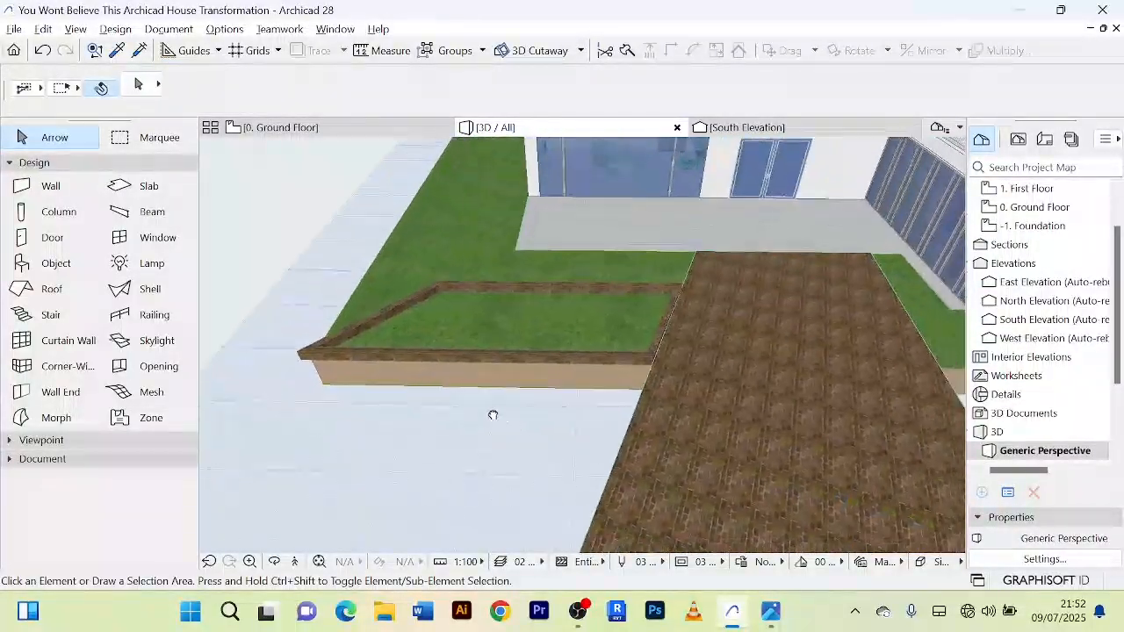
# Step: Override all surfaces of the approach slab with Tiles - White Matte 15x15
pyautogui.click(740, 414)
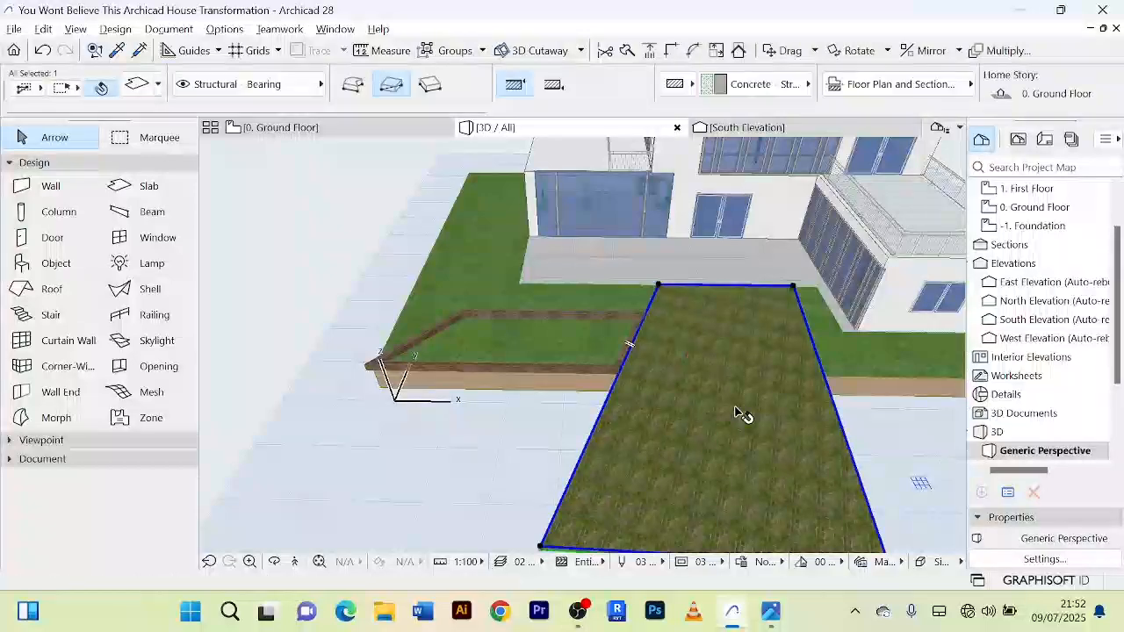
pyautogui.doubleClick(740, 414)
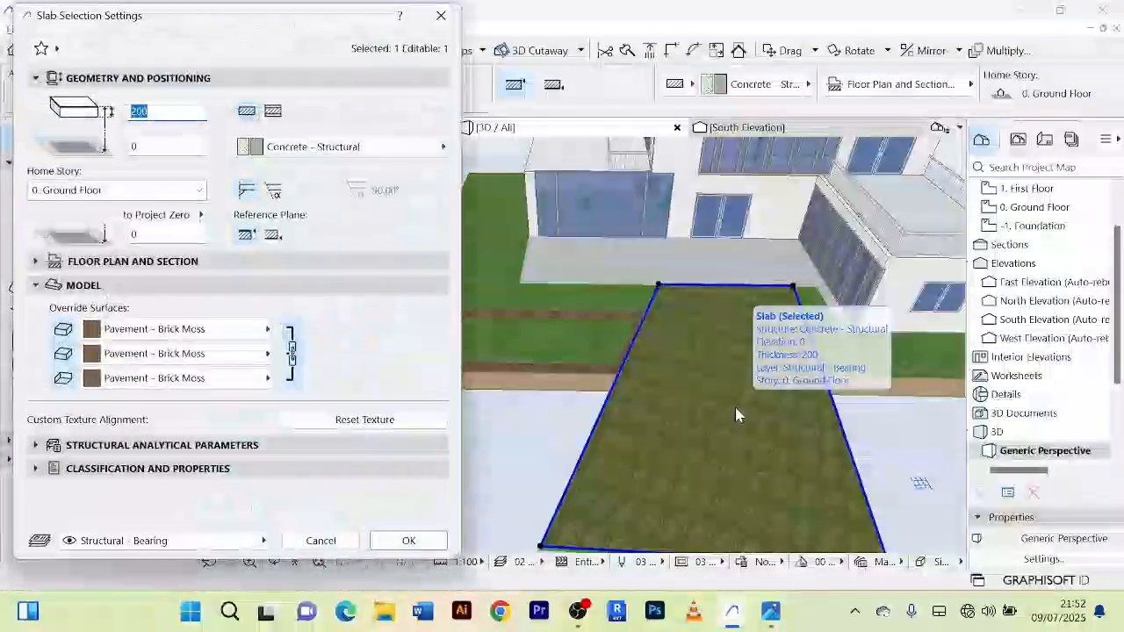
pyautogui.click(267, 329)
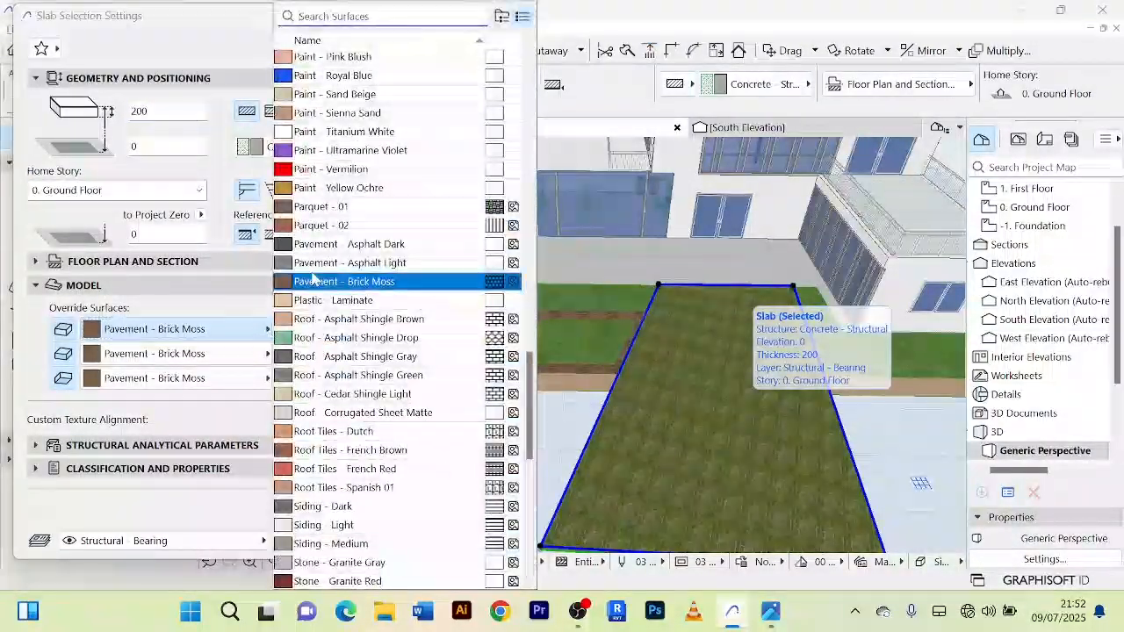
pyautogui.write('tiles')
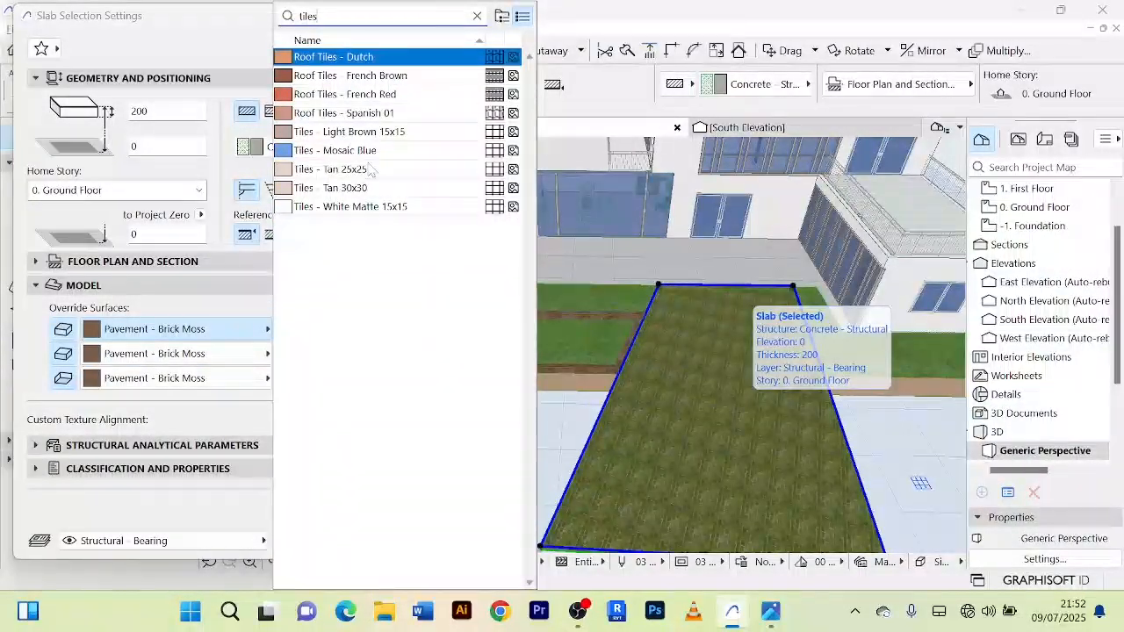
pyautogui.click(351, 207)
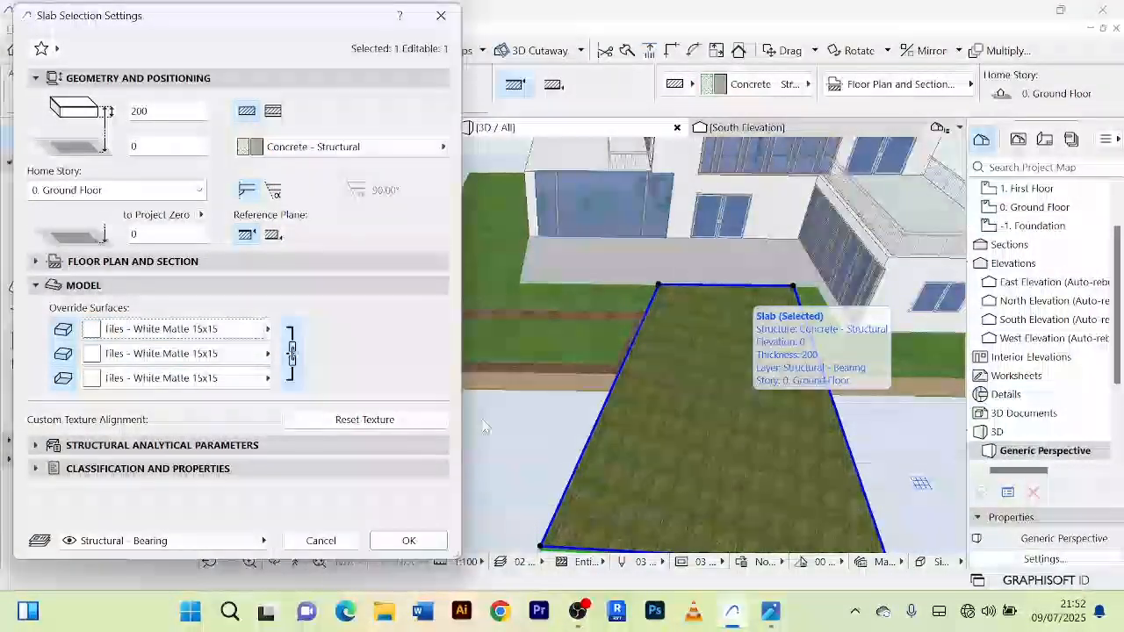
pyautogui.click(413, 541)
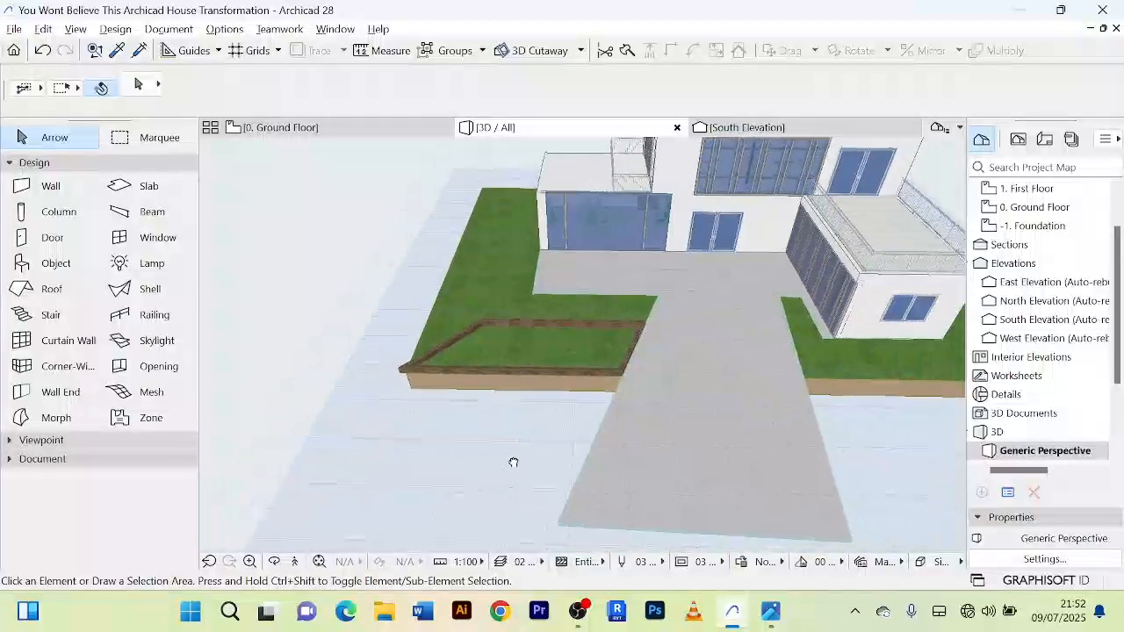
# Step: Open the Ground Floor plan at the planter bed and deselect all elements
pyautogui.moveTo(513, 463); pyautogui.dragTo(611, 375)
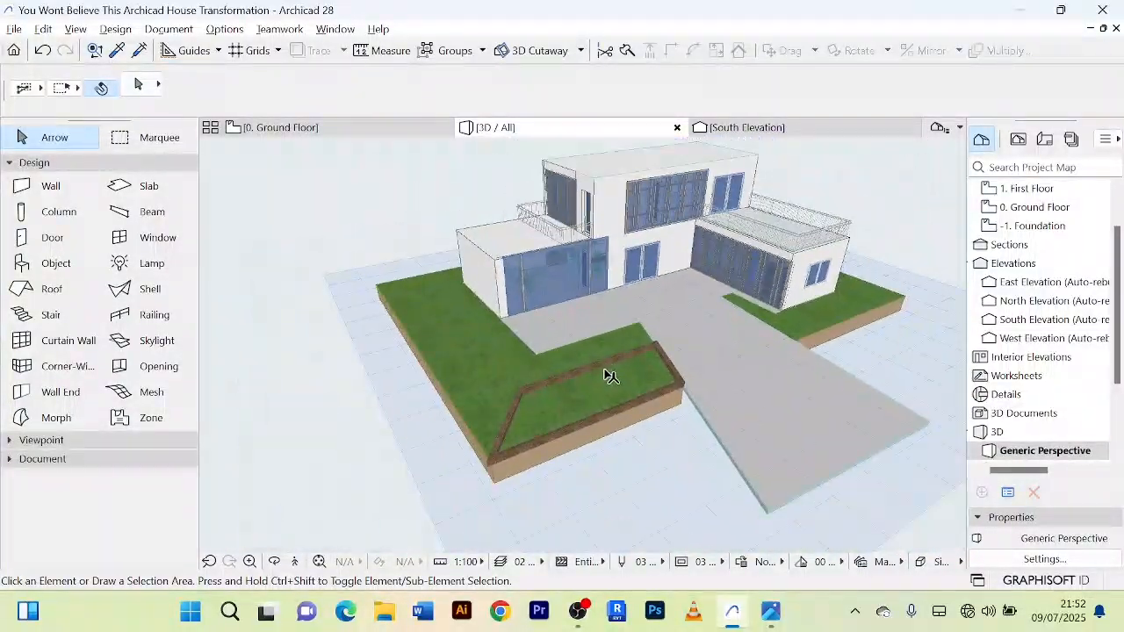
pyautogui.keyDown('shift'); pyautogui.moveTo(604, 371); pyautogui.dragTo(500, 427, button='middle'); pyautogui.keyUp('shift')
pyautogui.scroll(2, 569, 409)
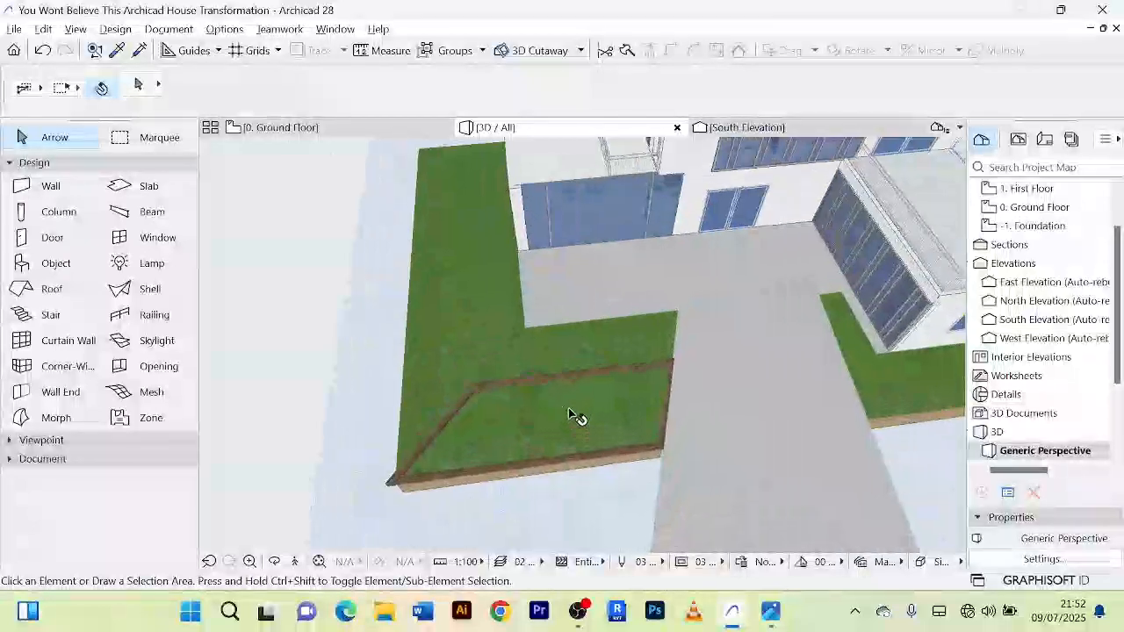
pyautogui.scroll(-3, 570, 417)
pyautogui.scroll(2, 563, 413)
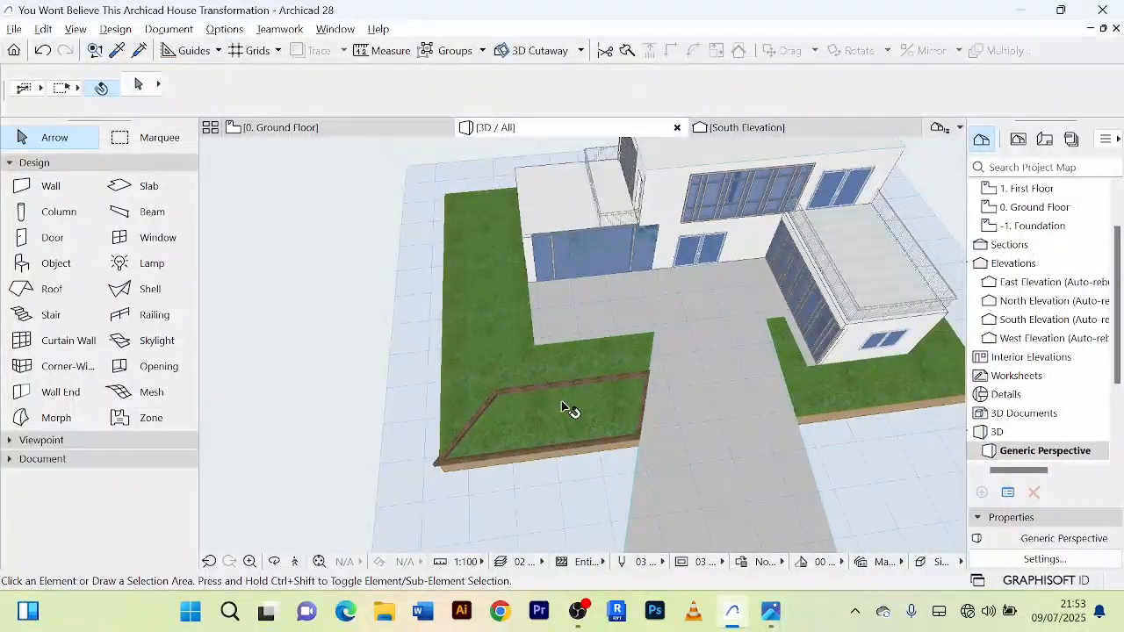
pyautogui.click(307, 128)
pyautogui.scroll(-5, 619, 368)
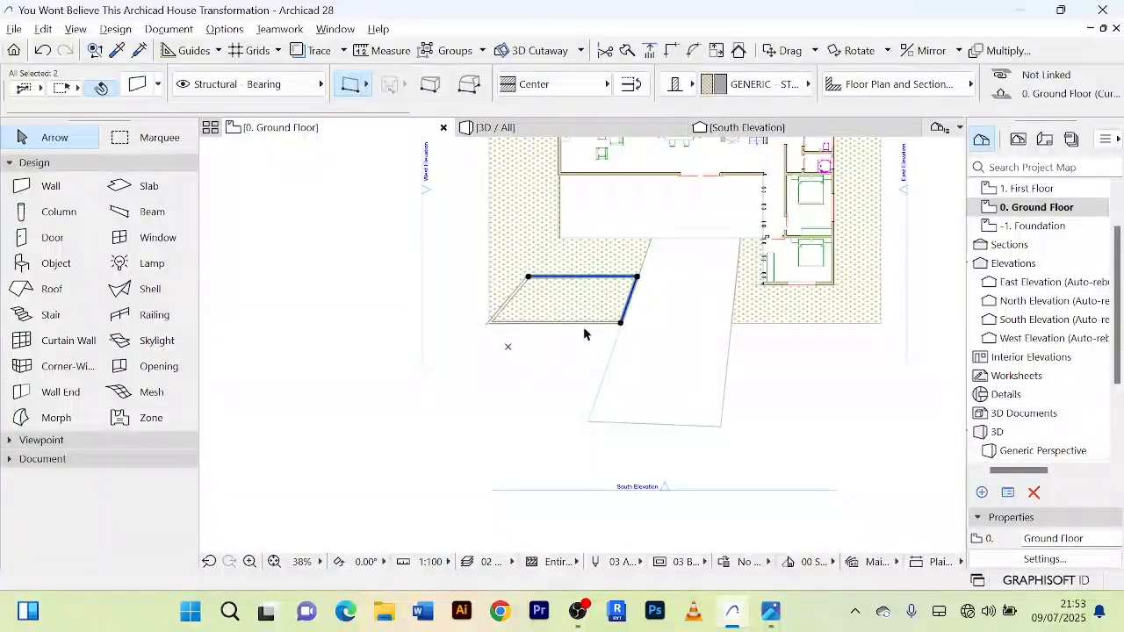
pyautogui.scroll(2, 562, 360)
pyautogui.scroll(2, 549, 271)
pyautogui.scroll(-3, 527, 333)
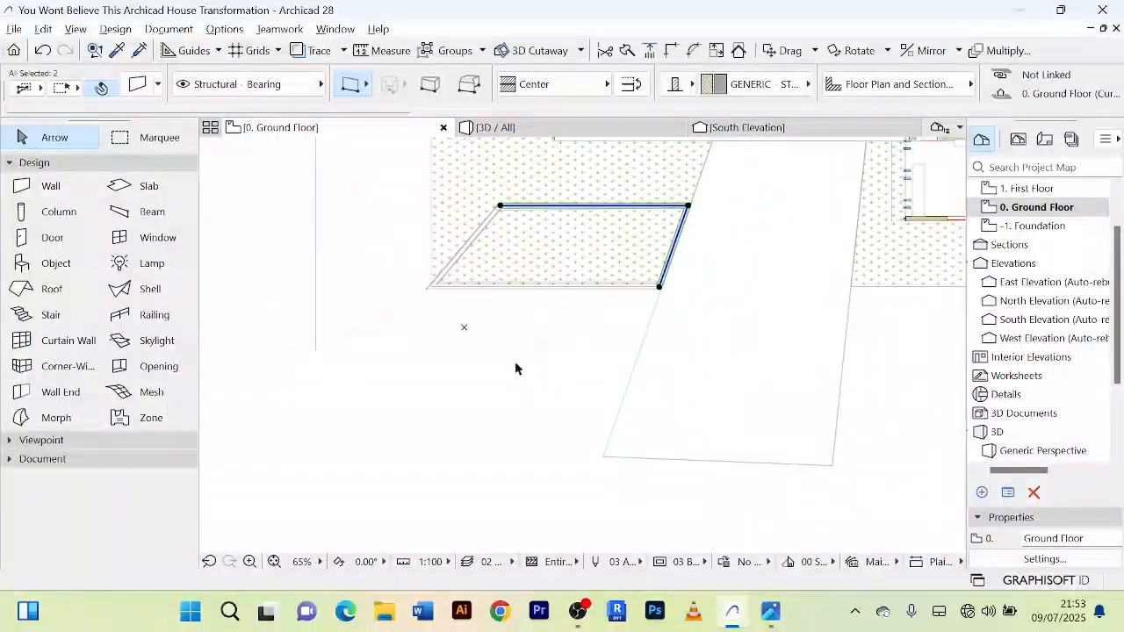
pyautogui.moveTo(516, 367); pyautogui.dragTo(531, 320, button='middle')
pyautogui.click(523, 300)
pyautogui.scroll(2, 478, 371)
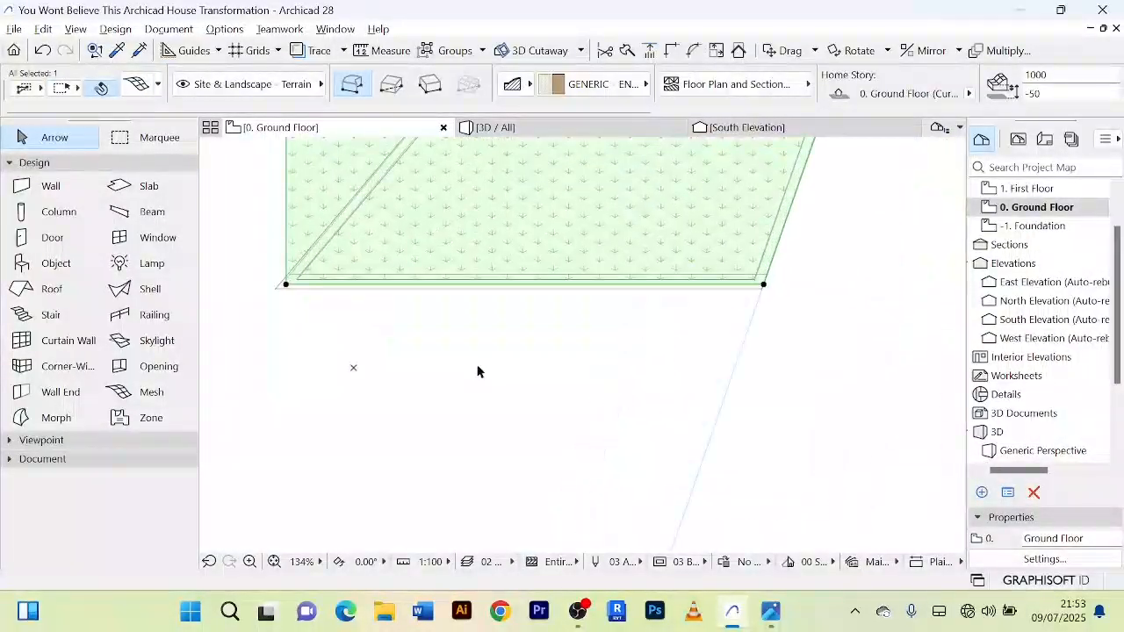
pyautogui.rightClick(479, 390)
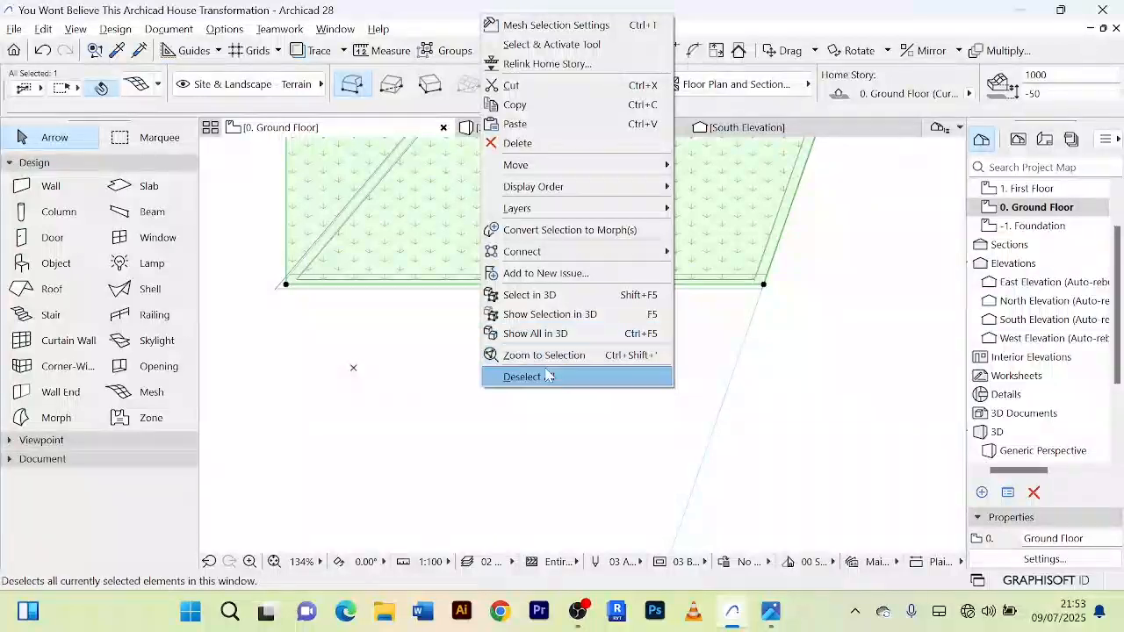
pyautogui.click(525, 374)
pyautogui.scroll(-2, 525, 372)
pyautogui.moveTo(525, 371); pyautogui.dragTo(502, 389, button='middle')
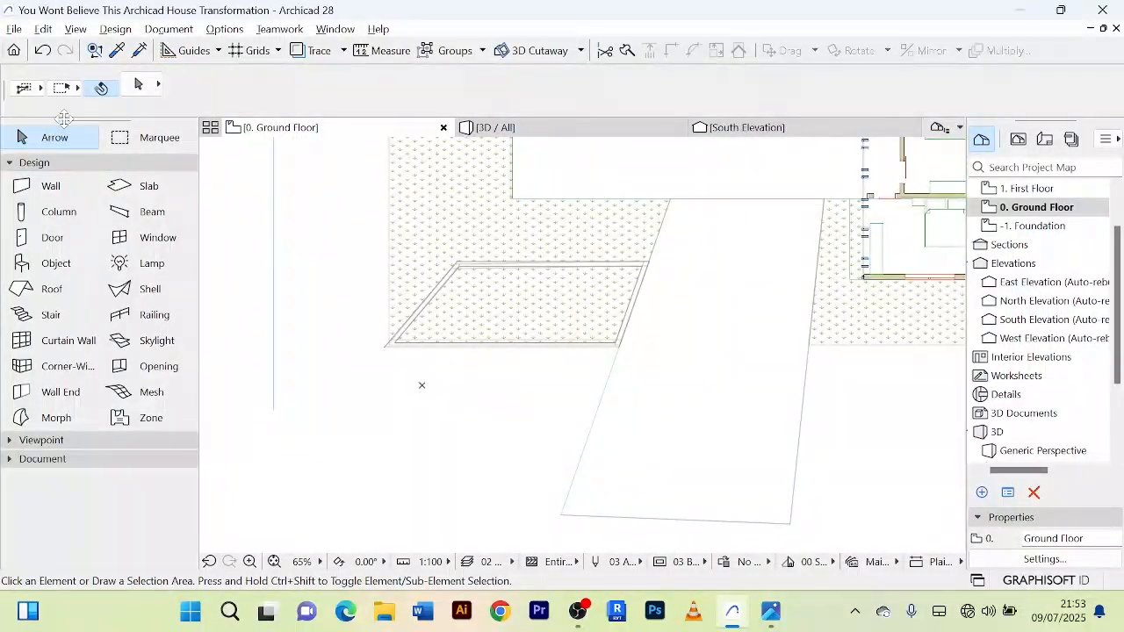
# Step: Open the default settings for placing objects and search the library parts for "plant"
pyautogui.doubleClick(63, 263)
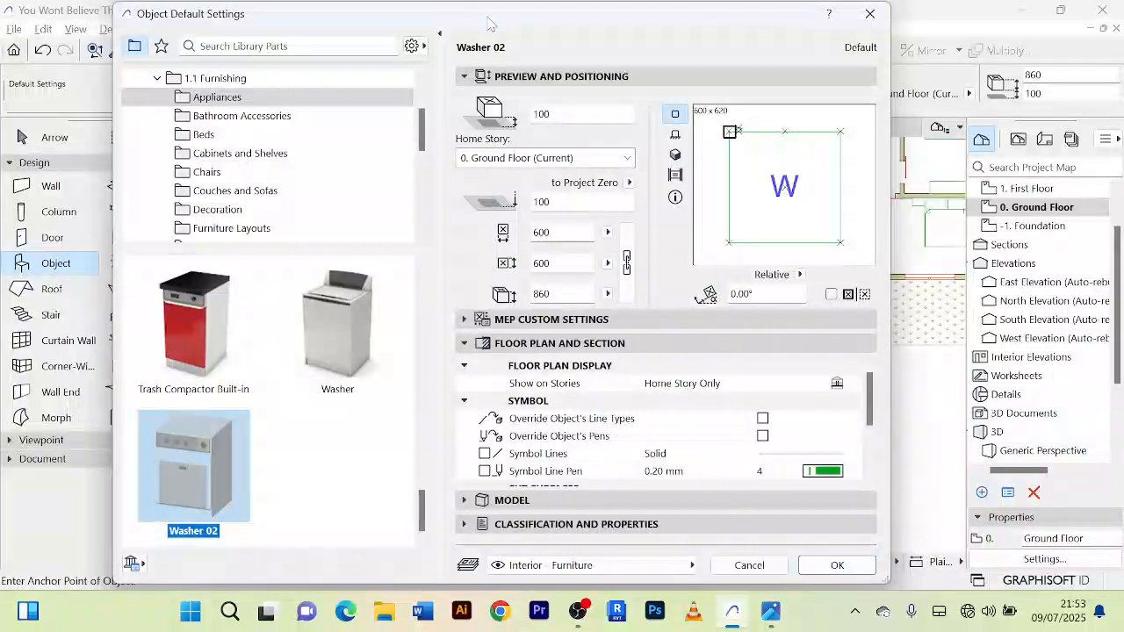
pyautogui.moveTo(488, 23); pyautogui.dragTo(438, 55)
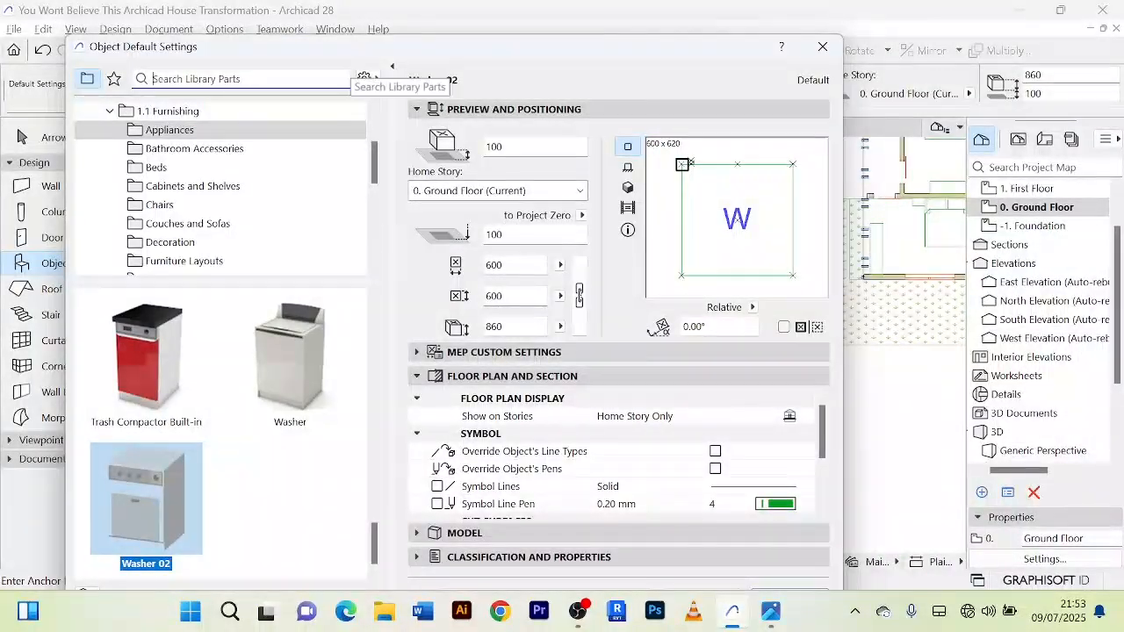
pyautogui.write('pla')
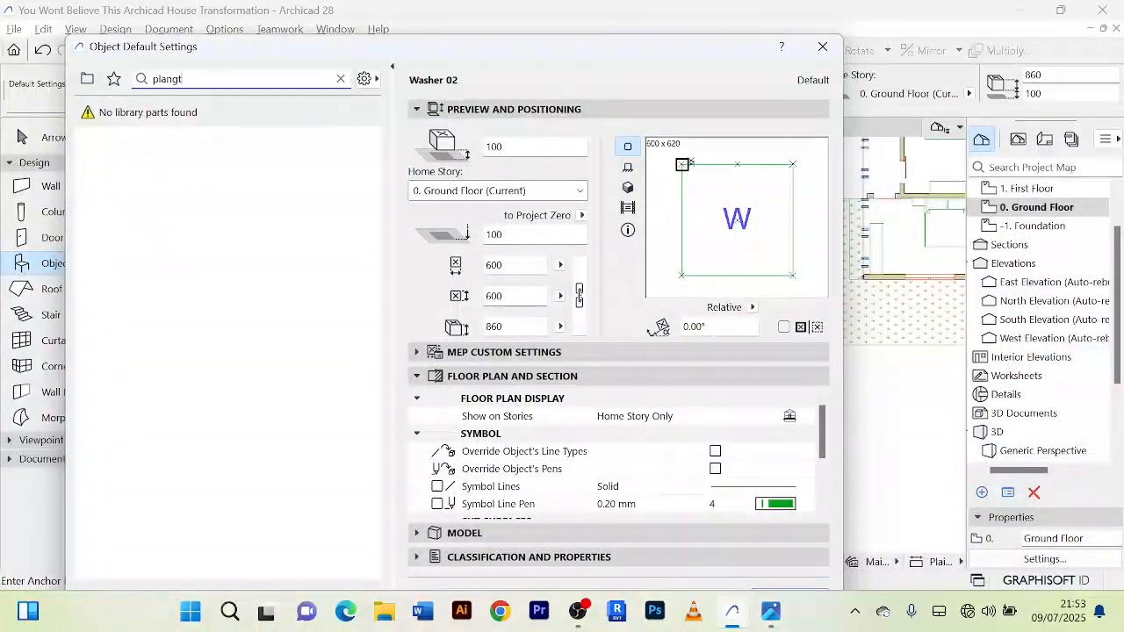
pyautogui.write('ngt')
pyautogui.press('BackSpace')
pyautogui.press('BackSpace')
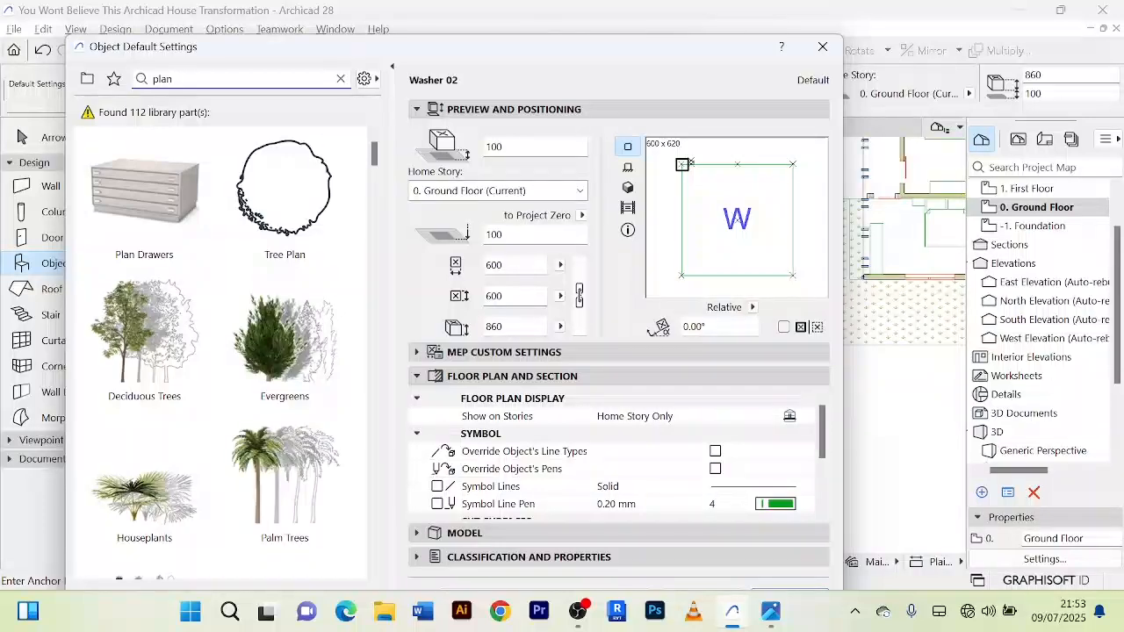
pyautogui.write('t')
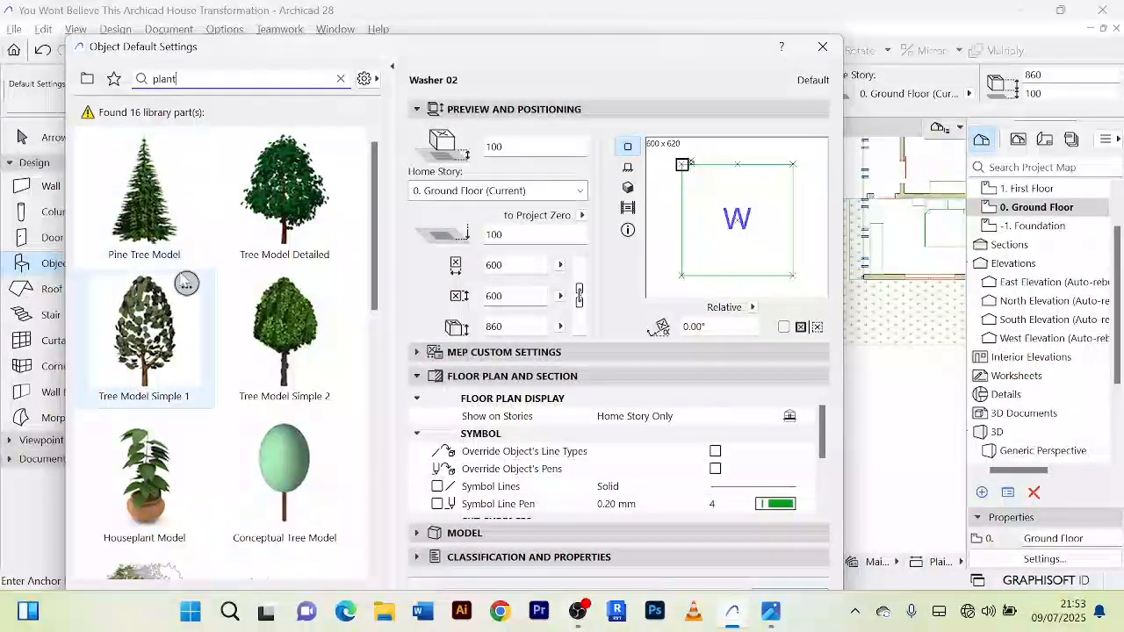
pyautogui.scroll(-5, 293, 376)
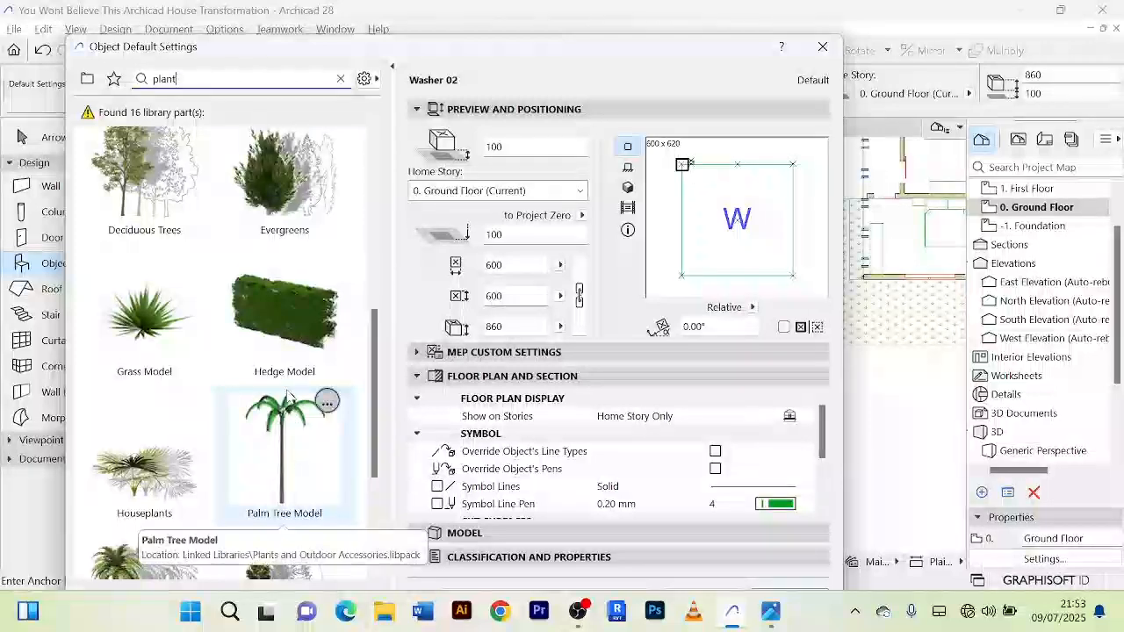
pyautogui.scroll(-2, 294, 421)
pyautogui.scroll(1, 235, 321)
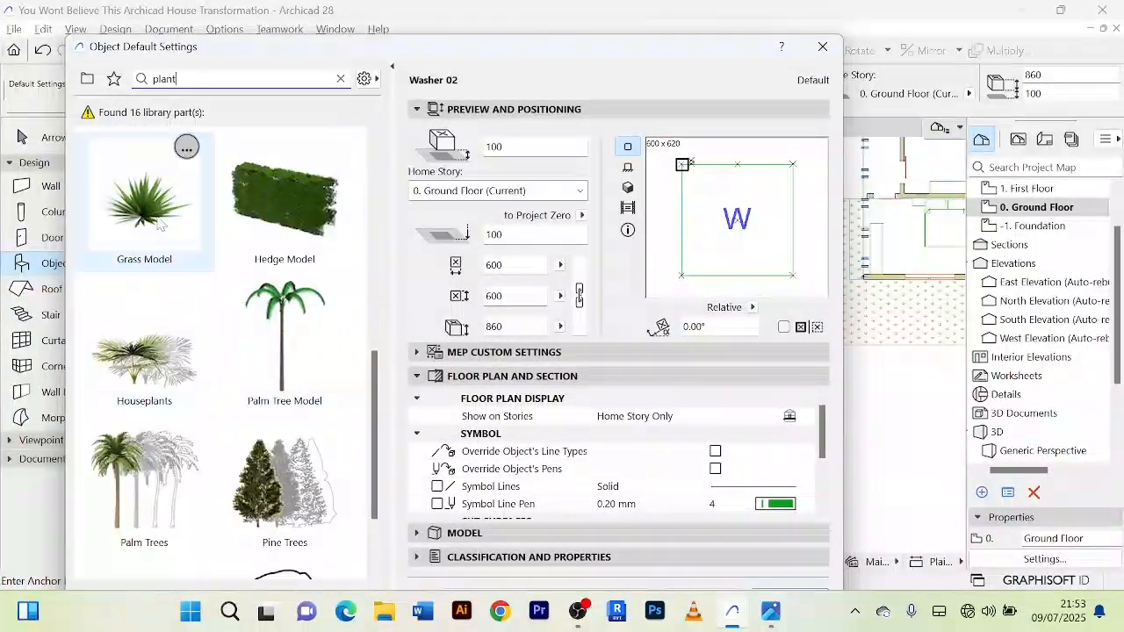
# Step: Choose Grass Model from the found library parts as the default object and accept the settings
pyautogui.click(144, 191)
pyautogui.scroll(-3, 746, 474)
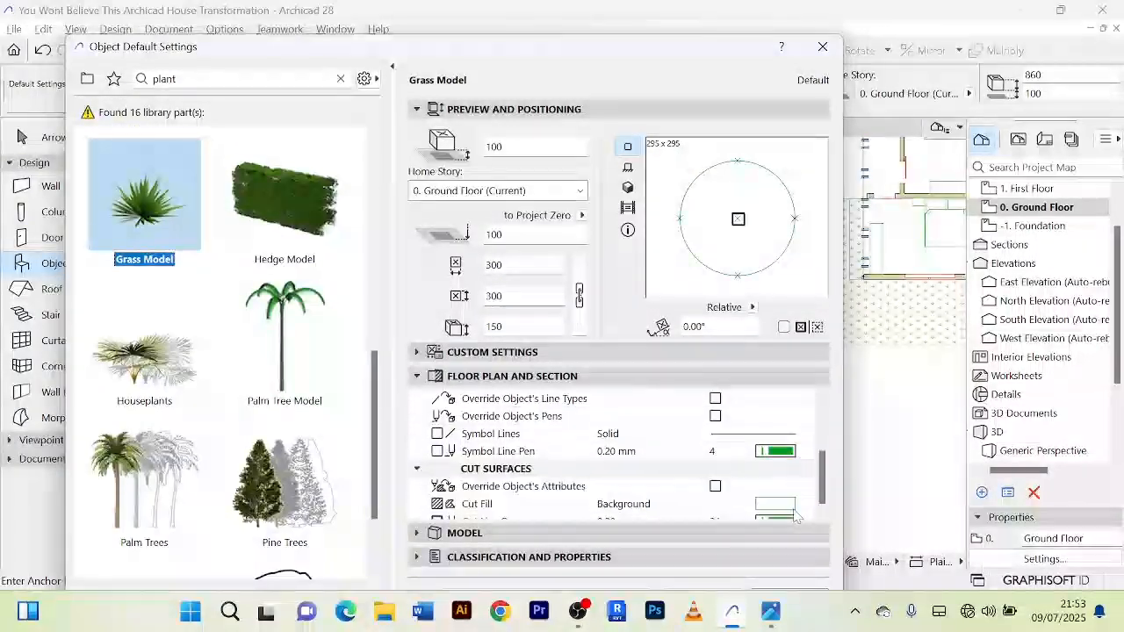
pyautogui.moveTo(664, 35); pyautogui.dragTo(655, 145)
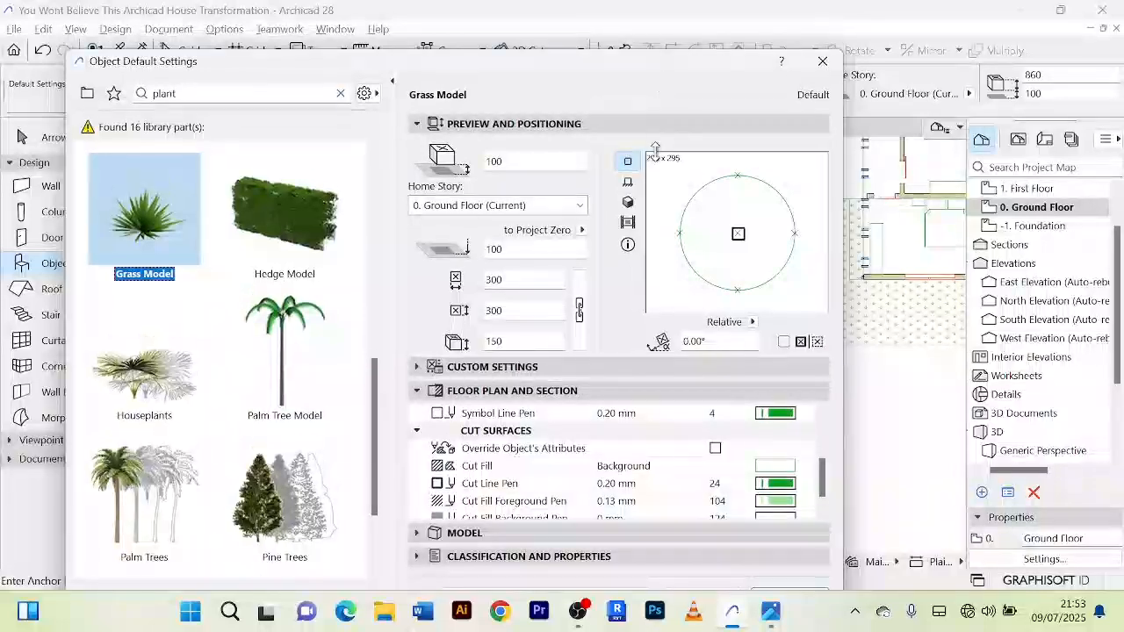
pyautogui.moveTo(664, 65); pyautogui.dragTo(646, 39)
pyautogui.click(770, 571)
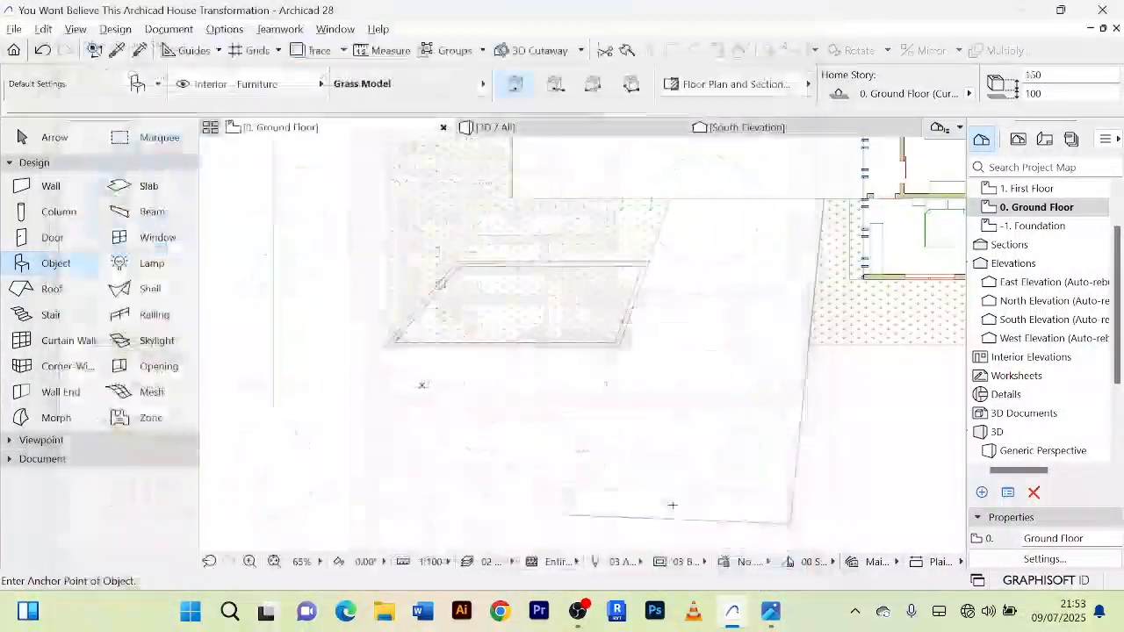
# Step: Place a row of eleven Grass Model plants inside the planter bed along its north wall
pyautogui.scroll(2, 496, 311)
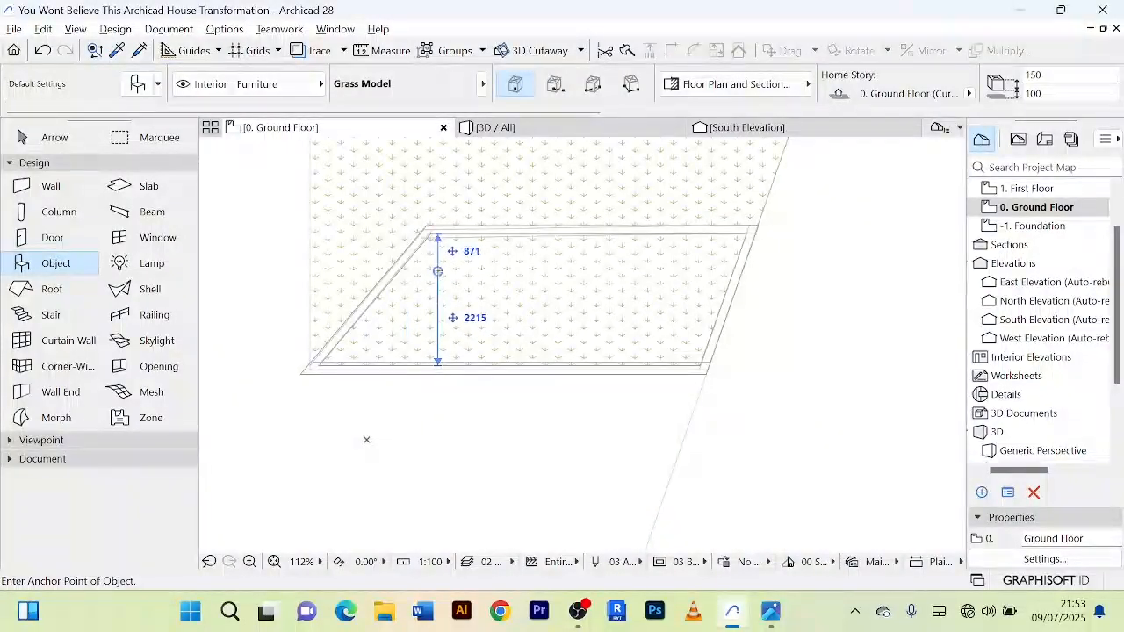
pyautogui.scroll(2, 437, 240)
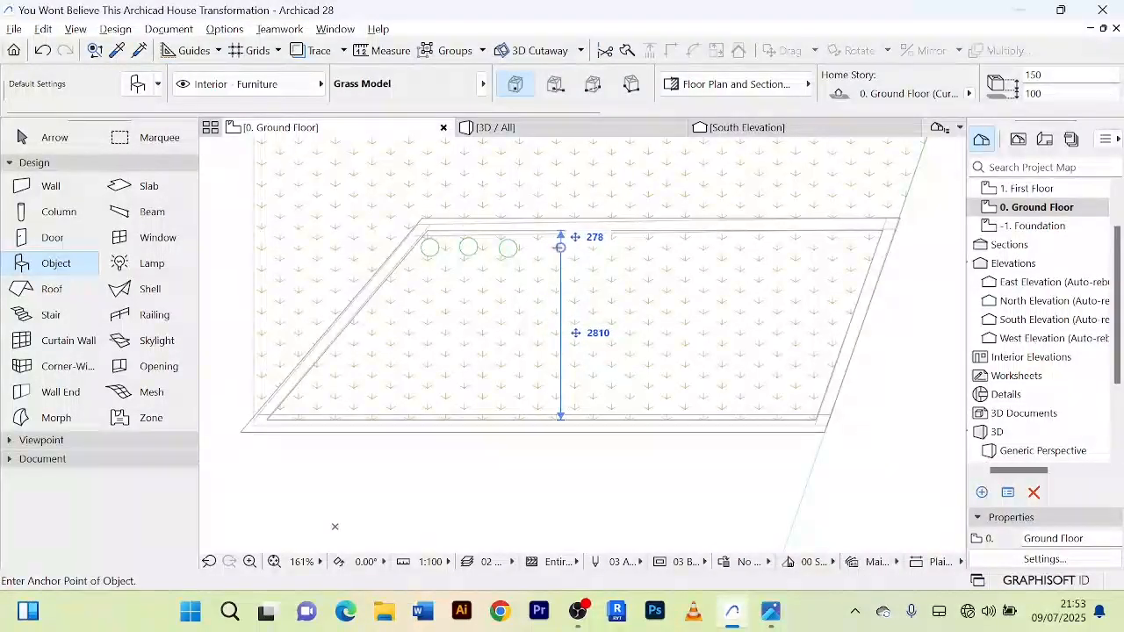
pyautogui.click(560, 246)
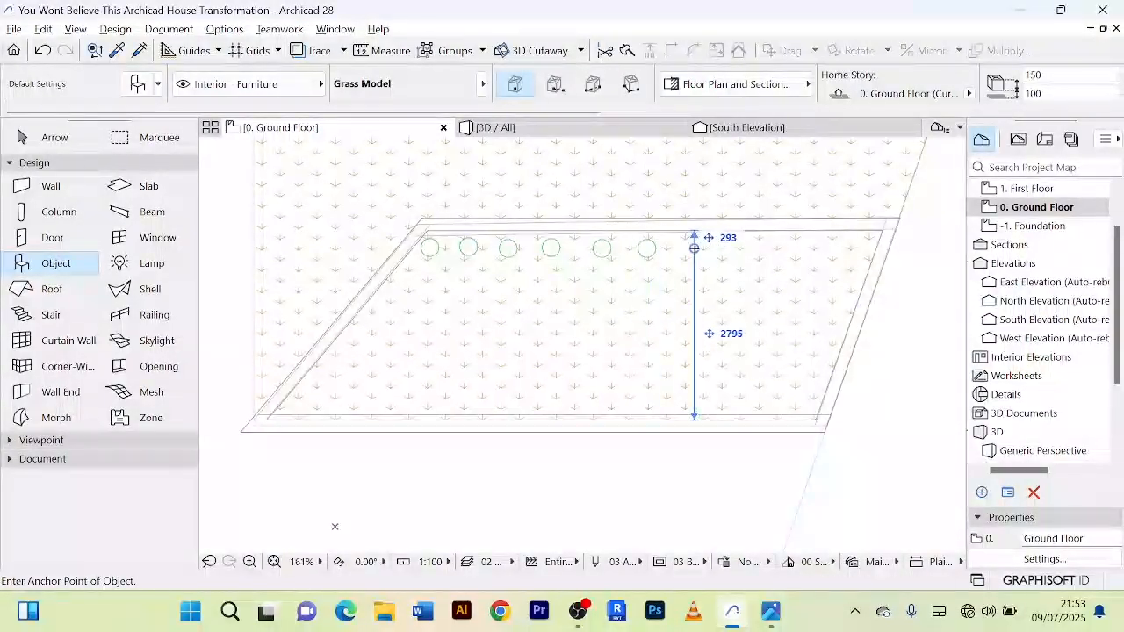
pyautogui.click(718, 250)
pyautogui.click(776, 245)
pyautogui.click(818, 251)
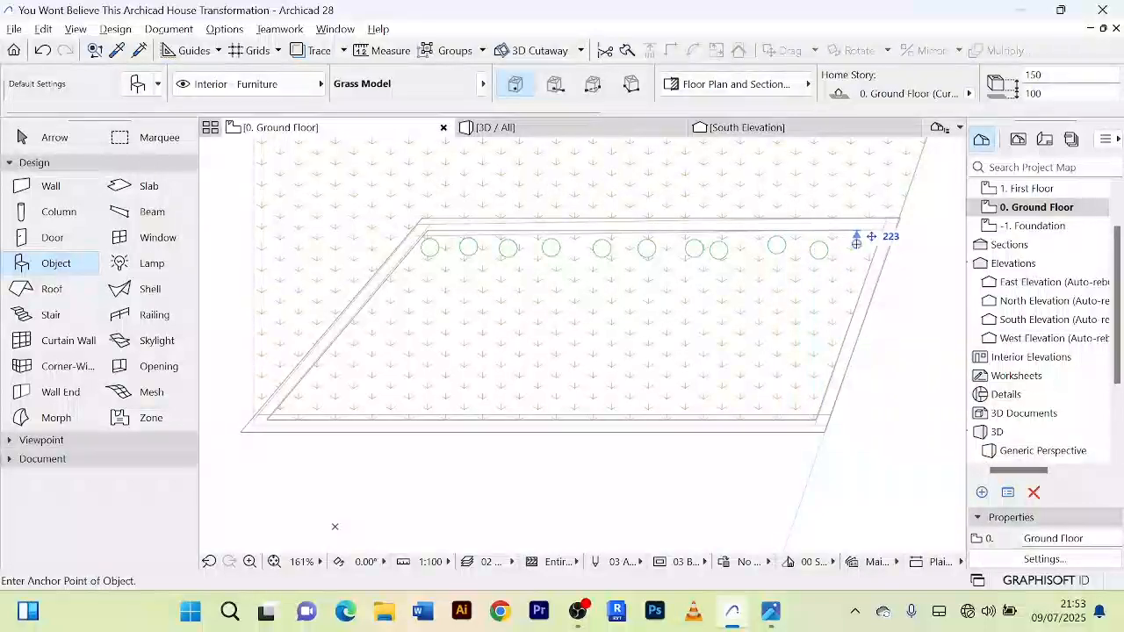
pyautogui.click(856, 245)
# Step: In the 3D view, delete the stray Grass Model standing on the lawn north of the planter bed
pyautogui.click(553, 127)
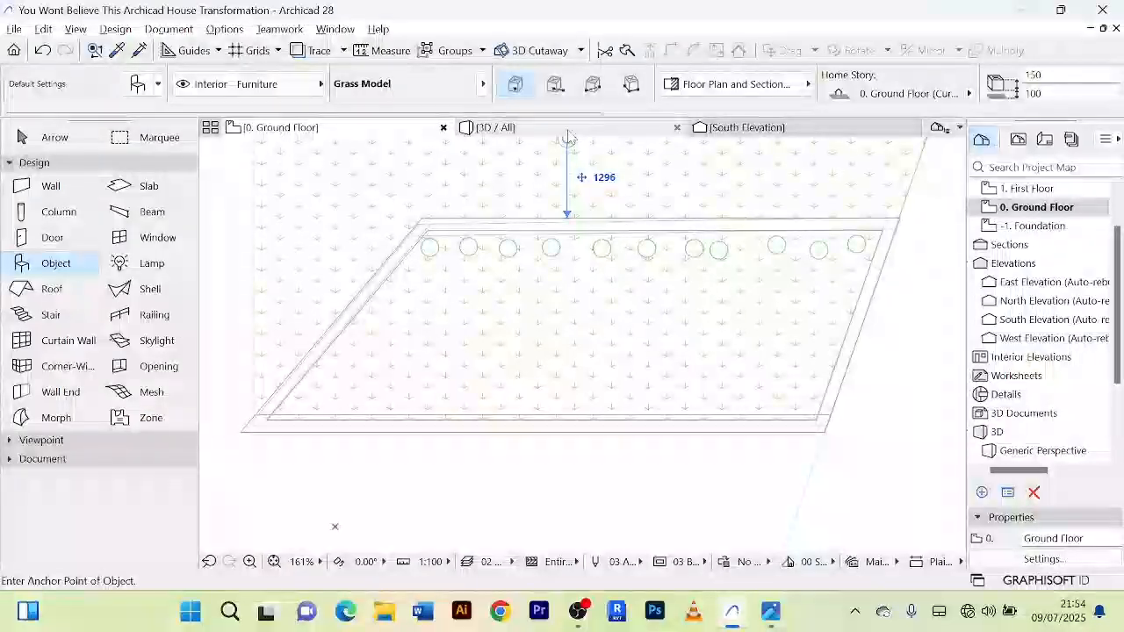
pyautogui.scroll(5, 559, 166)
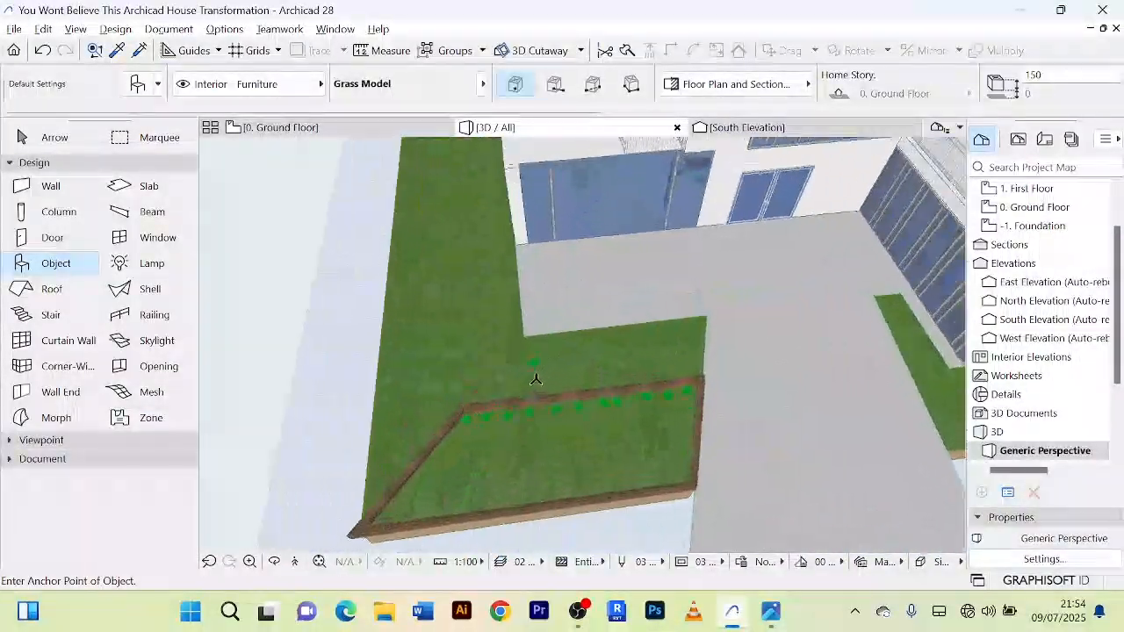
pyautogui.click(45, 134)
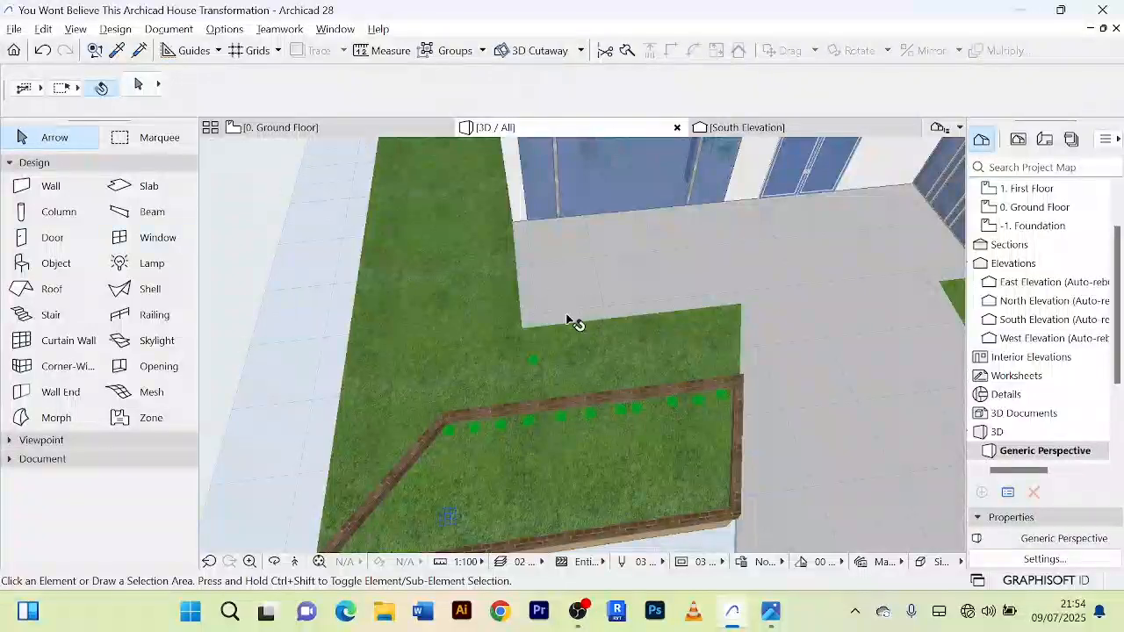
pyautogui.scroll(2, 533, 377)
pyautogui.click(527, 364)
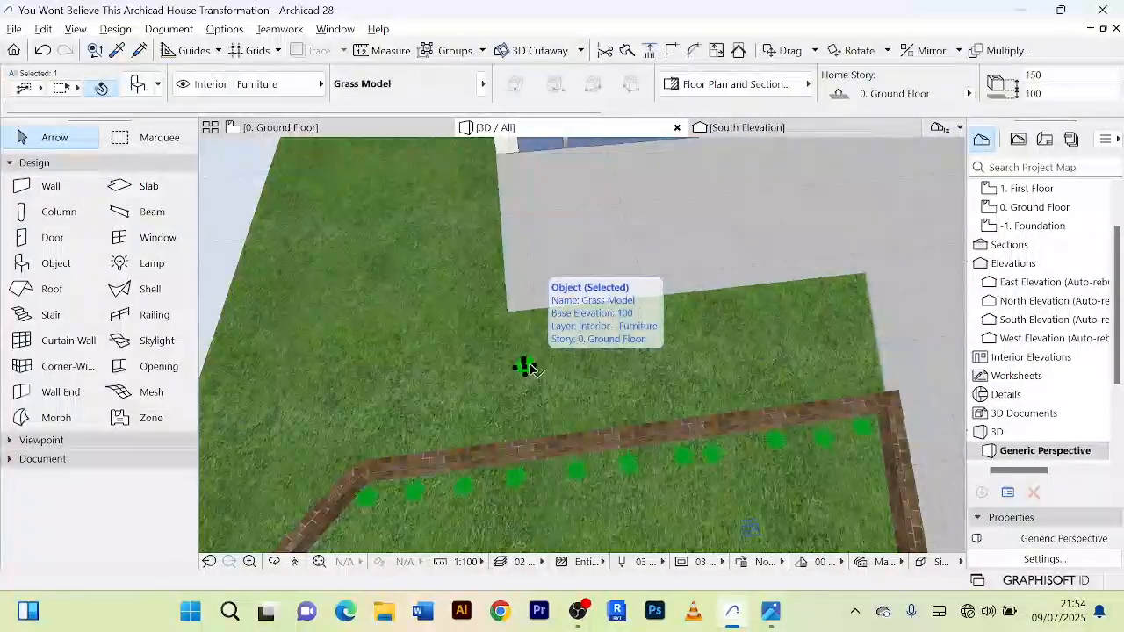
pyautogui.press('Delete')
# Step: Select all eleven Grass Model plants along the planter bed's north wall in the 3D view and delete them
pyautogui.scroll(-2, 583, 418)
pyautogui.scroll(-2, 583, 416)
pyautogui.keyDown('shift'); pyautogui.moveTo(582, 404); pyautogui.dragTo(534, 299, button='middle'); pyautogui.keyUp('shift')
pyautogui.scroll(2, 513, 389)
pyautogui.scroll(3, 421, 364)
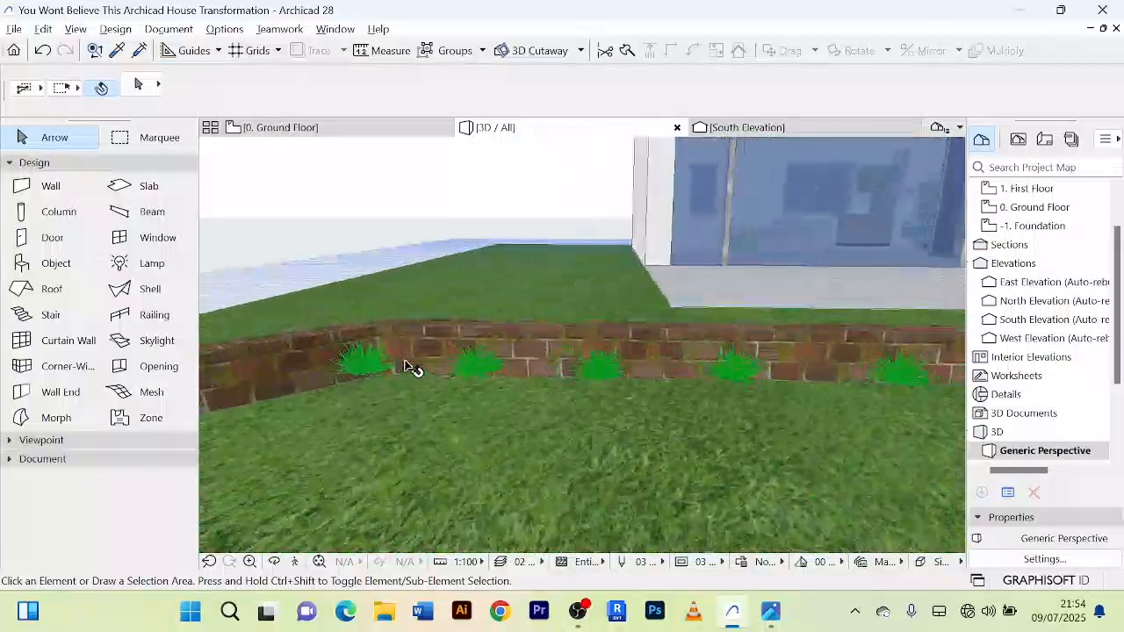
pyautogui.click(370, 371)
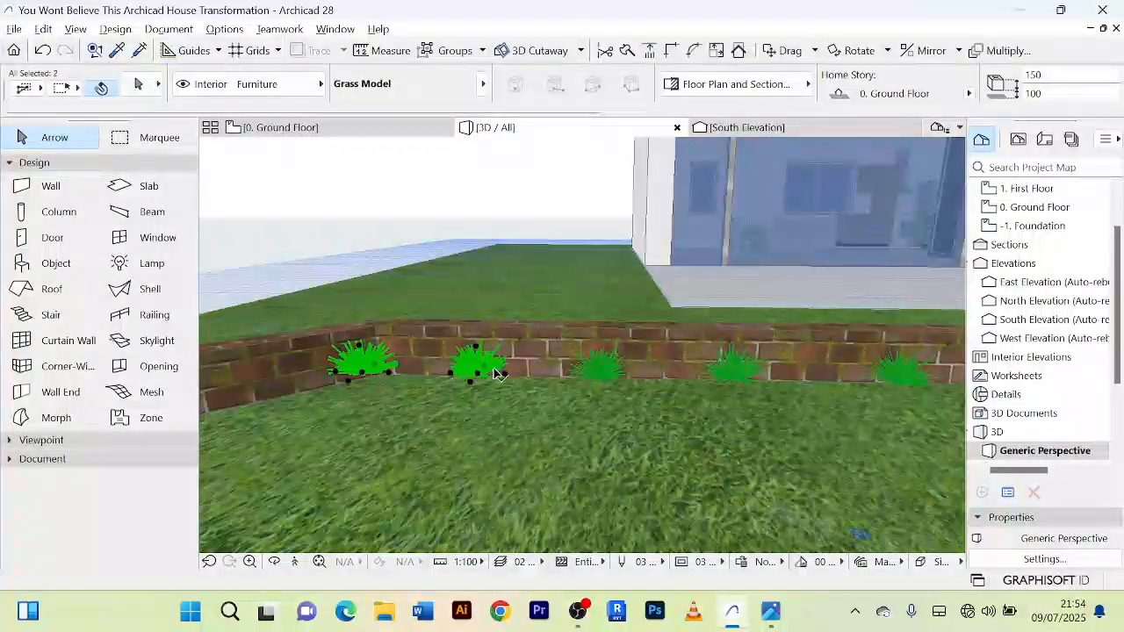
pyautogui.keyDown('shift'); pyautogui.click(738, 372); pyautogui.keyUp('shift')
pyautogui.scroll(-2, 756, 376)
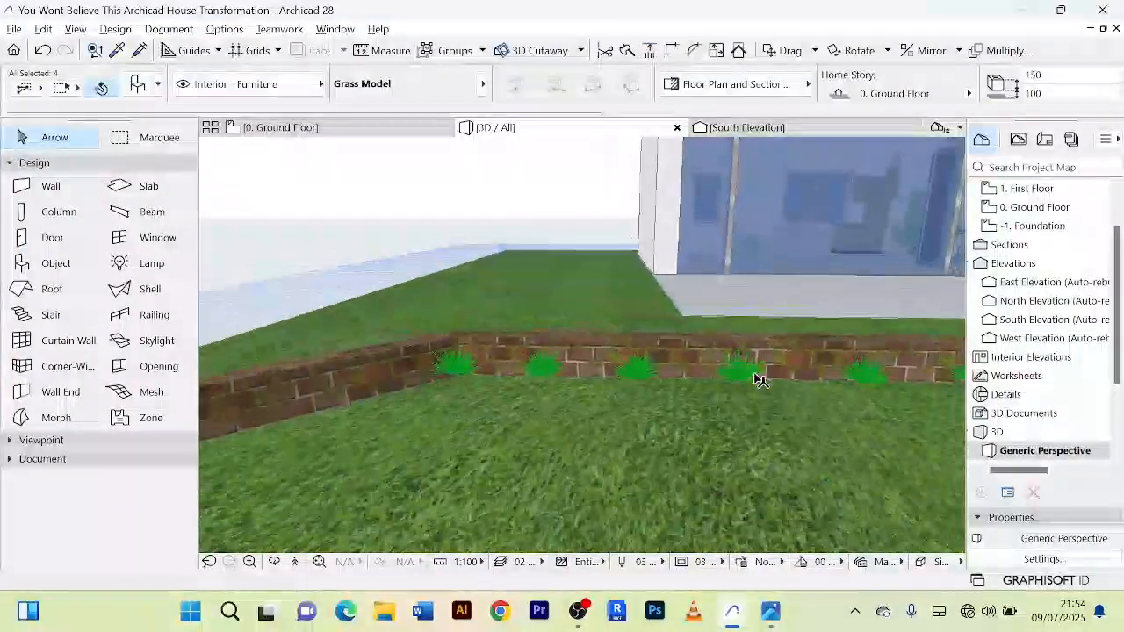
pyautogui.moveTo(758, 377); pyautogui.dragTo(573, 370, button='middle')
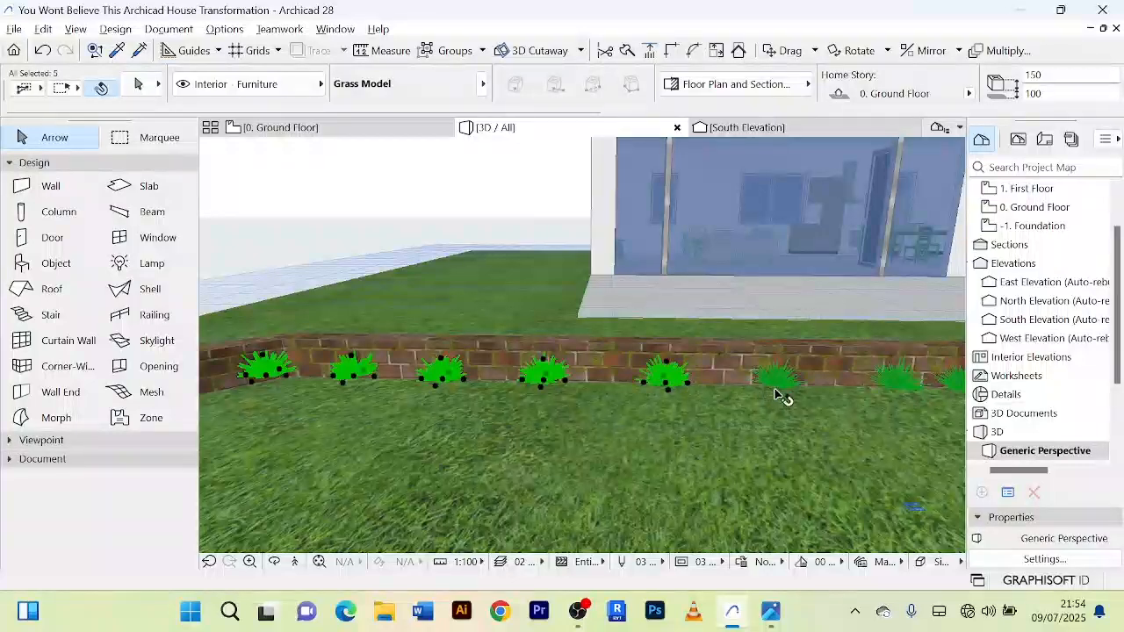
pyautogui.scroll(-2, 781, 392)
pyautogui.moveTo(780, 391); pyautogui.dragTo(609, 409, button='middle')
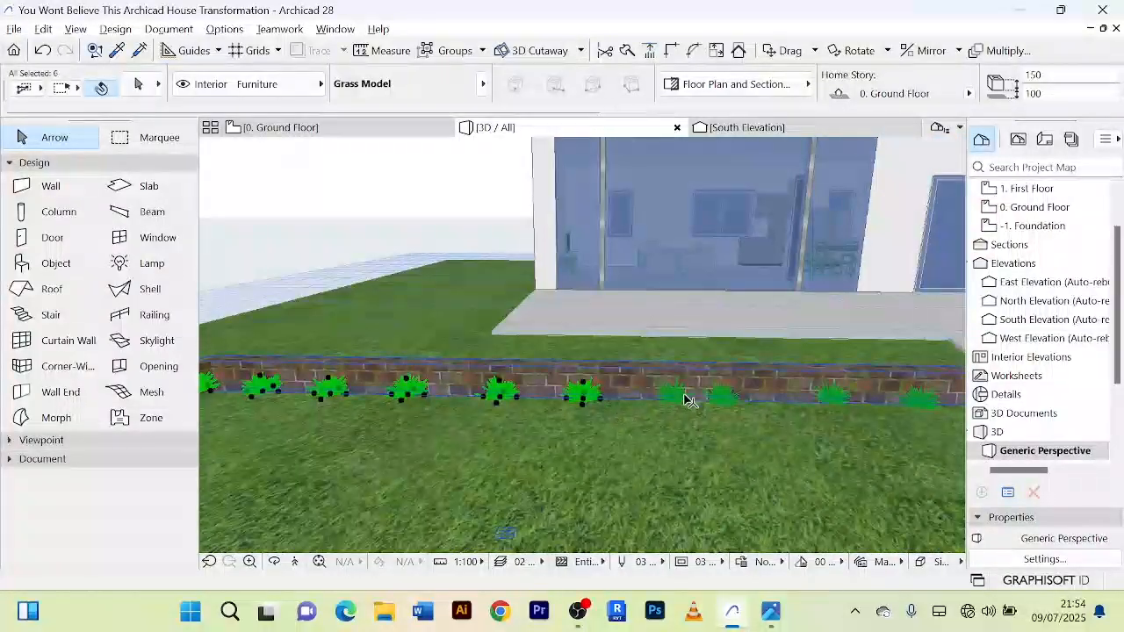
pyautogui.keyDown('shift'); pyautogui.click(733, 402); pyautogui.keyUp('shift')
pyautogui.scroll(-2, 732, 406)
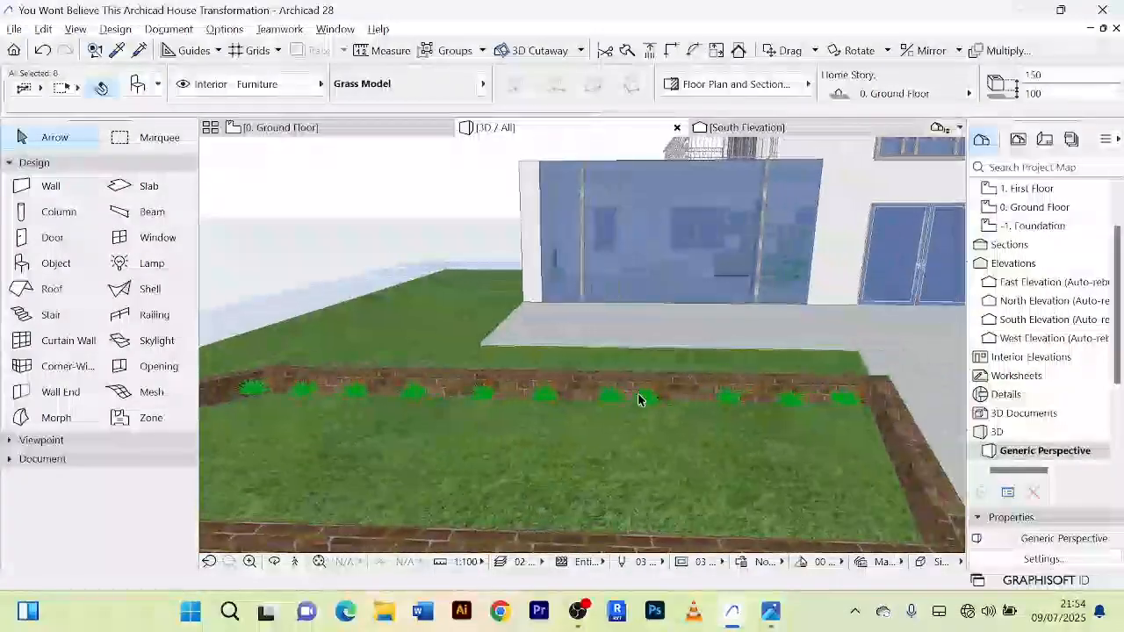
pyautogui.keyDown('shift'); pyautogui.click(842, 402); pyautogui.keyUp('shift')
pyautogui.press('Delete')
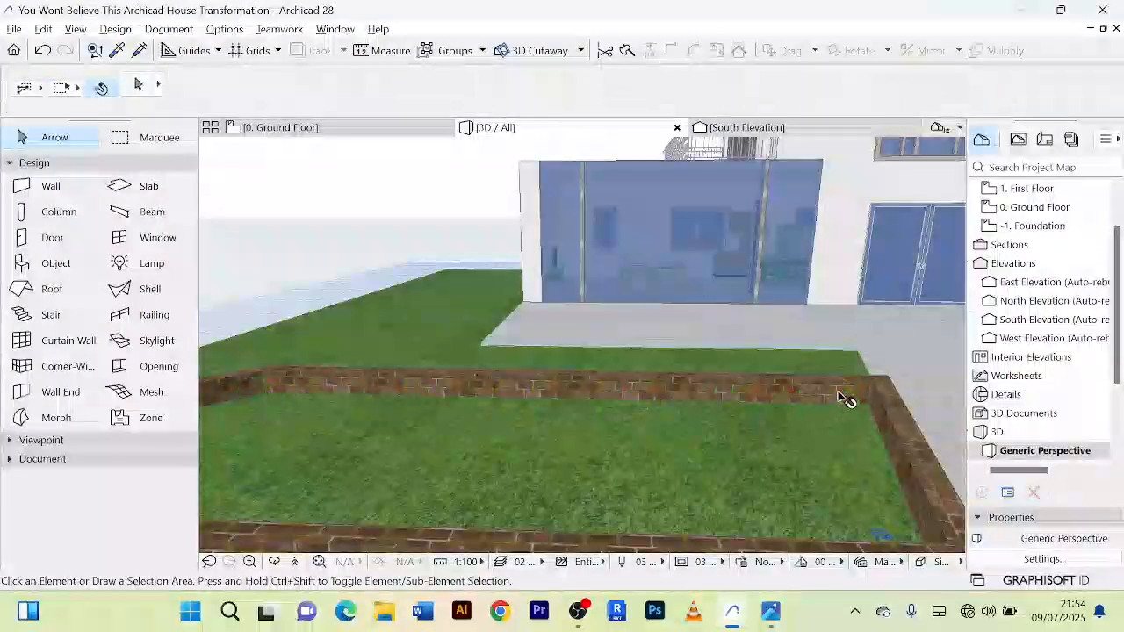
# Step: Return to the ground floor plan and set Pine Tree Model from the "plant" library parts as the default object
pyautogui.keyDown('shift'); pyautogui.moveTo(848, 396); pyautogui.dragTo(702, 351, button='middle'); pyautogui.keyUp('shift')
pyautogui.click(297, 131)
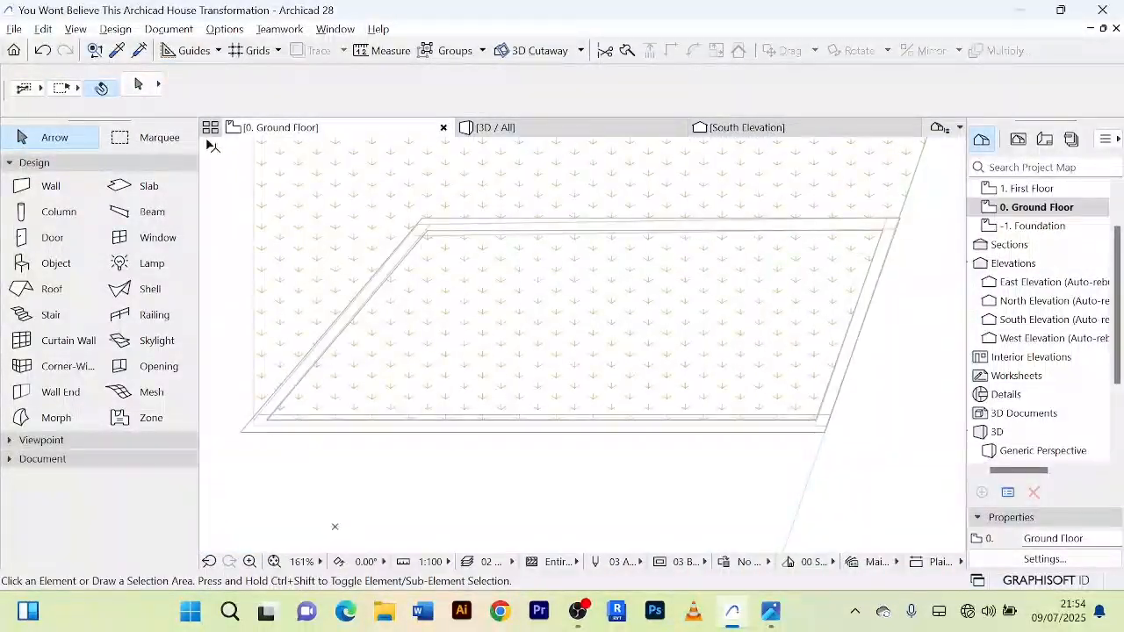
pyautogui.doubleClick(59, 265)
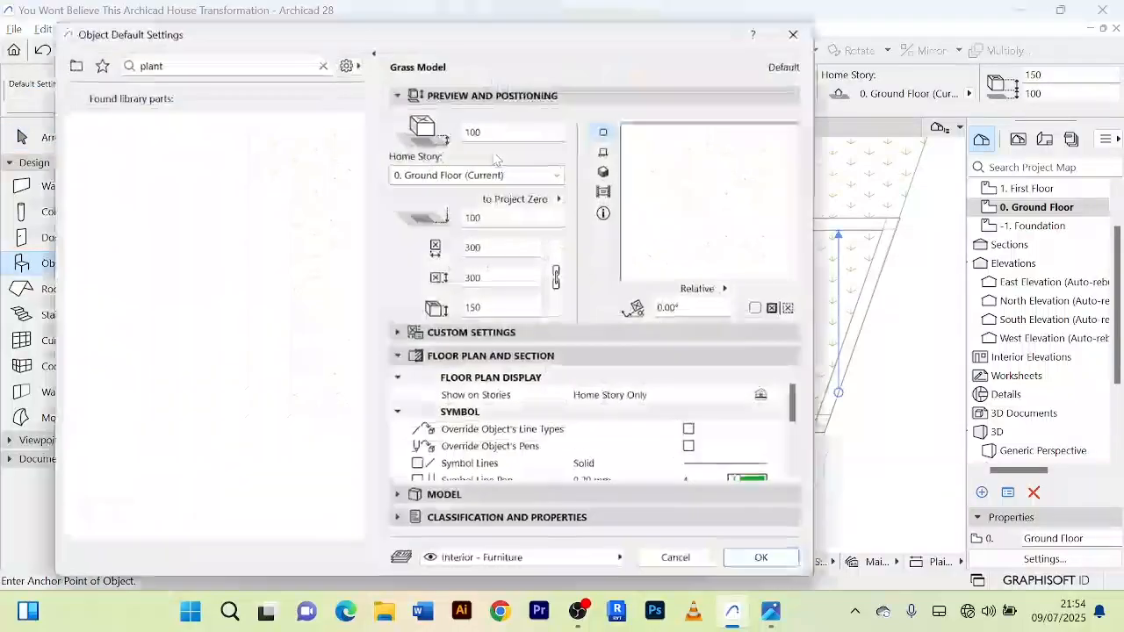
pyautogui.scroll(-5, 248, 362)
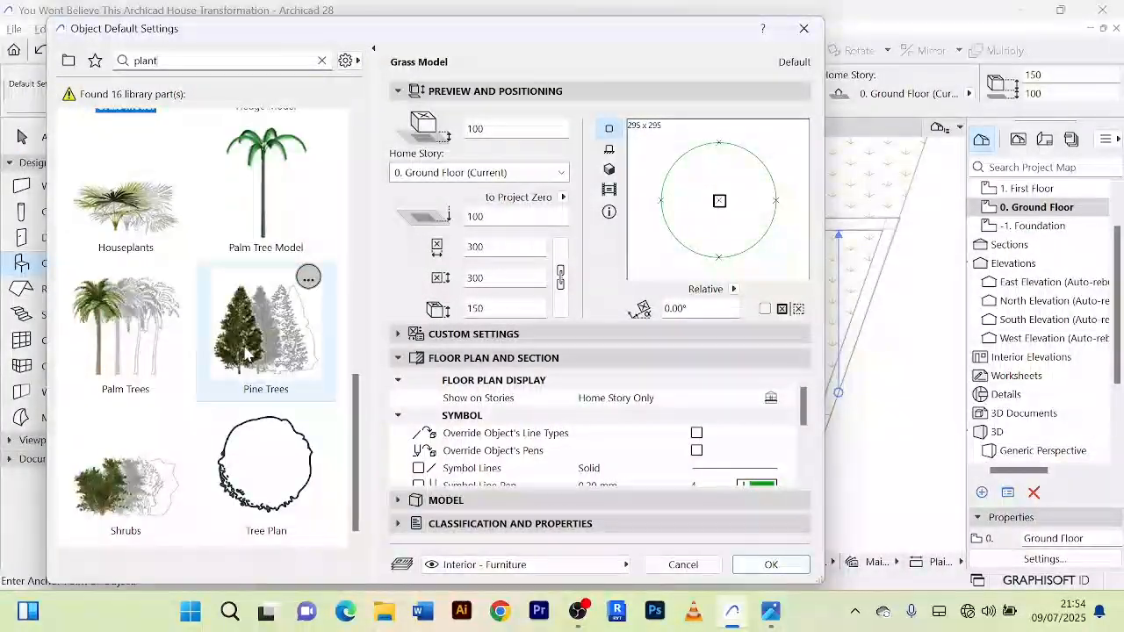
pyautogui.scroll(10, 247, 353)
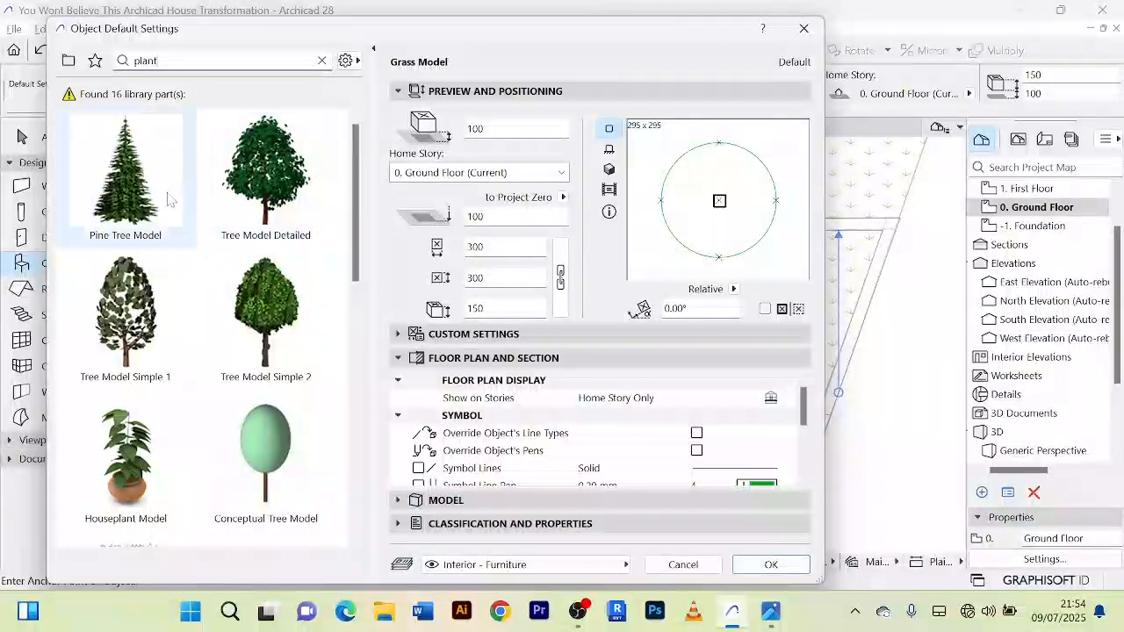
pyautogui.click(170, 199)
pyautogui.click(771, 565)
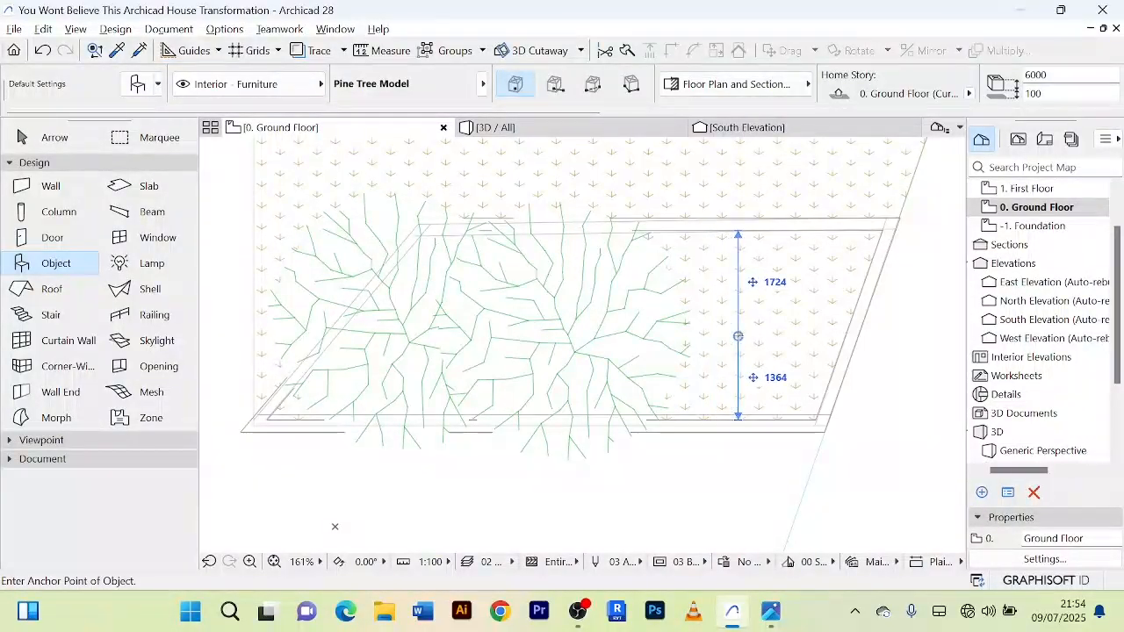
# Step: Place a row of three Pine Tree Models along the middle of the planter bed and check them in 3D
pyautogui.click(737, 336)
pyautogui.click(51, 144)
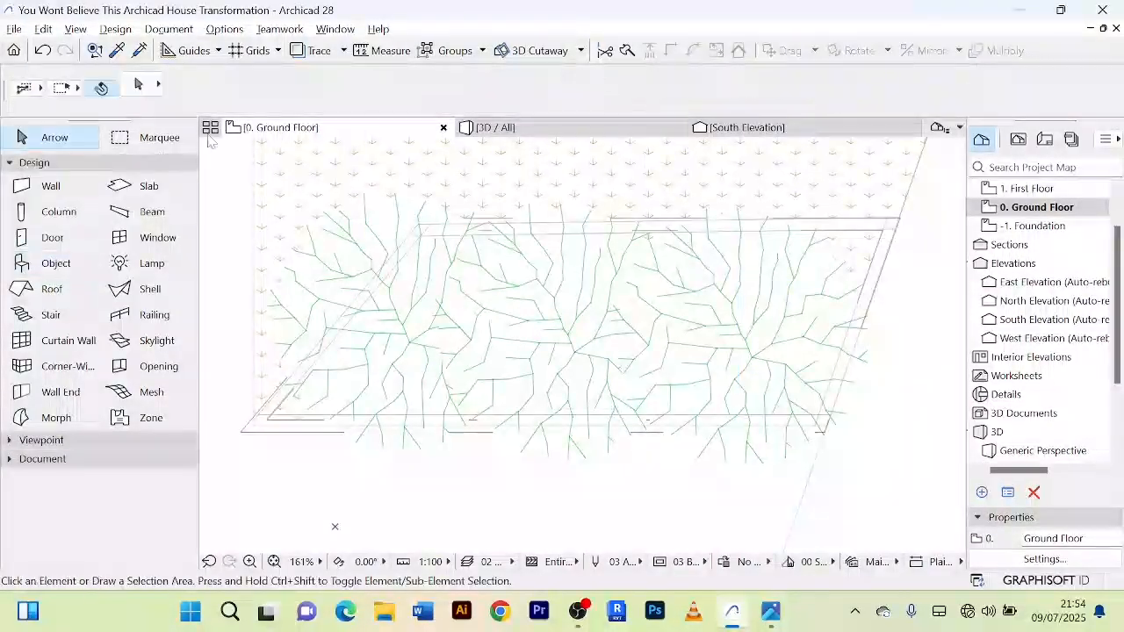
pyautogui.click(550, 130)
pyautogui.scroll(-5, 608, 337)
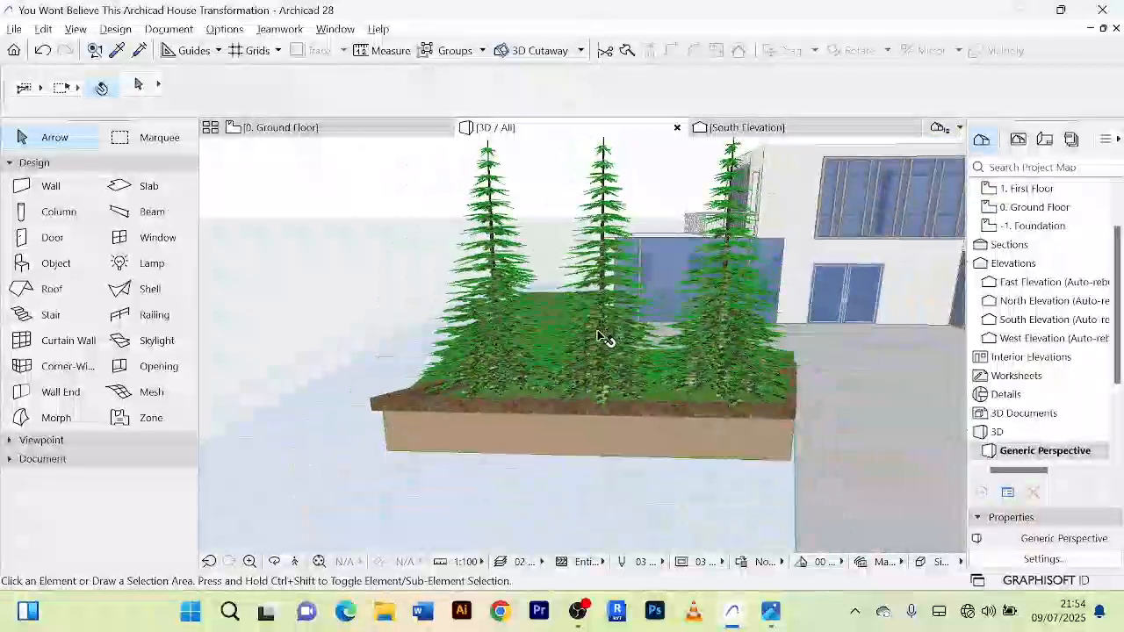
pyautogui.scroll(-3, 593, 416)
pyautogui.moveTo(595, 422)
pyautogui.mouseDown()
pyautogui.moveTo(614, 447)
pyautogui.moveTo(782, 529)
pyautogui.moveTo(754, 451)
pyautogui.moveTo(729, 422)
pyautogui.moveTo(454, 210)
pyautogui.moveTo(694, 378)
pyautogui.moveTo(677, 413)
pyautogui.moveTo(366, 429)
pyautogui.moveTo(662, 399)
pyautogui.moveTo(527, 408)
pyautogui.moveTo(456, 387)
pyautogui.moveTo(693, 427)
pyautogui.moveTo(617, 434)
pyautogui.moveTo(606, 428)
pyautogui.moveTo(735, 429)
pyautogui.moveTo(765, 447)
pyautogui.moveTo(705, 451)
pyautogui.moveTo(580, 416)
pyautogui.mouseUp()
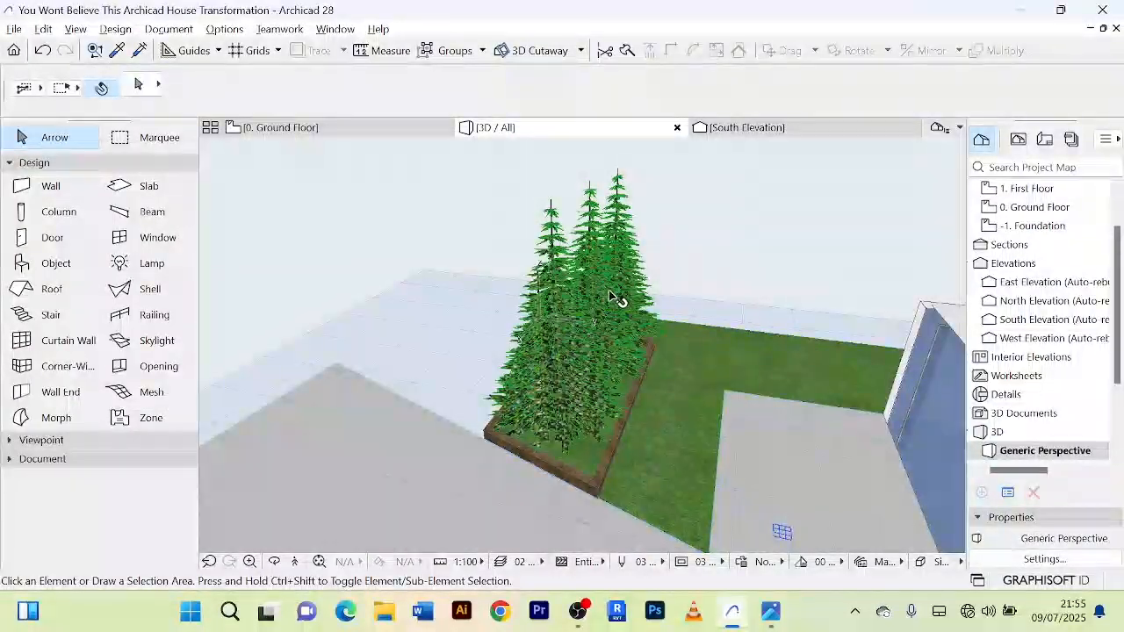
# Step: Examine the planted pine trees in plan and 3D, and compare the whole house with the reference rendering
pyautogui.click(314, 131)
pyautogui.scroll(-3, 708, 394)
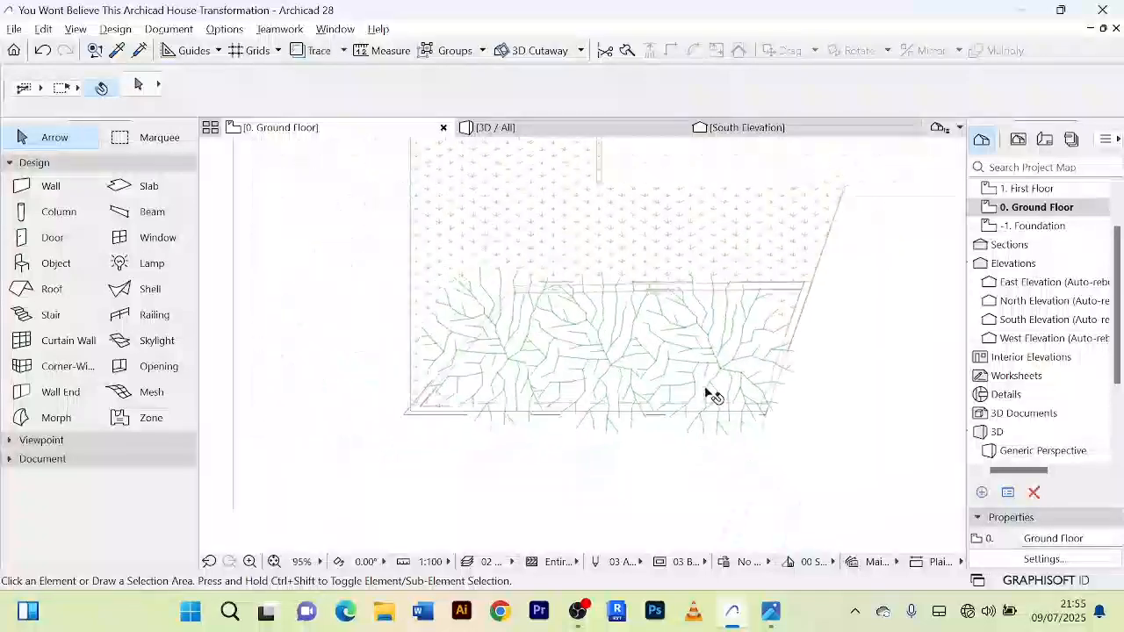
pyautogui.scroll(3, 653, 257)
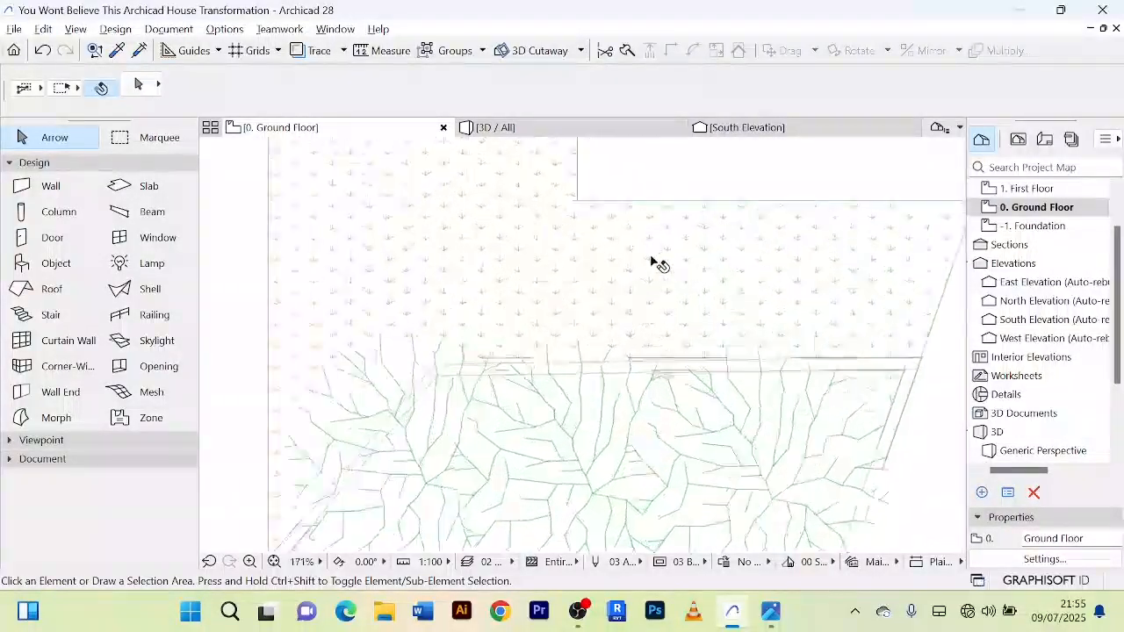
pyautogui.scroll(-3, 656, 264)
pyautogui.scroll(3, 741, 283)
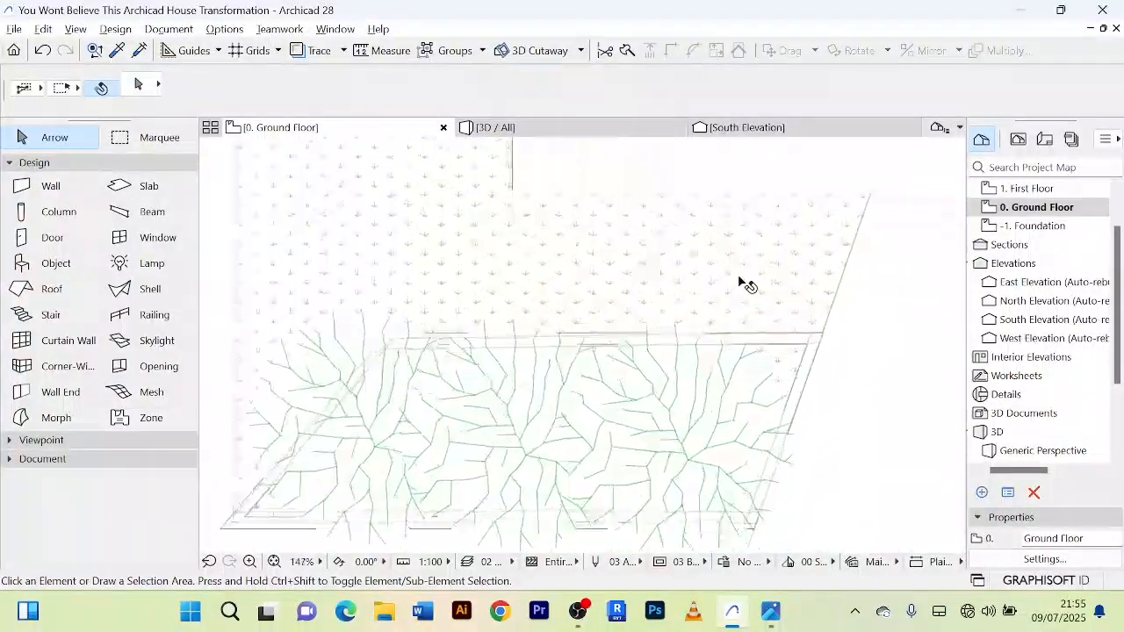
pyautogui.scroll(-3, 698, 299)
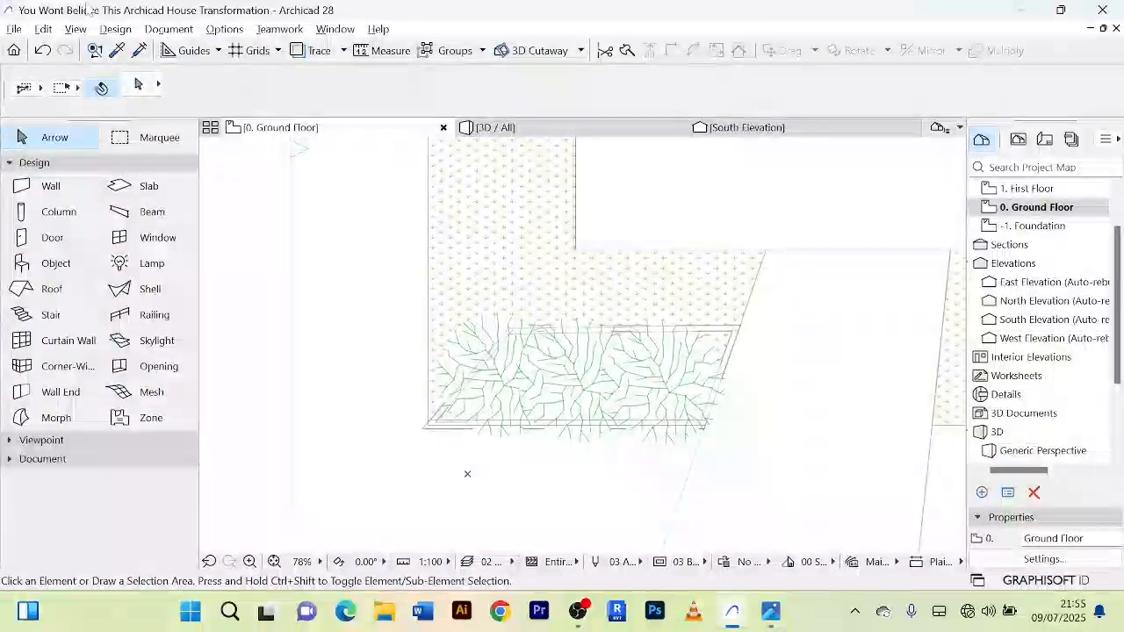
pyautogui.click(554, 132)
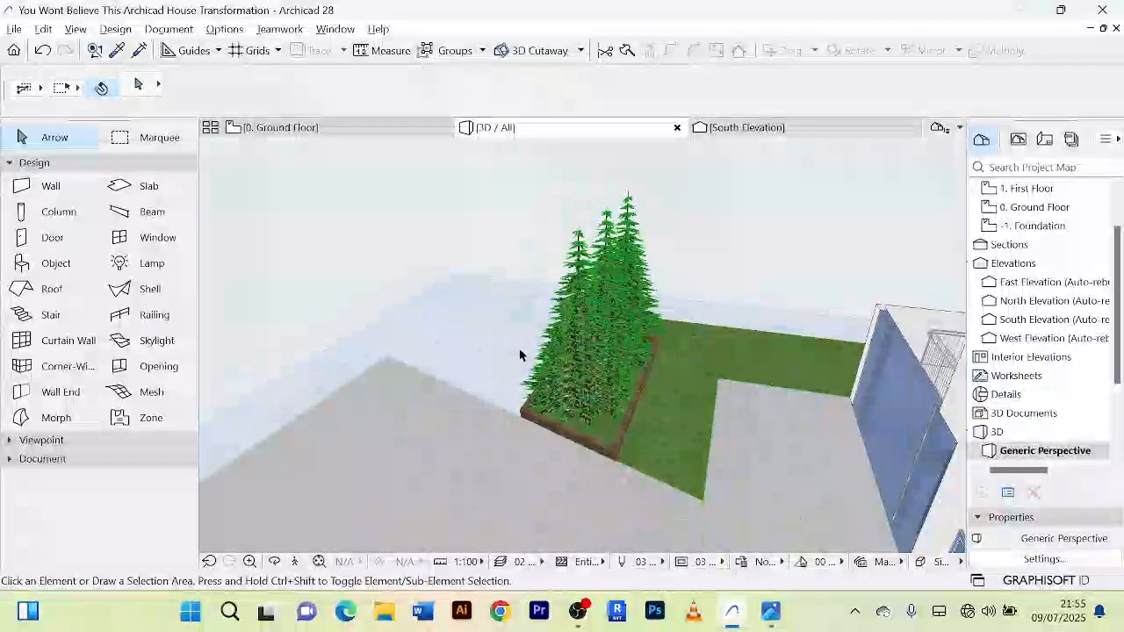
pyautogui.keyDown('shift'); pyautogui.moveTo(474, 344); pyautogui.dragTo(832, 388, button='middle'); pyautogui.keyUp('shift')
pyautogui.scroll(-3, 777, 387)
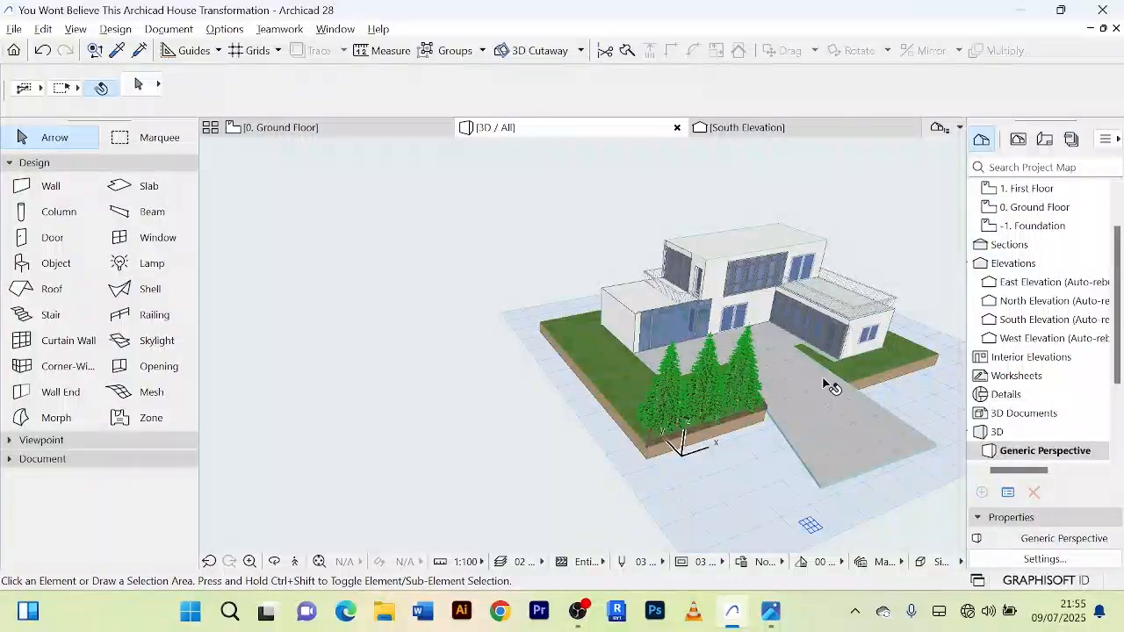
pyautogui.click(832, 373)
pyautogui.keyDown('shift'); pyautogui.moveTo(719, 489); pyautogui.dragTo(614, 356, button='middle'); pyautogui.keyUp('shift')
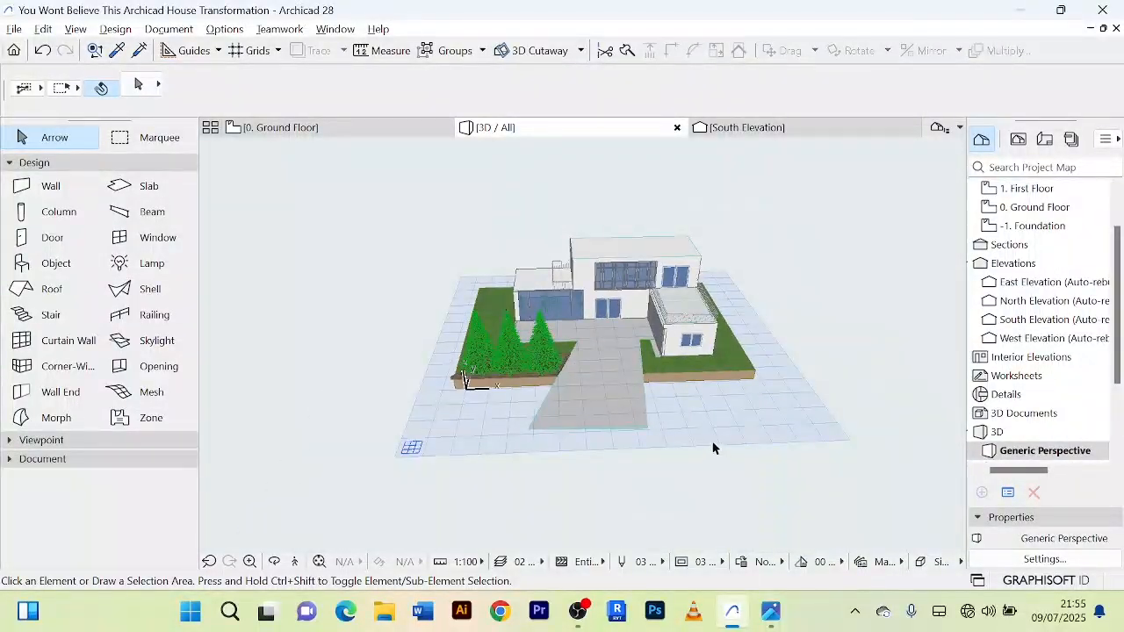
pyautogui.keyDown('shift'); pyautogui.moveTo(712, 448); pyautogui.dragTo(645, 371, button='middle'); pyautogui.keyUp('shift')
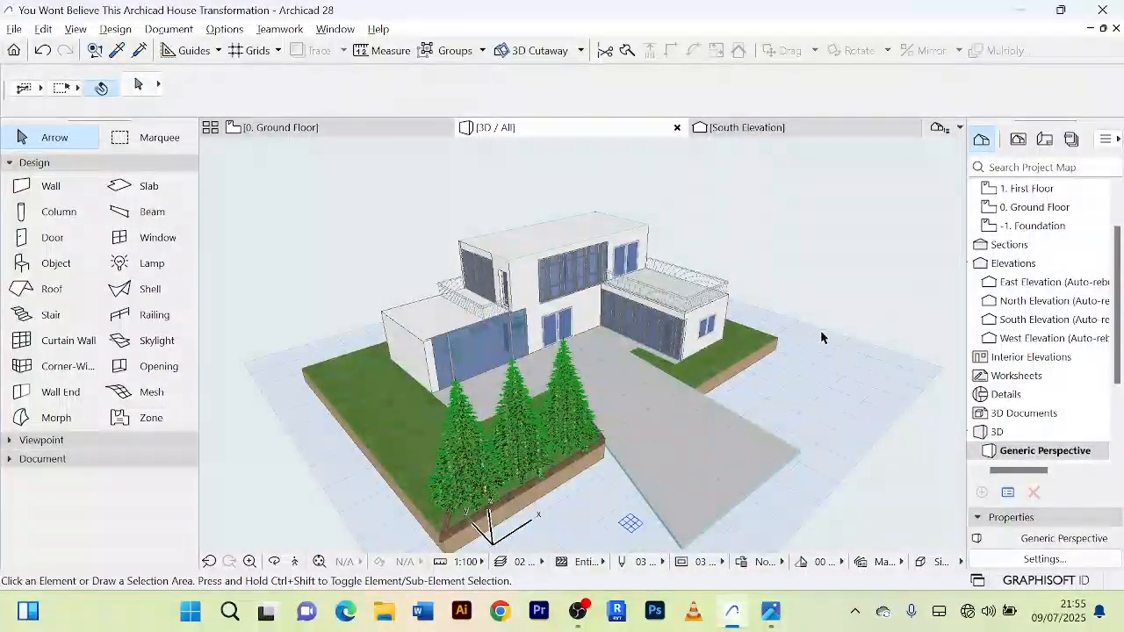
pyautogui.hotkey('alt', 'Tab')
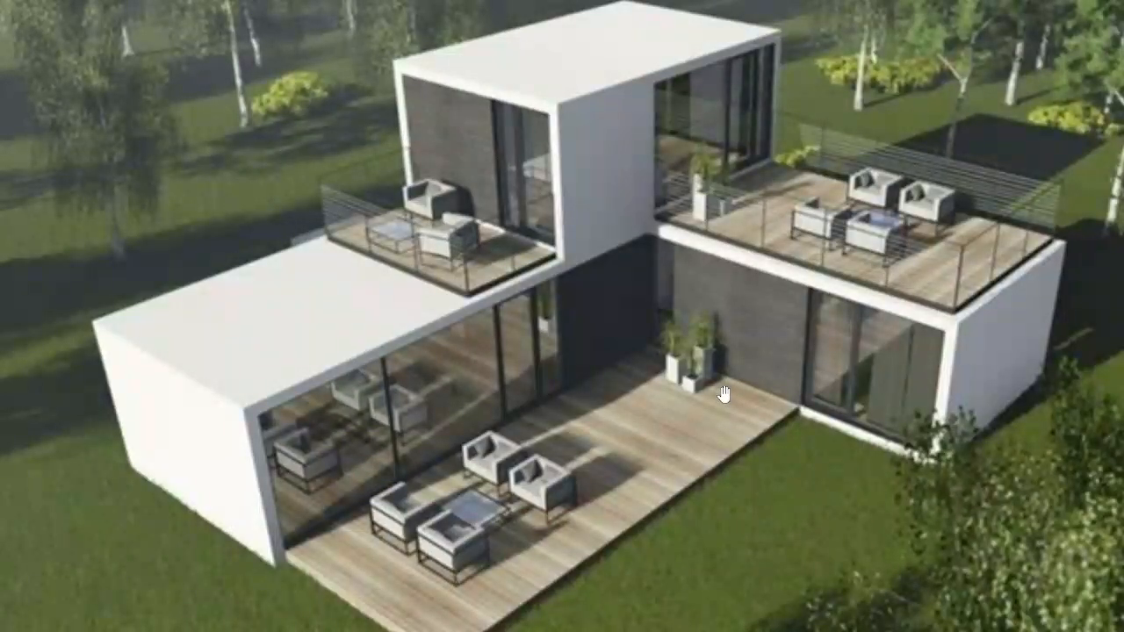
pyautogui.hotkey('alt', 'Tab')
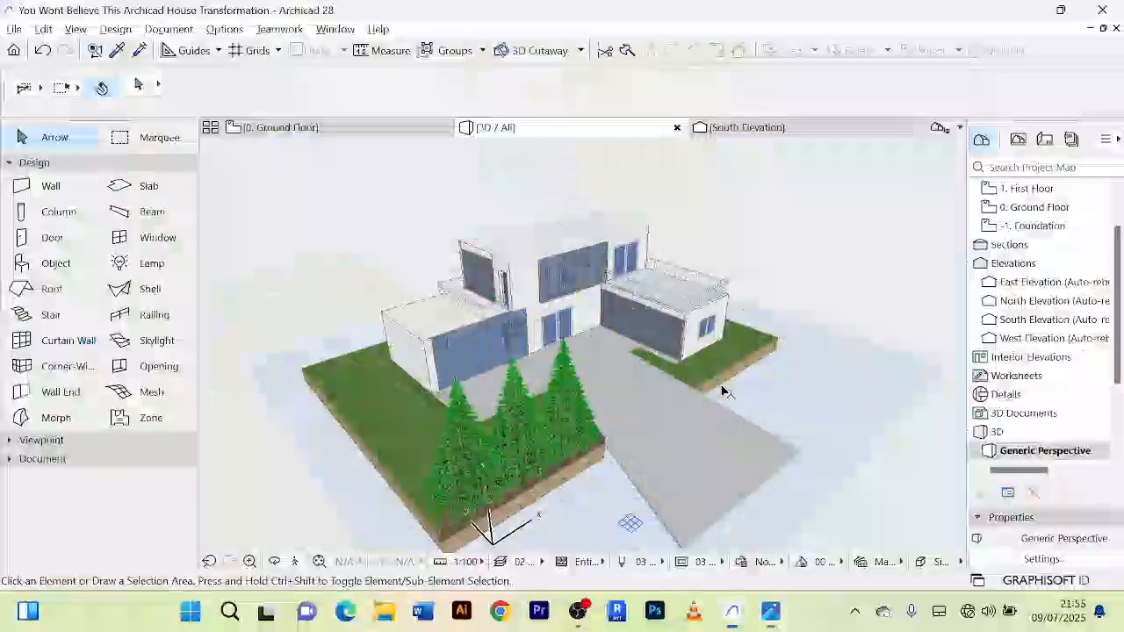
# Step: Set Houseplant Model from the "plant" library parts as the default object
pyautogui.doubleClick(55, 263)
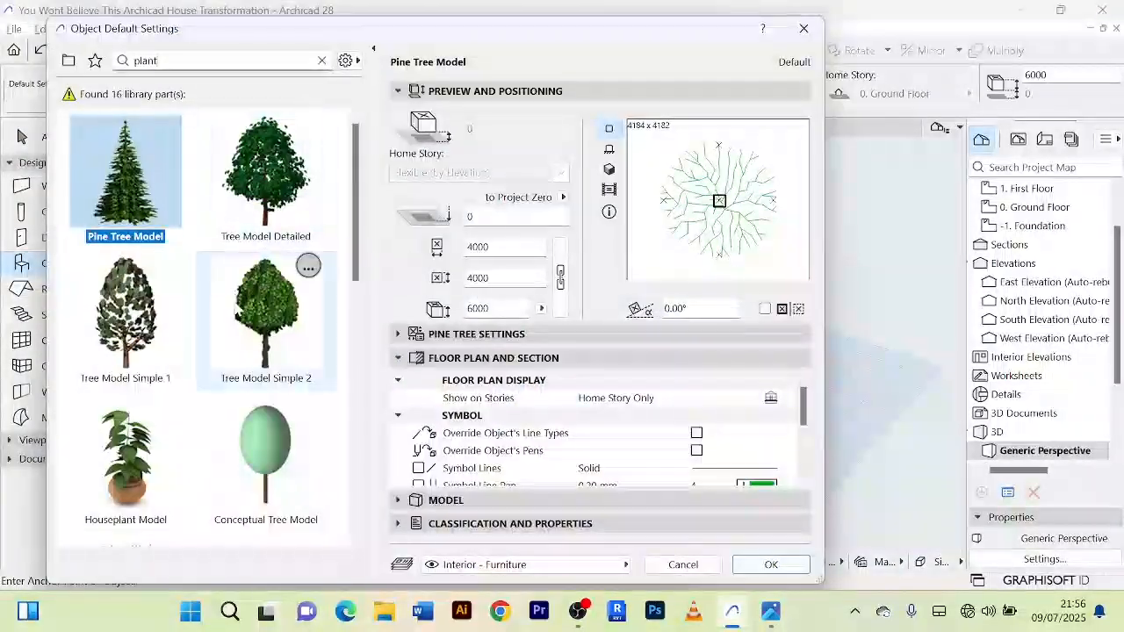
pyautogui.click(136, 470)
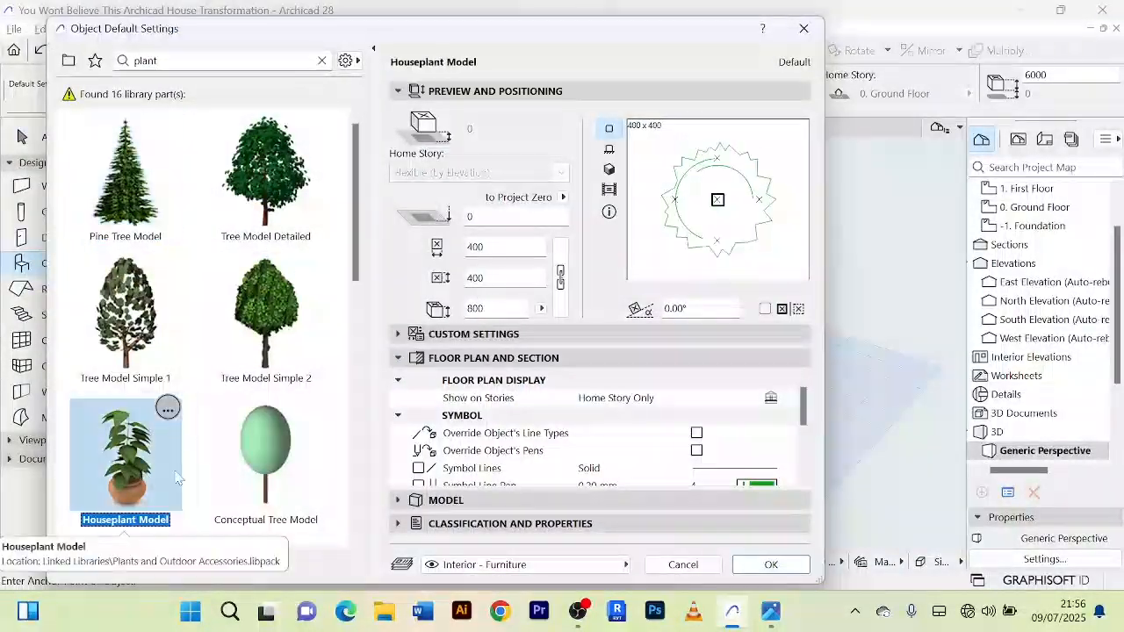
pyautogui.click(771, 564)
# Step: On the ground floor plan, place three Houseplant Models side by side in the patio's north-east corner against the house wall
pyautogui.scroll(10, 596, 338)
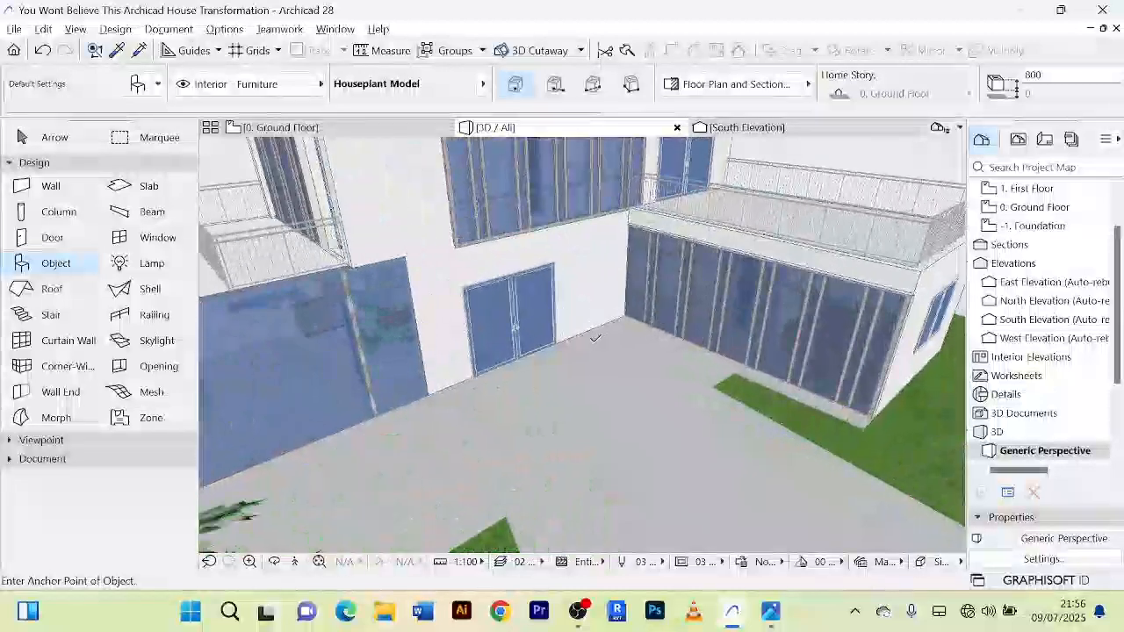
pyautogui.scroll(2, 596, 339)
pyautogui.click(301, 129)
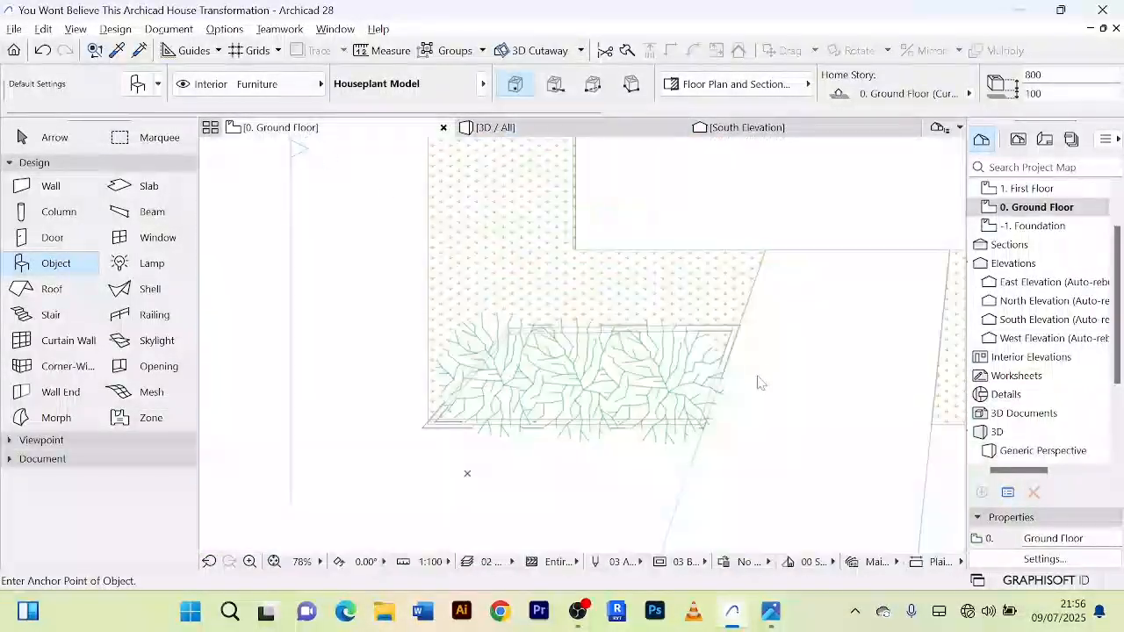
pyautogui.scroll(-5, 797, 287)
pyautogui.scroll(8, 722, 305)
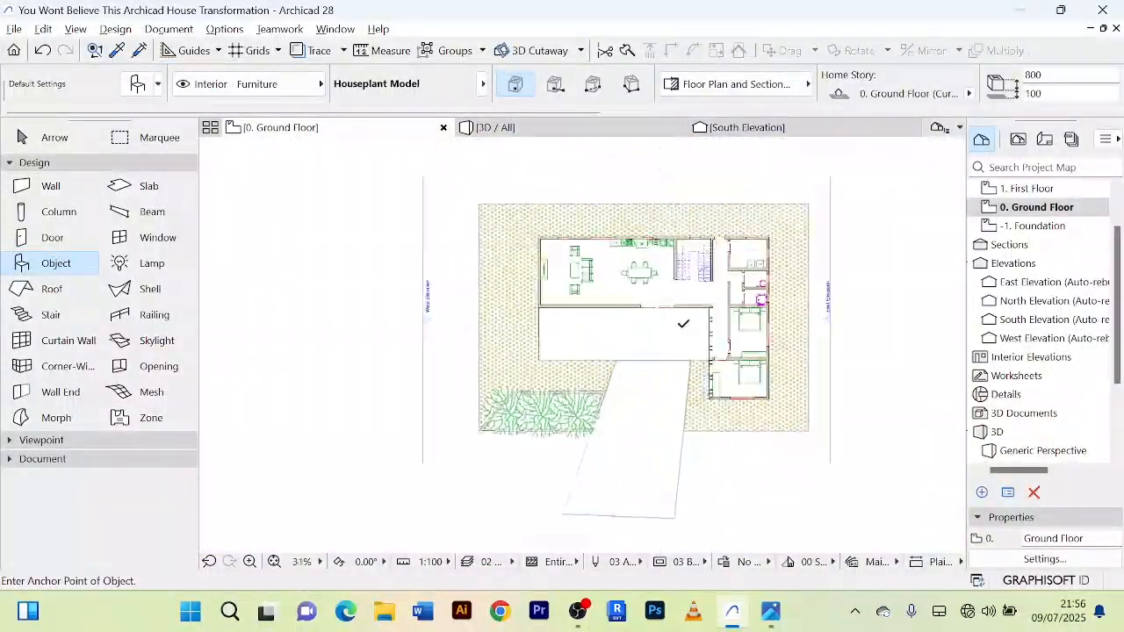
pyautogui.scroll(3, 722, 305)
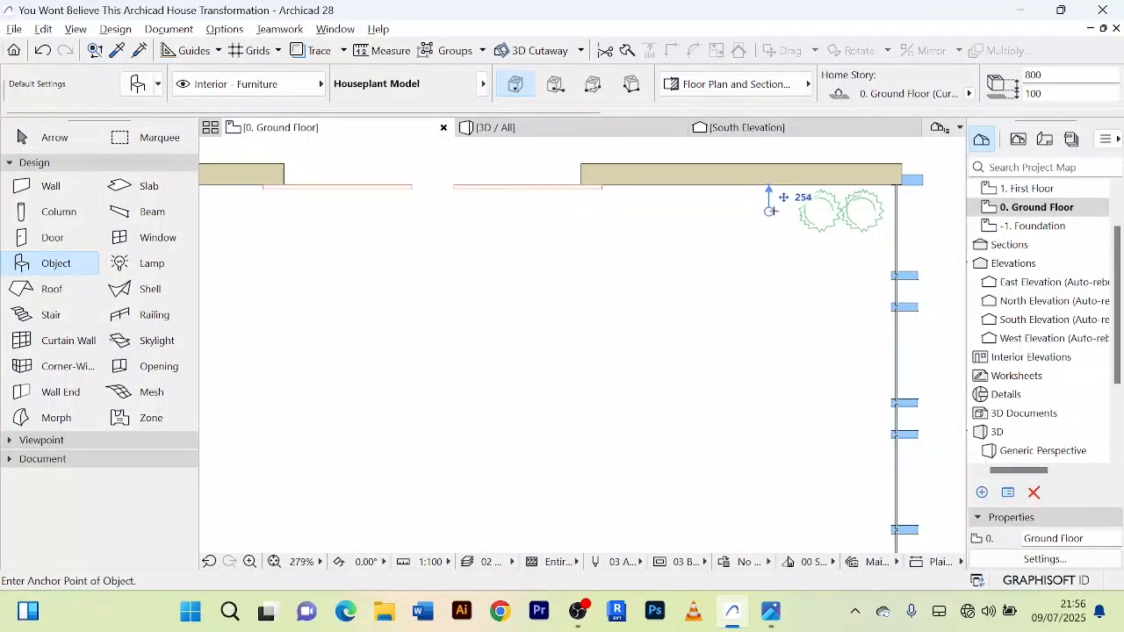
pyautogui.click(87, 141)
# Step: In 3D, select the three houseplants in the patio corner and set their base elevation to 0
pyautogui.click(496, 128)
pyautogui.keyDown('shift'); pyautogui.moveTo(743, 333); pyautogui.dragTo(617, 335, button='middle'); pyautogui.keyUp('shift')
pyautogui.scroll(10, 617, 336)
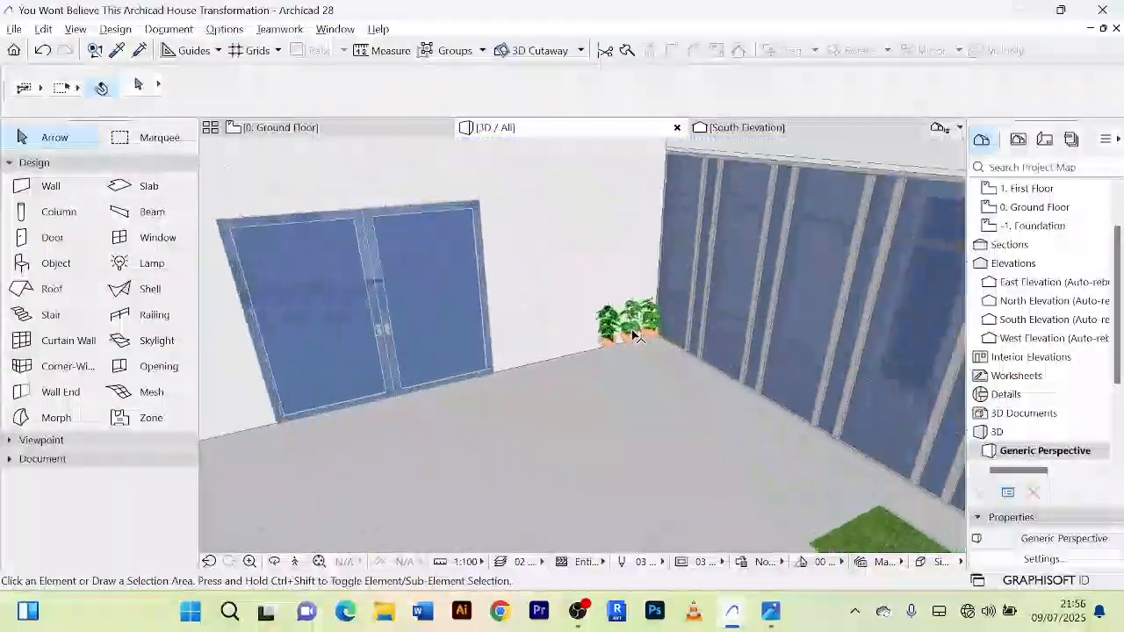
pyautogui.scroll(-5, 664, 332)
pyautogui.keyDown('shift'); pyautogui.moveTo(614, 314); pyautogui.dragTo(534, 271, button='middle'); pyautogui.keyUp('shift')
pyautogui.scroll(2, 637, 360)
pyautogui.scroll(5, 607, 367)
pyautogui.scroll(-5, 581, 366)
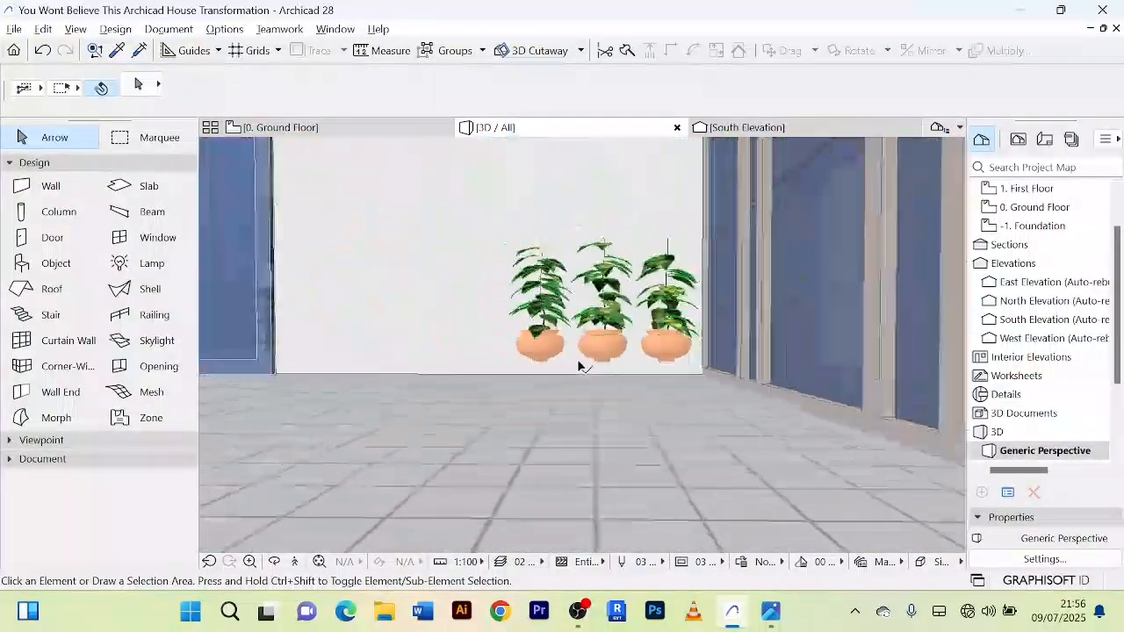
pyautogui.click(563, 354)
pyautogui.scroll(1, 562, 354)
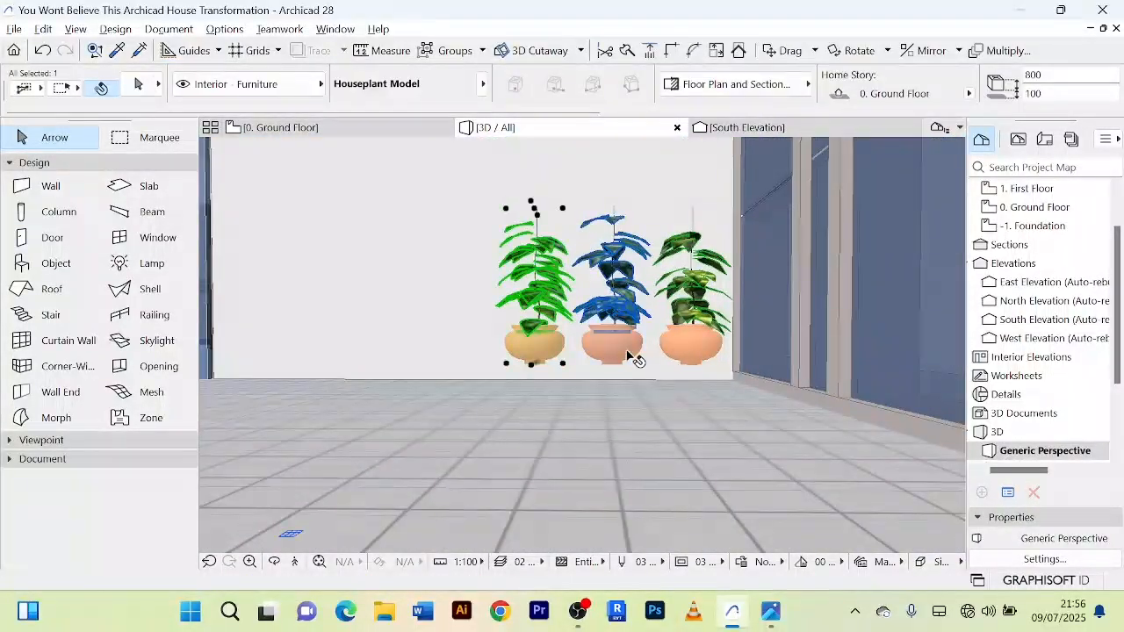
pyautogui.keyDown('shift'); pyautogui.click(629, 355); pyautogui.keyUp('shift')
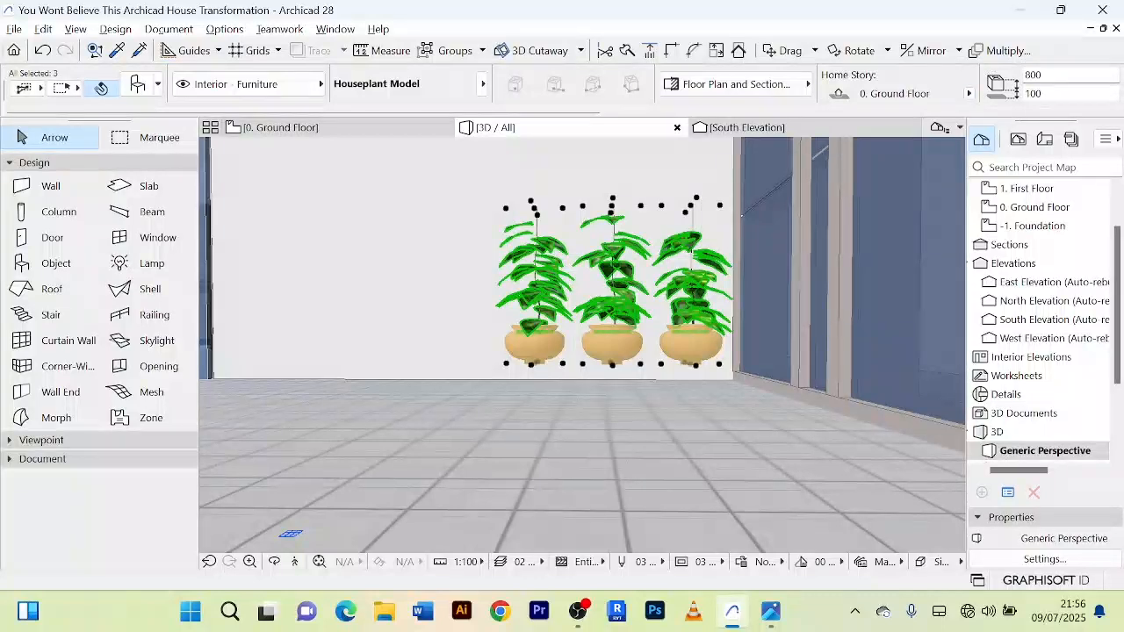
pyautogui.click(1023, 93)
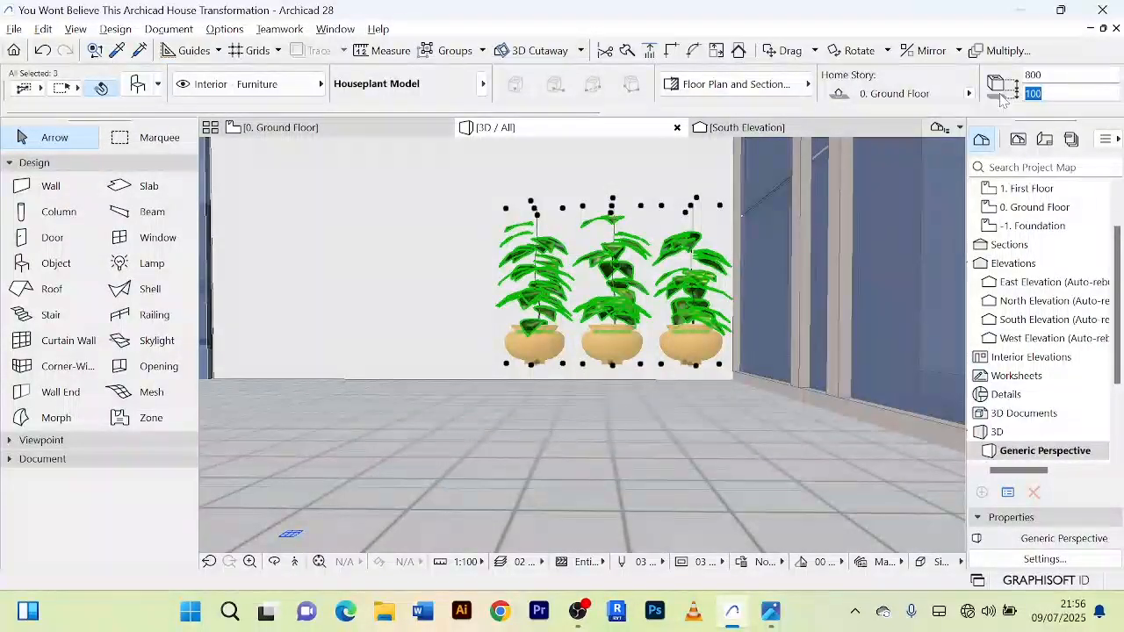
pyautogui.write('0')
pyautogui.press('Return')
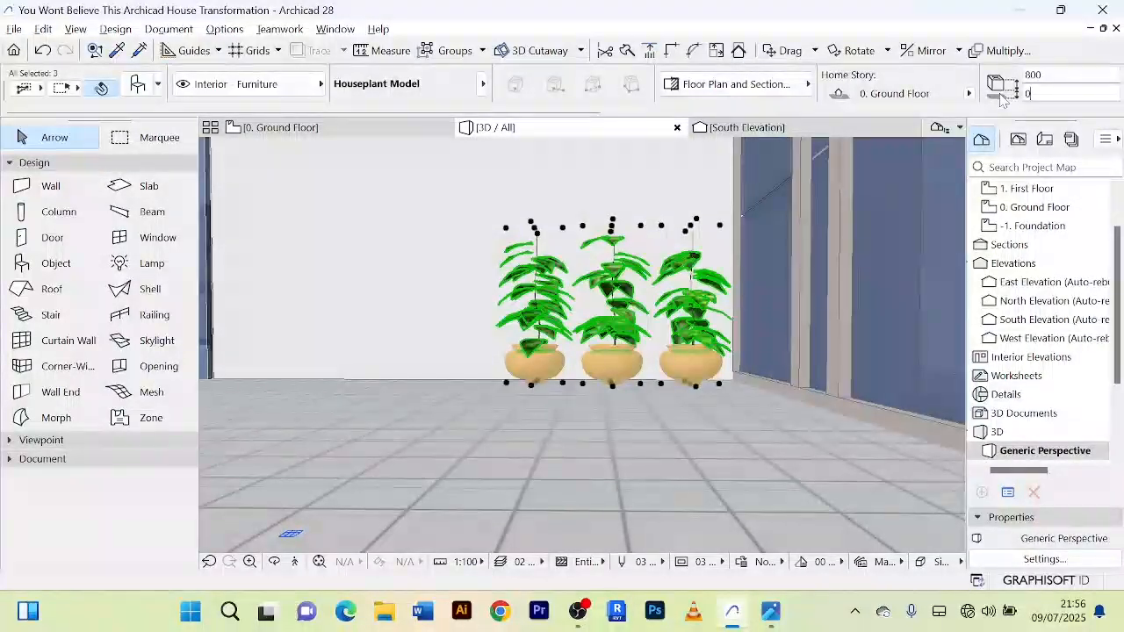
# Step: Examine the potted plants on the patio and compare the whole house with the reference rendering
pyautogui.scroll(2, 650, 313)
pyautogui.scroll(-5, 648, 316)
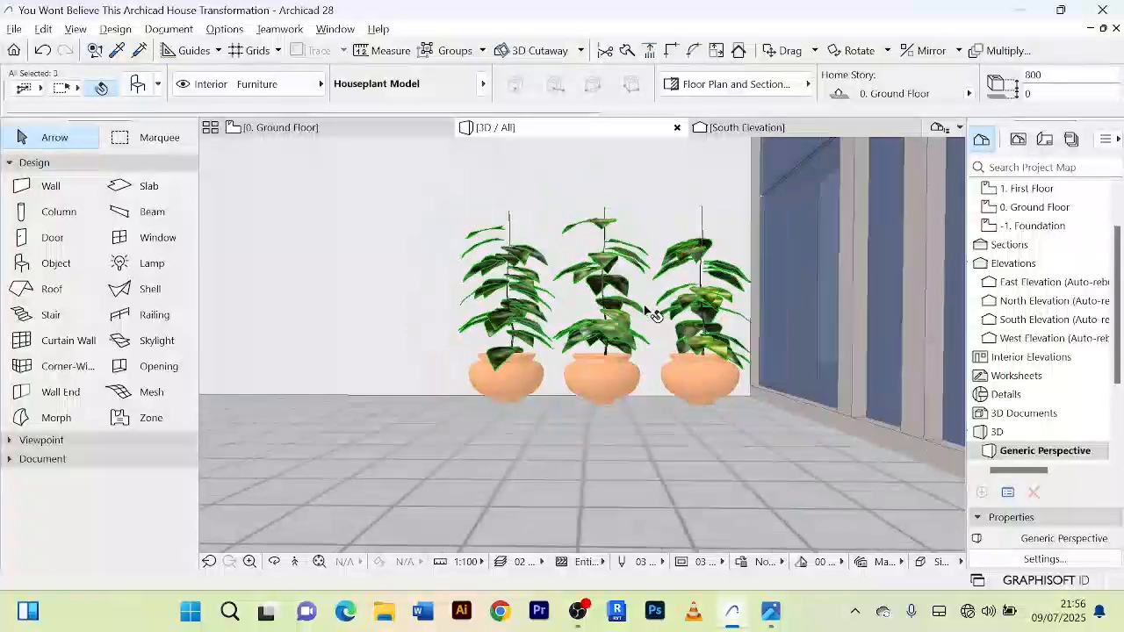
pyautogui.scroll(-2, 648, 351)
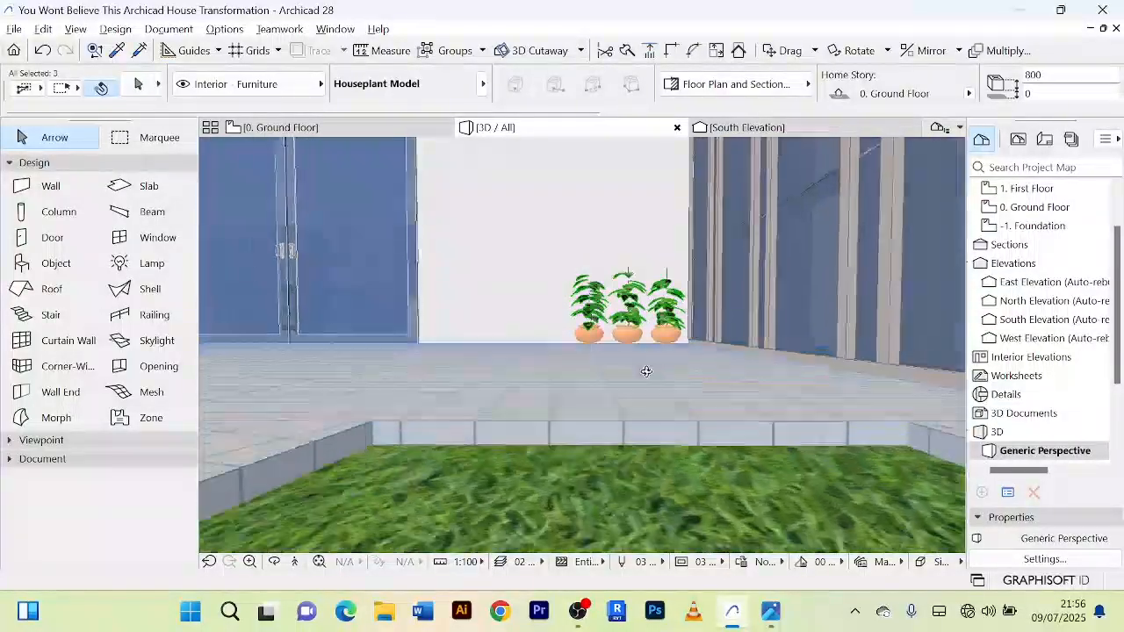
pyautogui.keyDown('shift'); pyautogui.moveTo(641, 372); pyautogui.dragTo(746, 360, button='middle'); pyautogui.keyUp('shift')
pyautogui.scroll(-10, 728, 359)
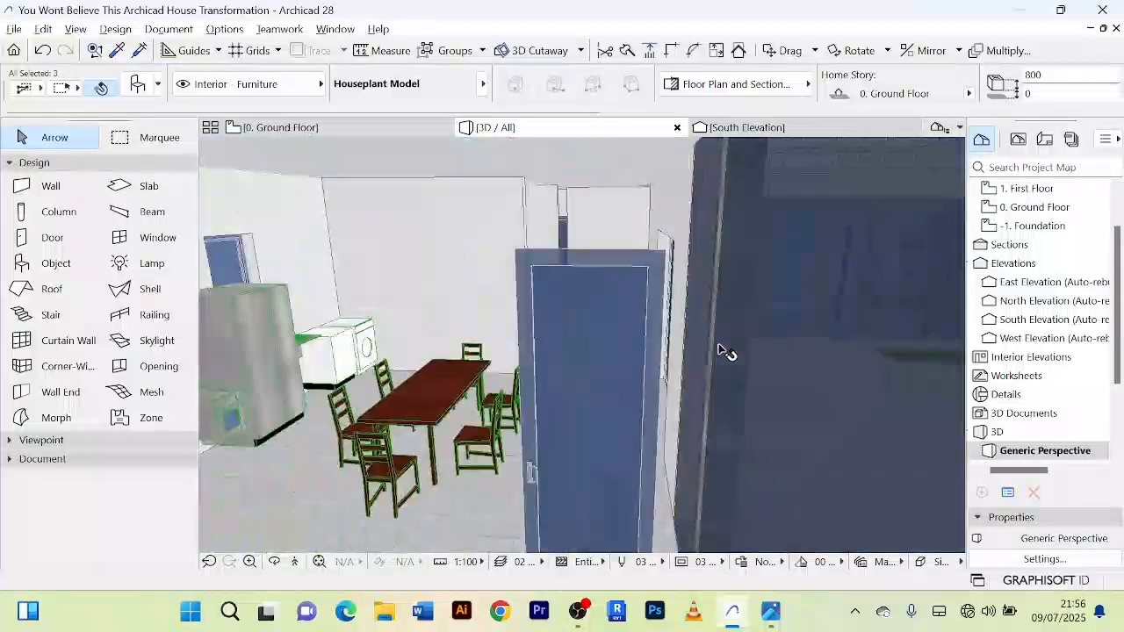
pyautogui.scroll(-5, 718, 343)
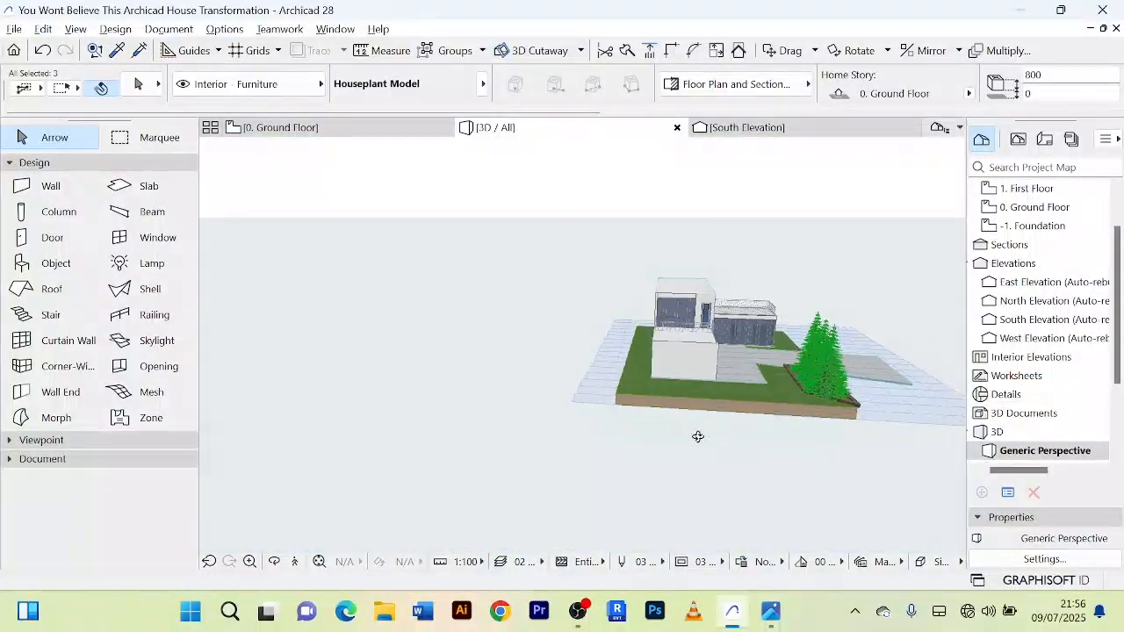
pyautogui.keyDown('shift'); pyautogui.moveTo(697, 439); pyautogui.dragTo(751, 353, button='middle'); pyautogui.keyUp('shift')
pyautogui.scroll(2, 856, 403)
pyautogui.scroll(2, 785, 349)
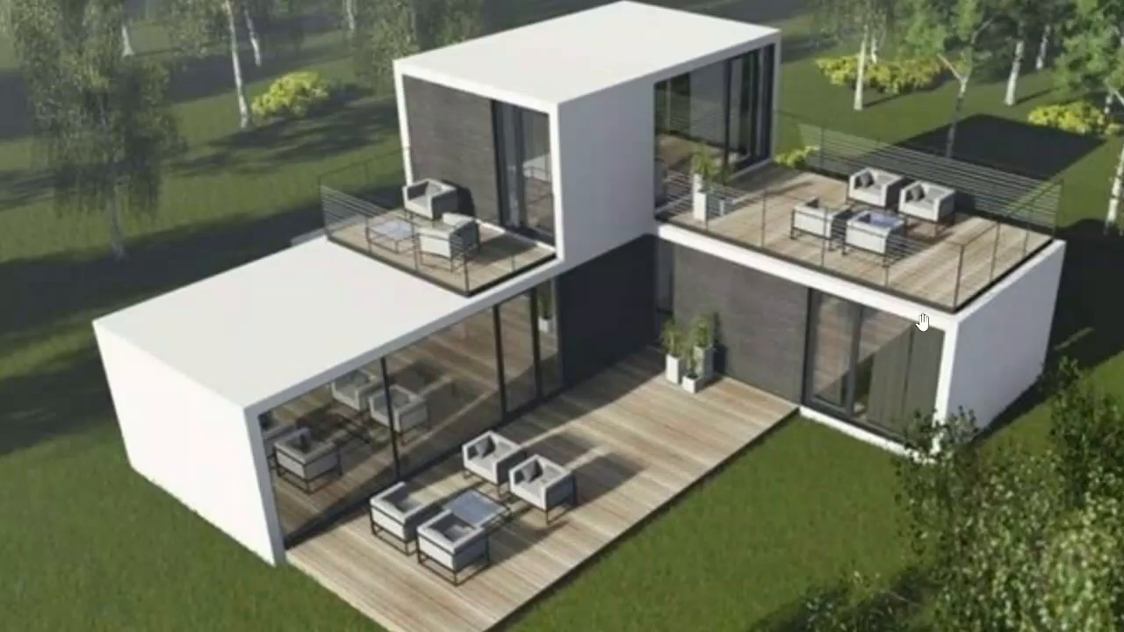
pyautogui.hotkey('alt', 'Tab')
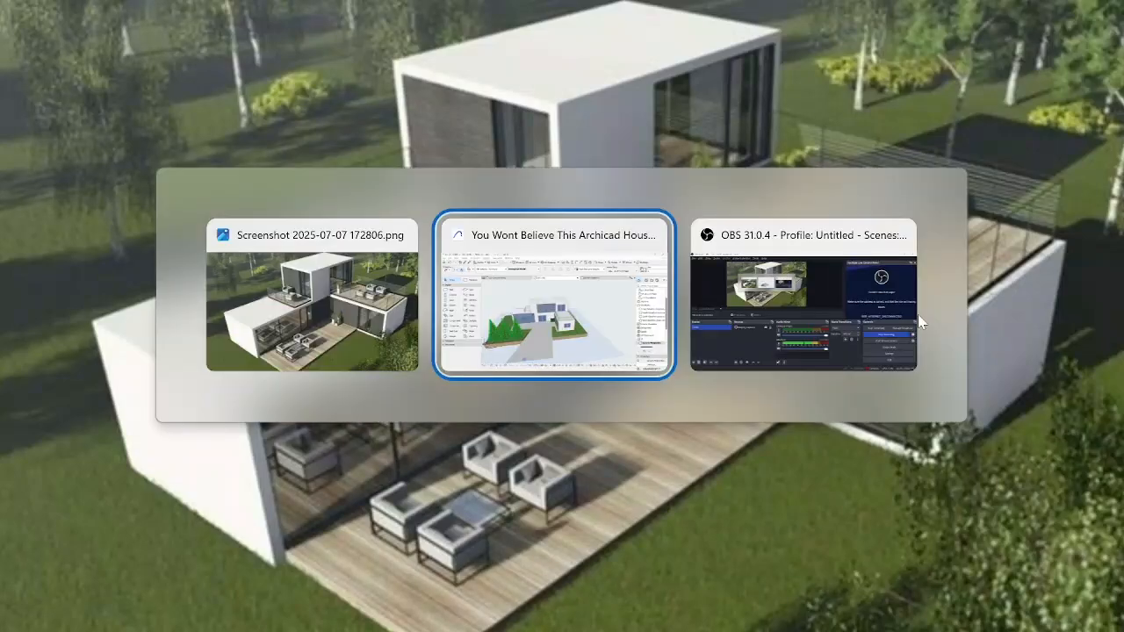
pyautogui.keyDown('shift'); pyautogui.moveTo(696, 306); pyautogui.dragTo(755, 261, button='middle'); pyautogui.keyUp('shift')
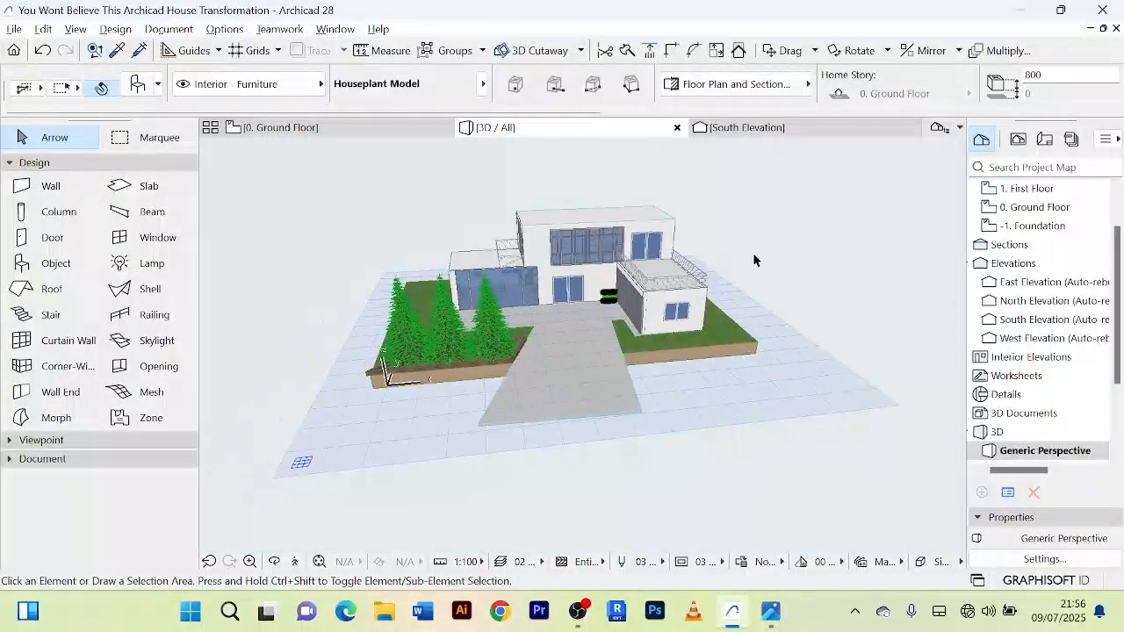
# Step: Select the narrow wall strip above the first-floor curtain wall and bring its height settings into view
pyautogui.click(755, 261)
pyautogui.scroll(5, 629, 267)
pyautogui.keyDown('shift'); pyautogui.moveTo(621, 205); pyautogui.dragTo(657, 248, button='middle'); pyautogui.keyUp('shift')
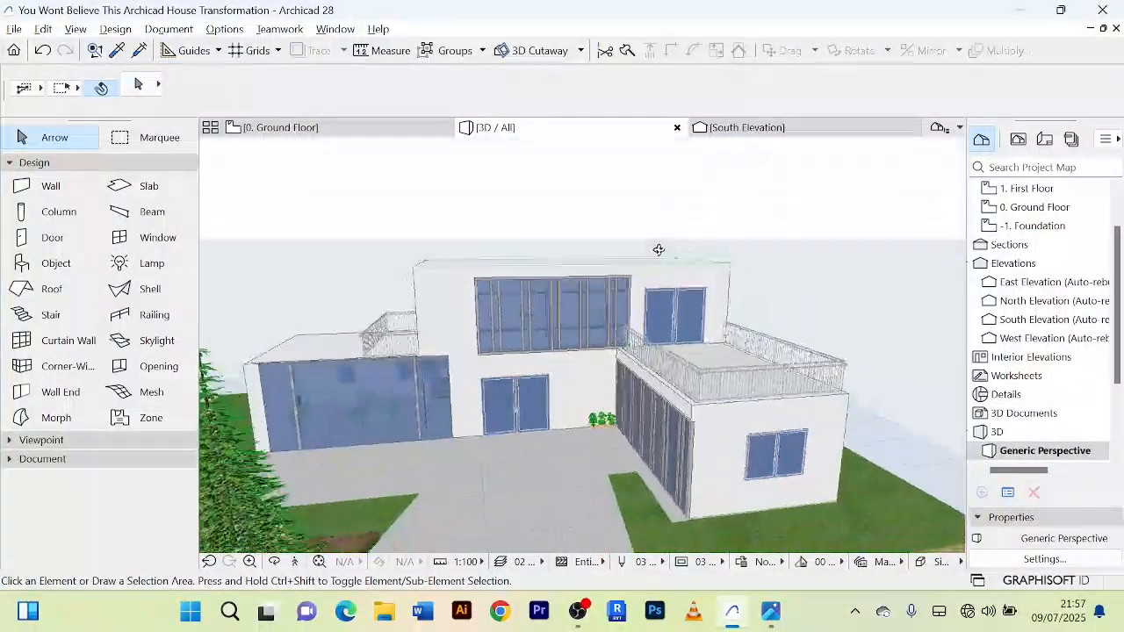
pyautogui.scroll(3, 554, 281)
pyautogui.click(580, 275)
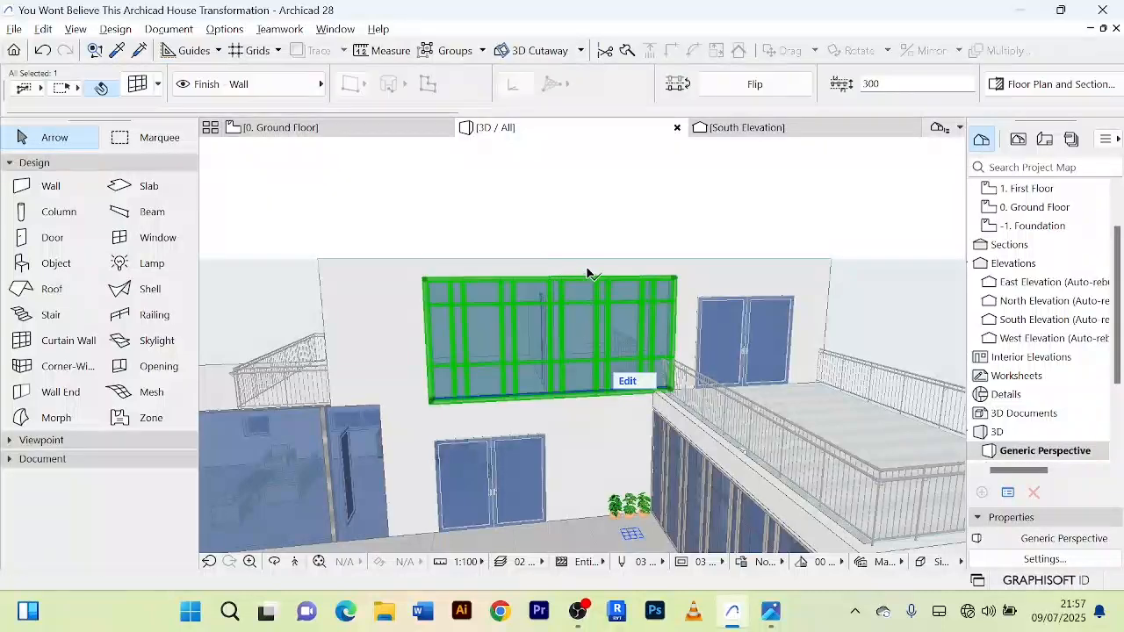
pyautogui.click(643, 261)
pyautogui.scroll(3, 644, 261)
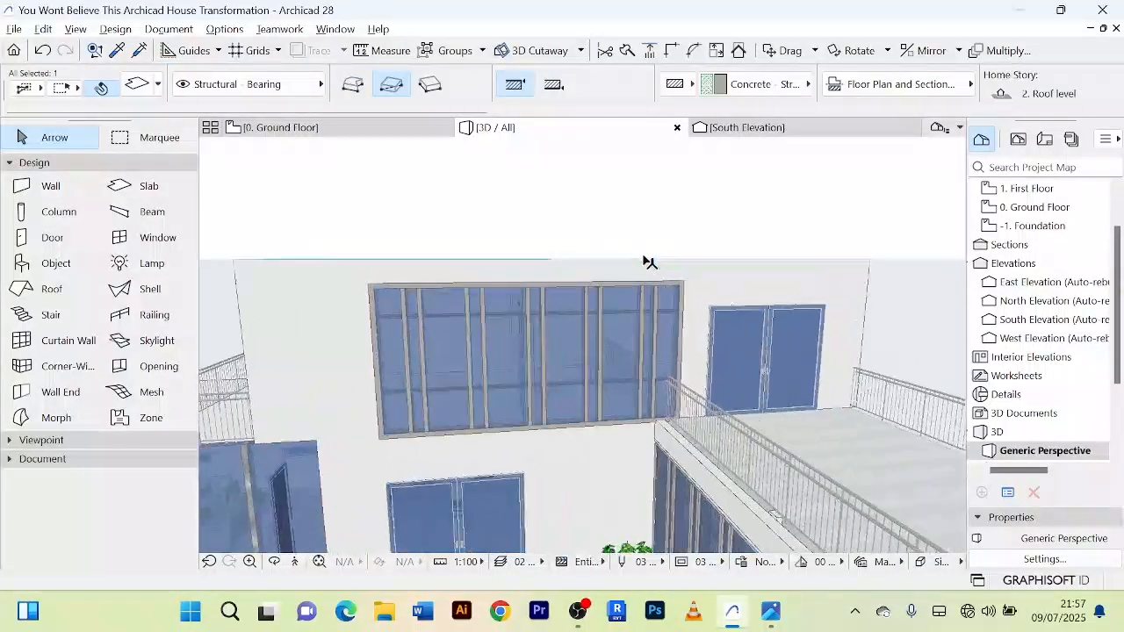
pyautogui.scroll(1, 365, 288)
pyautogui.moveTo(367, 288); pyautogui.dragTo(449, 266, button='middle')
pyautogui.click(431, 272)
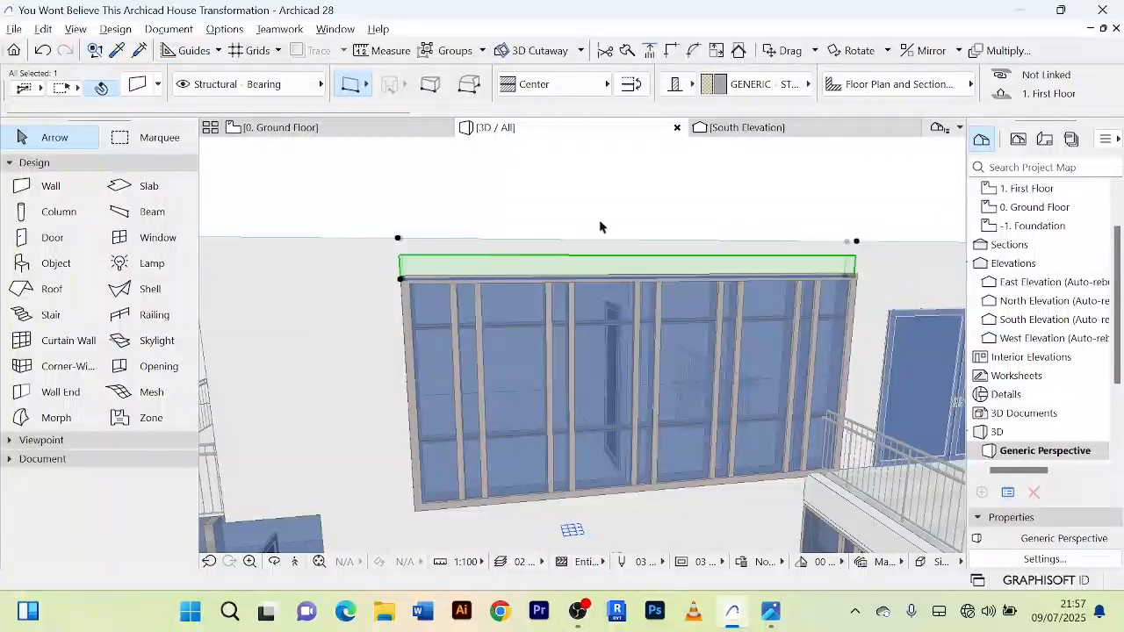
pyautogui.scroll(-3, 856, 99)
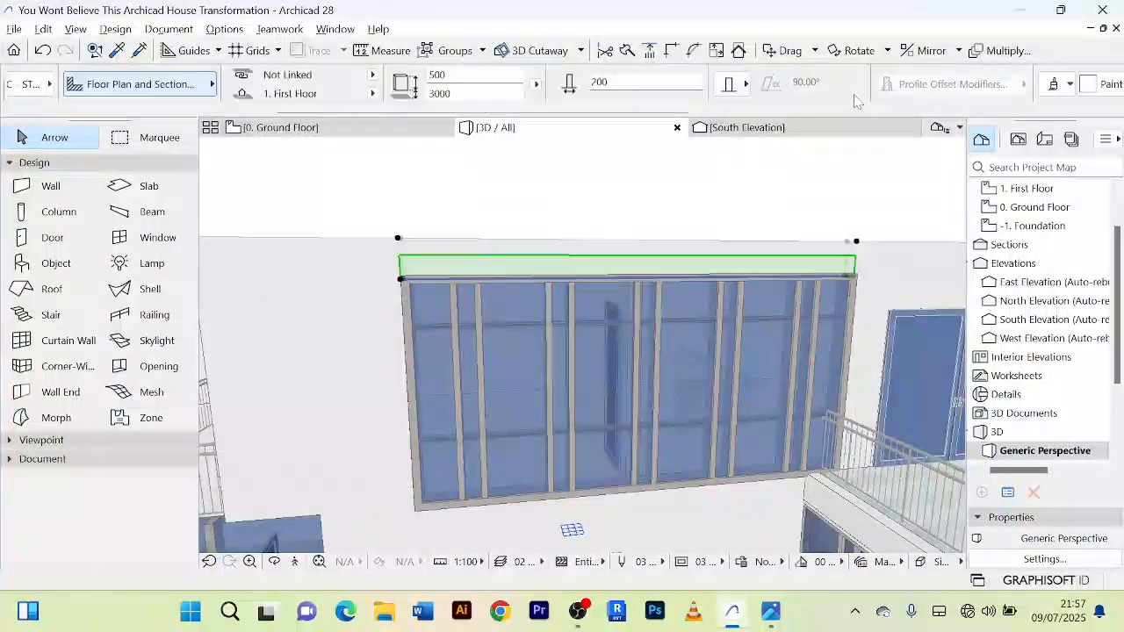
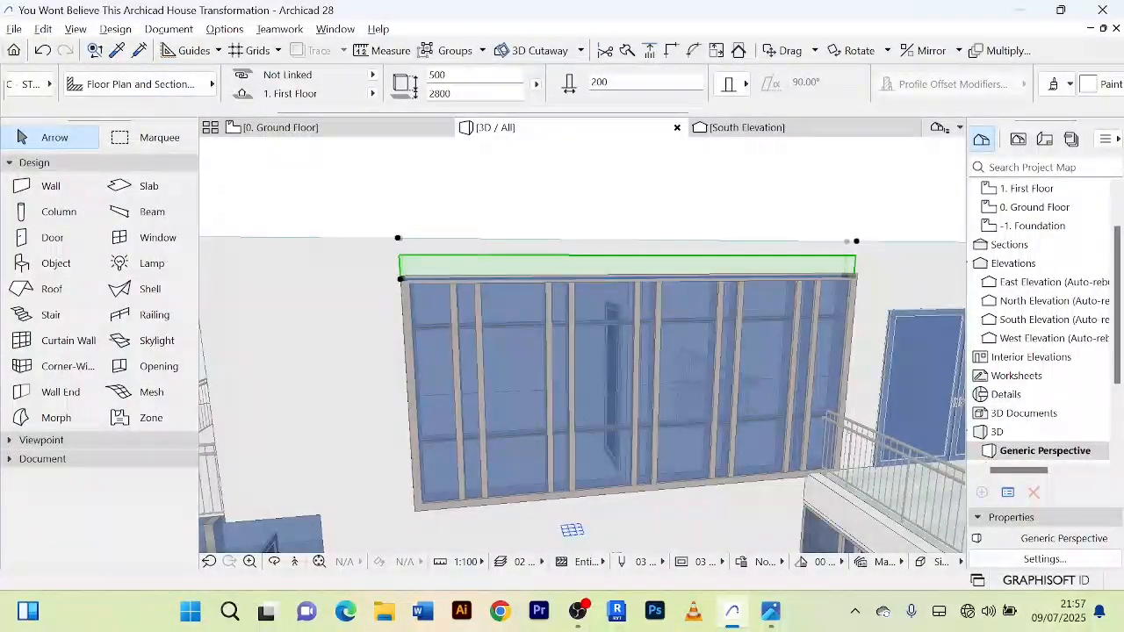
# Step: Undo the last change to the wall strip above the first-floor front curtain wall and clear the selection
pyautogui.scroll(1, 686, 337)
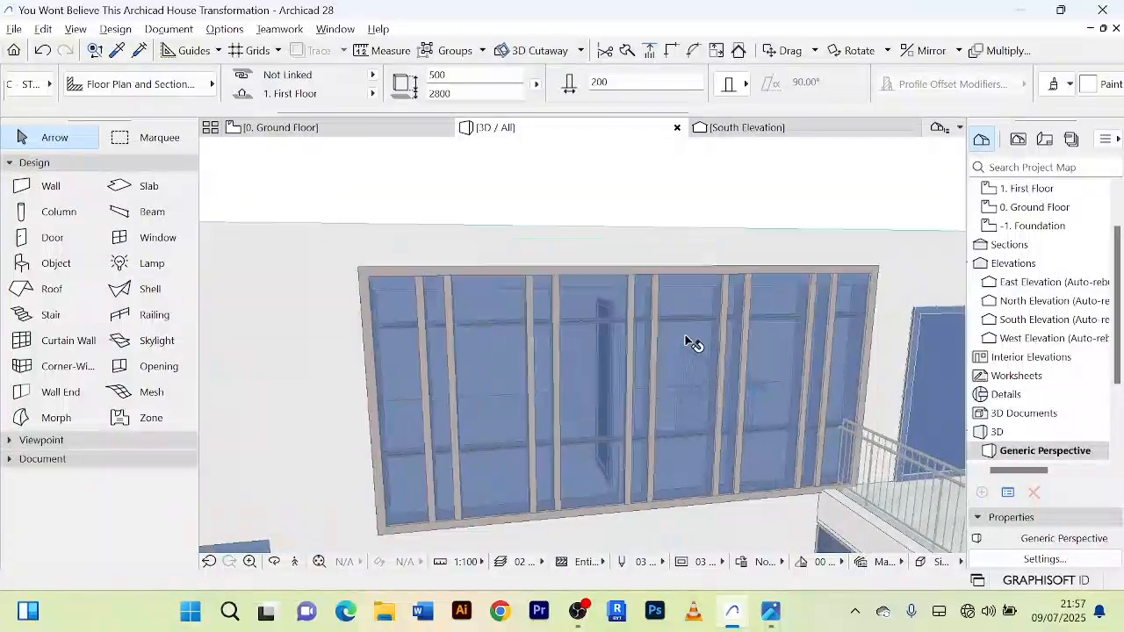
pyautogui.scroll(-1, 690, 344)
pyautogui.keyDown('shift'); pyautogui.moveTo(690, 341); pyautogui.dragTo(658, 301, button='middle'); pyautogui.keyUp('shift')
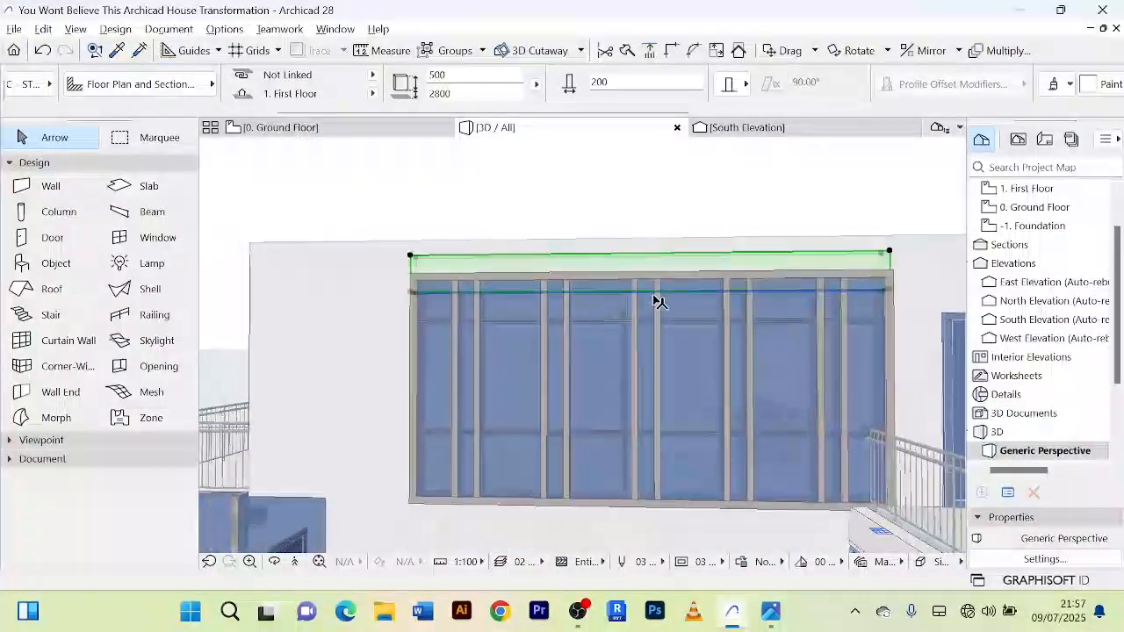
pyautogui.hotkey('ctrl', 'z')
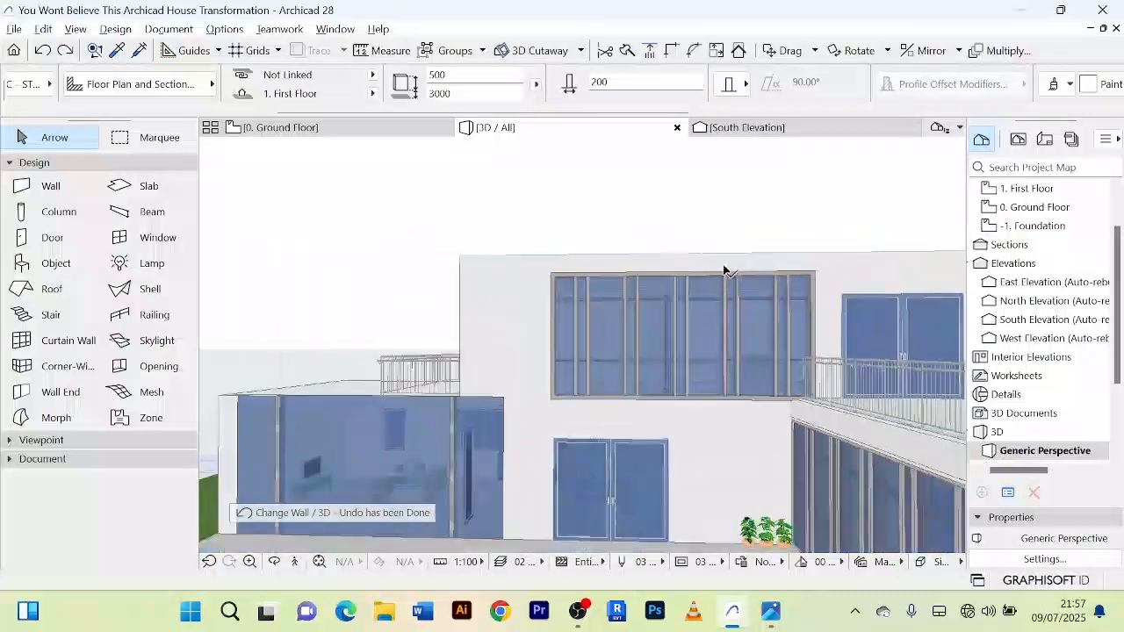
pyautogui.scroll(-10, 682, 454)
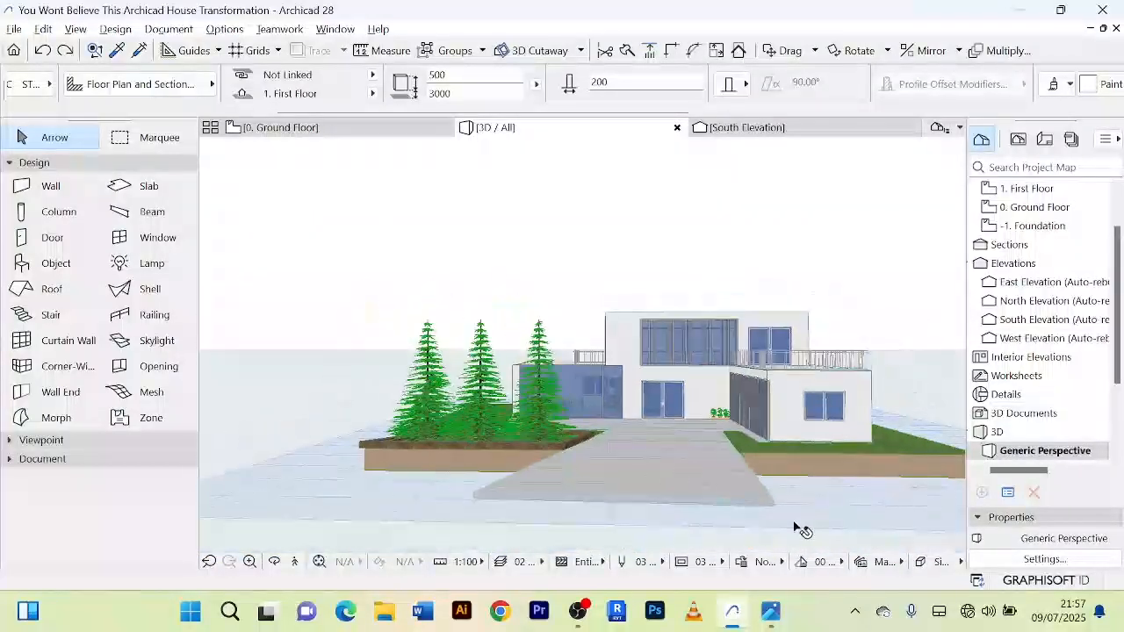
pyautogui.press('Escape')
# Step: Examine the whole house, its flat roofs and the surrounding site from elevated front viewpoints
pyautogui.scroll(-3, 819, 504)
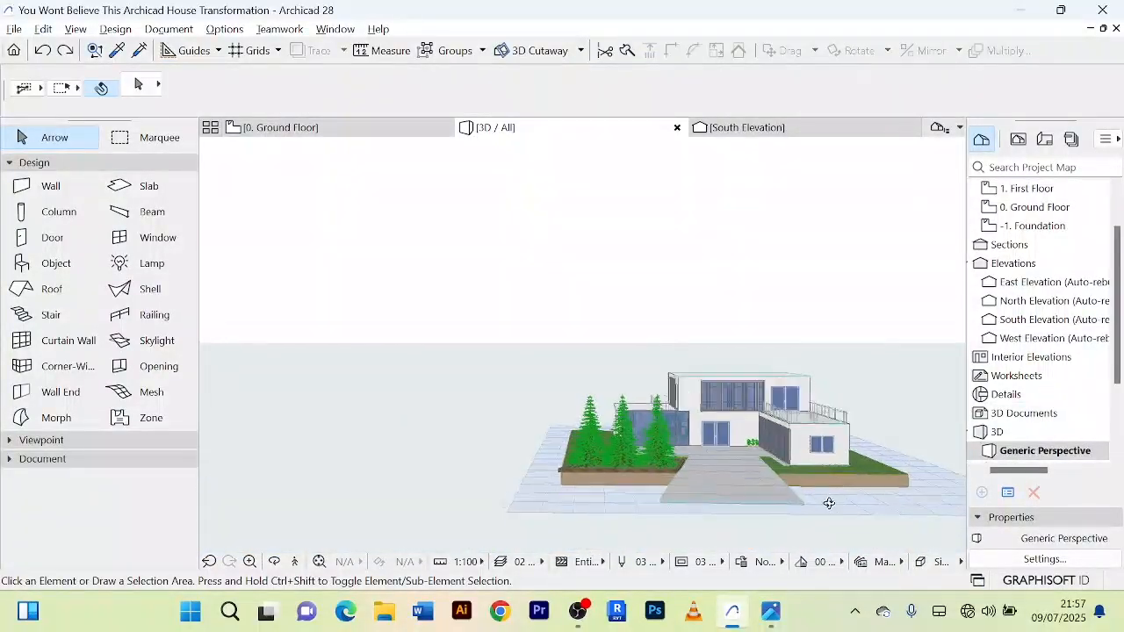
pyautogui.keyDown('shift'); pyautogui.moveTo(828, 503); pyautogui.dragTo(843, 532, button='middle'); pyautogui.keyUp('shift')
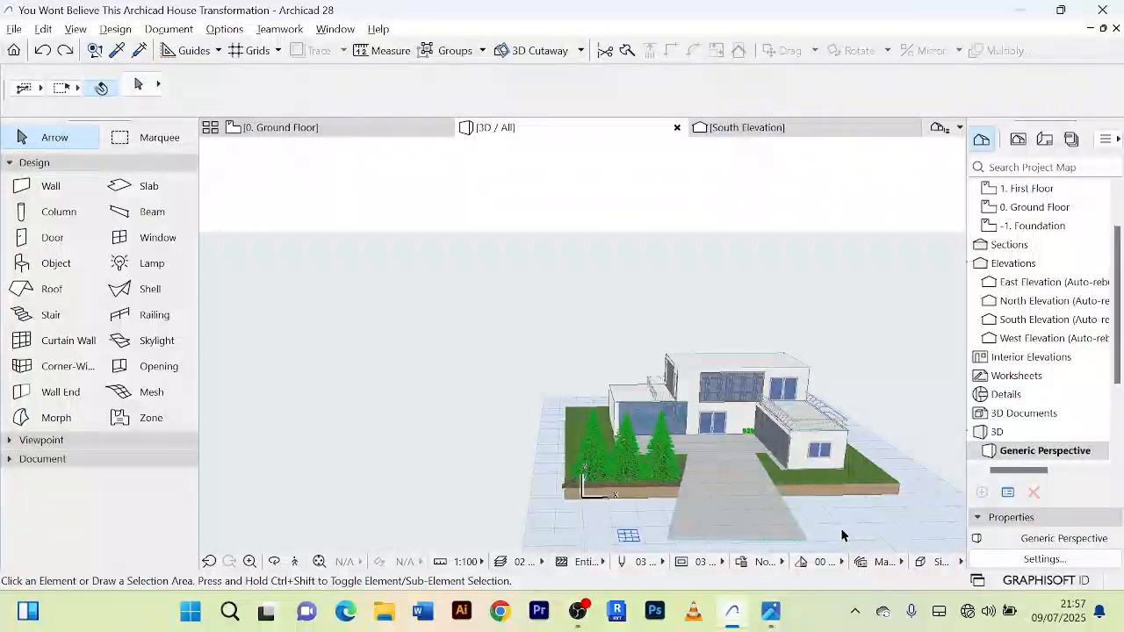
pyautogui.scroll(2, 843, 534)
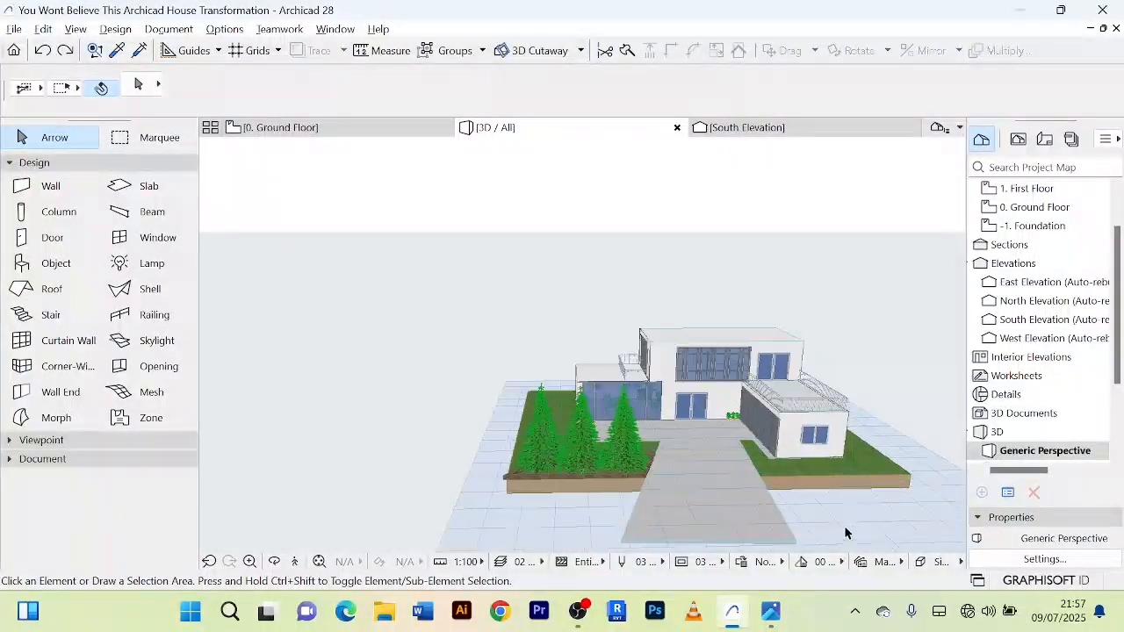
pyautogui.moveTo(845, 532); pyautogui.dragTo(820, 487, button='middle')
pyautogui.scroll(-4, 823, 412)
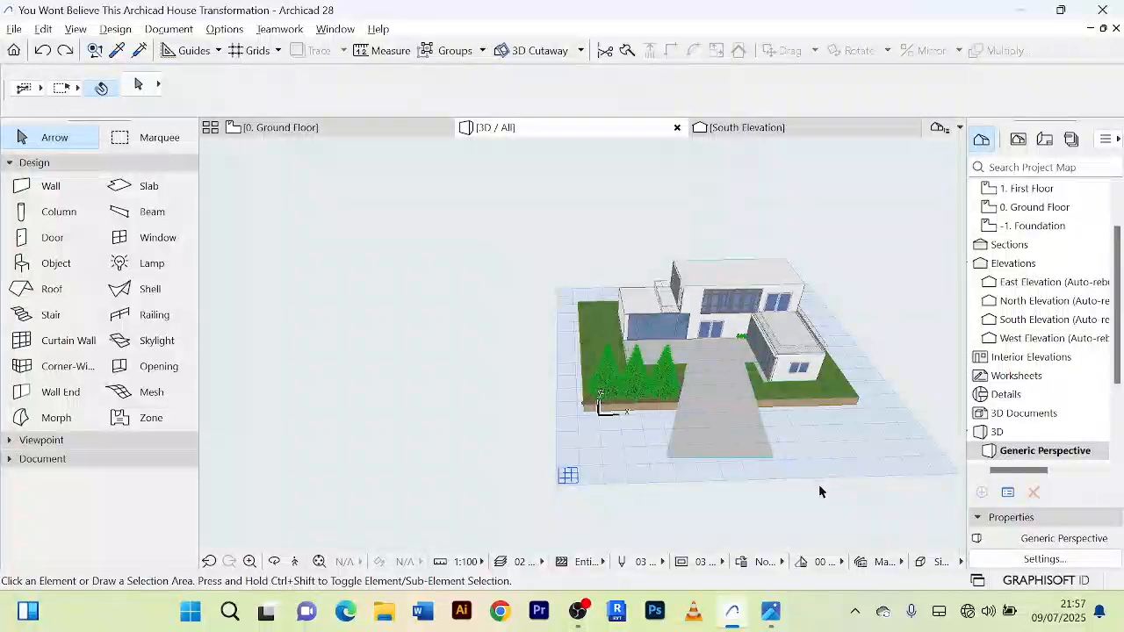
pyautogui.scroll(2, 830, 439)
pyautogui.scroll(-2, 827, 439)
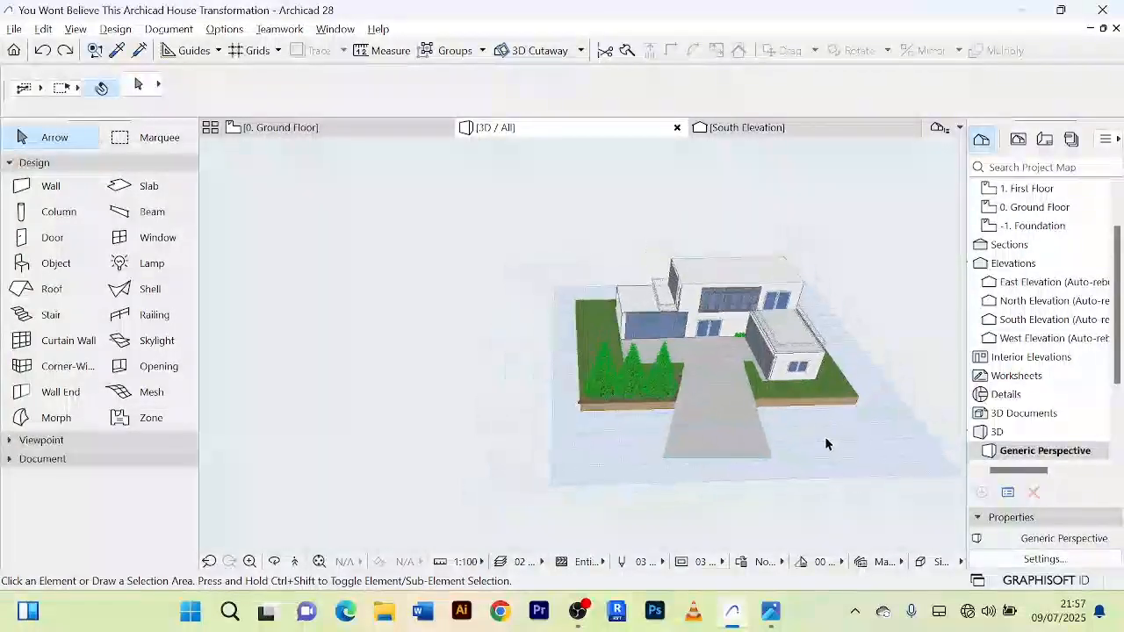
pyautogui.moveTo(825, 438); pyautogui.dragTo(784, 427, button='middle')
pyautogui.scroll(2, 662, 405)
pyautogui.scroll(-2, 717, 414)
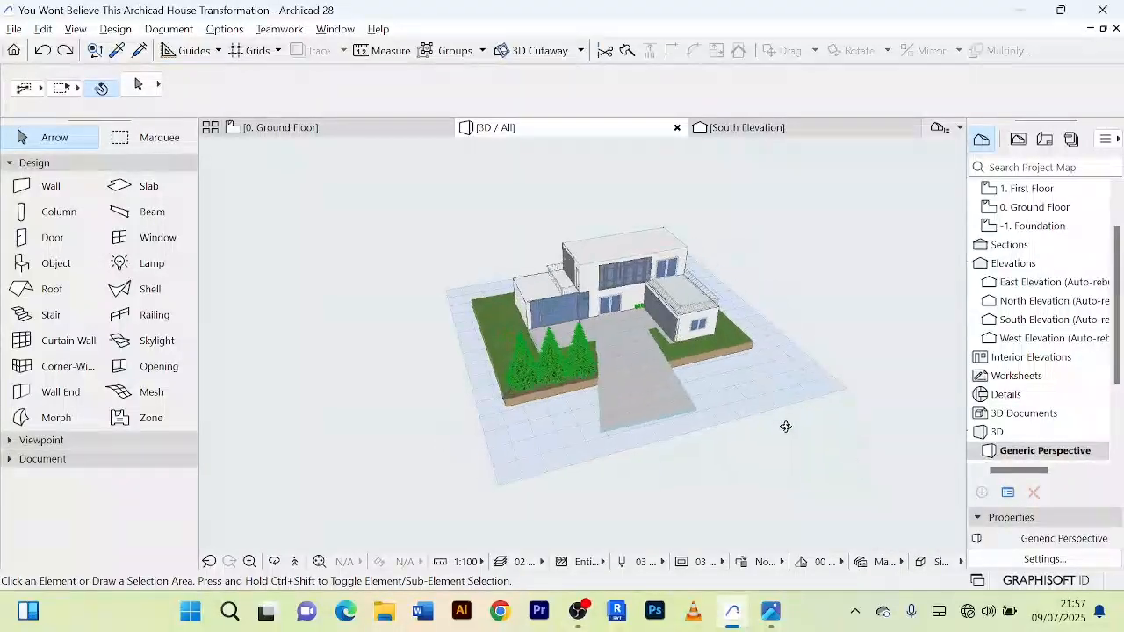
pyautogui.scroll(2, 667, 401)
pyautogui.scroll(2, 660, 398)
pyautogui.scroll(-2, 658, 401)
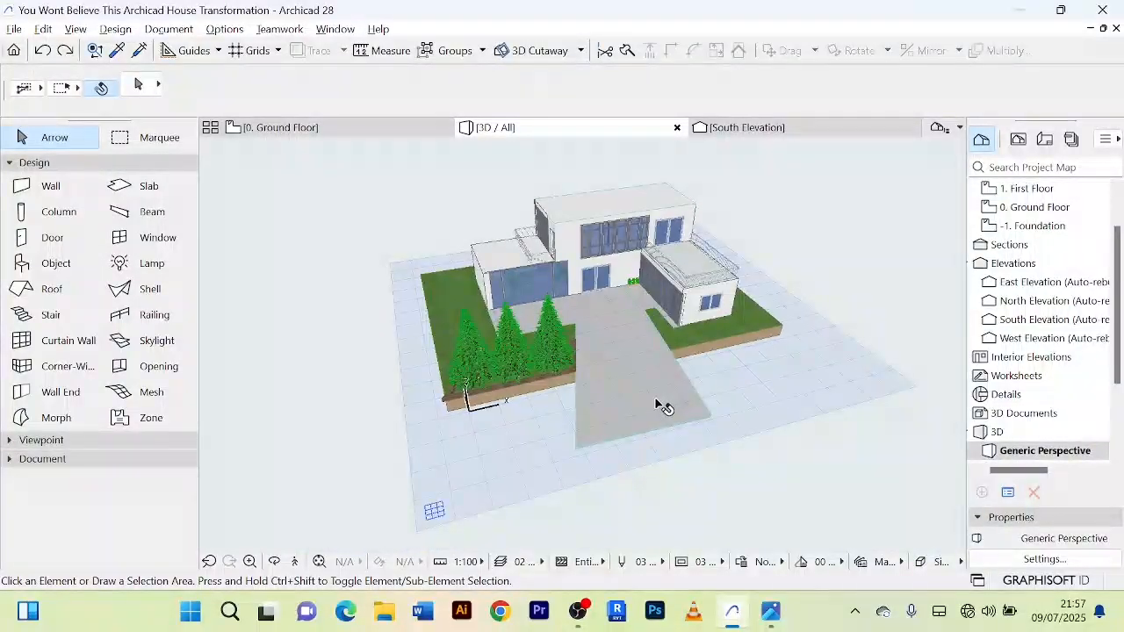
pyautogui.scroll(2, 661, 403)
pyautogui.keyDown('shift'); pyautogui.moveTo(654, 397); pyautogui.dragTo(671, 425, button='middle'); pyautogui.keyUp('shift')
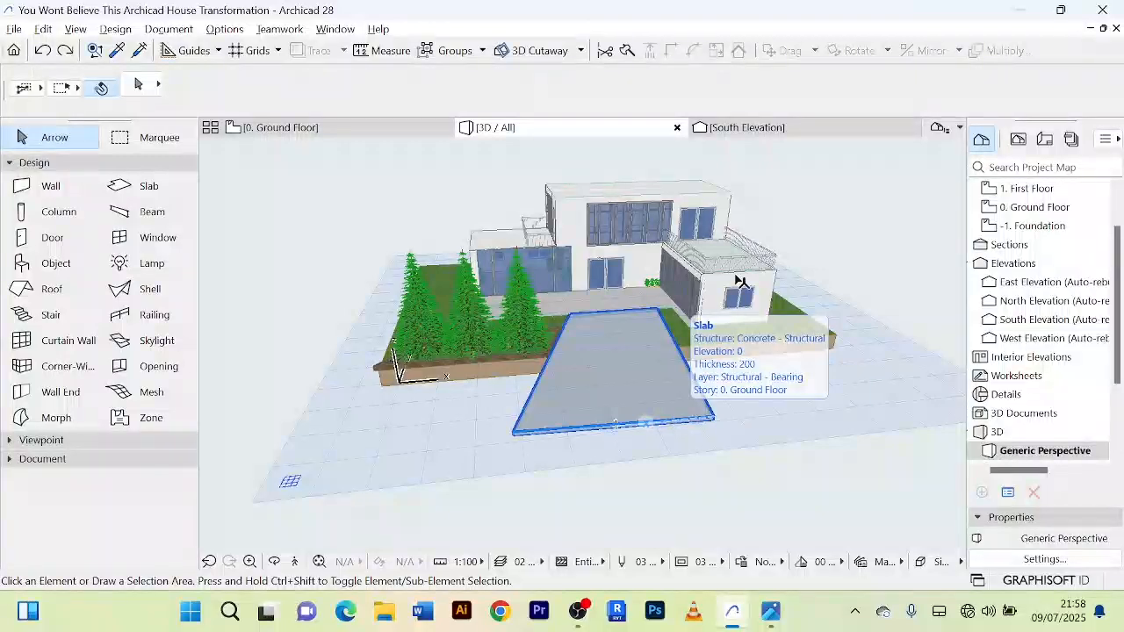
# Step: Examine the driveway slab and its junction with the paved forecourt in front of the house
pyautogui.scroll(5, 594, 316)
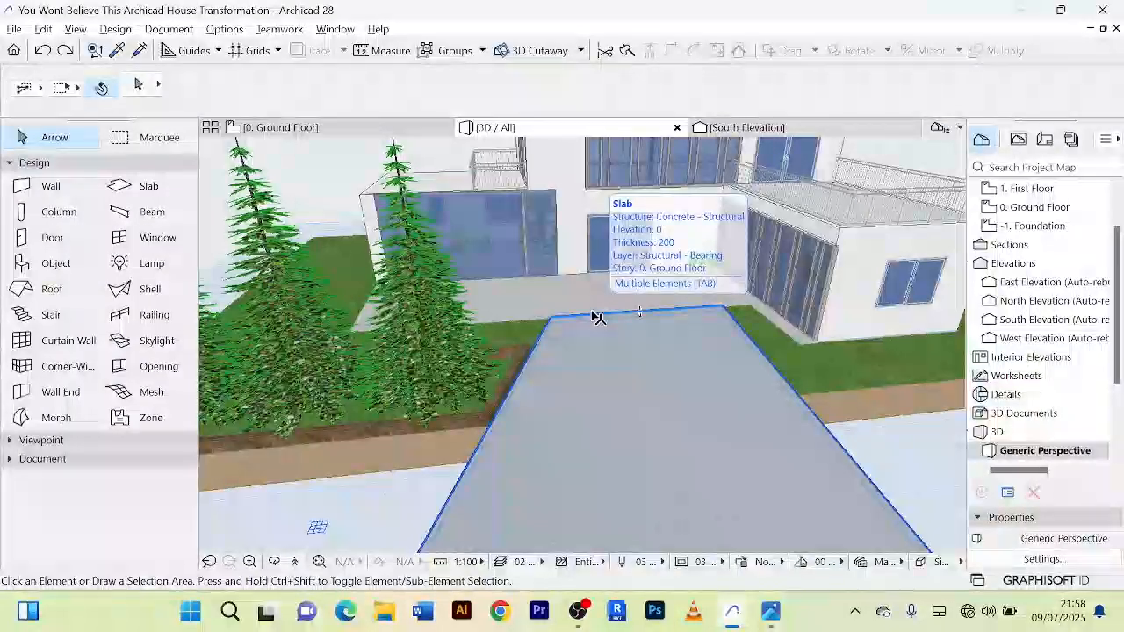
pyautogui.scroll(-5, 671, 447)
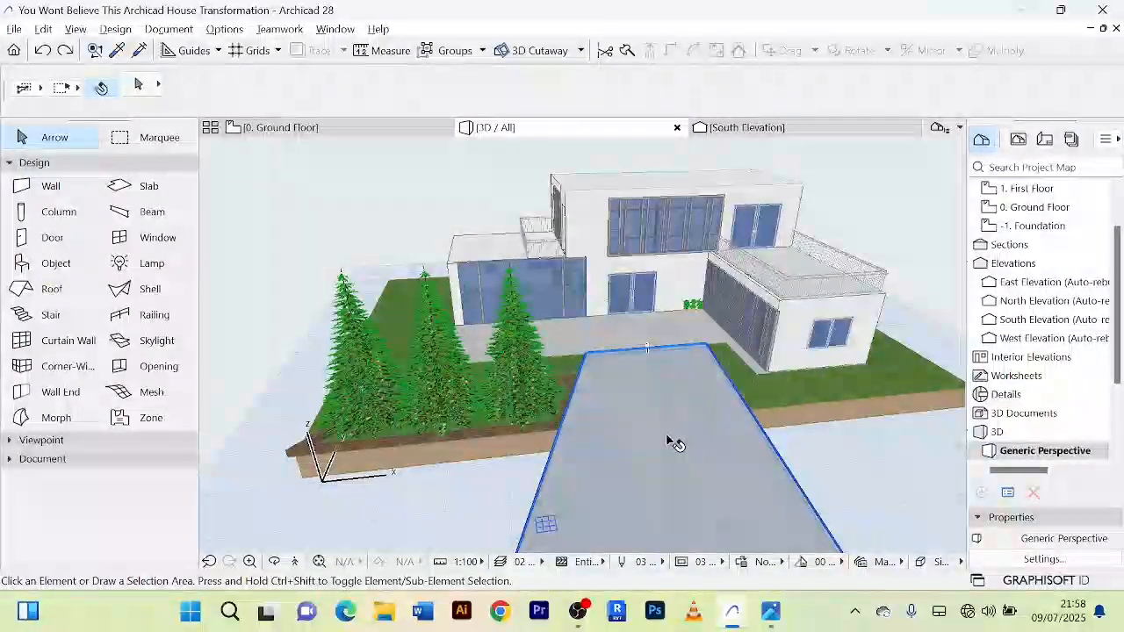
pyautogui.scroll(-2, 671, 443)
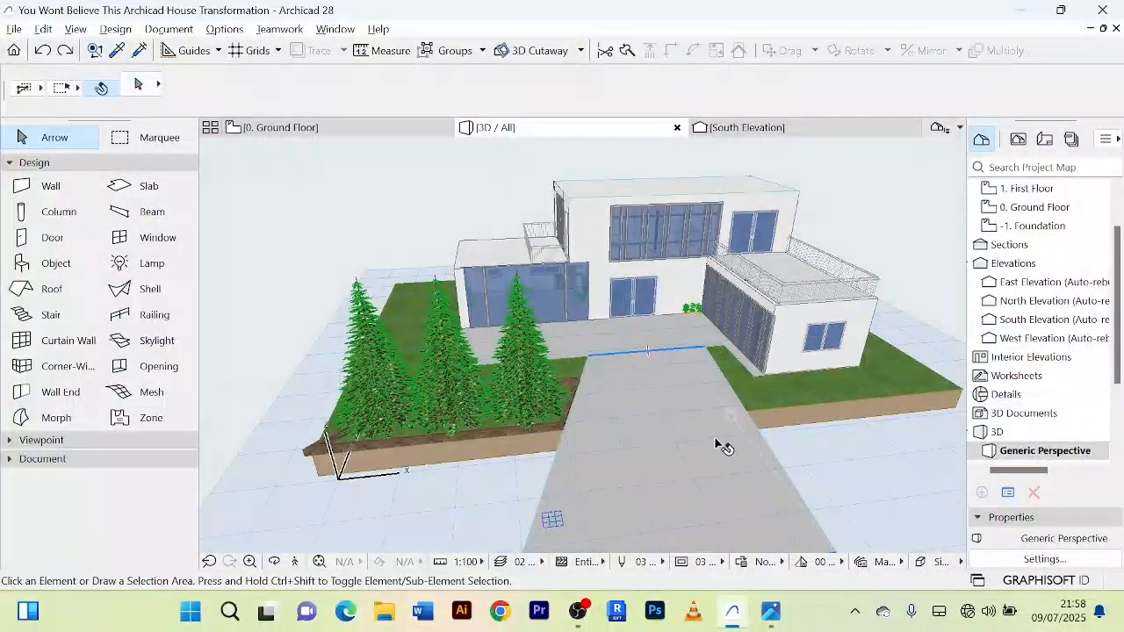
pyautogui.scroll(-2, 711, 441)
pyautogui.scroll(-2, 834, 457)
pyautogui.moveTo(834, 461); pyautogui.dragTo(682, 424, button='middle')
pyautogui.scroll(2, 682, 425)
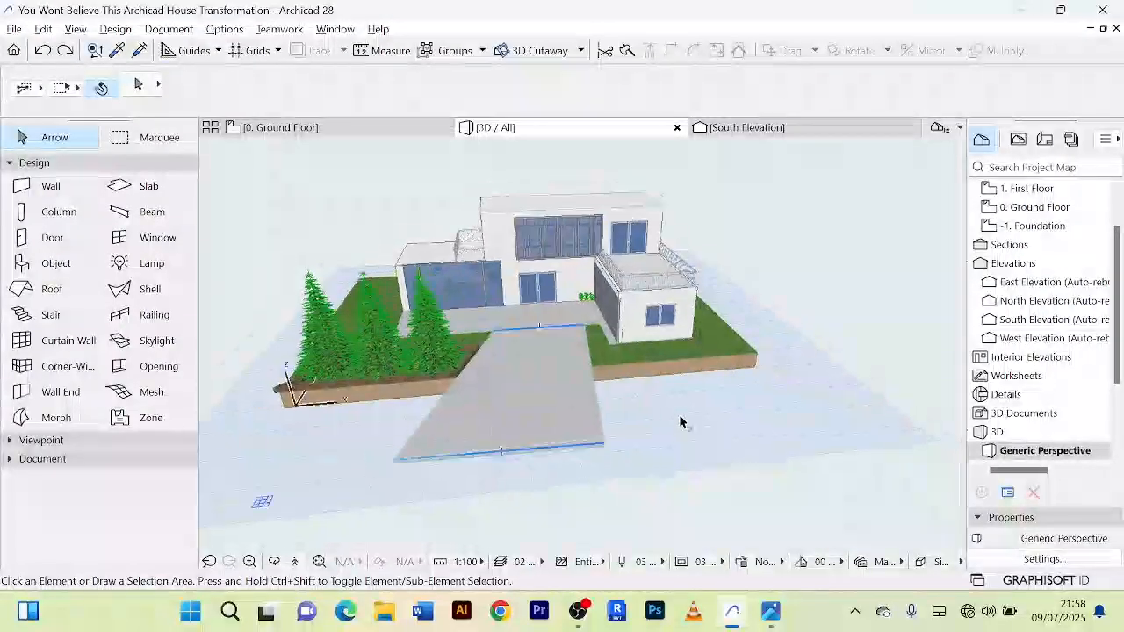
pyautogui.scroll(-2, 681, 423)
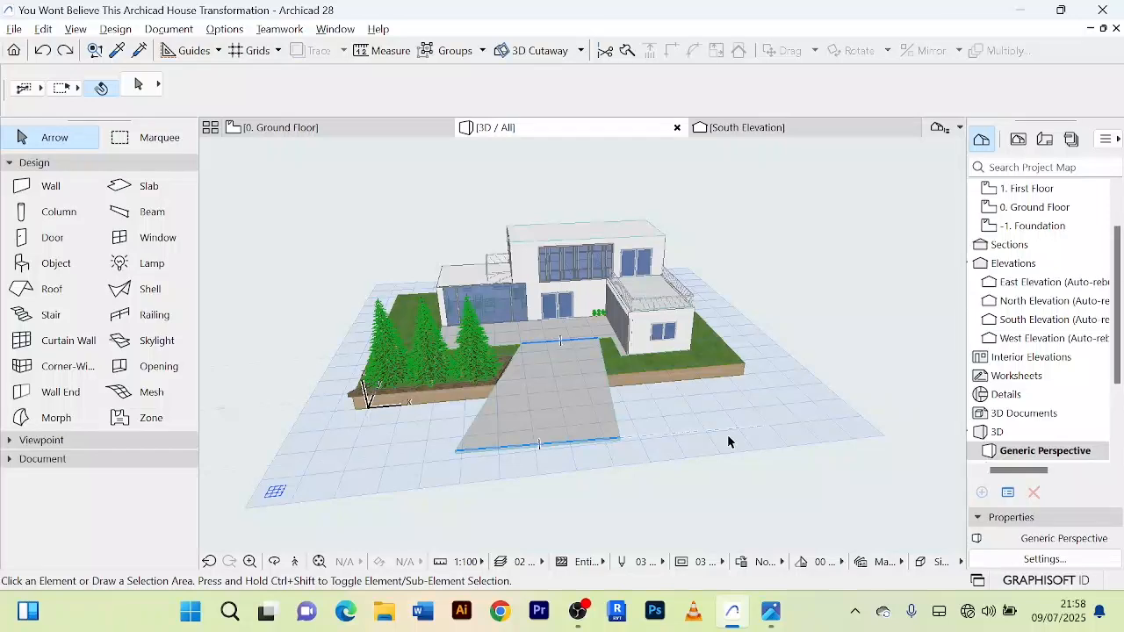
pyautogui.scroll(2, 728, 435)
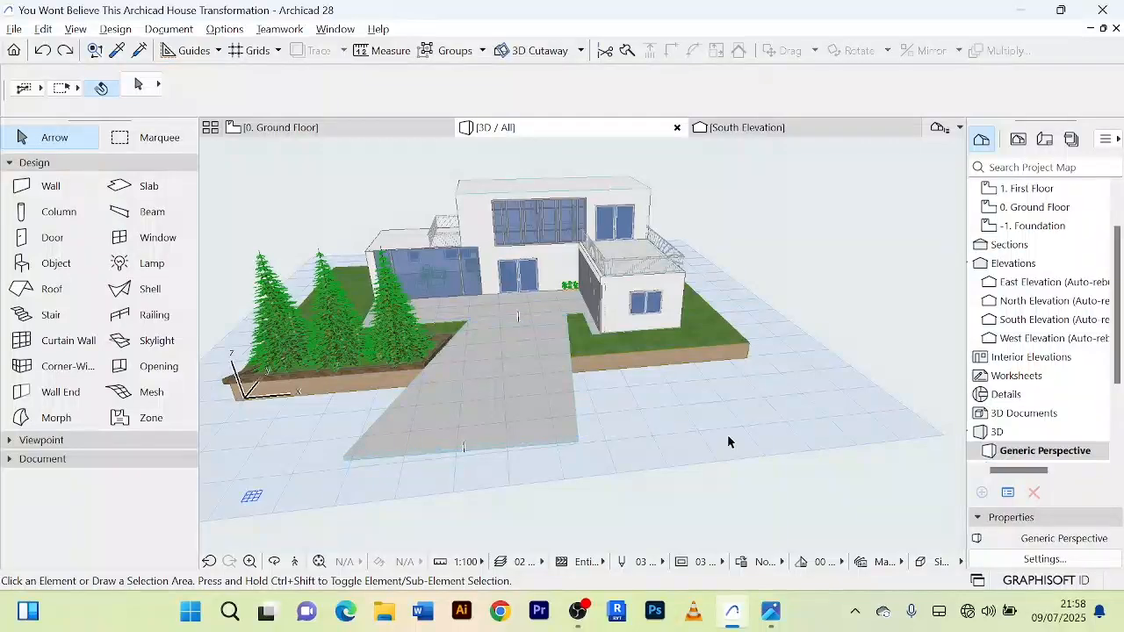
# Step: Examine the glazed single-storey wing, the side lawn and the tree planter from the side of the house
pyautogui.scroll(-3, 728, 441)
pyautogui.keyDown('shift'); pyautogui.moveTo(728, 441); pyautogui.dragTo(865, 406, button='middle'); pyautogui.keyUp('shift')
pyautogui.scroll(4, 506, 377)
pyautogui.keyDown('shift'); pyautogui.moveTo(454, 371); pyautogui.dragTo(502, 414, button='middle'); pyautogui.keyUp('shift')
pyautogui.scroll(4, 610, 406)
pyautogui.scroll(-5, 610, 406)
pyautogui.scroll(2, 469, 383)
pyautogui.scroll(-2, 493, 381)
pyautogui.scroll(5, 482, 325)
pyautogui.keyDown('shift'); pyautogui.moveTo(475, 313); pyautogui.dragTo(480, 276, button='middle'); pyautogui.keyUp('shift')
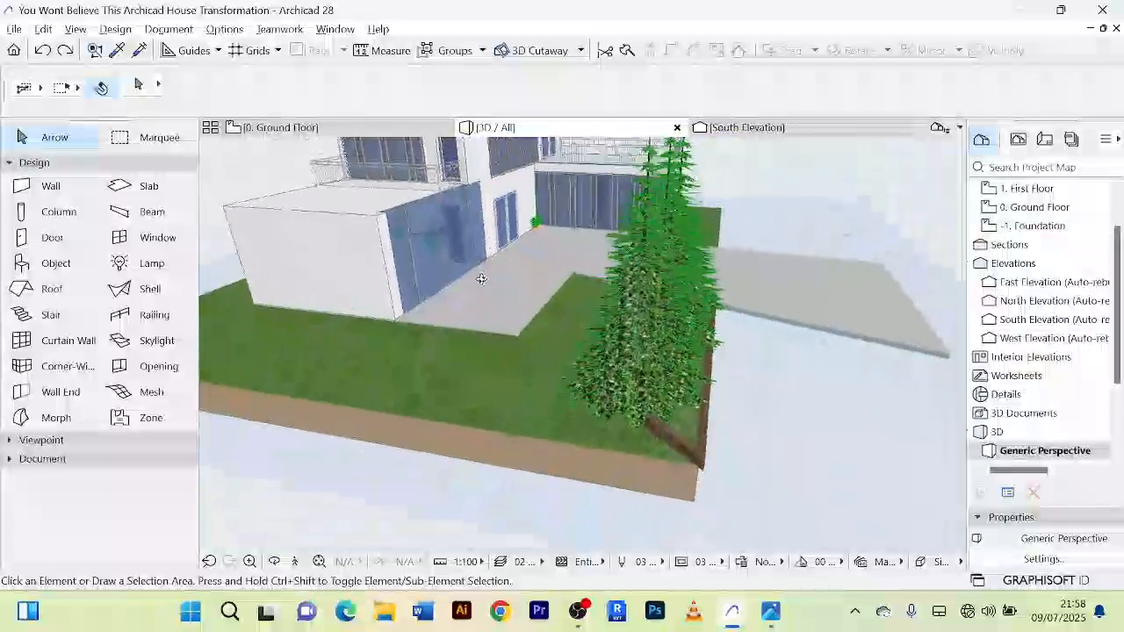
pyautogui.scroll(4, 439, 307)
pyautogui.scroll(-2, 492, 323)
pyautogui.scroll(-2, 492, 326)
pyautogui.keyDown('shift'); pyautogui.moveTo(488, 323); pyautogui.dragTo(415, 294, button='middle'); pyautogui.keyUp('shift')
pyautogui.scroll(4, 469, 318)
pyautogui.scroll(-4, 556, 343)
pyautogui.keyDown('shift'); pyautogui.moveTo(556, 343); pyautogui.dragTo(806, 378, button='middle'); pyautogui.keyUp('shift')
pyautogui.scroll(-4, 736, 370)
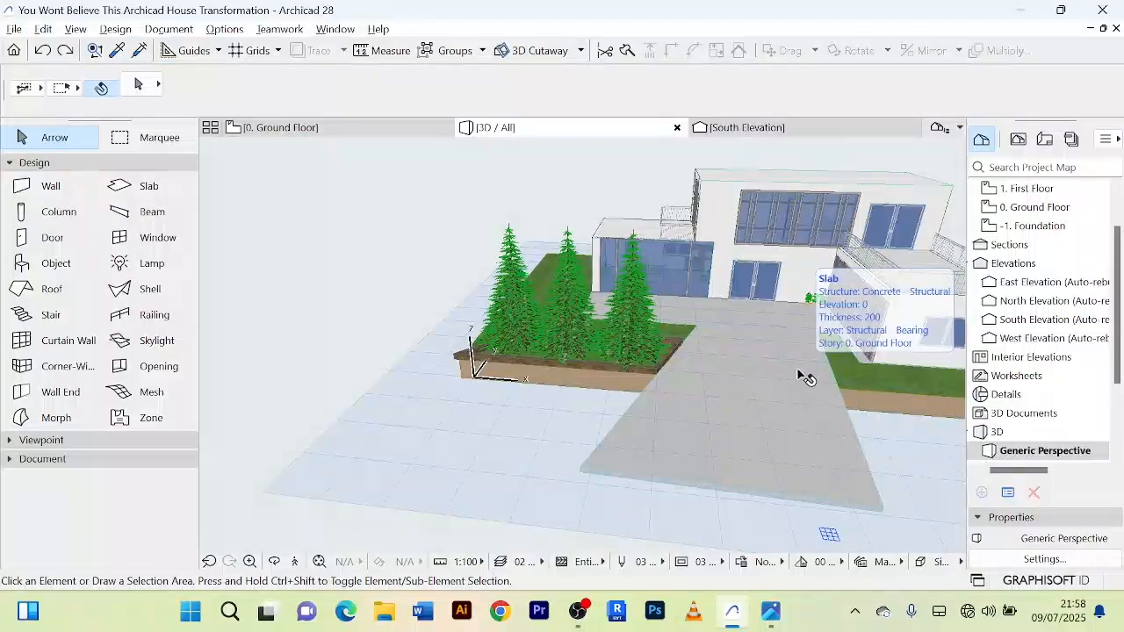
# Step: Examine the front glazing, entrance doors, forecourt paving and lawn edges from several angles
pyautogui.keyDown('shift'); pyautogui.moveTo(806, 303); pyautogui.dragTo(644, 346, button='middle'); pyautogui.keyUp('shift')
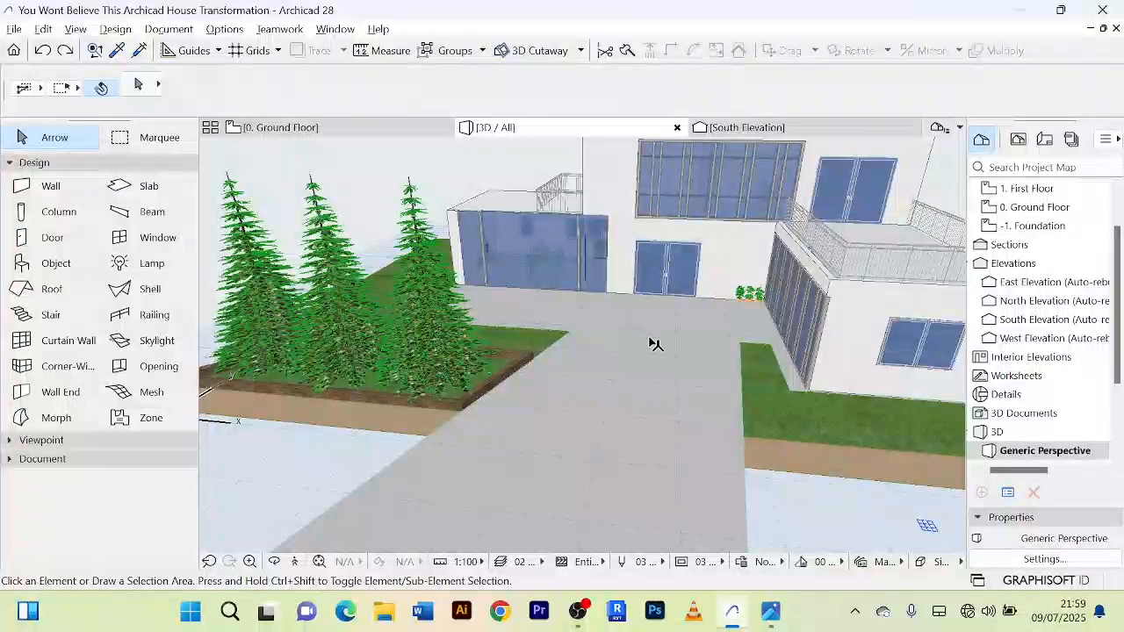
pyautogui.keyDown('shift'); pyautogui.moveTo(652, 339); pyautogui.dragTo(562, 254, button='middle'); pyautogui.keyUp('shift')
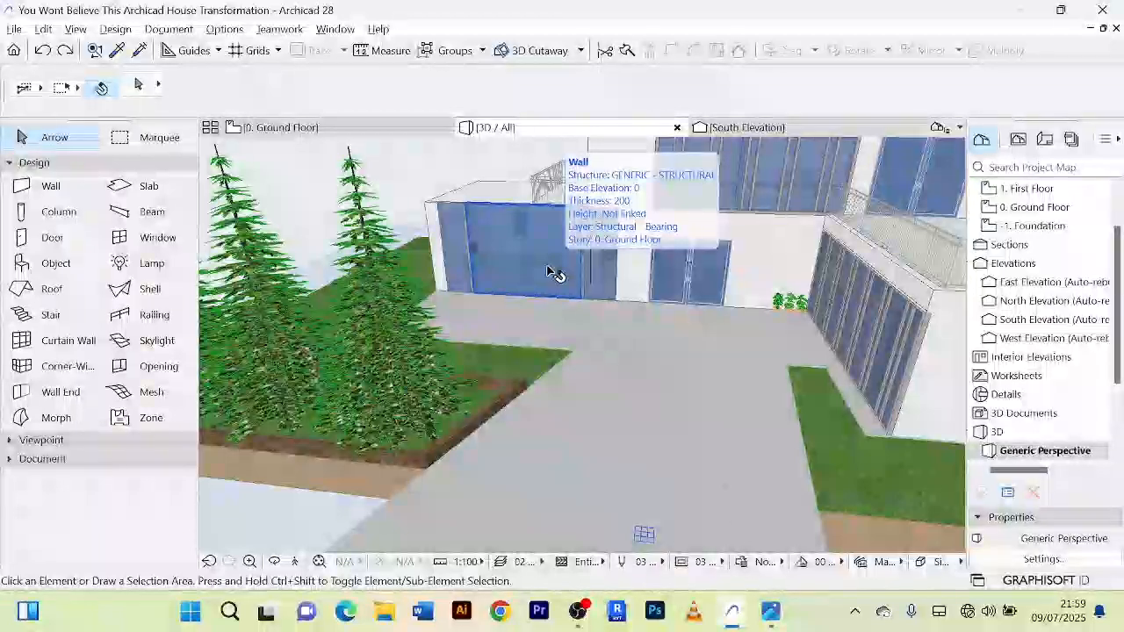
pyautogui.keyDown('shift'); pyautogui.moveTo(553, 272); pyautogui.dragTo(842, 370, button='middle'); pyautogui.keyUp('shift')
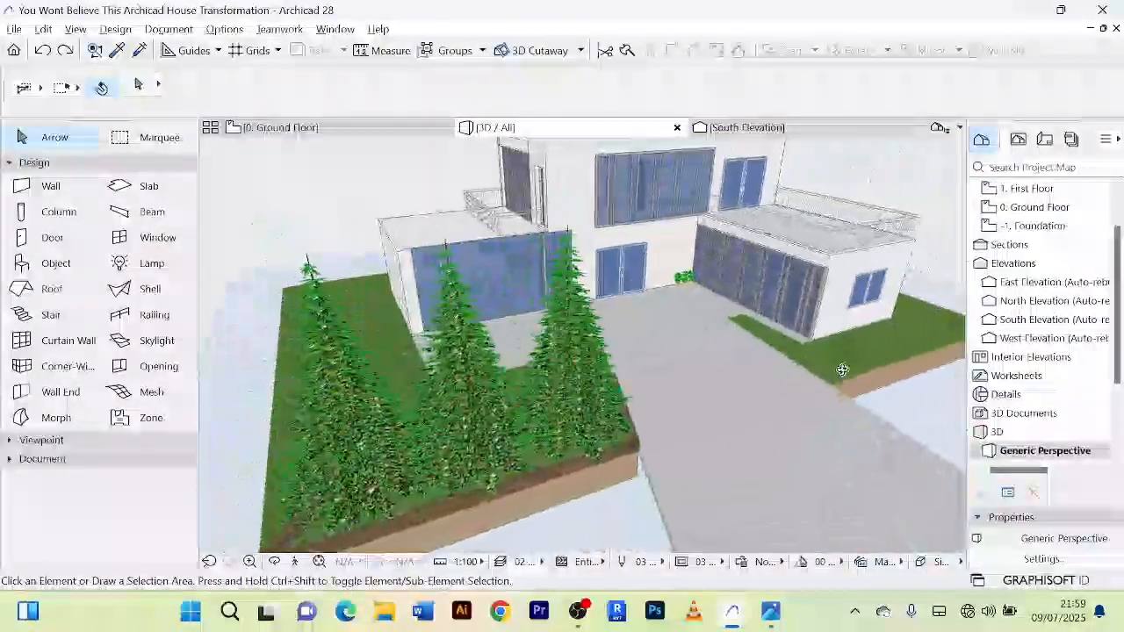
pyautogui.scroll(5, 760, 283)
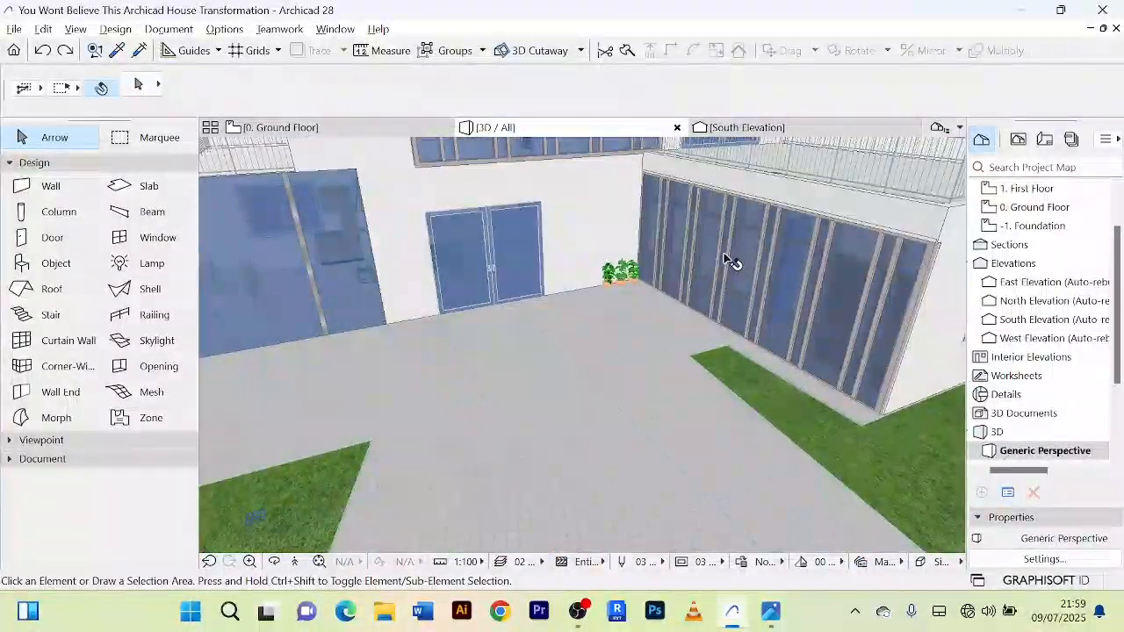
pyautogui.scroll(-3, 725, 261)
pyautogui.keyDown('shift'); pyautogui.moveTo(725, 261); pyautogui.dragTo(834, 268, button='middle'); pyautogui.keyUp('shift')
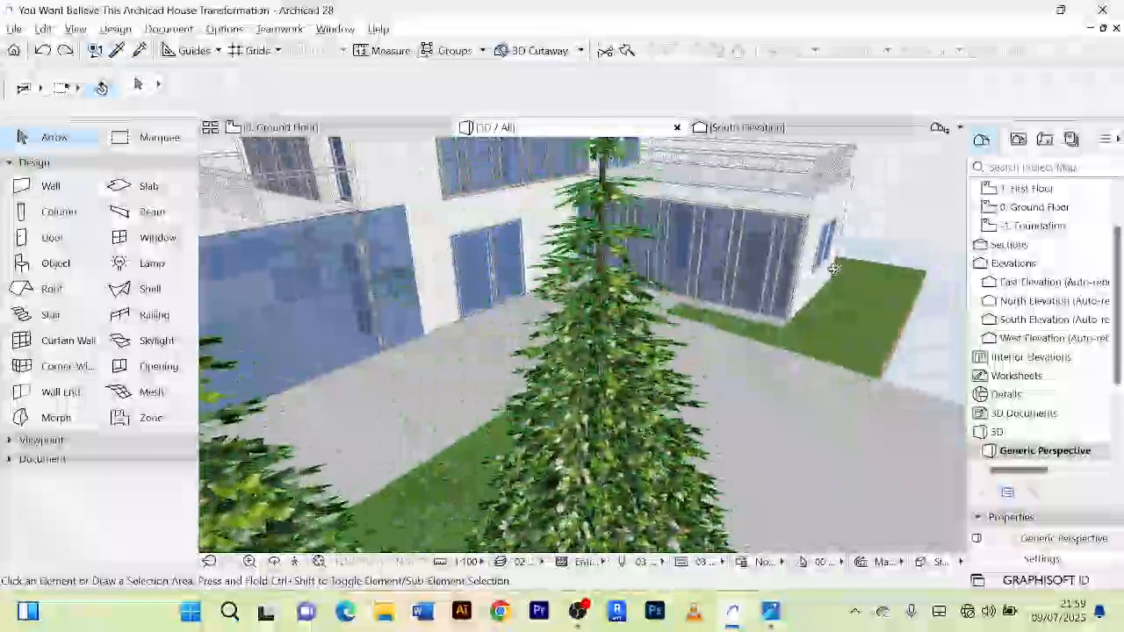
pyautogui.scroll(2, 730, 291)
pyautogui.scroll(-7, 722, 280)
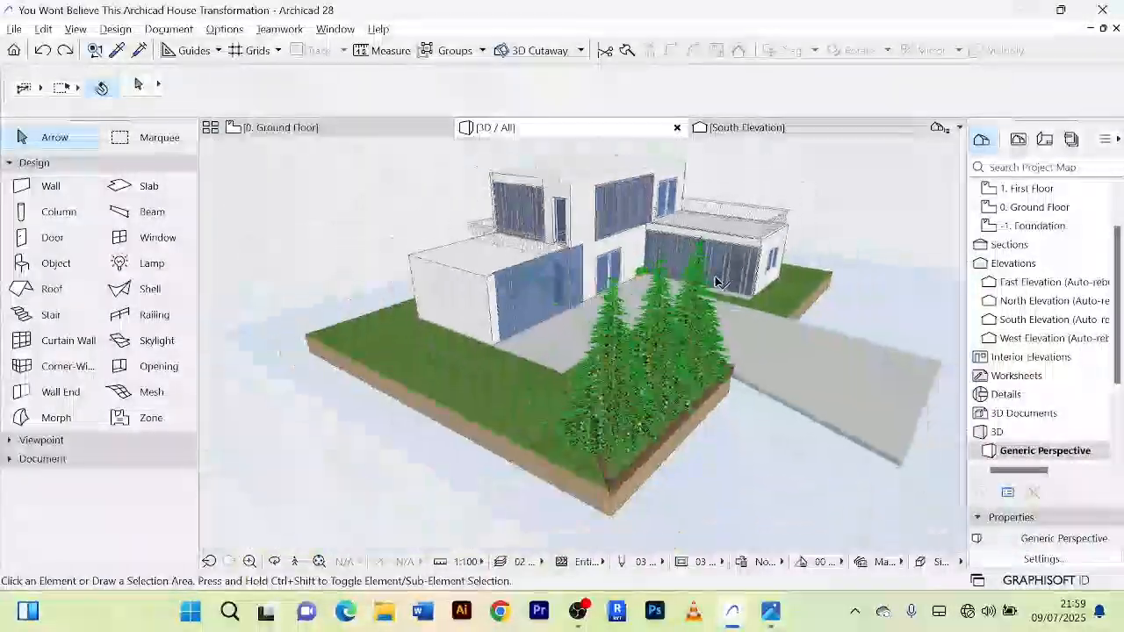
pyautogui.scroll(-2, 723, 294)
pyautogui.keyDown('shift'); pyautogui.moveTo(724, 296); pyautogui.dragTo(456, 309, button='middle'); pyautogui.keyUp('shift')
pyautogui.scroll(2, 661, 370)
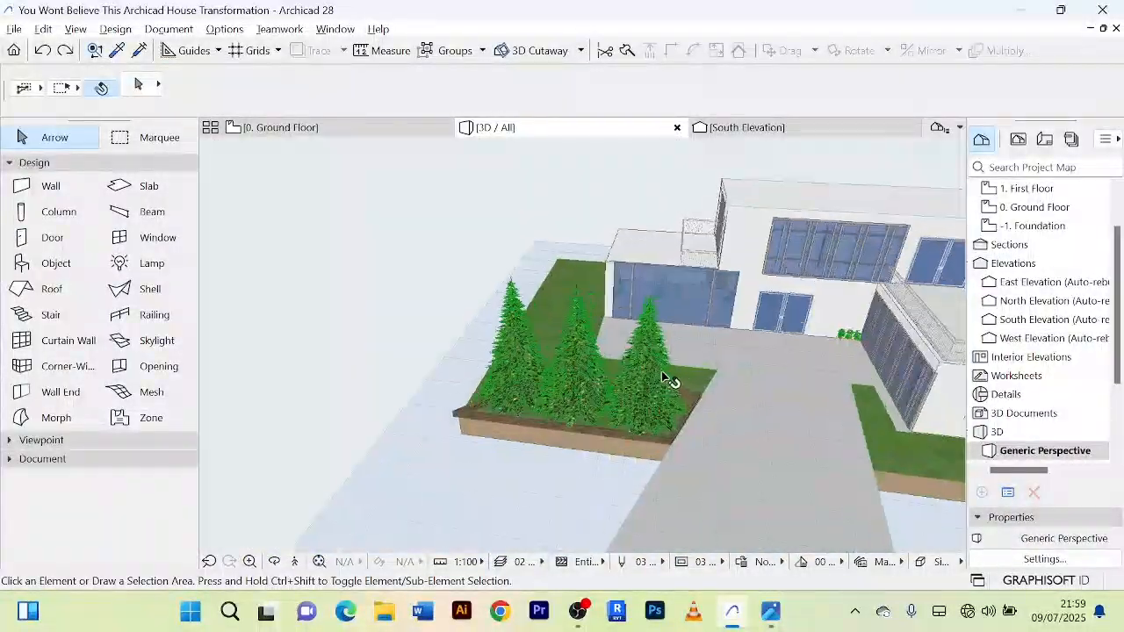
pyautogui.scroll(-5, 703, 364)
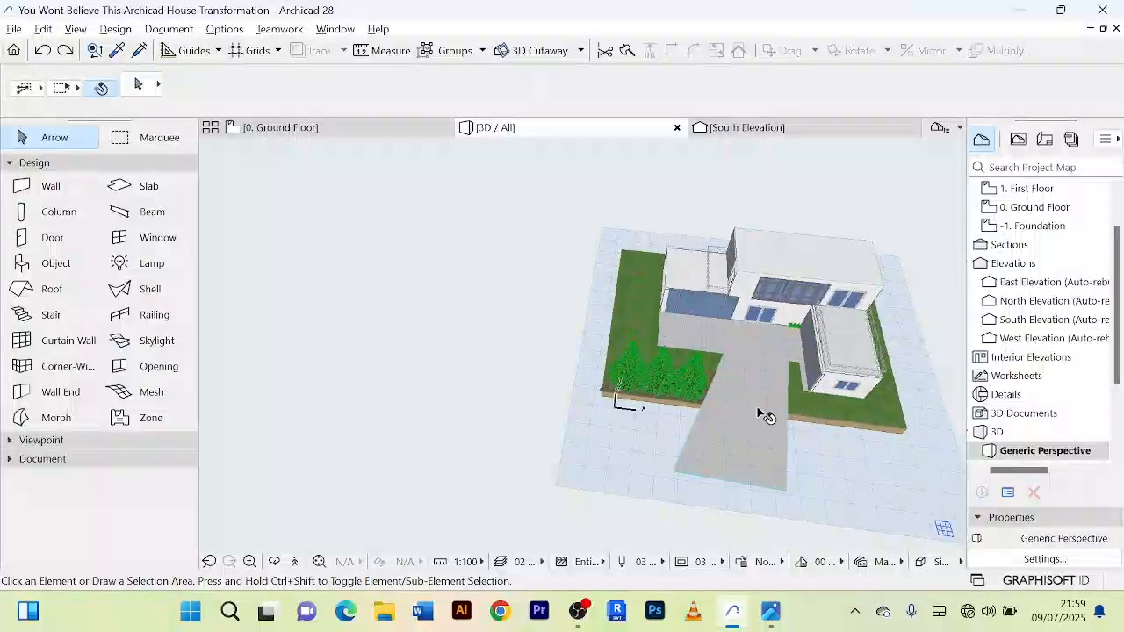
# Step: Examine the three-tree planter, the driveway slab and the adjoining lawn edges from above
pyautogui.scroll(3, 762, 414)
pyautogui.scroll(3, 685, 325)
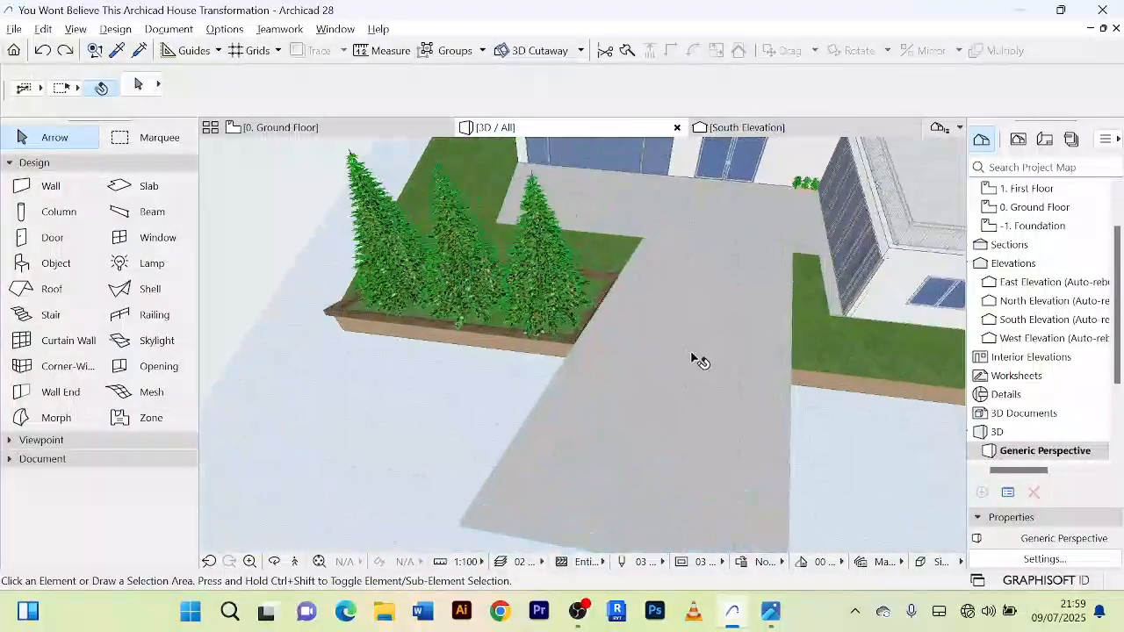
pyautogui.scroll(2, 494, 295)
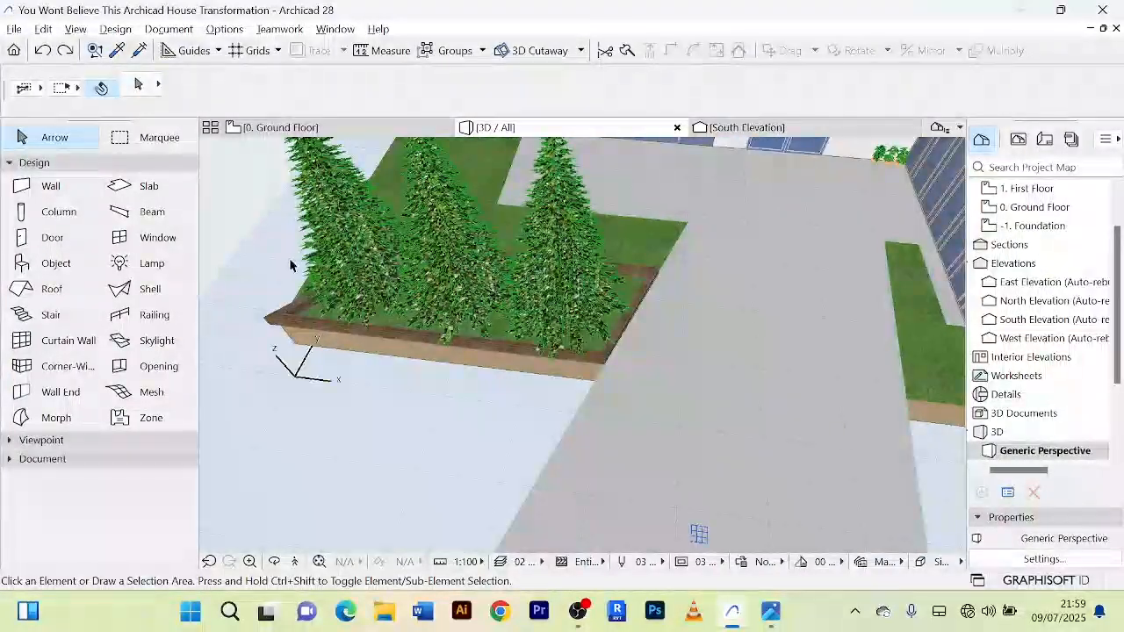
pyautogui.scroll(-2, 427, 233)
pyautogui.moveTo(429, 229); pyautogui.dragTo(460, 259, button='middle')
pyautogui.scroll(2, 530, 245)
pyautogui.scroll(-4, 530, 246)
pyautogui.scroll(2, 481, 292)
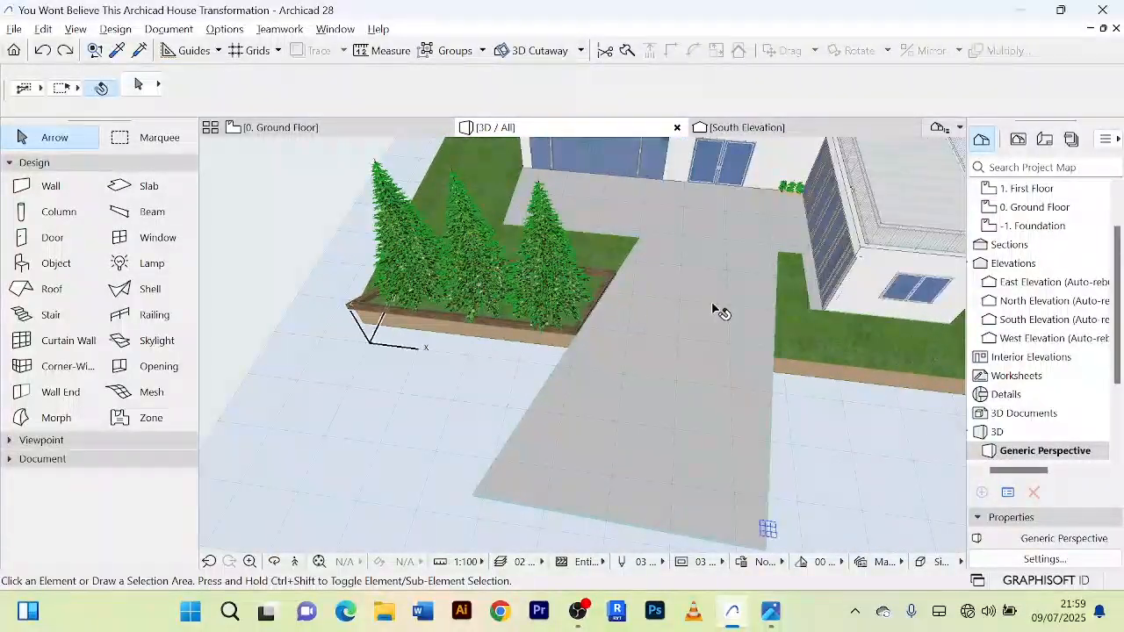
pyautogui.scroll(-2, 715, 310)
pyautogui.scroll(2, 665, 328)
pyautogui.scroll(2, 542, 337)
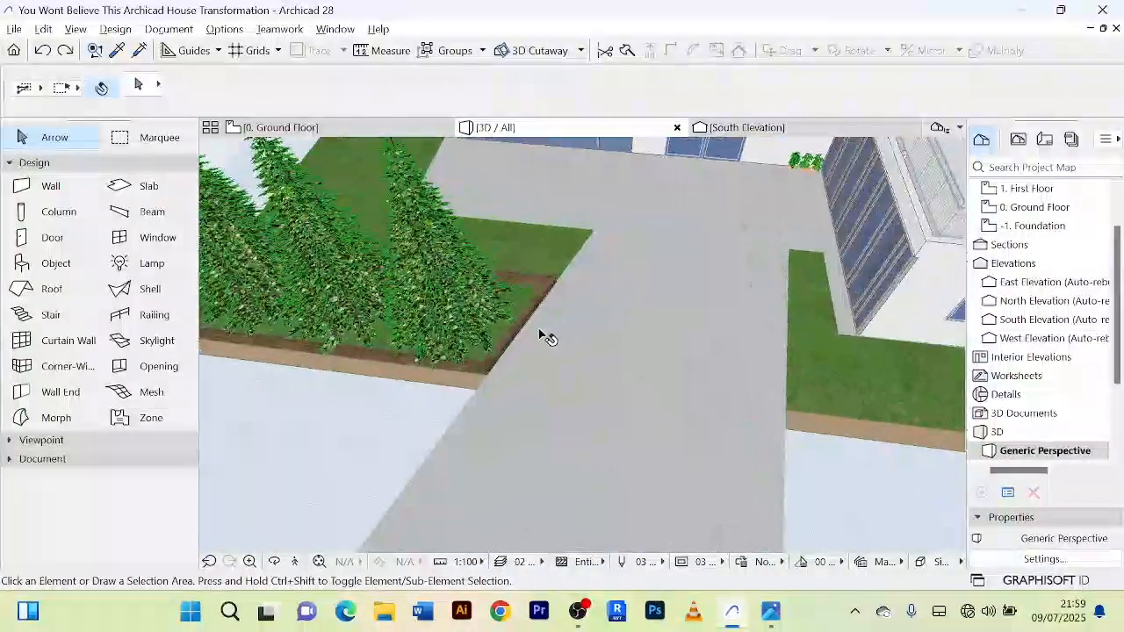
# Step: Select the brick planter wall along the driveway, inspect its edge and corners up close, and clear the selection
pyautogui.scroll(2, 531, 338)
pyautogui.scroll(3, 508, 337)
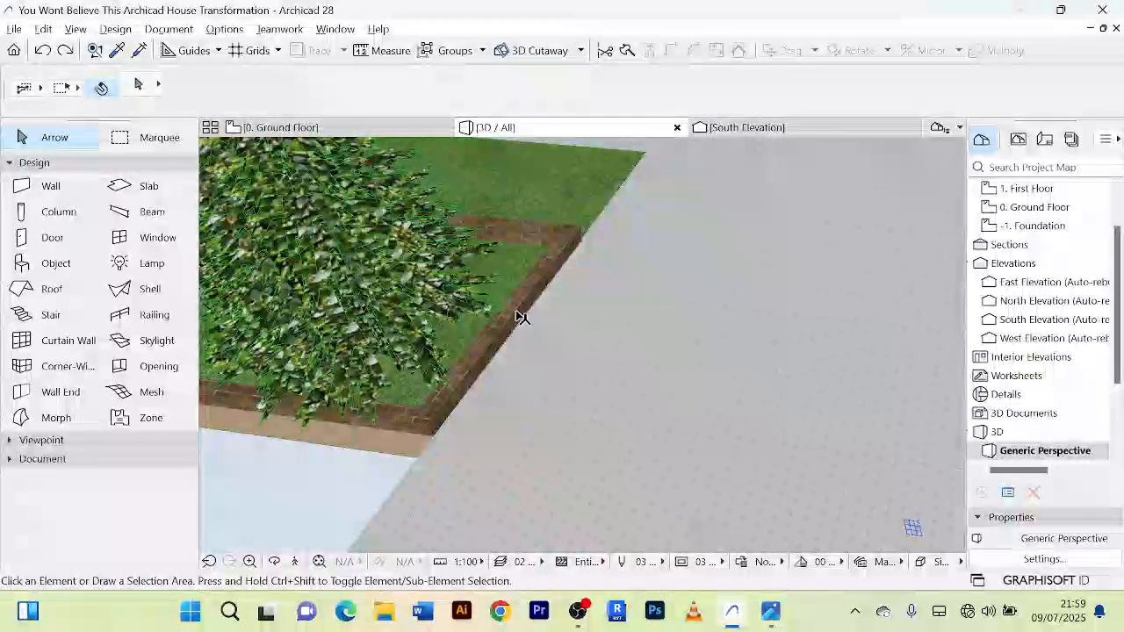
pyautogui.click(519, 313)
pyautogui.scroll(1, 562, 297)
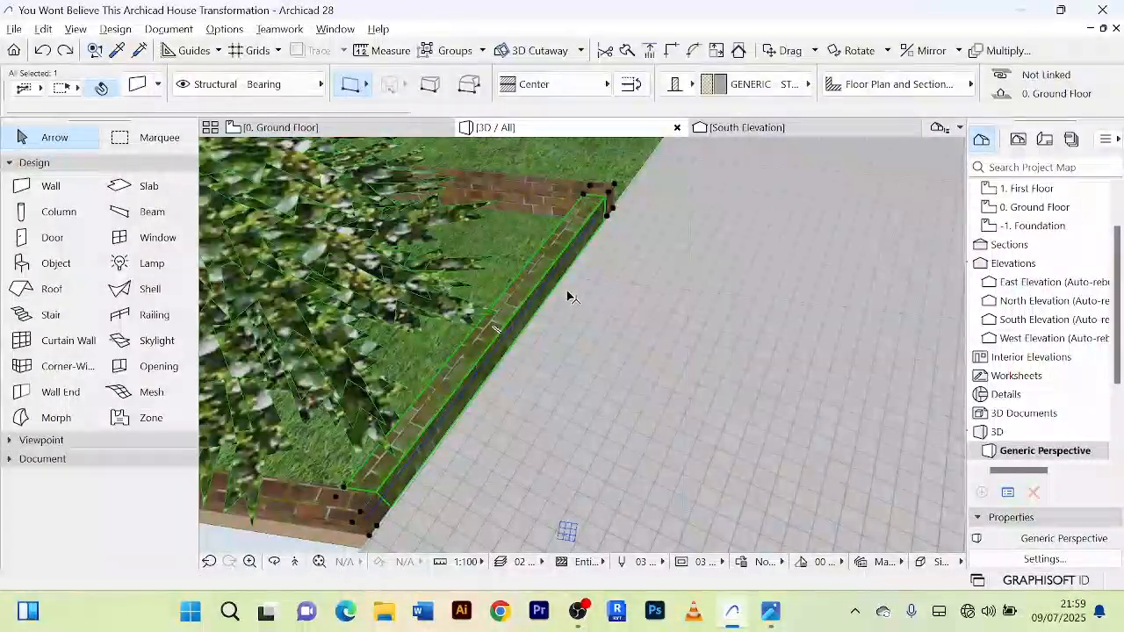
pyautogui.scroll(-3, 571, 294)
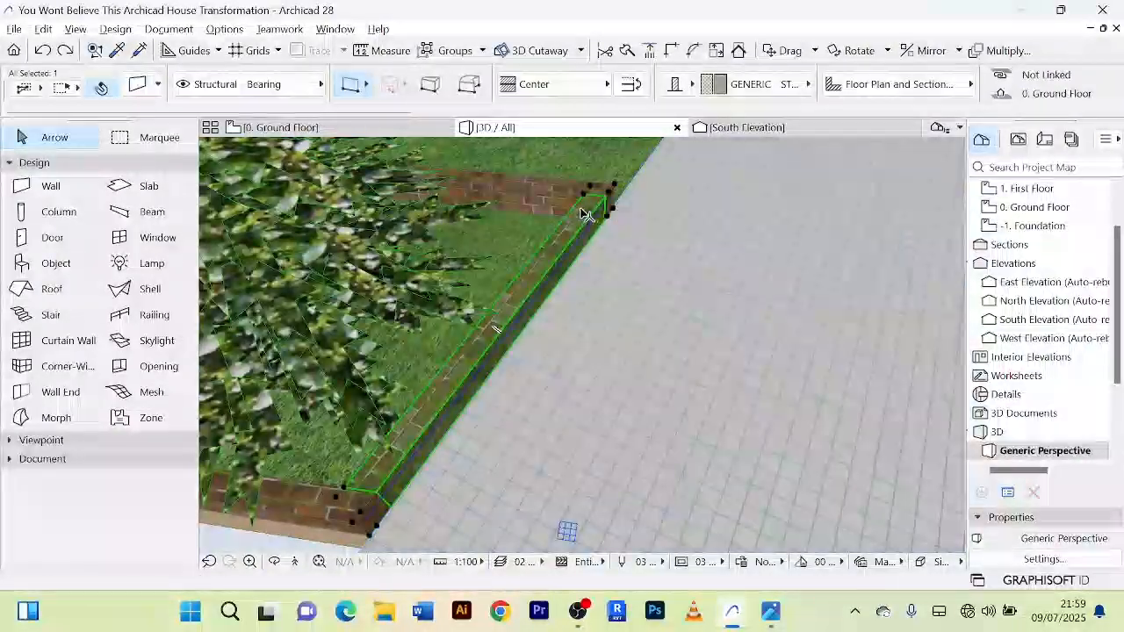
pyautogui.scroll(-5, 461, 351)
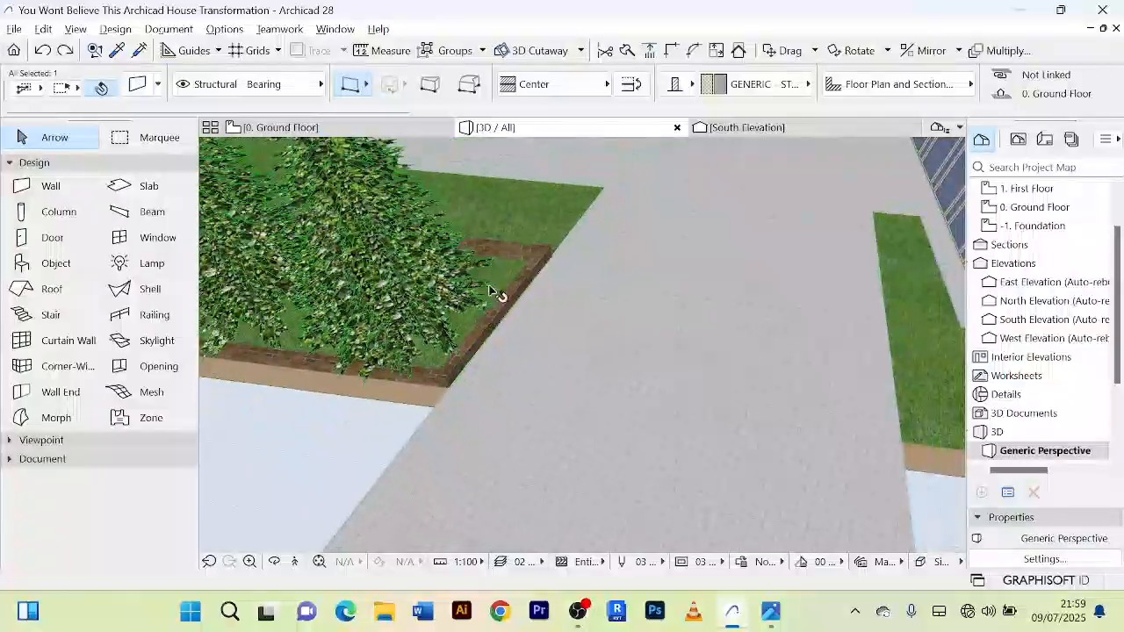
pyautogui.scroll(-2, 323, 371)
pyautogui.moveTo(325, 371); pyautogui.dragTo(428, 360, button='middle')
pyautogui.click(419, 373)
# Step: Examine the whole house and site from the elevated driveway side round to the planter's end of the lawn
pyautogui.scroll(-2, 418, 375)
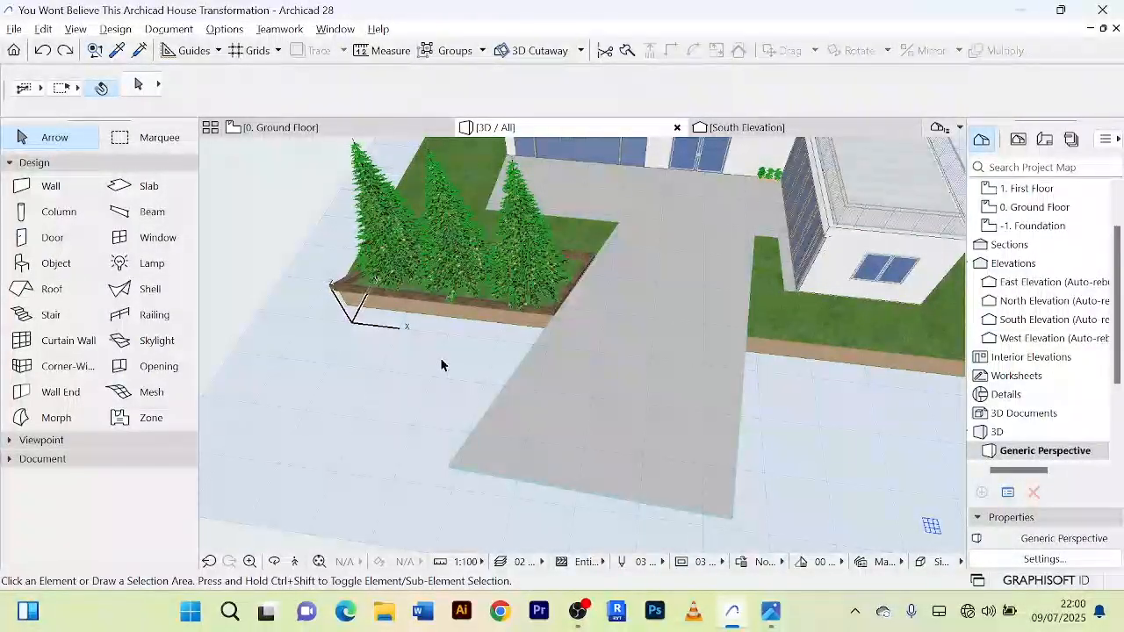
pyautogui.scroll(-6, 456, 346)
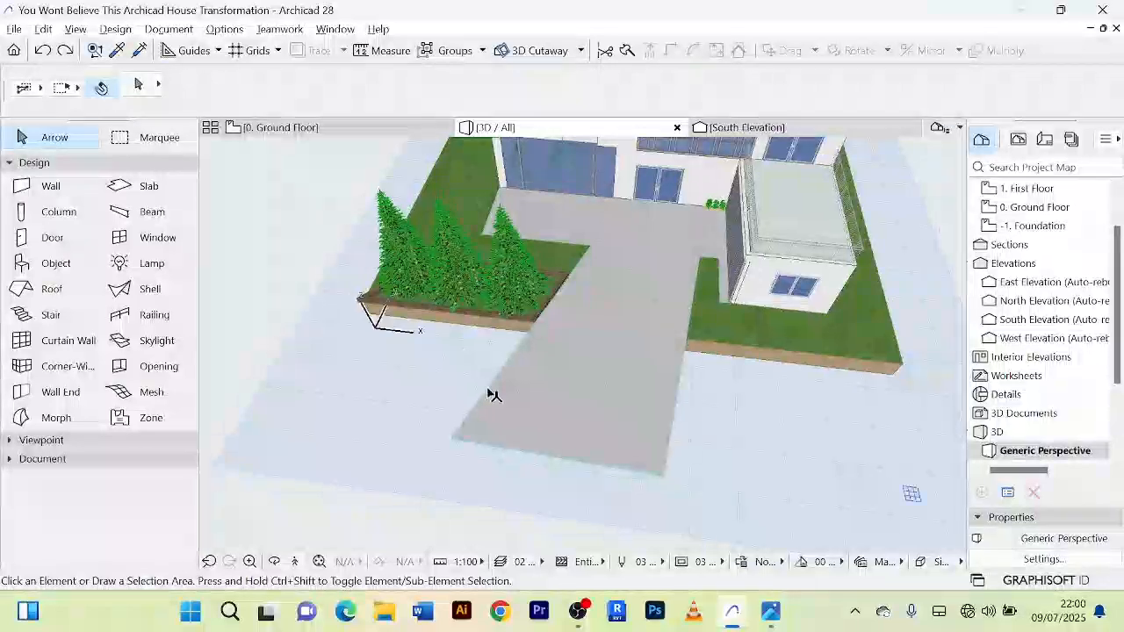
pyautogui.scroll(-3, 518, 386)
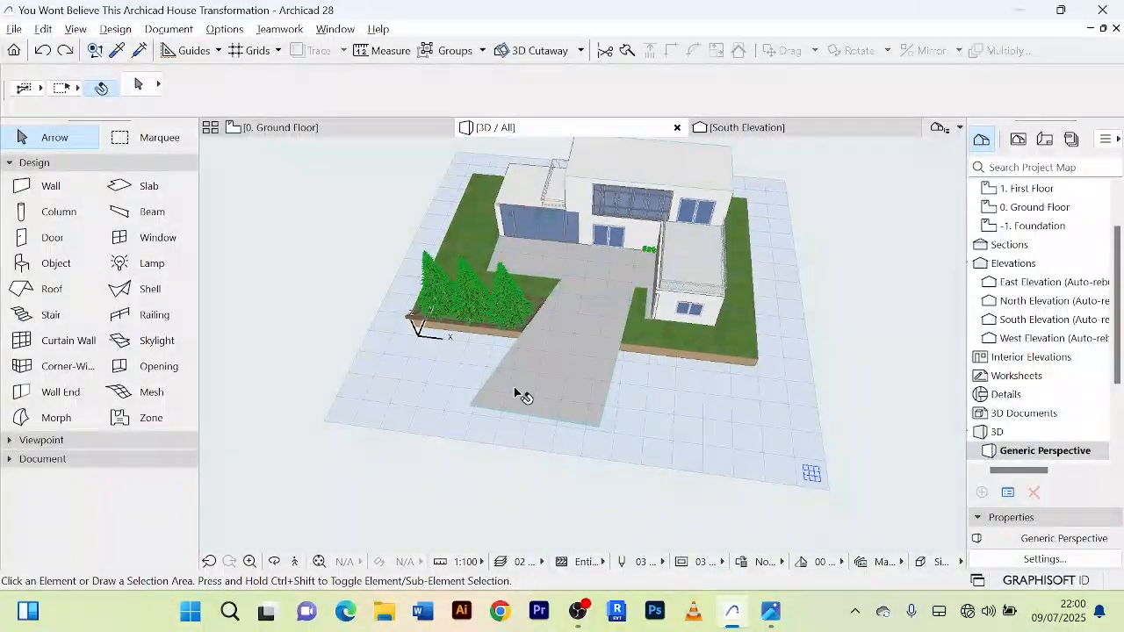
pyautogui.click(522, 397)
pyautogui.keyDown('shift'); pyautogui.moveTo(519, 398); pyautogui.dragTo(742, 346, button='middle'); pyautogui.keyUp('shift')
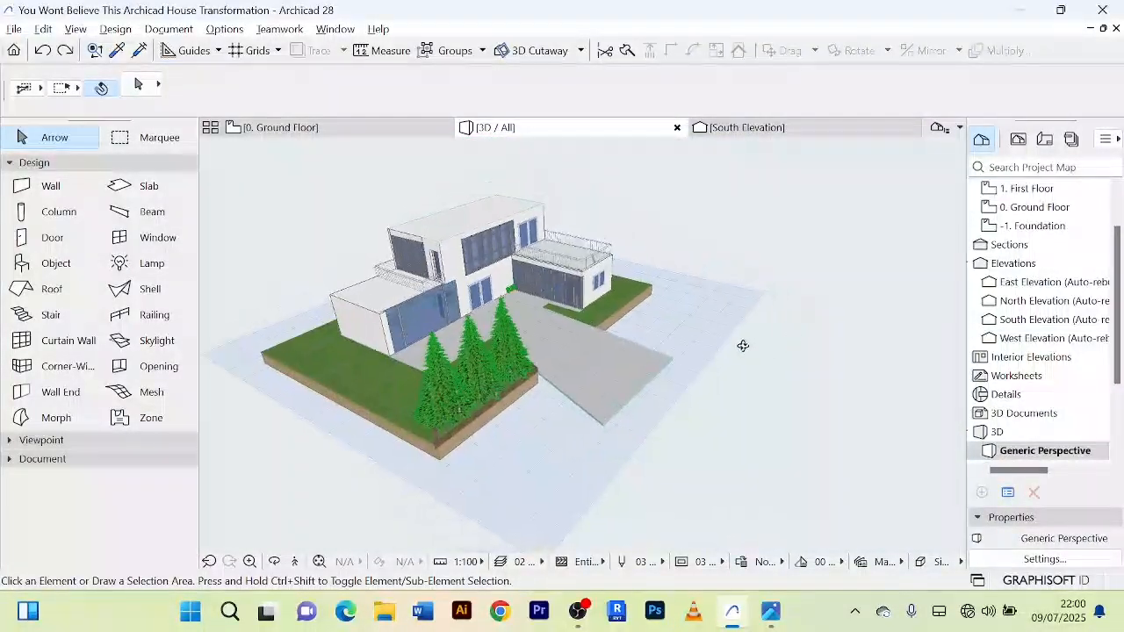
pyautogui.scroll(5, 433, 251)
pyautogui.scroll(-4, 474, 245)
pyautogui.keyDown('shift'); pyautogui.moveTo(474, 250); pyautogui.dragTo(657, 221, button='middle'); pyautogui.keyUp('shift')
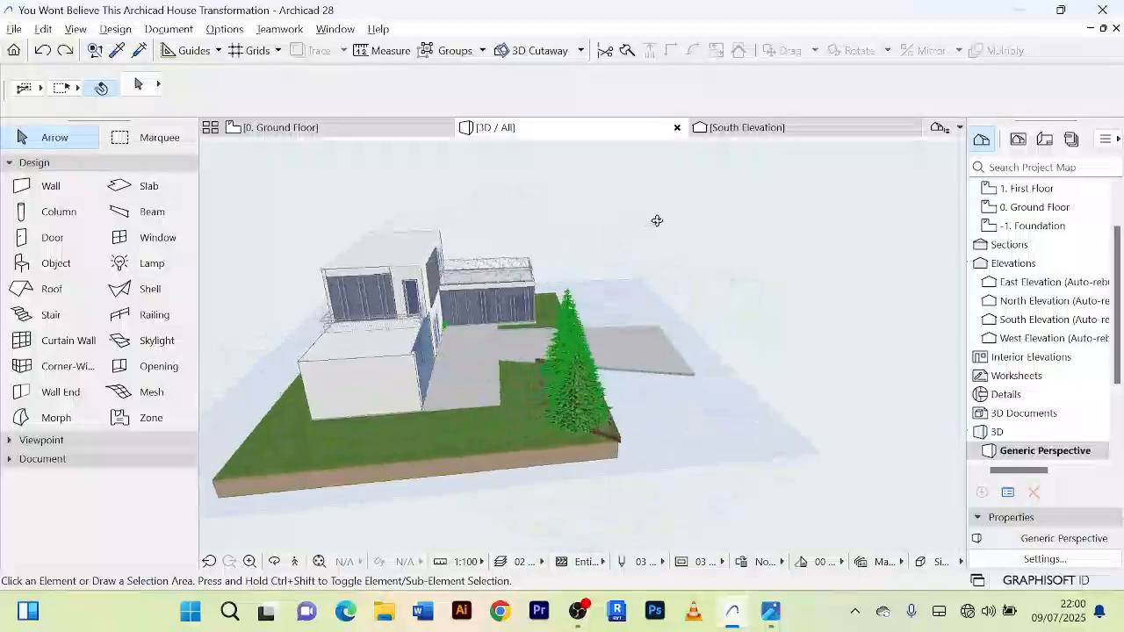
# Step: Examine the side wing, balcony railings, front glazing and paved forecourt from low side angles, ending with a front overview
pyautogui.scroll(5, 356, 301)
pyautogui.scroll(-4, 440, 267)
pyautogui.keyDown('shift'); pyautogui.moveTo(440, 267); pyautogui.dragTo(341, 258, button='middle'); pyautogui.keyUp('shift')
pyautogui.scroll(3, 468, 275)
pyautogui.scroll(-3, 467, 274)
pyautogui.scroll(2, 469, 252)
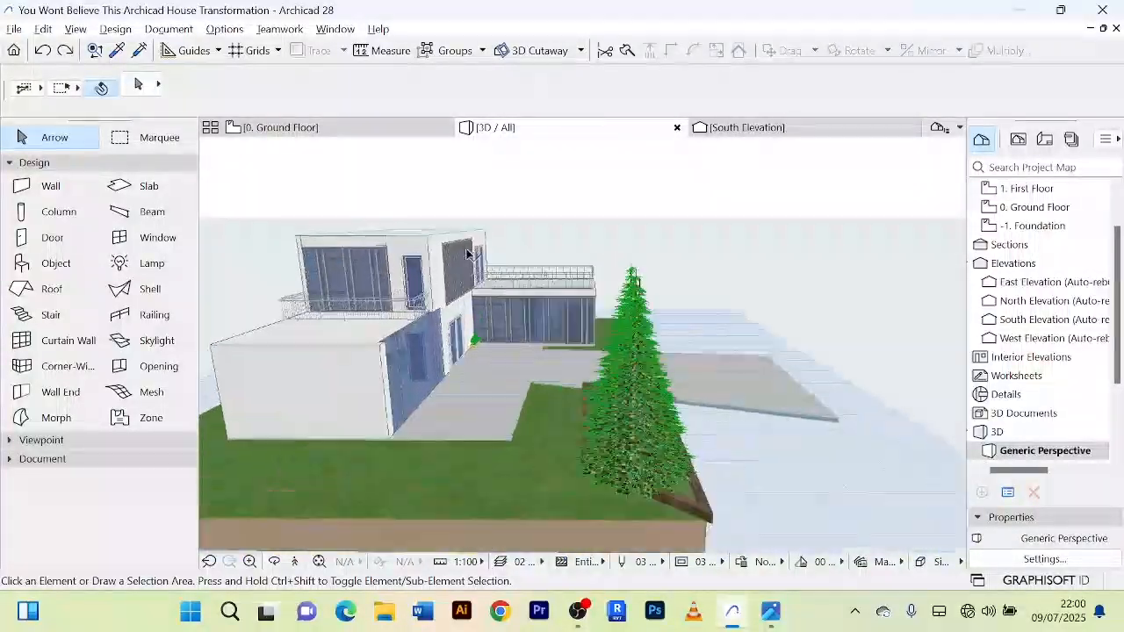
pyautogui.scroll(4, 419, 269)
pyautogui.scroll(-2, 417, 270)
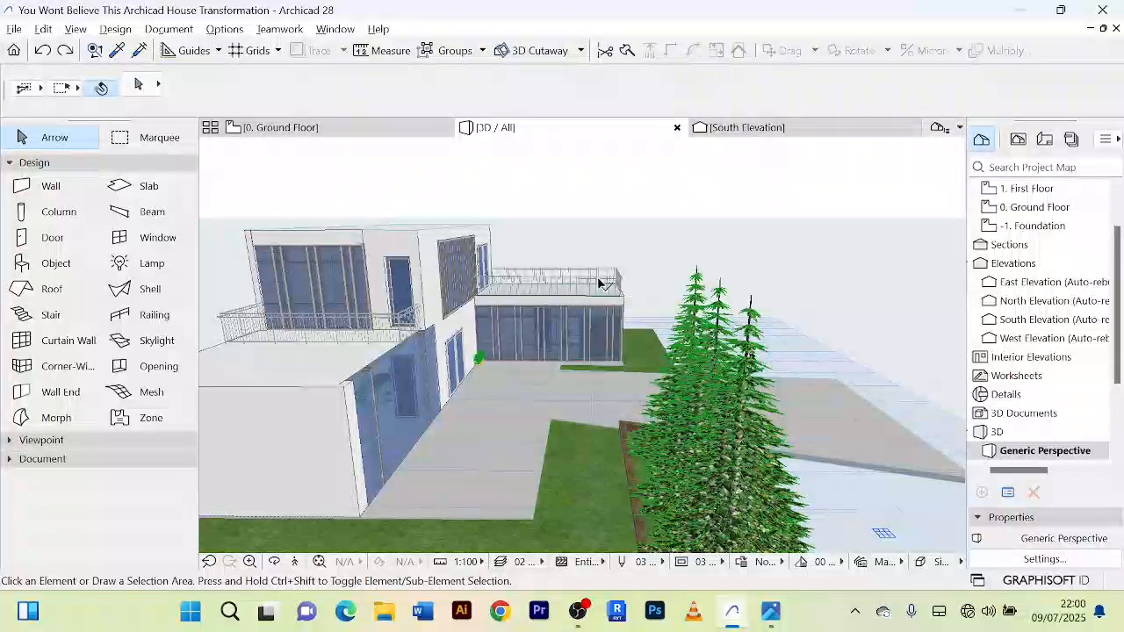
pyautogui.scroll(-3, 602, 283)
pyautogui.keyDown('shift'); pyautogui.moveTo(717, 281); pyautogui.dragTo(604, 268, button='middle'); pyautogui.keyUp('shift')
pyautogui.scroll(-3, 692, 289)
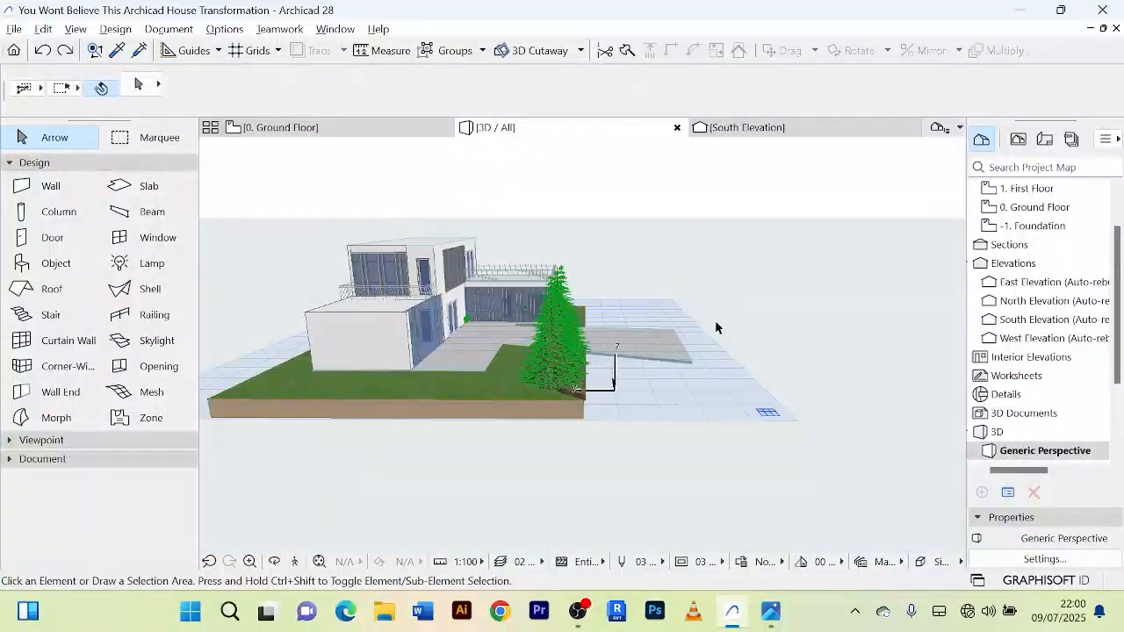
pyautogui.keyDown('shift'); pyautogui.moveTo(716, 328); pyautogui.dragTo(701, 430, button='middle'); pyautogui.keyUp('shift')
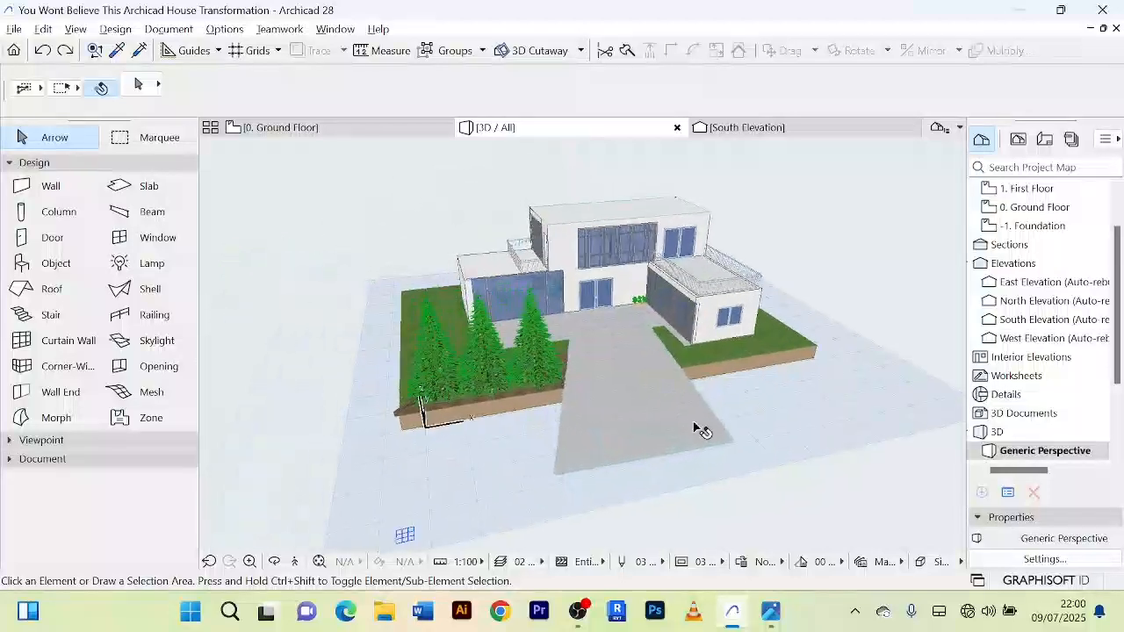